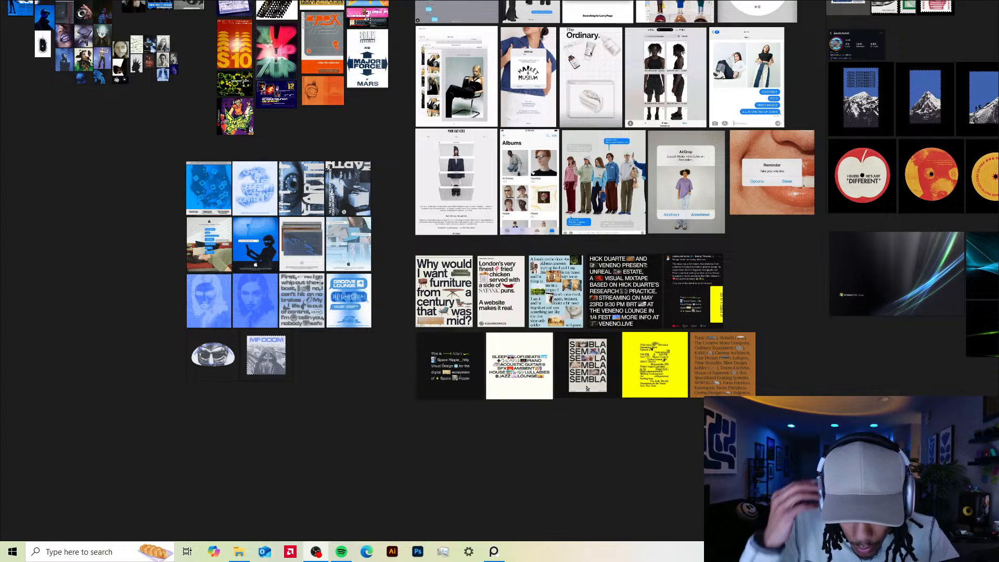
key("XF86AudioRaiseVolume")
key("XF86AudioLowerVolume")
key("XF86AudioLowerVolume")
key("XF86AudioLowerVolume")
key("XF86AudioLowerVolume")
key("XF86AudioLowerVolume")
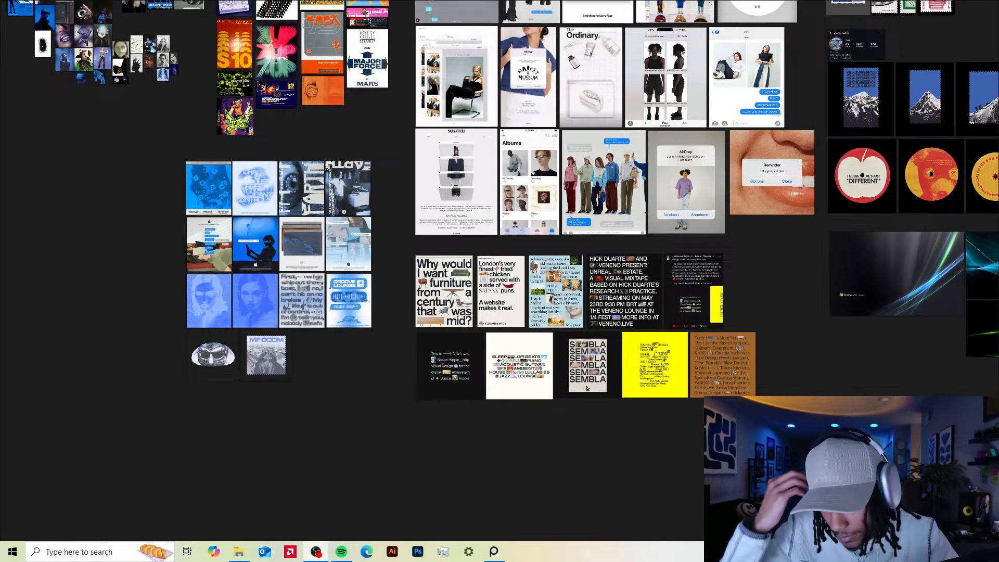
key("XF86AudioRaiseVolume")
key("XF86AudioLowerVolume")
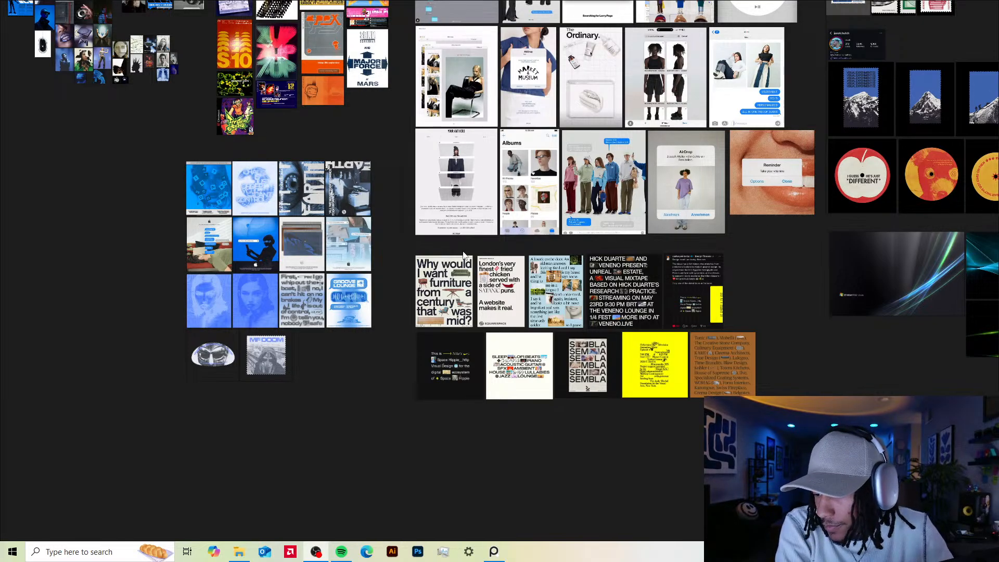
- Find the Windows Vista wallpaper references on the board and examine the grey and teal light-streak images up close
left_click_drag(873, 301, 348, 288)
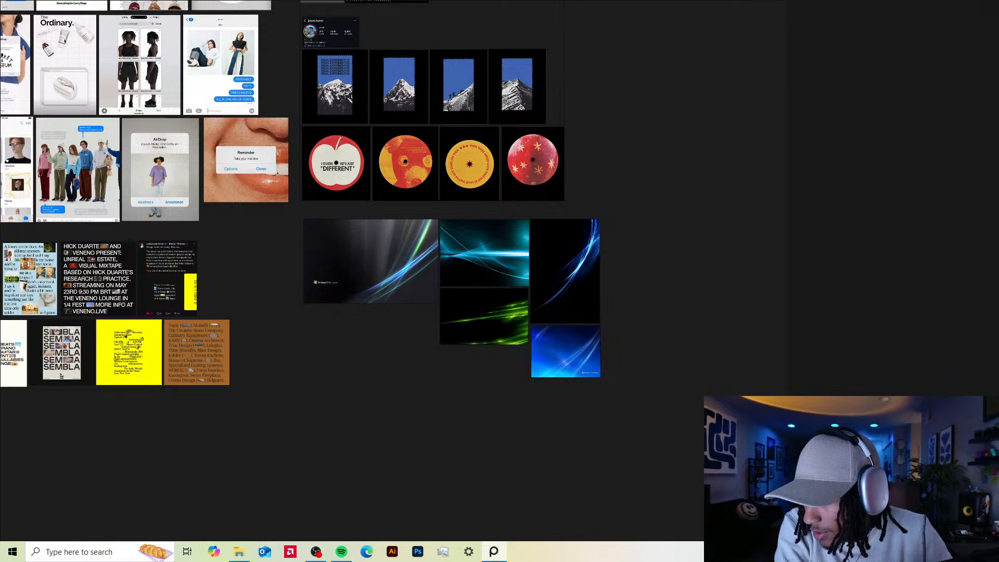
key("alt+Tab")
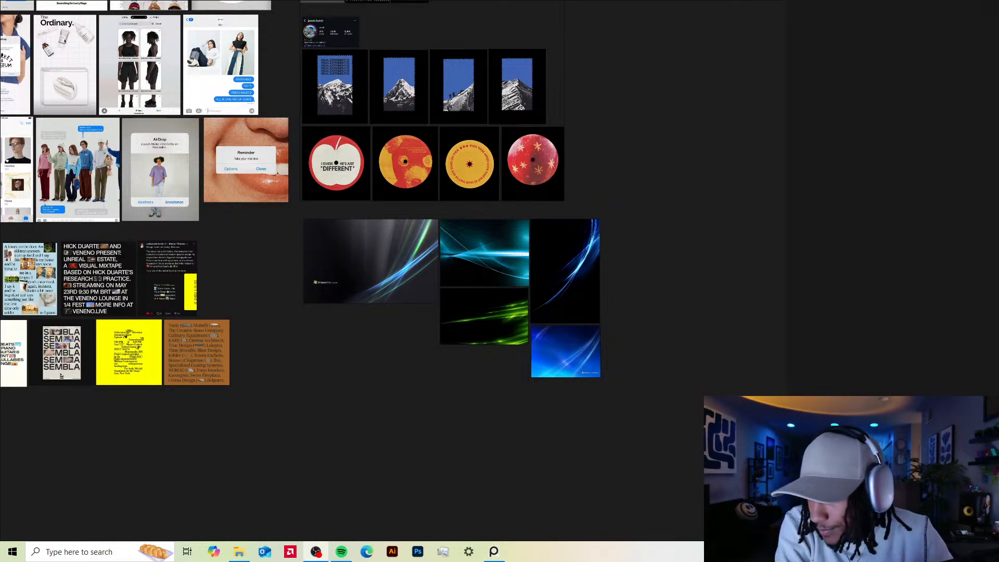
scroll(290, 328, "down", 3)
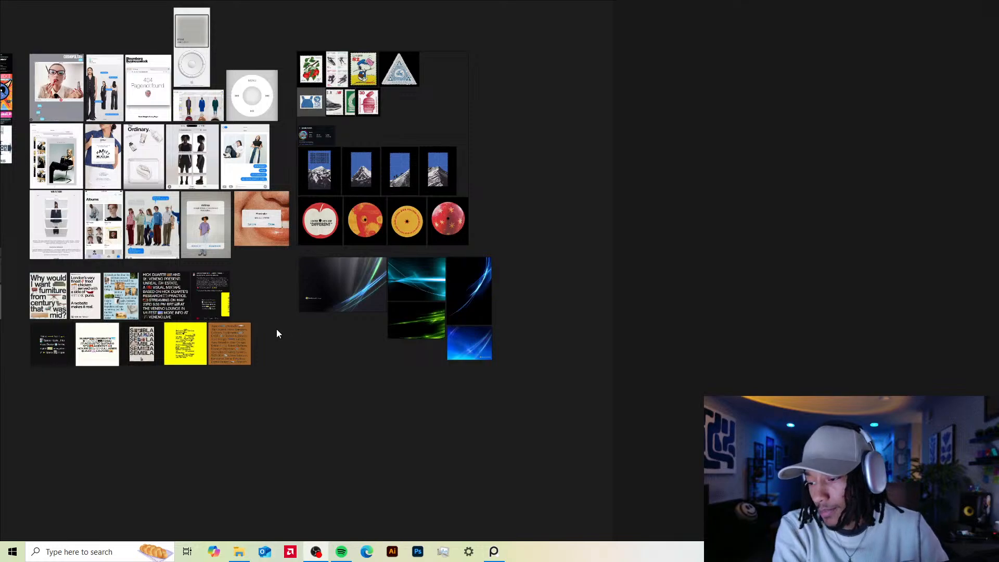
scroll(277, 329, "up", 6)
scroll(460, 271, "up", 5)
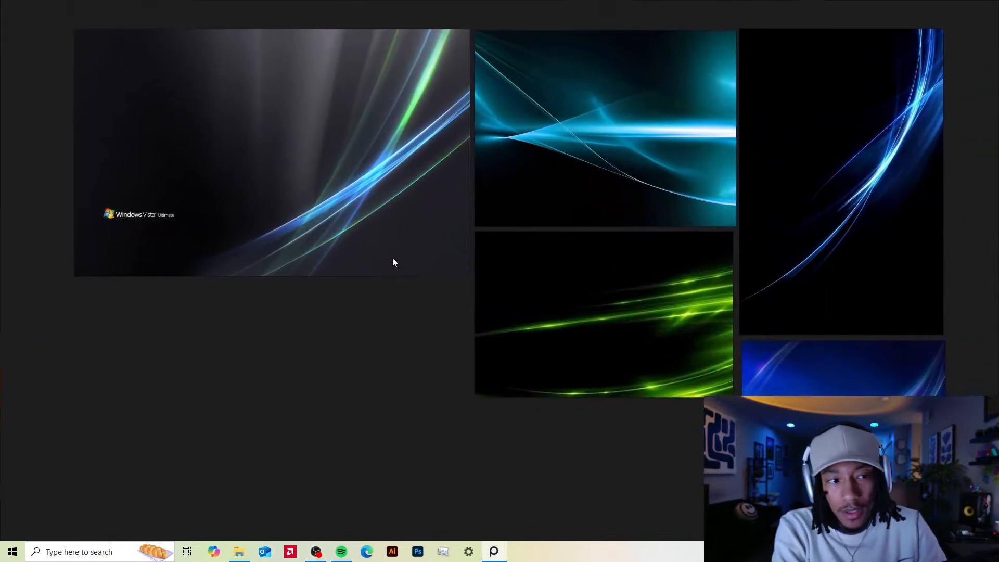
left_click_drag(393, 258, 394, 258)
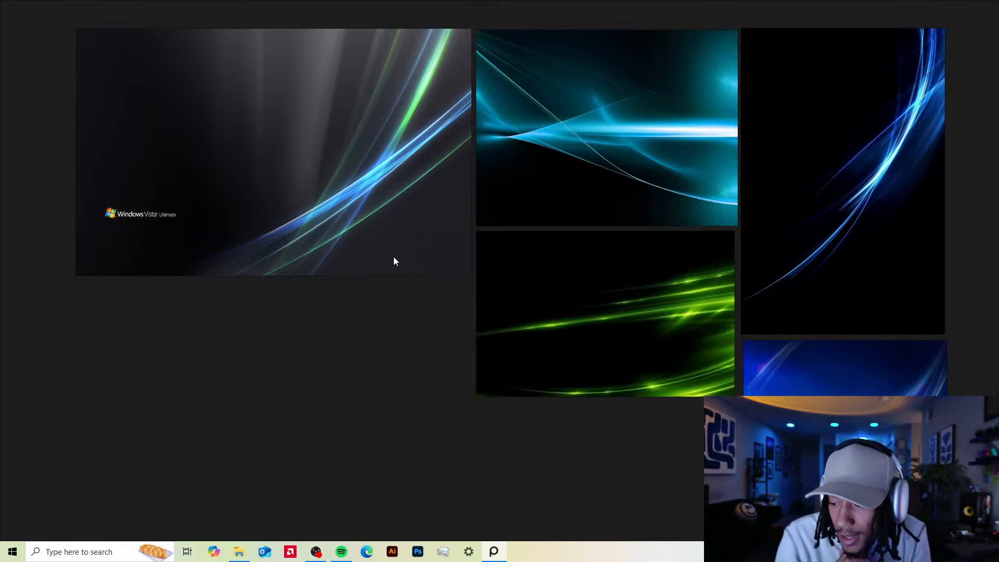
key("XF86AudioLowerVolume")
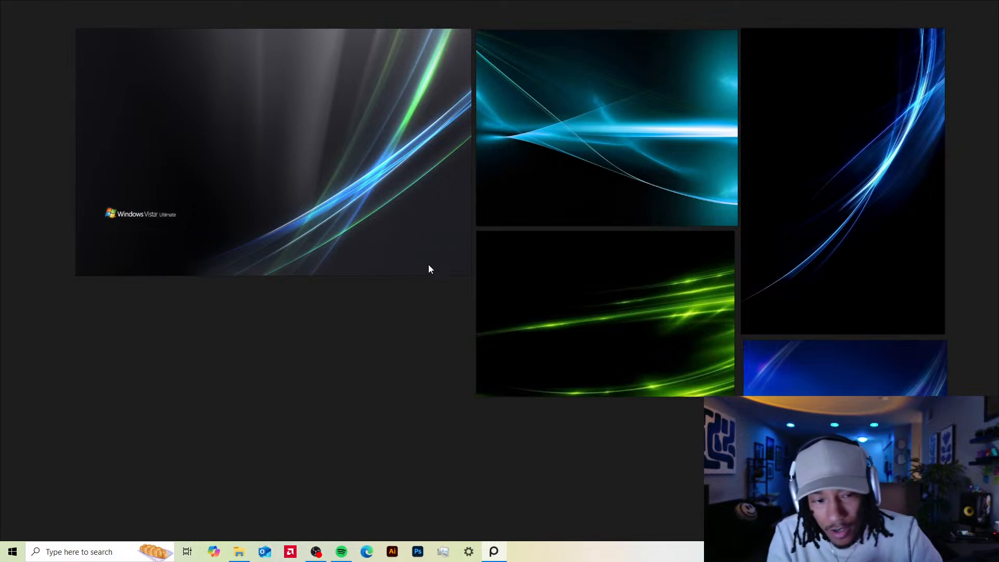
scroll(272, 163, "down", 2)
scroll(270, 169, "up", 5)
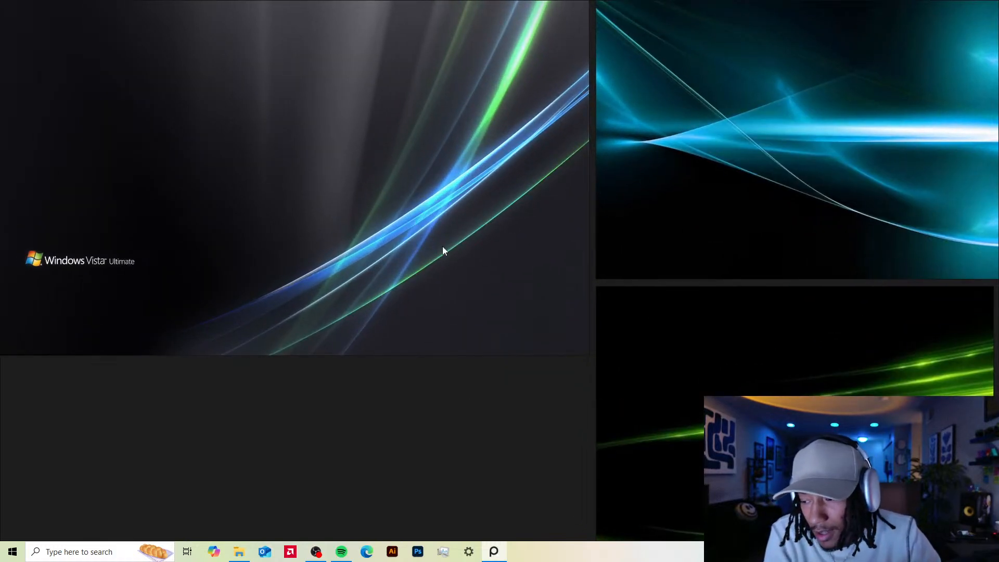
mouse_move(675, 277)
left_mouse_down()
mouse_move(658, 277)
mouse_move(683, 283)
left_mouse_up()
left_click_drag(688, 210, 524, 215)
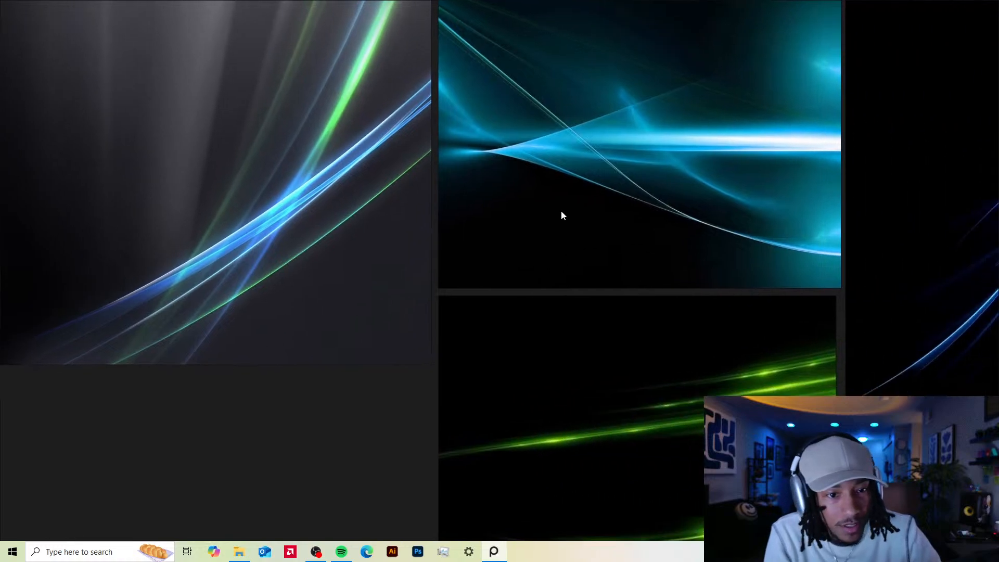
left_click_drag(800, 210, 609, 227)
left_click_drag(121, 226, 430, 223)
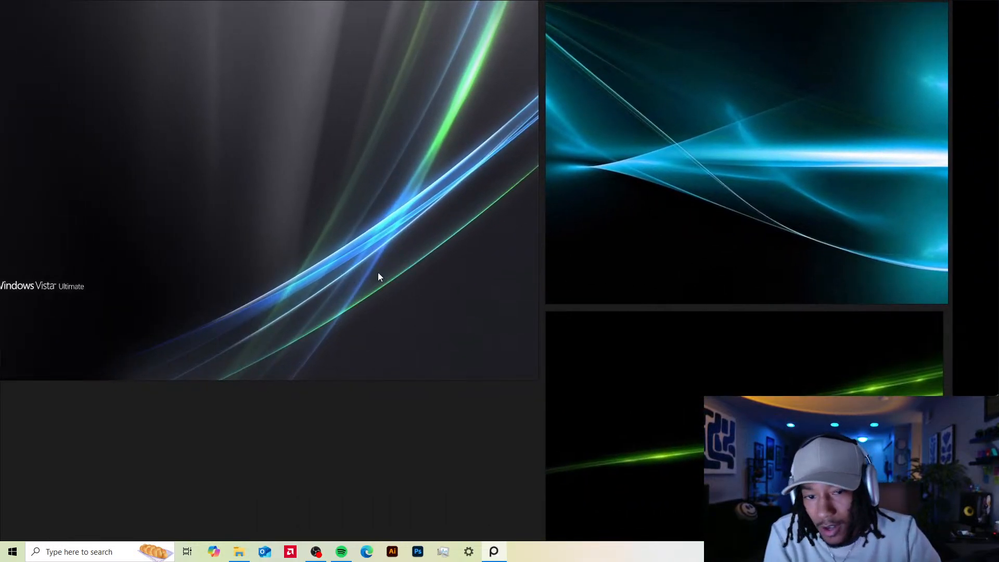
- Examine the green, black-and-blue and bright blue wallpaper references in detail
left_click_drag(761, 345, 517, 283)
left_click_drag(676, 309, 443, 322)
left_click_drag(584, 370, 553, 313)
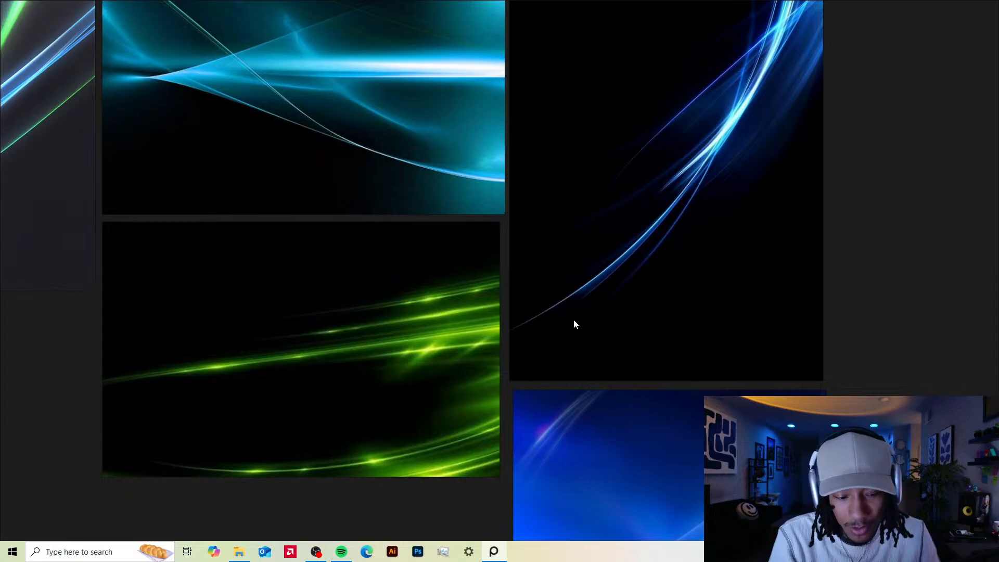
scroll(590, 234, "up", 1)
left_click_drag(590, 233, 607, 52)
scroll(775, 330, "up", 2)
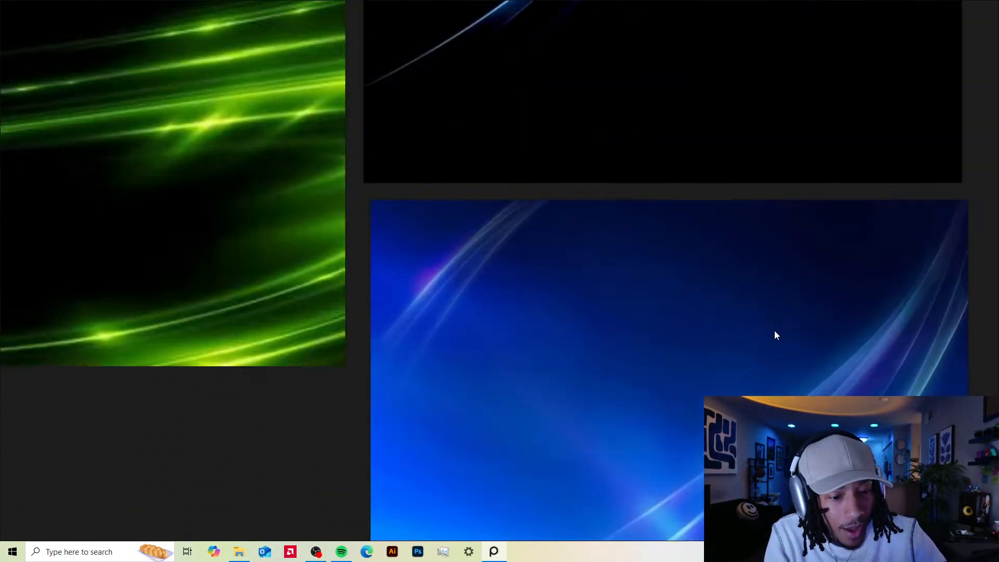
scroll(774, 335, "down", 2)
left_click_drag(774, 330, 668, 299)
scroll(668, 299, "up", 1)
left_click_drag(602, 6, 682, 258)
scroll(643, 220, "down", 1)
scroll(639, 217, "down", 1)
left_click_drag(447, 144, 703, 199)
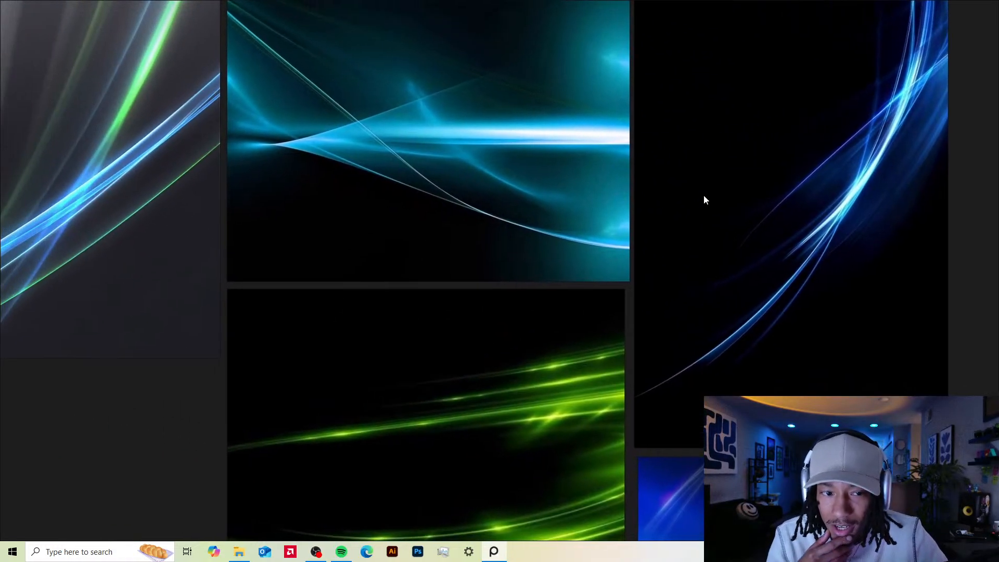
- Compare the curved light streaks across the teal, green and blue wallpaper references
left_click_drag(678, 160, 874, 180)
scroll(393, 200, "up", 1)
left_click_drag(233, 218, 371, 263)
scroll(626, 263, "up", 2)
scroll(671, 247, "down", 4)
left_click_drag(780, 245, 521, 171)
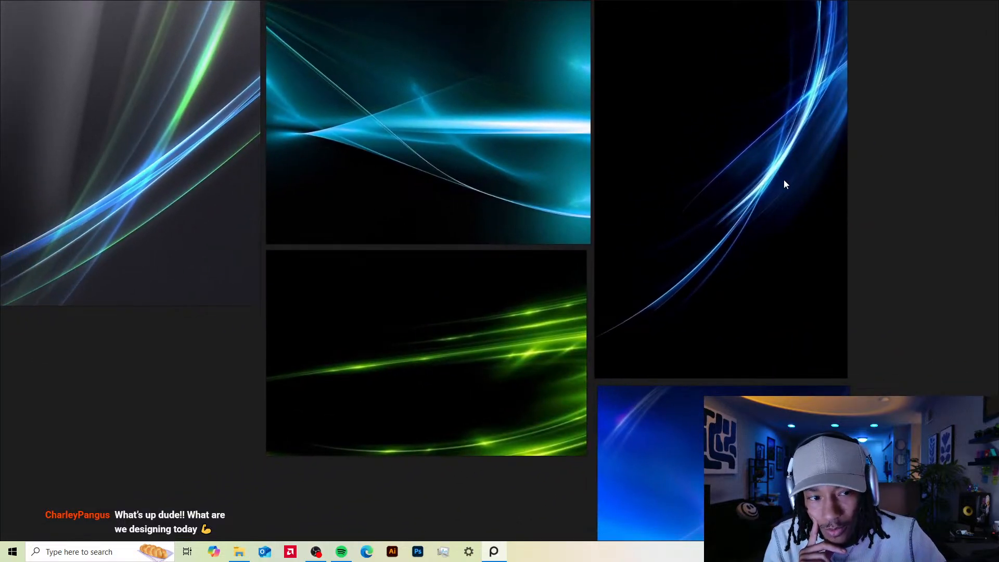
scroll(816, 105, "up", 1)
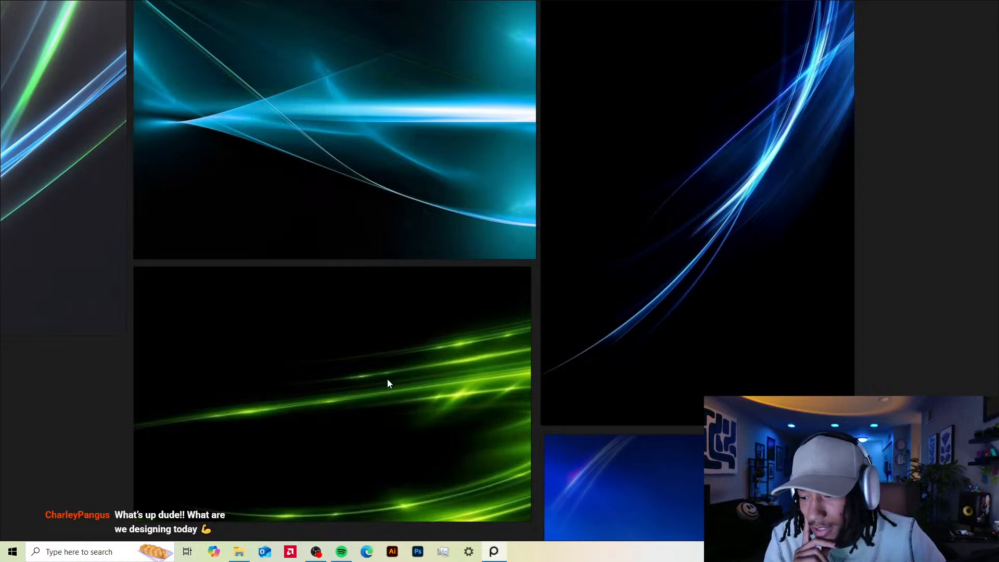
left_click_drag(592, 247, 728, 183)
left_click_drag(701, 241, 484, 197)
left_click_drag(527, 254, 450, 292)
left_click_drag(255, 240, 342, 257)
left_click_drag(505, 277, 446, 257)
mouse_move(308, 229)
left_mouse_down()
mouse_move(337, 229)
mouse_move(389, 263)
left_mouse_up()
mouse_move(370, 205)
left_mouse_down()
mouse_move(429, 266)
mouse_move(420, 270)
left_mouse_up()
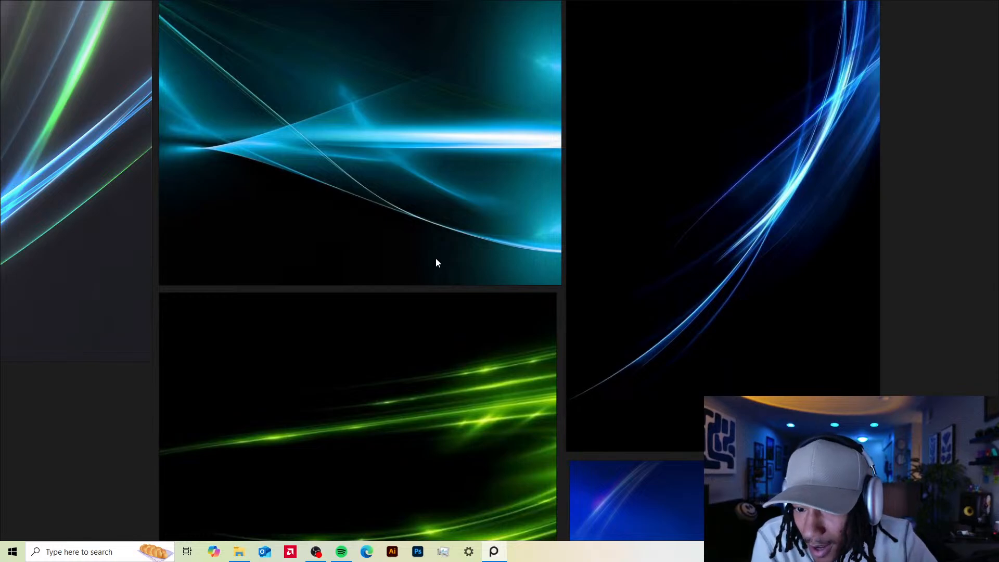
scroll(434, 263, "up", 2)
scroll(447, 323, "down", 4)
scroll(302, 280, "down", 2)
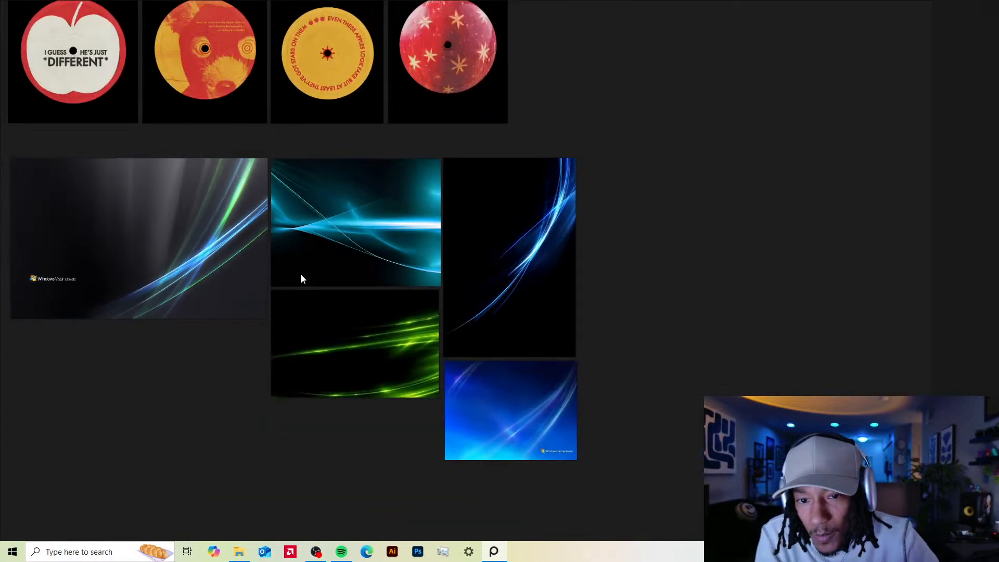
- Look across the reference board from the Vista wallpapers to the group of blue posters
left_click_drag(256, 266, 655, 308)
left_click_drag(241, 248, 570, 301)
scroll(376, 289, "up", 2)
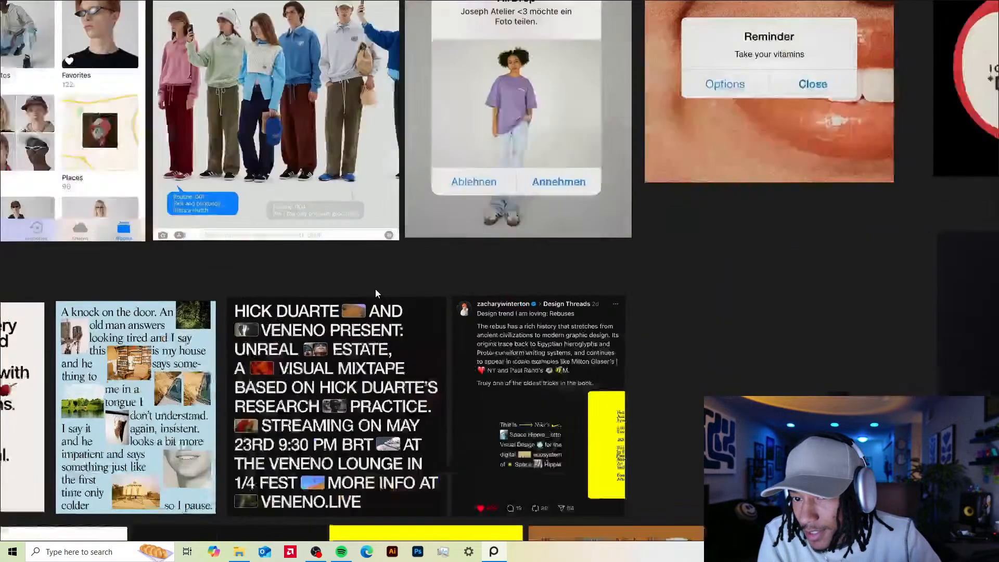
scroll(357, 289, "down", 3)
scroll(222, 288, "down", 3)
left_click_drag(105, 295, 683, 311)
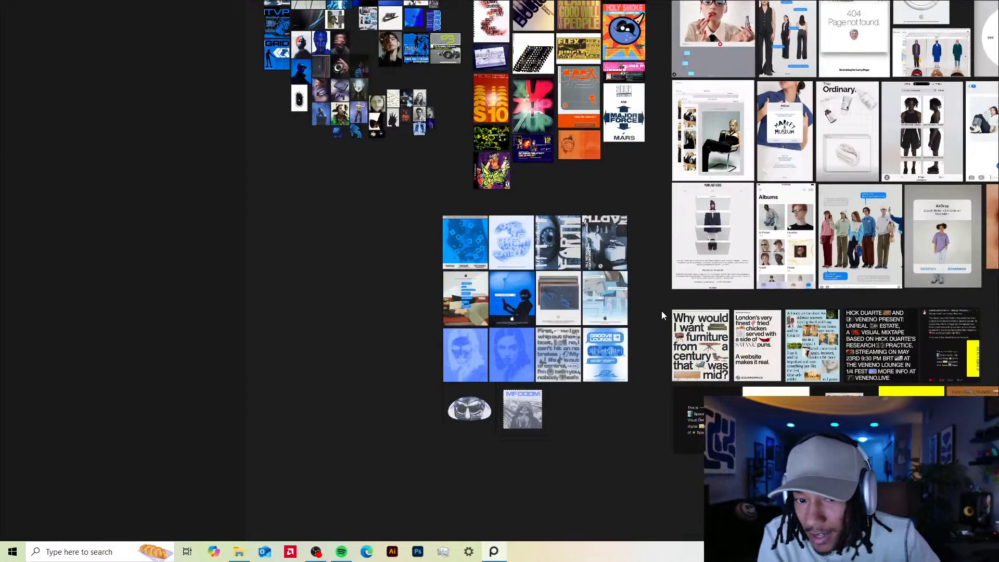
left_click_drag(628, 291, 542, 270)
scroll(371, 209, "up", 3)
scroll(502, 264, "up", 2)
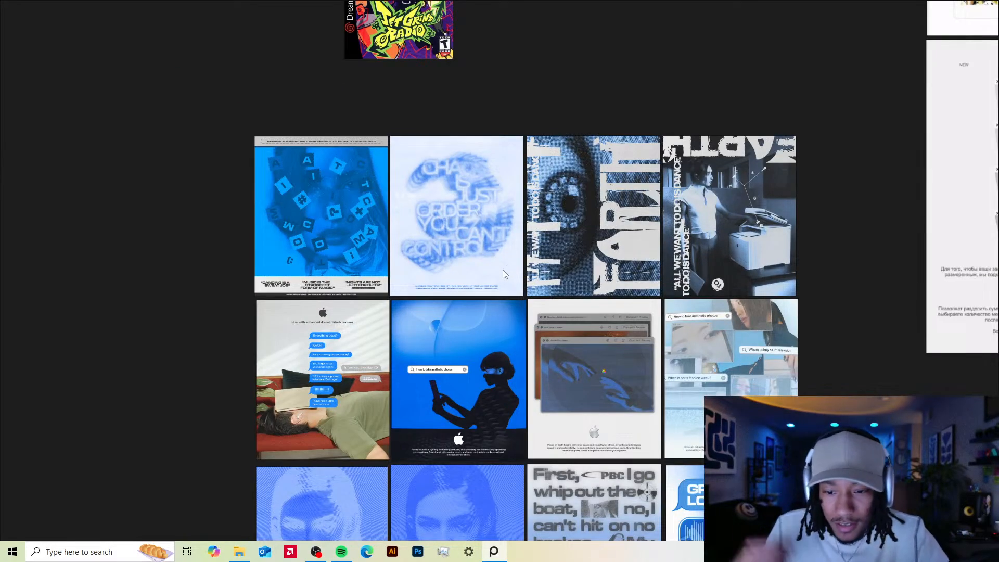
- Raise the music playback volume to 40
key("XF86AudioRaiseVolume")
key("XF86AudioRaiseVolume")
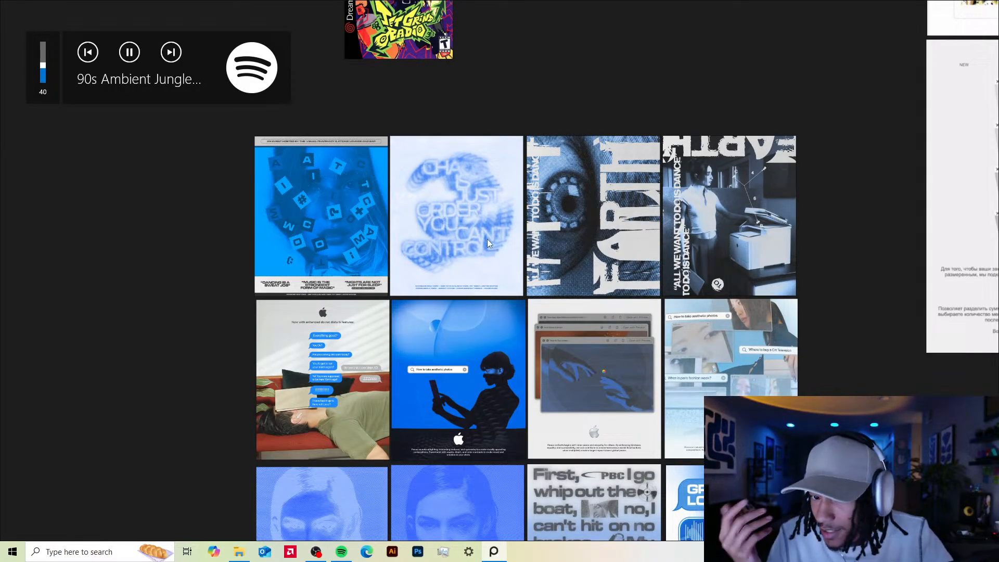
- Examine the blue poster references closely and select the two MF DOOM stamp images beneath them
scroll(489, 242, "up", 3)
left_click_drag(476, 236, 453, 184)
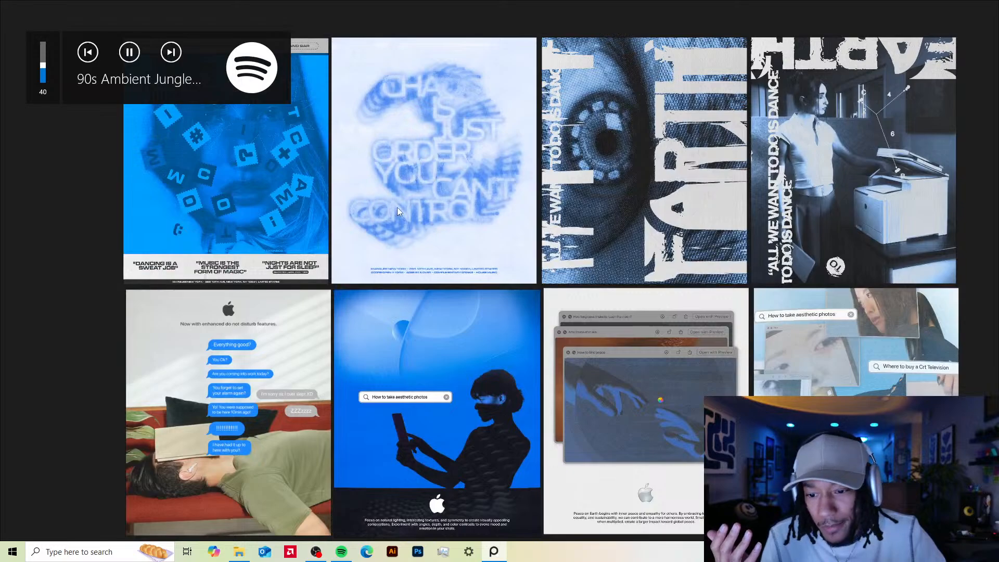
scroll(701, 243, "down", 6)
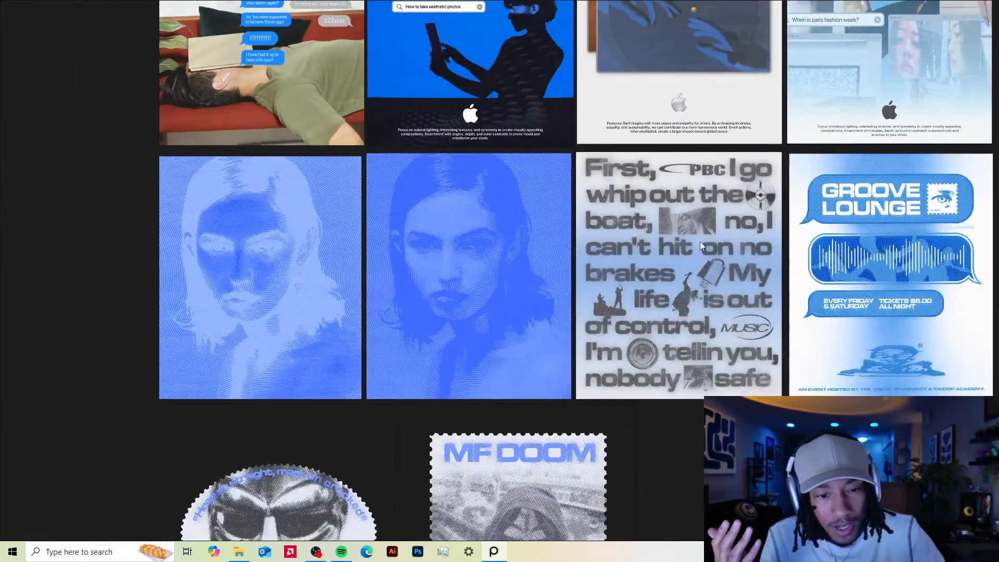
left_click_drag(700, 240, 610, 191)
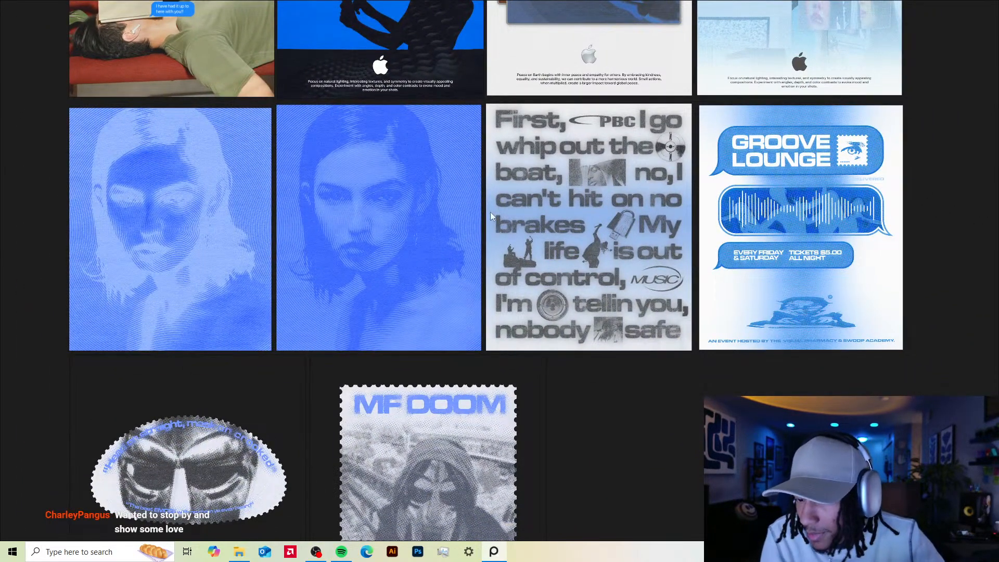
scroll(572, 230, "down", 2)
left_click_drag(676, 254, 627, 225)
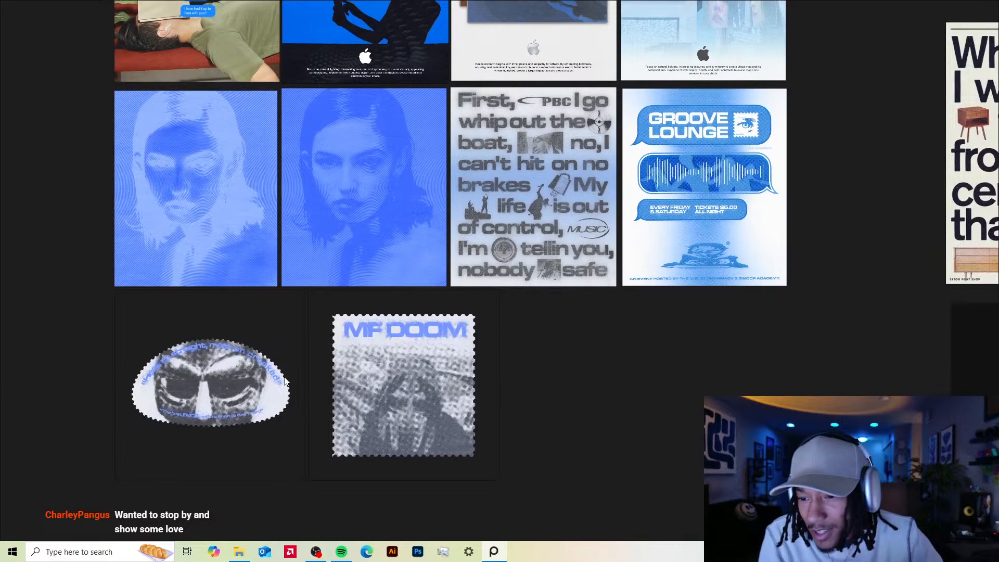
left_click_drag(597, 381, 222, 342)
scroll(620, 362, "right", 3)
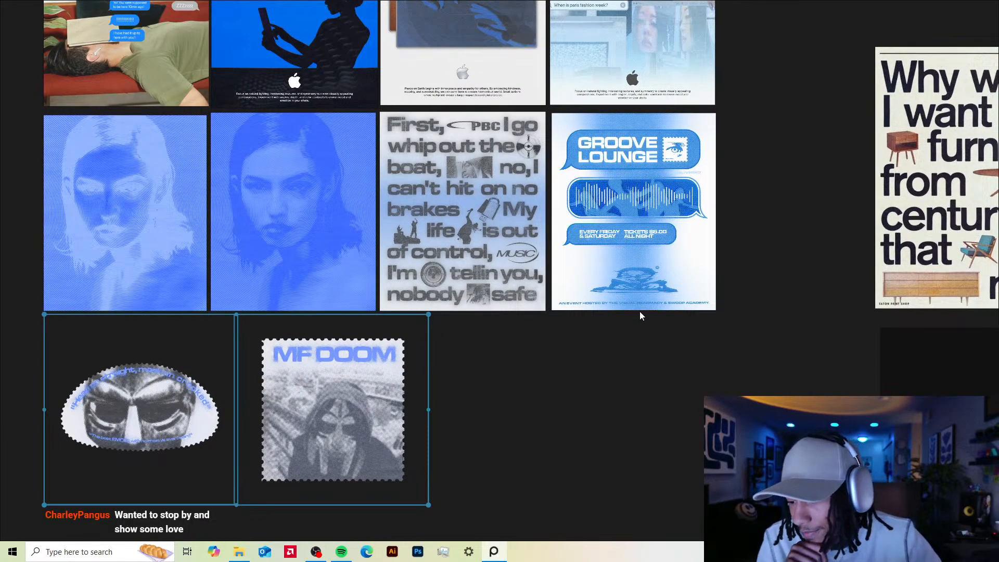
scroll(501, 336, "down", 2)
scroll(530, 351, "up", 2)
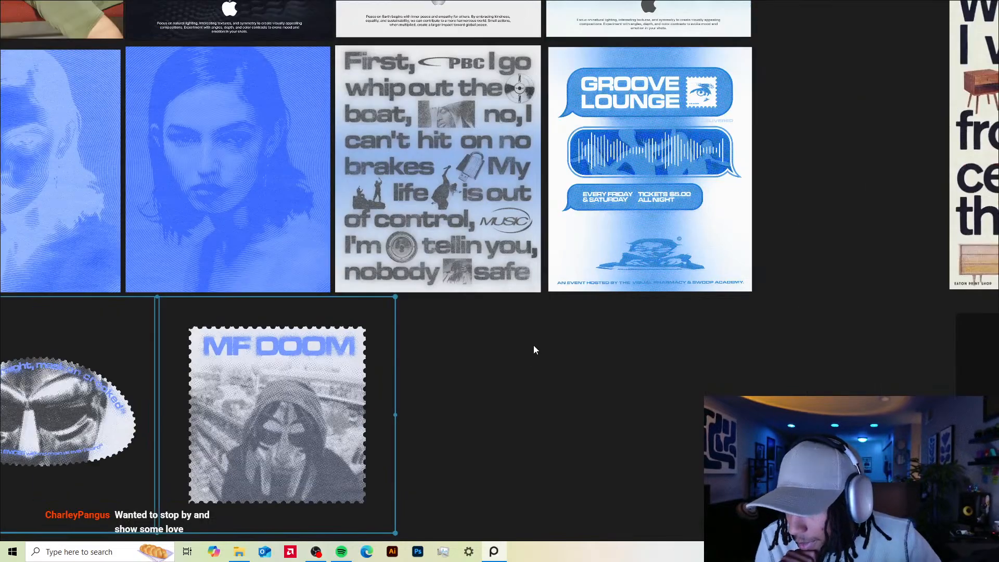
scroll(520, 338, "down", 2)
scroll(469, 320, "down", 2)
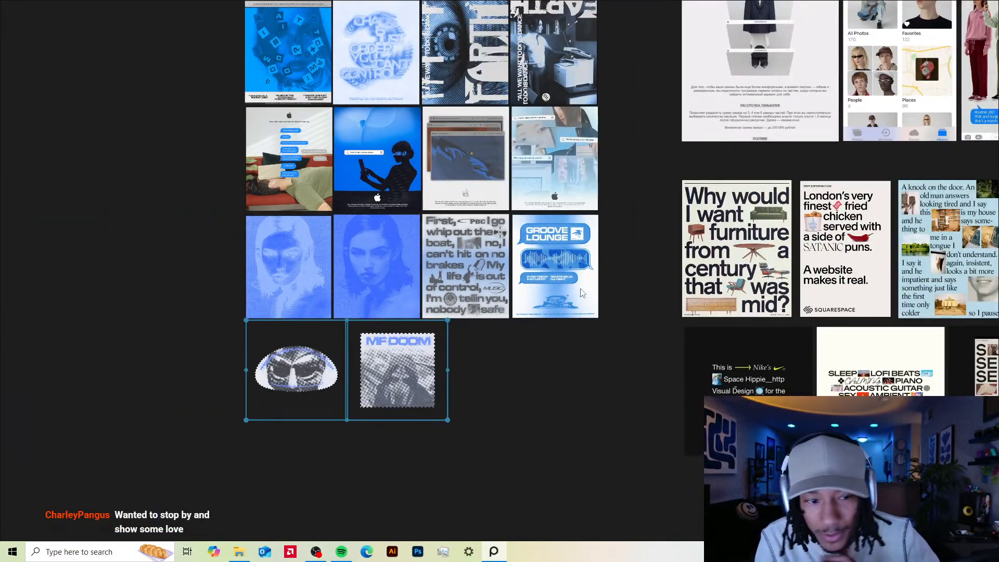
- Compare the blue posters with the interface-style, rebus typography and wallpaper reference groups across the board
left_click_drag(587, 271, 278, 279)
left_click_drag(321, 213, 476, 287)
scroll(264, 232, "down", 2)
scroll(264, 232, "up", 3)
scroll(299, 228, "down", 4)
left_click_drag(764, 267, 275, 210)
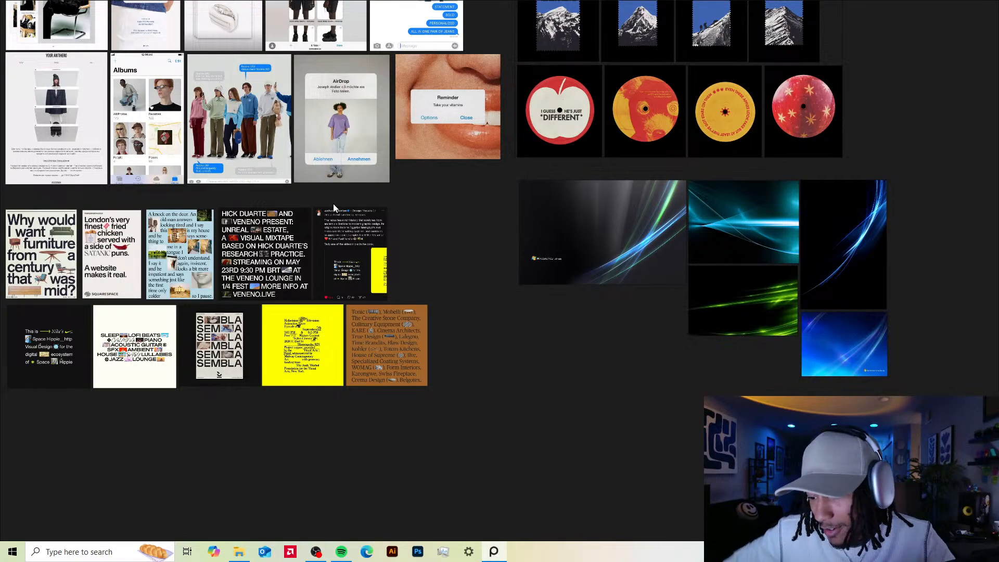
left_click_drag(224, 106, 396, 203)
mouse_move(263, 128)
left_mouse_down()
mouse_move(307, 152)
mouse_move(294, 128)
mouse_move(212, 109)
left_mouse_up()
left_click_drag(846, 268, 641, 250)
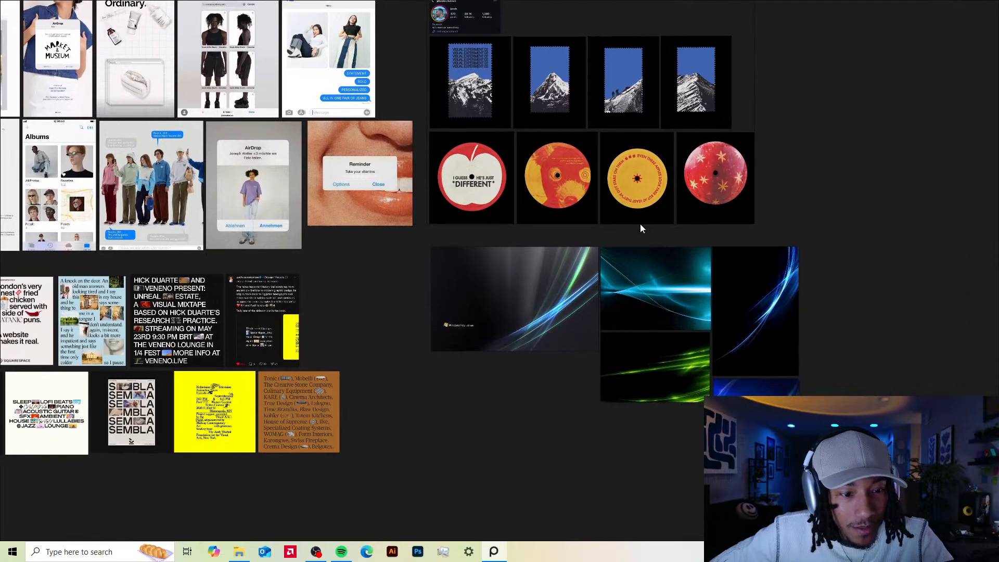
left_click_drag(446, 219, 482, 240)
left_click_drag(383, 232, 467, 228)
left_click_drag(292, 197, 422, 215)
left_click_drag(192, 196, 354, 216)
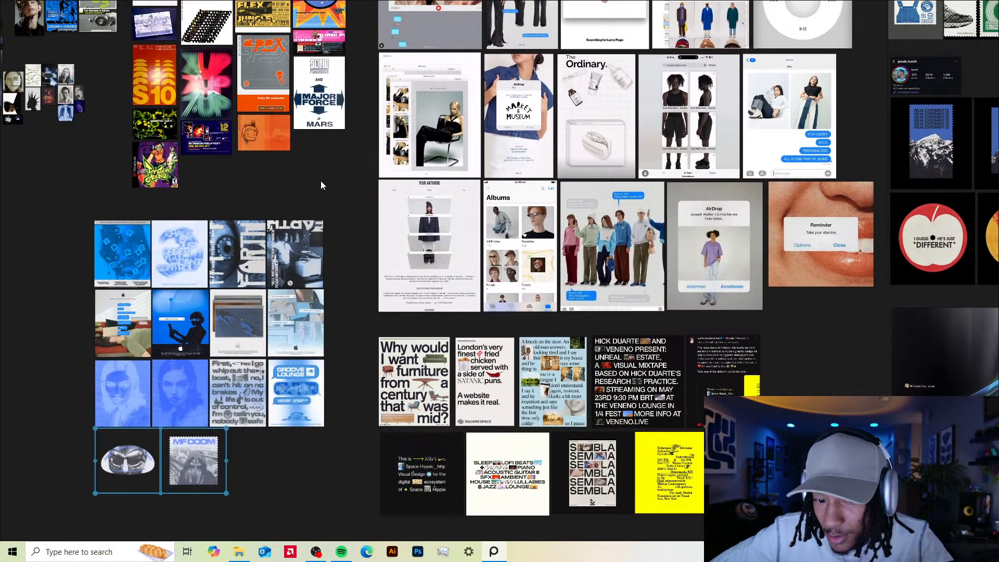
- Review the rebus typography posters and return to the Windows Vista wallpaper group for a closer look
left_click_drag(321, 180, 213, 111)
left_click_drag(545, 268, 562, 278)
left_click_drag(407, 222, 206, 77)
scroll(117, 130, "down", 2)
scroll(119, 129, "up", 2)
left_click_drag(490, 251, 580, 253)
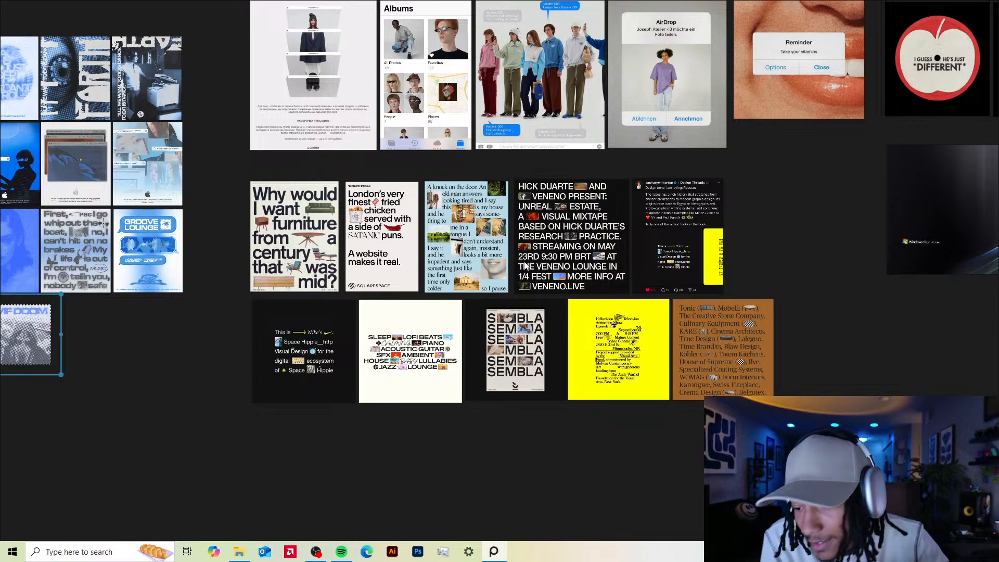
left_click_drag(632, 331, 313, 284)
left_click_drag(807, 306, 517, 313)
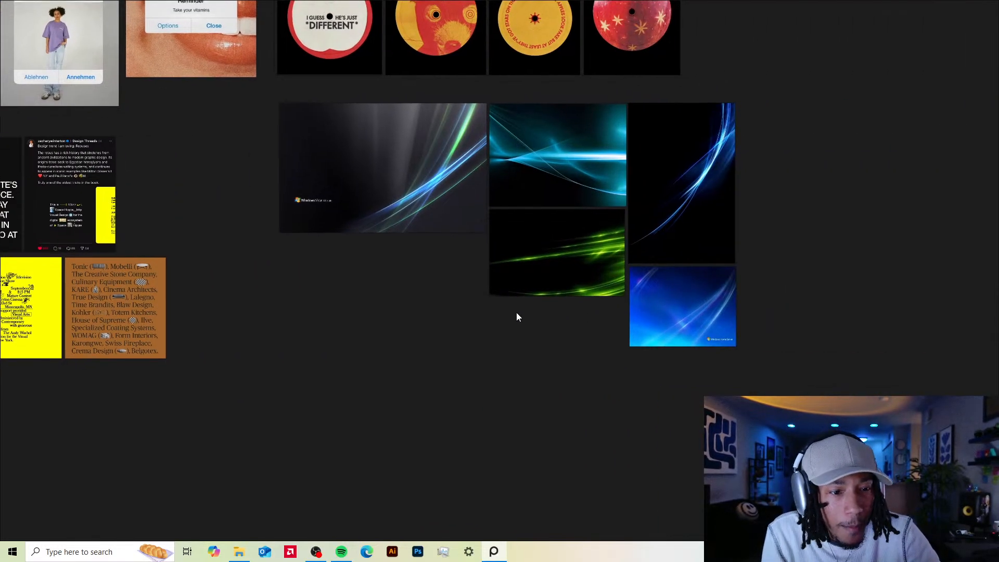
scroll(495, 274, "up", 2)
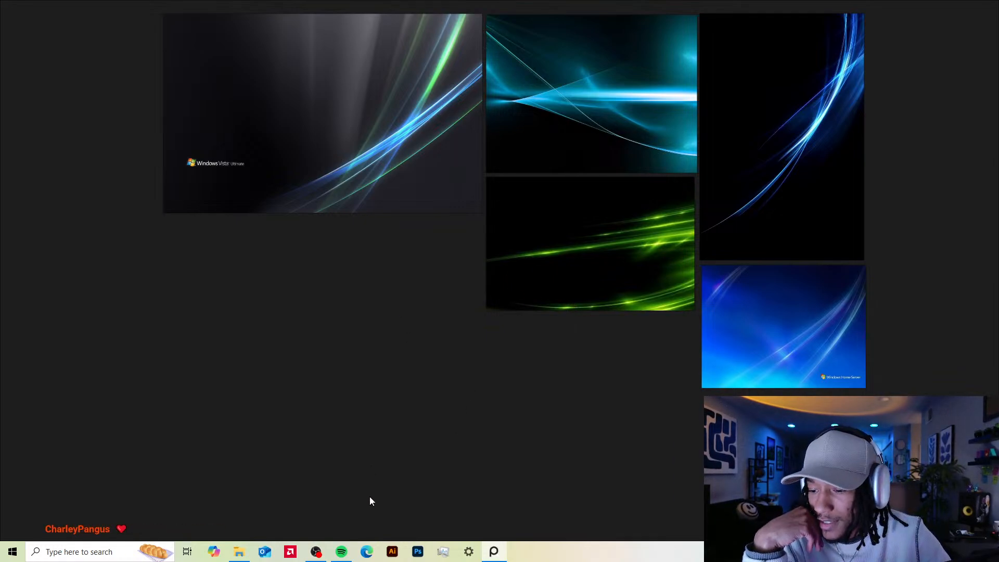
- Switch to File Explorer and open the ai folder inside Project Template on the Samsung USB drive
left_click(239, 551)
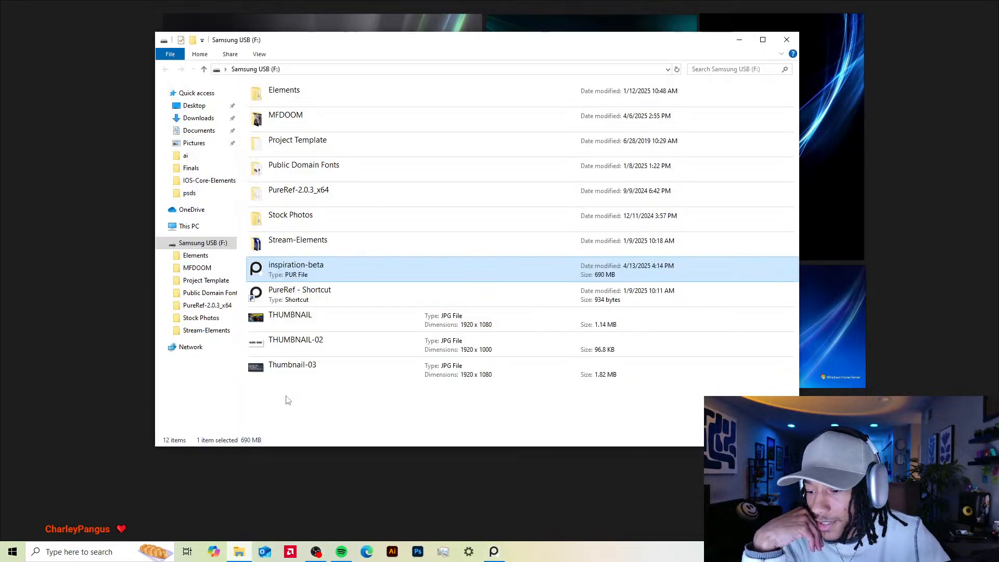
left_click_drag(437, 45, 408, 61)
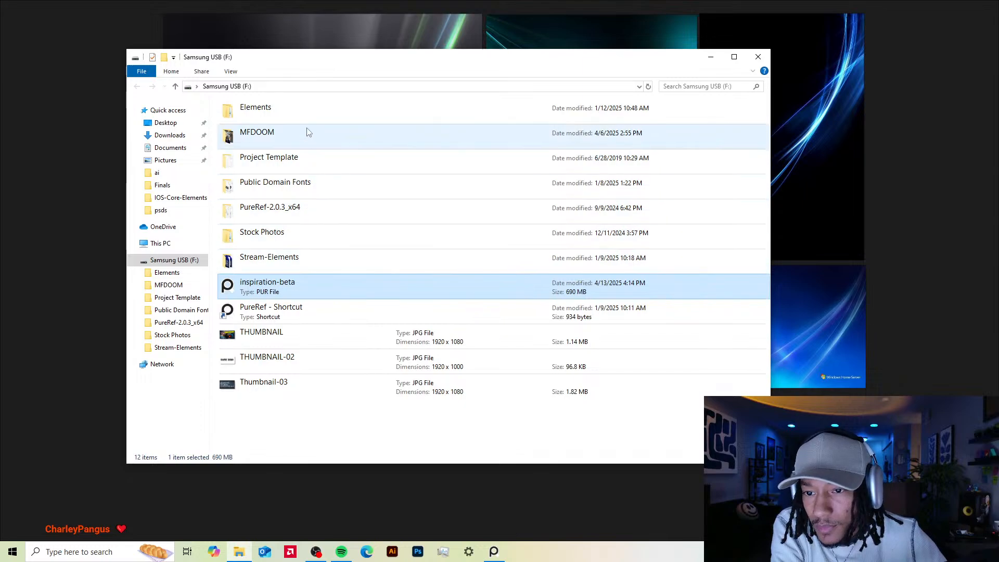
key("XF86AudioLowerVolume")
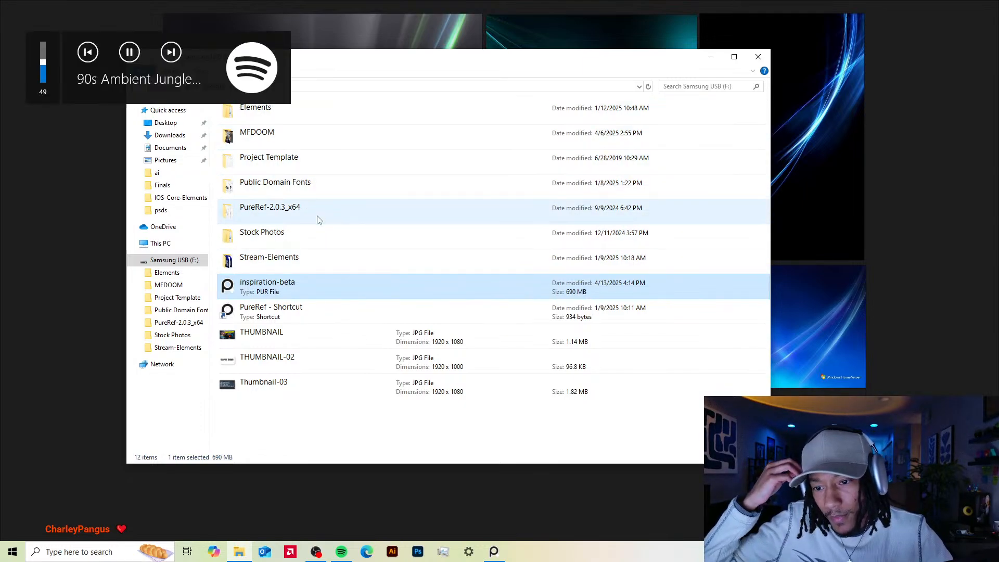
key("XF86AudioRaiseVolume")
double_click(290, 158)
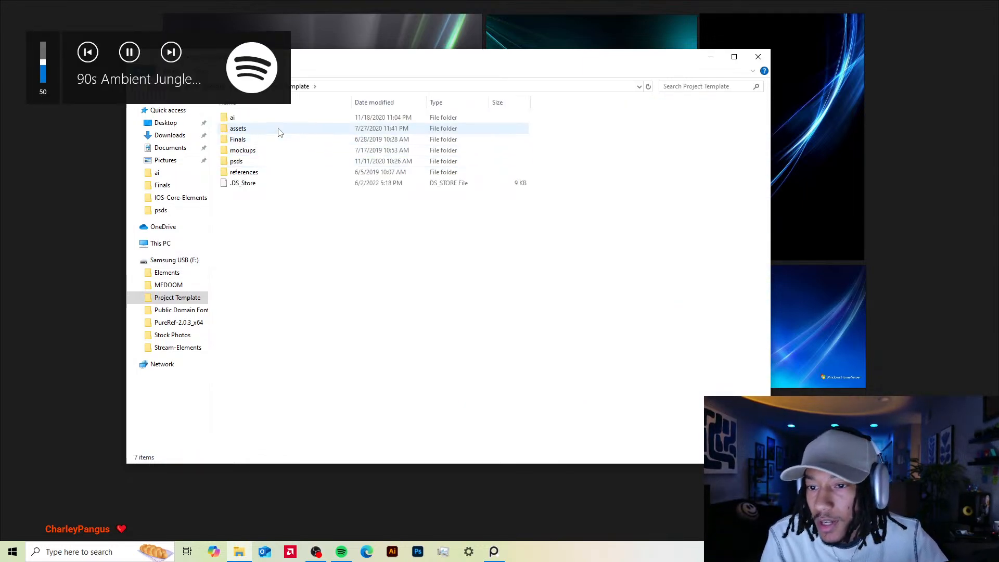
left_click_drag(345, 62, 382, 92)
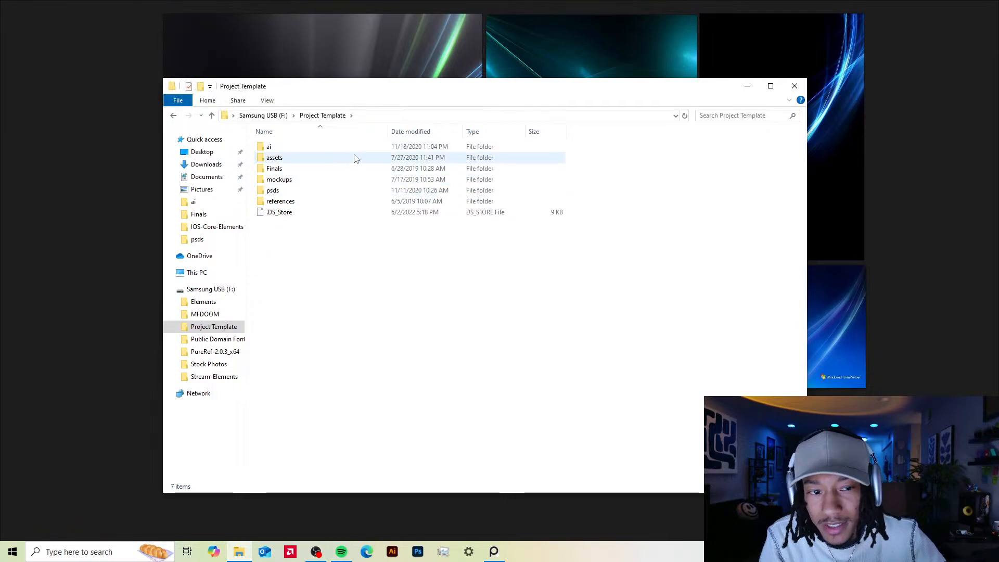
double_click(290, 147)
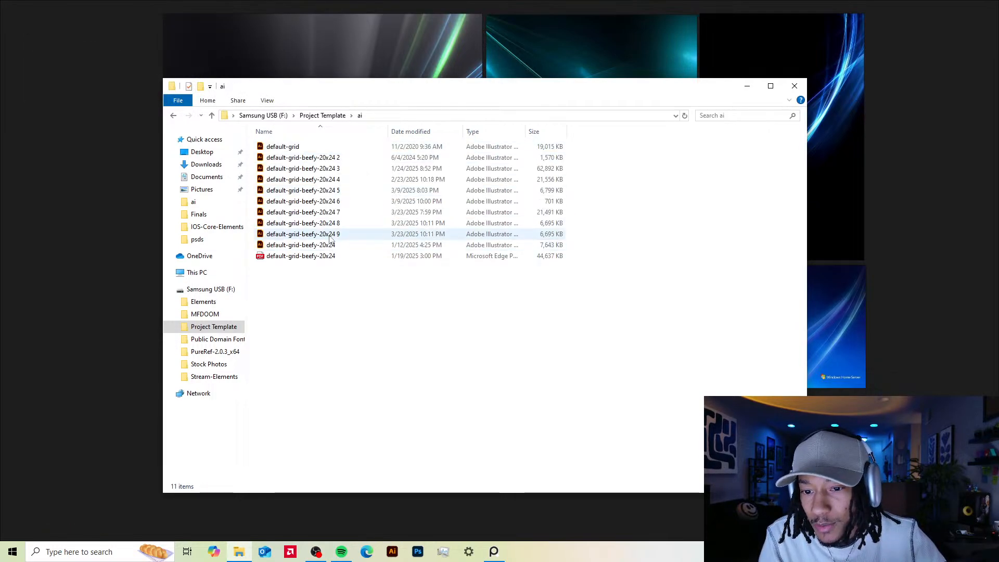
- Duplicate the Illustrator file default-grid-beefy-20x24 9 within the ai folder
right_click(365, 238)
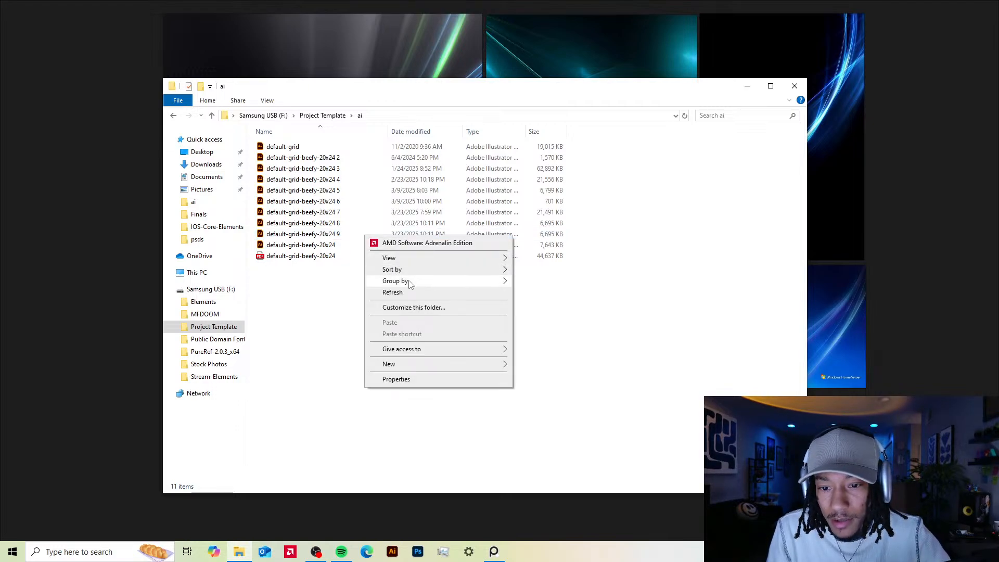
left_click(335, 235)
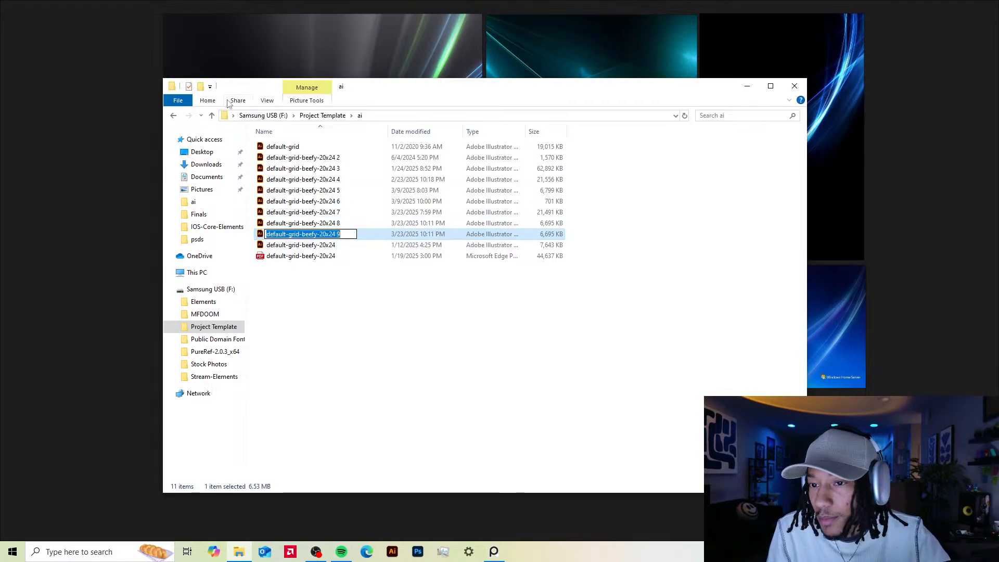
left_click(389, 234)
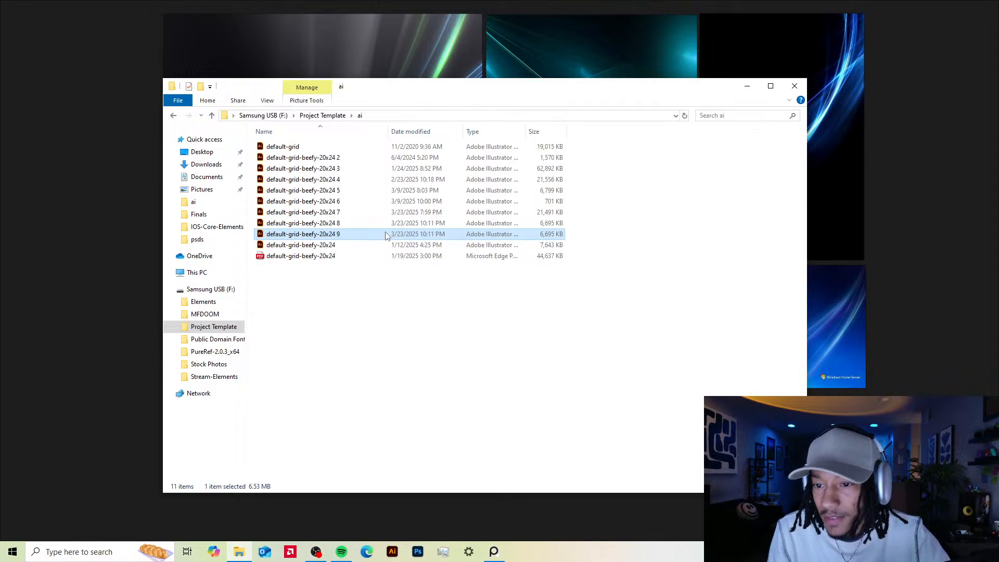
right_click(372, 238)
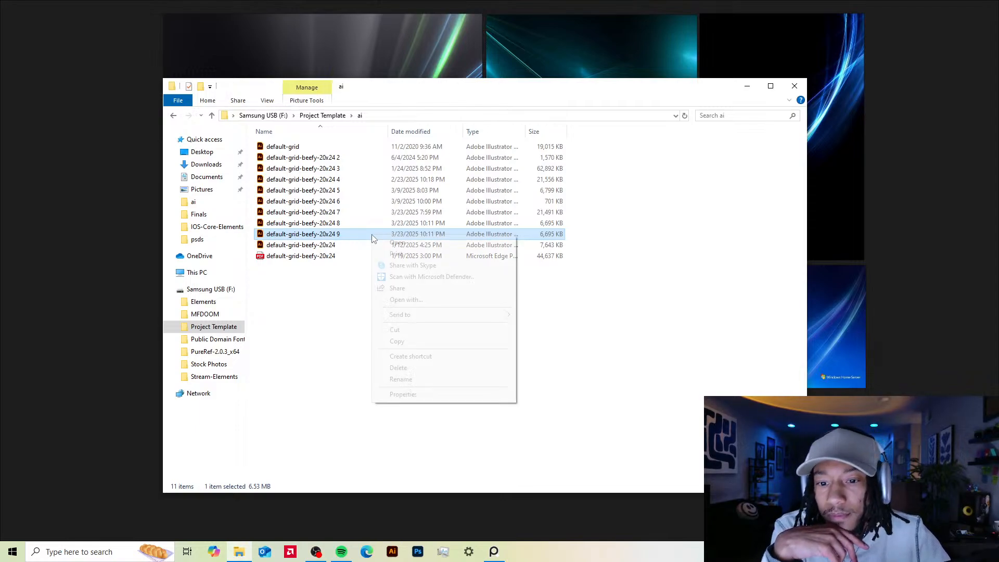
left_click(397, 341)
right_click(358, 340)
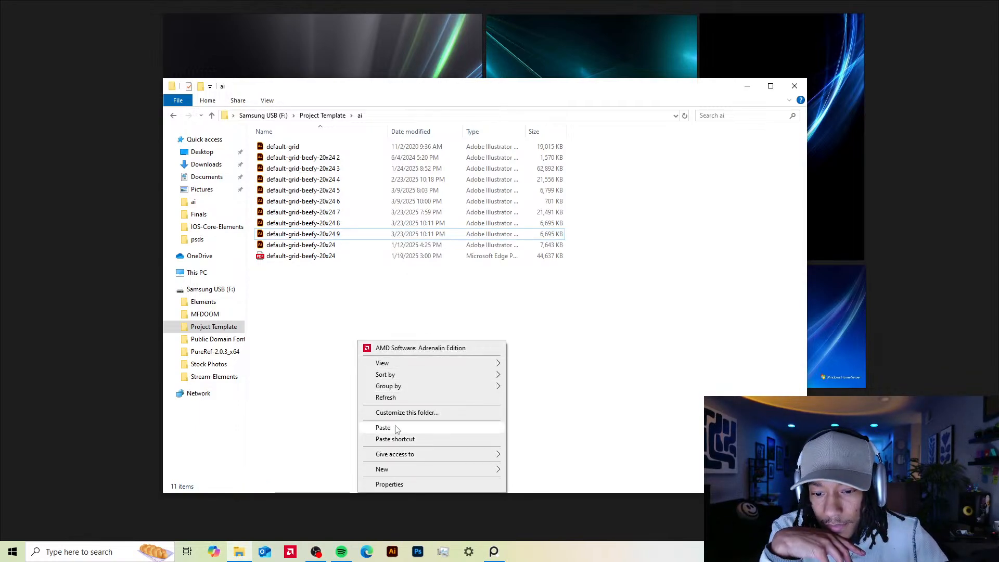
left_click(382, 427)
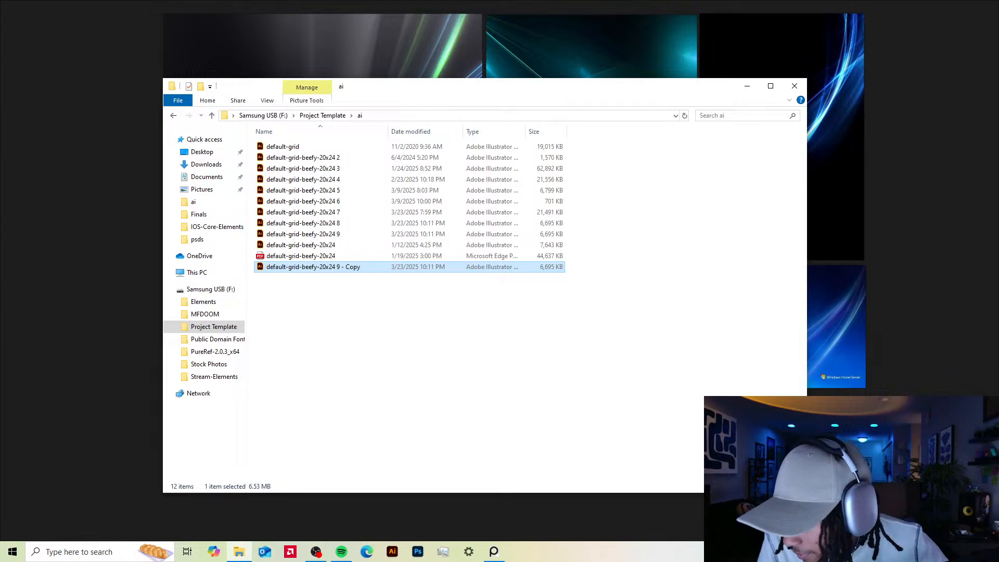
- Rename the copied Illustrator file as default-grid-beefy-20x24 10
key("alt+Tab")
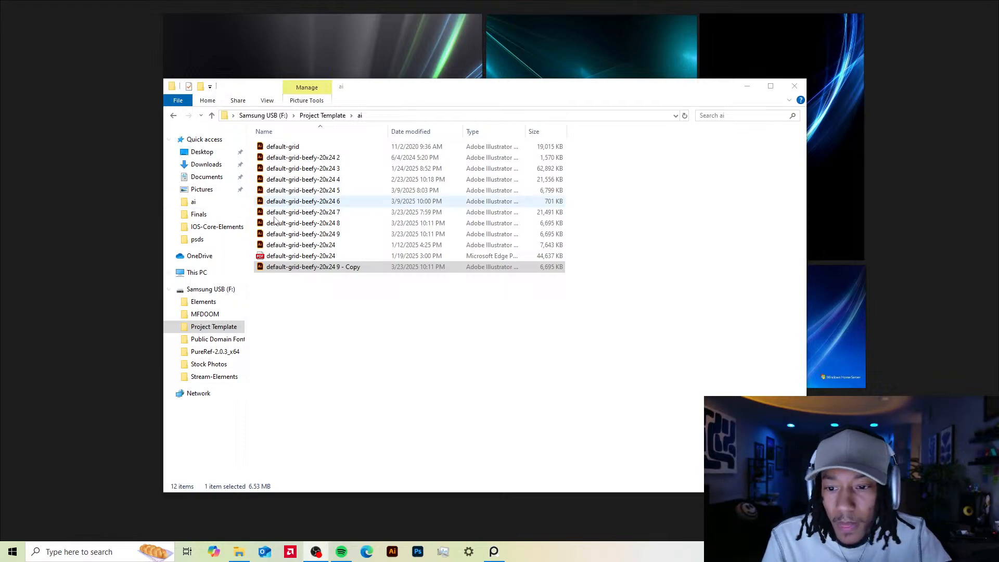
left_click(334, 271)
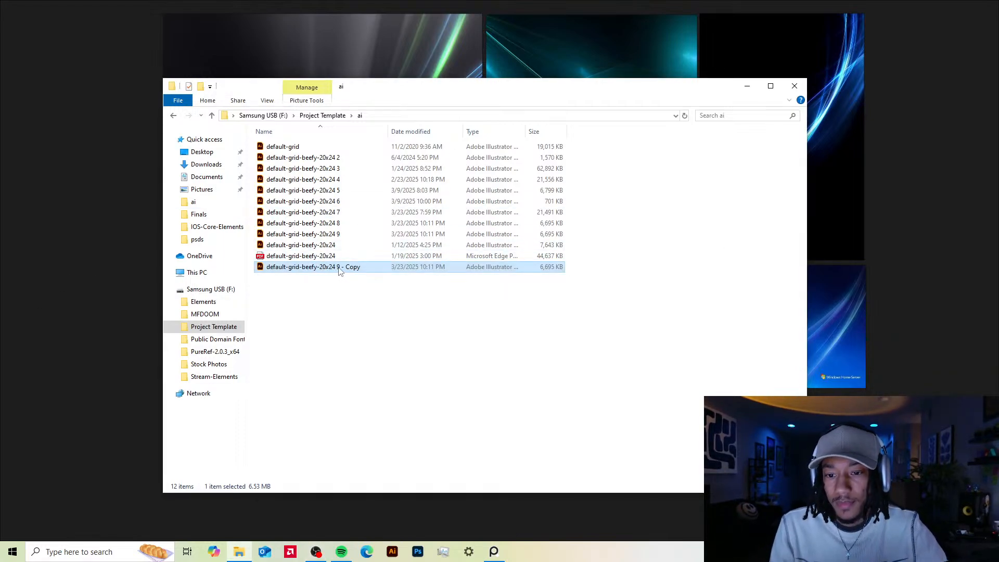
right_click(338, 269)
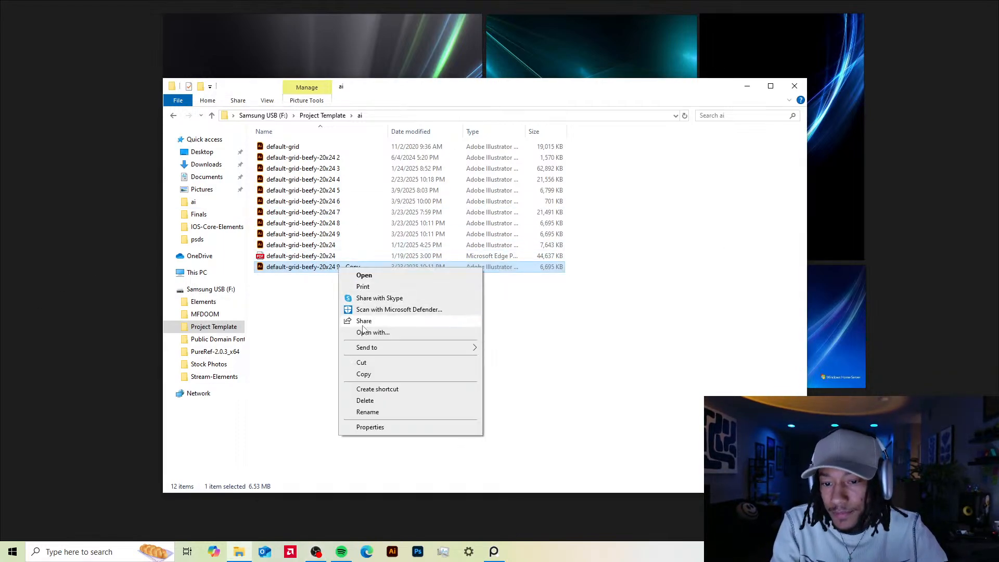
left_click(368, 412)
left_click_drag(361, 267, 336, 266)
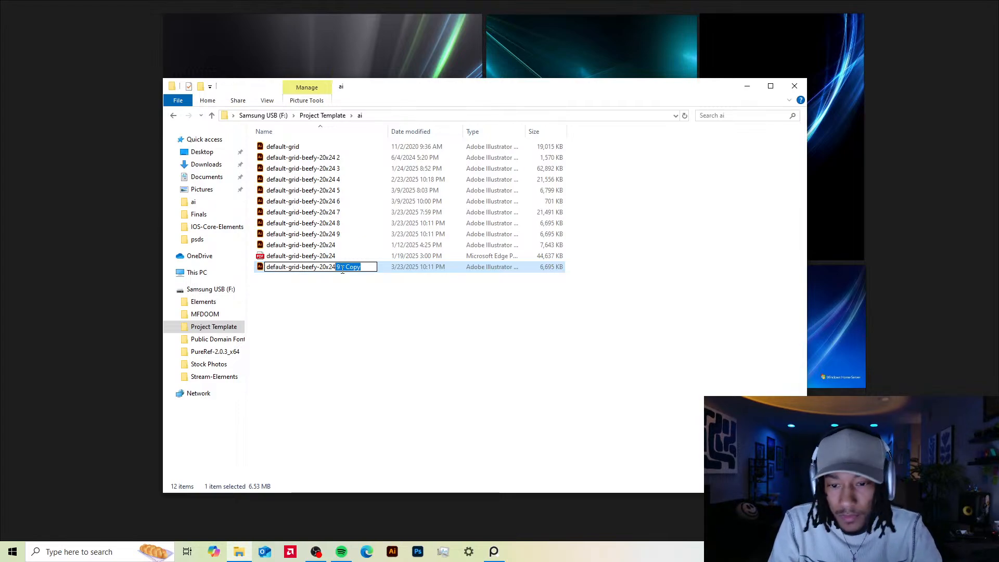
key("BackSpace")
type("10")
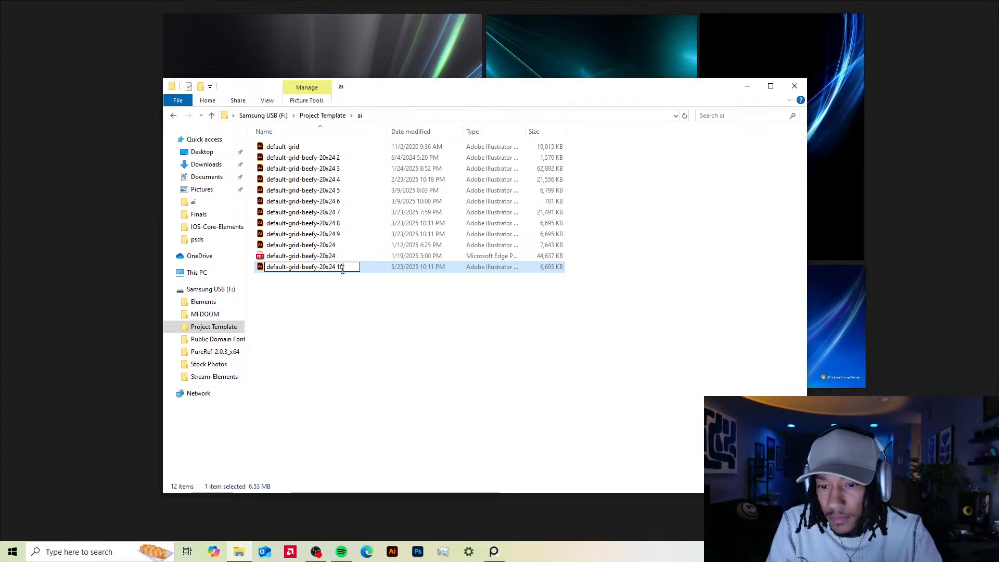
key("Return")
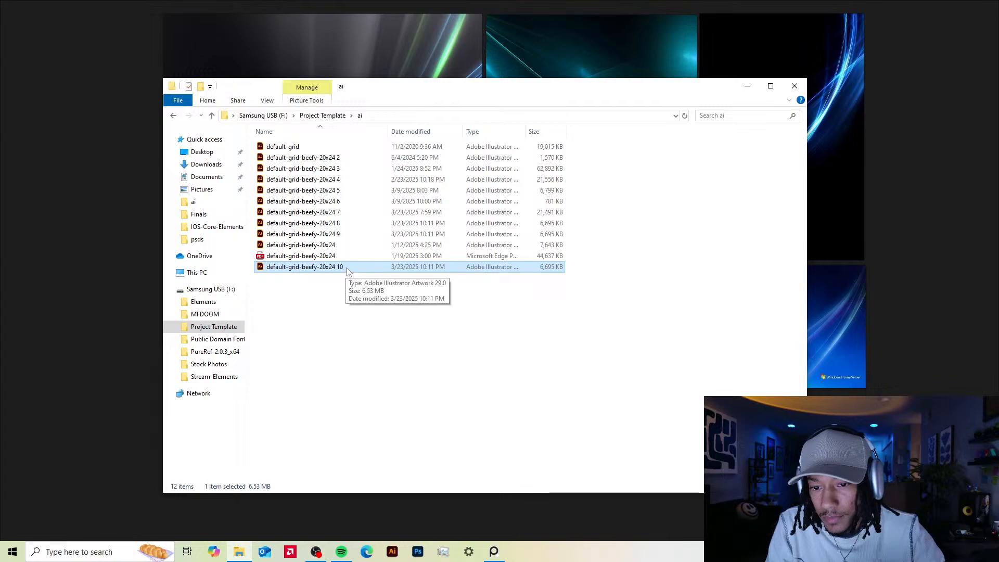
- Open default-grid-beefy-20x24 10 in Illustrator and dismiss the crash recovery dialog
key("XF86AudioLowerVolume")
double_click(348, 268)
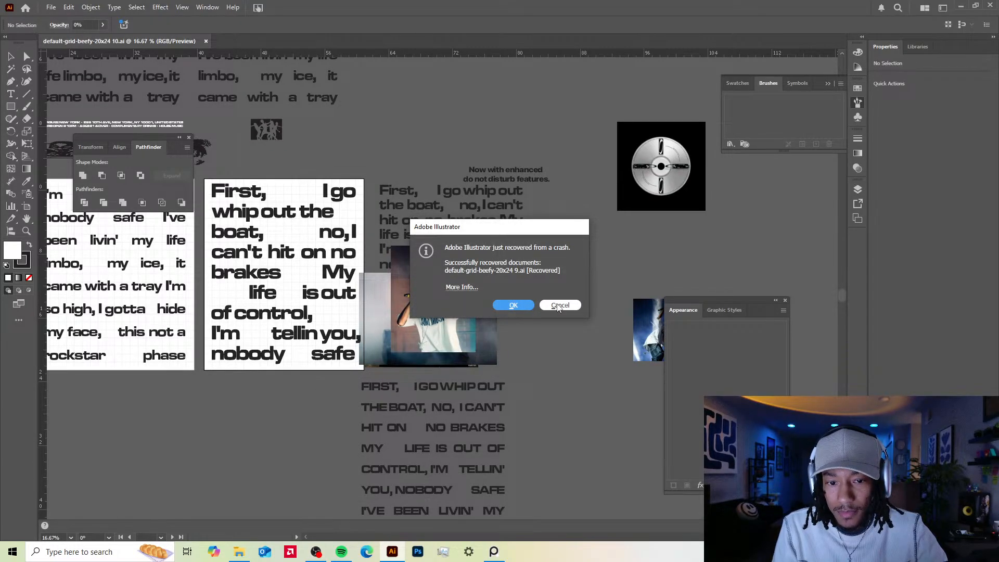
left_click(552, 305)
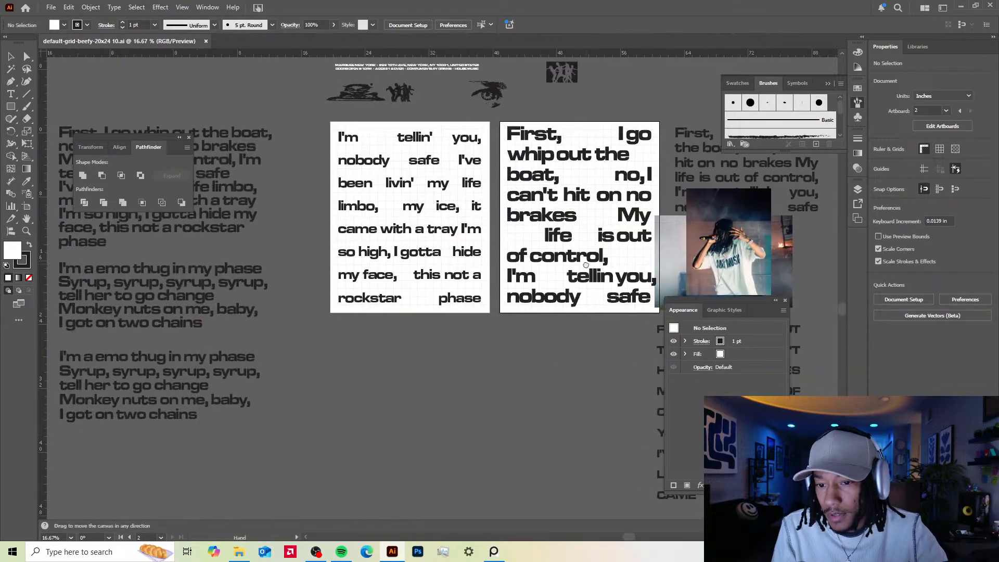
- Delete the disc image and the blue lightsaber-style image on the pasteboard beyond the second artboard
left_click_drag(546, 283, 434, 311)
scroll(645, 289, "down", 2)
scroll(640, 288, "up", 1)
left_click_drag(743, 277, 546, 243)
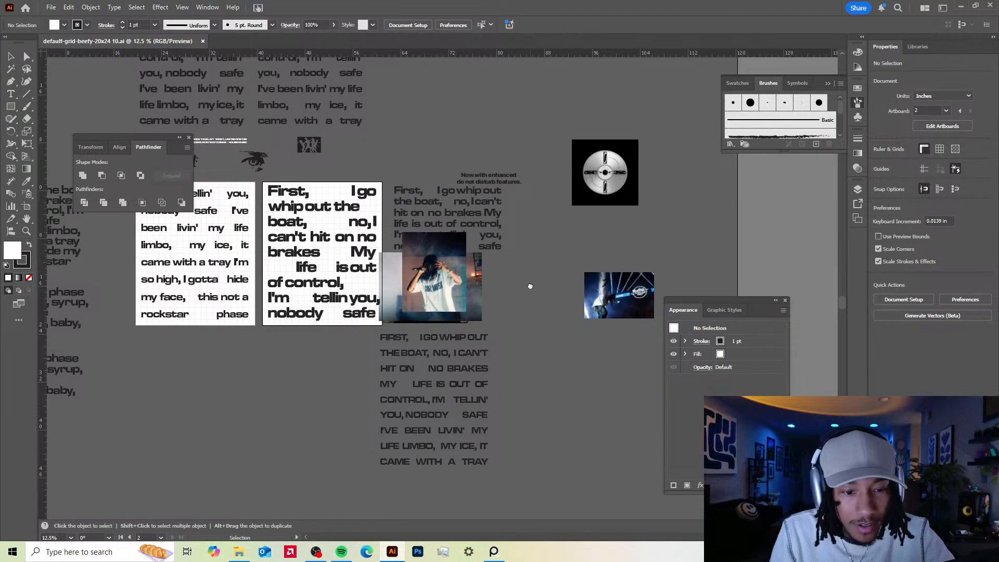
left_click_drag(529, 285, 516, 267)
left_click_drag(627, 347, 517, 104)
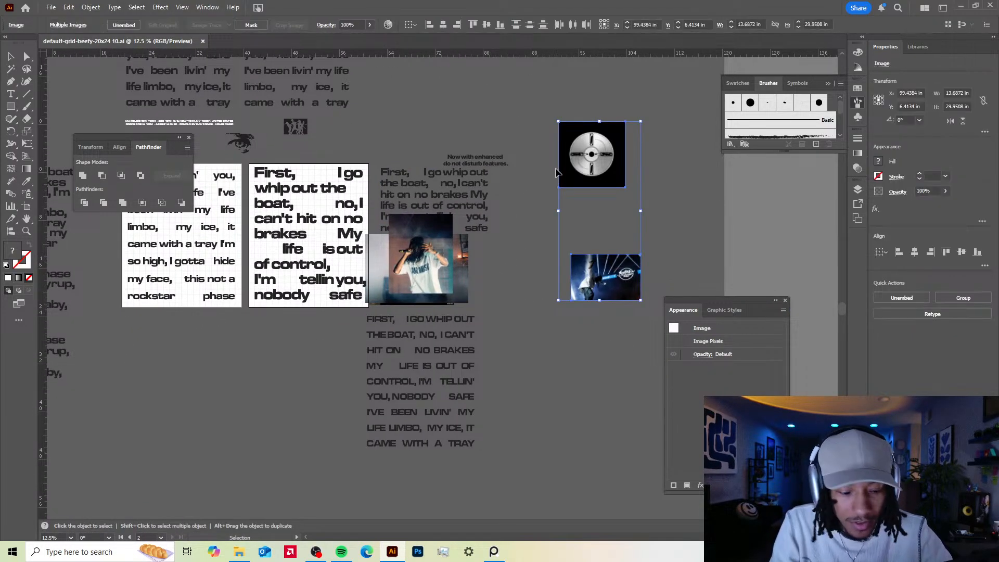
key("Delete")
- Delete the lyric blocks, small caption and concert photos beside the second artboard
left_click_drag(426, 148, 424, 146)
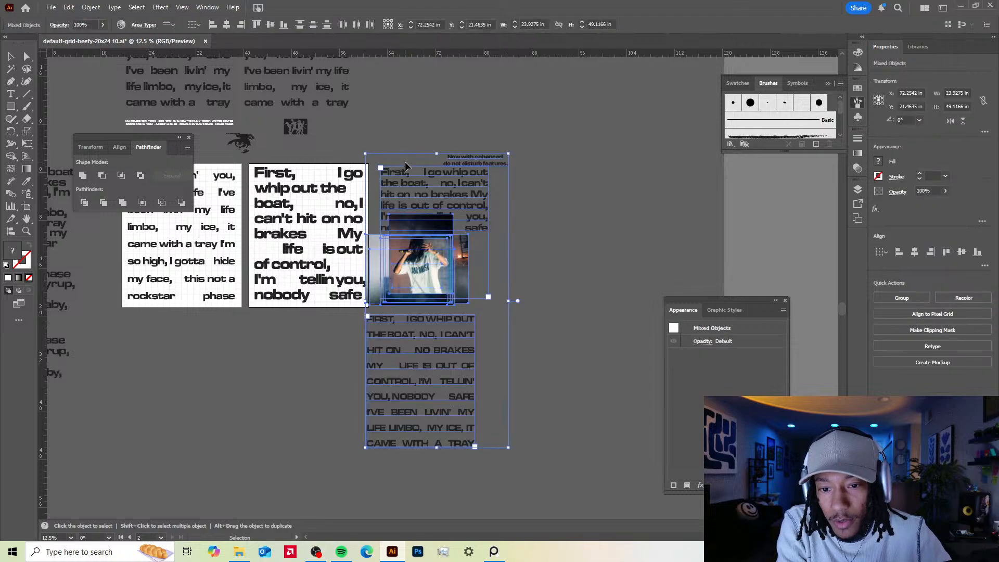
left_click_drag(488, 296, 515, 346)
key("Delete")
left_click_drag(384, 167, 520, 246)
left_click_drag(532, 294, 224, 127)
key("a")
key("ctrl+z")
key("v")
- Delete the two lyric blocks, the small text lines and the small graphics above the artboards
left_click(536, 192)
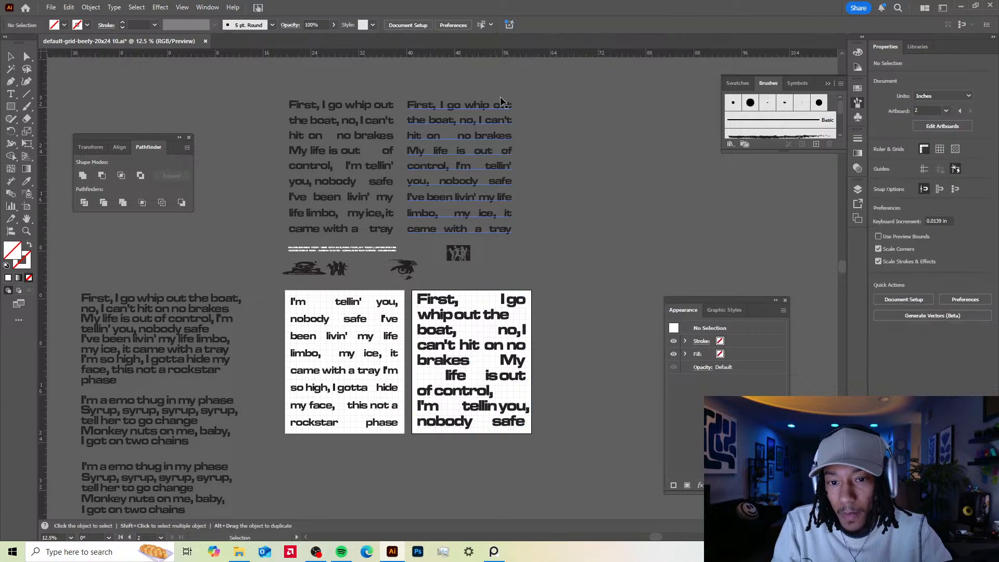
left_click(352, 230)
key("Delete")
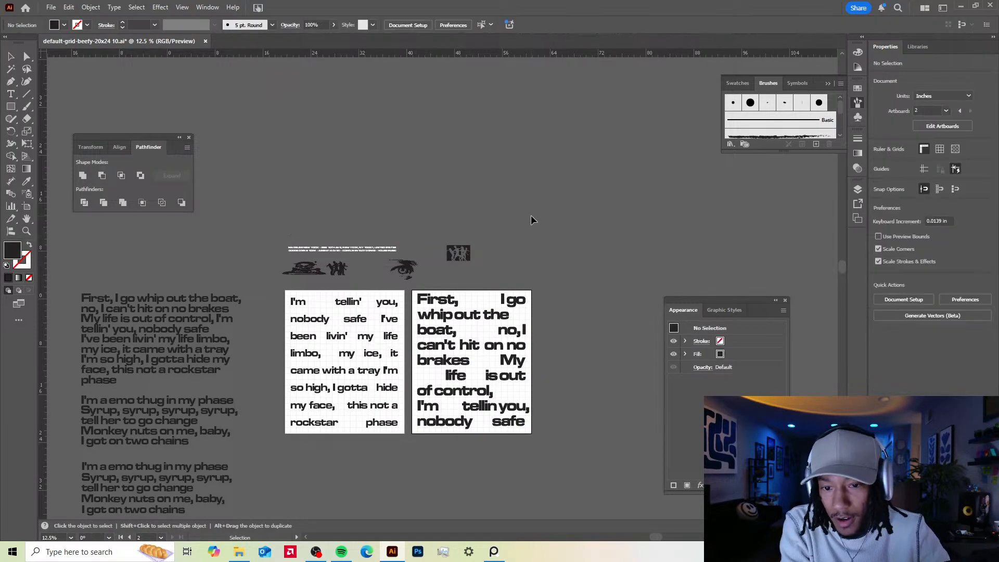
left_click_drag(289, 280, 425, 268)
key("Delete")
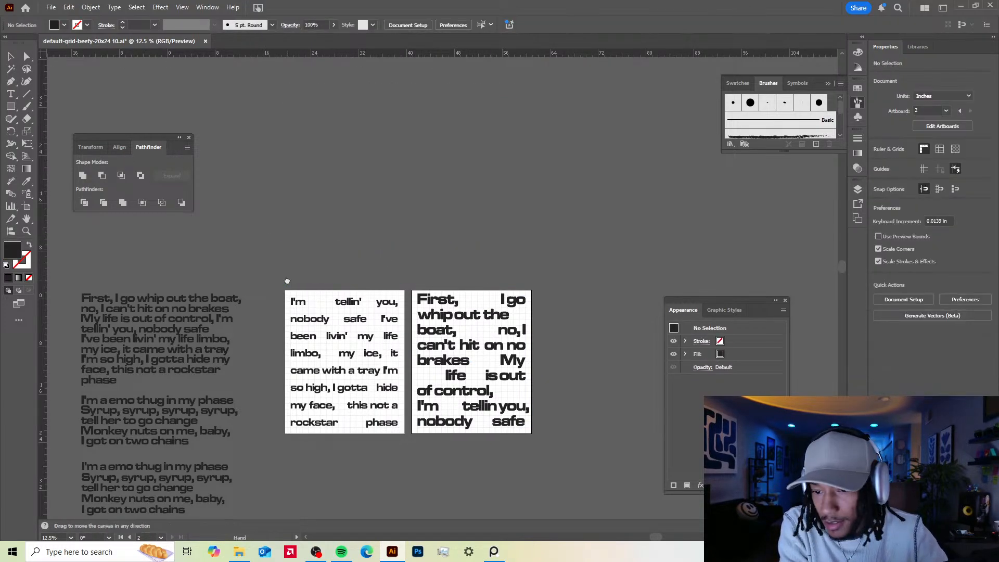
- Delete the lyric text on both artboards and the remaining lyric blocks beside the first one, keeping the grids
left_click_drag(286, 278, 369, 187)
left_click(244, 239)
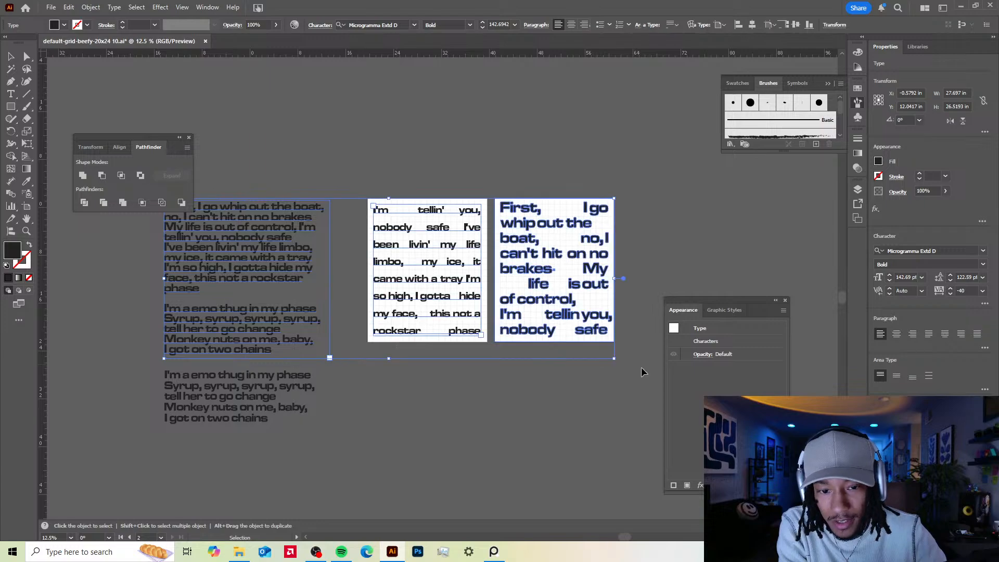
key("Delete")
left_click(225, 411)
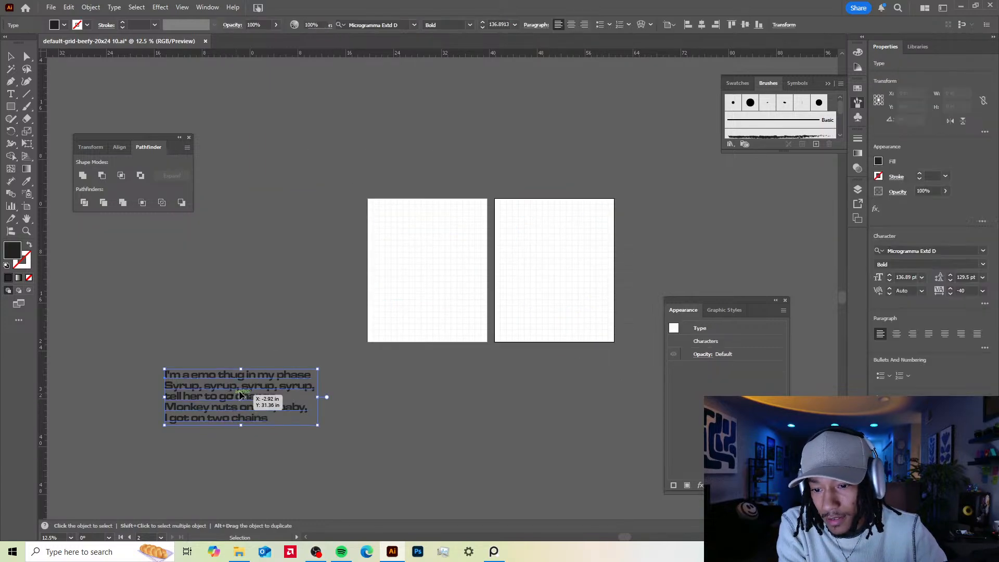
key("Delete")
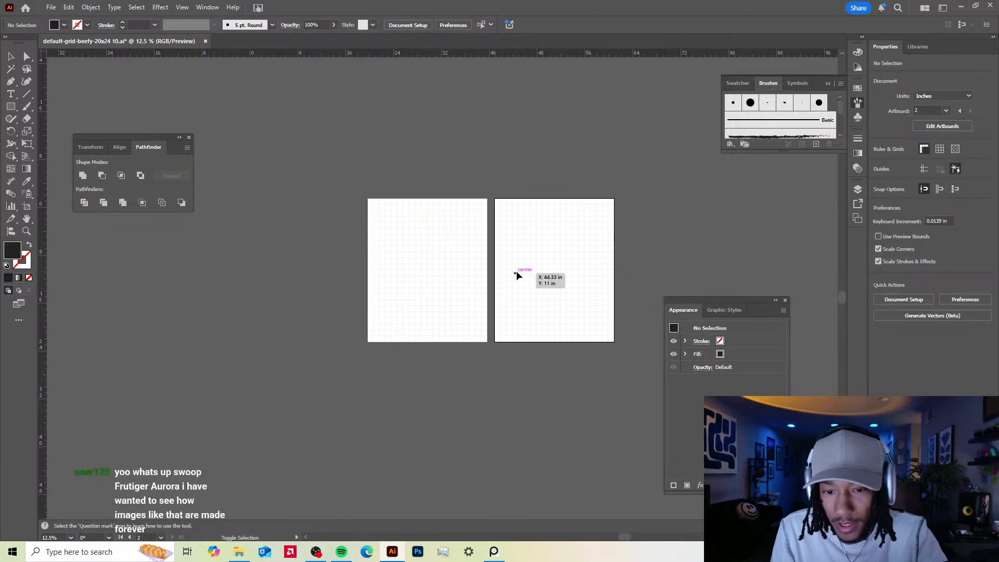
- Delete the first artboard, keeping only Artboard 52 copy 2
key("shift+o")
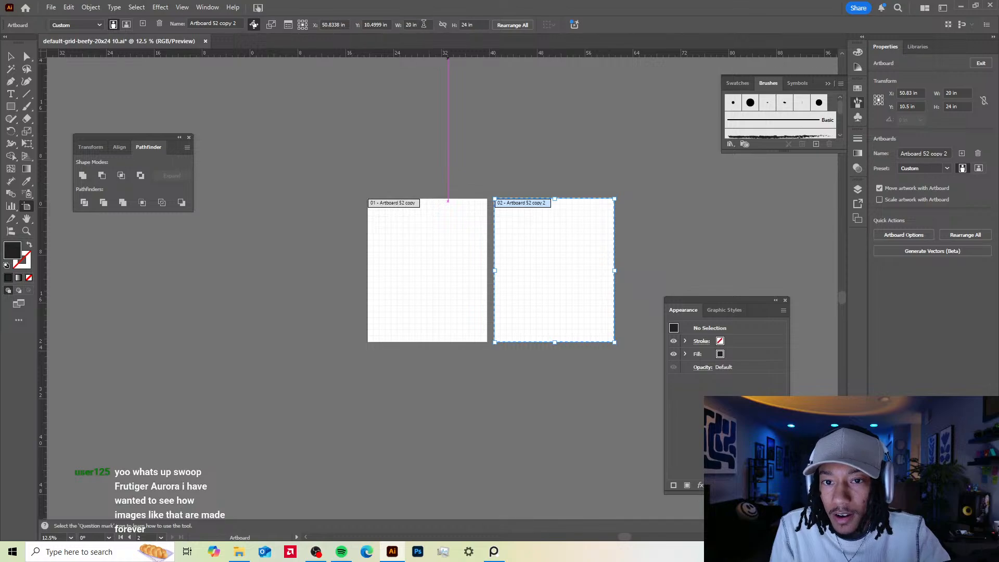
left_click(447, 257)
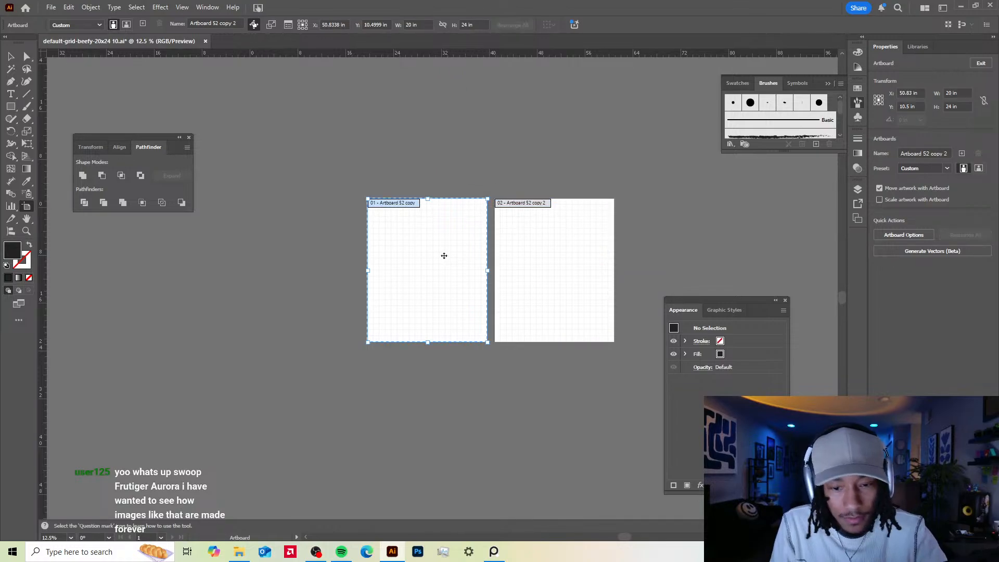
key("Delete")
key("v")
- Delete the leftover grid where the removed artboard was
key("a")
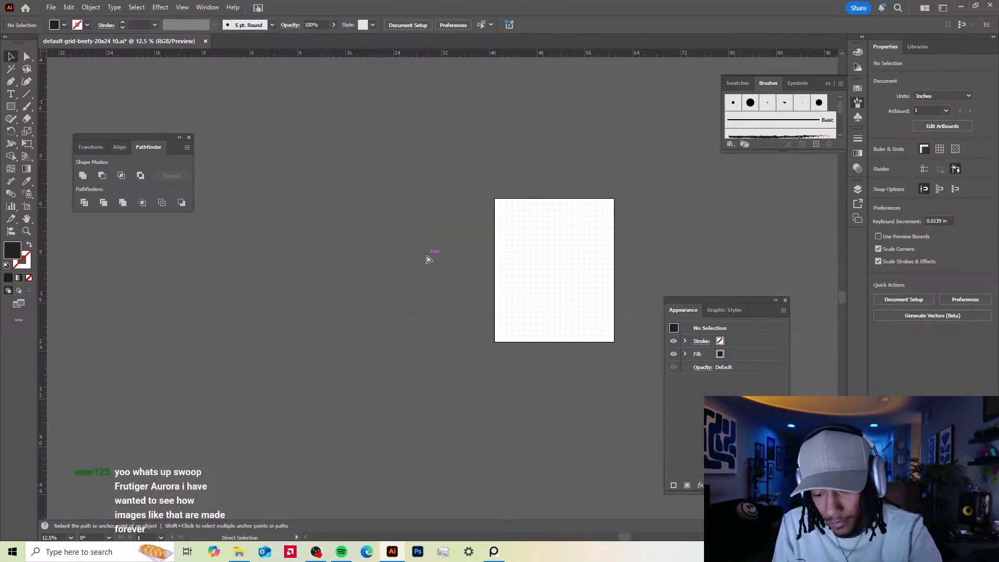
key("ctrl+a")
key("v")
left_click_drag(396, 180, 422, 254)
key("Delete")
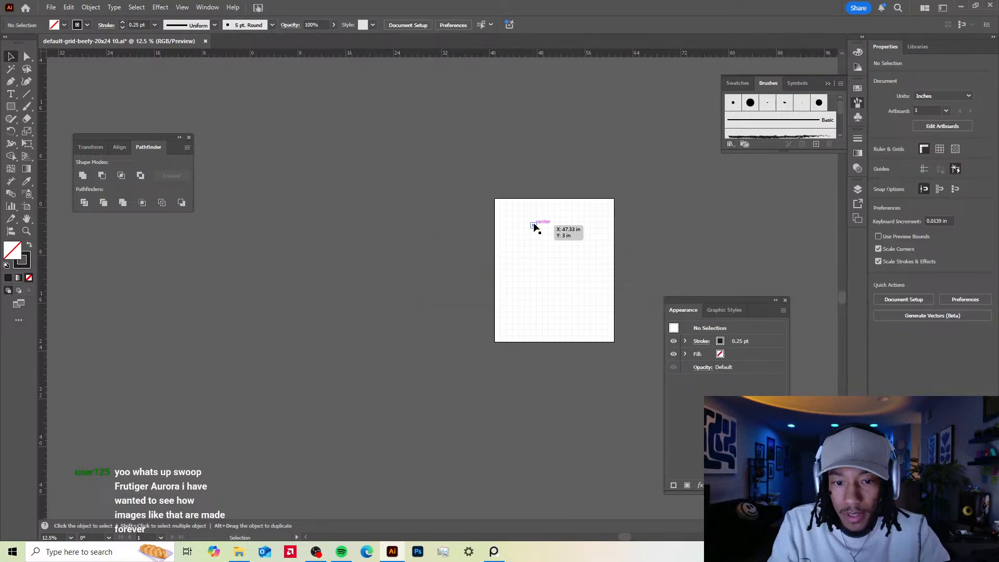
- Rotate the grid group on the remaining artboard by 90 degrees so it measures 24 in wide by 20 in high
left_click_drag(535, 227, 372, 146)
key("ctrl+z")
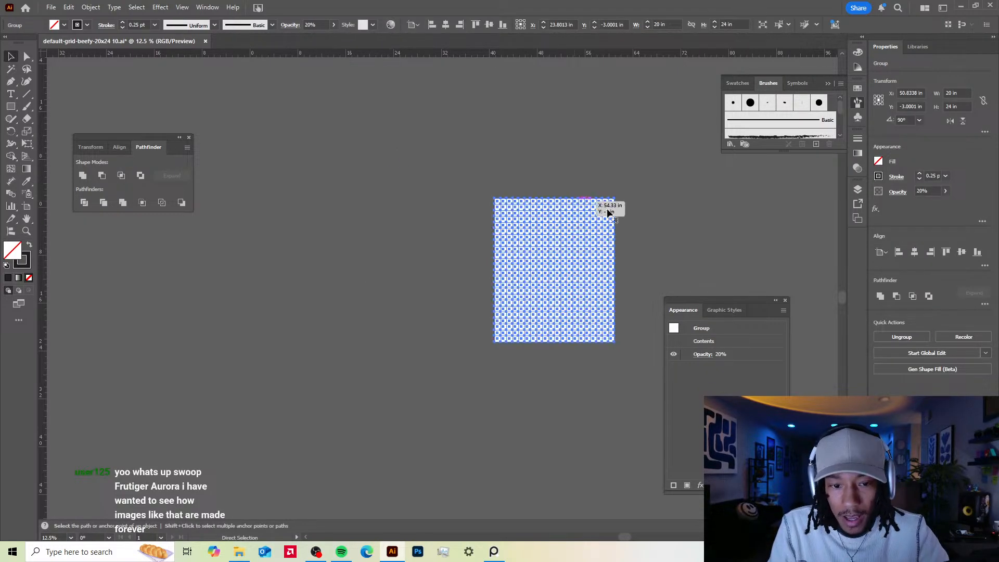
left_click_drag(615, 192, 627, 365)
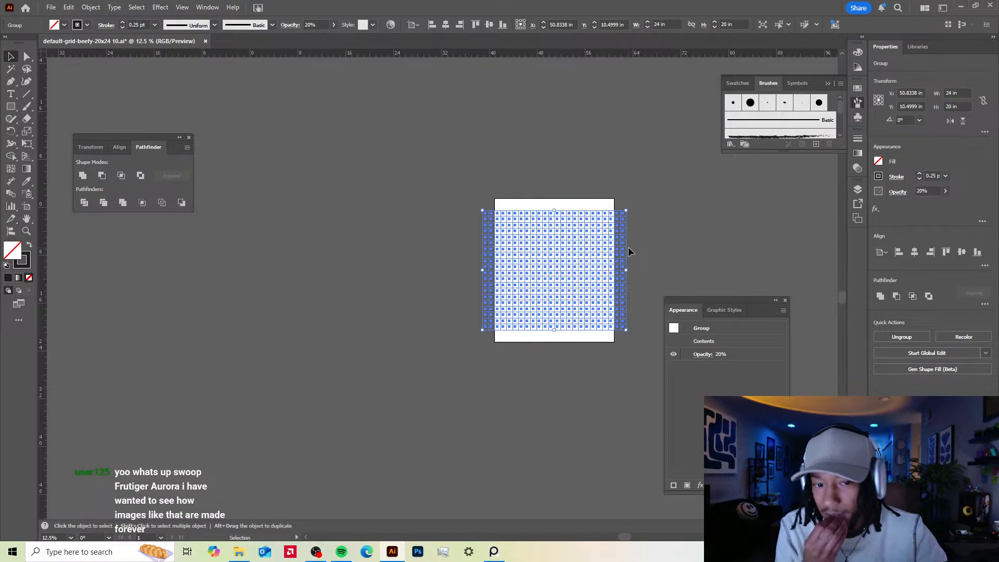
- Resize the remaining artboard to 24 in wide by 20 in high so it matches the rotated grid
key("shift+o")
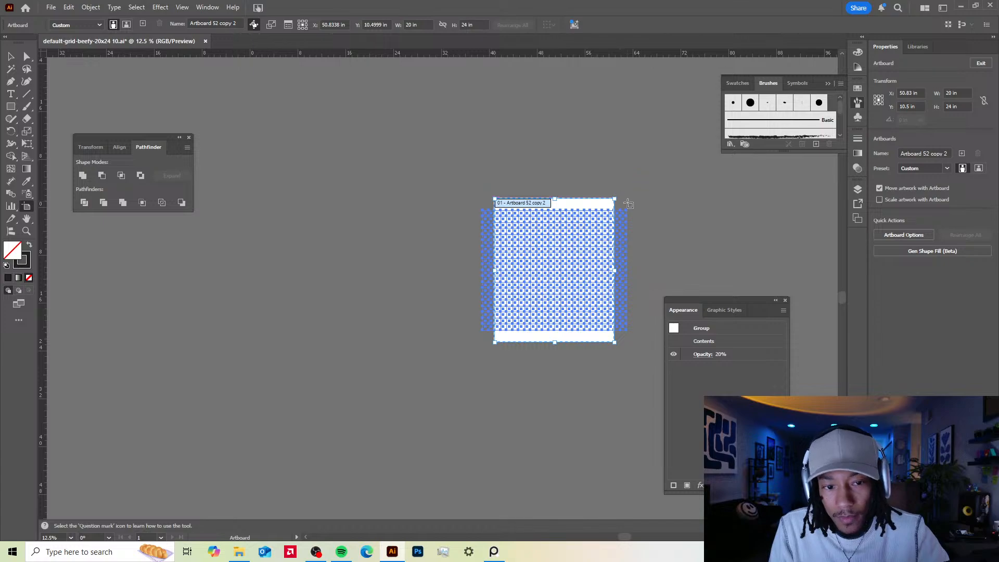
scroll(635, 200, "up", 2)
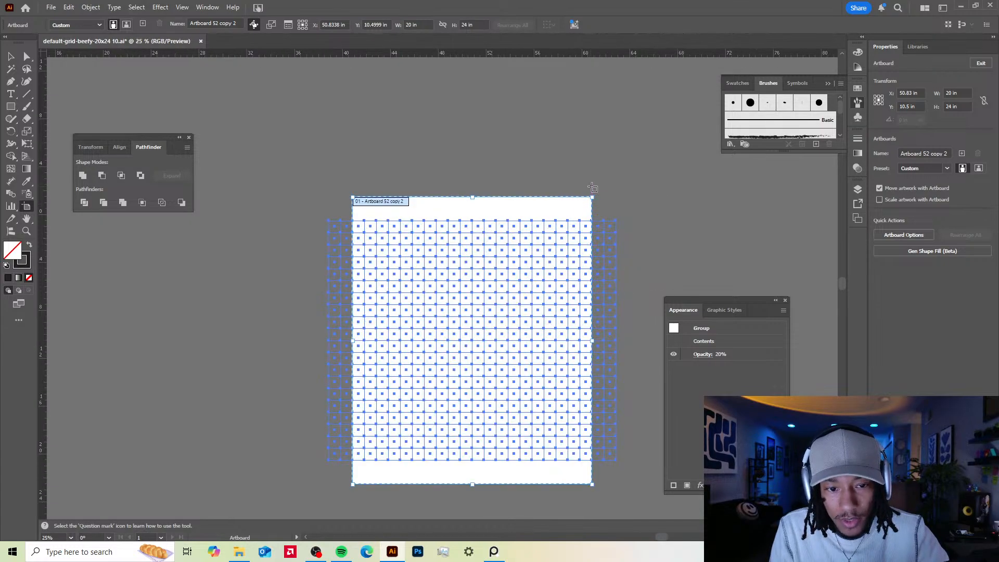
key("v")
left_click(407, 25)
type("24")
key("Tab")
type("20")
key("Return")
key("shift+o")
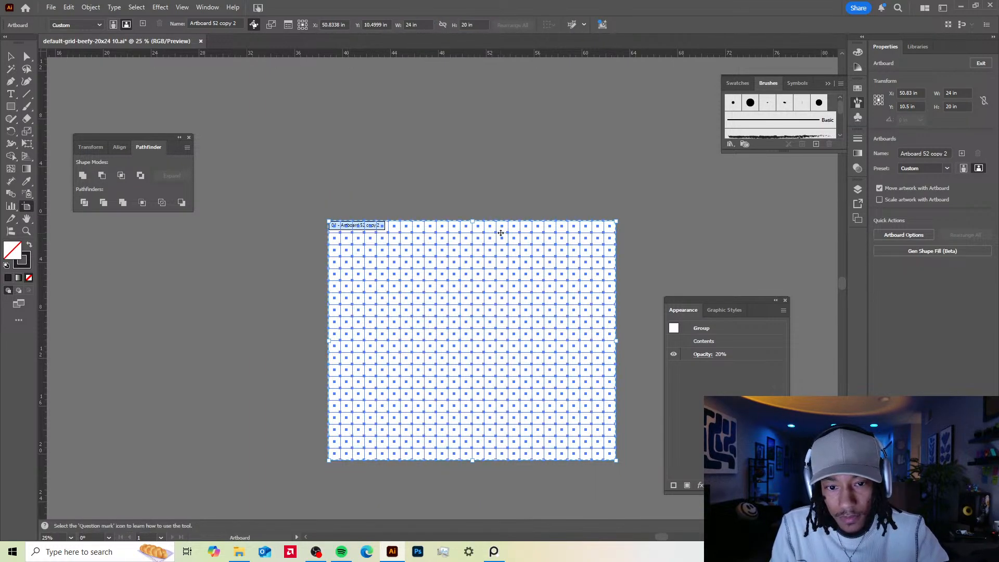
- Lock the grid group on the artboard
key("v")
left_click(596, 197)
left_click(561, 281)
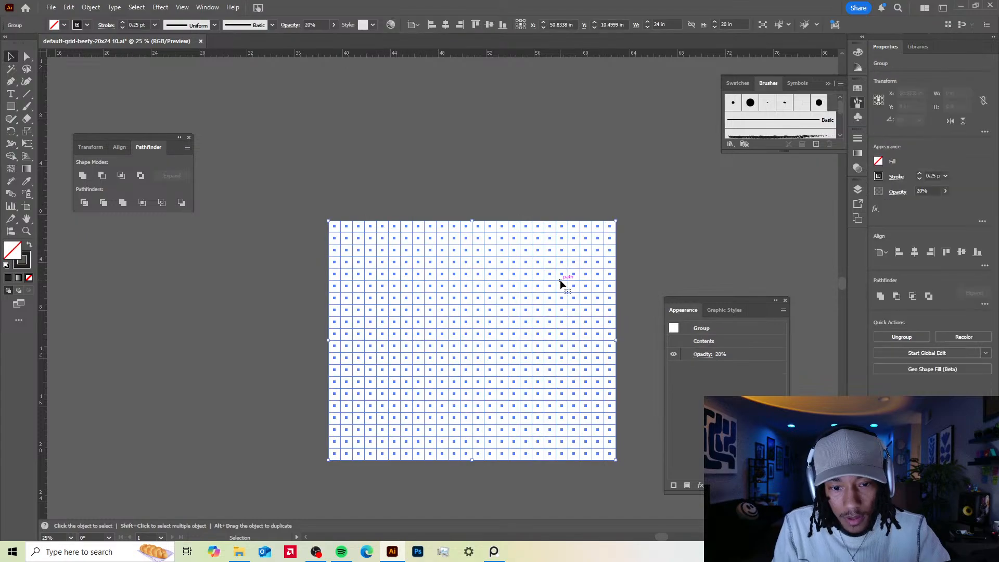
key("ctrl+2")
left_click_drag(591, 366, 557, 335)
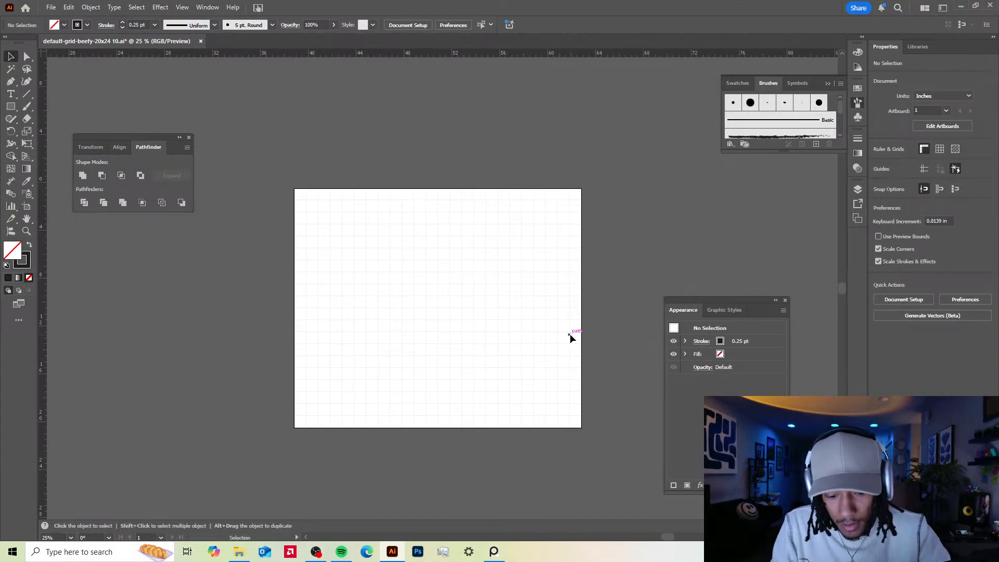
- Draw a 24 by 20 in rectangle covering the whole artboard and swap its fill and stroke so it is solid dark without an outline
key("m")
mouse_move(581, 189)
left_mouse_down()
mouse_move(244, 435)
mouse_move(295, 428)
left_mouse_up()
key("shift+x")
key("v")
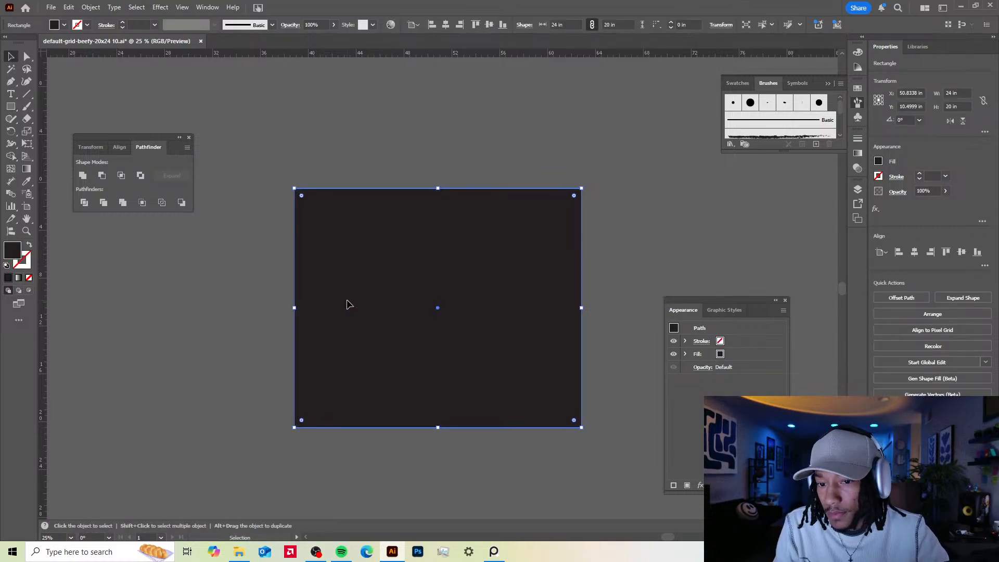
- Try a #0C0C0C fill on the background rectangle and undo the stray move of it
double_click(14, 251)
left_click(640, 221)
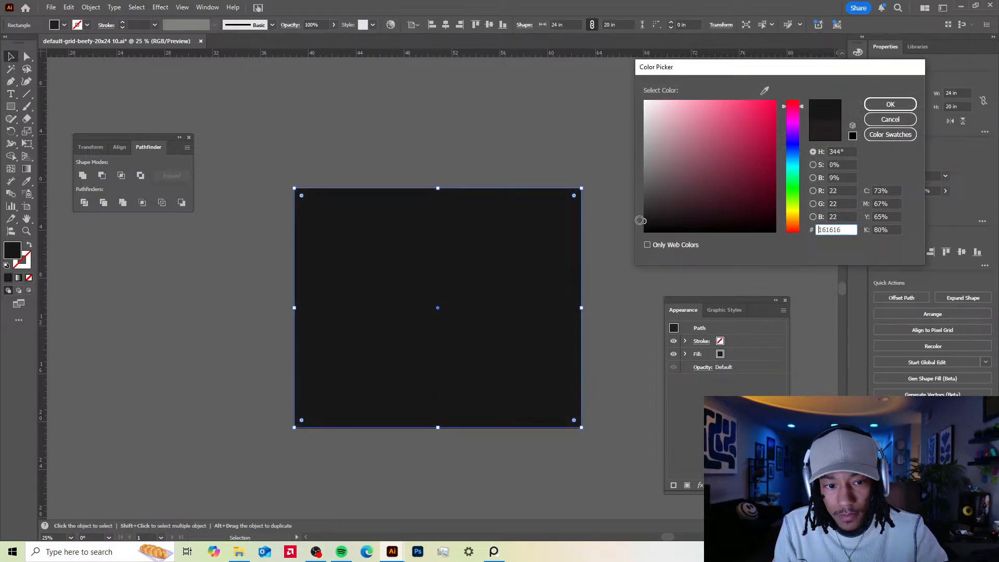
left_click_drag(635, 224, 635, 225)
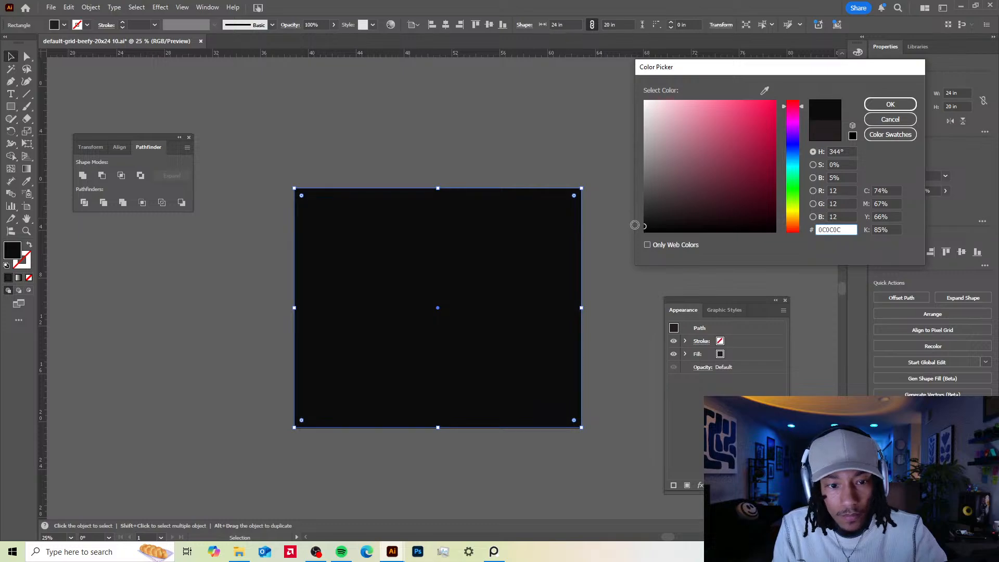
left_click(890, 104)
key("a")
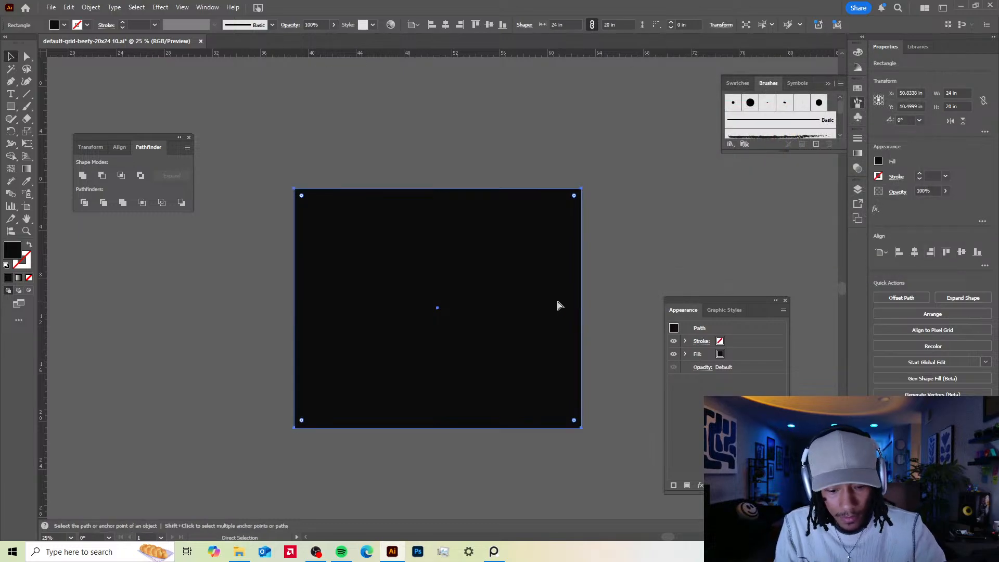
key("alt")
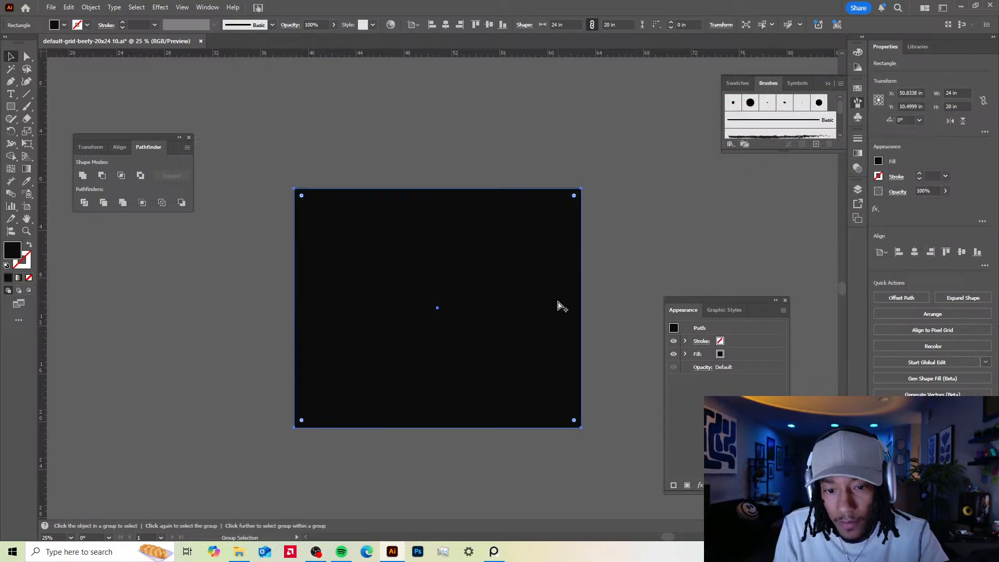
left_click_drag(498, 276, 527, 257)
key("ctrl+z")
key("v")
- Set the background rectangle's fill to near-black #111111
double_click(11, 251)
left_click(770, 145)
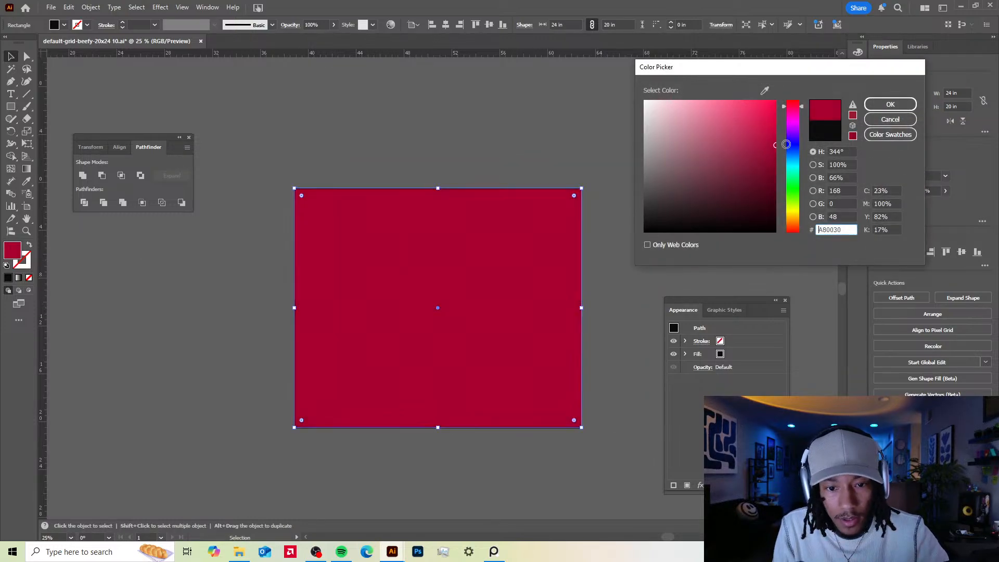
mouse_move(707, 164)
left_mouse_down()
mouse_move(641, 198)
mouse_move(635, 223)
left_mouse_up()
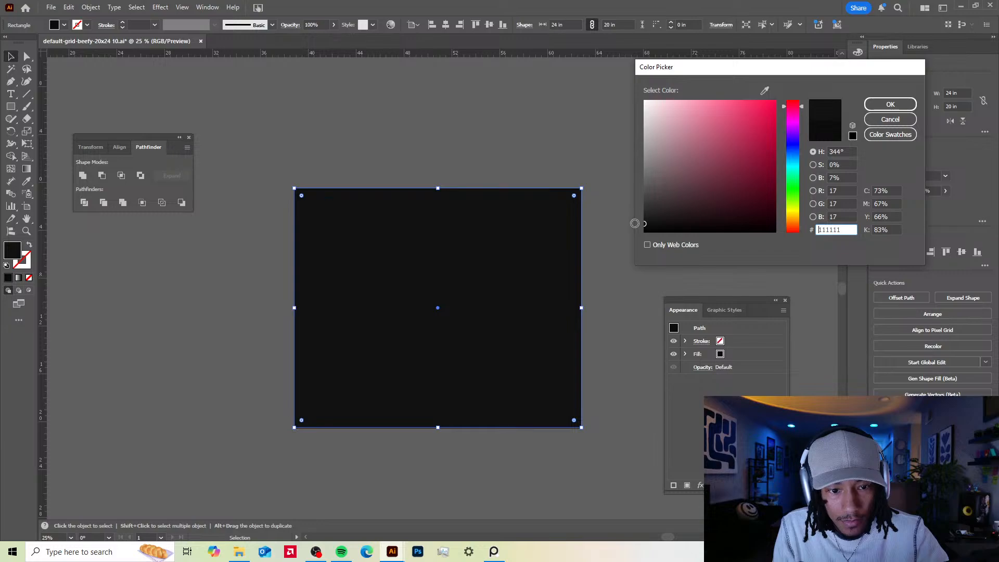
left_click(890, 104)
- Unlock the grid and arrange the background rectangle behind it
key("a")
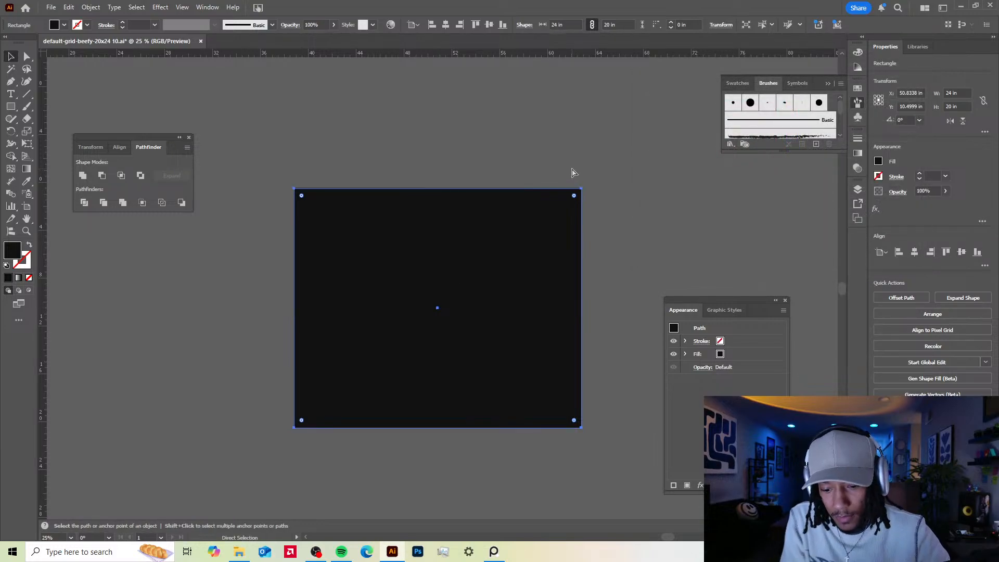
left_click(573, 173)
key("v")
key("ctrl+a")
left_click(569, 173)
- Set the grid group's stroke colour to mid-grey #828282
left_click(552, 211)
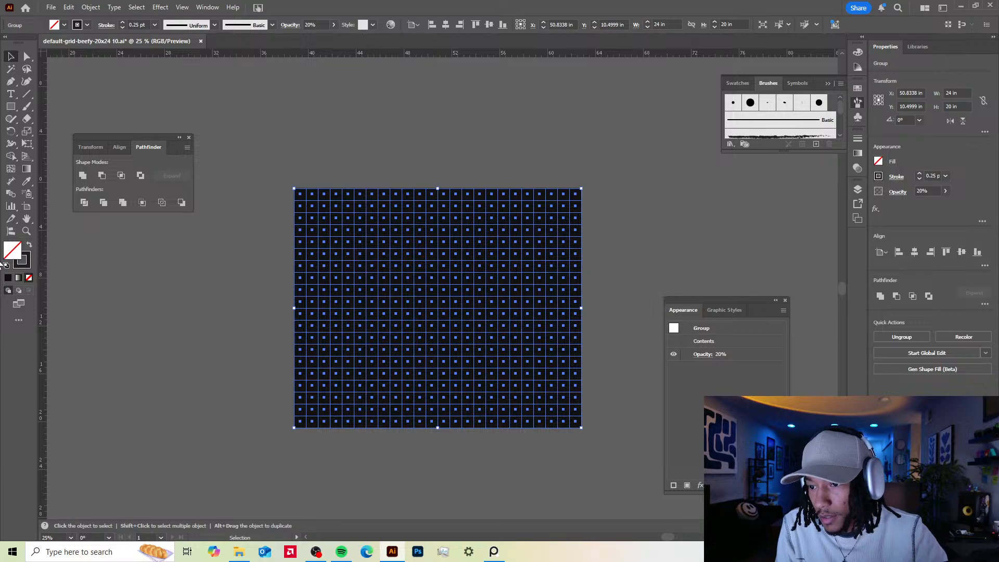
double_click(21, 263)
mouse_move(676, 127)
left_mouse_down()
mouse_move(633, 117)
mouse_move(629, 131)
left_mouse_up()
left_click_drag(625, 176, 648, 155)
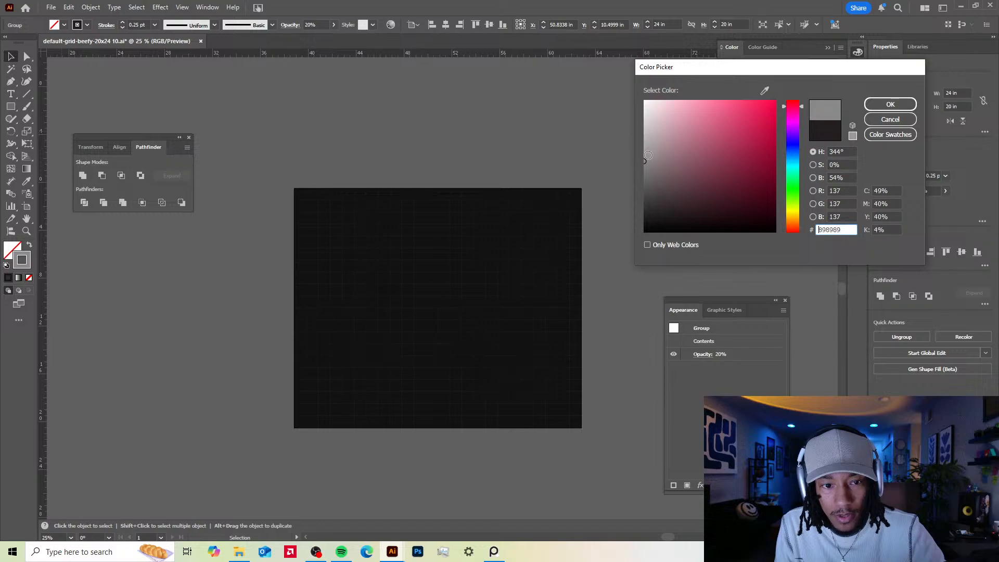
left_click(890, 104)
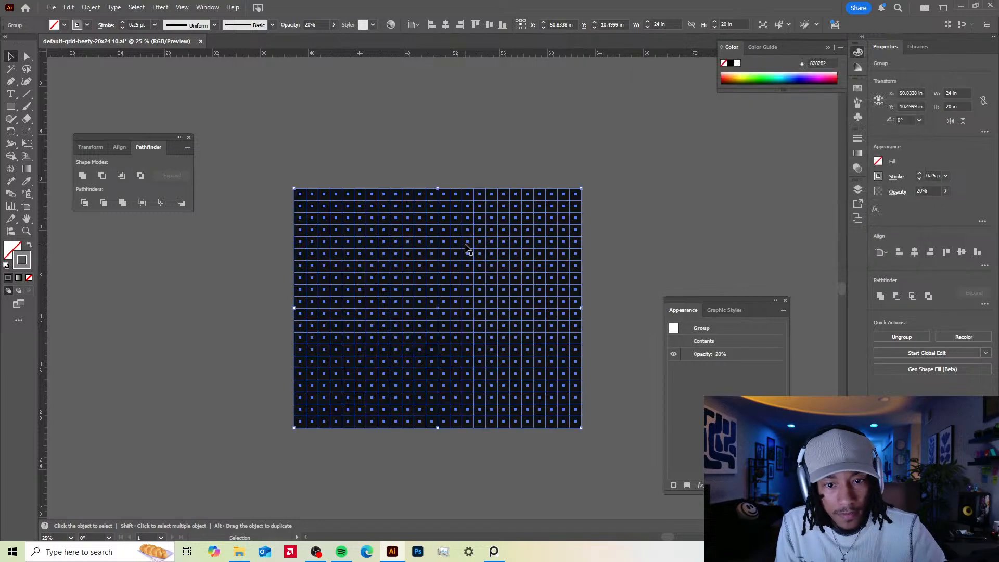
- Undo the stray move of the background rectangle and lock it together with the grid
left_click(598, 236)
scroll(510, 321, "up", 1)
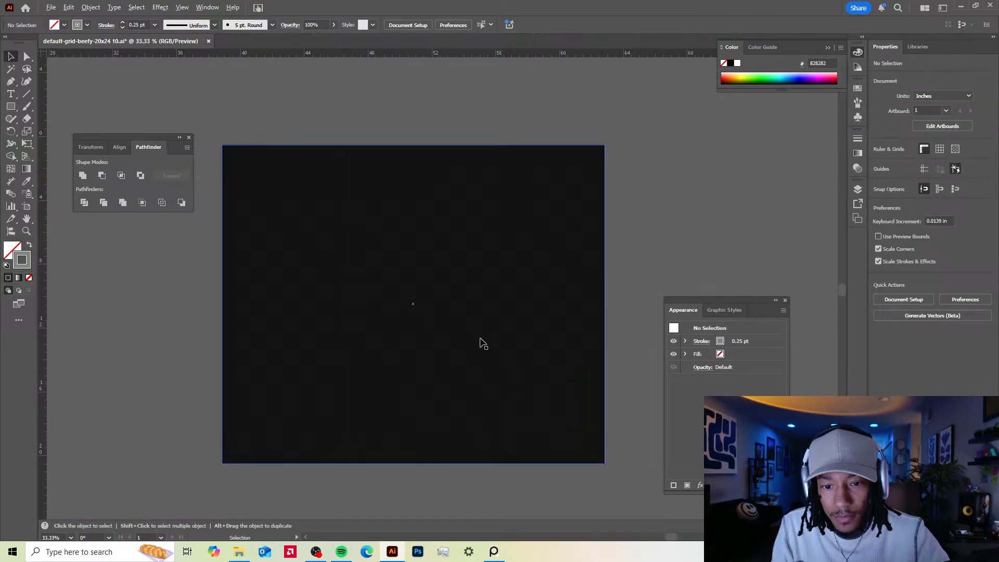
left_click_drag(486, 351, 557, 289)
key("ctrl+z")
key("ctrl+1")
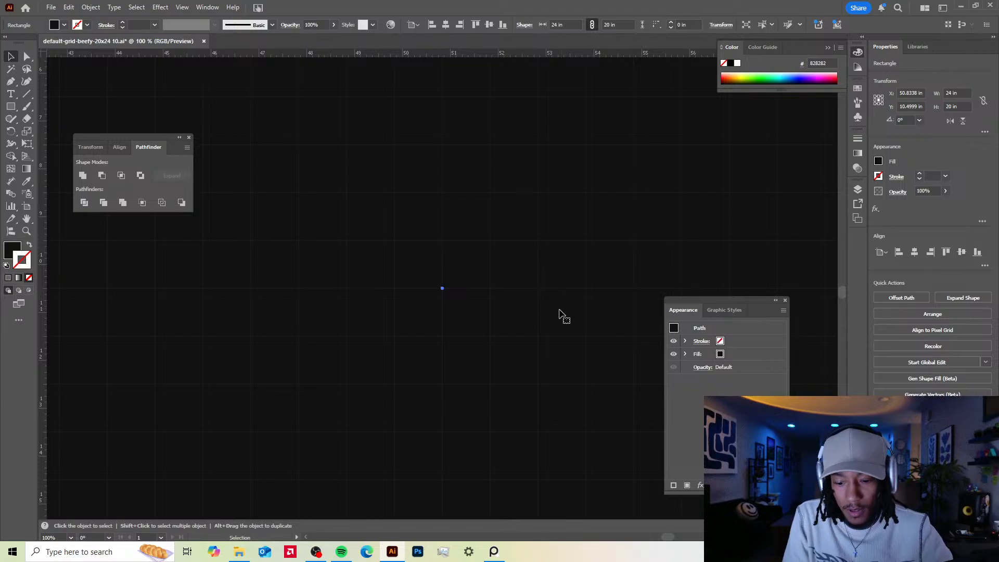
key("ctrl+0")
key("ctrl+2")
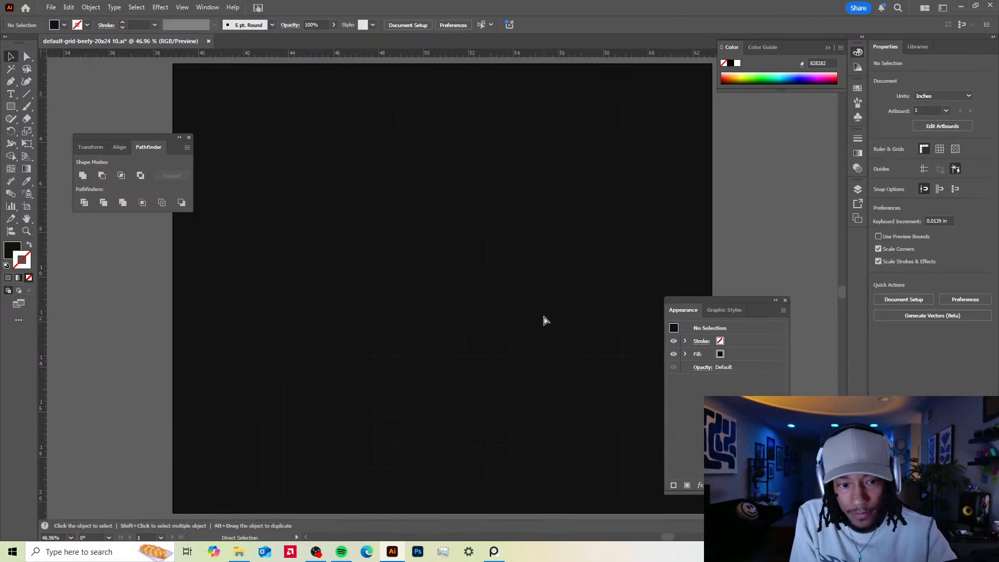
left_click_drag(567, 332, 551, 326)
scroll(499, 331, "up", 1)
scroll(498, 332, "down", 2)
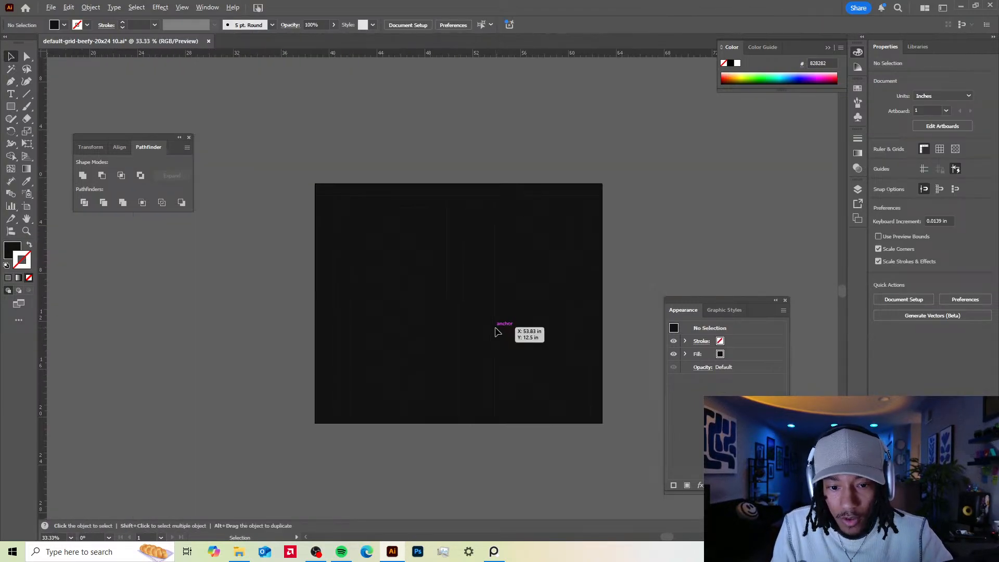
scroll(513, 324, "up", 1)
key("a")
key("v")
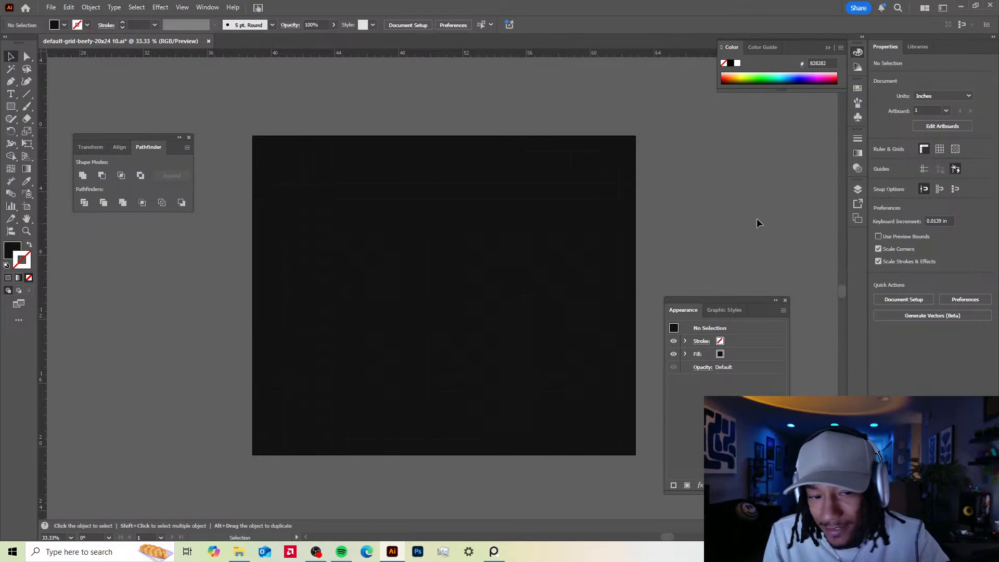
- Reposition the Appearance panel directly beneath the Color panel and make it taller
left_click_drag(716, 306, 770, 98)
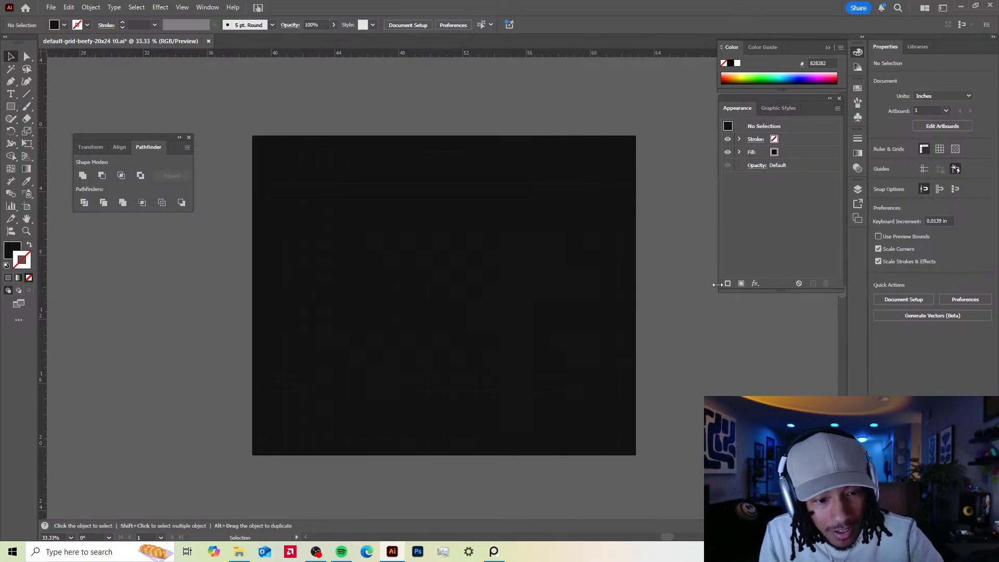
left_click_drag(719, 292, 717, 296)
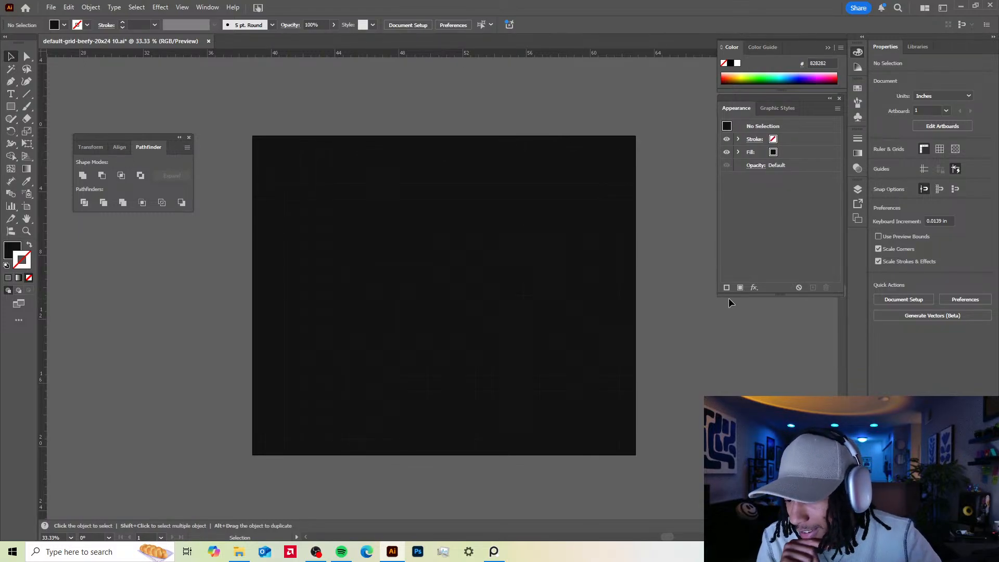
left_click_drag(773, 294, 772, 317)
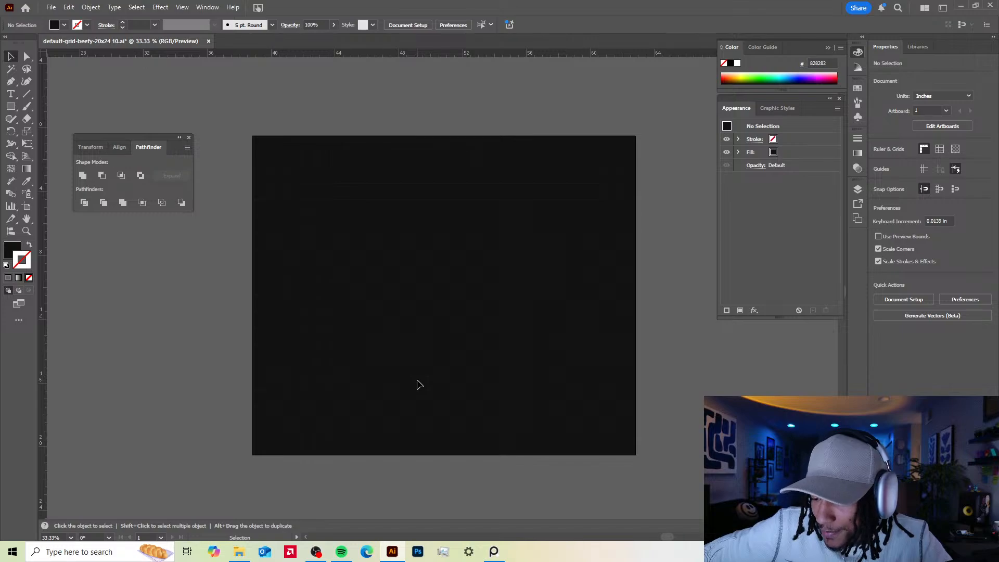
left_click_drag(640, 323, 623, 327)
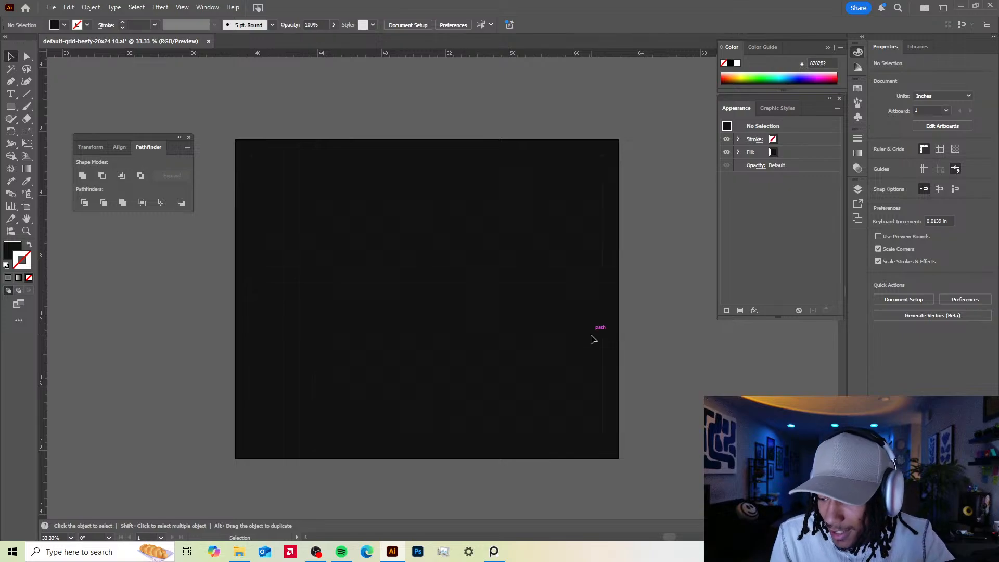
scroll(526, 298, "down", 2)
scroll(522, 301, "up", 2)
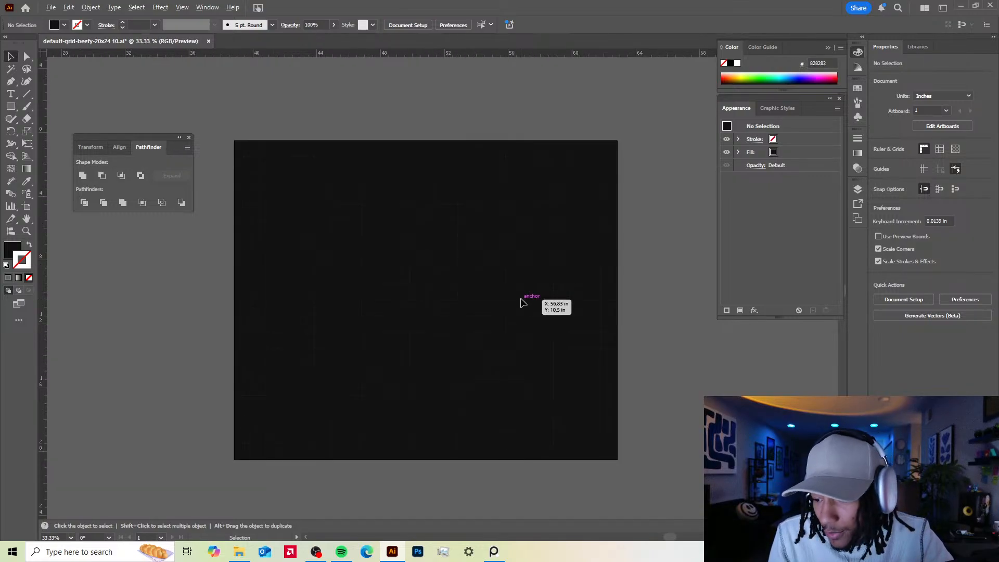
left_click_drag(654, 286, 682, 263)
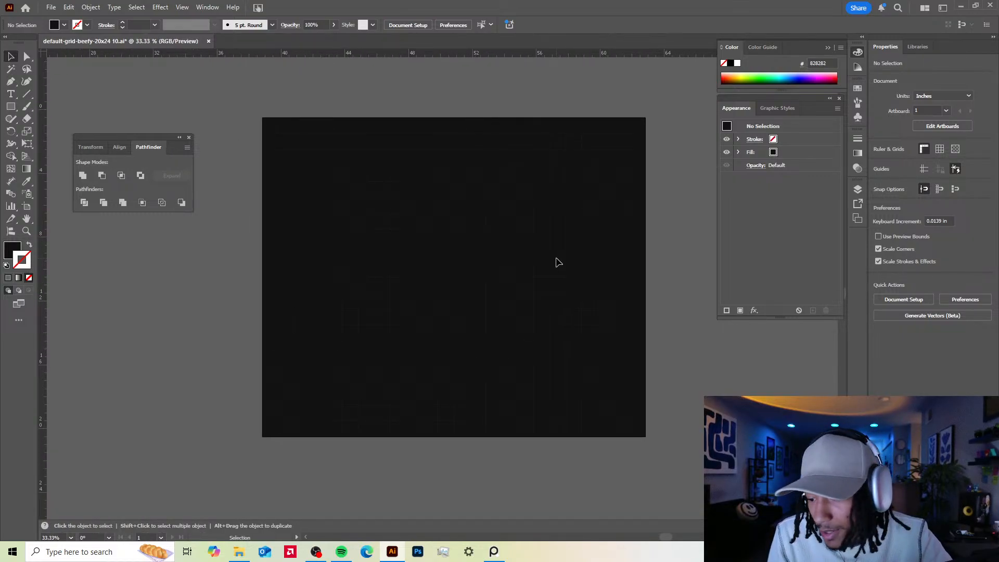
scroll(488, 228, "up", 1)
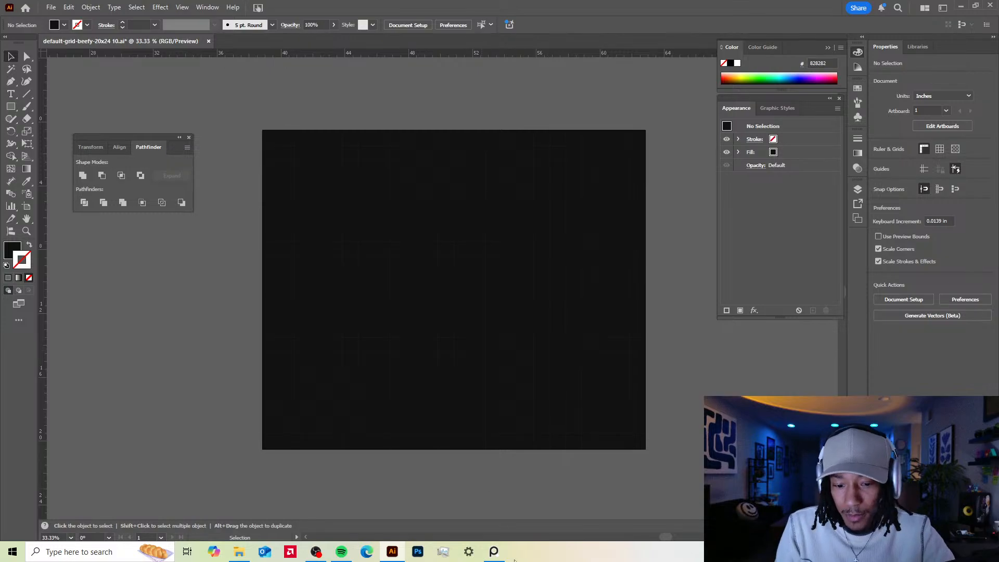
- Examine the Windows Vista light-streak wallpapers on the reference board and return to Illustrator
left_click(494, 551)
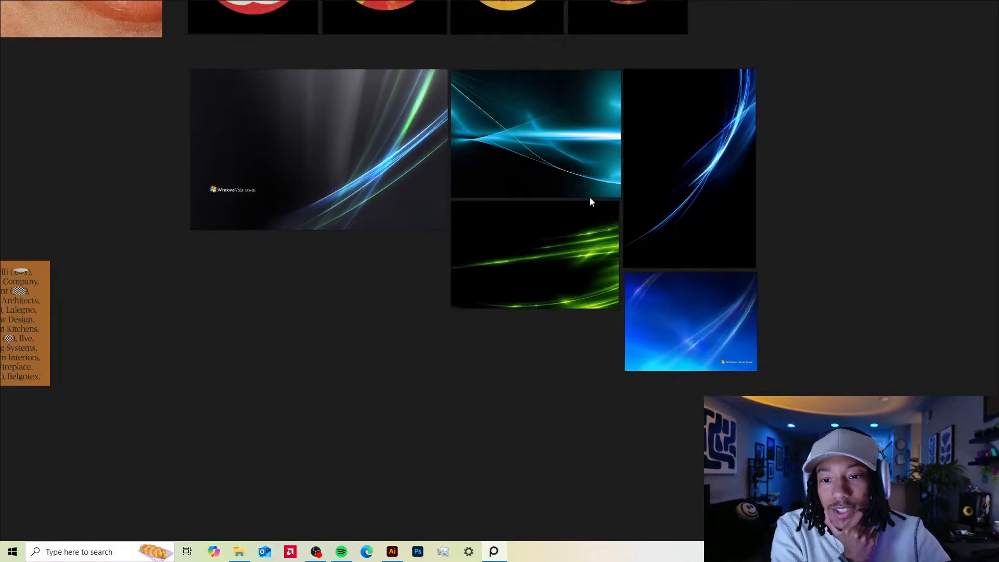
scroll(590, 201, "up", 3)
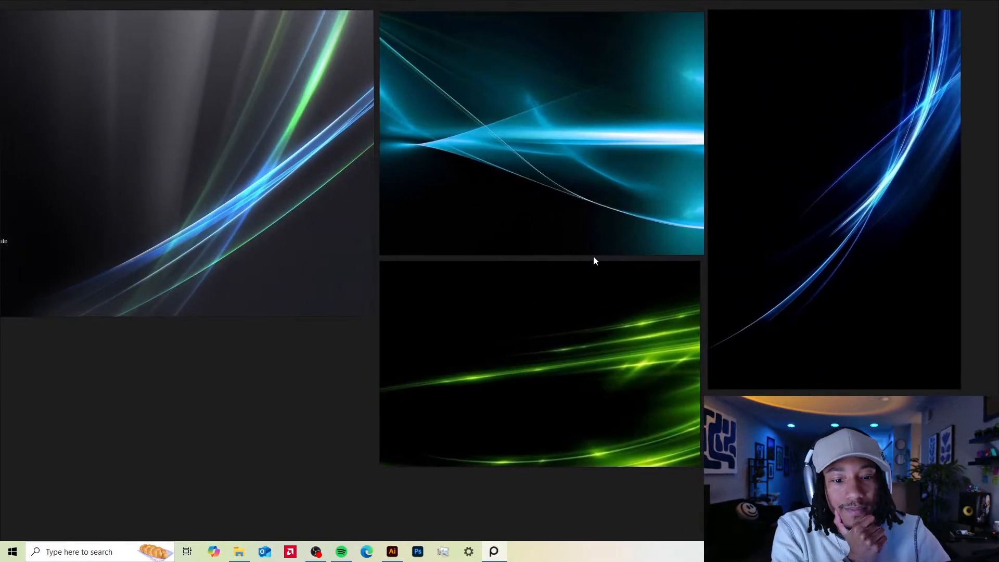
scroll(593, 254, "down", 1)
scroll(723, 311, "down", 1)
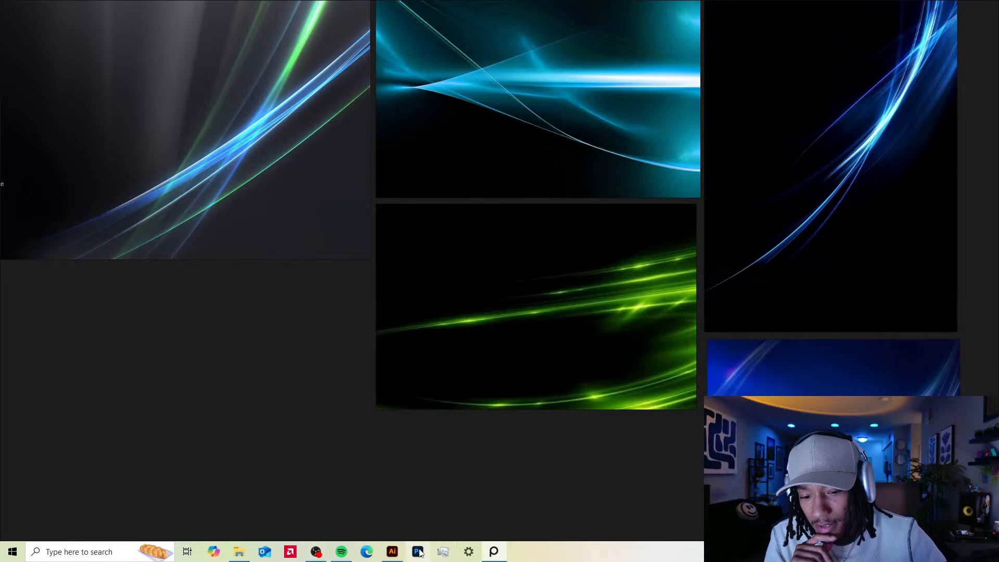
left_click(392, 552)
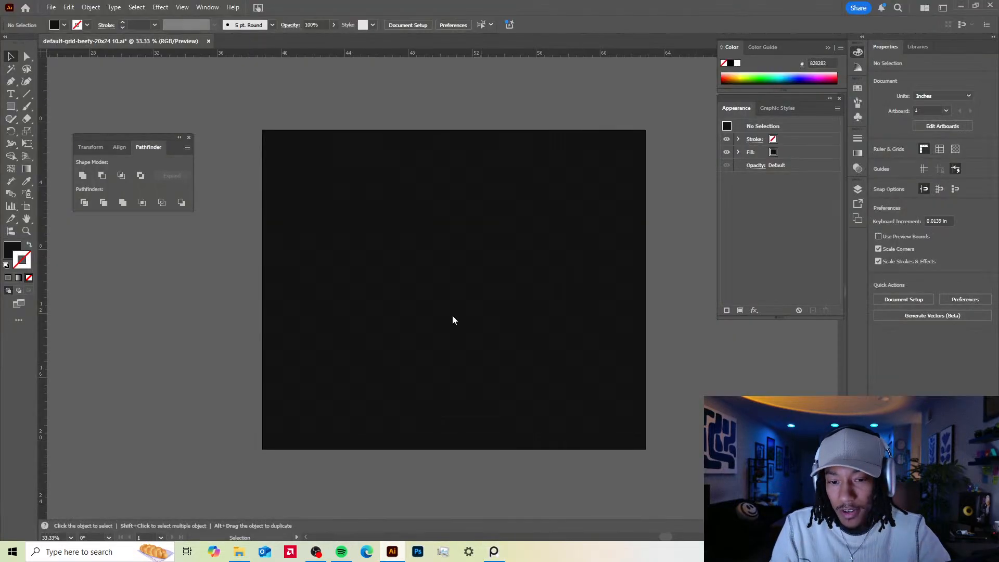
- Draw a circle about 11.8 in across and place it in the upper-left part of the artboard
key("l")
left_click_drag(293, 154, 458, 341)
key("v")
left_click_drag(401, 270, 393, 254)
- Try the grid's grey 0.25 pt stroke with no fill on the circle, and undo it
key("i")
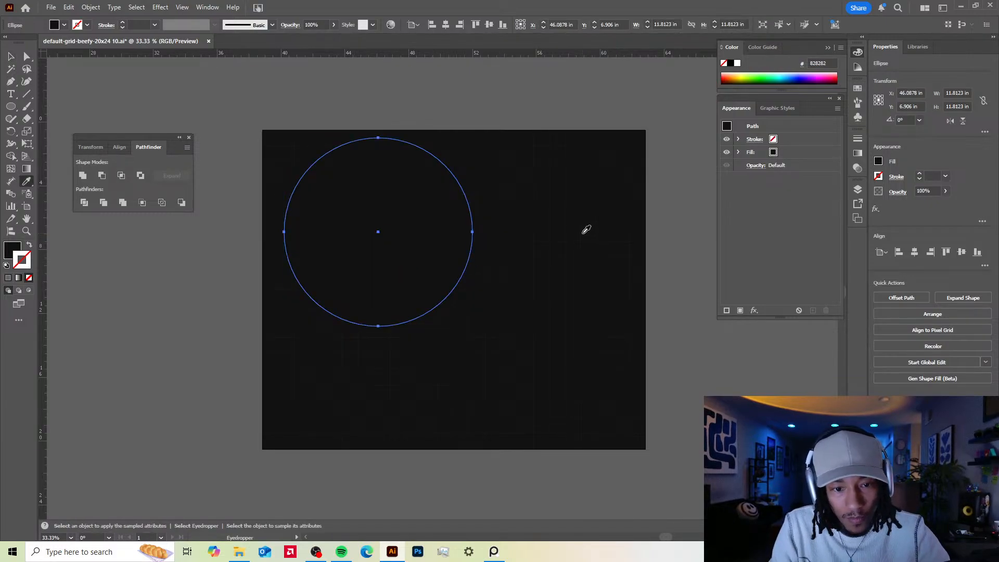
key("shift+x")
key("v")
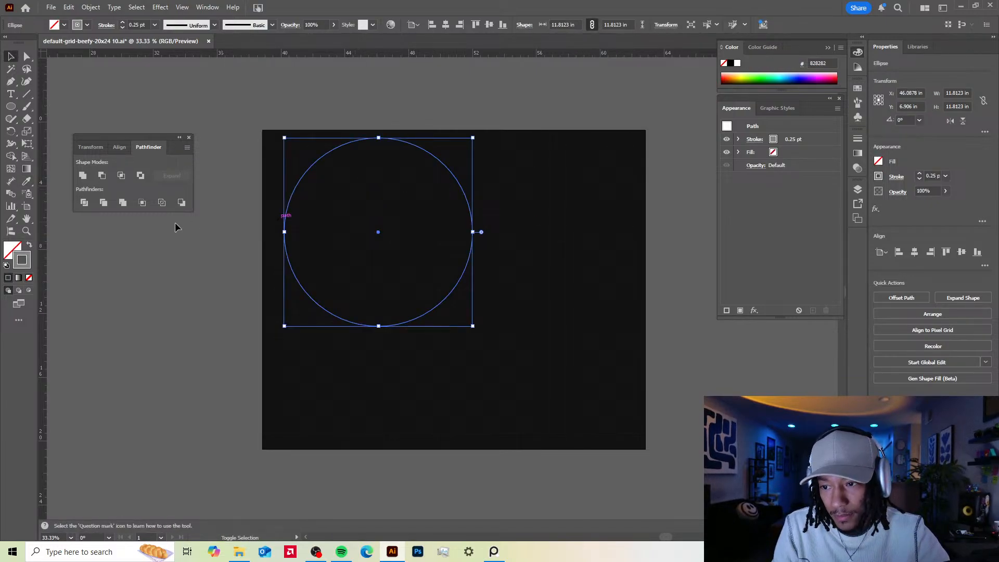
key("ctrl+z")
key("ctrl+z")
- Set the circle's fill to pure black #000000
double_click(13, 253)
mouse_move(671, 194)
left_mouse_down()
mouse_move(631, 219)
mouse_move(626, 120)
mouse_move(660, 128)
mouse_move(607, 227)
mouse_move(646, 211)
mouse_move(637, 248)
left_mouse_up()
left_click(890, 105)
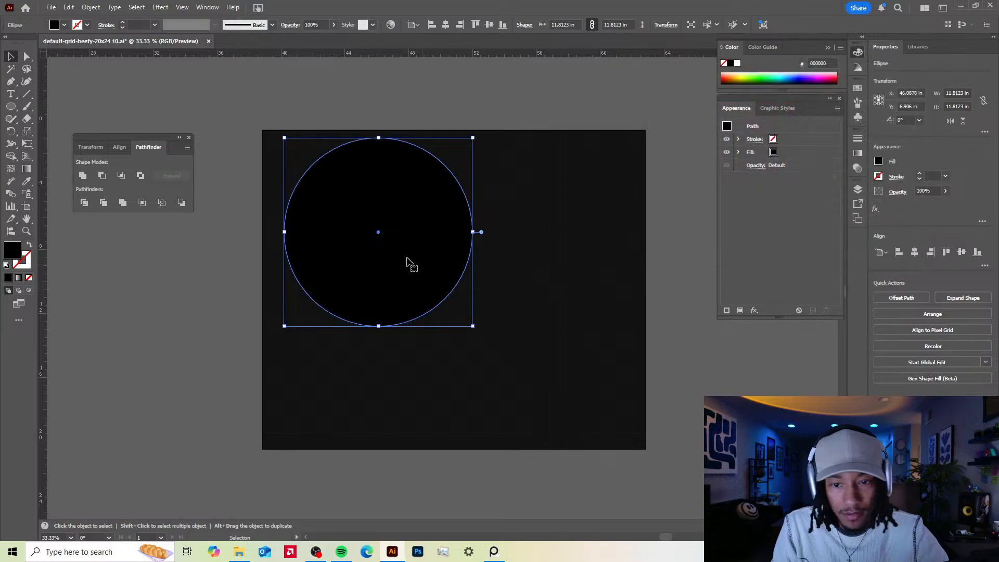
- Apply a diagonal linear gradient to the circle from black at the top to white below, moving its midpoint toward the white end
key("g")
left_click(409, 294)
left_click_drag(306, 44, 406, 38)
left_click_drag(319, 123, 382, 323)
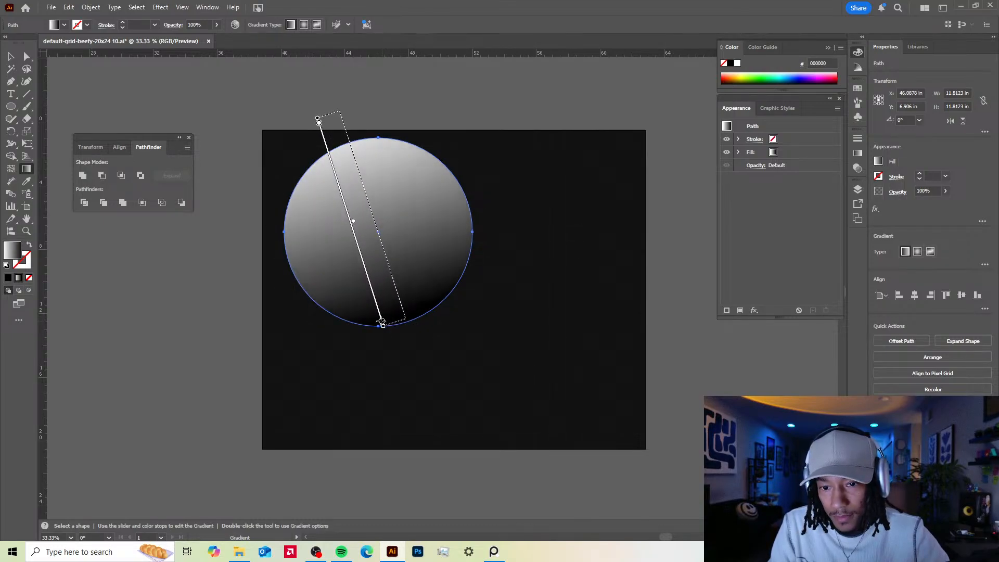
left_click_drag(425, 369, 343, 131)
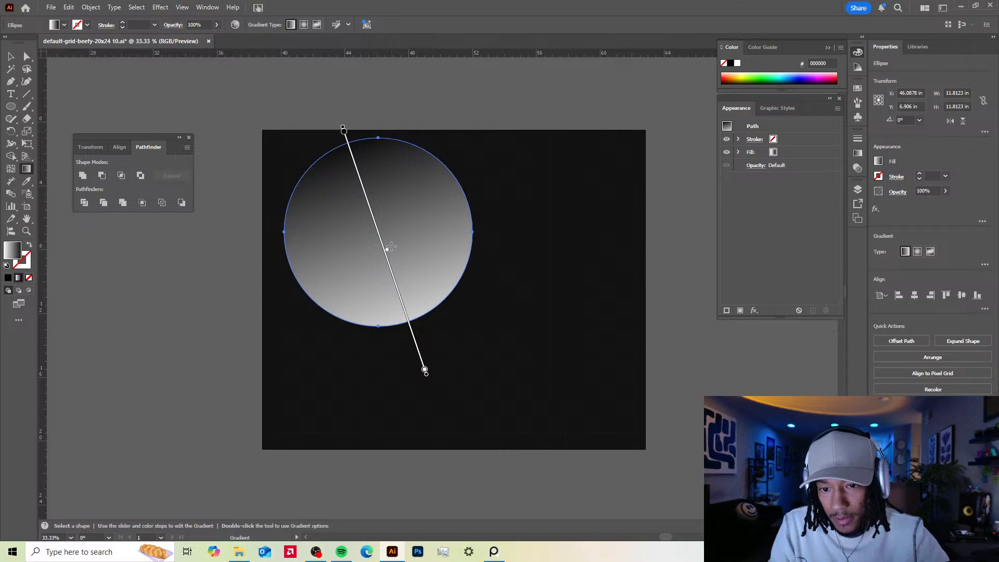
left_click_drag(387, 253, 426, 317)
- Change the gradient's white stop to blue #558FFF
left_click(425, 370)
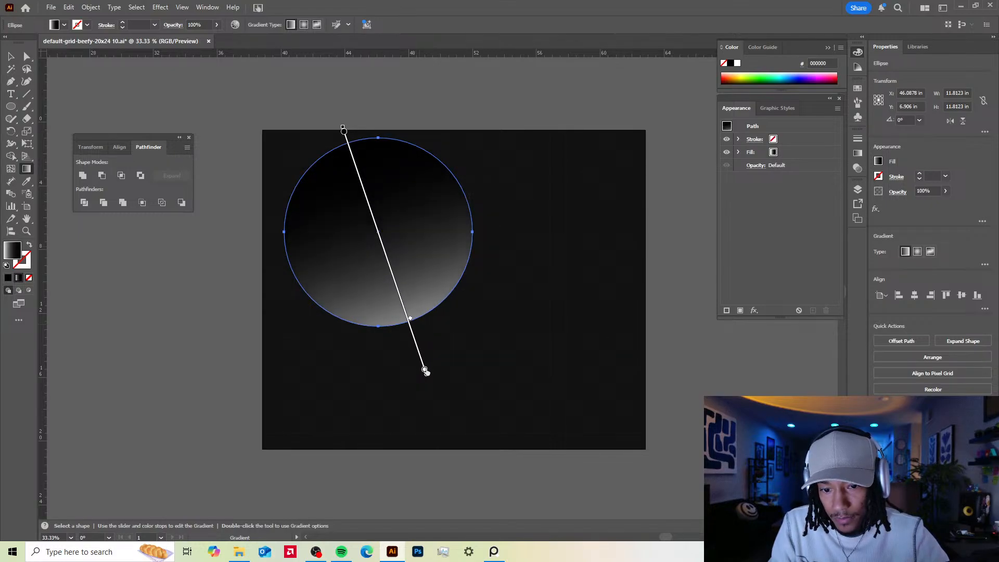
double_click(424, 370)
left_click_drag(383, 471, 378, 468)
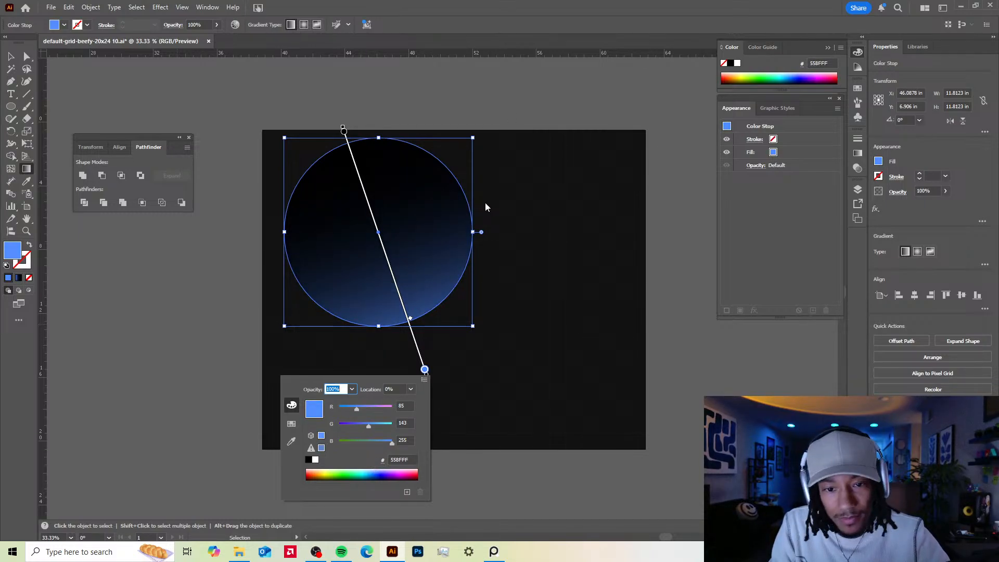
left_click(476, 213)
- Move the circle up and reshape it into a horizontal ellipse about 20.1 in wide and 9.1 in high
key("v")
left_click(507, 148)
left_click_drag(399, 208, 383, 192)
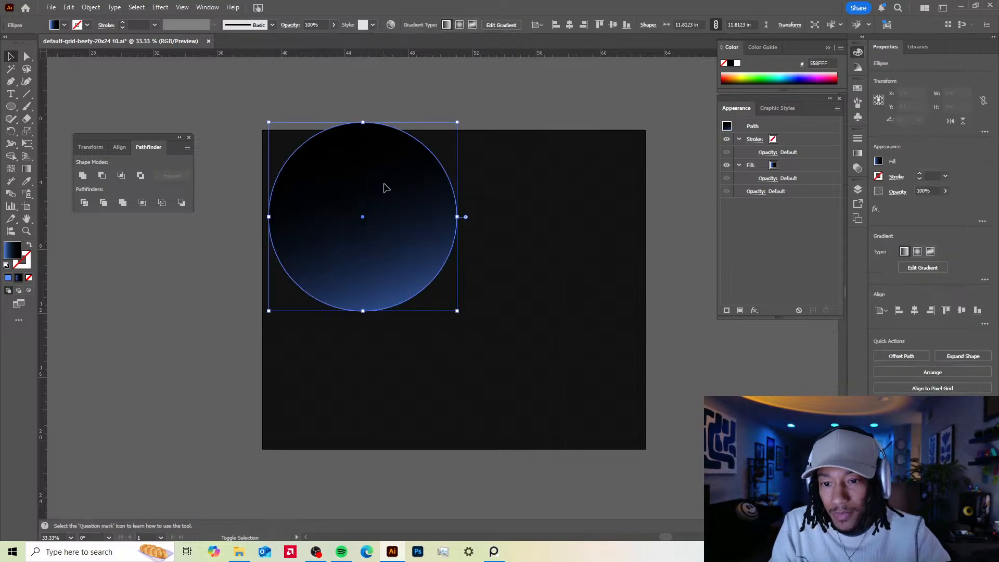
left_click_drag(363, 123, 353, 166)
left_click_drag(438, 239, 612, 240)
- Move the gradient's black stop to about 93% location and set its opacity to 0%
key("g")
left_click(419, 147)
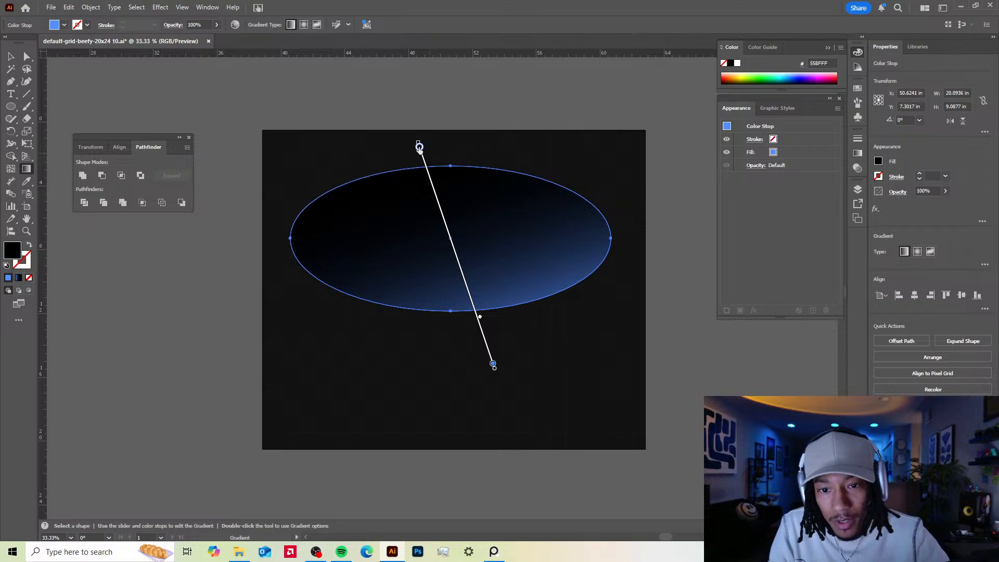
left_click_drag(423, 157, 426, 165)
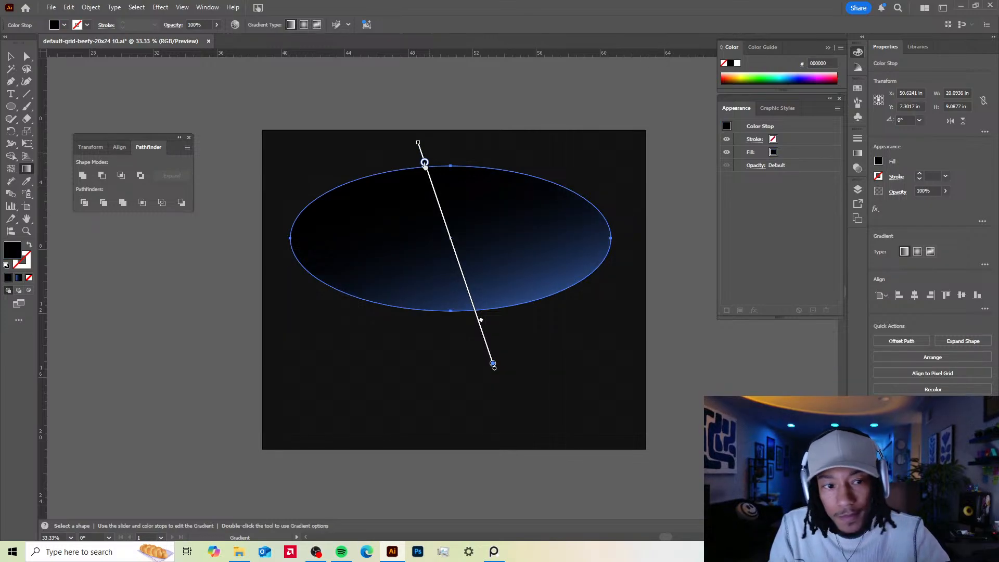
double_click(424, 165)
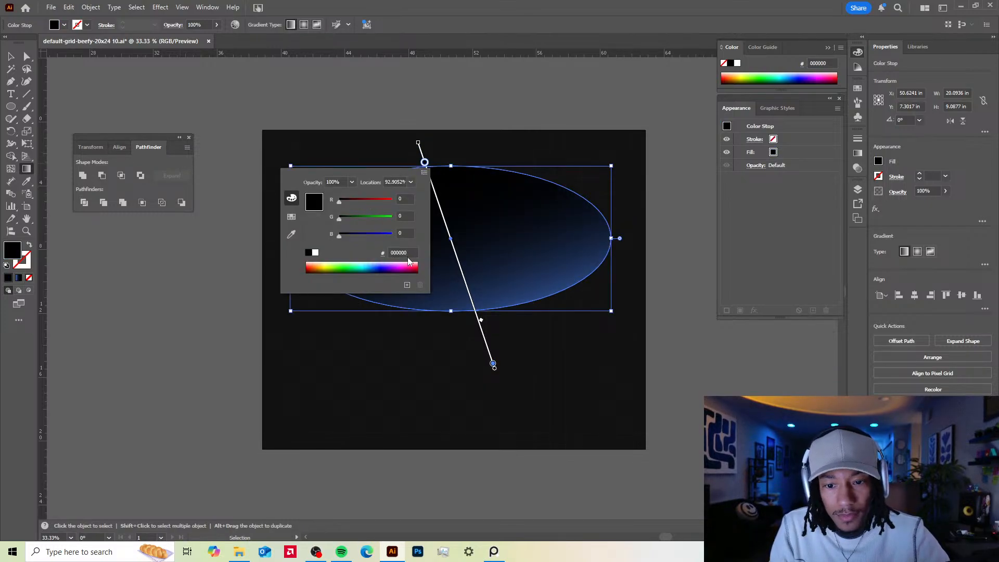
left_click(352, 182)
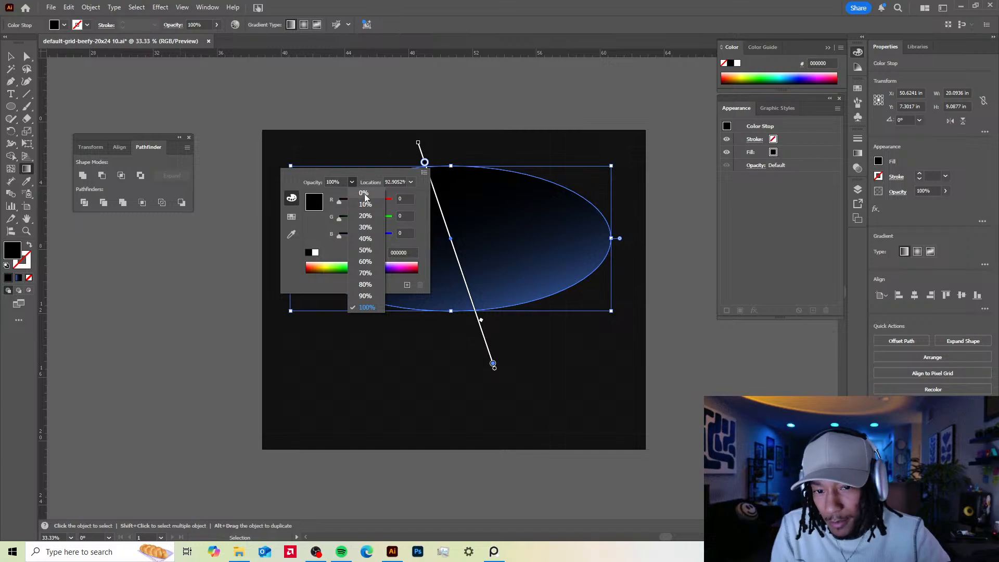
left_click(364, 194)
left_click(506, 274)
- Redraw the gradient vertically with the transparent end far above the ellipse, and reposition the ellipse in the artboard's upper half
left_click_drag(411, 136, 440, 365)
left_click_drag(424, 138, 422, 58)
key("v")
left_click_drag(457, 328, 449, 291)
left_click_drag(605, 177, 585, 138)
key("ctrl+z")
left_click_drag(444, 251, 486, 276)
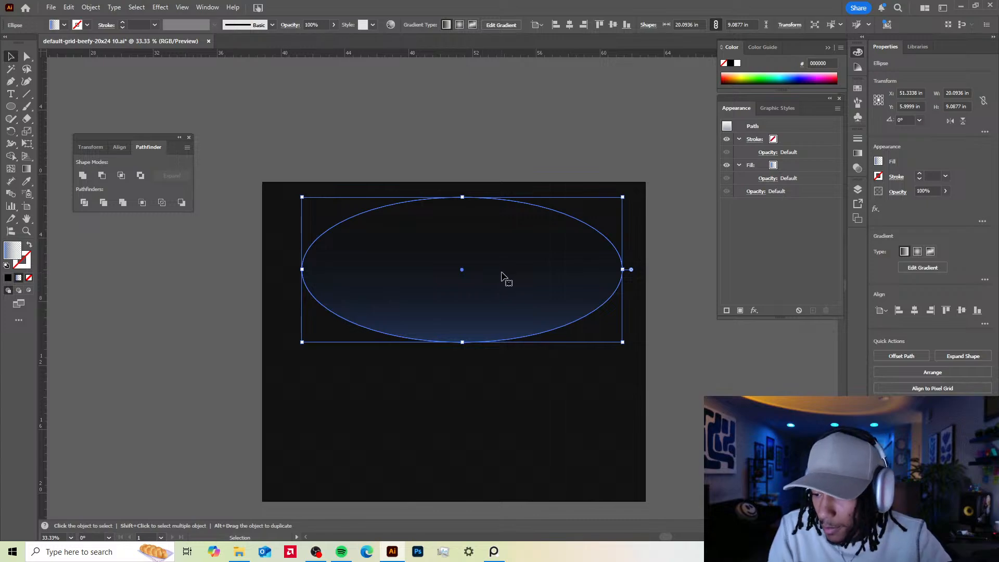
- Move the gradient's blue stop closer to the ellipse's lower edge, at about 13.3% location
key("g")
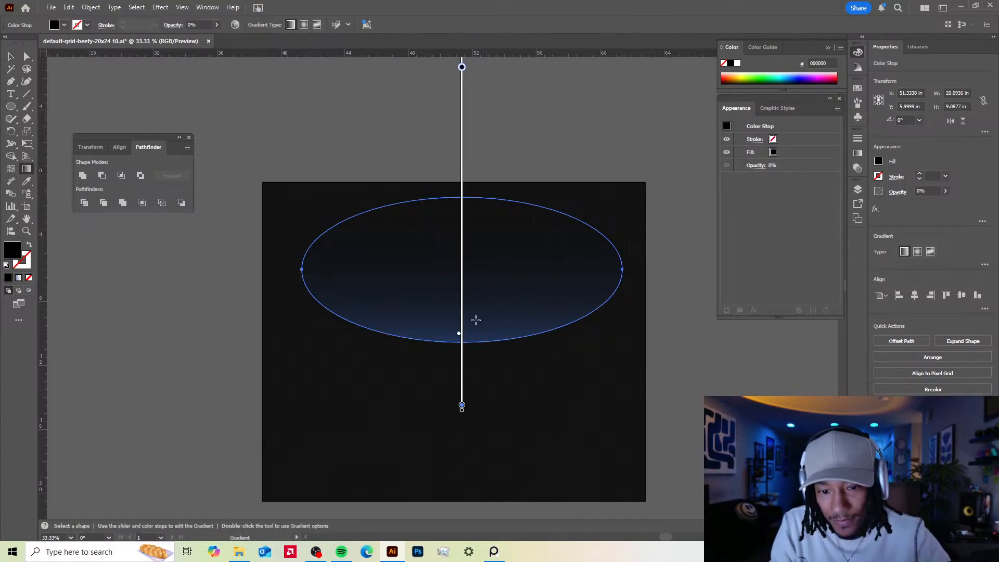
left_click_drag(462, 405, 462, 359)
double_click(461, 356)
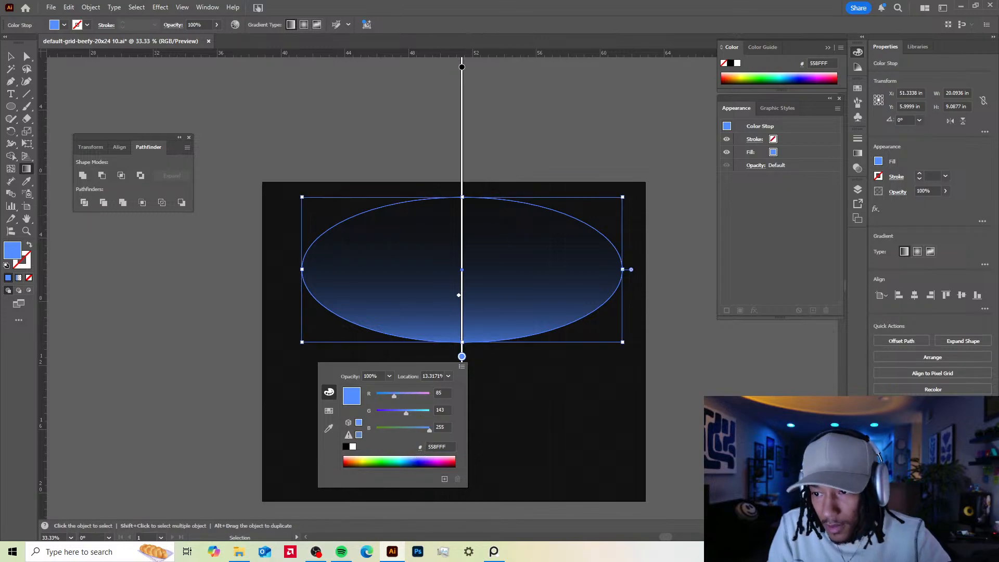
double_click(12, 254)
left_click_drag(738, 110, 772, 120)
left_click(890, 119)
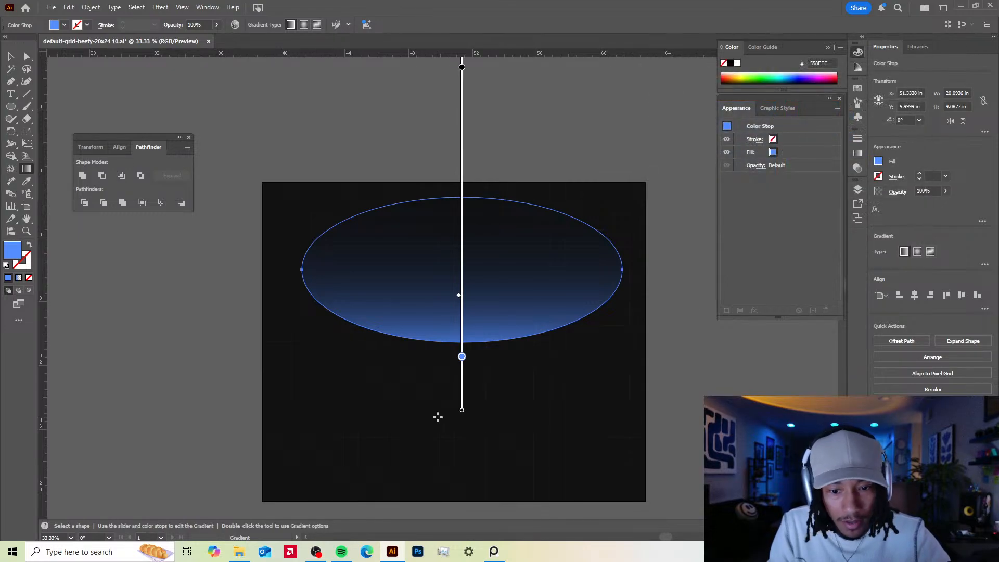
double_click(18, 254)
left_click(768, 100)
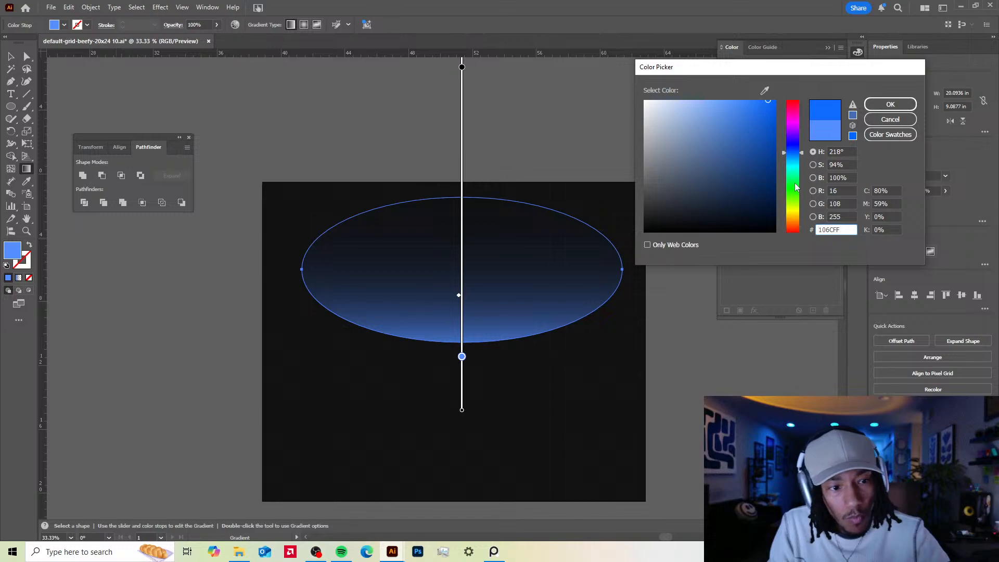
left_click_drag(795, 187, 791, 222)
left_click(890, 120)
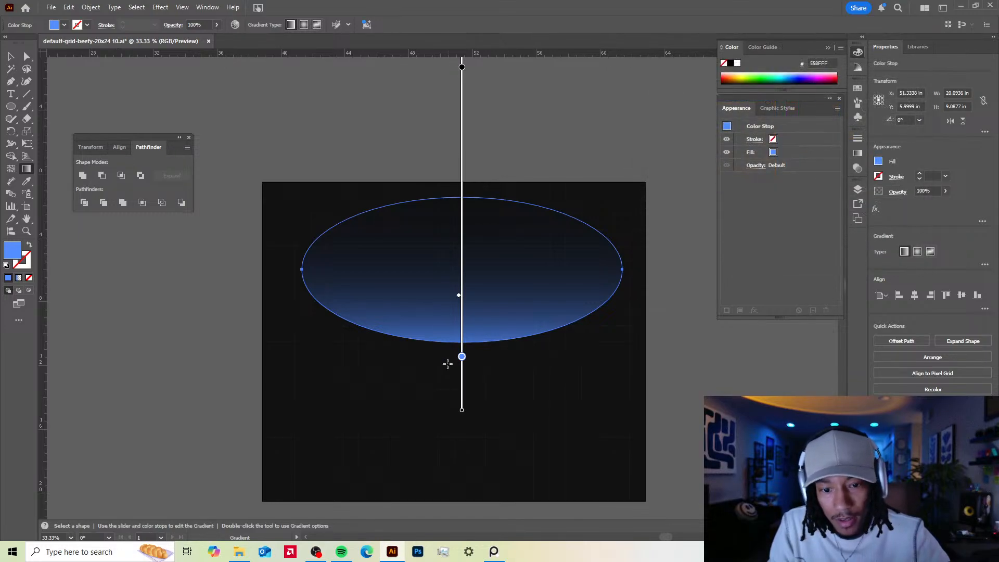
- Lower the red value of the gradient's blue stop to 64
key("v")
left_click(705, 387)
left_click(415, 263)
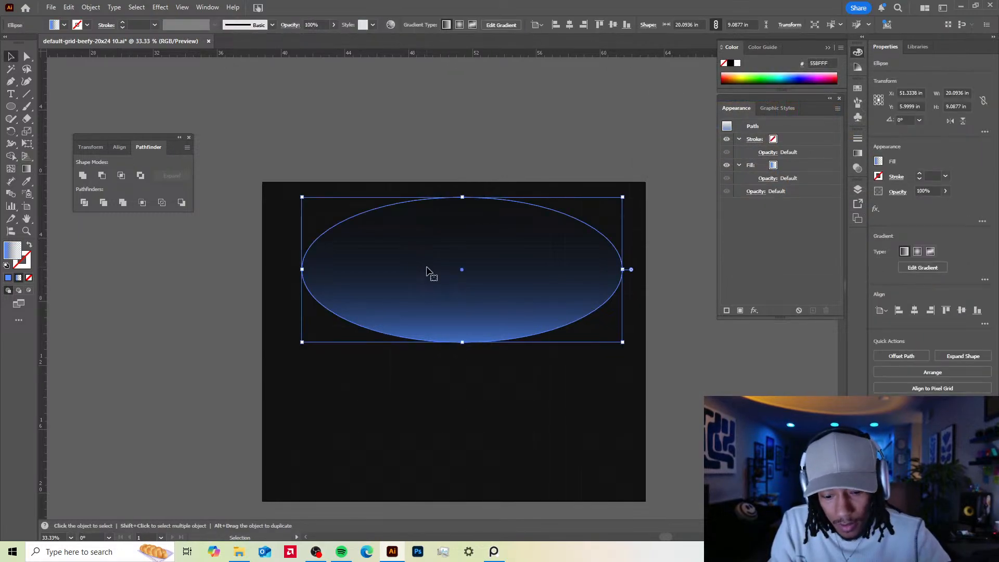
key("g")
double_click(461, 357)
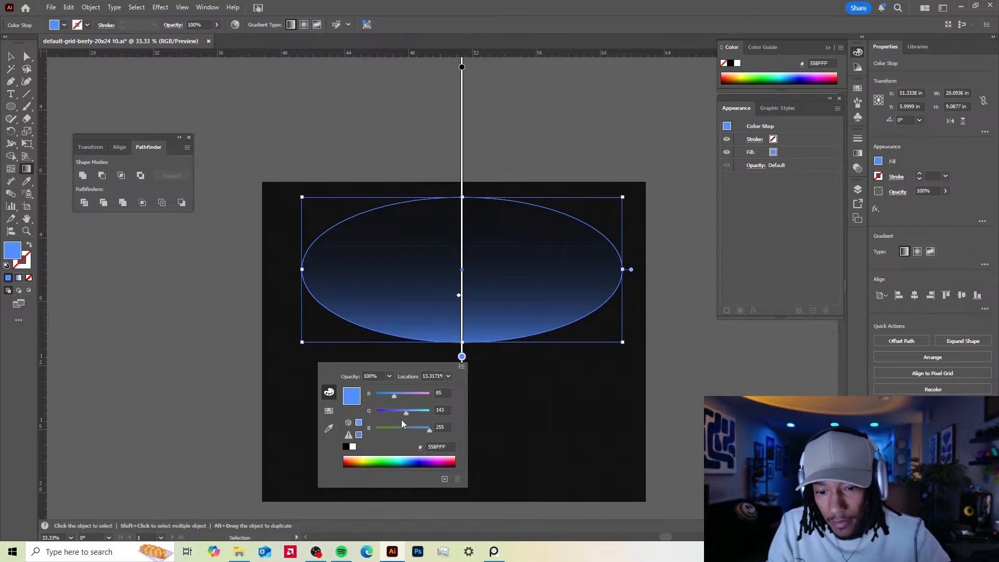
left_click_drag(391, 398, 397, 398)
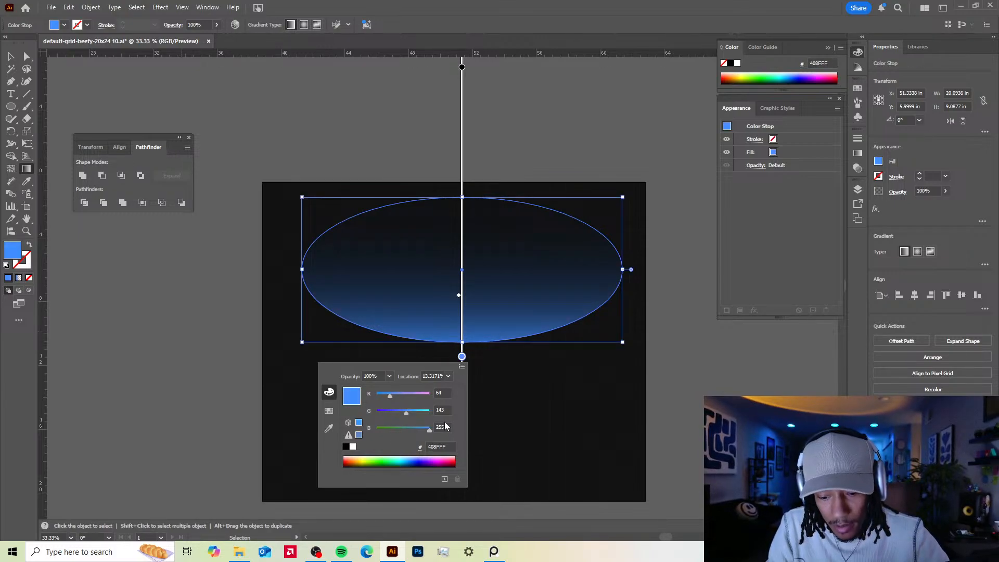
left_click(470, 349)
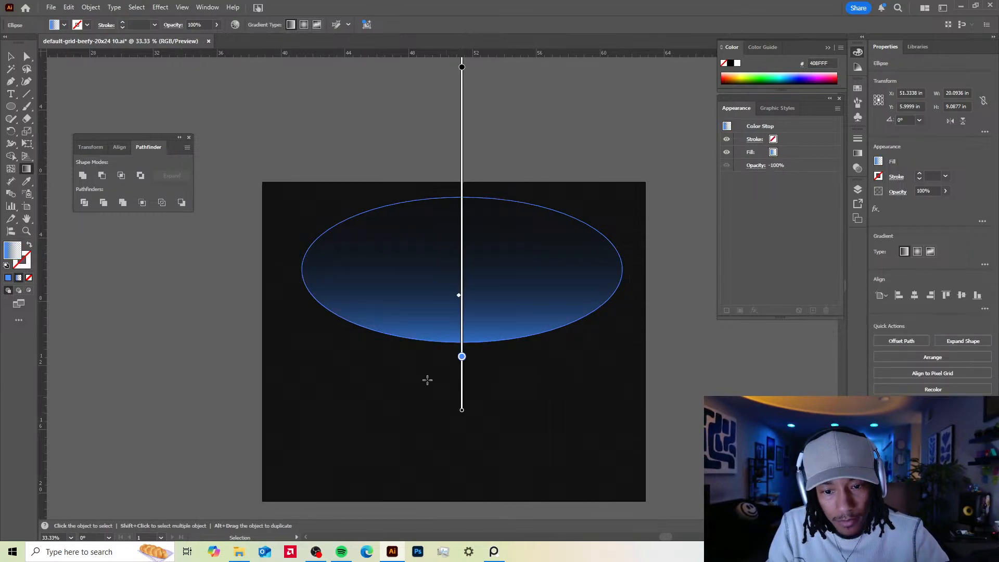
- Change the gradient's blue stop to the more saturated blue #0065FF
double_click(461, 356)
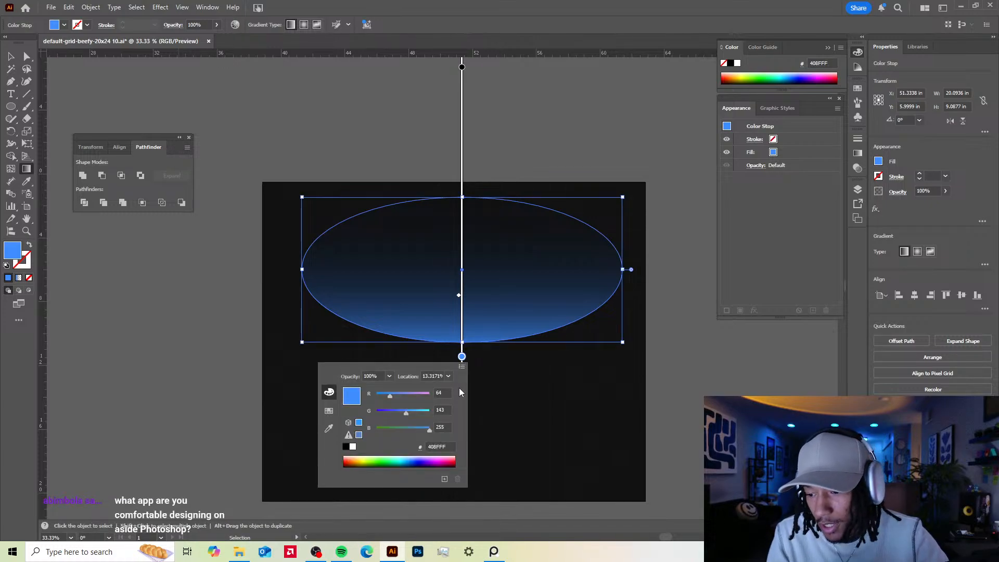
left_click(412, 458)
left_click(413, 458)
left_click(414, 457)
key("g")
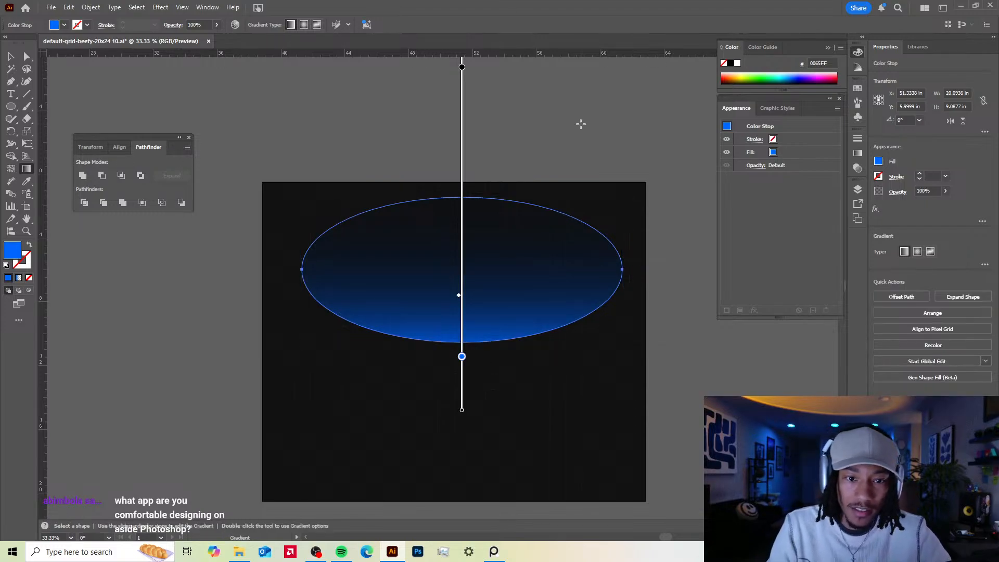
- Move the gradient ellipse off the artboard into the empty area beside its right edge
key("v")
left_click(605, 142)
left_click_drag(629, 232, 570, 234)
left_click_drag(352, 287, 538, 258)
left_click_drag(584, 275, 564, 280)
key("g")
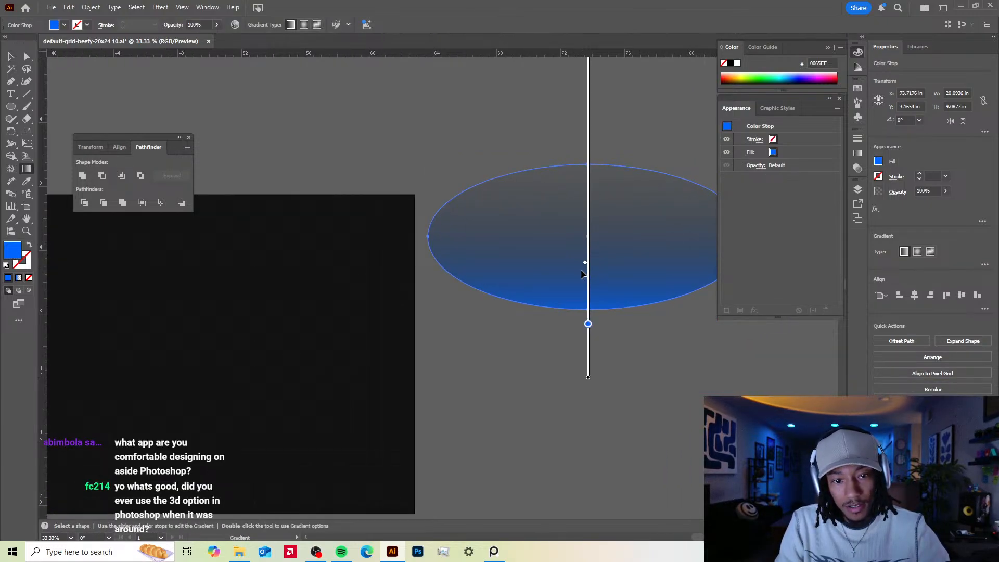
- Draw a circle about 13.5 in across with the same gradient, below the ellipse outside the artboard
key("v")
left_click(535, 414)
mouse_move(535, 414)
left_mouse_down()
mouse_move(477, 328)
mouse_move(562, 416)
mouse_move(662, 492)
left_mouse_up()
key("m")
key("l")
key("v")
left_click_drag(595, 451, 565, 371)
left_click_drag(363, 284, 545, 331)
- Check the light-streak wallpapers on the reference board and return to Illustrator
key("m")
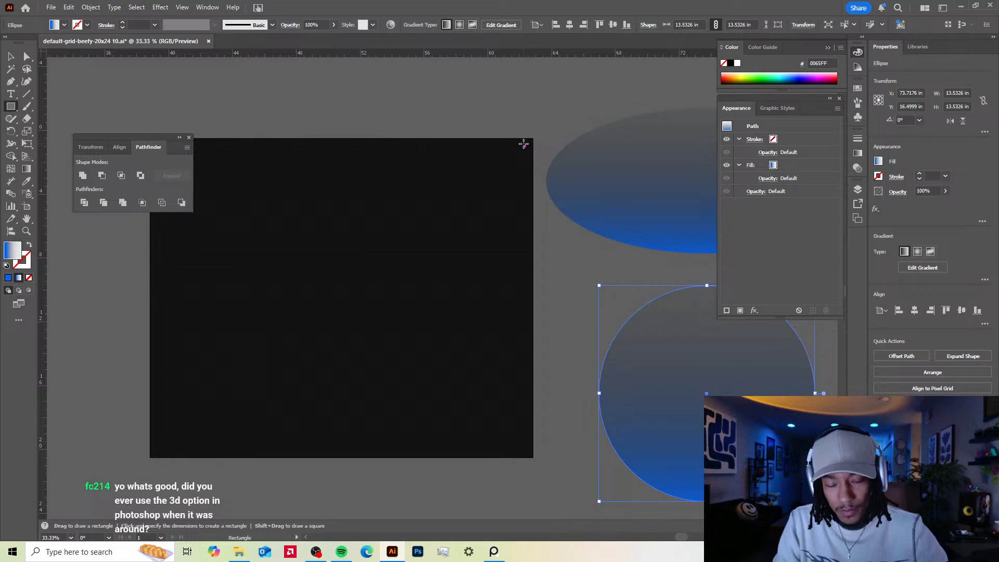
key("p")
key("n")
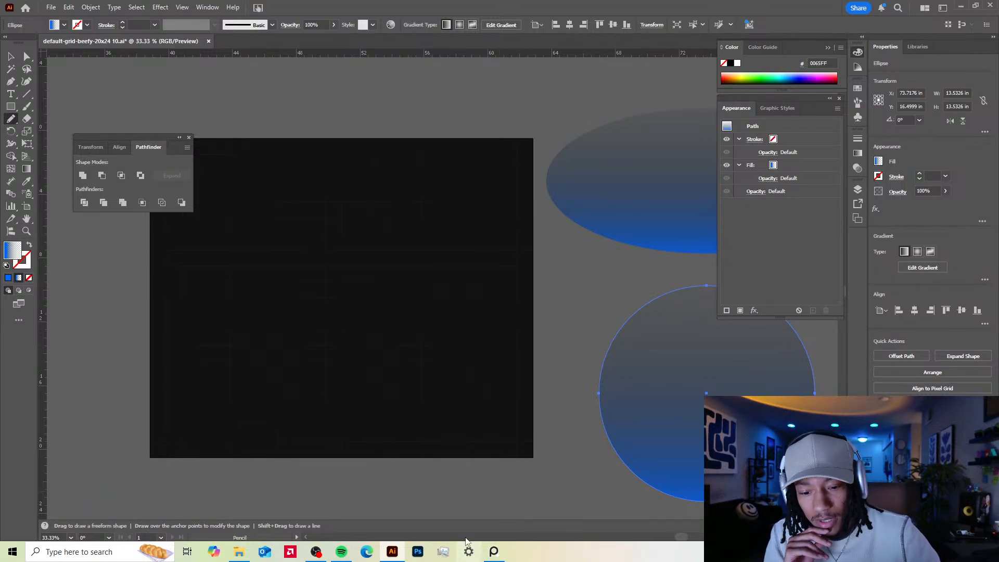
left_click(505, 556)
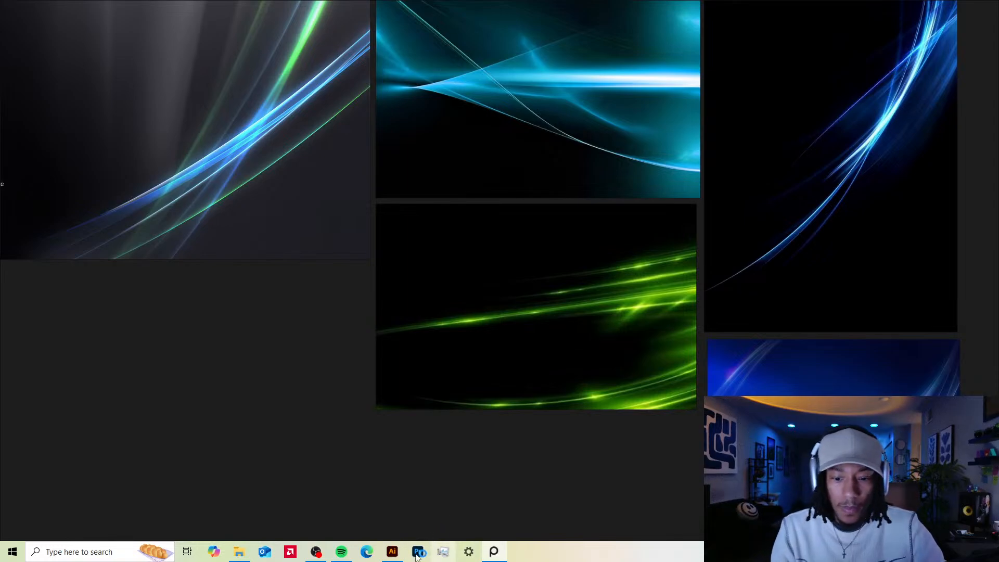
left_click(392, 552)
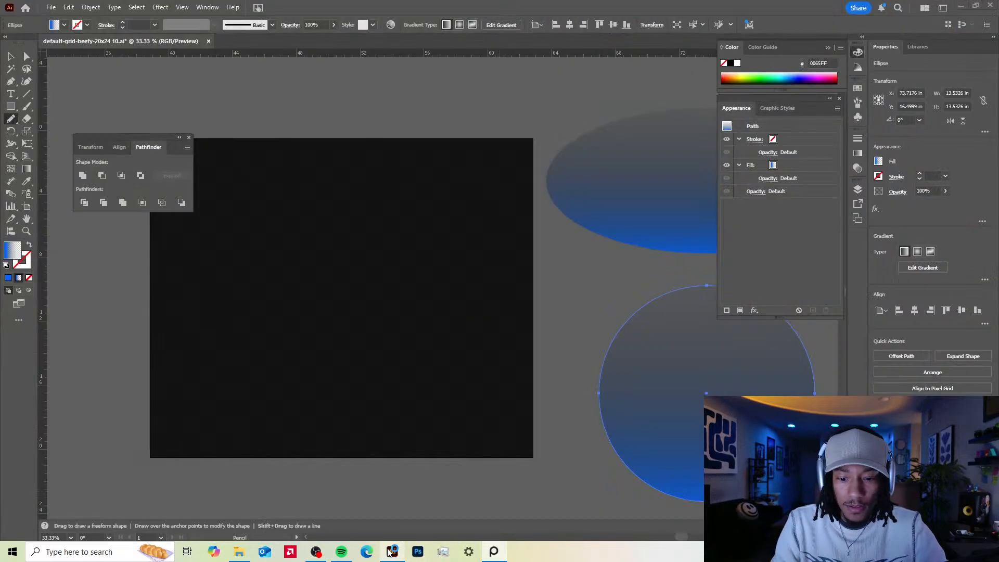
- Close the Photoshop window and return to the Illustrator canvas
right_click(418, 553)
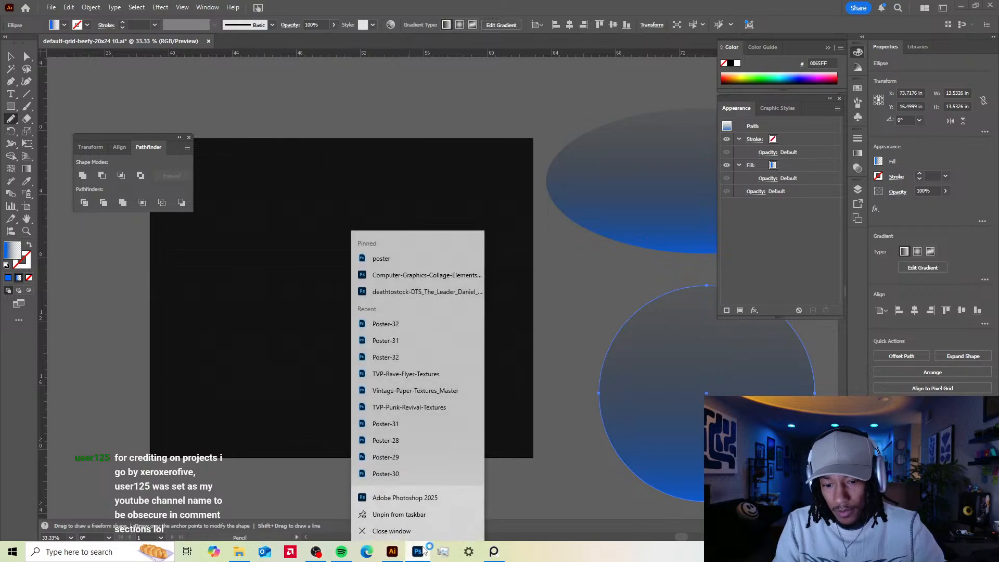
left_click(421, 531)
left_click(607, 258)
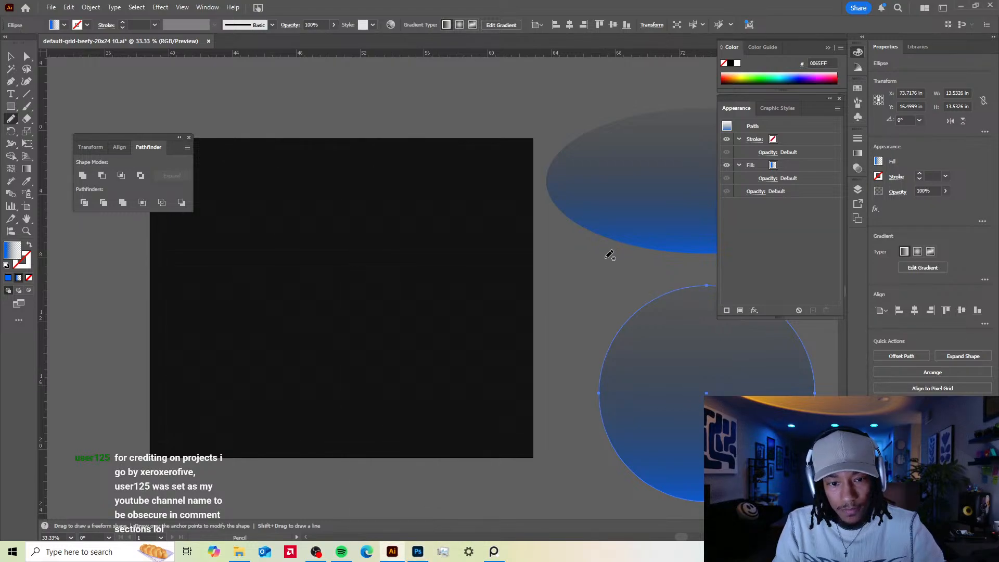
- Try an ellipse about 7 in wide and 9.4 in high over the artboard's upper-right corner, and undo it
key("v")
left_click(453, 270)
key("l")
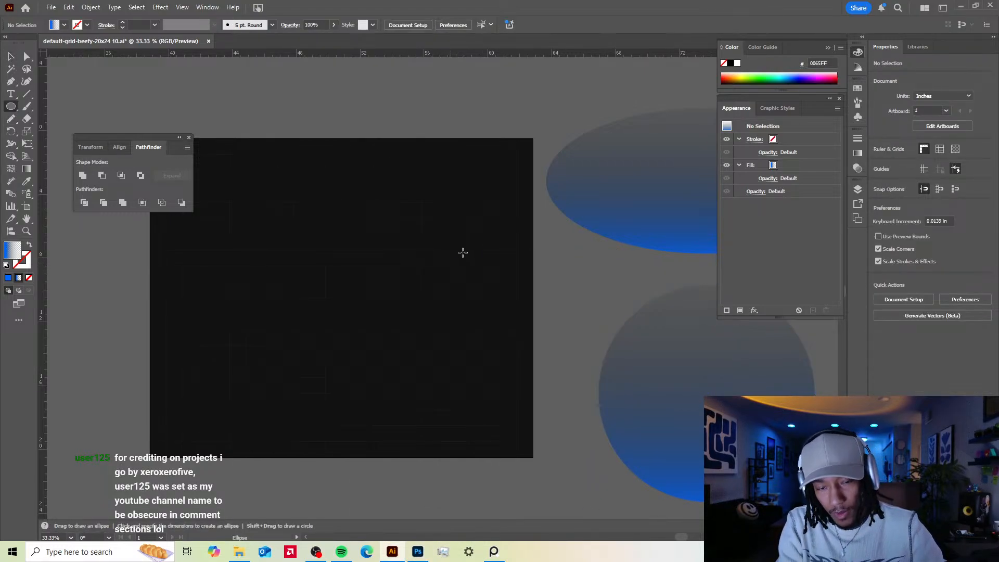
left_click_drag(546, 119, 436, 268)
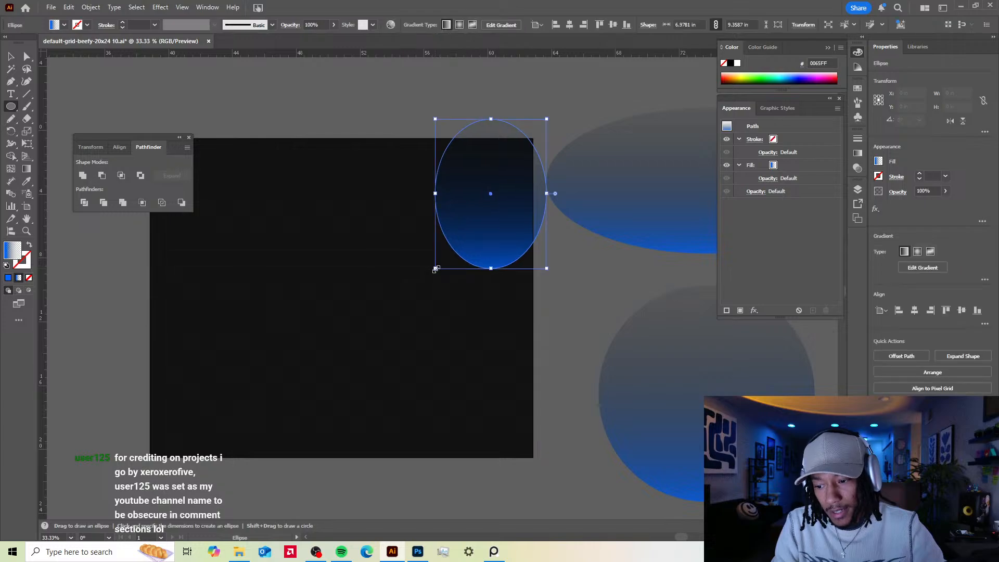
key("ctrl+z")
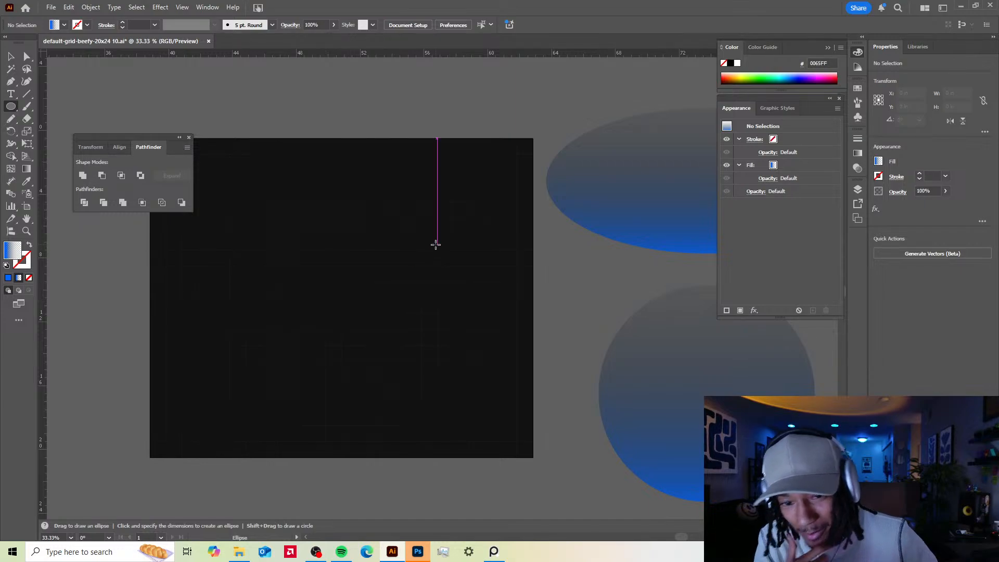
- Draw a circle about 14.4 in across, flatten it to 1.5 in high, and tilt it about 23.7° in the artboard's upper half
left_click_drag(286, 146, 516, 377)
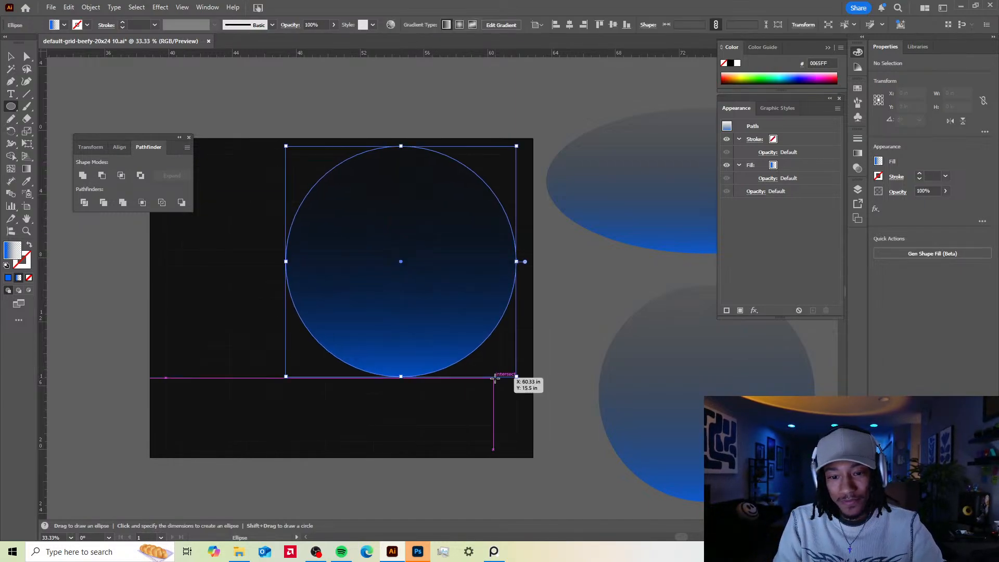
key("v")
left_click_drag(401, 147, 418, 357)
left_click_drag(415, 357, 377, 206)
- Duplicate the tilted streak, place the copy just above the original so they overlap, and undo the extra change
left_click_drag(484, 202, 546, 121)
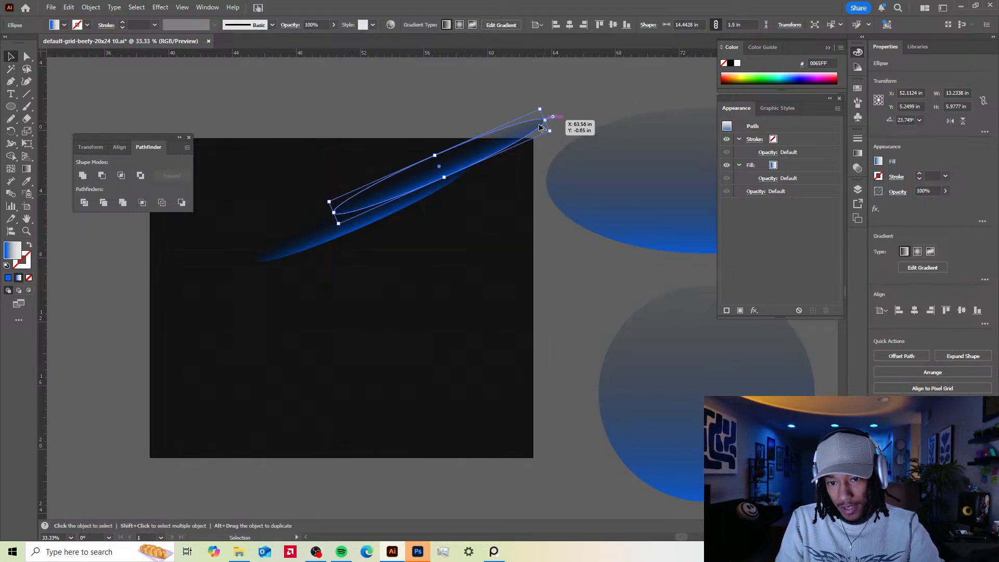
left_click_drag(476, 153, 449, 168)
left_click_drag(448, 179, 427, 199)
key("super")
key("super")
key("ctrl+z")
left_click(498, 123)
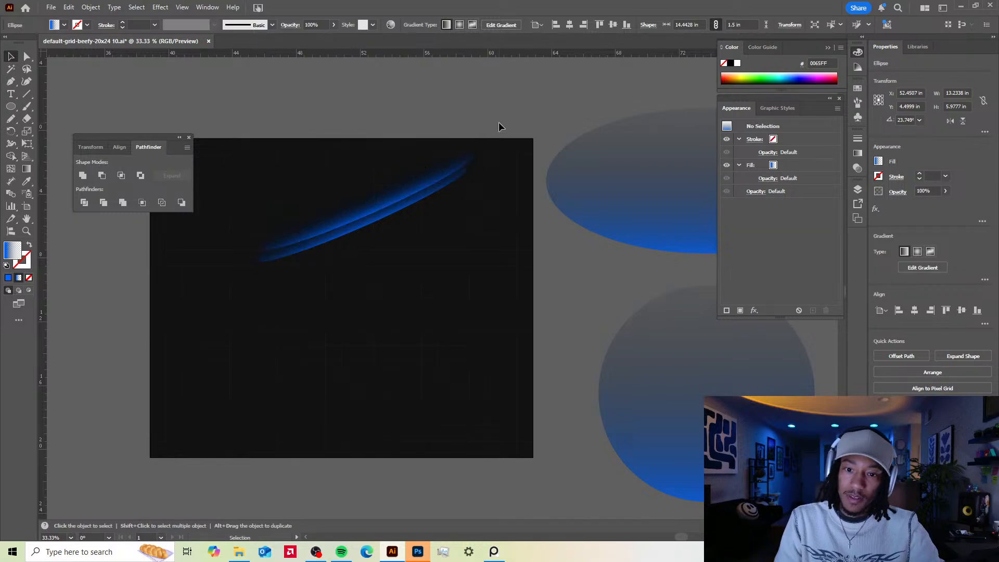
- Select both tilted streaks and enlarge them so they extend past the artboard's right edge
left_click_drag(519, 134, 449, 237)
left_click_drag(485, 177, 687, 219)
left_click(577, 154)
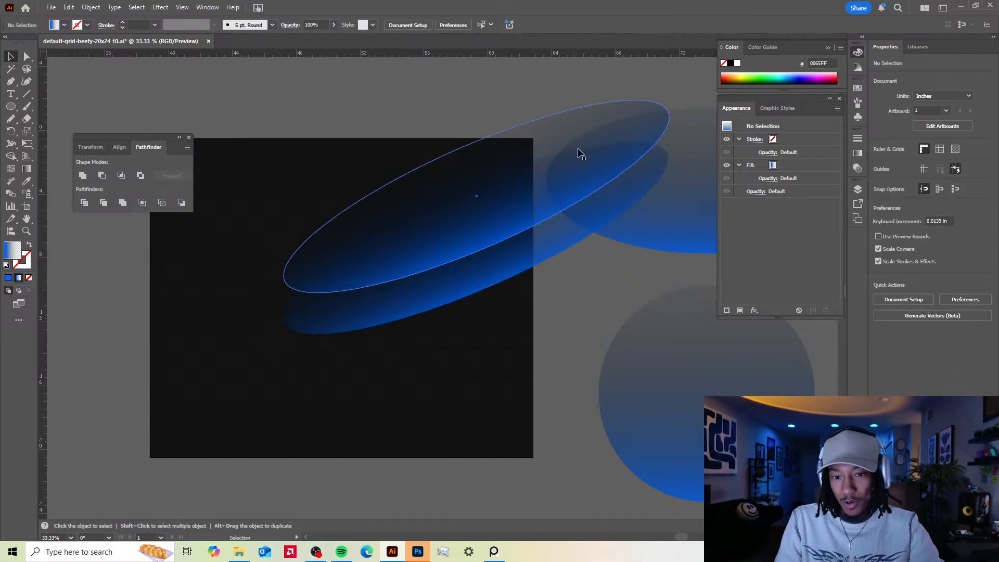
- Add a white stop to the upper tilted streak's gradient and reposition the blue and white stops to highlight its lower edge
left_click(479, 222)
key("g")
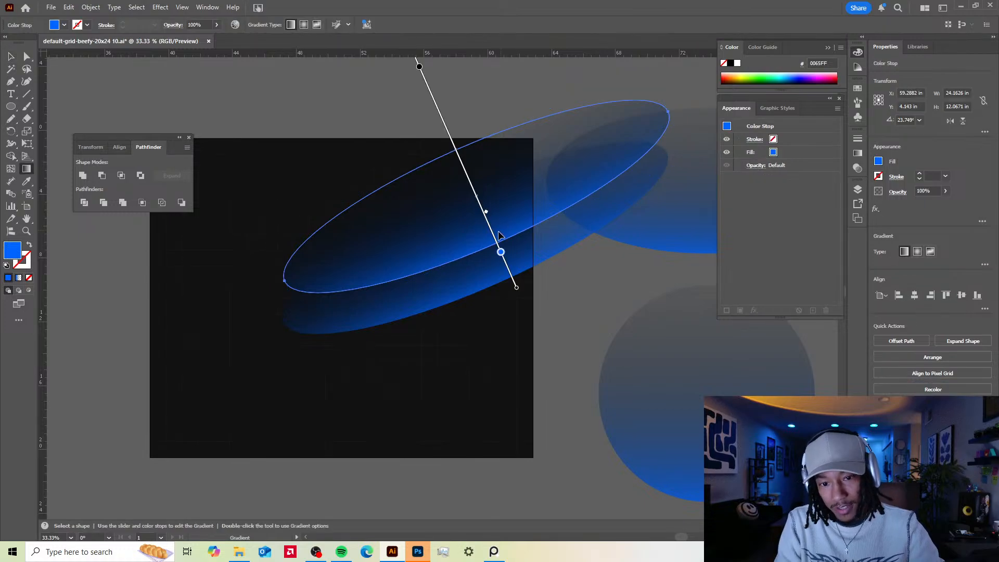
left_click(507, 268)
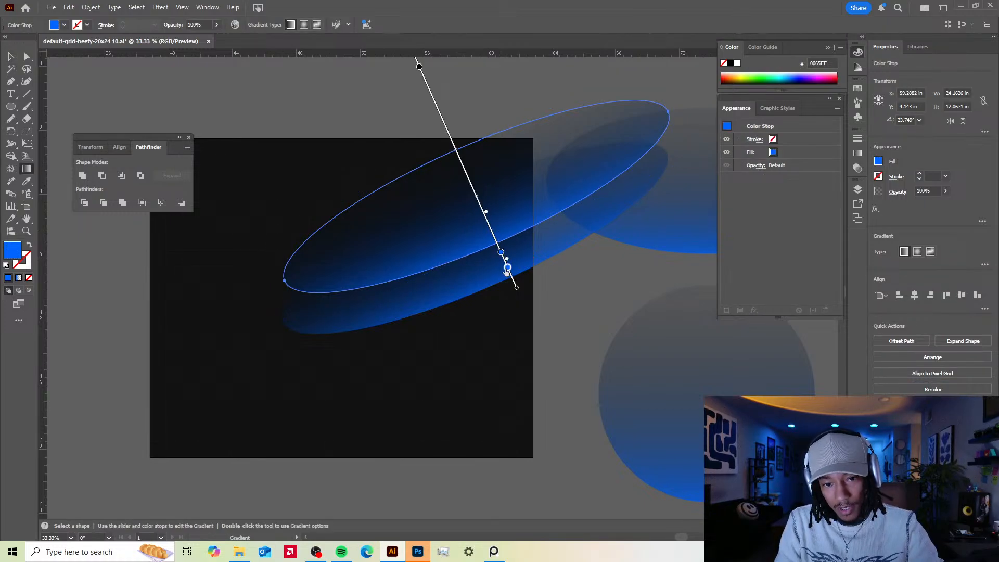
double_click(507, 268)
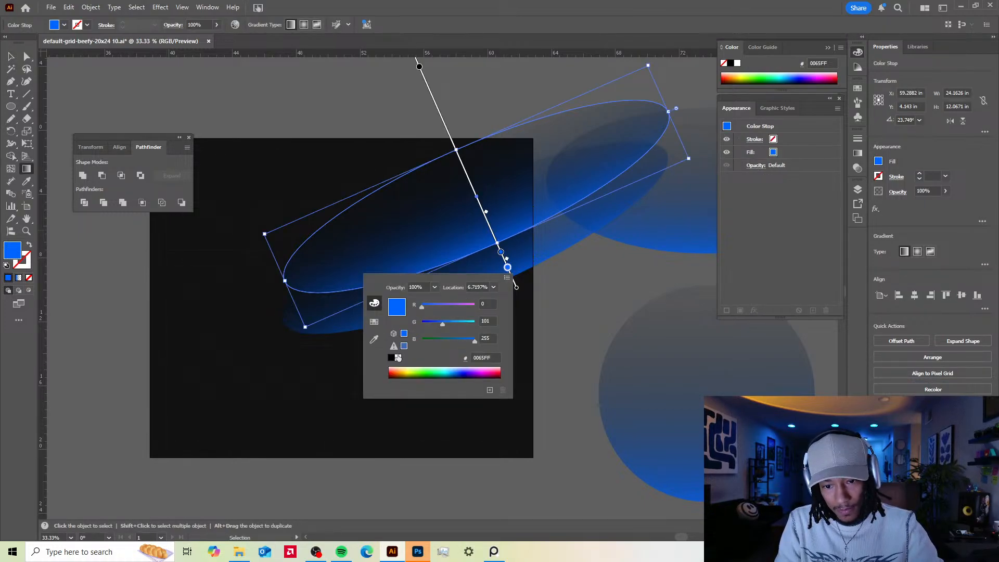
left_click(398, 357)
left_click(507, 268)
left_click_drag(501, 252, 494, 236)
left_click_drag(506, 273, 495, 234)
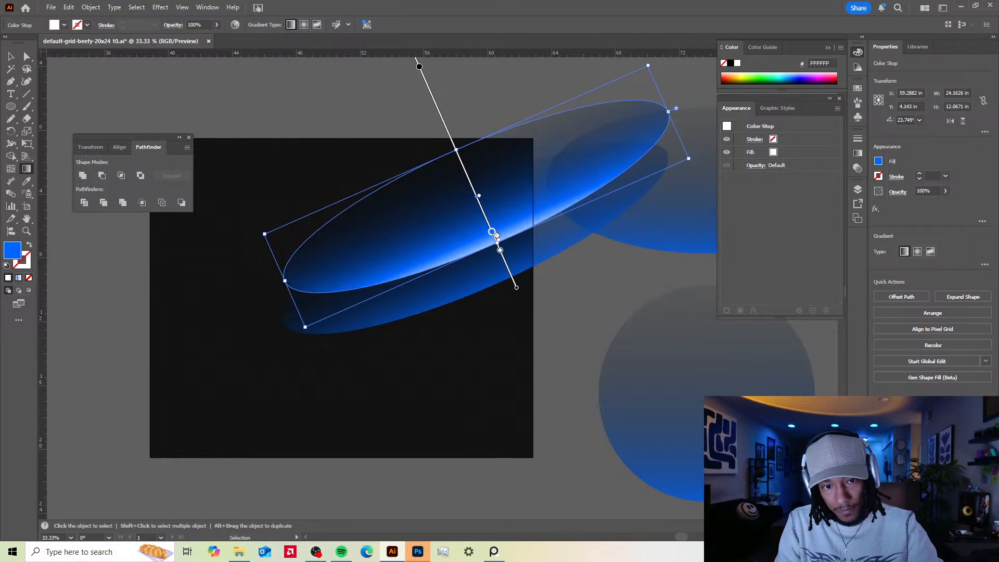
key("v")
left_click(585, 289)
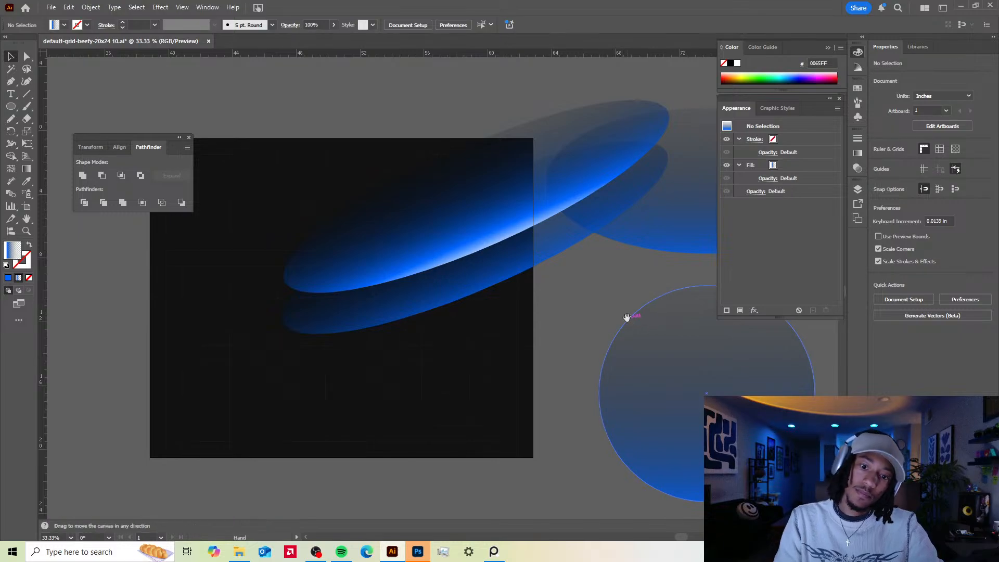
- Shift the white-highlighted streak about 1.5 in right and slightly down over its twin, and copy it
left_click_drag(626, 317, 568, 324)
left_click_drag(449, 193, 474, 199)
key("ctrl+c")
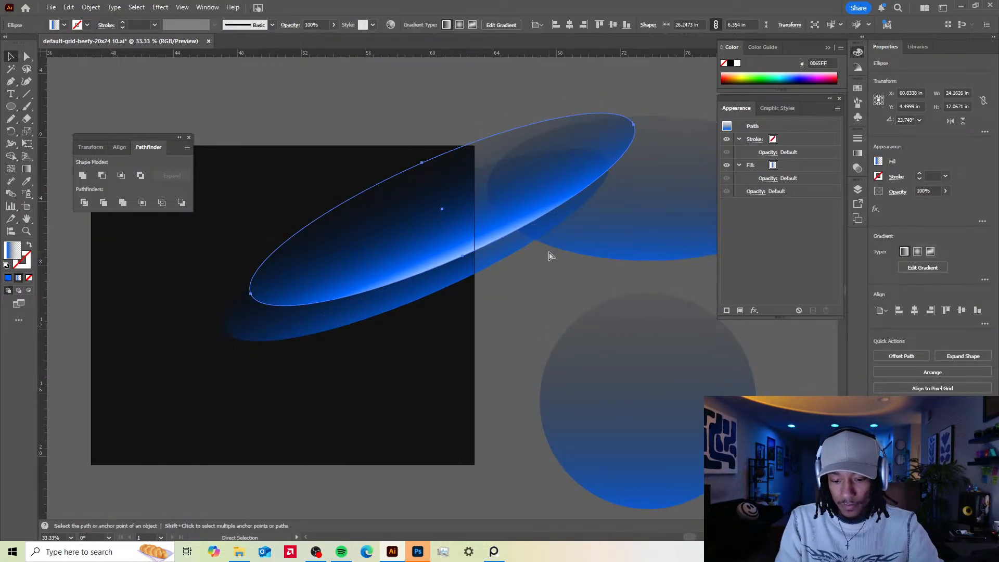
scroll(622, 401, "up", 1)
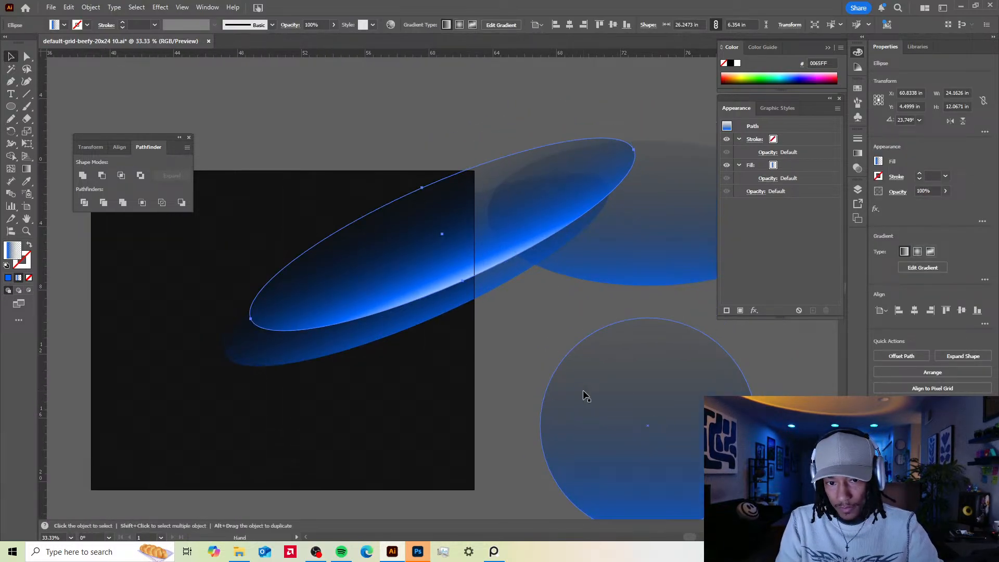
- Apply the highlighted streak's blue-and-white gradient to the circle beside the artboard, and undo the circle's move
left_click(624, 419)
key("i")
key("v")
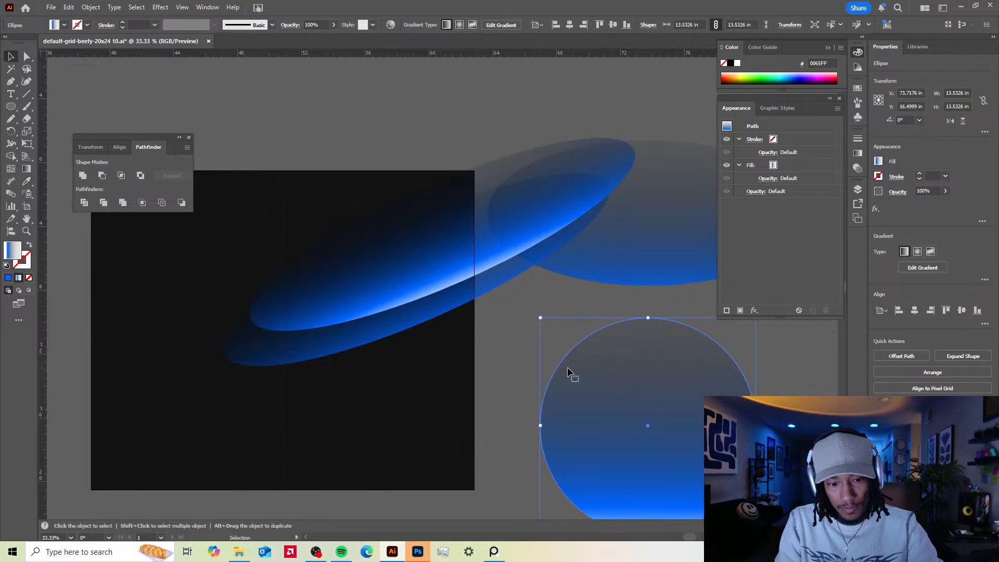
left_click_drag(566, 367, 466, 311)
key("ctrl+z")
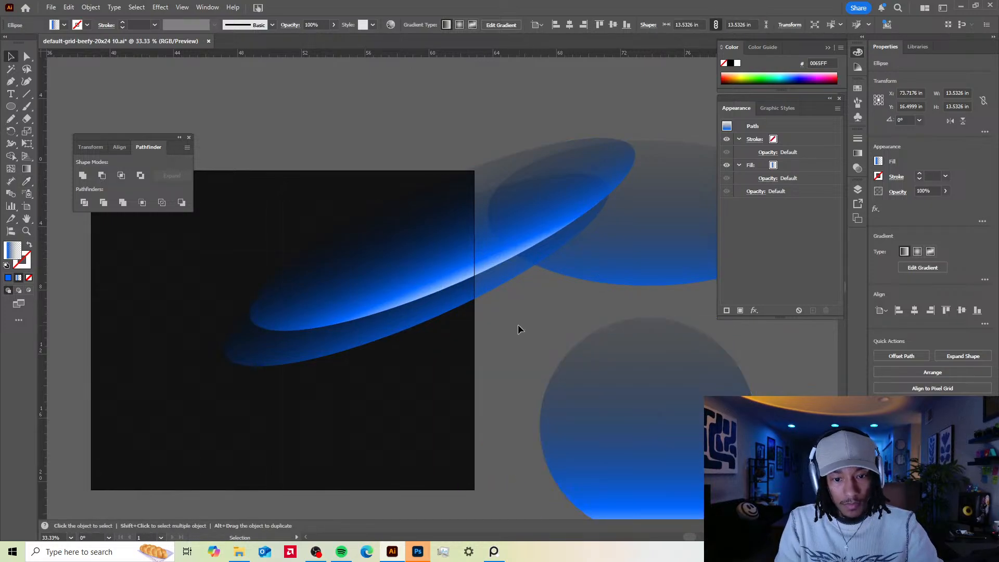
- Move both tilted streaks above the artboard and shift the wide ellipse and the circle upward beside it
left_click(519, 323)
key("ctrl+minus")
key("ctrl+minus")
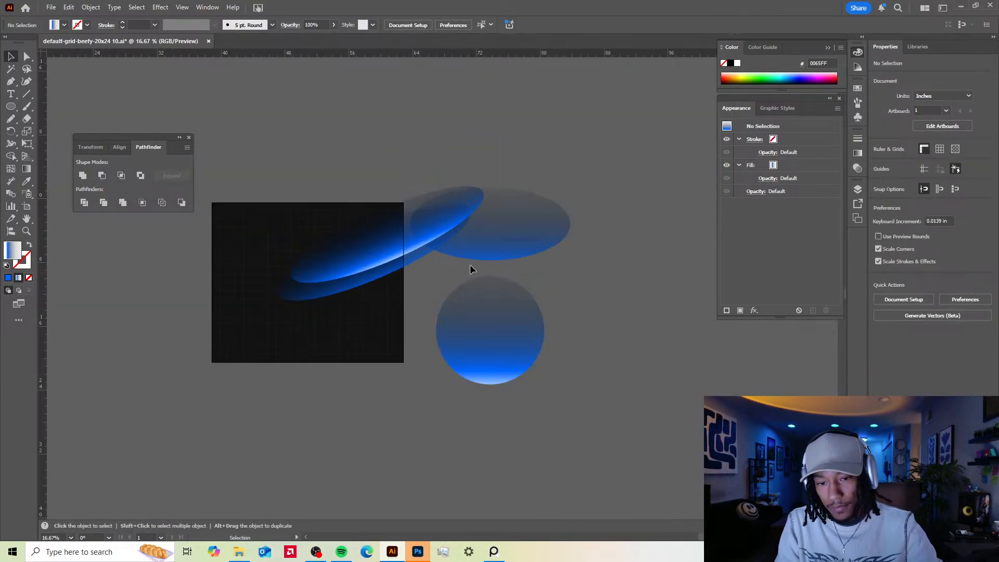
left_click_drag(398, 234, 405, 117)
left_click(611, 185)
left_click_drag(473, 232, 481, 187)
left_click_drag(498, 339, 492, 298)
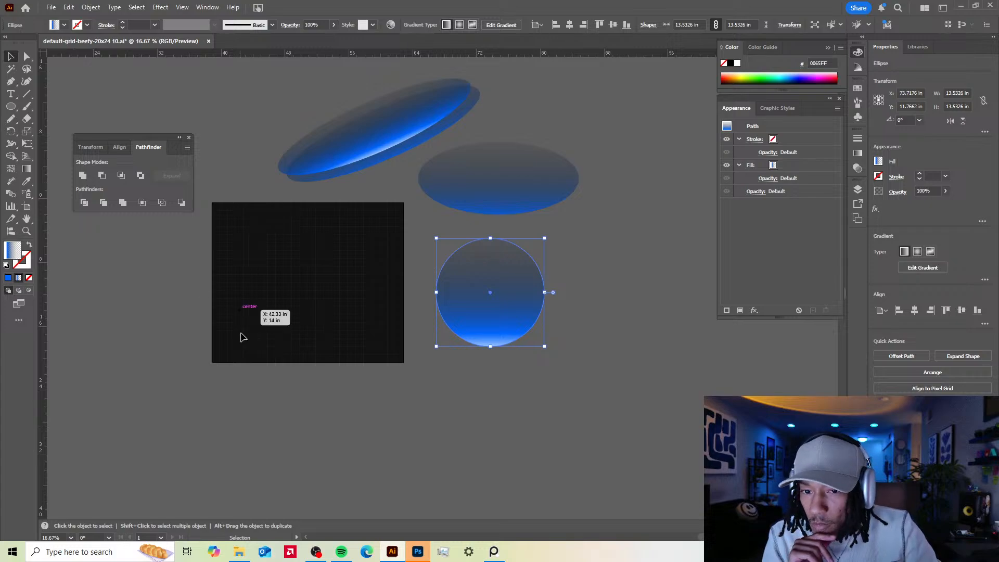
key("m")
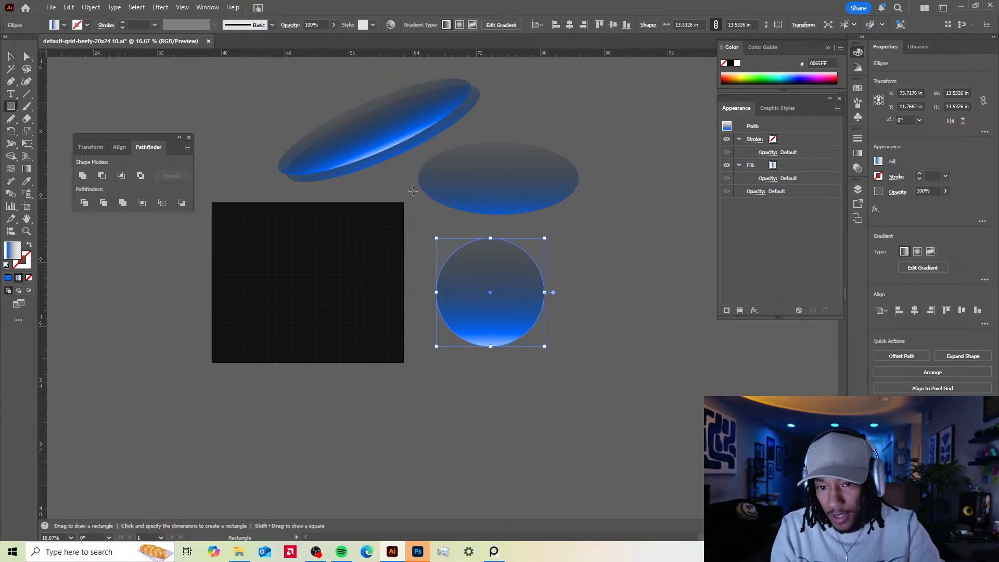
key("n")
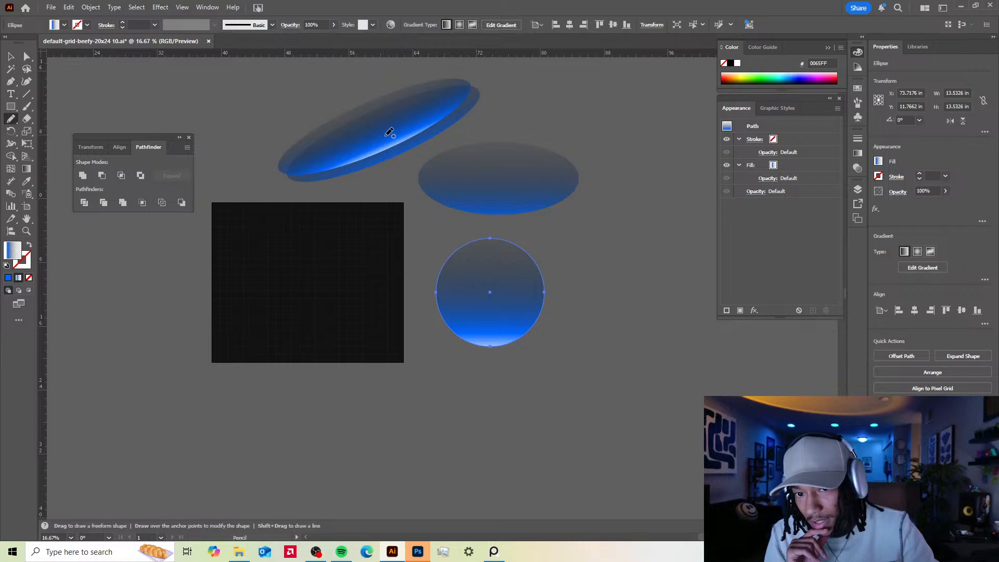
key("v")
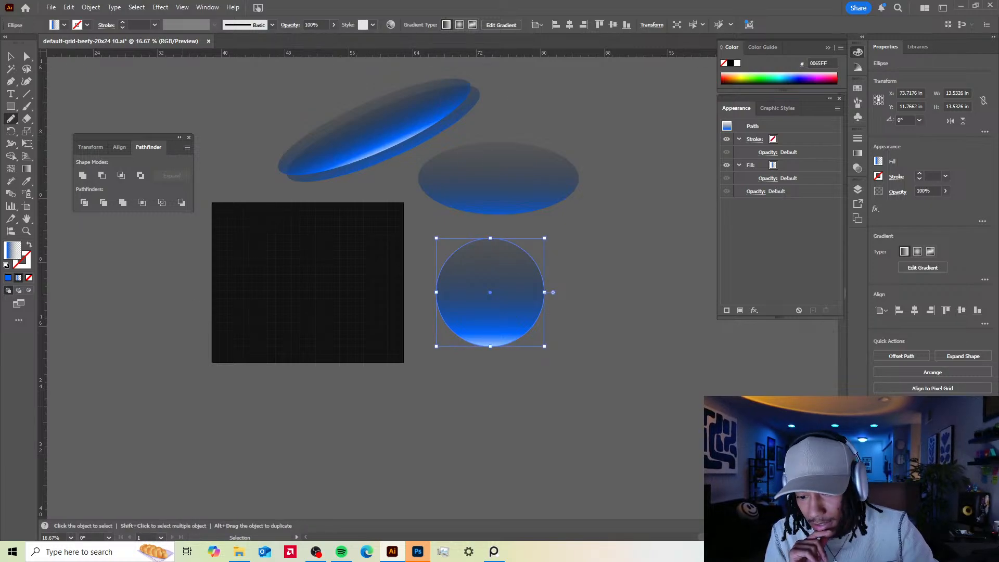
- Switch to the PureRef board, examine the Windows Vista light-streak references, and return to Illustrator
left_click(494, 552)
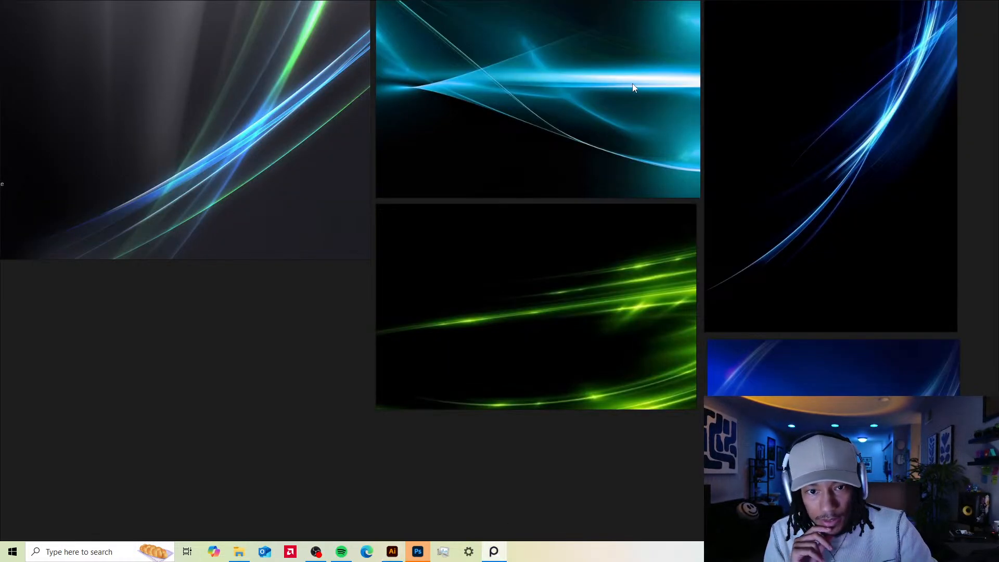
scroll(632, 227, "down", 2)
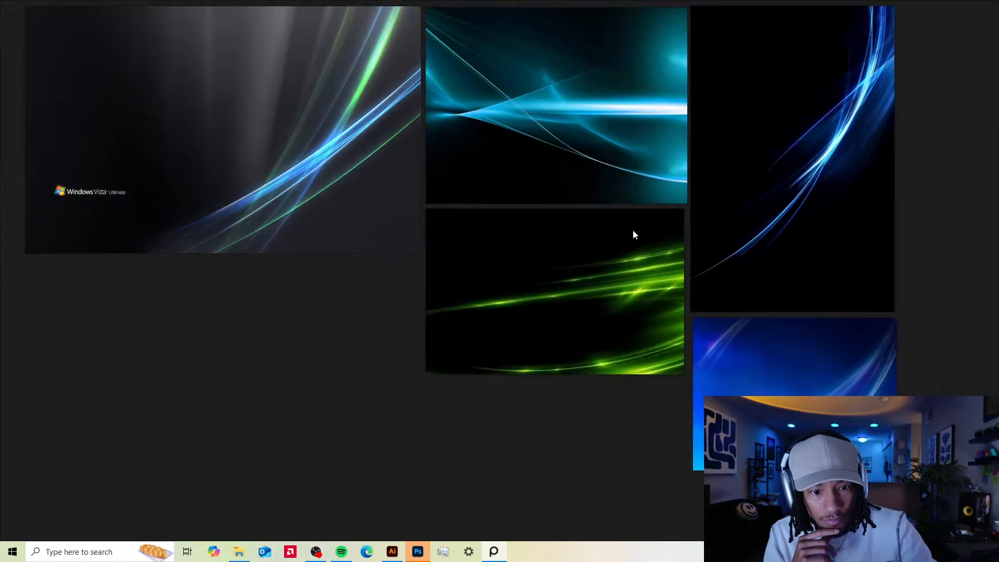
left_click_drag(696, 200, 535, 208)
left_click_drag(627, 192, 589, 211)
left_click_drag(633, 177, 744, 205)
left_click_drag(233, 155, 347, 133)
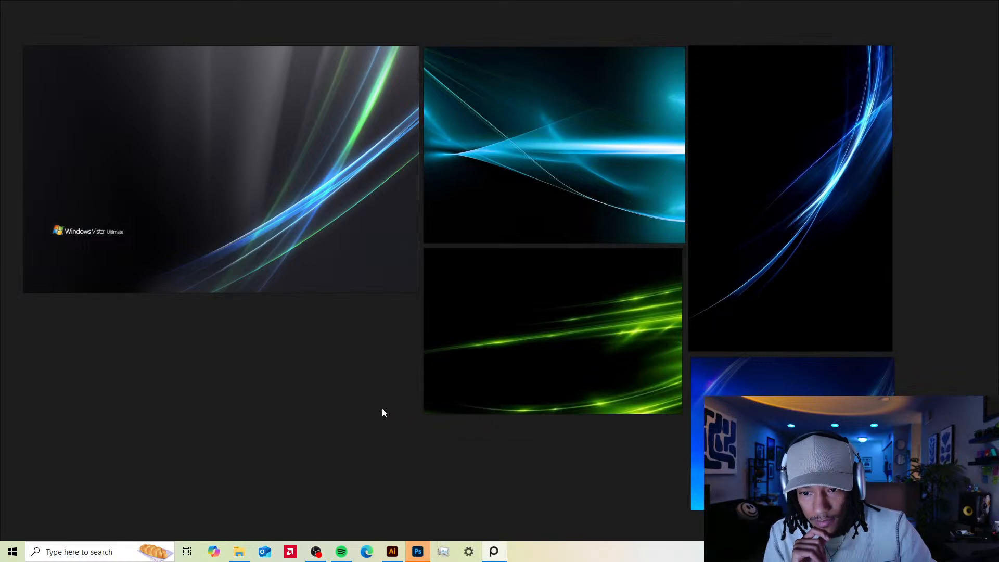
left_click(392, 552)
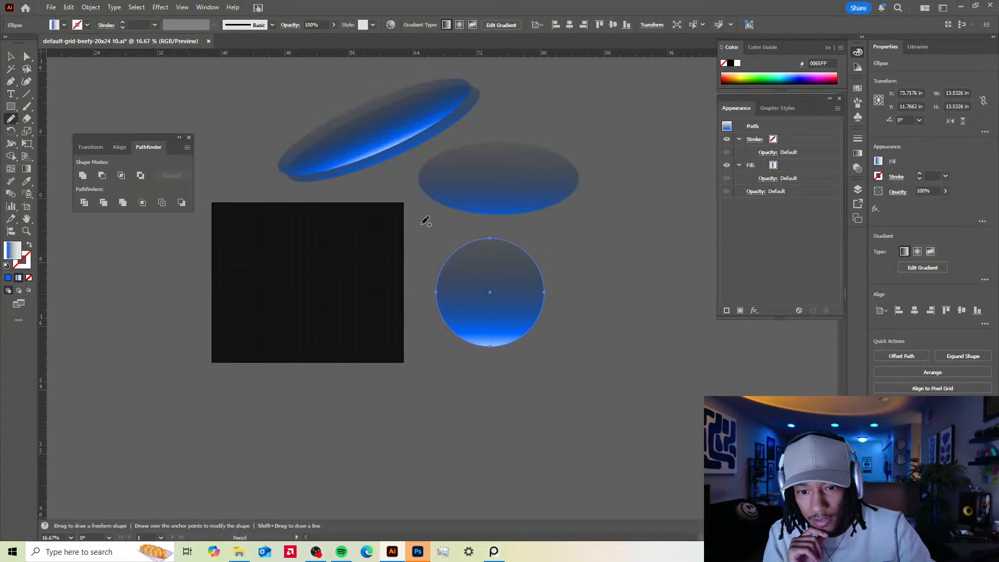
- Shift the highlighted streak left away from its twin, and move the circle up against the wide ellipse
left_click_drag(386, 123, 367, 126)
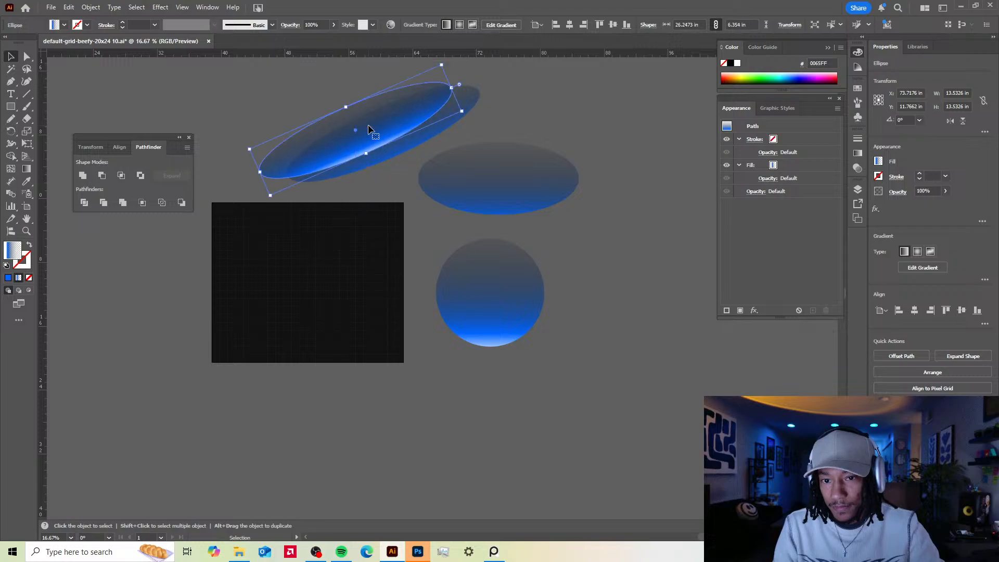
left_click(279, 455)
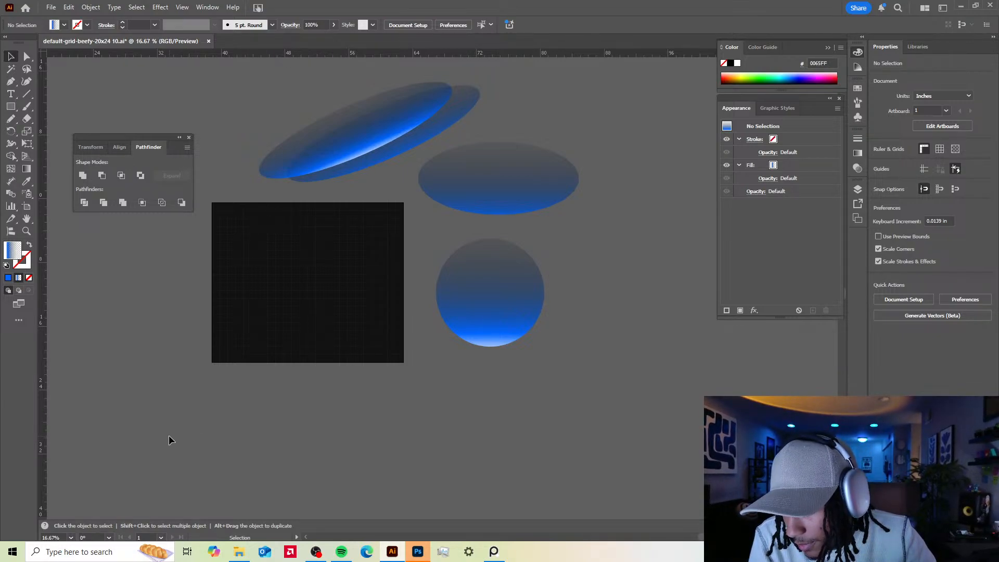
left_click_drag(420, 383, 352, 430)
left_click_drag(406, 355, 400, 322)
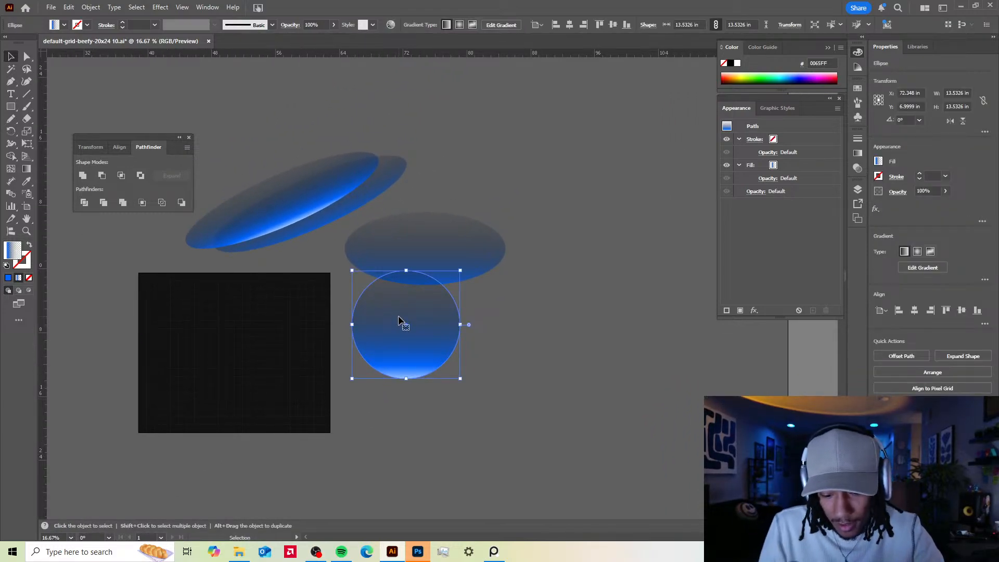
key("g")
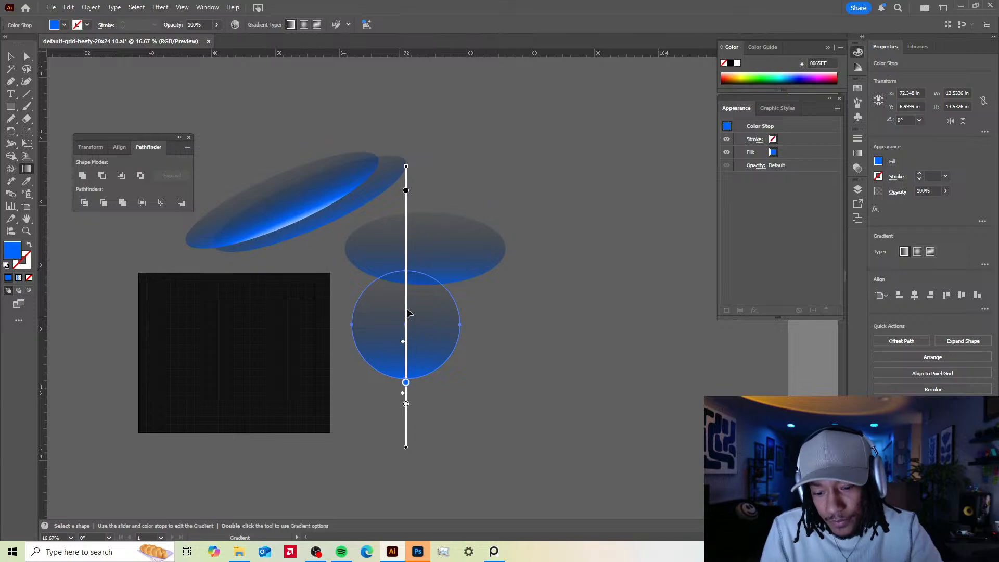
key("v")
mouse_move(271, 200)
left_mouse_down()
mouse_move(297, 201)
mouse_move(264, 206)
left_mouse_up()
left_click(444, 150)
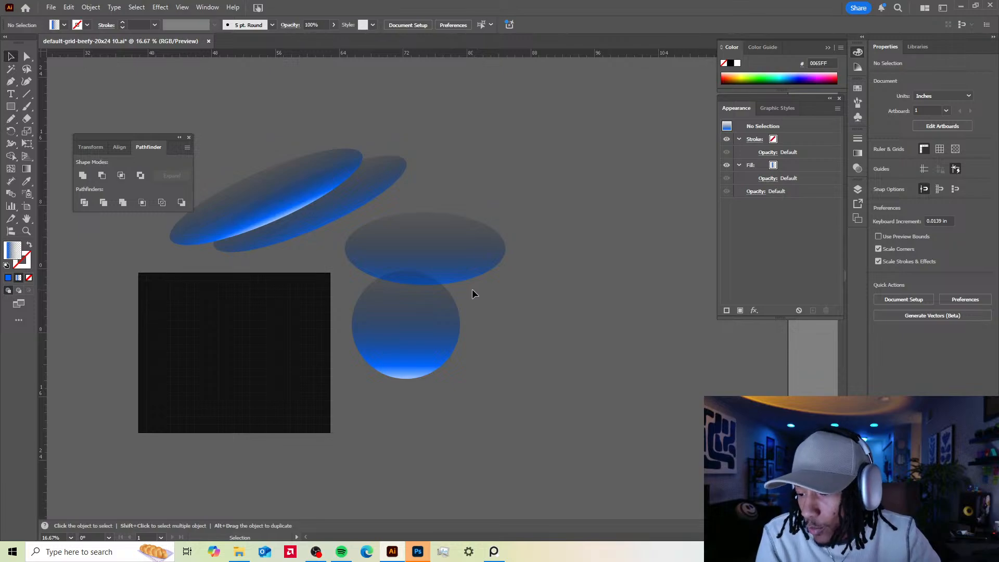
- Arrange the wide ellipse directly above the circle, without overlap, in a column just right of the artboard
left_click_drag(460, 251, 460, 267)
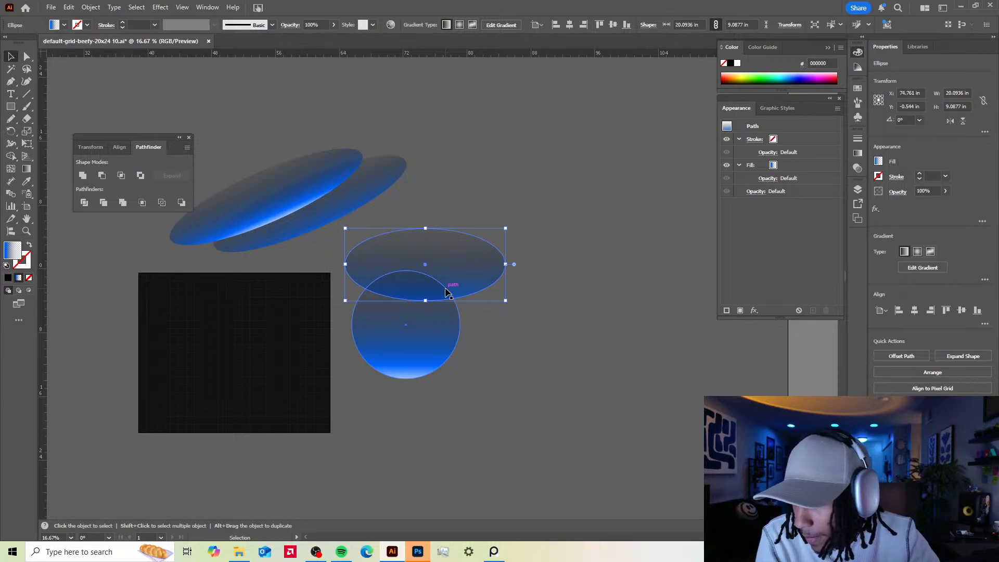
left_click_drag(395, 289, 415, 283)
left_click_drag(440, 237, 465, 200)
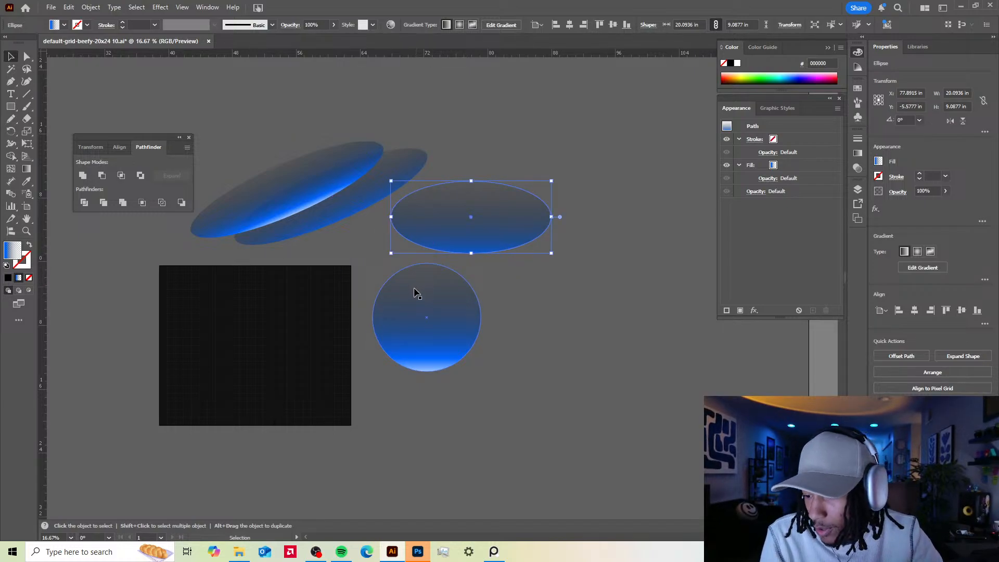
left_click_drag(405, 301, 419, 397)
left_click_drag(470, 238, 430, 296)
left_click(430, 380, "shift")
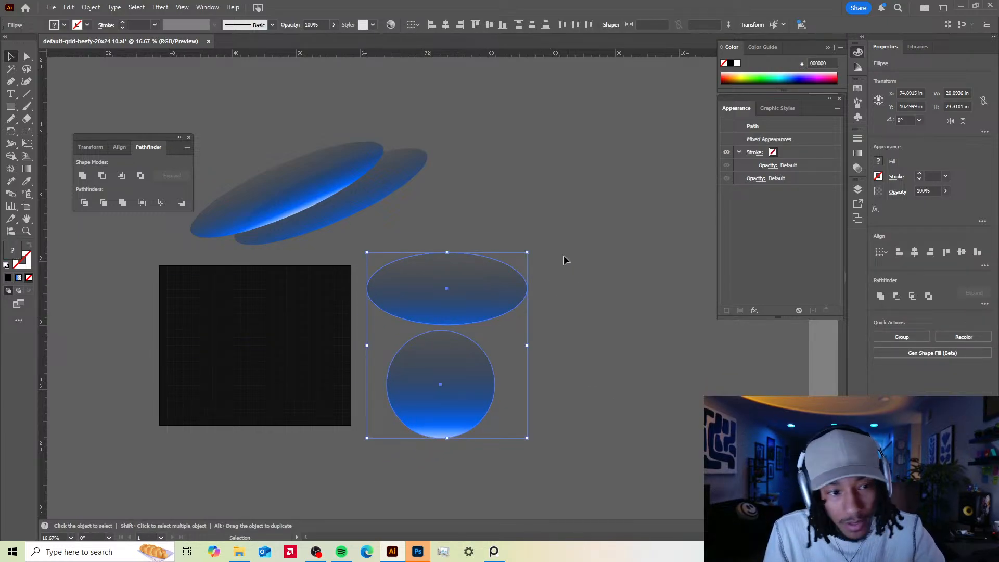
left_click(529, 477)
left_click_drag(529, 471, 631, 357)
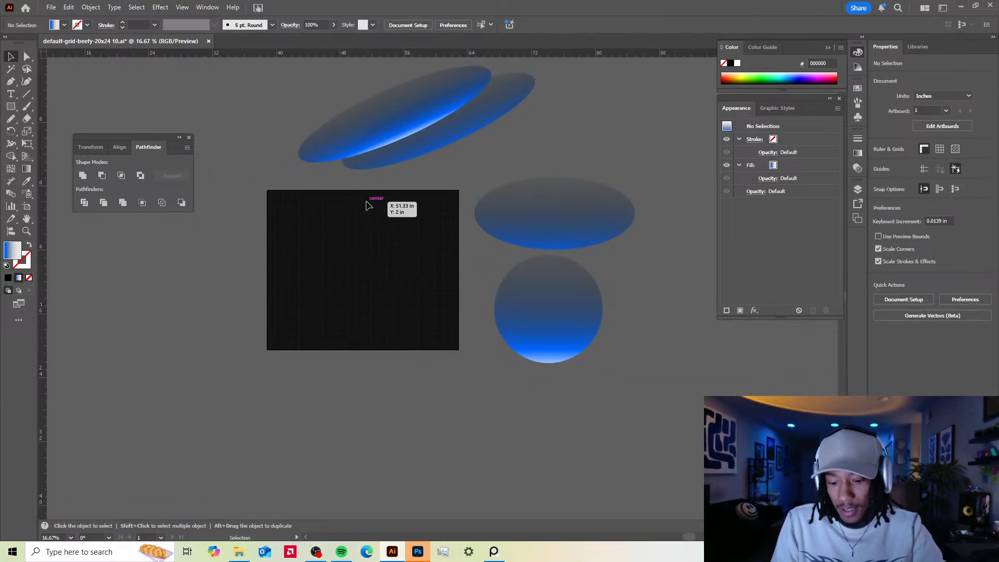
- Switch to Photoshop, close its Layers panel and quit the application
left_click(418, 552)
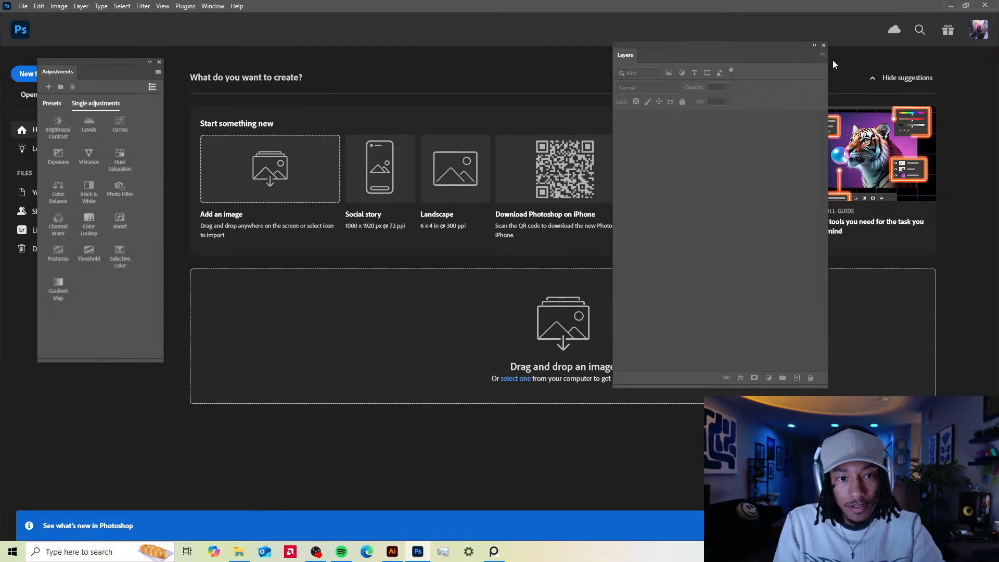
left_click(824, 45)
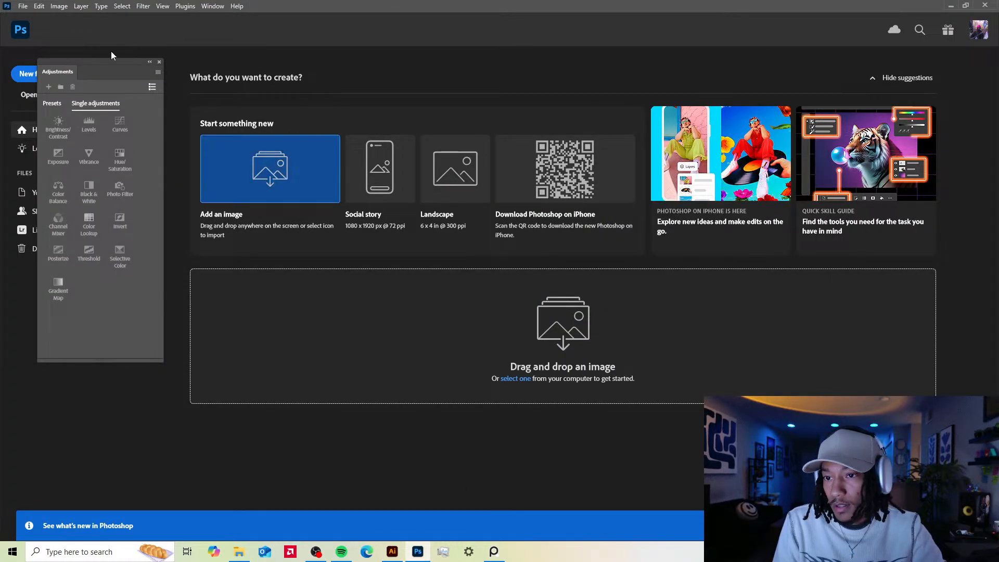
left_click(986, 5)
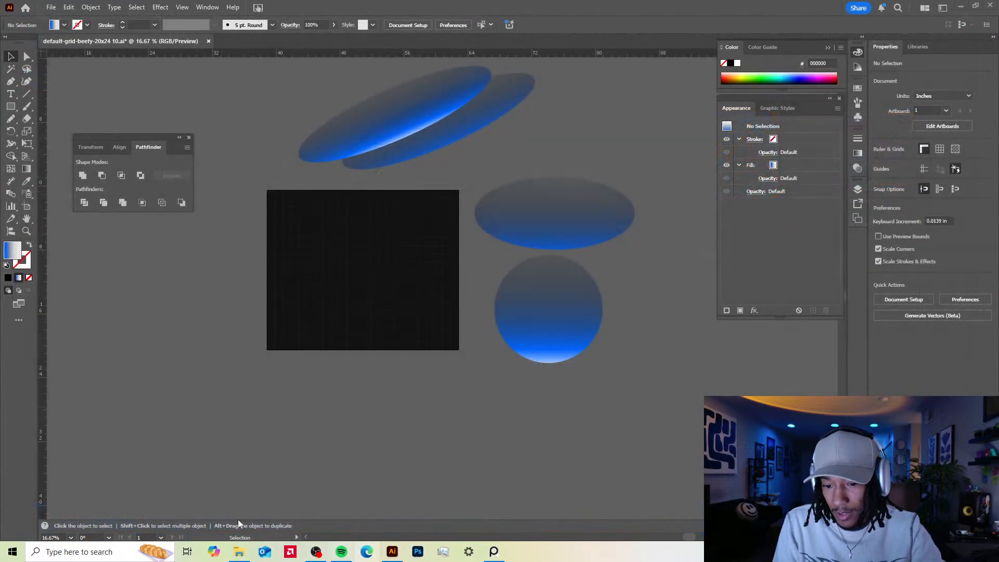
- Switch to File Explorer and open the psds folder inside Project Template on the Samsung USB drive
left_click(239, 552)
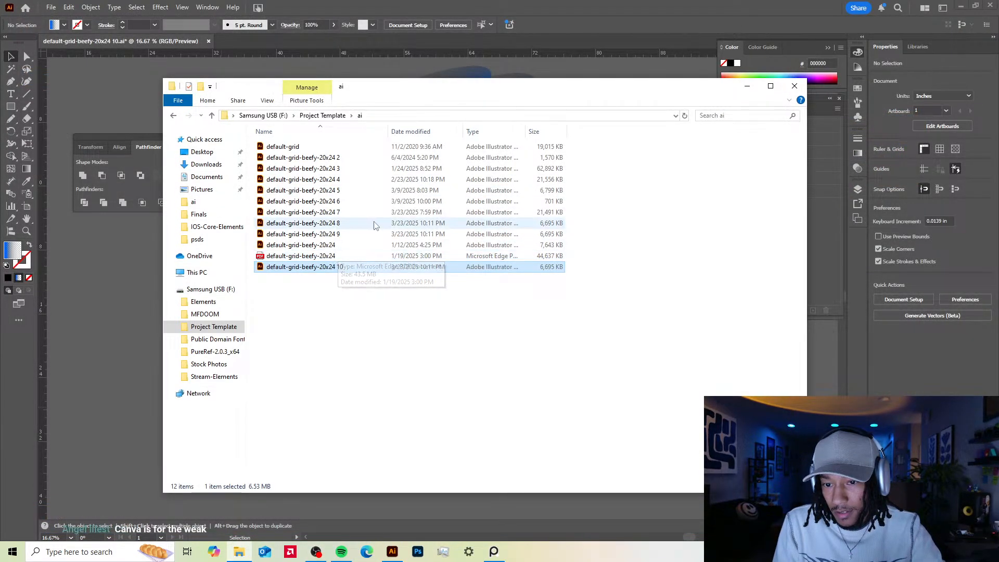
left_click(262, 115)
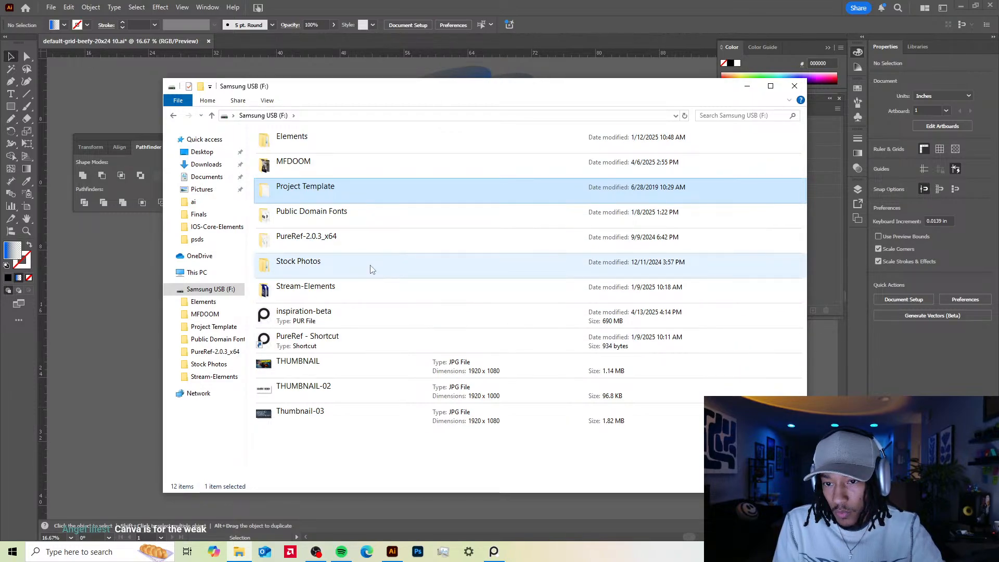
double_click(363, 189)
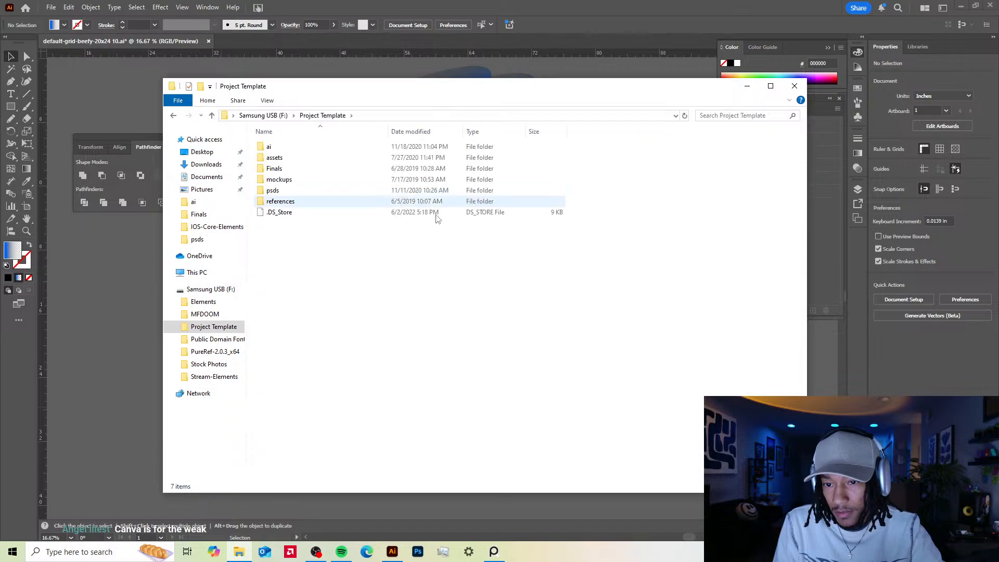
double_click(300, 191)
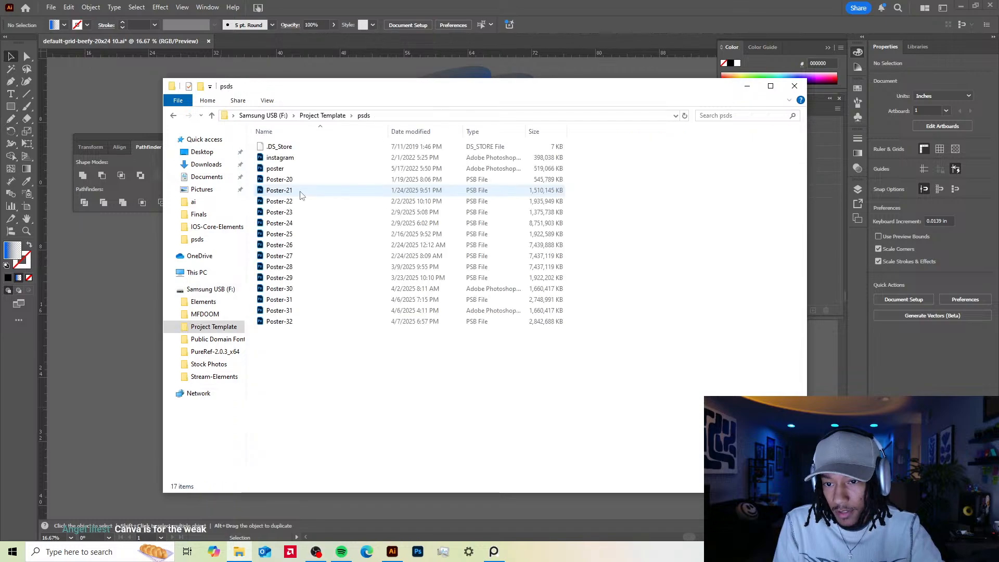
- Duplicate the Poster-32 file within the psds folder
right_click(298, 324)
left_click(275, 322)
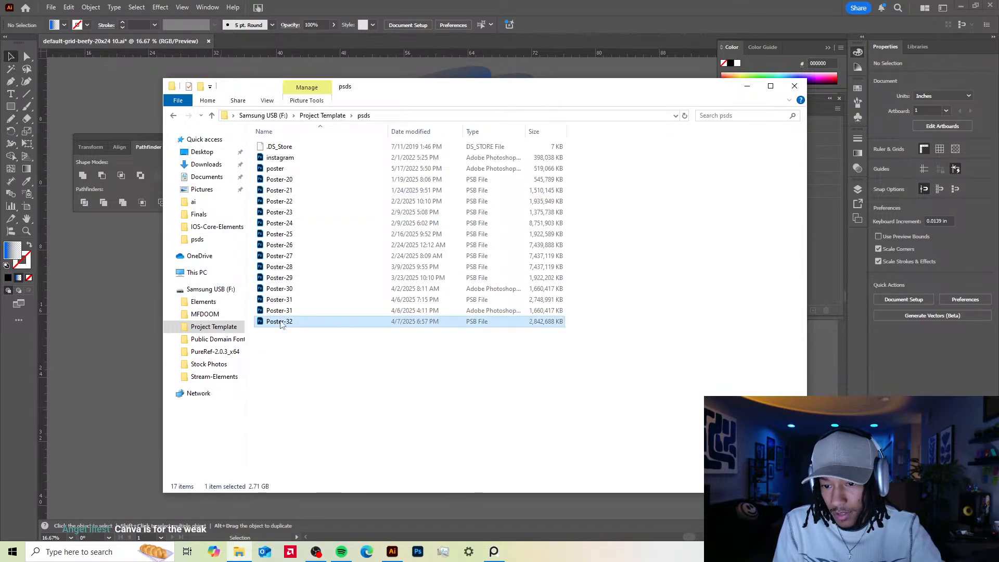
right_click(310, 322)
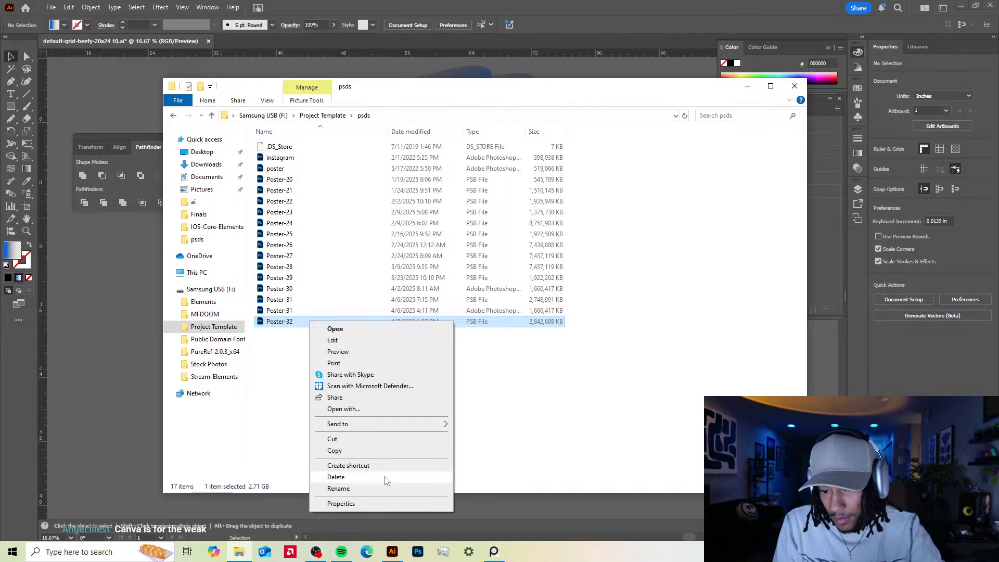
left_click(334, 450)
right_click(341, 378)
left_click(375, 464)
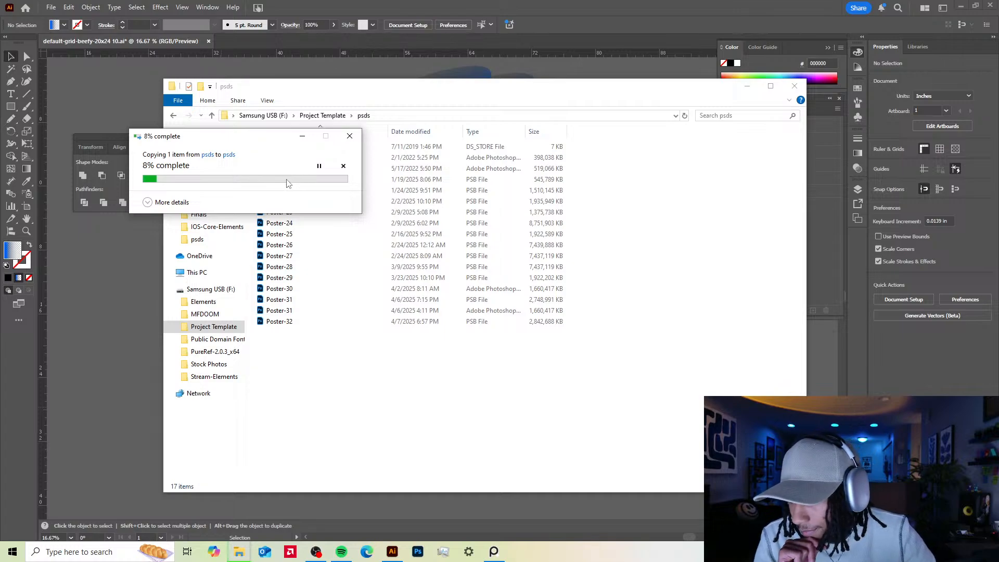
left_click_drag(271, 139, 217, 229)
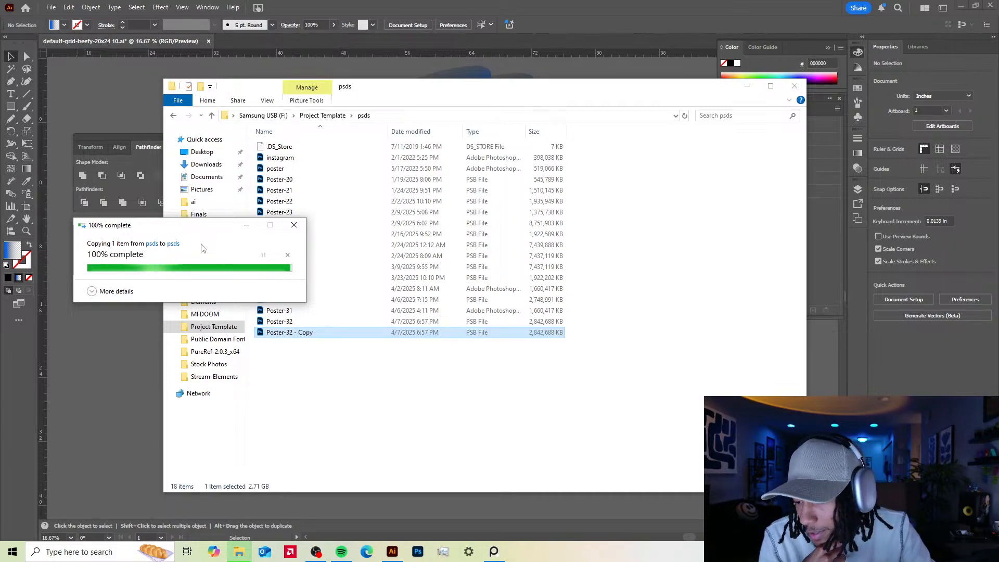
- Rename the copy of Poster-32 as Poster-33
right_click(303, 335)
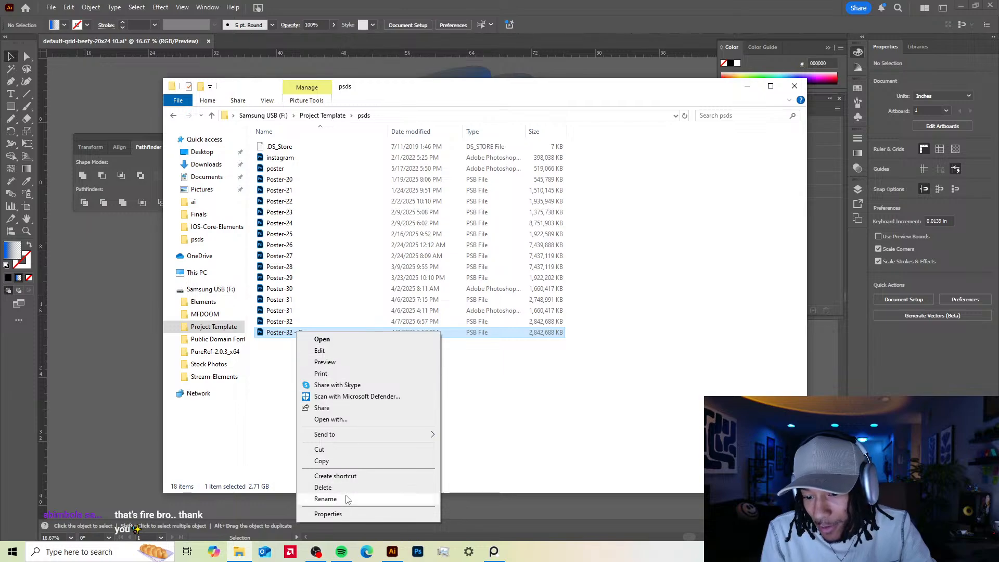
left_click(326, 499)
key("End")
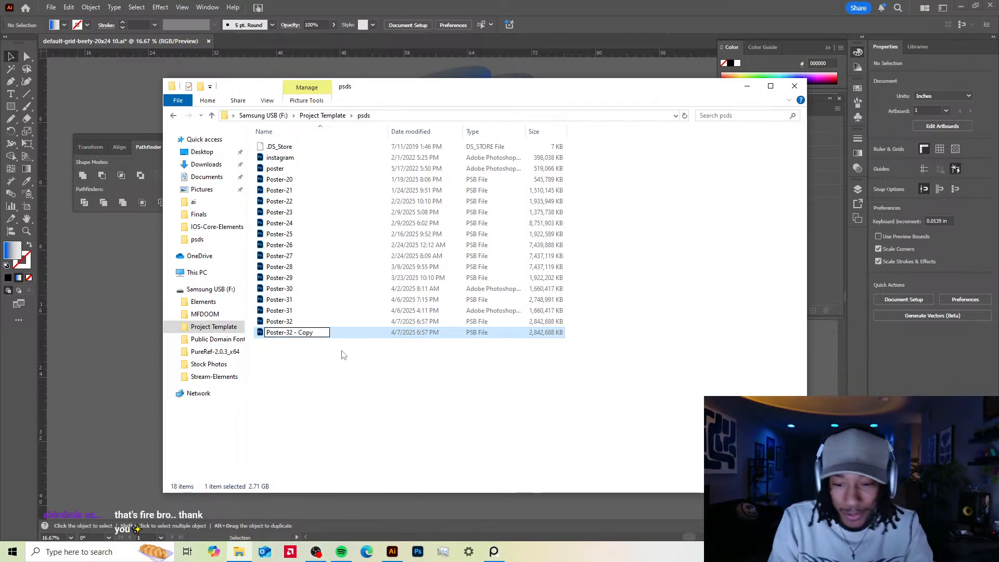
key("BackSpace")
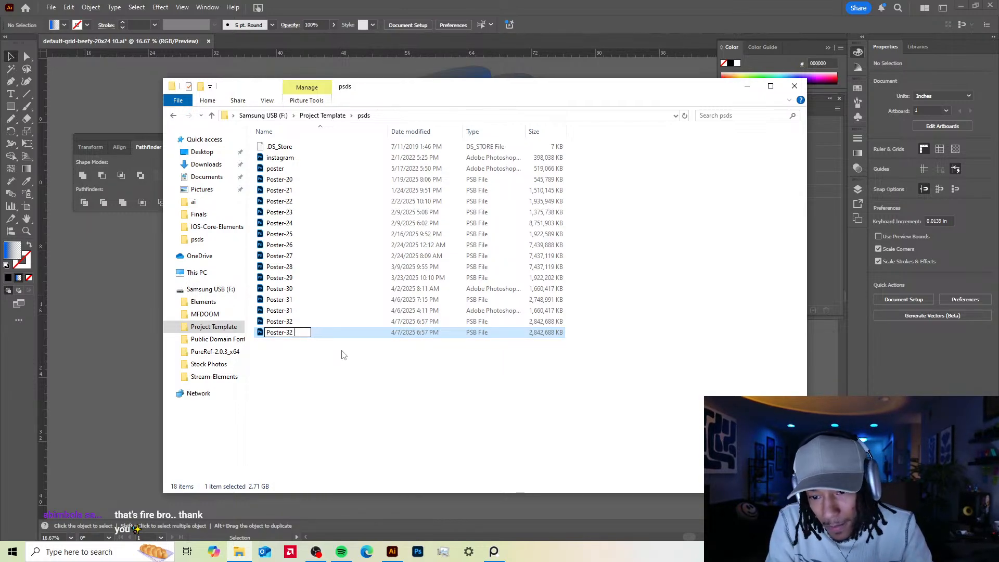
key("Return")
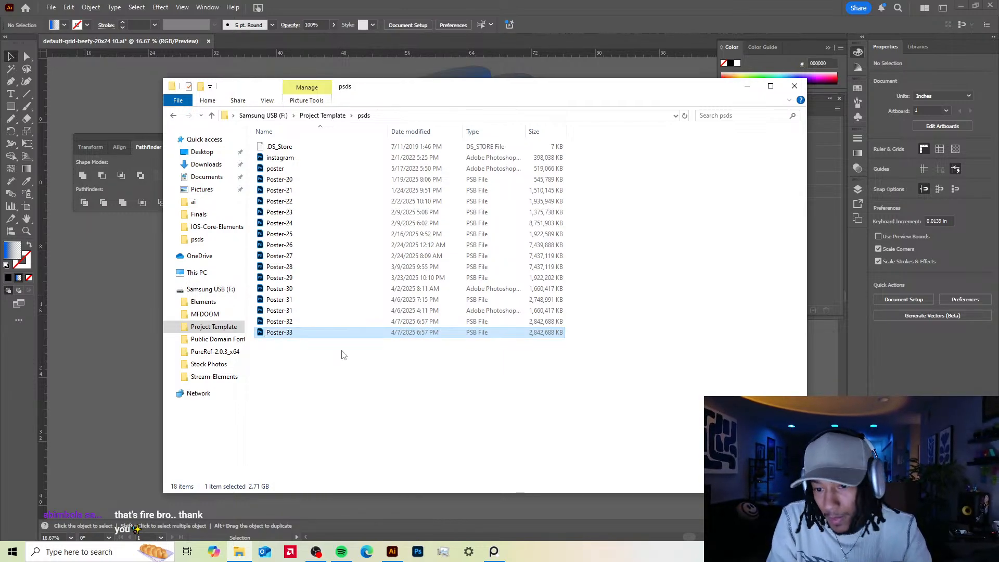
- Open Poster-33 in Photoshop to check its artwork, and quit Photoshop
double_click(316, 332)
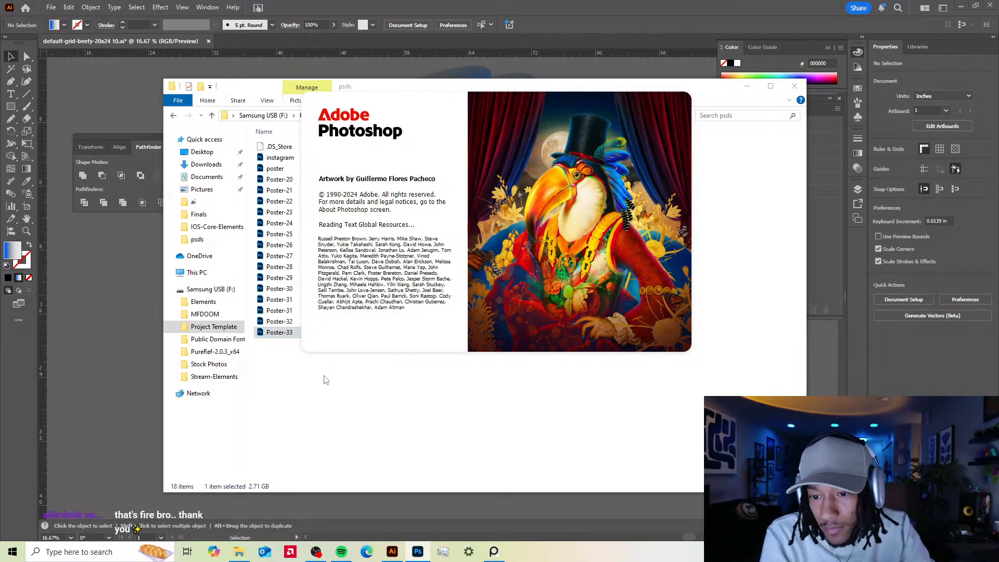
left_click(720, 93)
left_click_drag(686, 89, 839, 122)
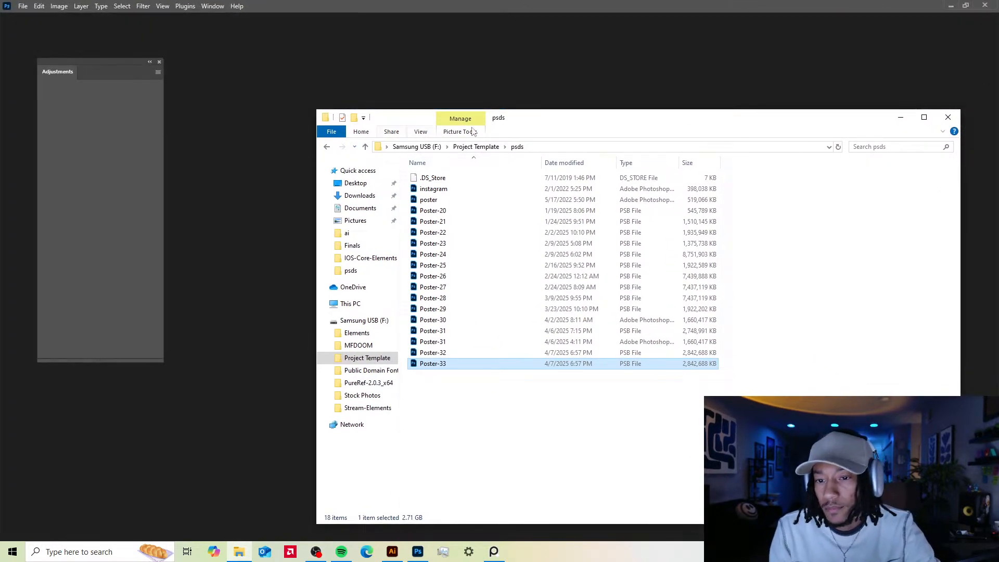
left_click_drag(769, 118, 787, 138)
left_click(775, 99)
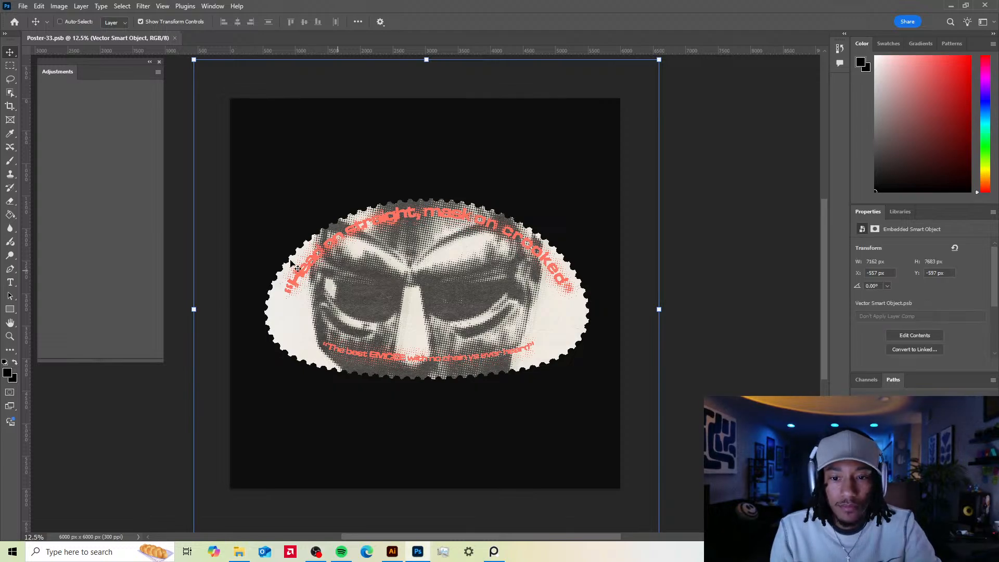
left_click(985, 6)
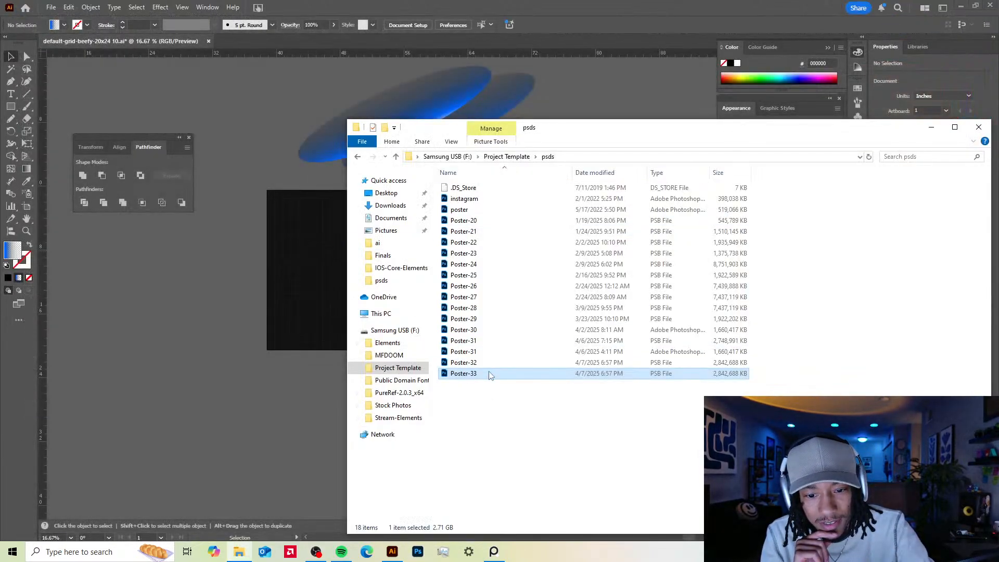
- Permanently delete the Poster-33 file from the psds folder
right_click(489, 375)
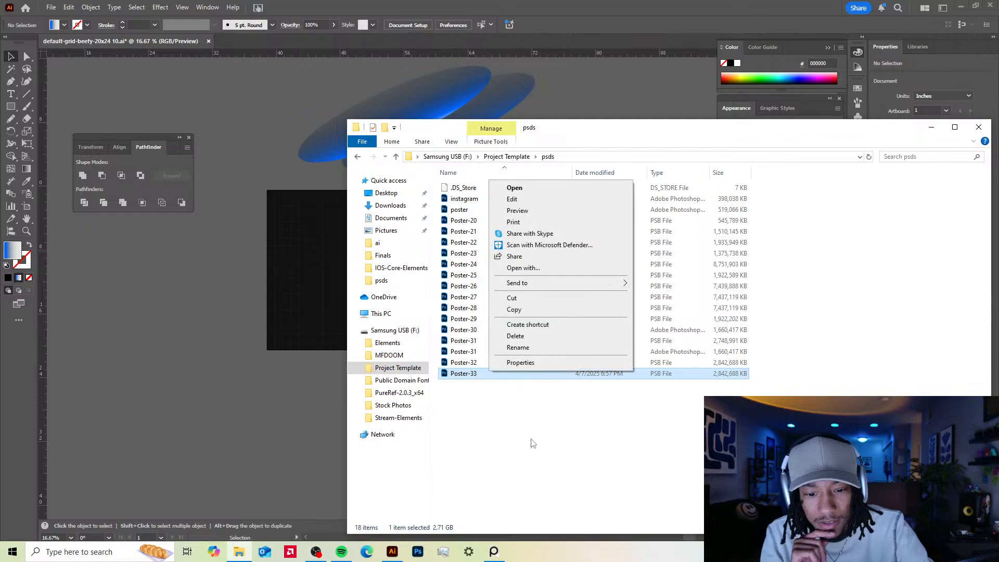
left_click(541, 337)
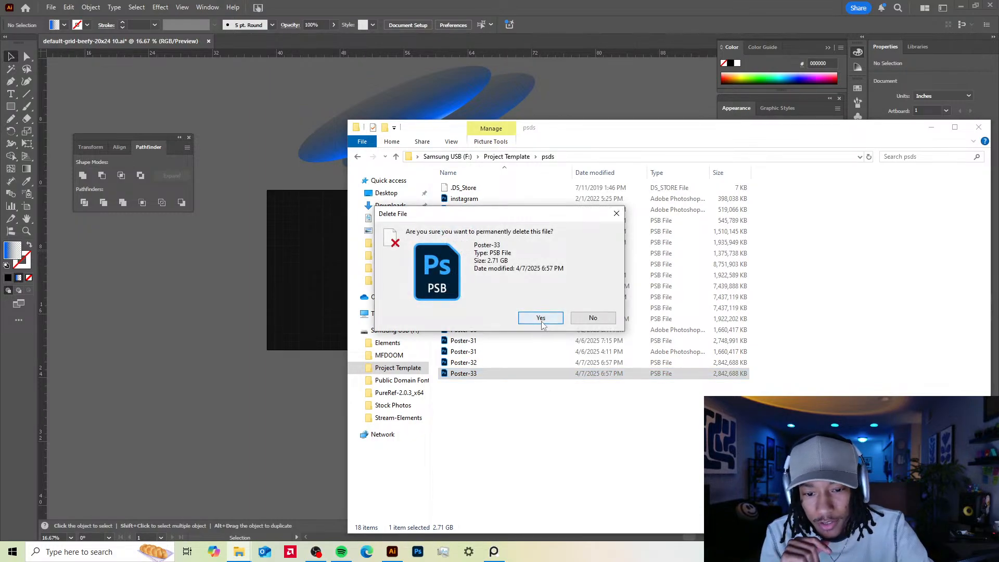
left_click(541, 318)
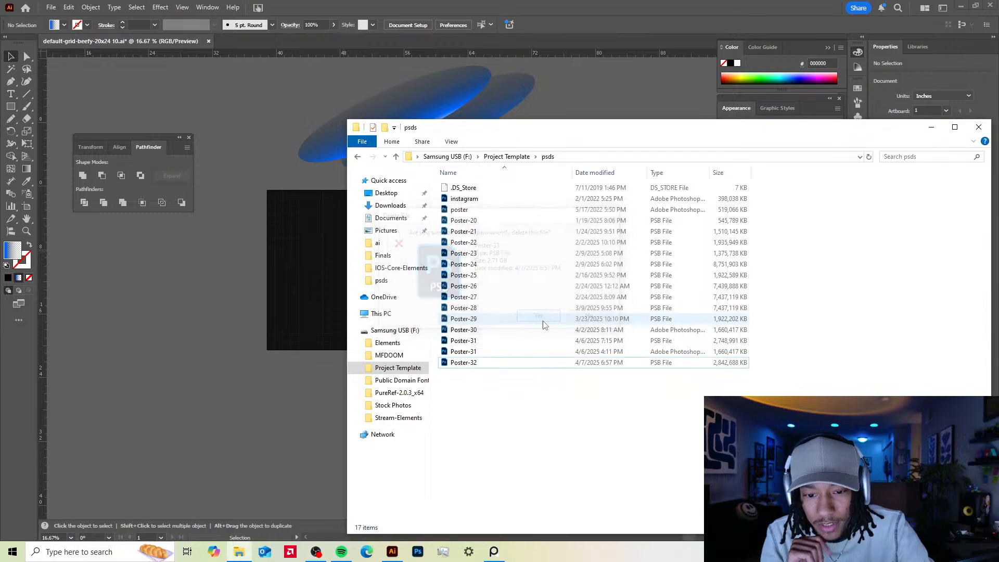
- Duplicate the Poster-30 file within the psds folder
left_click(491, 332)
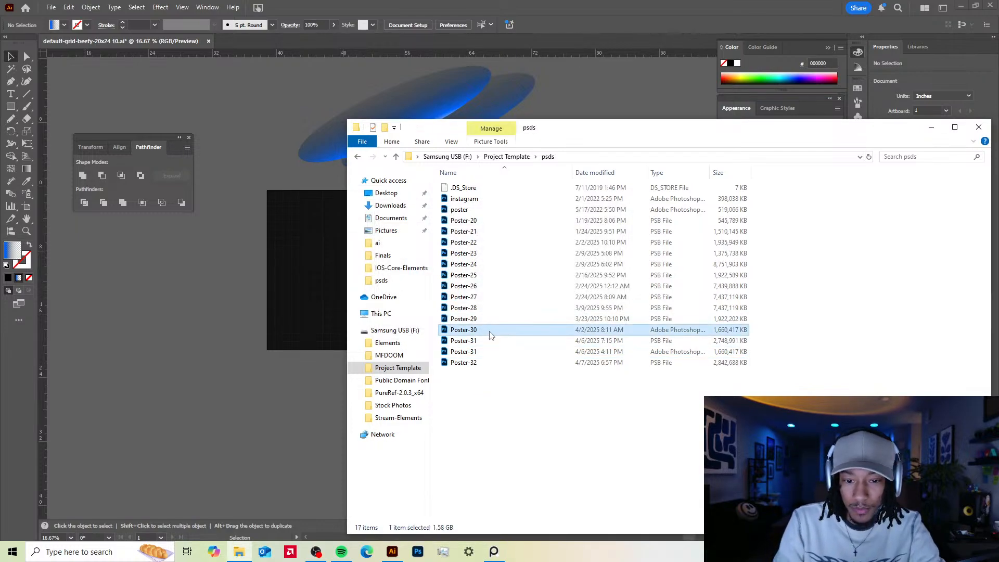
right_click(490, 332)
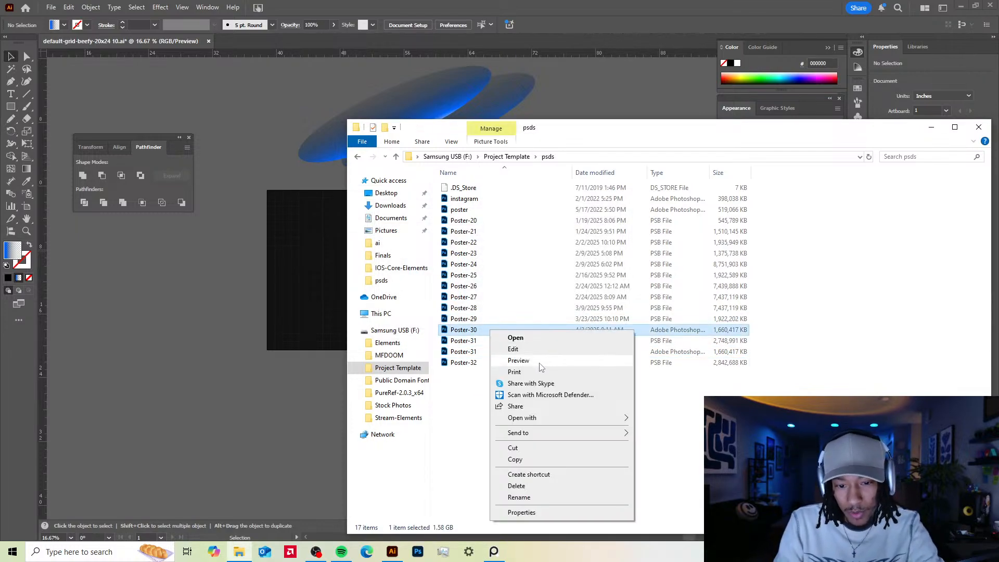
left_click(507, 456)
right_click(487, 416)
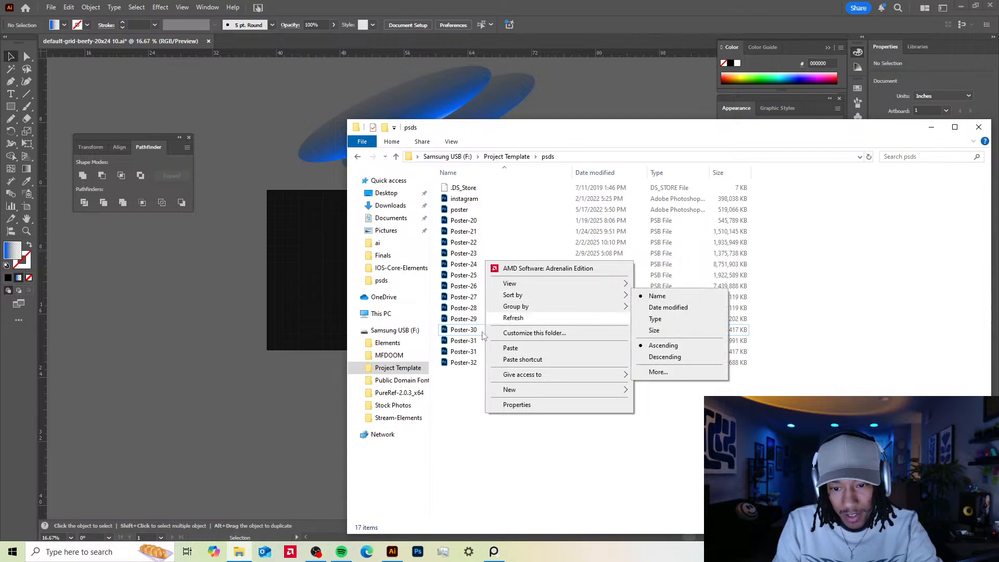
left_click(512, 348)
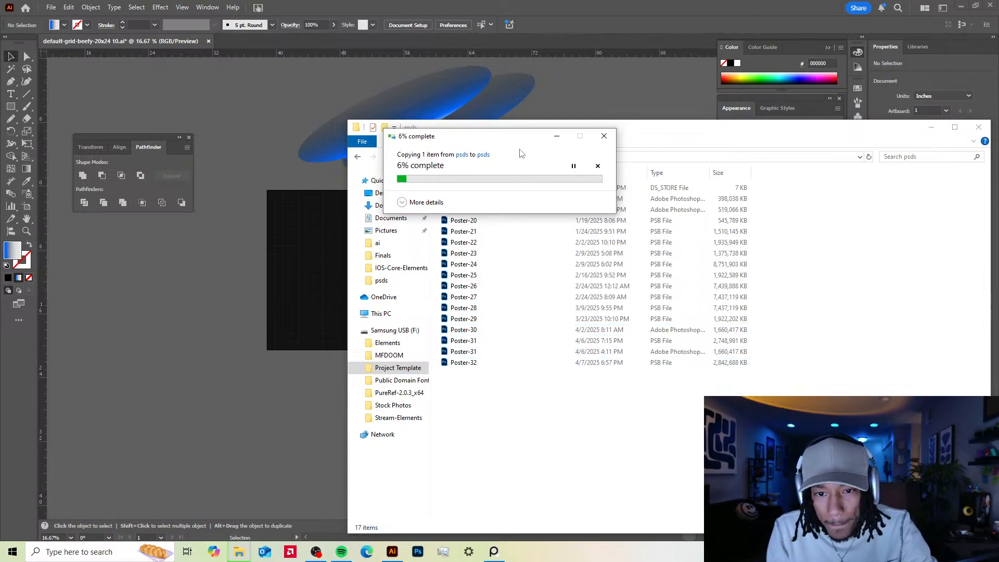
left_click_drag(508, 144, 572, 106)
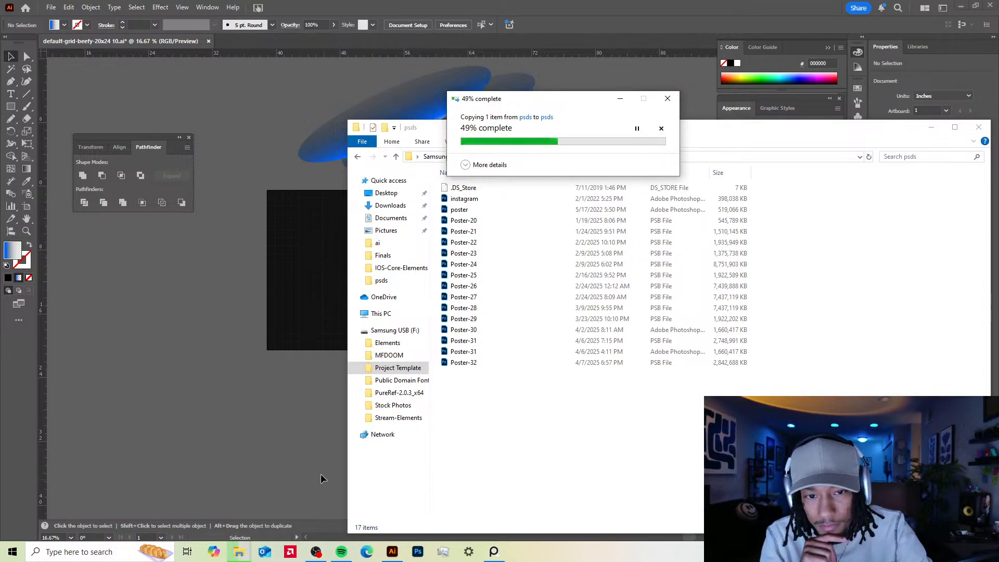
- Return to Illustrator, copy the highlighted streak onto the artboard, and apply an envelope mesh with 1 row and 1 column to the copy
left_click(292, 197)
left_click_drag(399, 117, 364, 270)
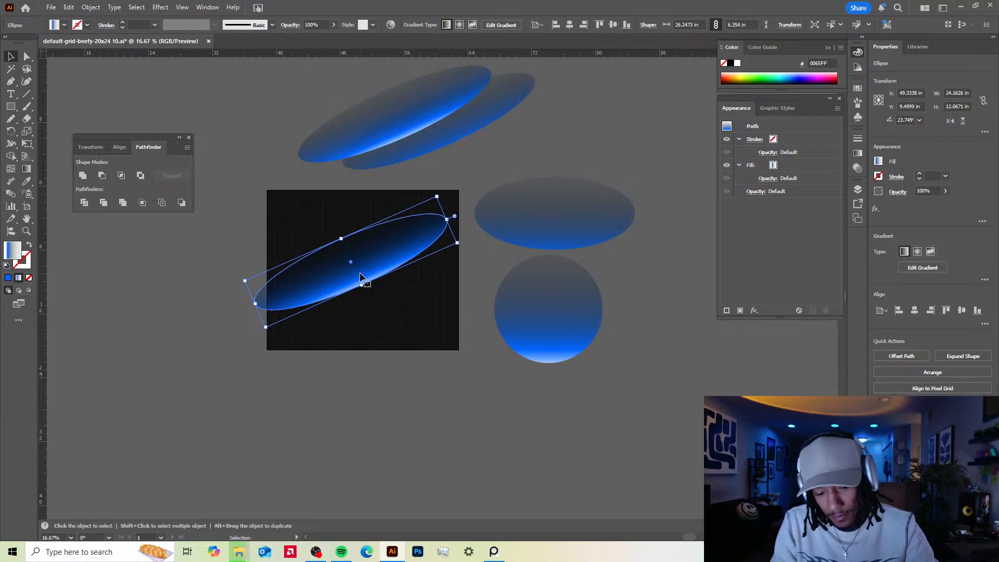
key("ctrl+alt+m")
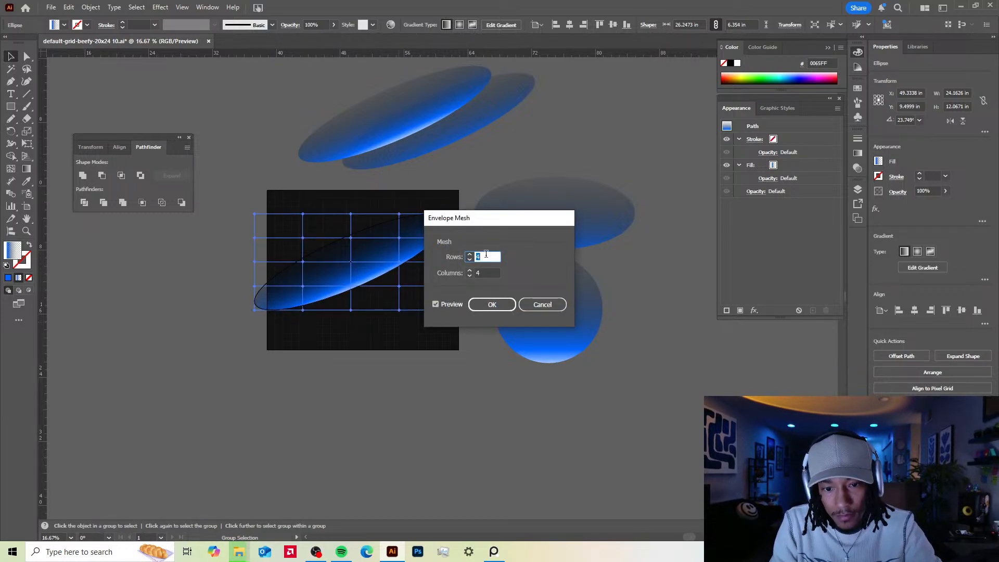
left_click(469, 259)
left_click(469, 260)
left_click(470, 259)
left_click(469, 276)
left_click(470, 275)
left_click(469, 275)
left_click(502, 306)
- Distort the streak copy into a folded, crossing shape through its mesh points and handles, and position the warped envelope over the artboard's right side
key("a")
left_click_drag(448, 214, 199, 418)
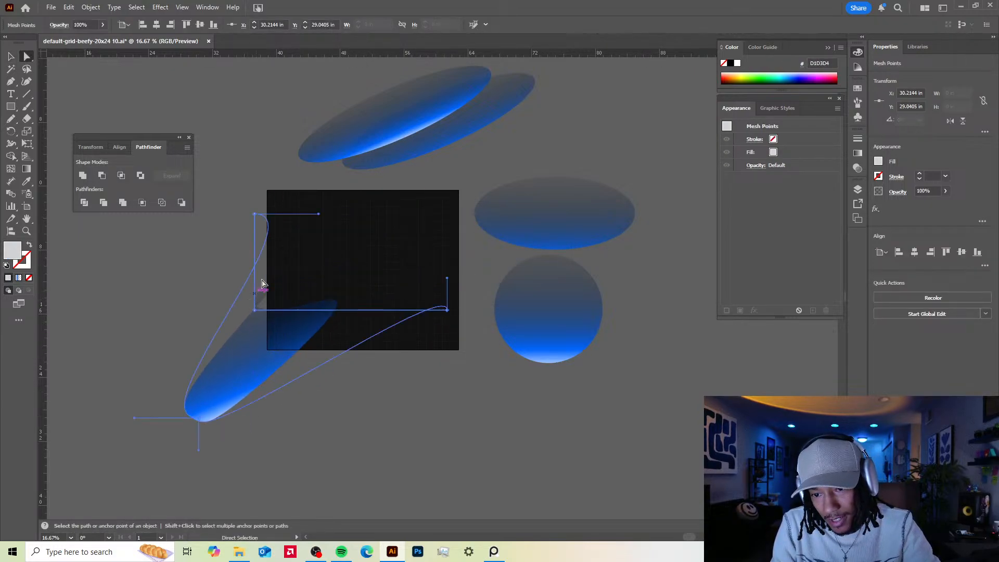
left_click_drag(260, 311, 124, 401)
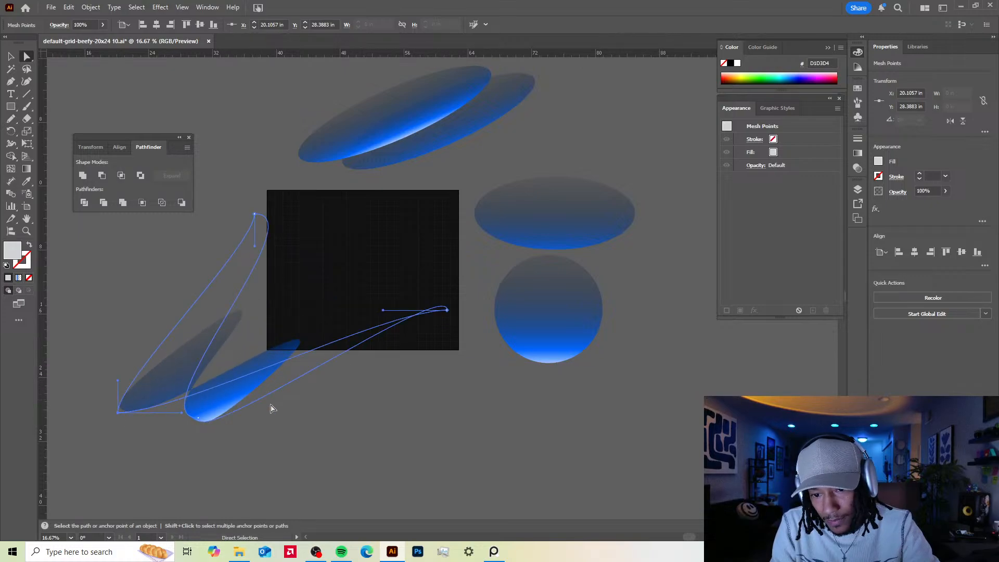
left_click_drag(200, 418, 158, 434)
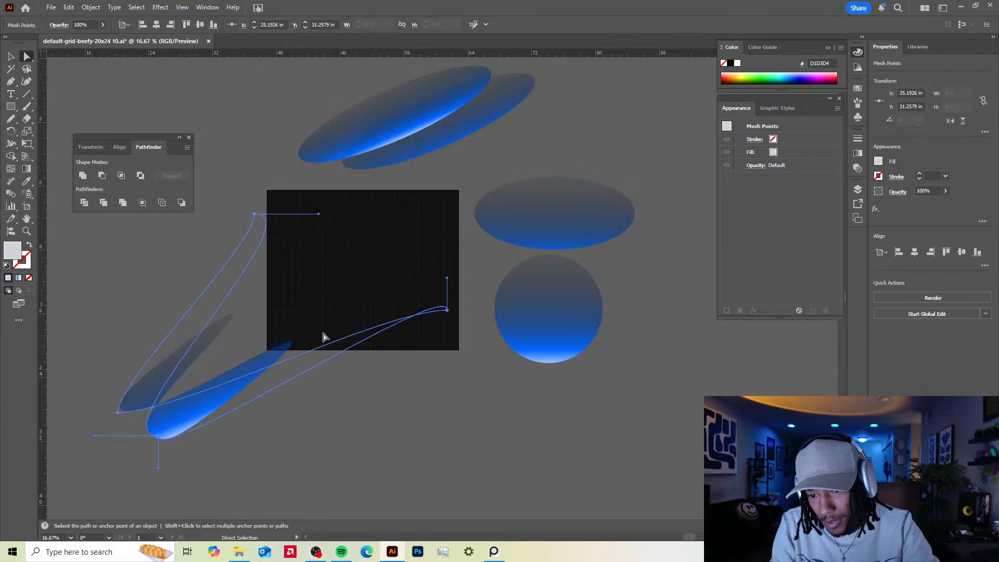
left_click_drag(447, 278, 319, 432)
left_click_drag(221, 416, 450, 283)
mouse_move(450, 283)
left_mouse_down()
mouse_move(462, 266)
mouse_move(442, 267)
left_mouse_up()
key("super")
key("super")
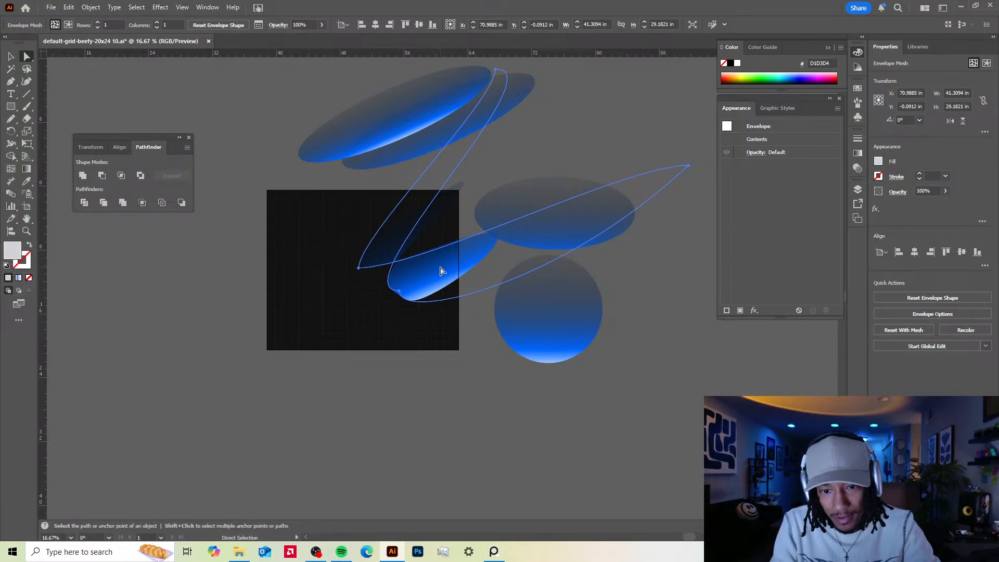
left_click_drag(440, 269, 436, 297)
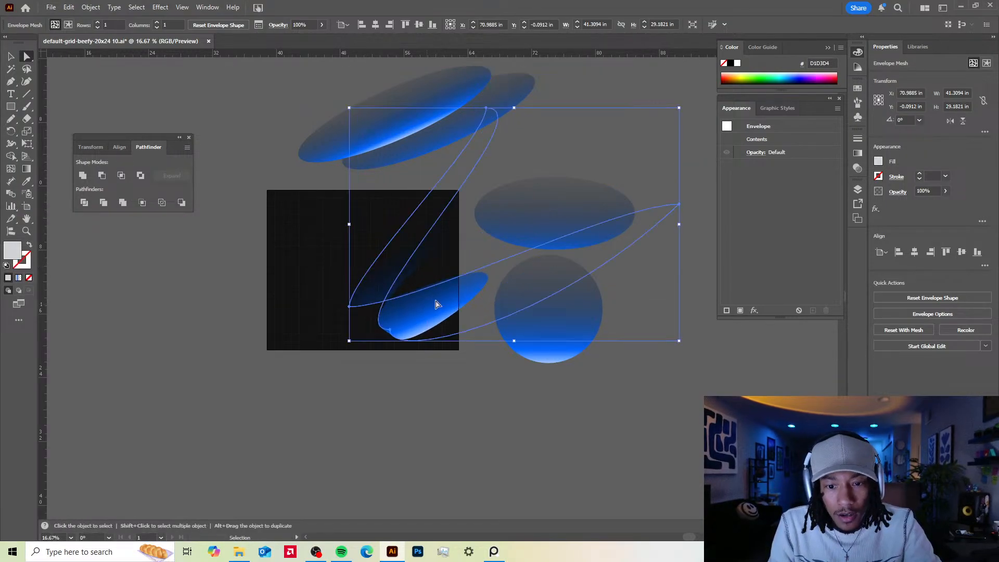
- Undo the mesh distortion, the envelope mesh and the streak copy on the artboard
key("ctrl+z")
key("ctrl+z")
key("ctrl+z")
key("ctrl+z")
key("ctrl+z")
key("ctrl+z")
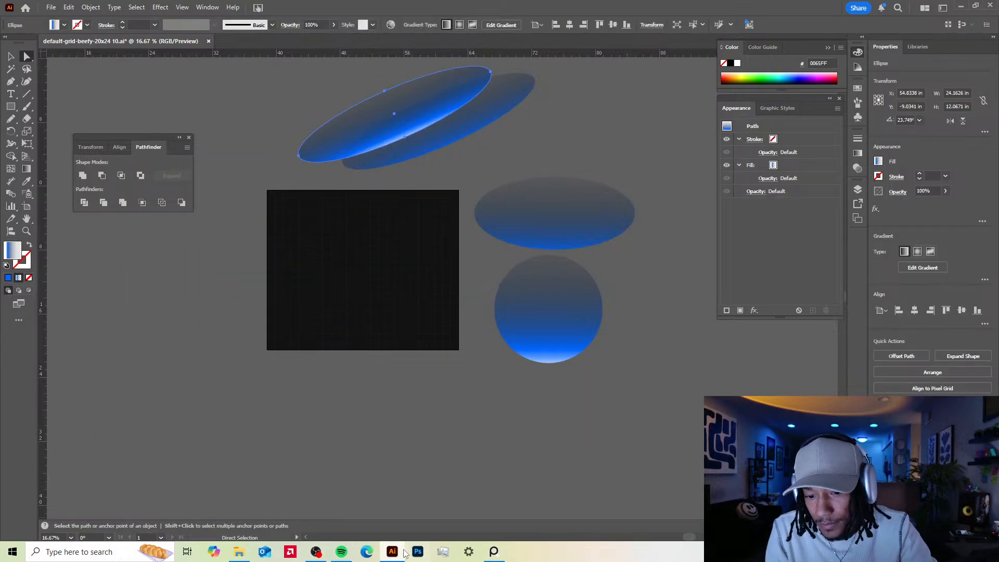
- Rename the Poster-30 copy in the psds folder as Poster-33 and open it in Photoshop
left_click(239, 552)
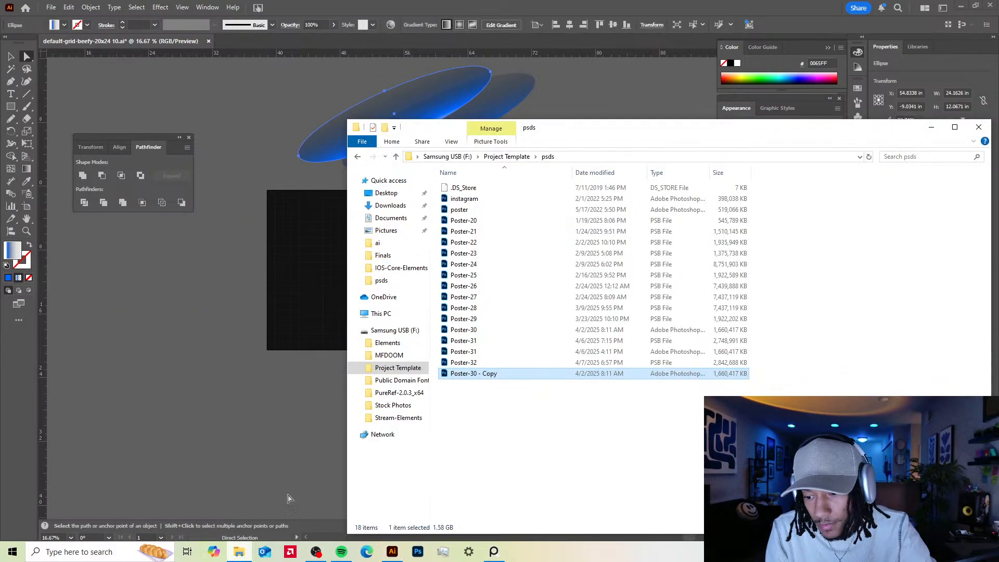
right_click(489, 374)
left_click(483, 374)
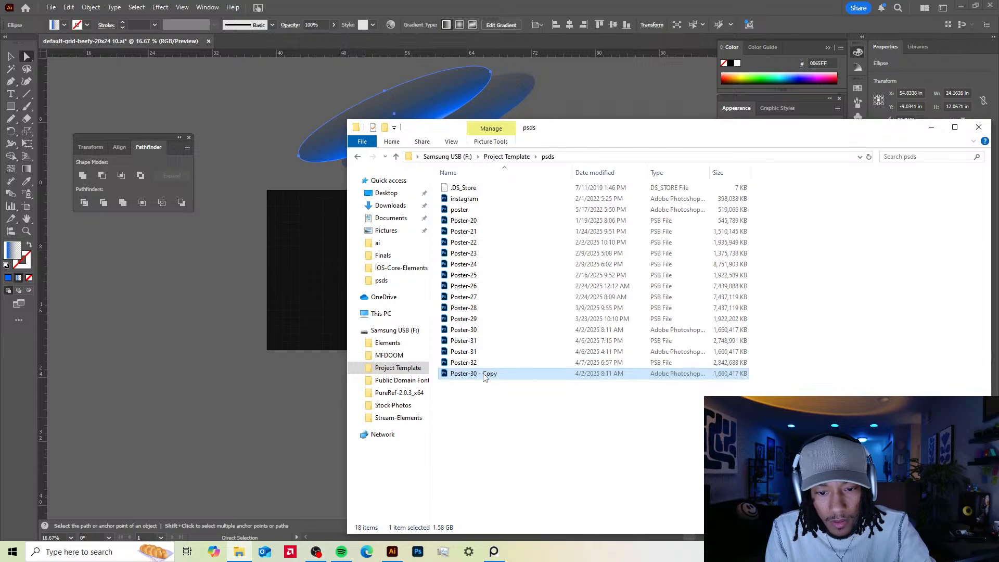
left_click(496, 373)
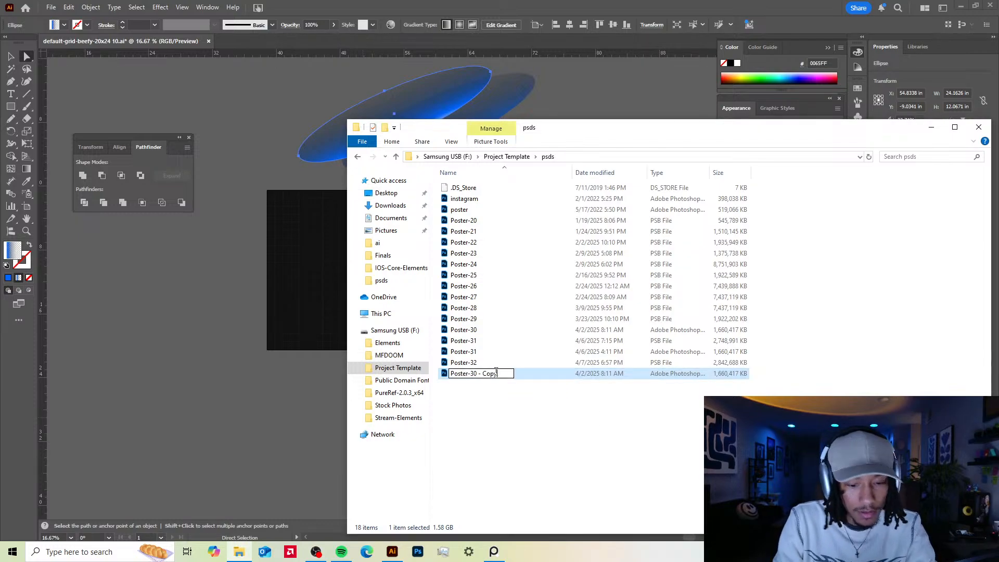
key("BackSpace")
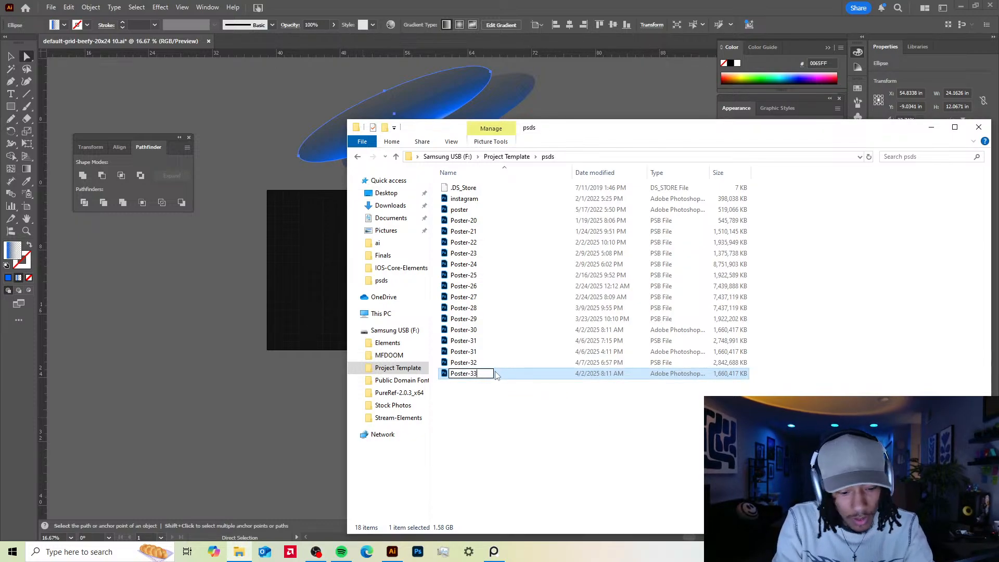
key("Return")
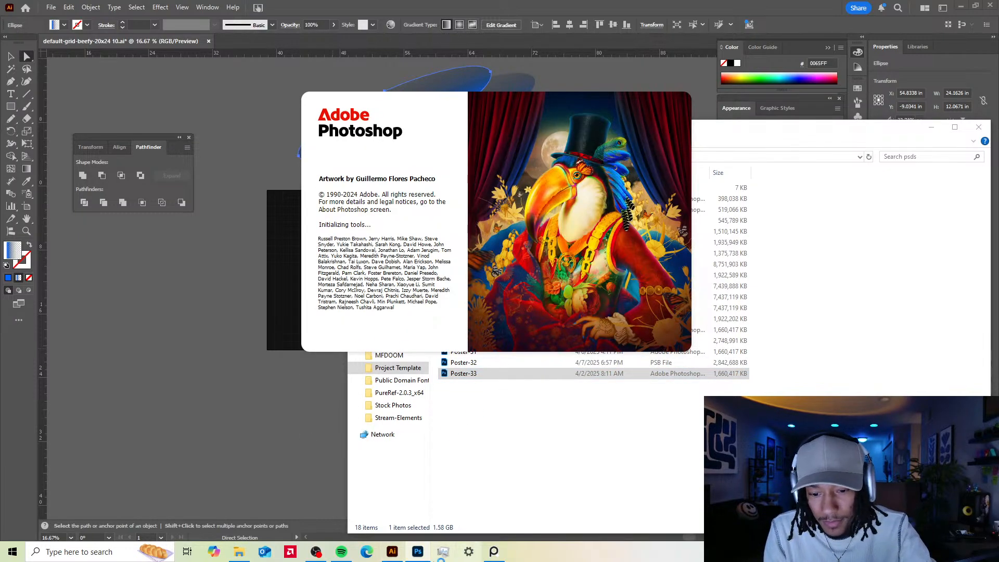
mouse_move(393, 554)
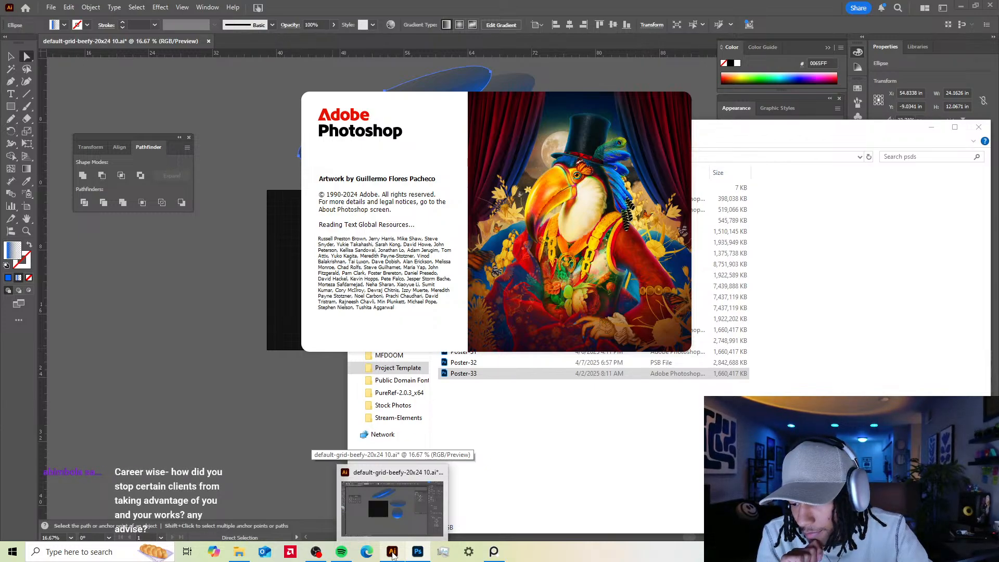
left_click(391, 532)
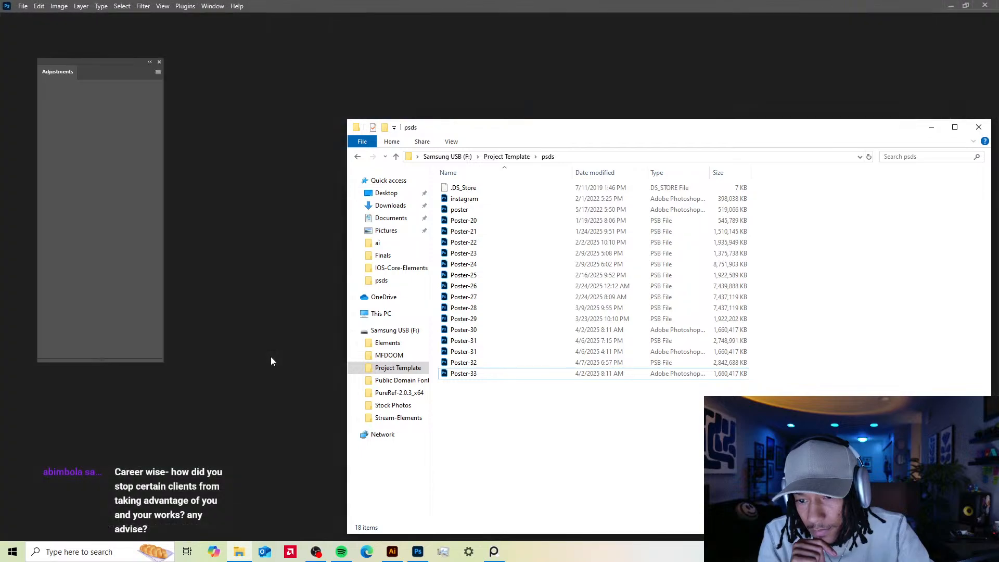
left_click(270, 361)
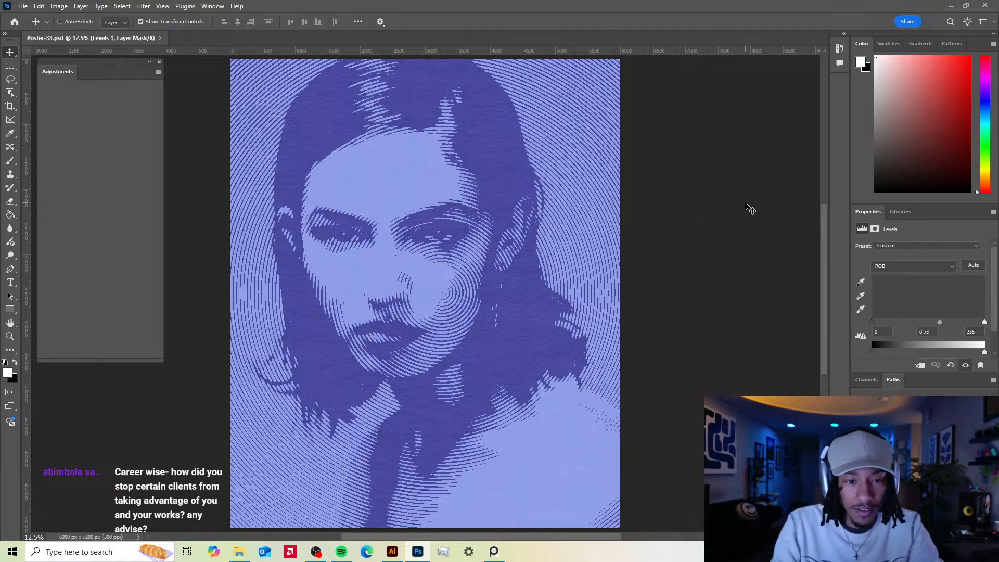
- Show the document's layer list and delete the reference photo layer and the Threshold 1 adjustment
left_click(218, 6)
left_click(233, 241)
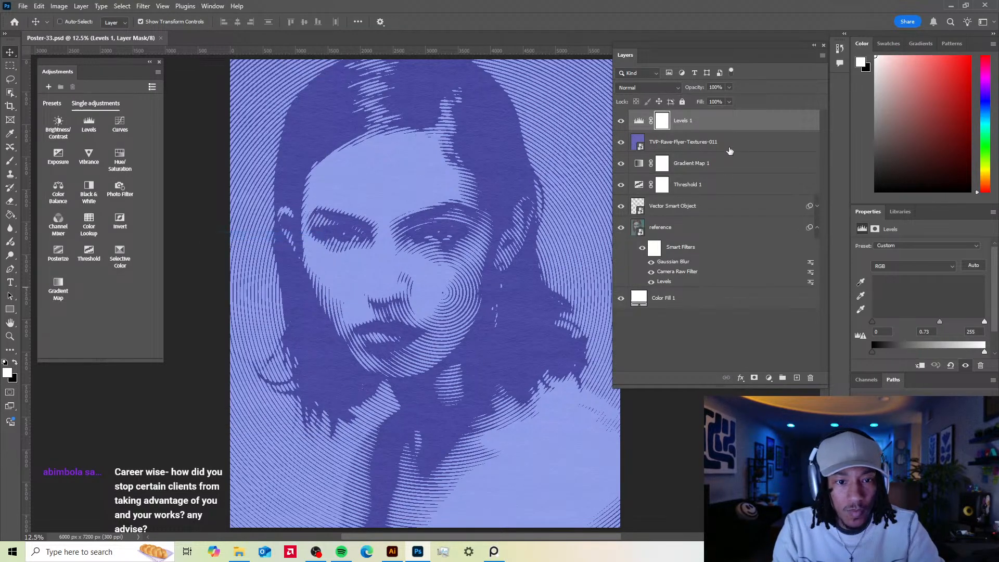
left_click(816, 229)
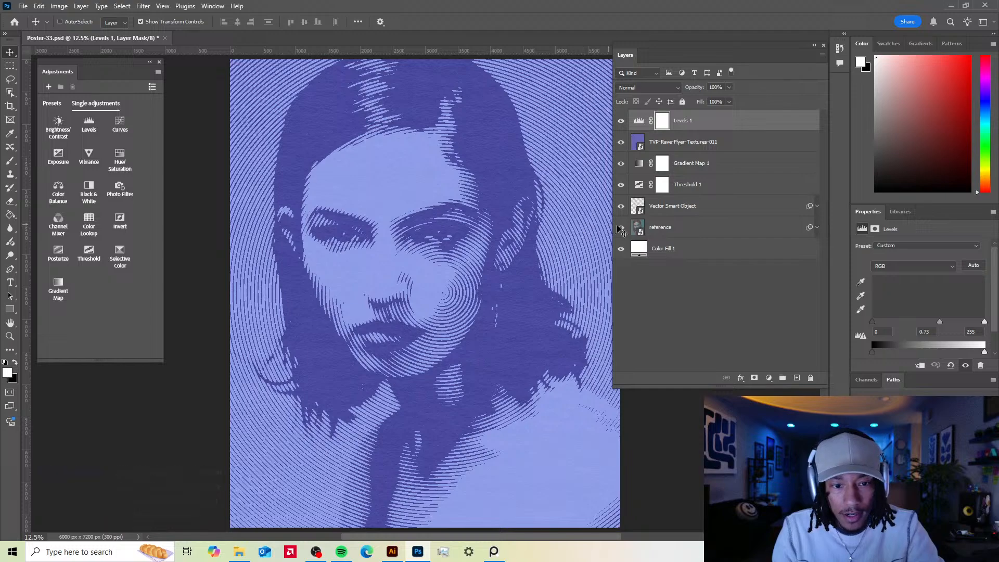
left_click(620, 227)
left_click(621, 121)
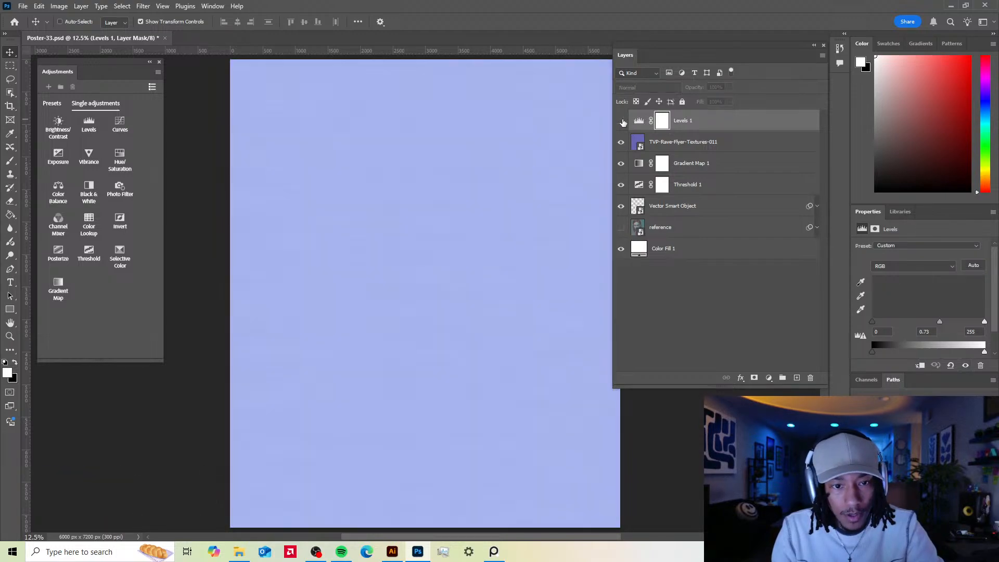
left_click(621, 121)
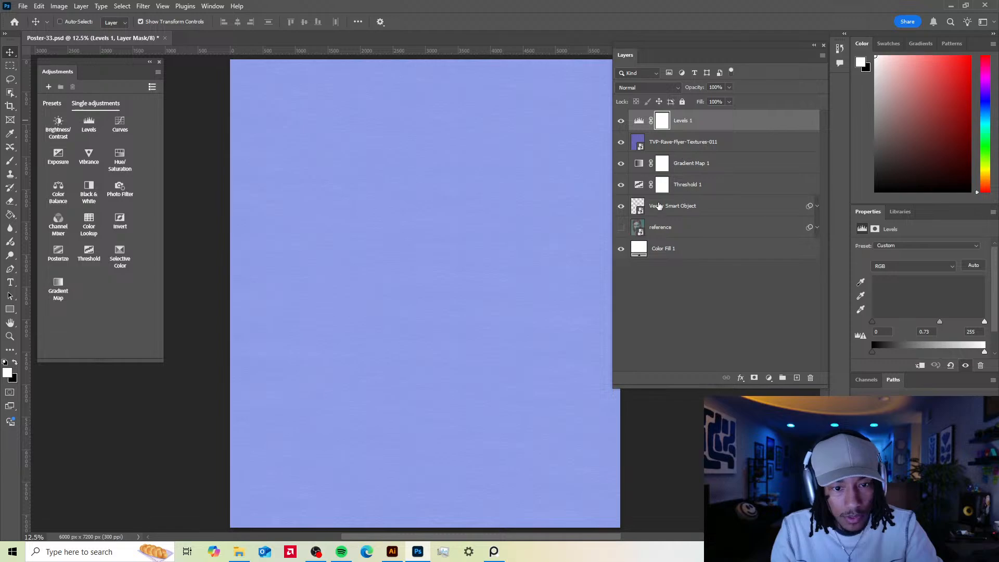
left_click(663, 230)
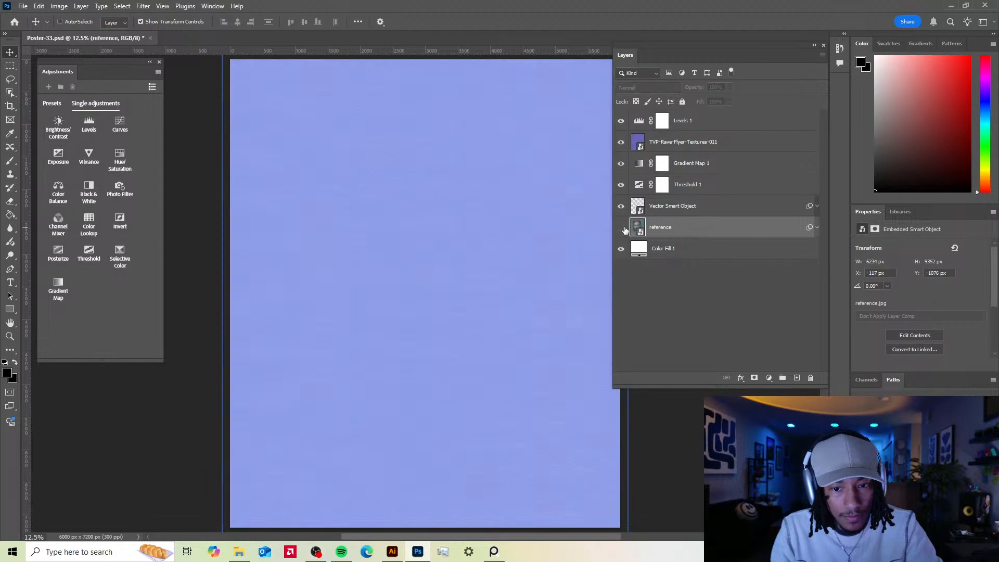
left_click_drag(693, 224, 812, 378)
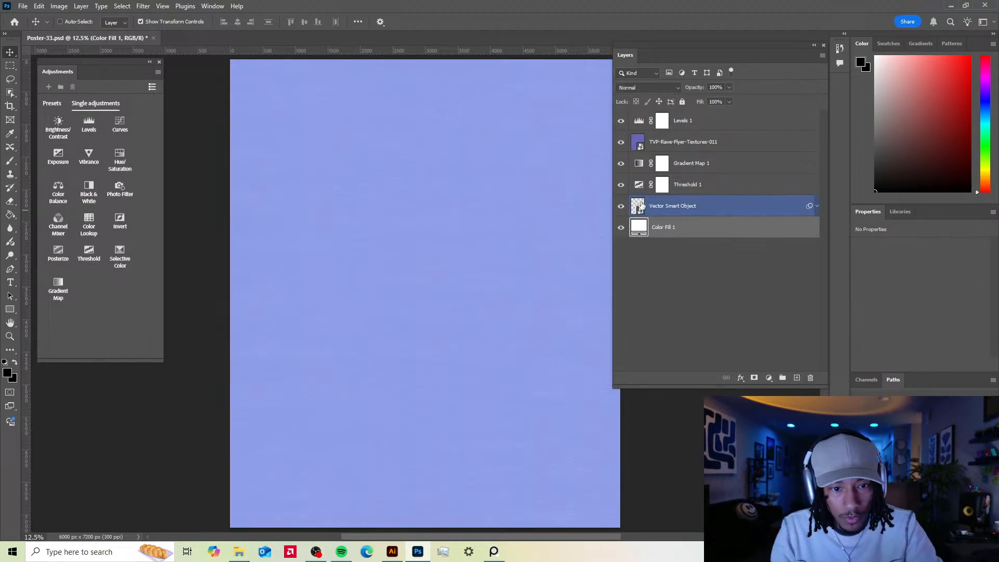
left_click_drag(709, 186, 810, 377)
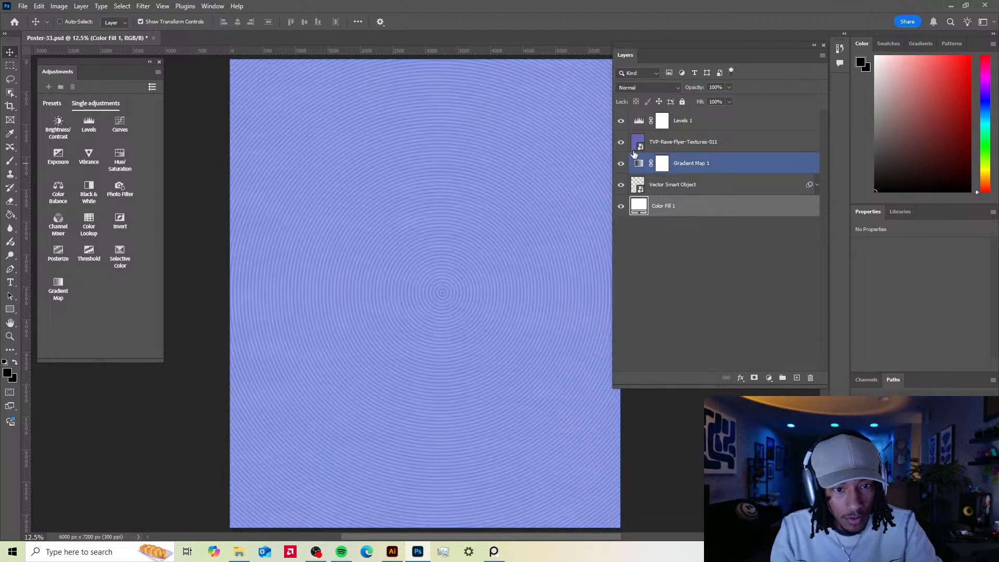
- Hide the Gradient Map 1 and Vector Smart Object layers
left_click(621, 164)
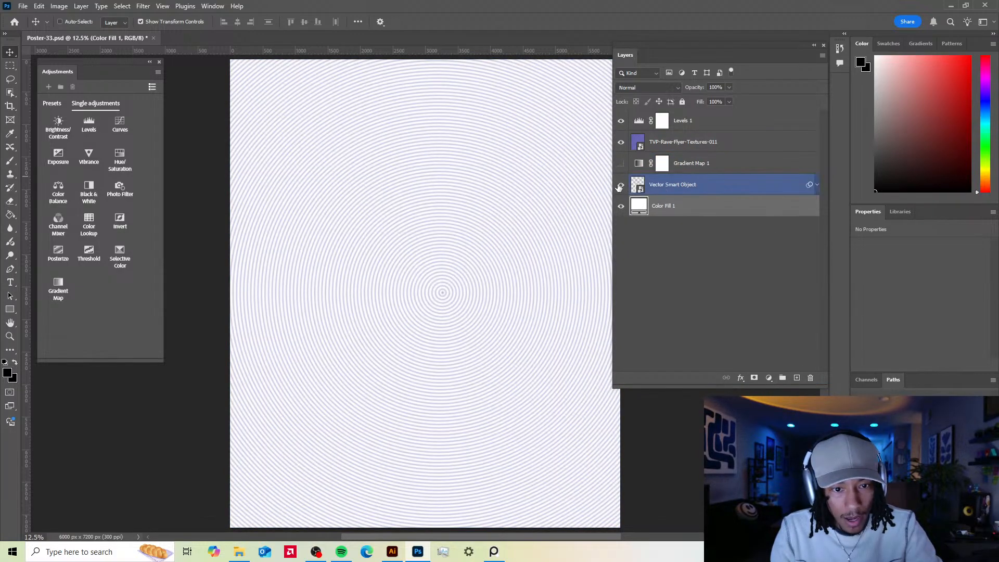
left_click(621, 185)
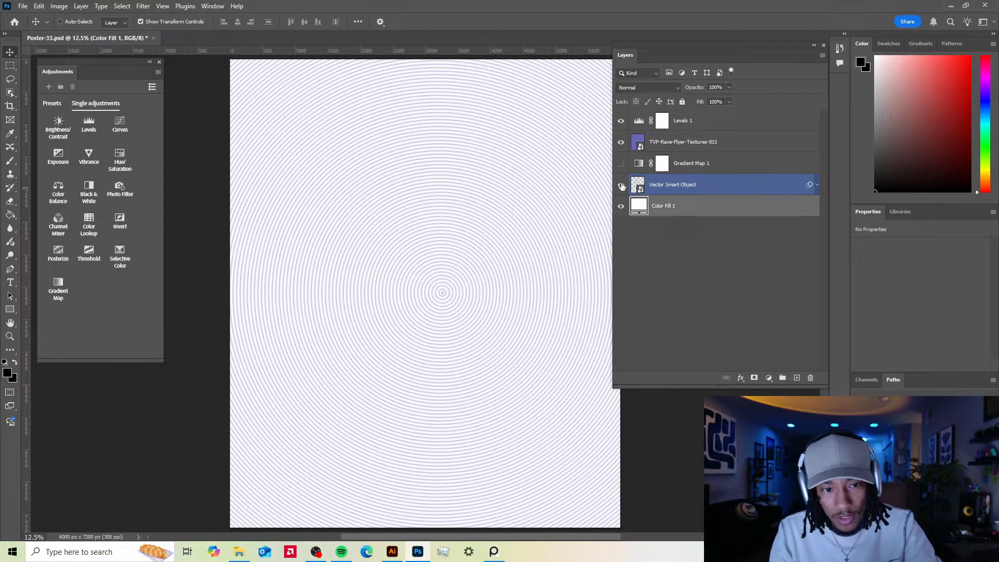
left_click(621, 185)
left_click(654, 124)
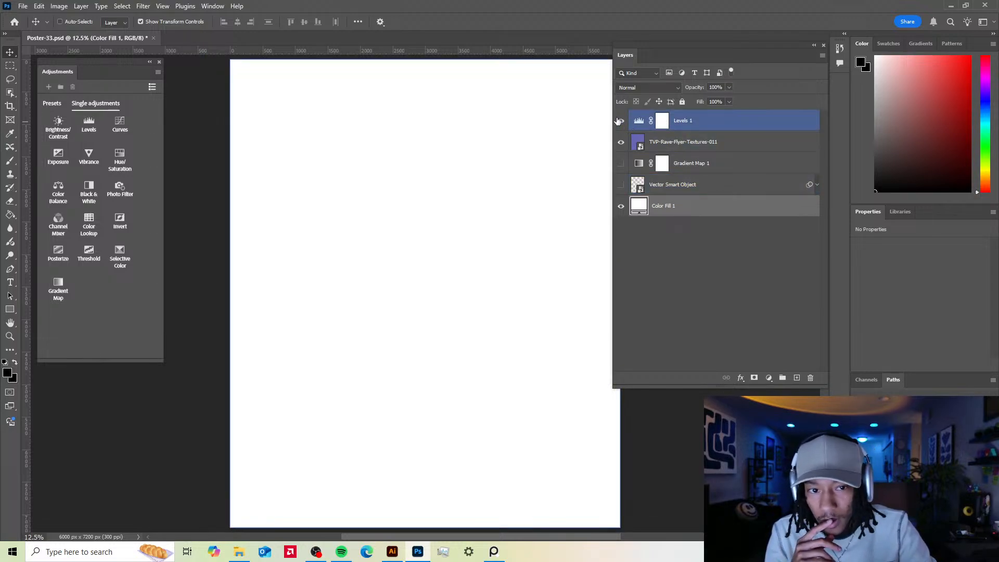
- Desaturate the TVP-Rave-Flyer-Textures-011 layer with a Hue/Saturation adjustment at saturation -100
left_click(726, 150)
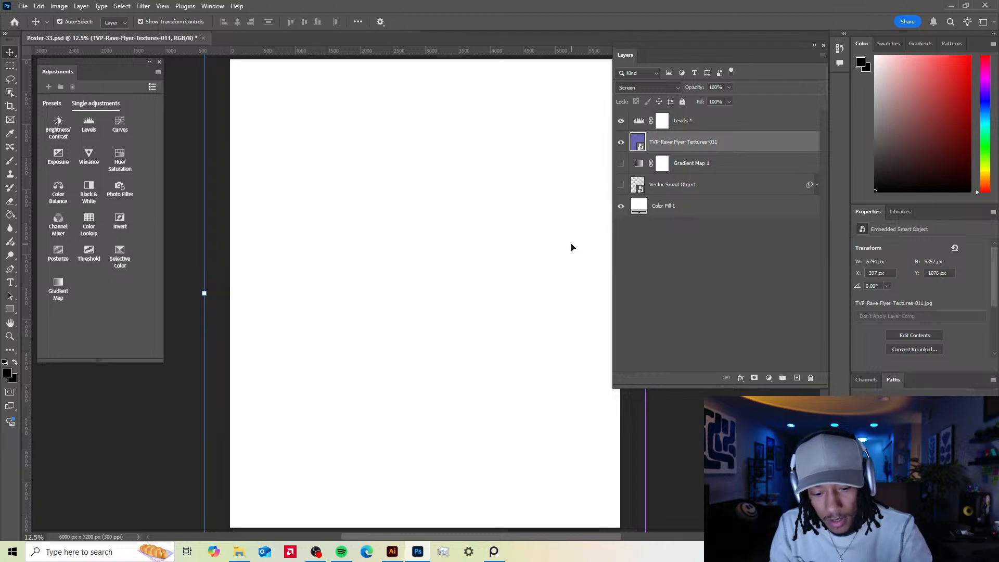
key("ctrl+u")
left_click_drag(471, 207, 379, 208)
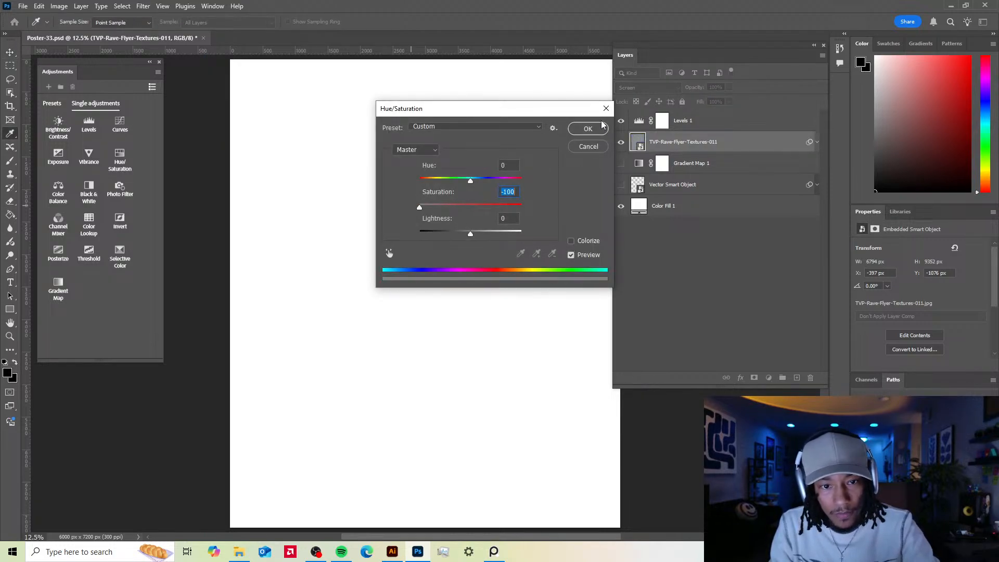
left_click(588, 129)
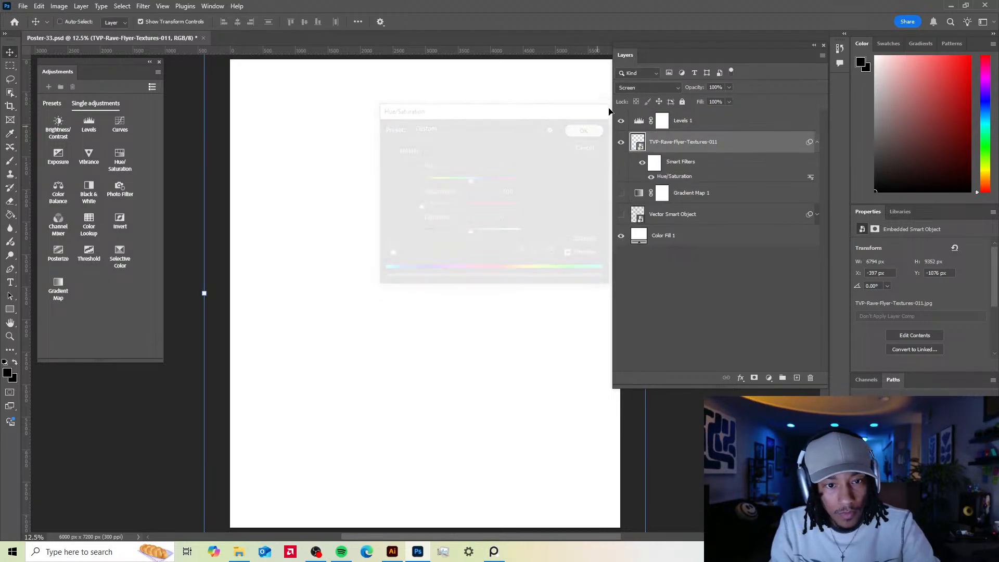
left_click(816, 143)
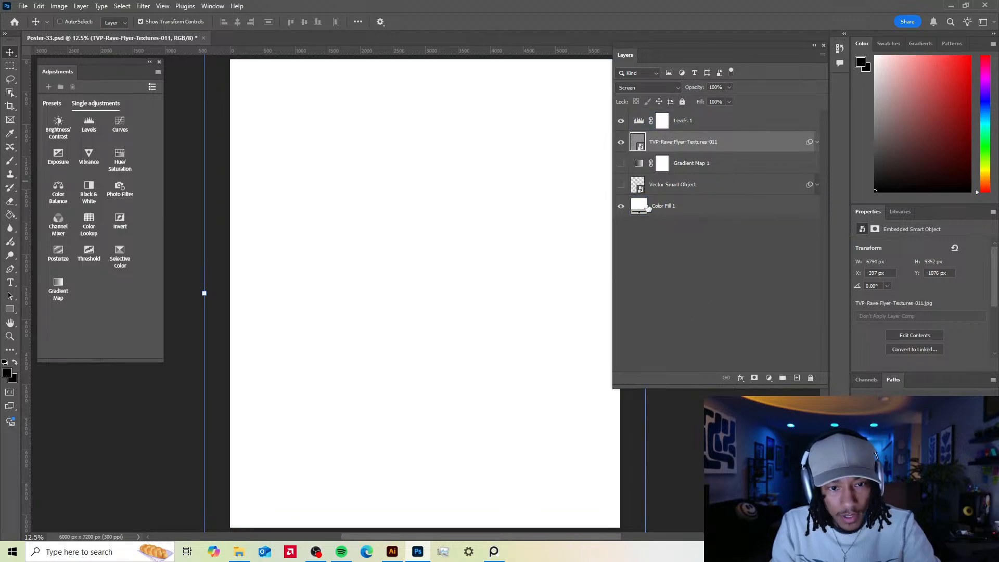
- Change the Color Fill 1 background layer to black (000000)
left_click(726, 213)
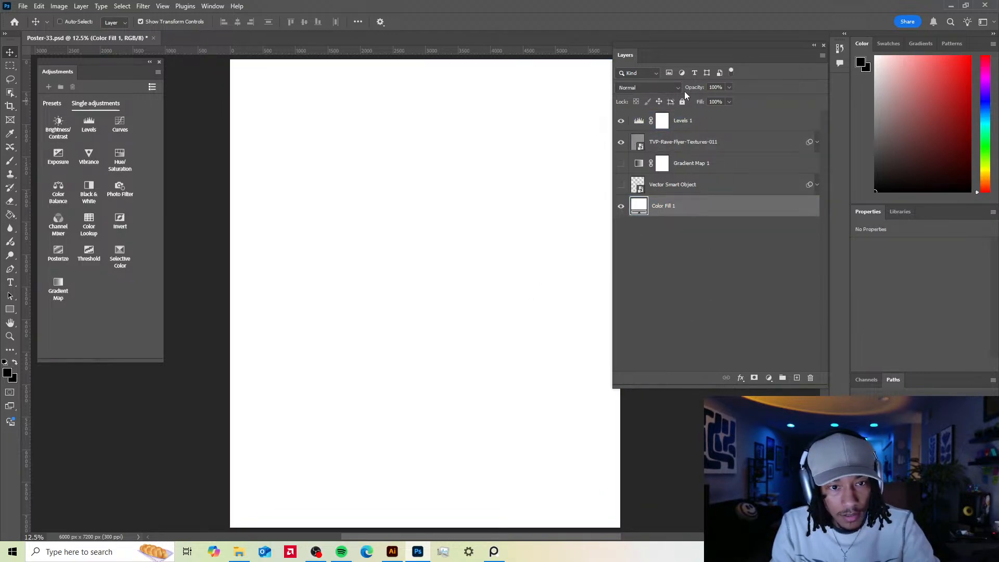
double_click(637, 203)
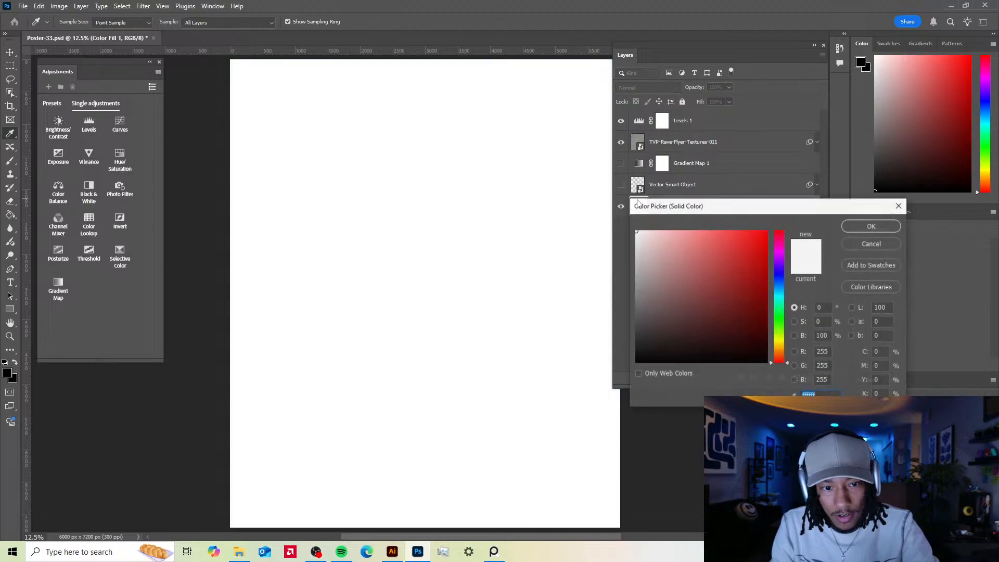
left_click_drag(673, 342, 635, 362)
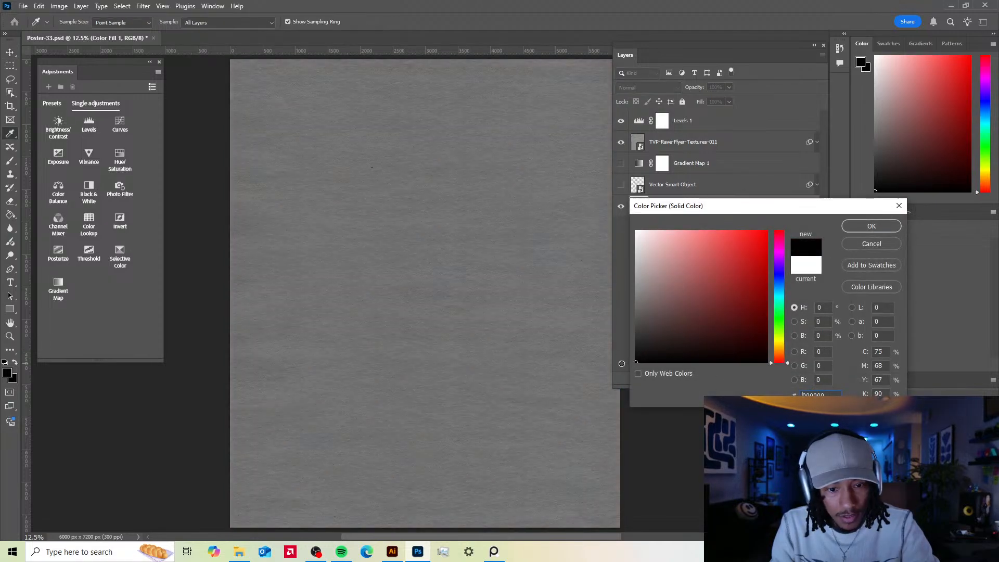
left_click(880, 223)
- Set the TVP-Rave-Flyer-Textures-011 layer's fill to 29% and hide that texture layer
left_click(698, 145)
left_click(729, 101)
left_click_drag(722, 114, 695, 113)
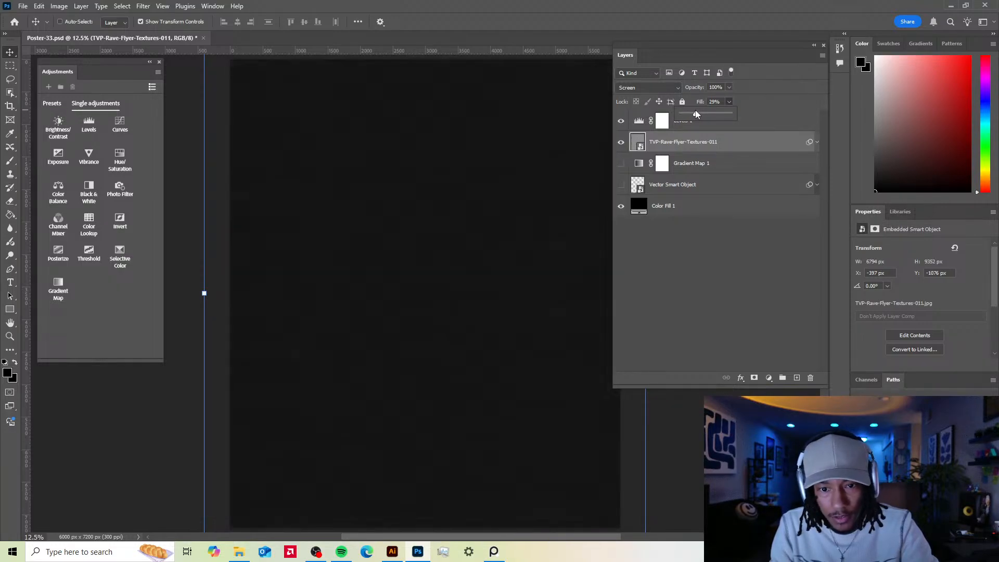
left_click(817, 143)
left_click(817, 142)
left_click(621, 142)
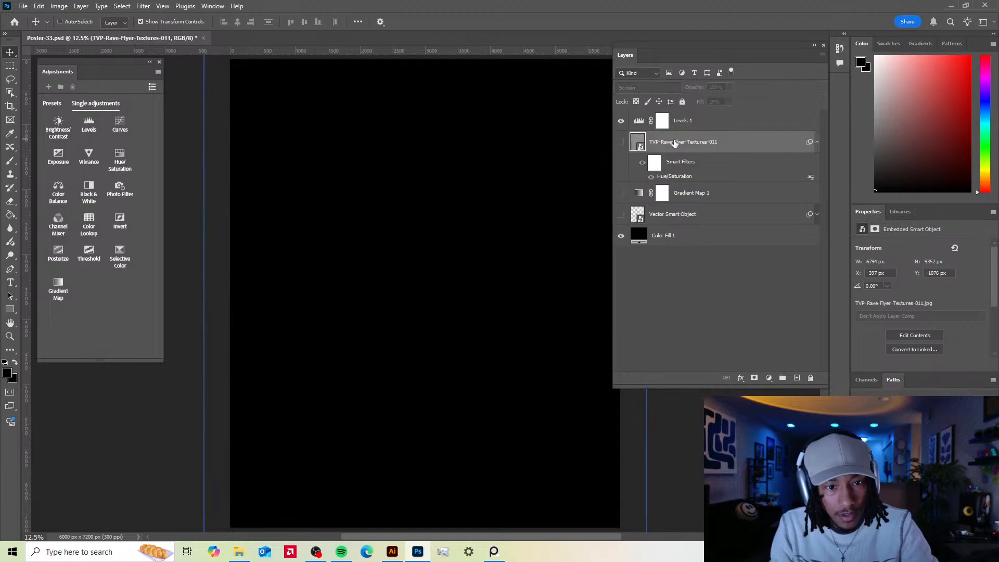
left_click(817, 143)
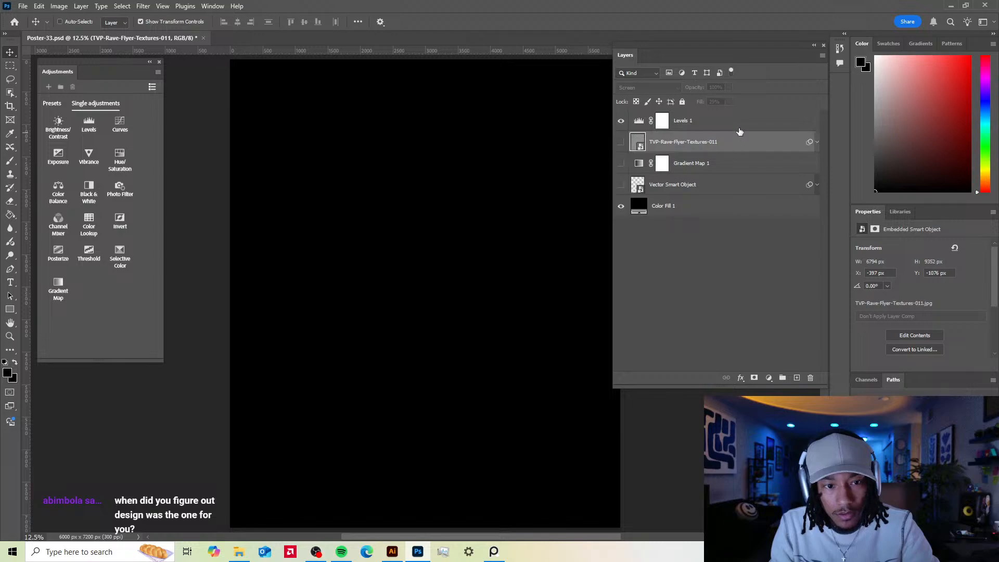
- Rotate the whole canvas 90° clockwise to give the poster a landscape orientation
left_click(59, 6)
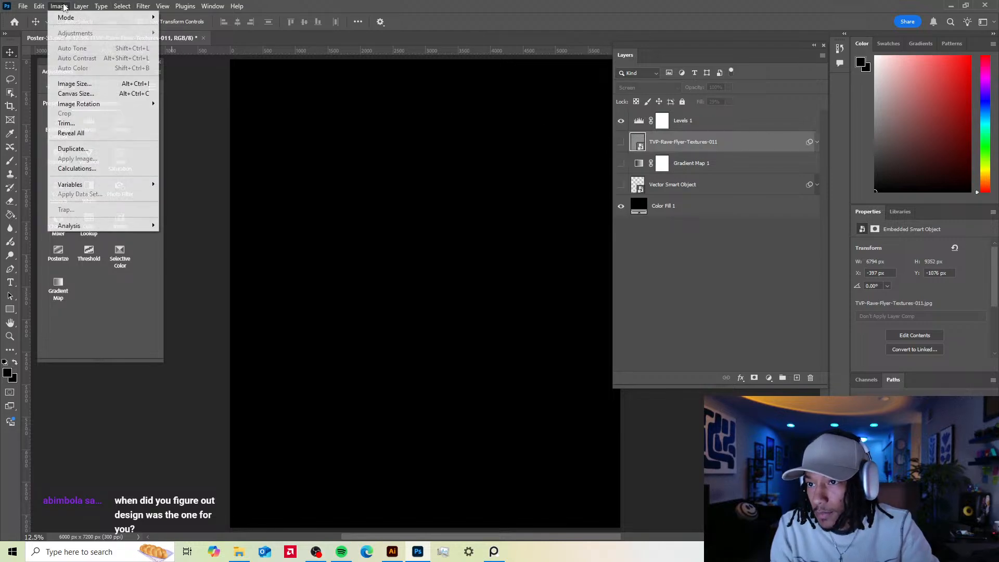
mouse_move(111, 106)
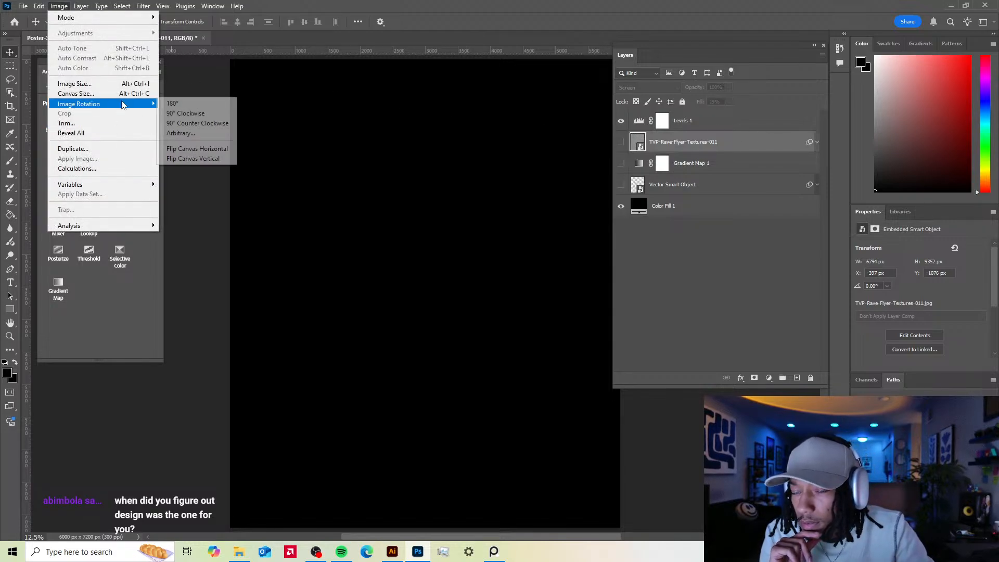
left_click(222, 109)
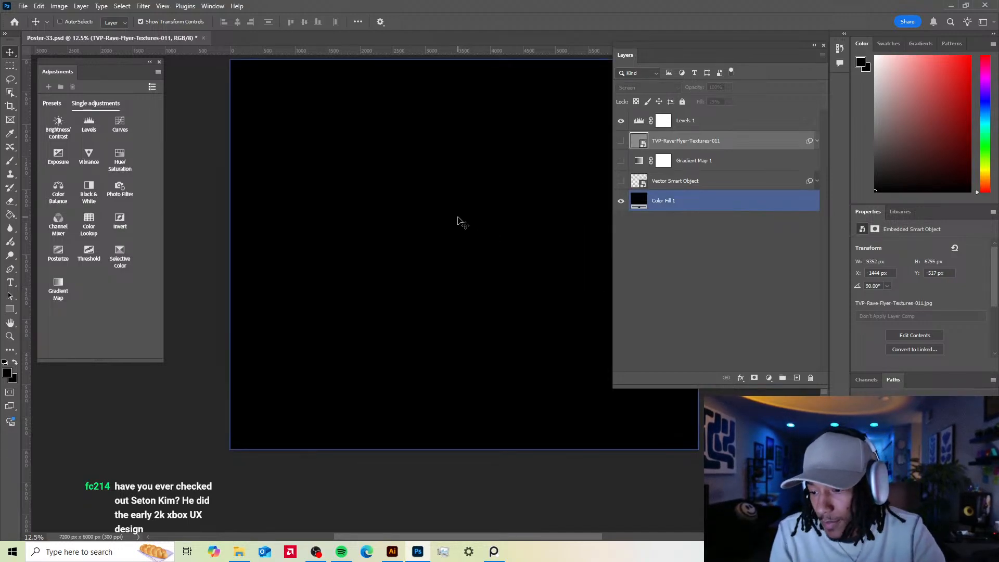
left_click_drag(477, 132, 467, 157)
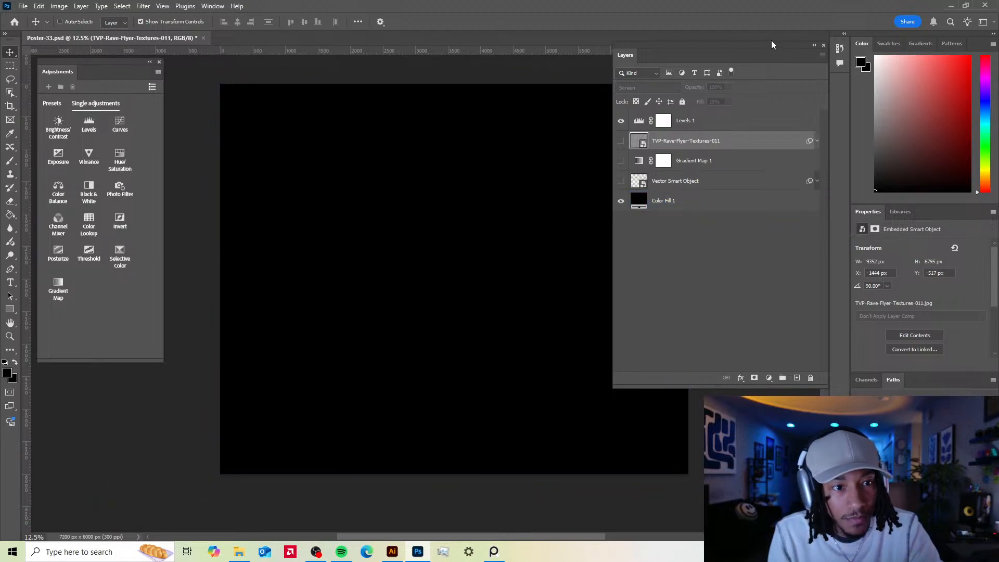
left_click_drag(691, 44, 682, 19)
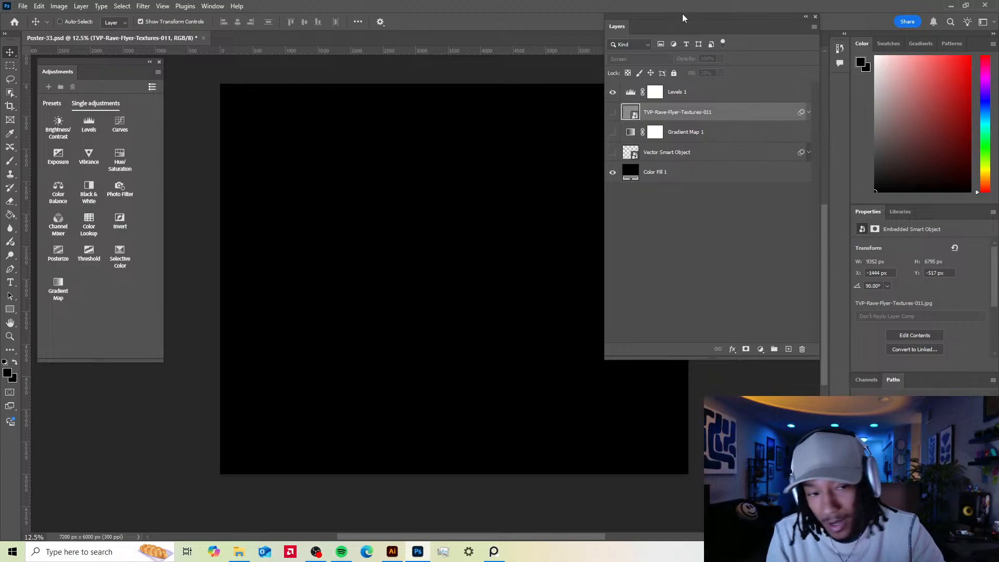
left_click_drag(685, 11, 685, 58)
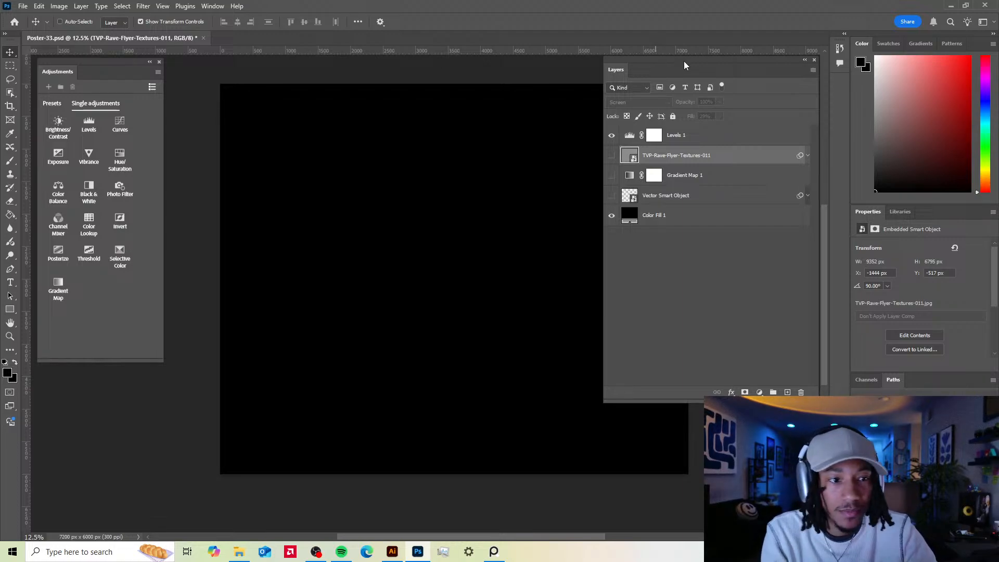
left_click_drag(681, 59, 678, 62)
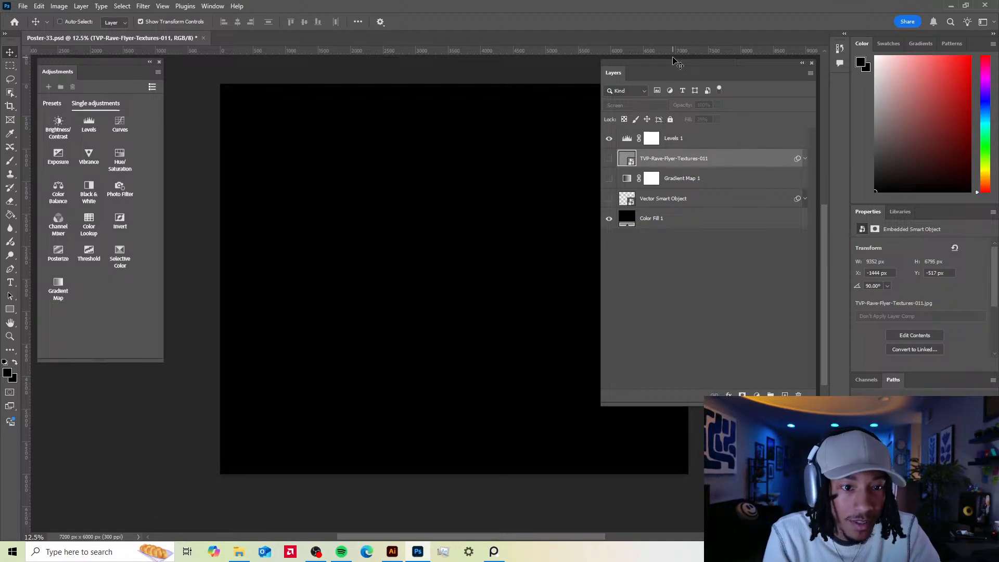
left_click_drag(671, 61, 670, 62)
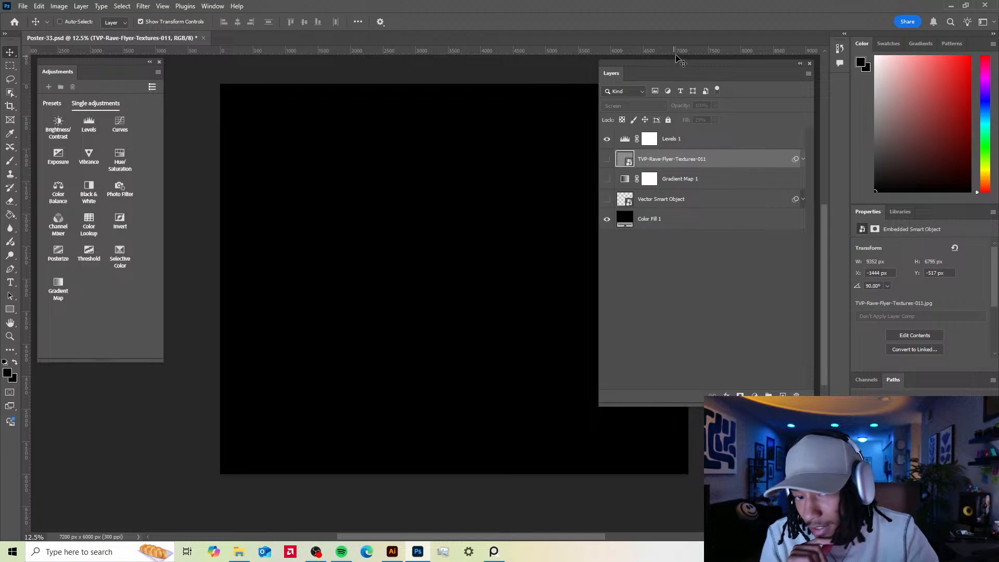
left_click_drag(680, 65, 683, 61)
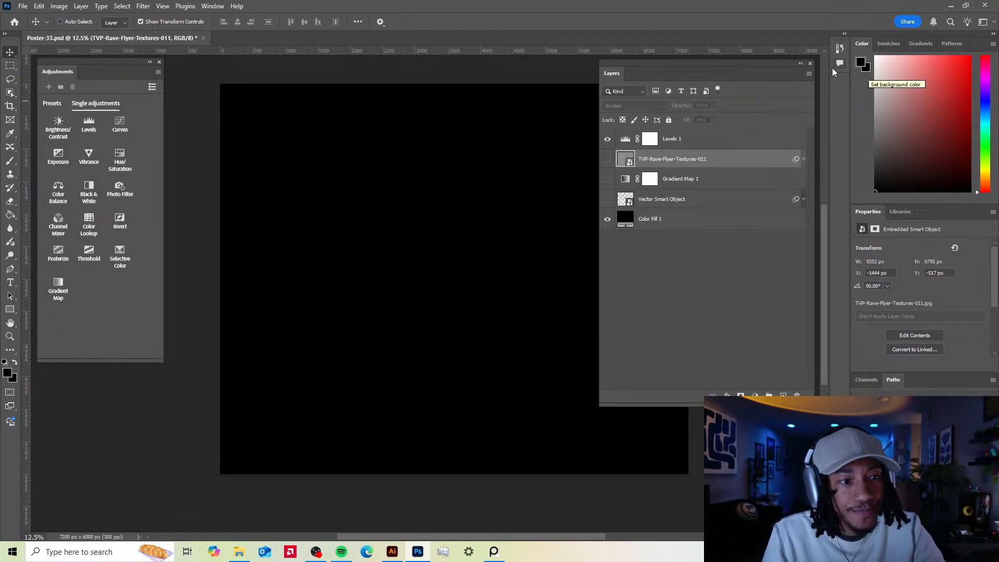
left_click_drag(752, 63, 753, 65)
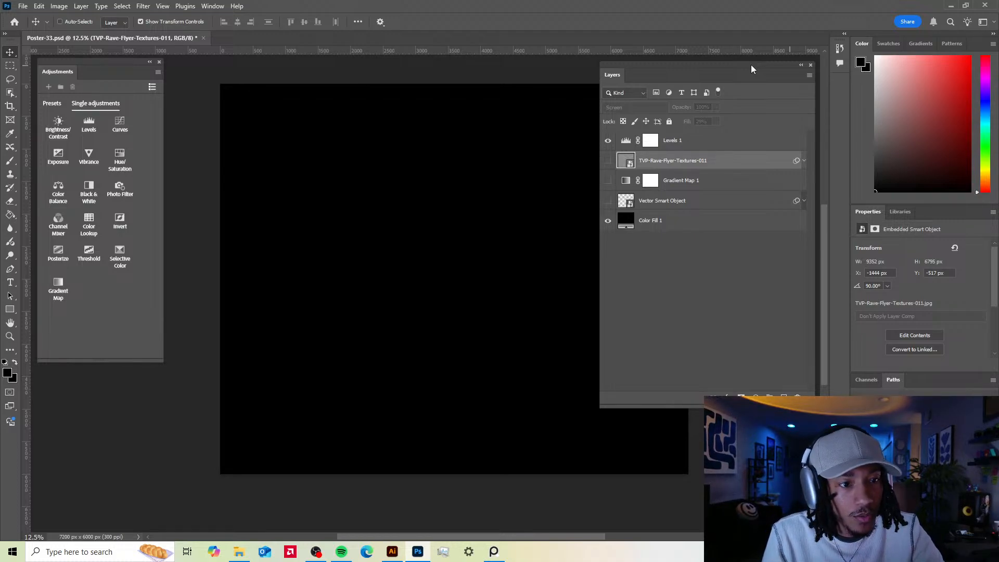
left_click_drag(751, 65, 747, 65)
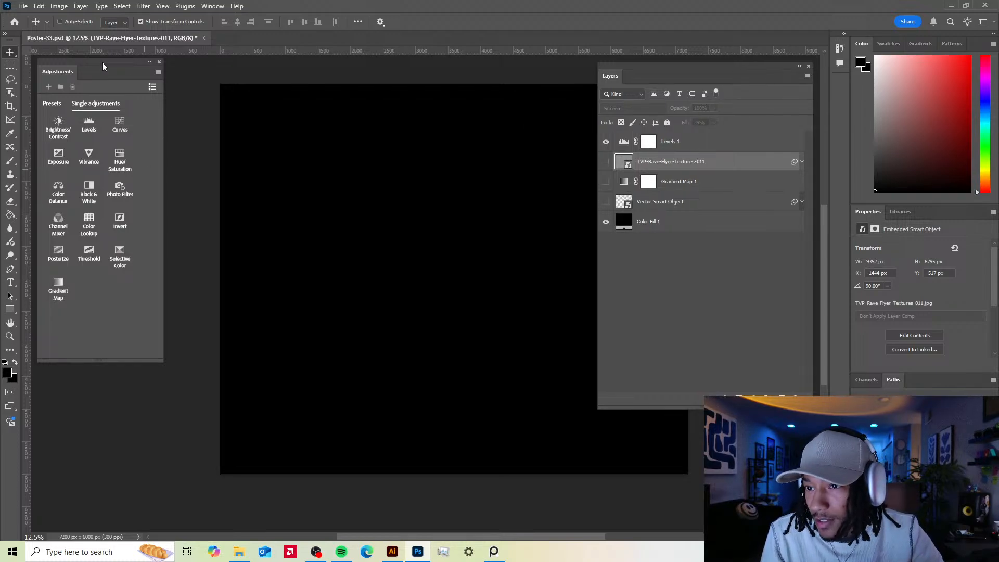
left_click_drag(101, 62, 100, 66)
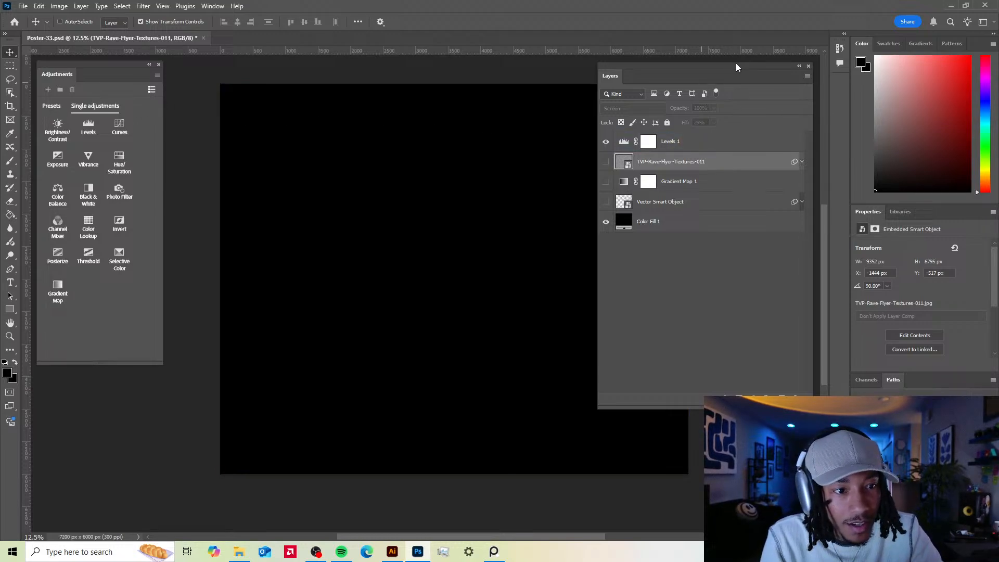
left_click_drag(734, 66, 737, 65)
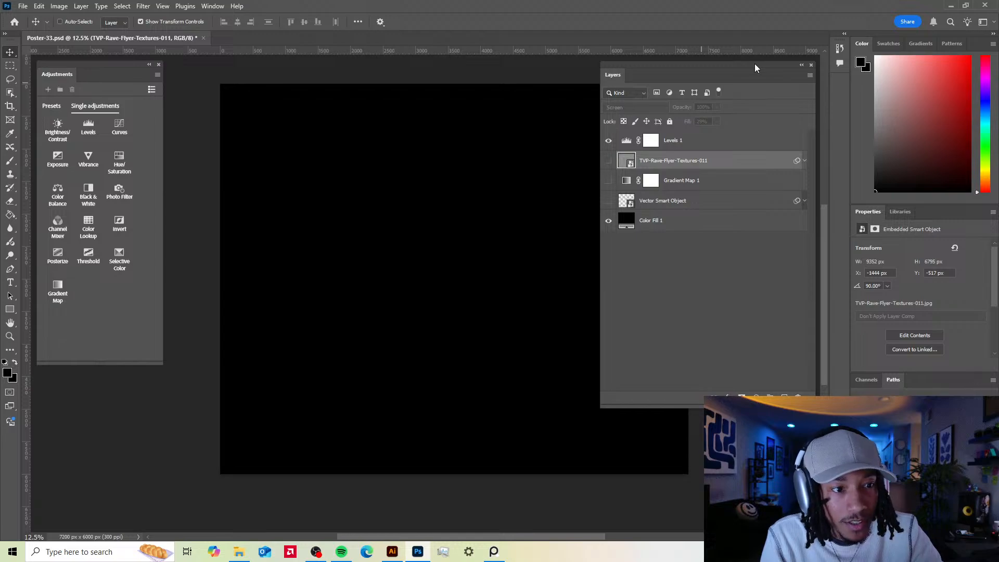
left_click_drag(756, 69, 753, 67)
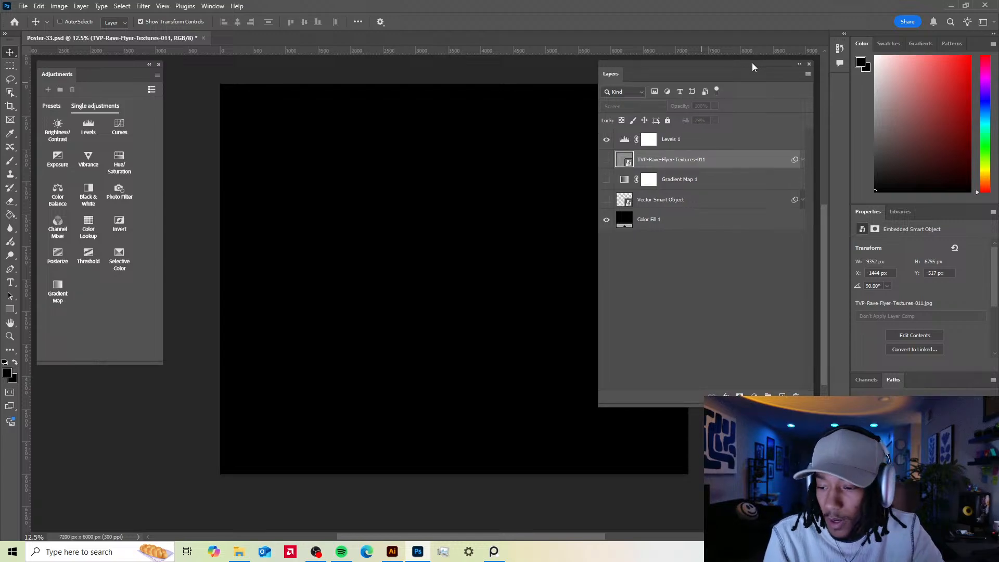
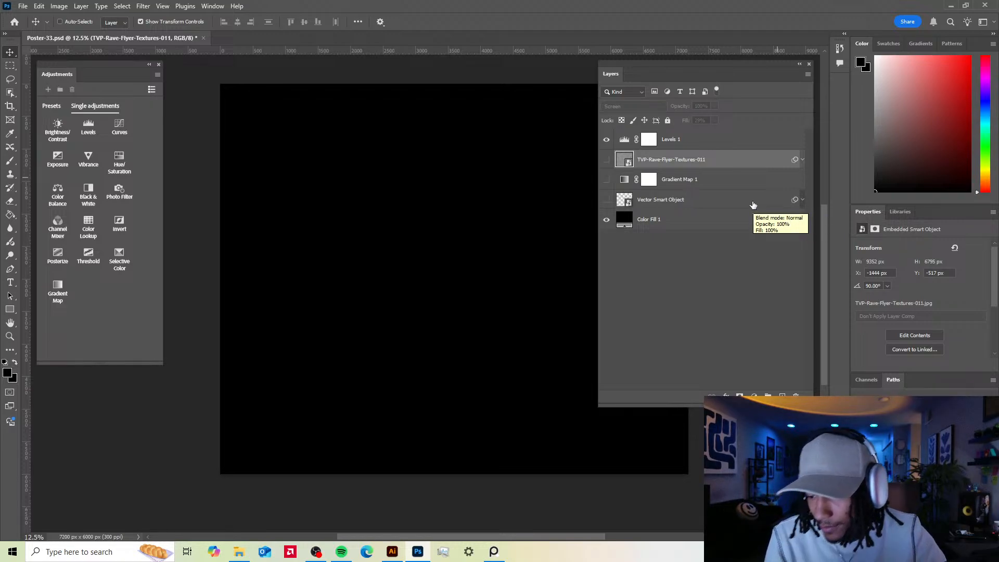
left_click_drag(772, 65, 773, 66)
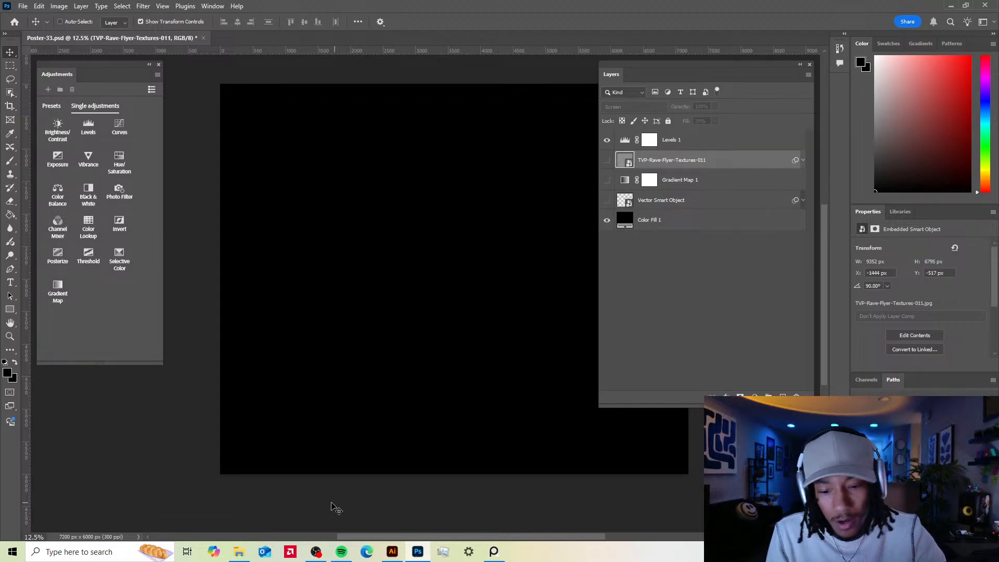
- Switch to Illustrator and move the brighter tilted ellipse clear of the darker one, to about X 43.33 in, Y -5.53 in
left_click(421, 553)
left_click(392, 553)
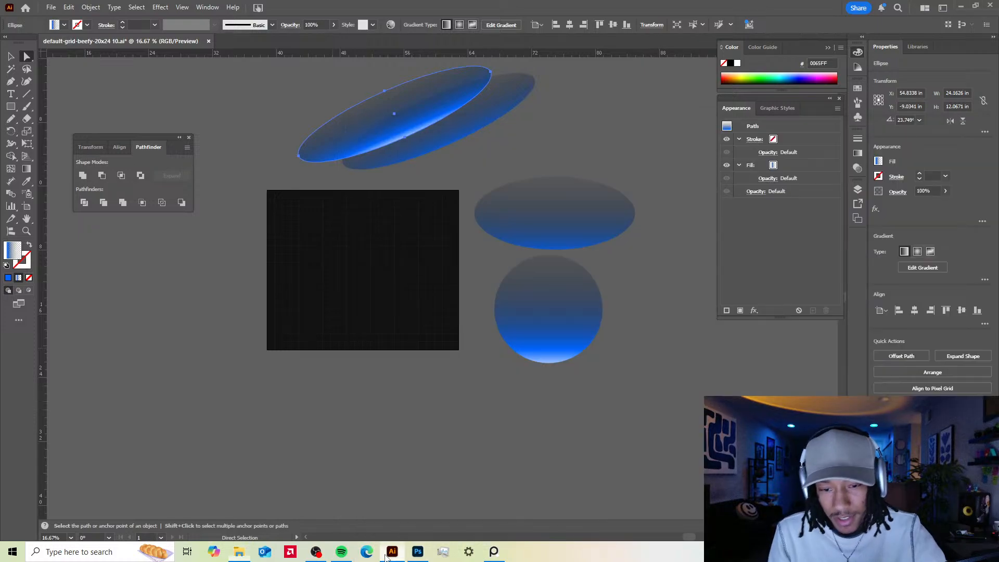
left_click(534, 142)
key("v")
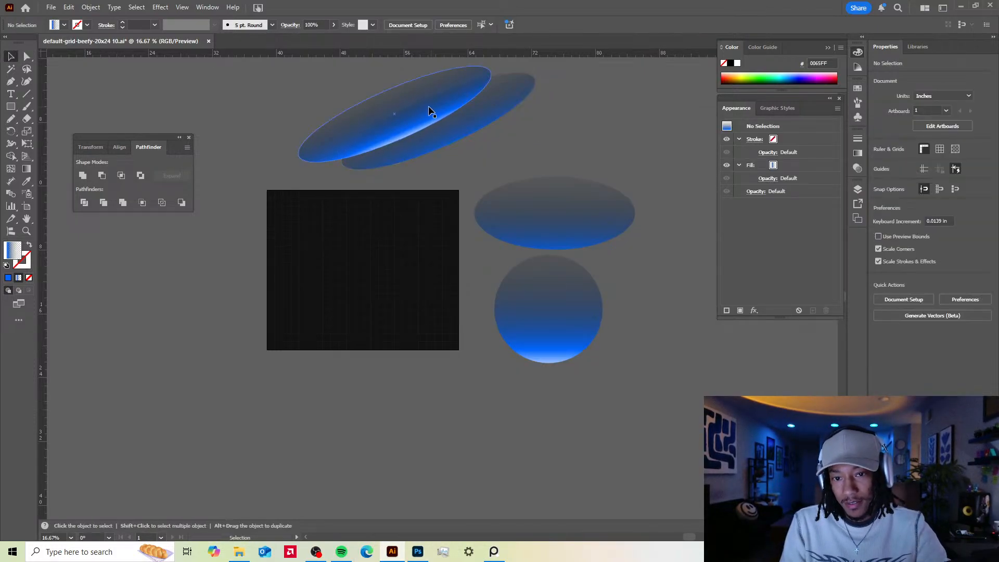
left_click_drag(461, 125, 326, 146)
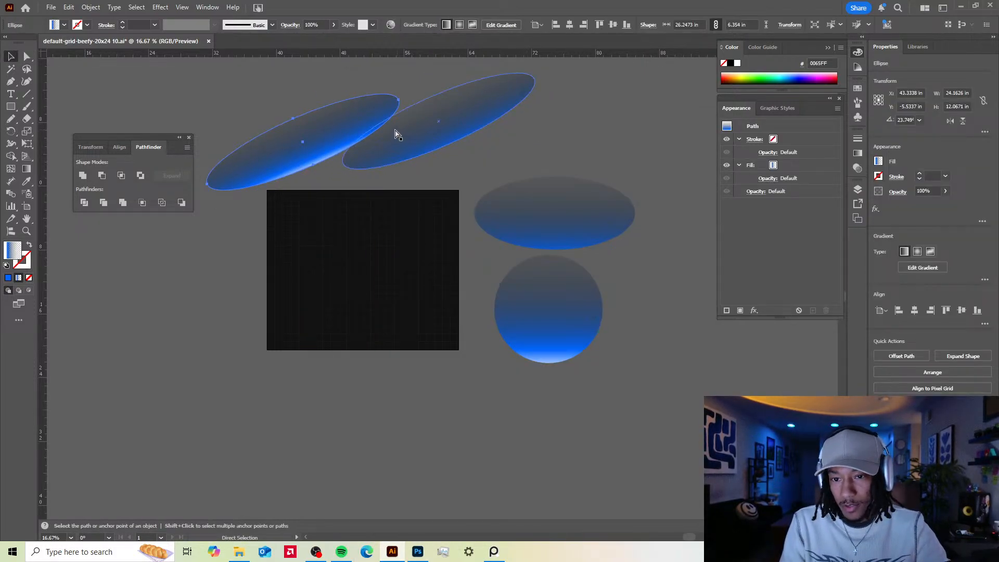
key("v")
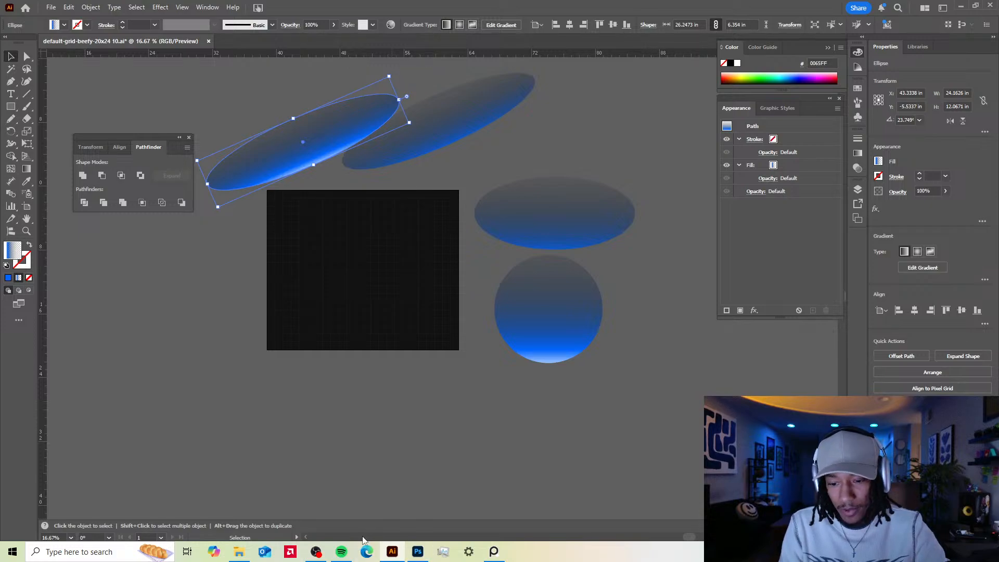
- Switch to Photoshop and move the Layers panel clear of the Poster-33 canvas
left_click(425, 546)
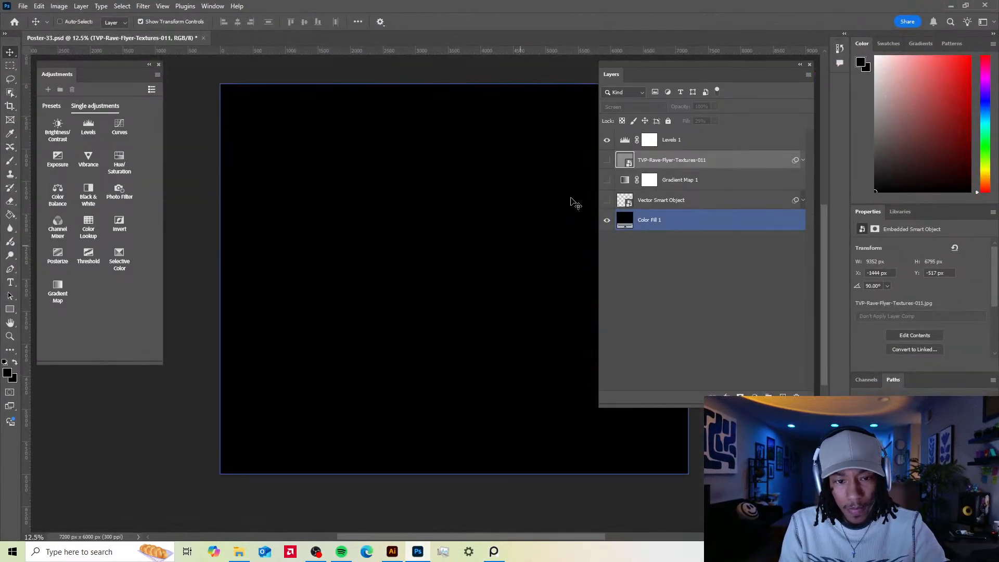
left_click_drag(713, 66, 834, 18)
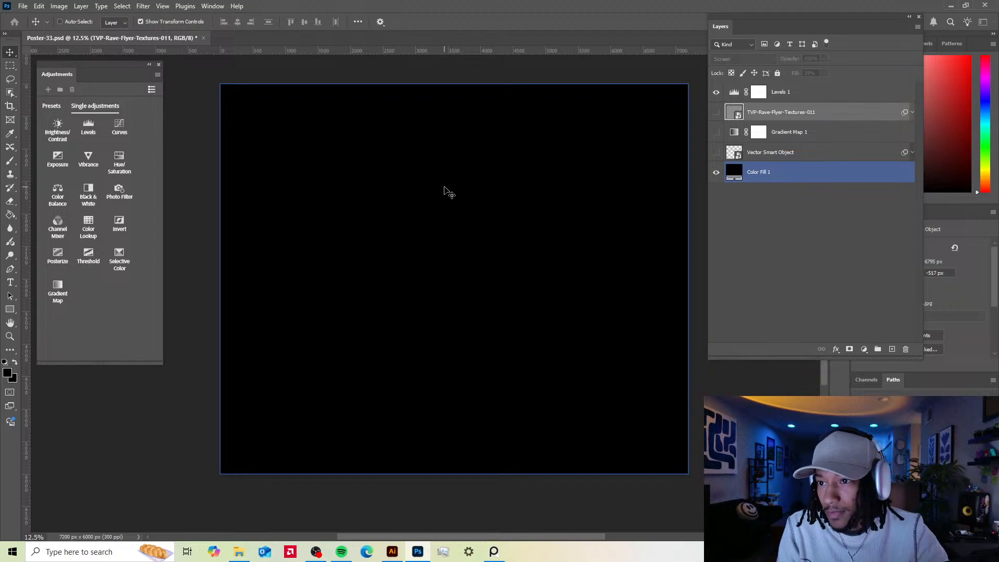
left_click(39, 6)
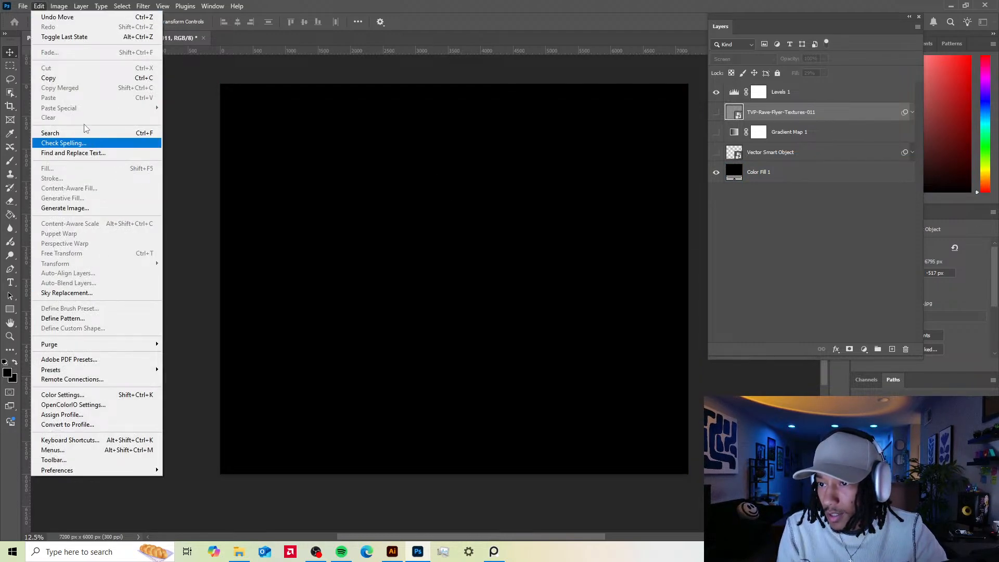
left_click(557, 228)
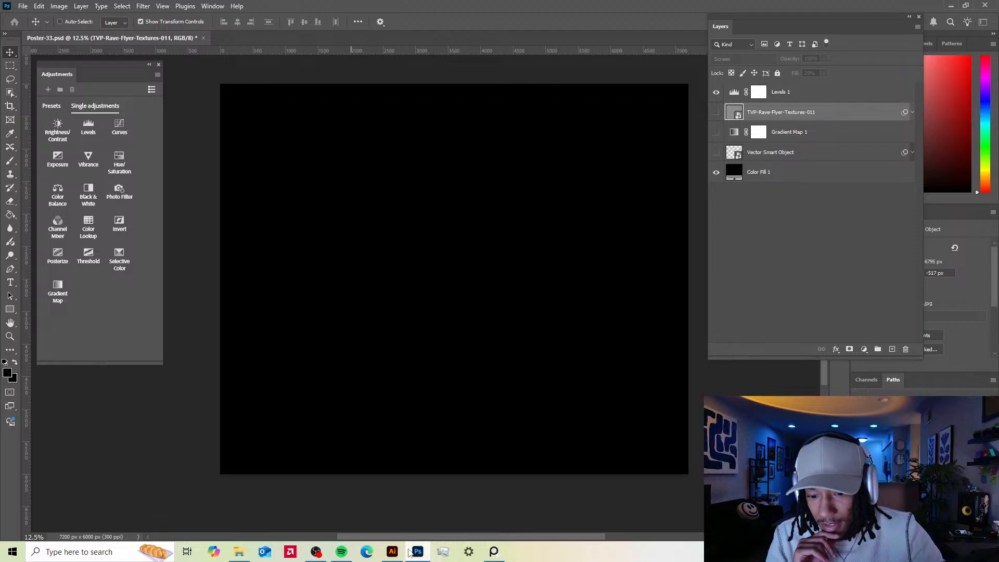
- Try to copy the brighter tilted ellipse from Illustrator and paste it into Poster-33 in Photoshop
left_click(392, 551)
right_click(325, 131)
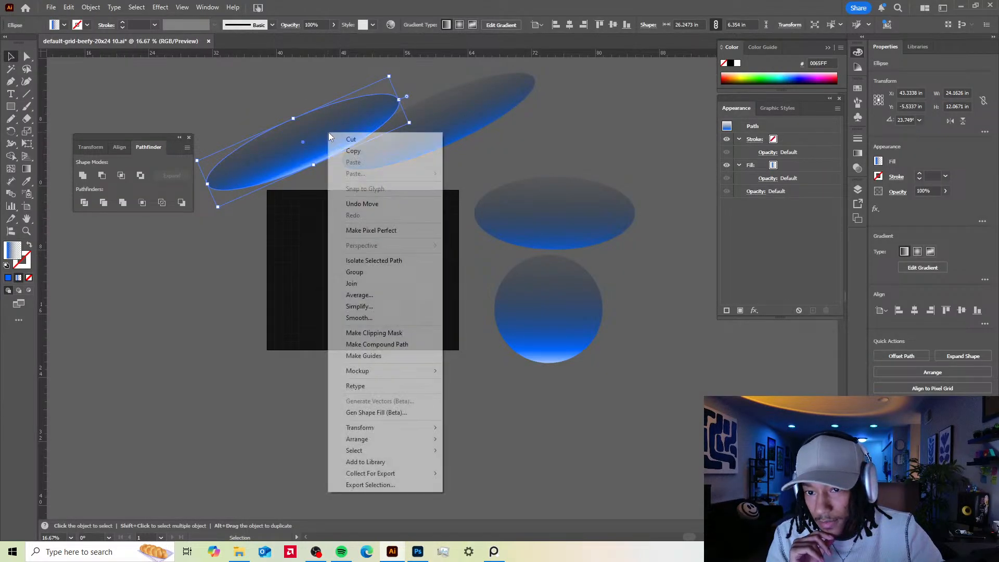
left_click(346, 151)
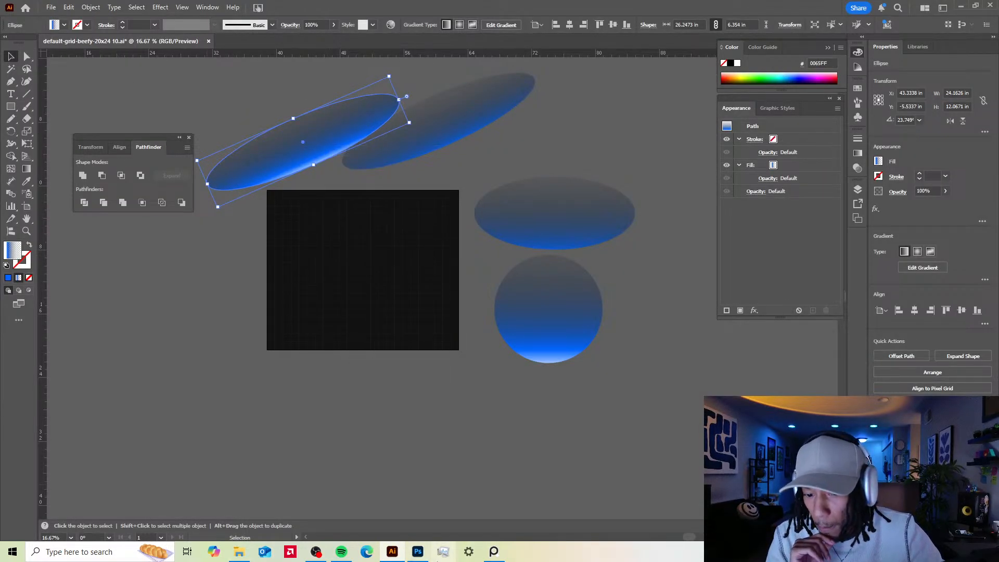
left_click(417, 551)
right_click(496, 177)
left_click(444, 167)
left_click(39, 6)
left_click(68, 78)
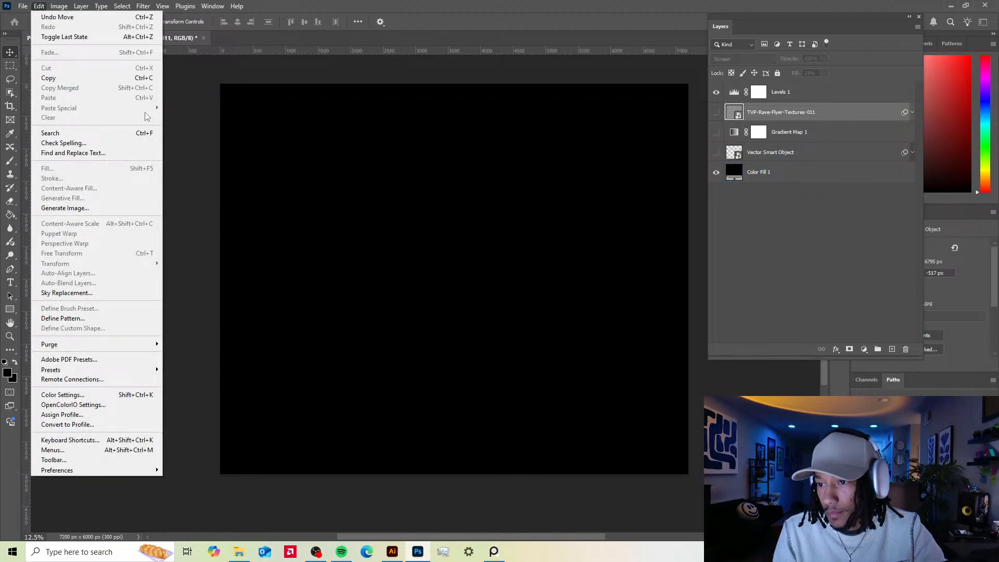
- Copy the brighter tilted ellipse in Illustrator, paste a duplicate of it, and move the other instance over the artboard
left_click(393, 552)
key("a")
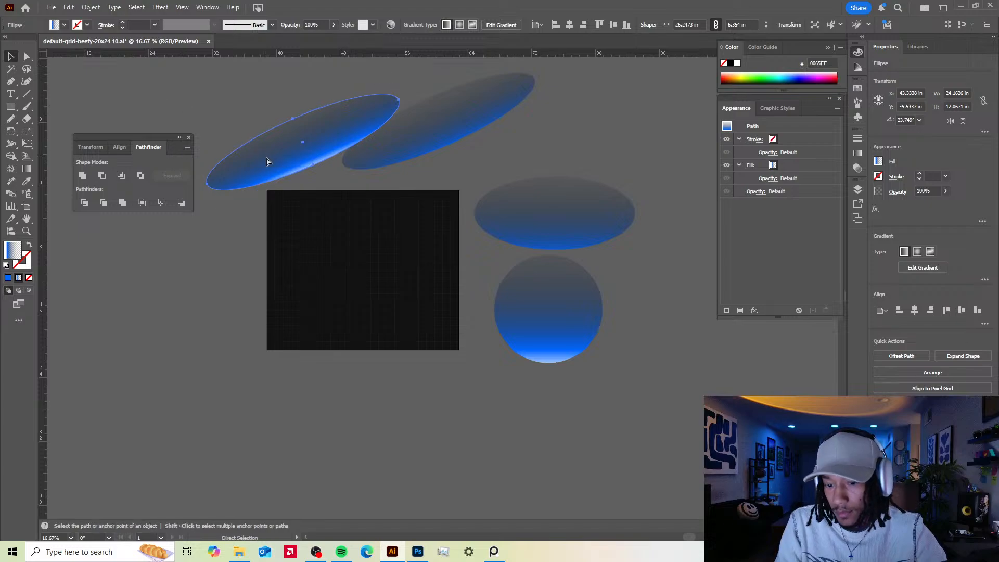
left_click(333, 179)
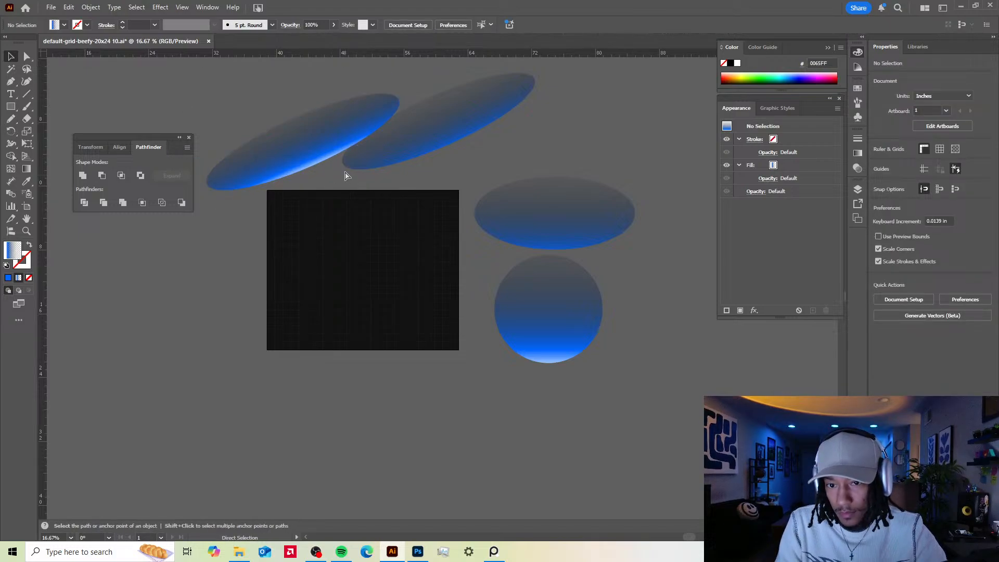
left_click(300, 150)
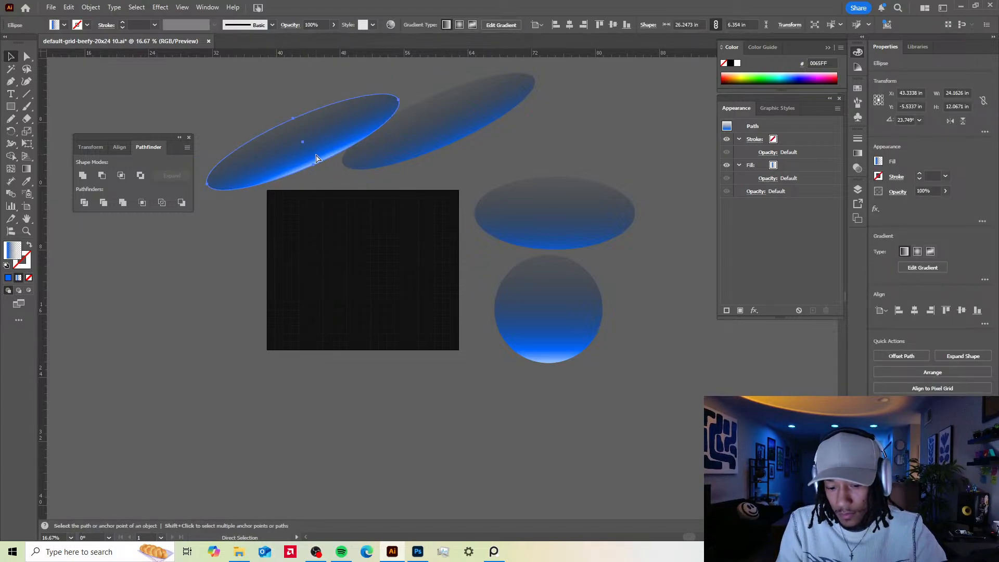
key("ctrl+c")
left_click(338, 173)
key("ctrl+v")
left_click_drag(304, 144, 367, 204)
key("ctrl+v")
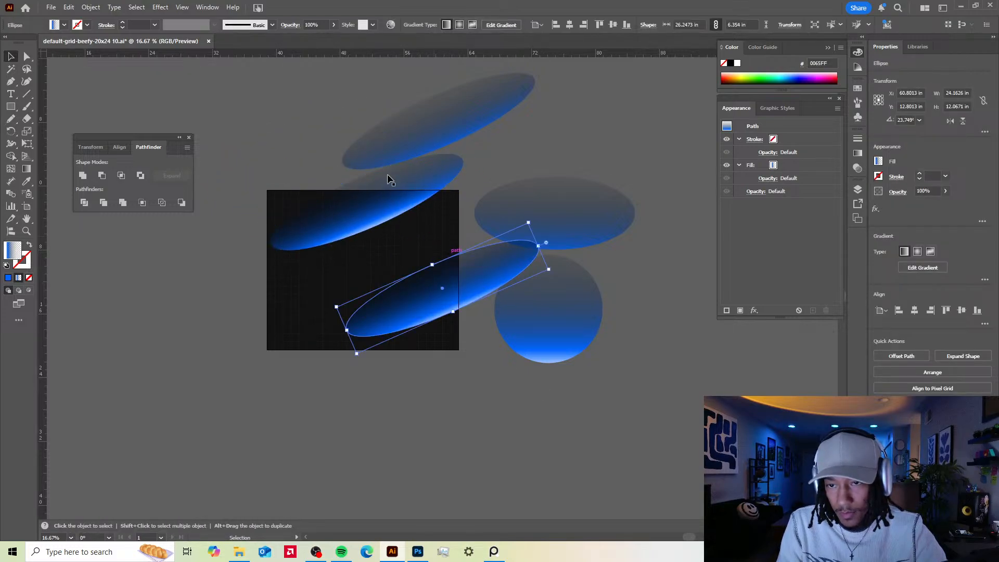
- Paste the copied ellipse into Poster-33 in Photoshop as Pixels and commit its placement across the canvas
left_click(418, 551)
key("ctrl+v")
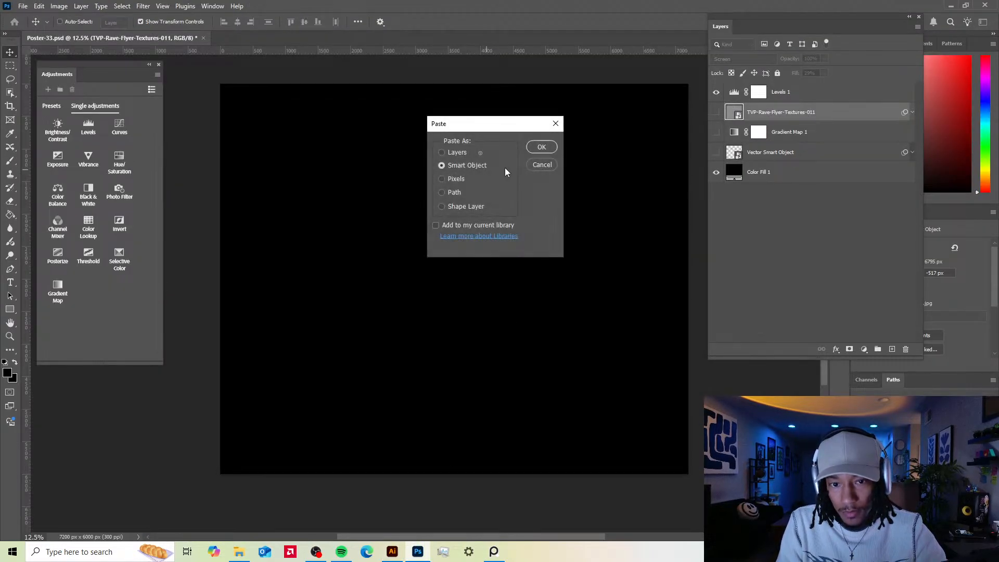
left_click(456, 179)
left_click(542, 148)
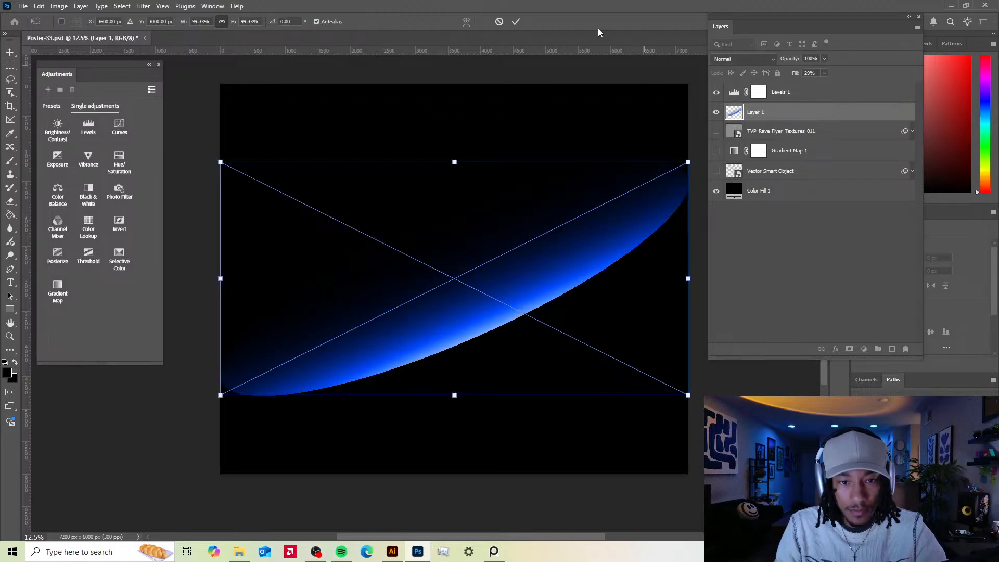
left_click(516, 21)
- Move the pasted ellipse partly off the canvas's upper-right corner, then duplicate Layer 1 and hide the original
left_click_drag(568, 279, 609, 233)
left_click_drag(775, 112, 792, 106)
left_click(717, 131)
left_click(716, 94)
left_click(717, 95)
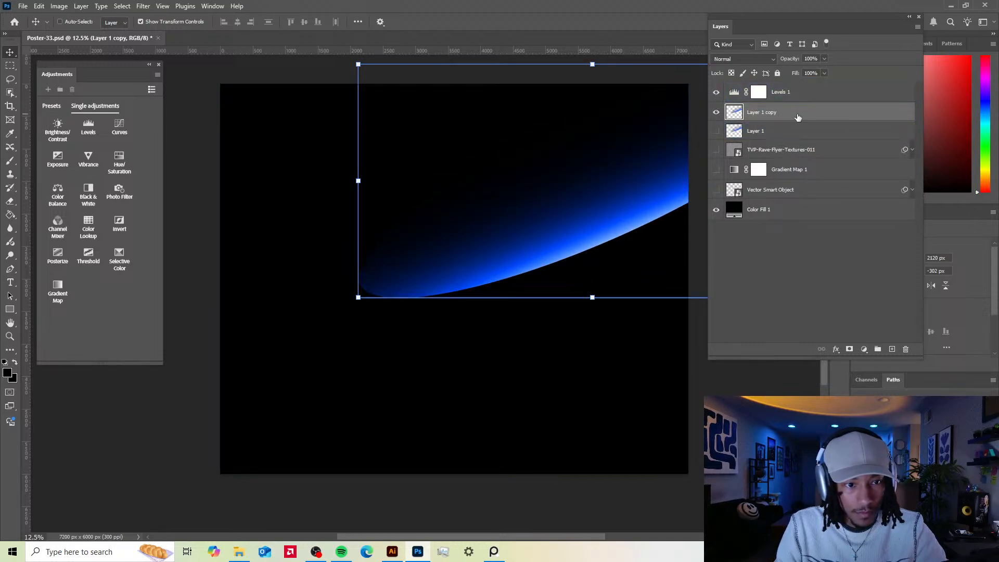
- Split the Current Layer shadow point to 0 / 37 in Layer 1 copy's Blend If options to fade out its dark tones
left_click(836, 349)
left_click(847, 362)
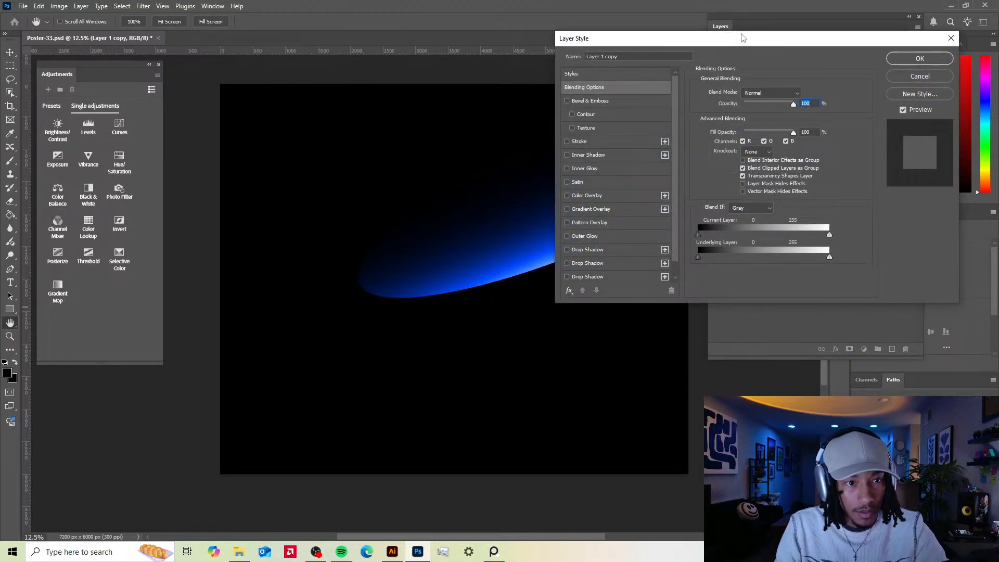
left_click_drag(742, 37, 893, 73)
left_click_drag(980, 292, 823, 288)
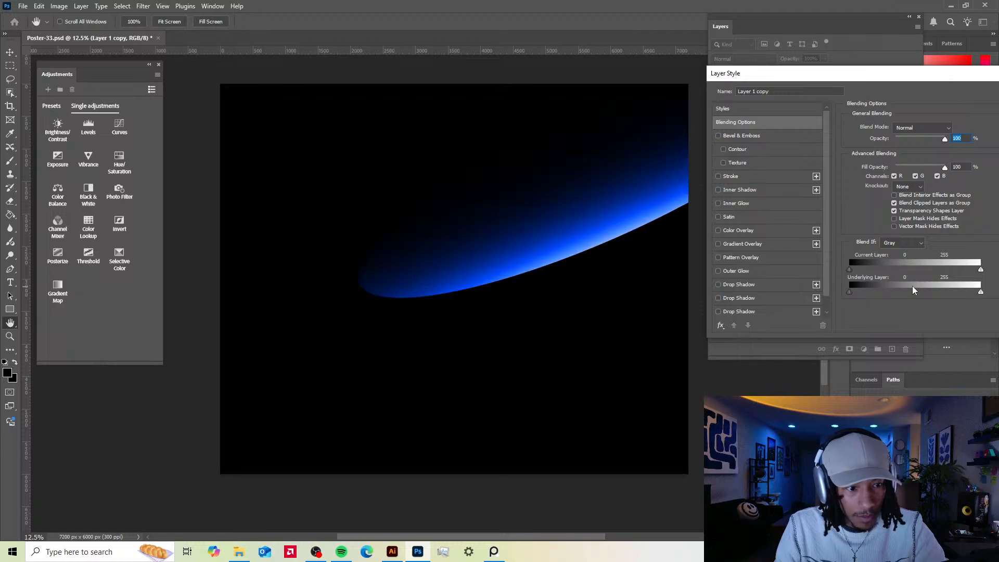
mouse_move(980, 270)
left_mouse_down()
mouse_move(891, 270)
mouse_move(998, 272)
left_mouse_up()
mouse_move(854, 266)
left_mouse_down()
mouse_move(893, 269)
mouse_move(828, 270)
mouse_move(924, 271)
mouse_move(865, 269)
mouse_move(872, 271)
left_mouse_up()
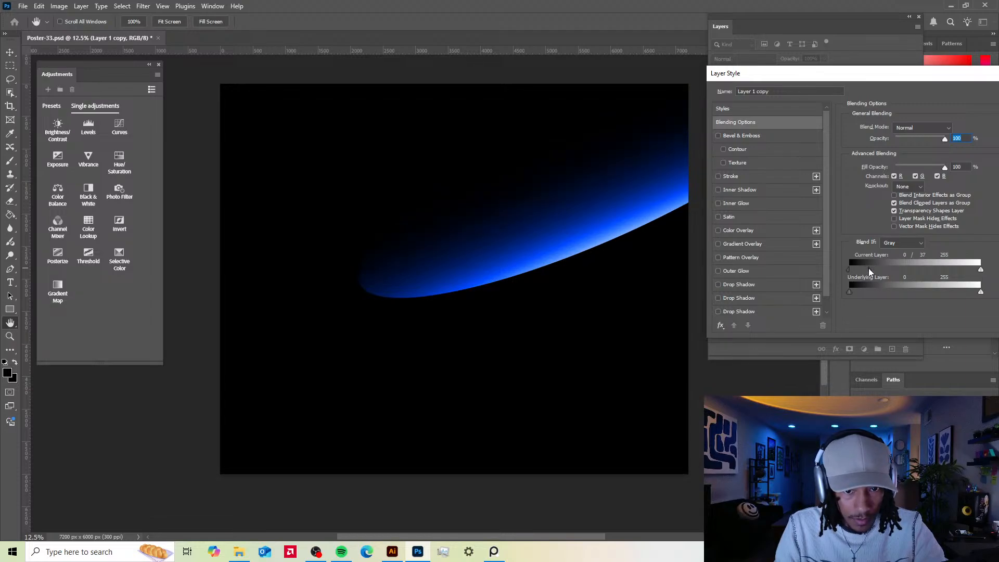
left_click_drag(944, 72, 829, 67)
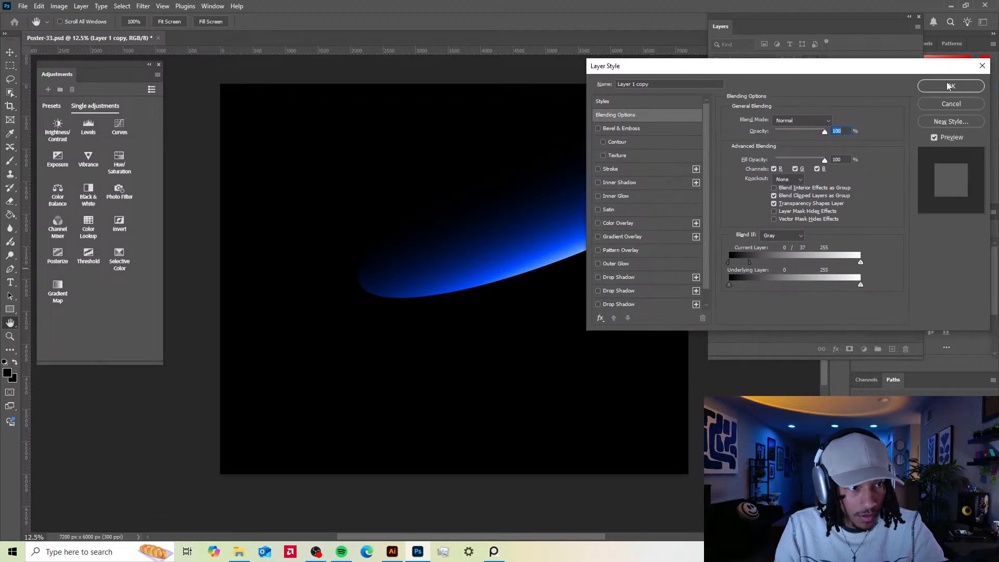
left_click(948, 85)
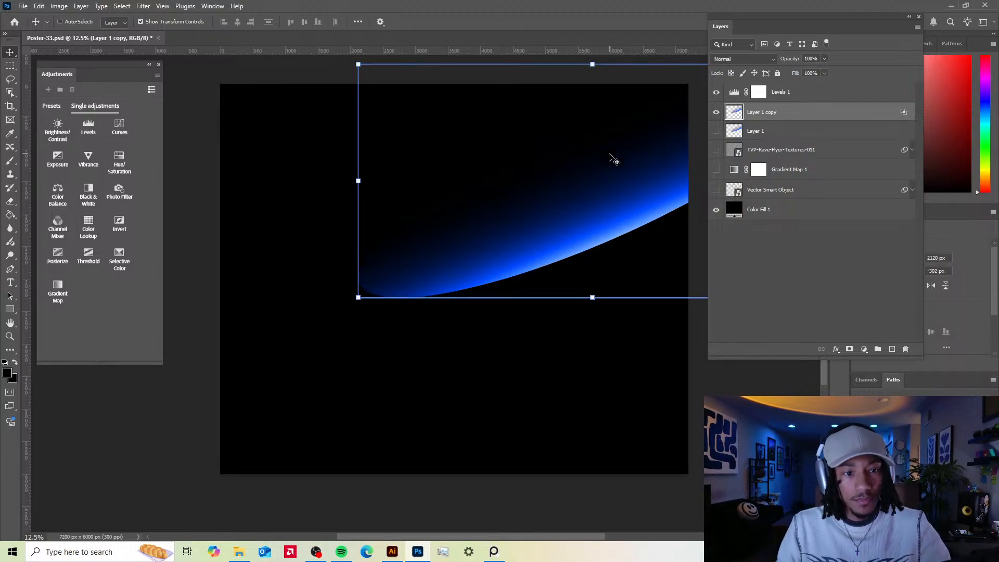
- Duplicate Layer 1 copy as a working layer for the Brush tool, deleting Layer 1 and hiding the earlier copy
key("b")
left_click_drag(765, 119, 784, 106)
left_click_drag(780, 151, 909, 350)
left_click(715, 131)
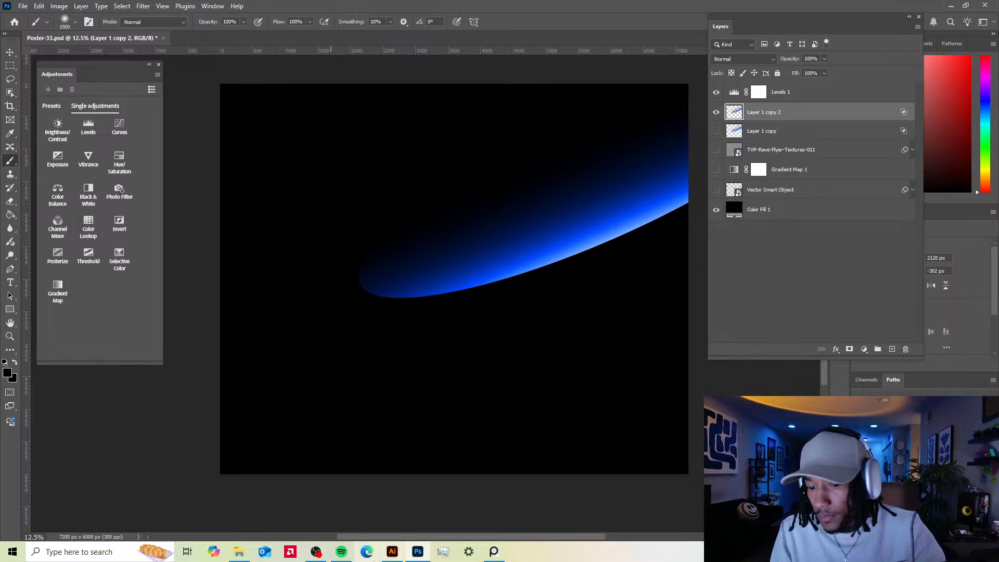
- Examine the Windows Vista light-streak reference images and return to Photoshop
left_click(492, 550)
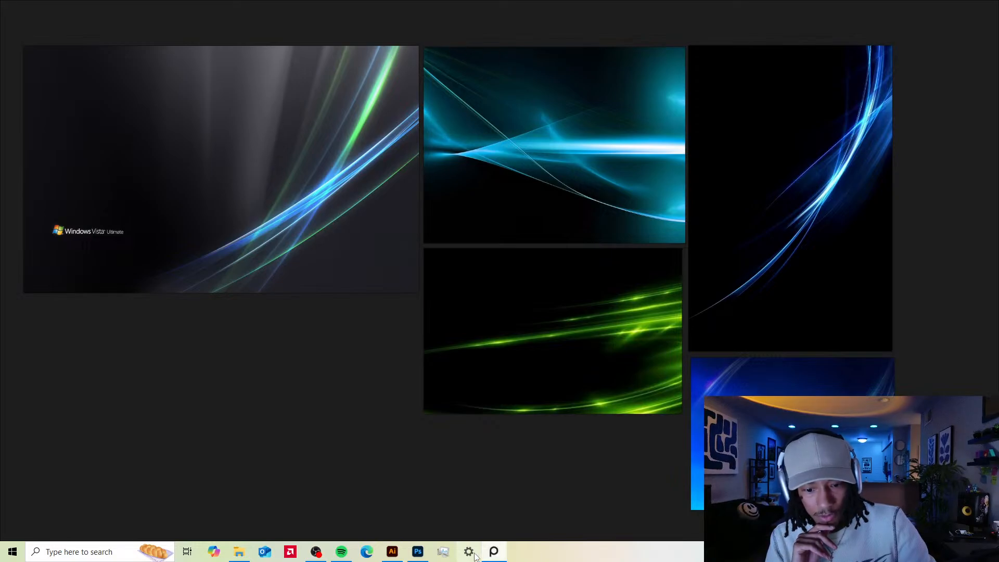
left_click(417, 553)
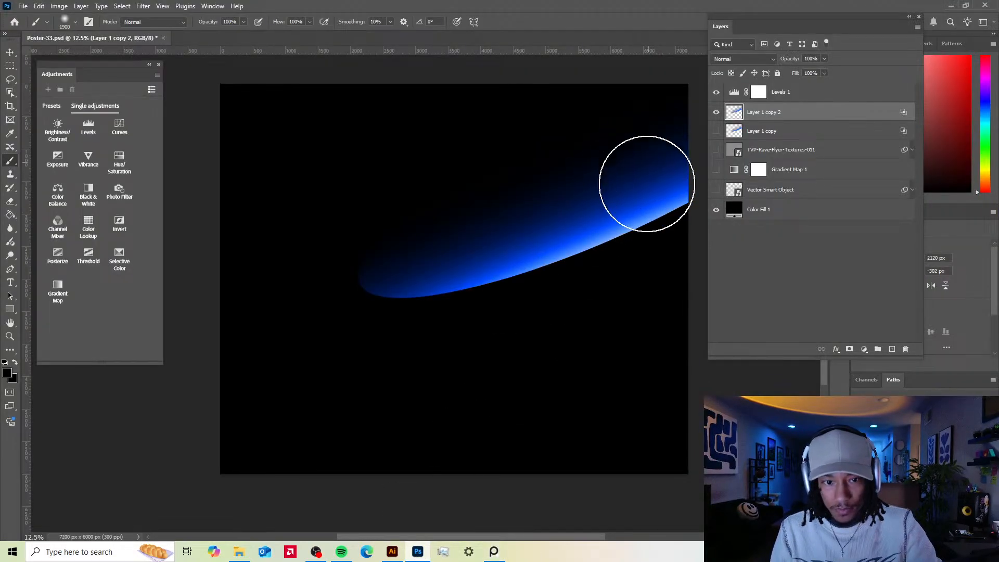
- Duplicate Layer 1 copy 2, flip the duplicate to -100% width and height, and position it over the original streak
key("v")
key("super")
key("super")
left_click_drag(609, 216, 465, 214)
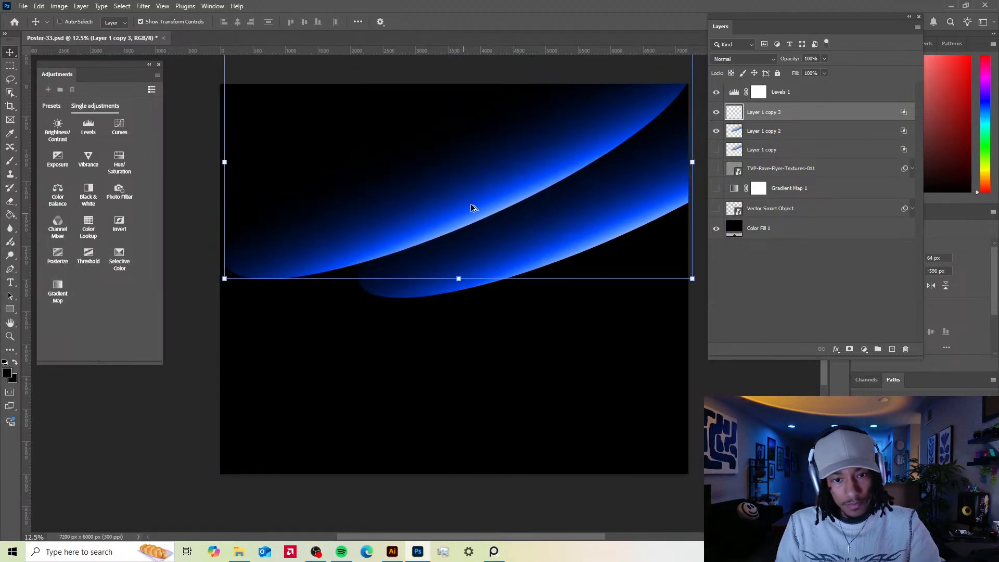
left_click_drag(698, 285, 212, 360)
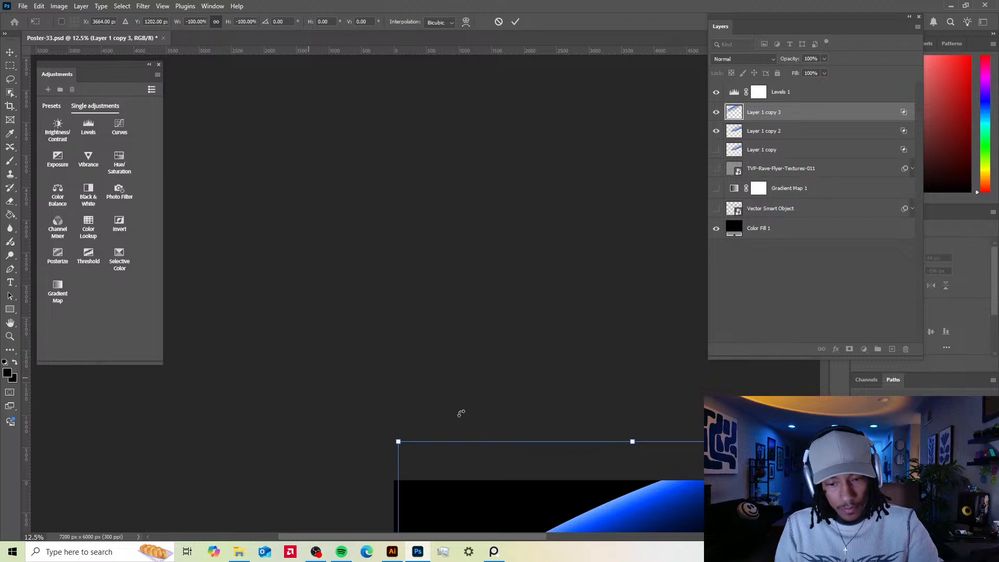
left_click_drag(578, 448, 281, 102)
left_click_drag(334, 181, 467, 241)
left_click(515, 21)
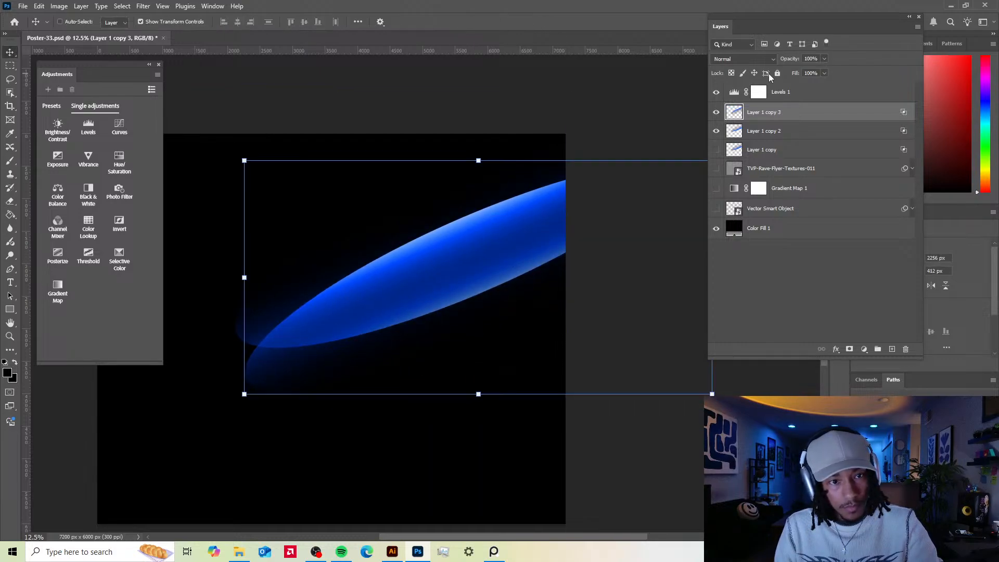
- Preview blend modes on Layer 1 copy 3 but keep Normal, and move it to X 2640 px, Y 1060 px to narrow the overlap
left_click(744, 59)
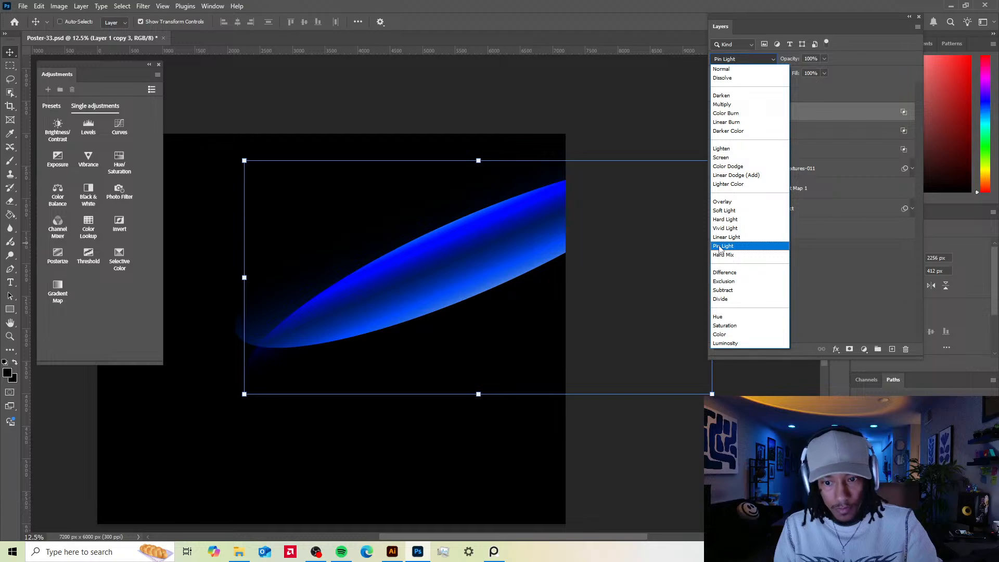
left_click(594, 112)
mouse_move(498, 209)
left_mouse_down()
mouse_move(509, 255)
mouse_move(513, 244)
left_mouse_up()
left_click(811, 128)
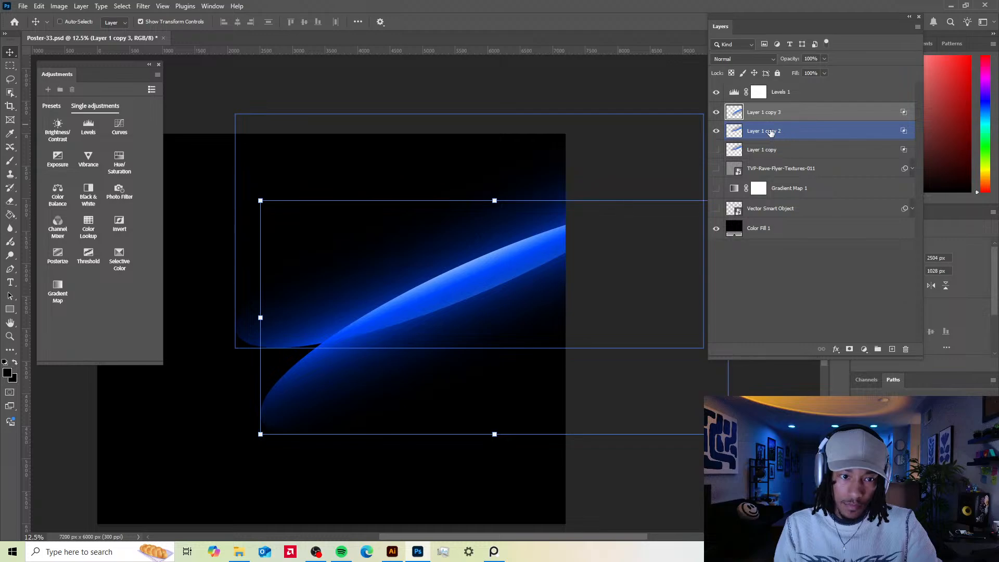
left_click_drag(495, 256, 499, 256)
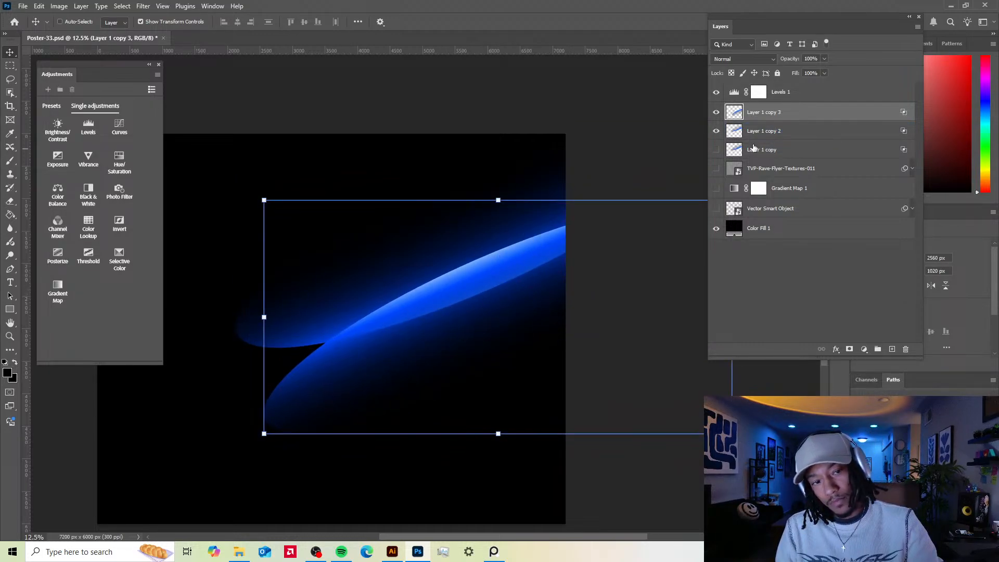
left_click(716, 93)
left_click(716, 93)
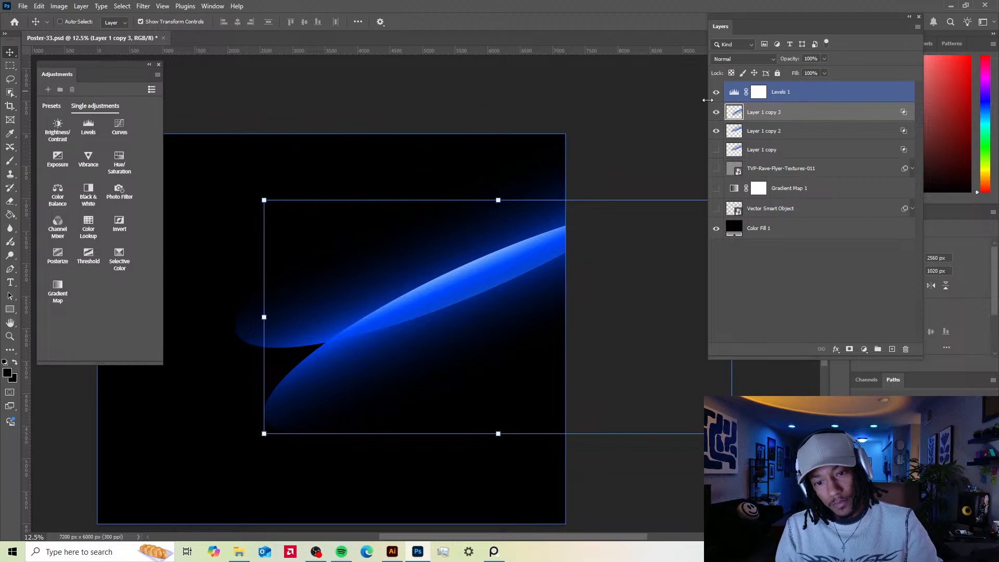
mouse_move(490, 269)
left_mouse_down()
mouse_move(519, 252)
mouse_move(491, 252)
mouse_move(489, 268)
left_mouse_up()
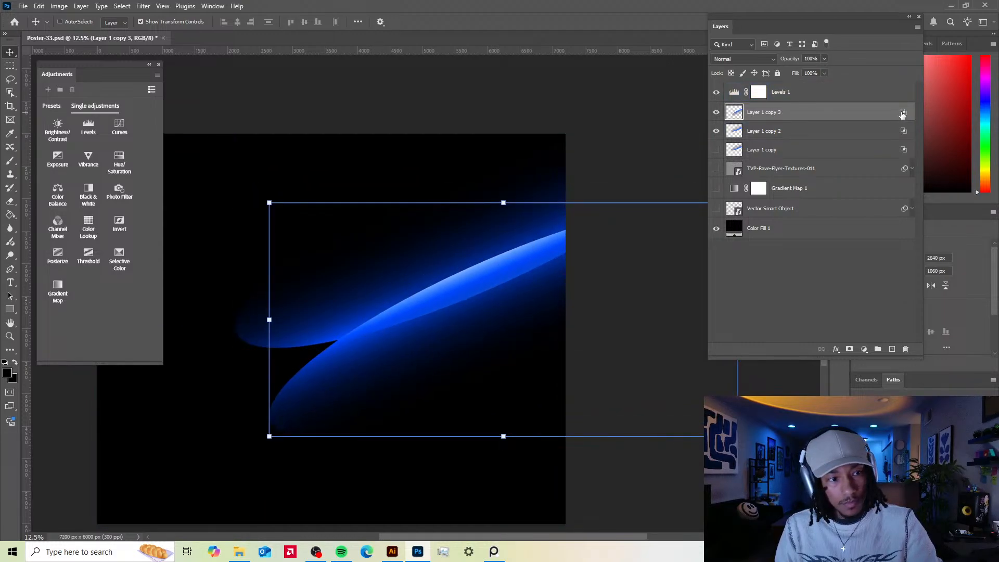
- Split the Current Layer shadow point to 0 / 200 in Layer 1 copy 3's Blend If options
double_click(902, 114)
left_click_drag(765, 264, 801, 256)
mouse_move(792, 256)
left_mouse_down()
mouse_move(844, 246)
mouse_move(832, 249)
left_mouse_up()
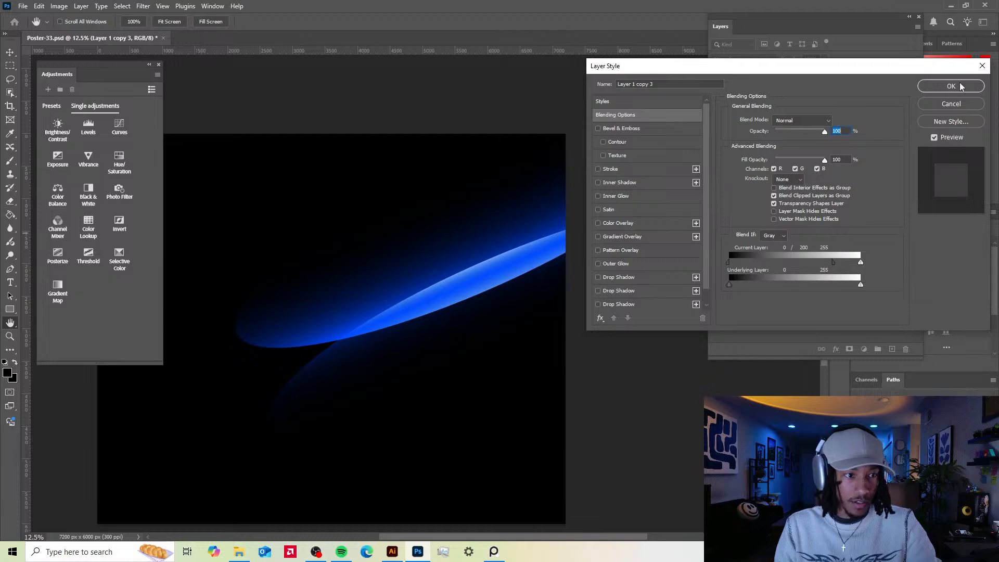
left_click(950, 85)
key("v")
- Raise the upper half of the split shadow point in Layer 1 copy 2's Blend If options to about 150
left_click(903, 131)
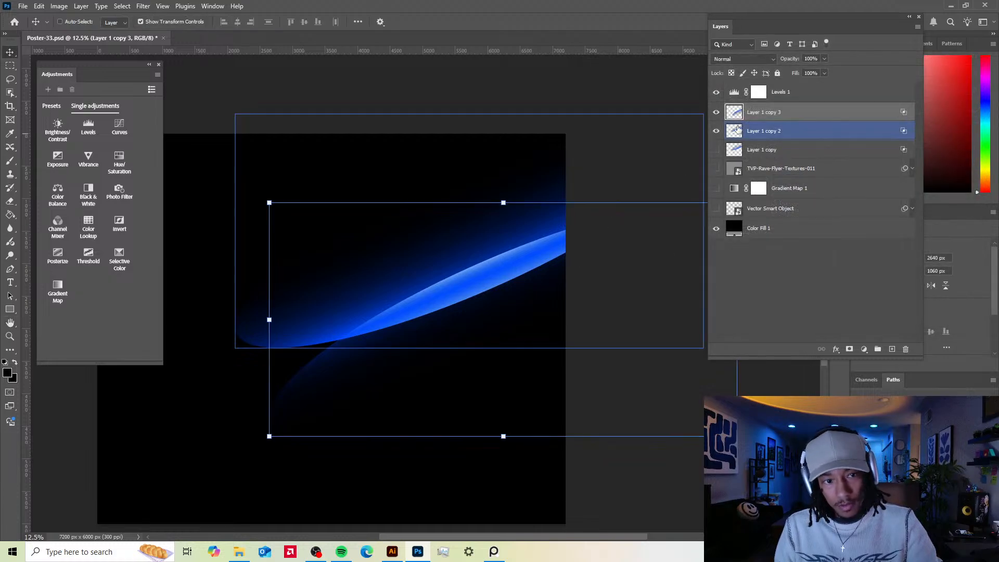
double_click(904, 132)
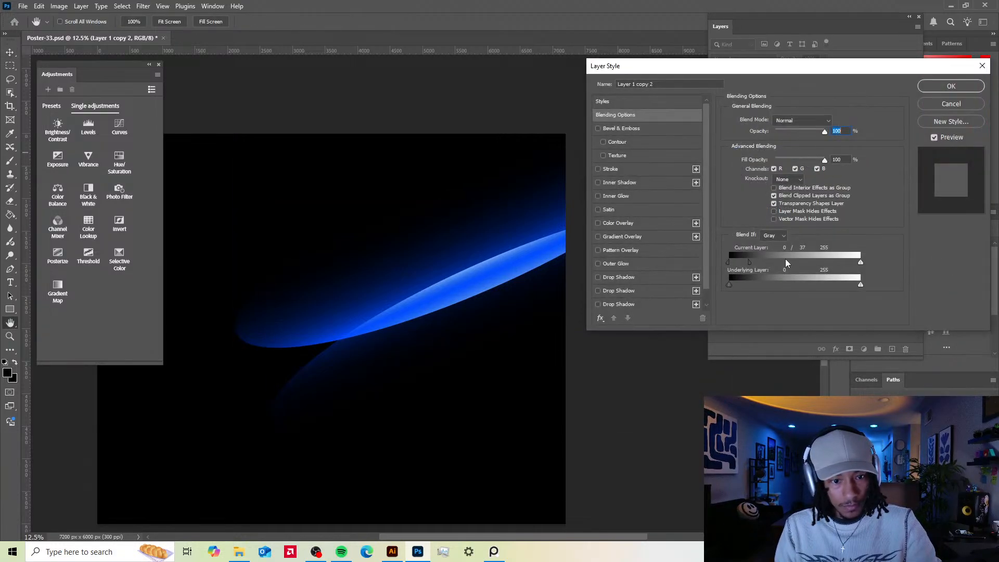
mouse_move(756, 264)
left_mouse_down()
mouse_move(855, 247)
mouse_move(808, 247)
left_mouse_up()
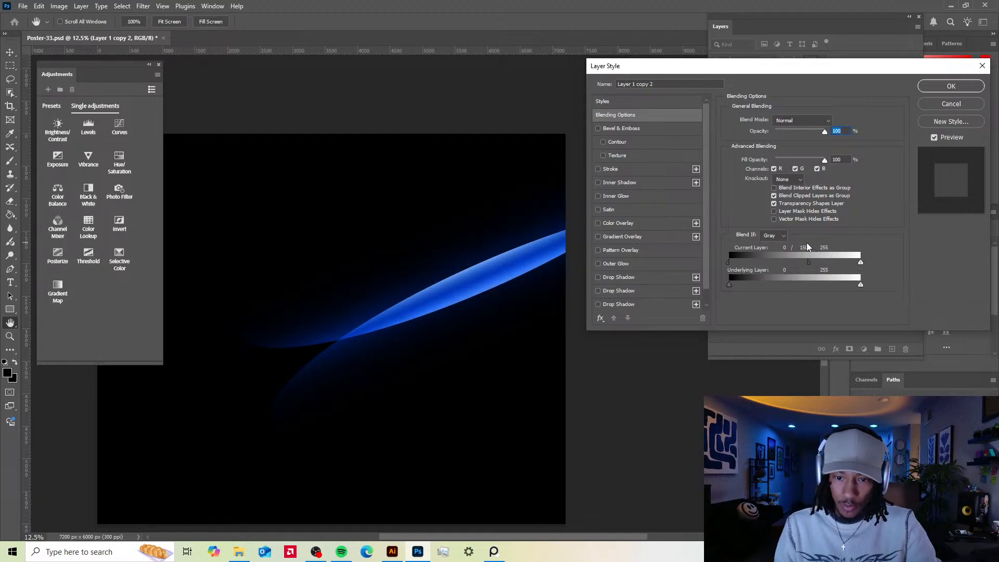
left_click(951, 86)
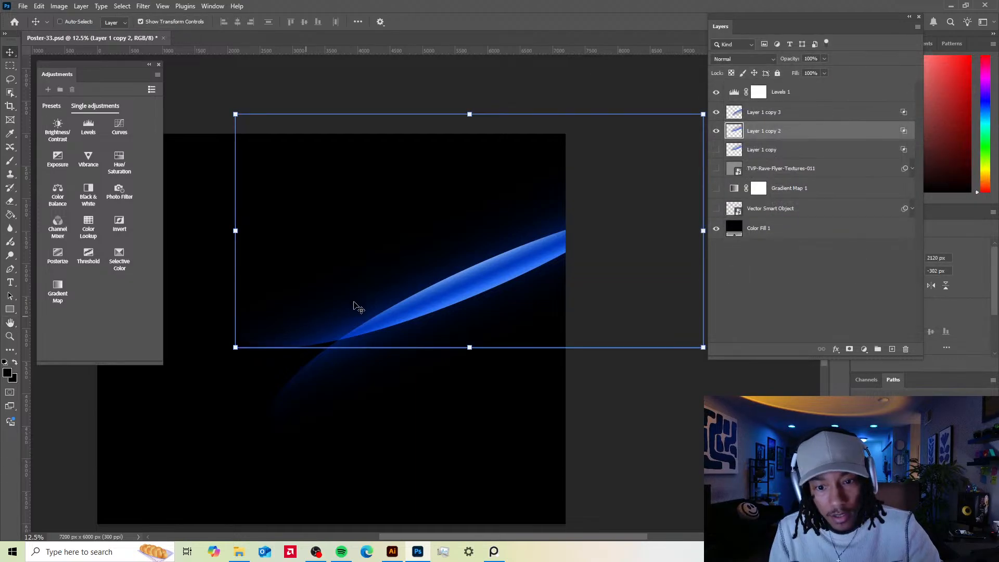
- Duplicate Layer 1 copy 2 beneath itself and compare the streak's glow with the duplicate shown and hidden
key("ctrl+j")
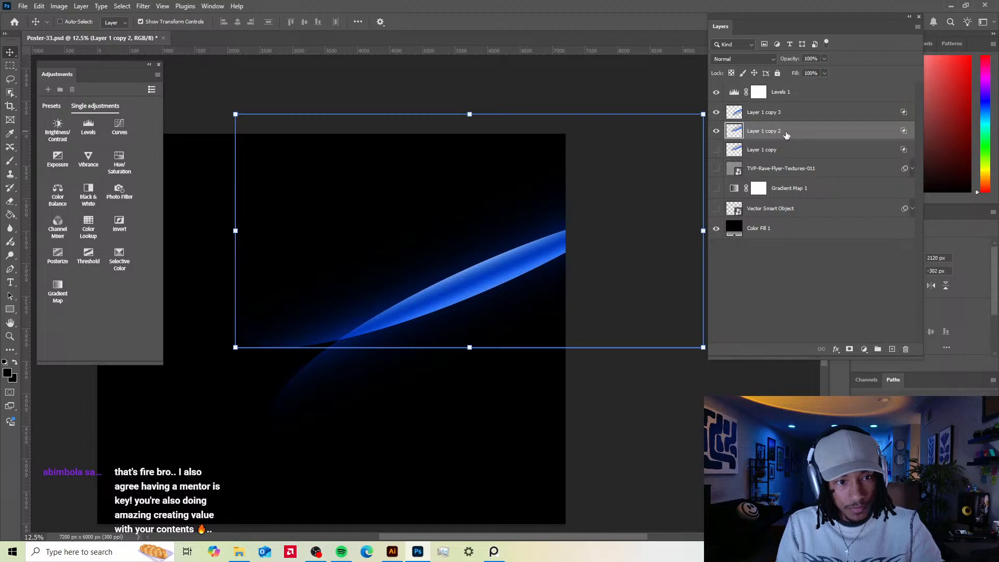
left_click_drag(785, 135, 786, 139)
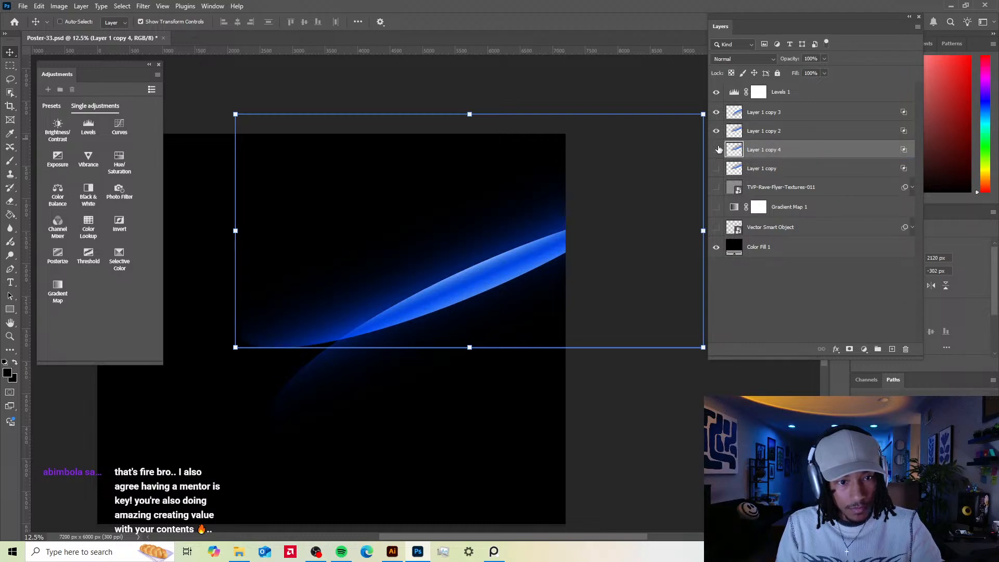
left_click(717, 149)
left_click(717, 150)
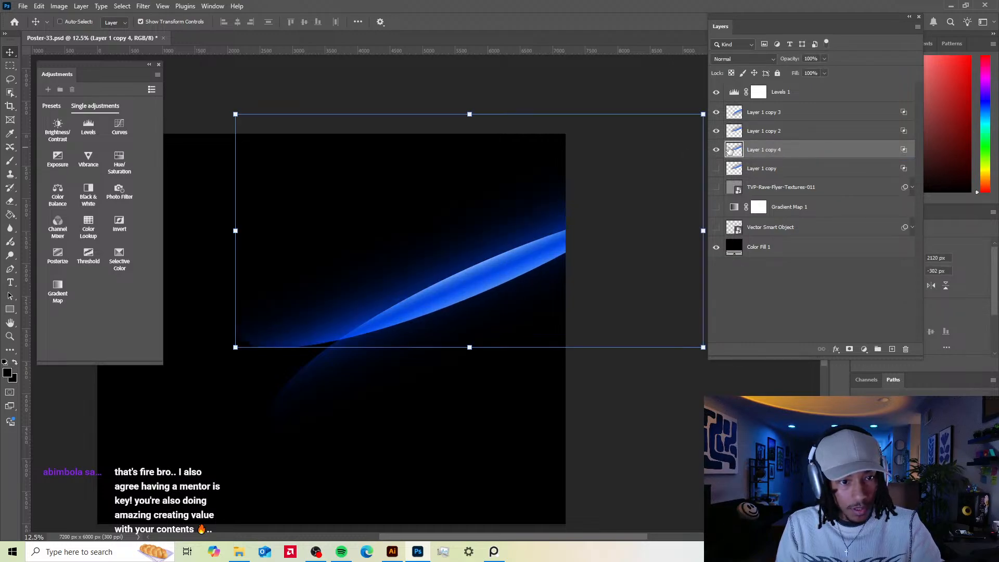
- Set Layer 1 copy 4's Current Layer shadow split to 0 / 48 in Blend If, and hide the layer
double_click(903, 152)
left_click_drag(728, 262, 756, 262)
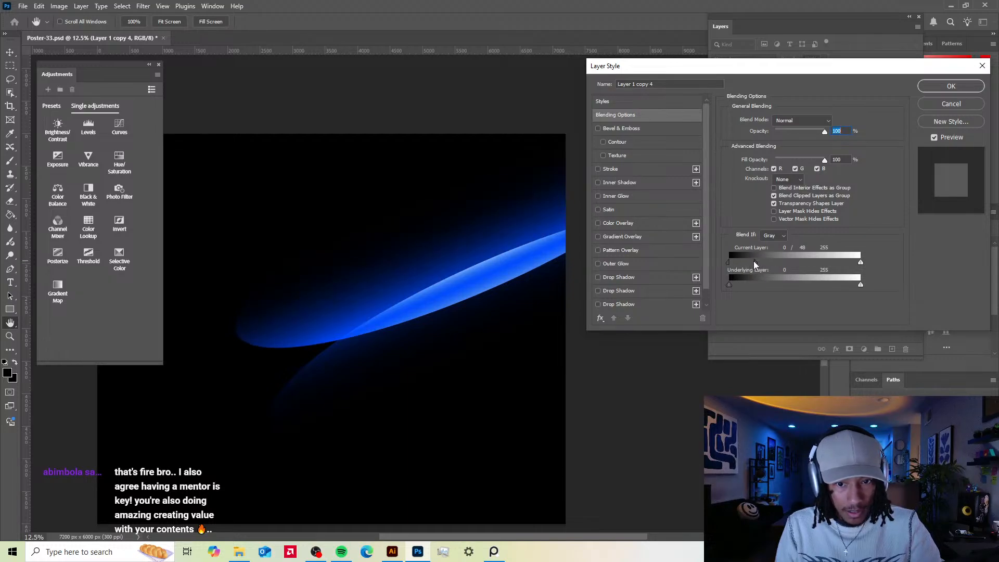
left_click(951, 86)
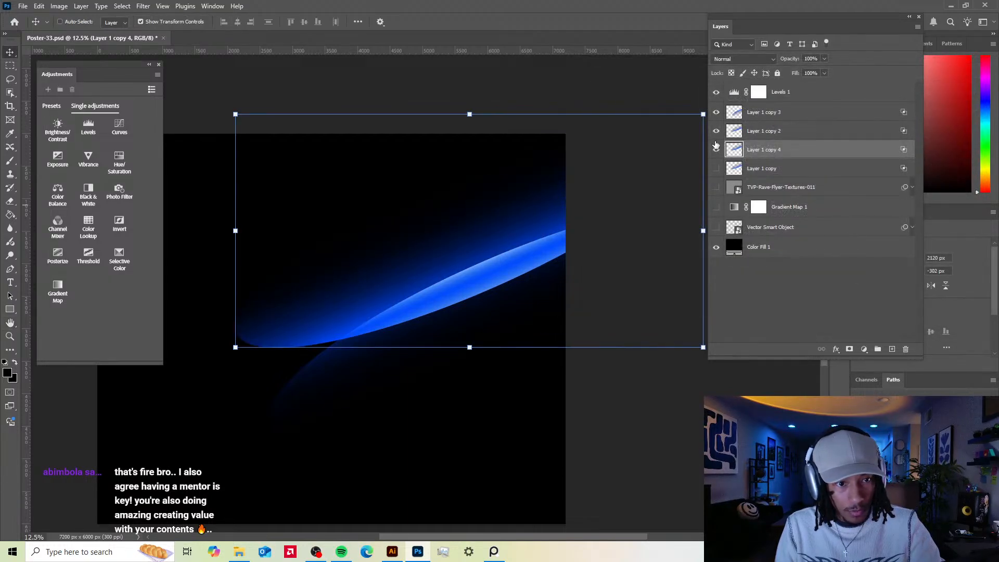
left_click(717, 150)
- Nudge Layer 1 copy 3 and Layer 1 copy 2 together to X 2128 px, Y -286 px and convert them to one smart object
left_click(781, 131)
left_click(781, 112, "shift")
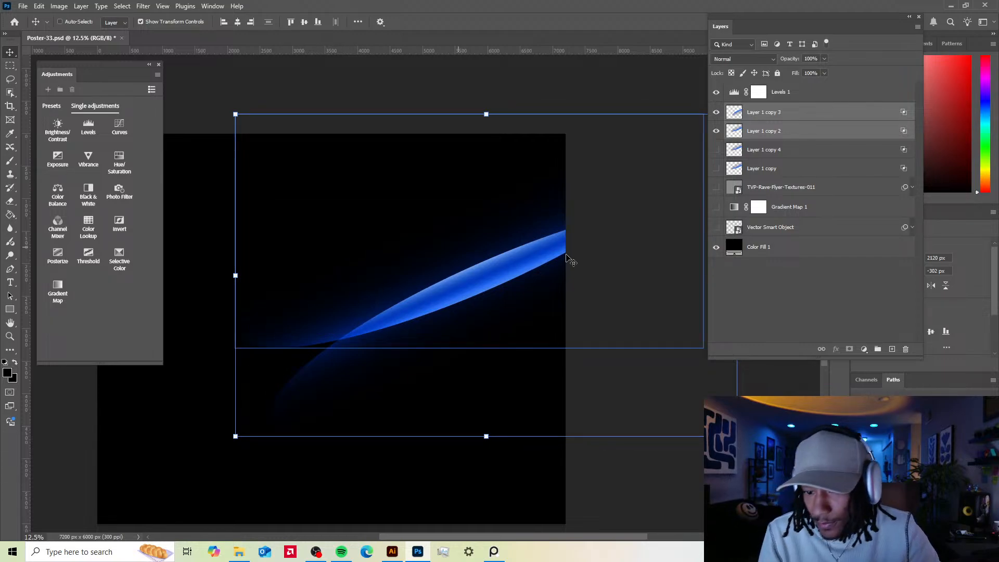
mouse_move(539, 260)
left_mouse_down()
mouse_move(528, 254)
mouse_move(540, 261)
left_mouse_up()
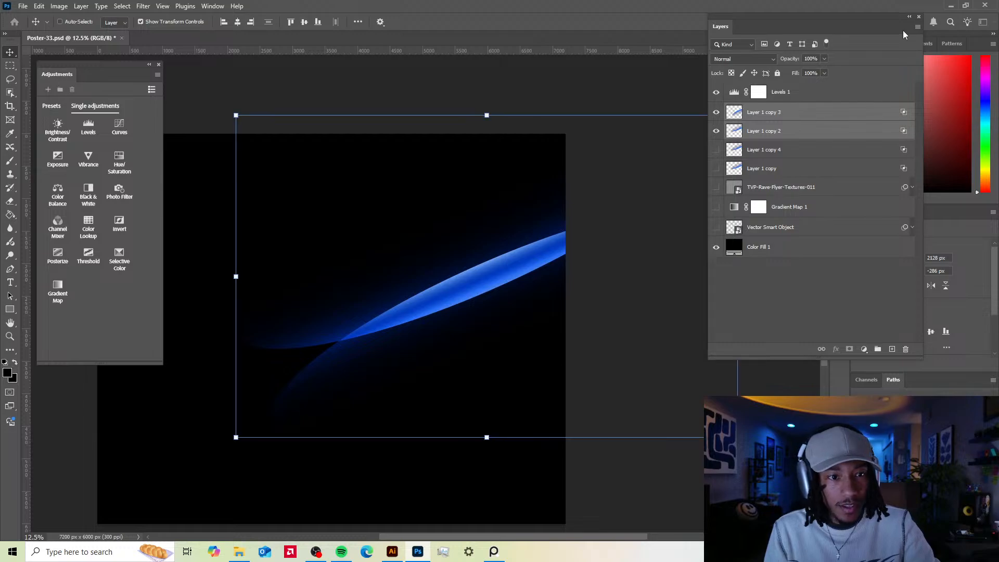
left_click_drag(866, 17, 780, 24)
right_click(745, 112)
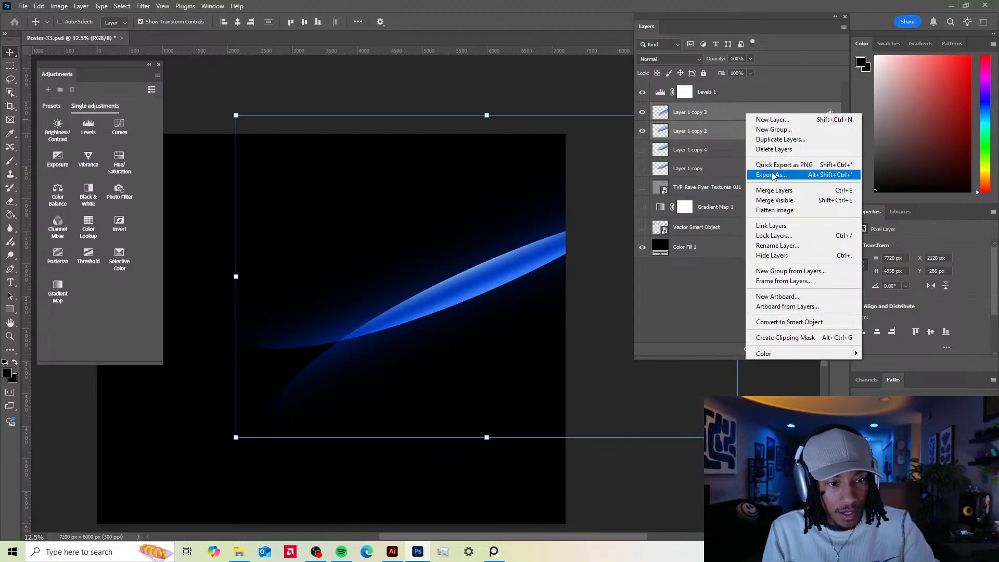
left_click(786, 322)
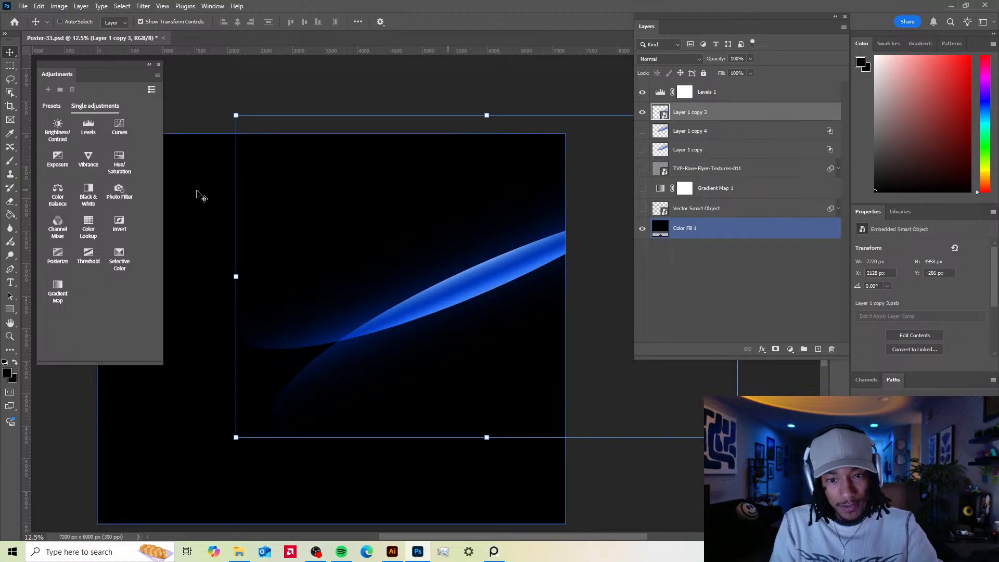
- Look through the toolbar's extra tools and the Dodge, Burn and Sponge group for a suitable retouching tool
left_click(9, 349)
left_click(9, 351)
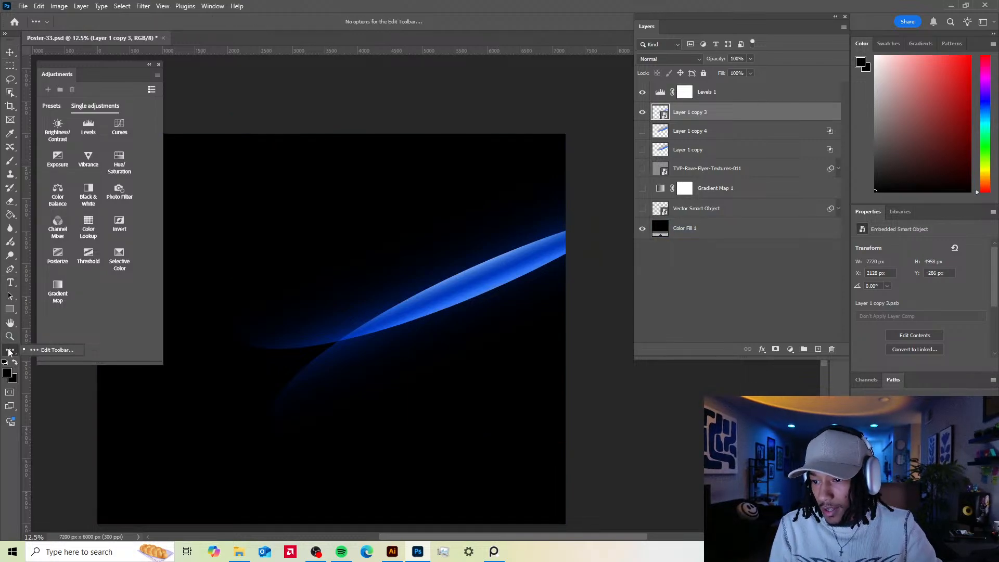
left_click(7, 353)
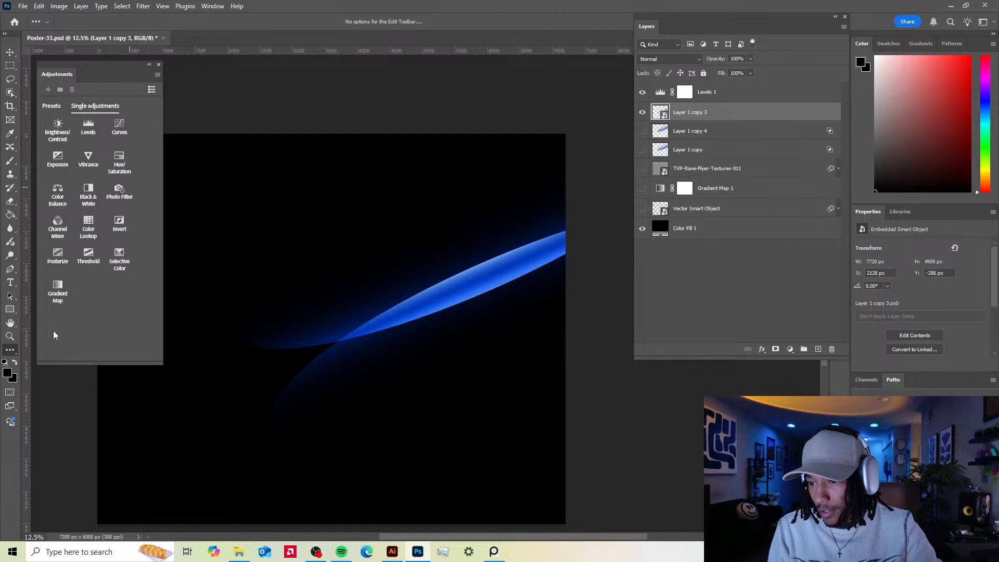
left_click(10, 351)
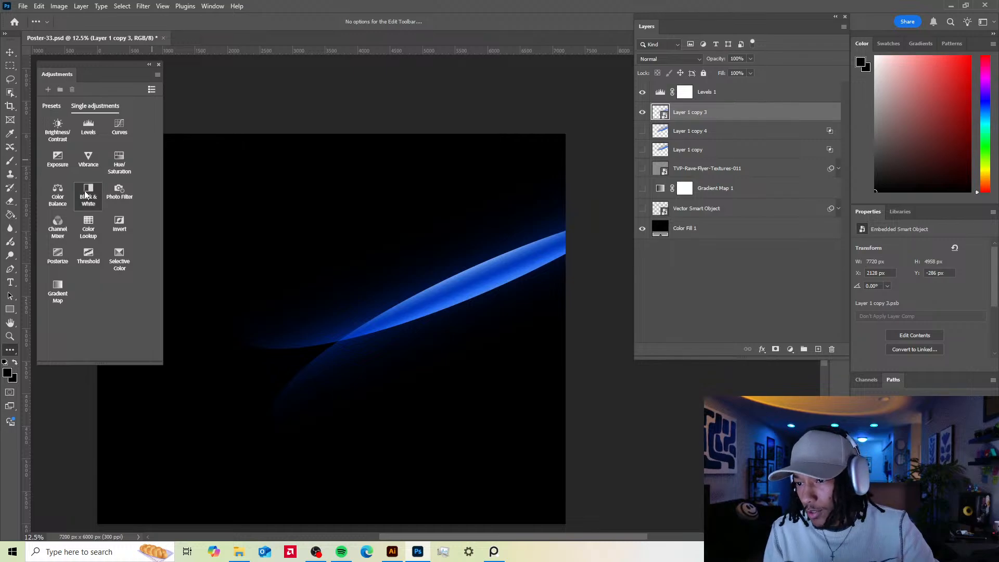
left_click(8, 353)
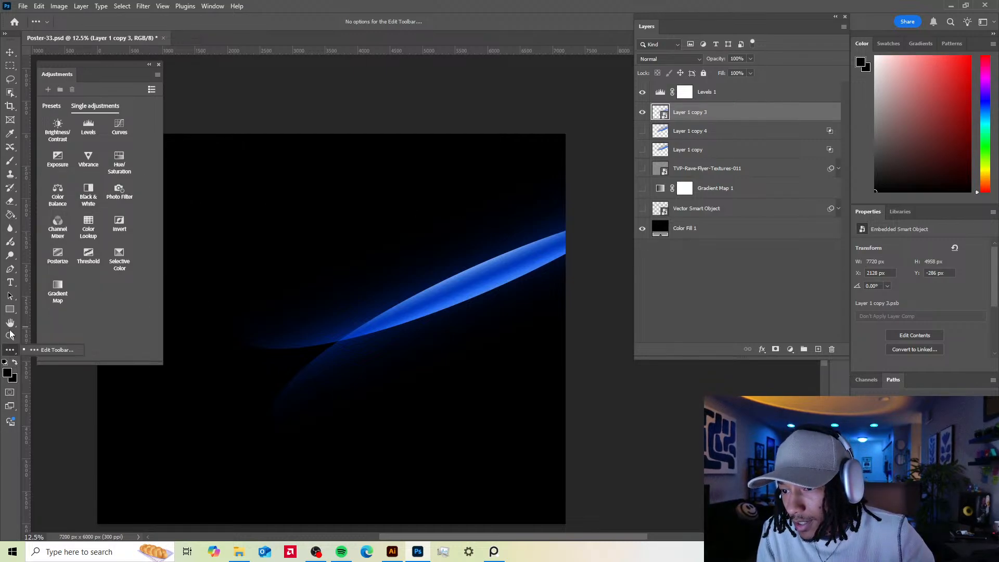
left_click(11, 256)
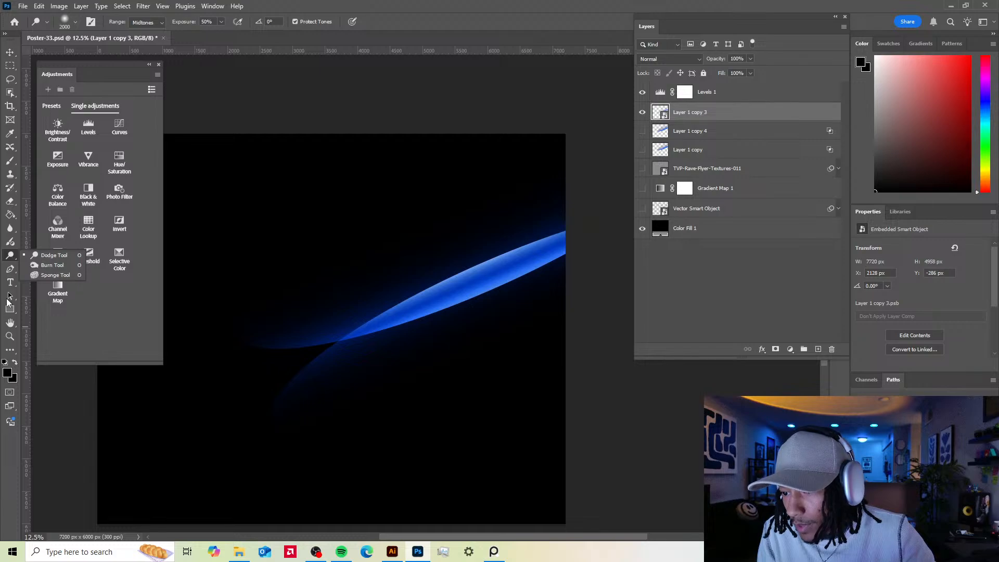
left_click(9, 350)
left_click(10, 351)
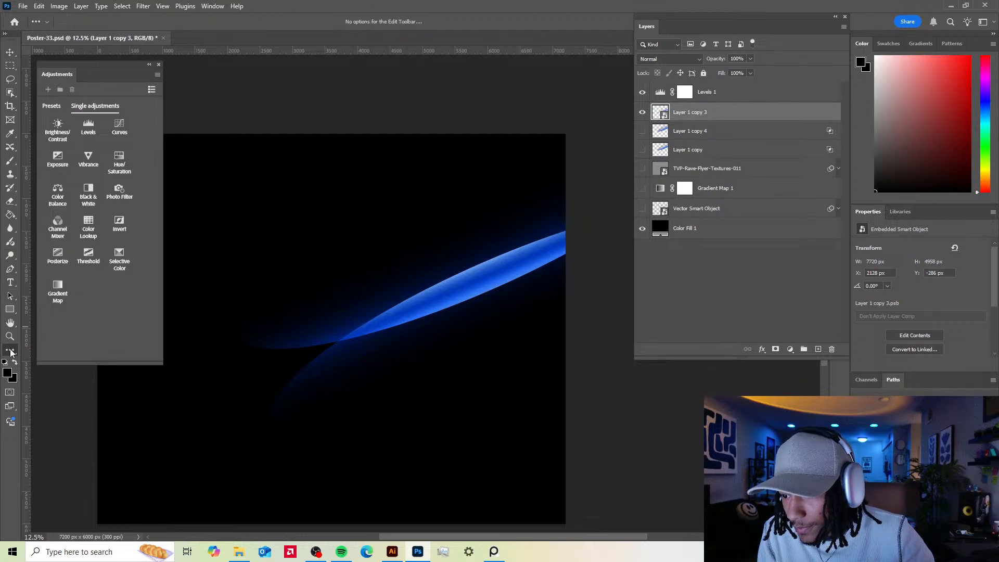
left_click_drag(96, 62, 104, 67)
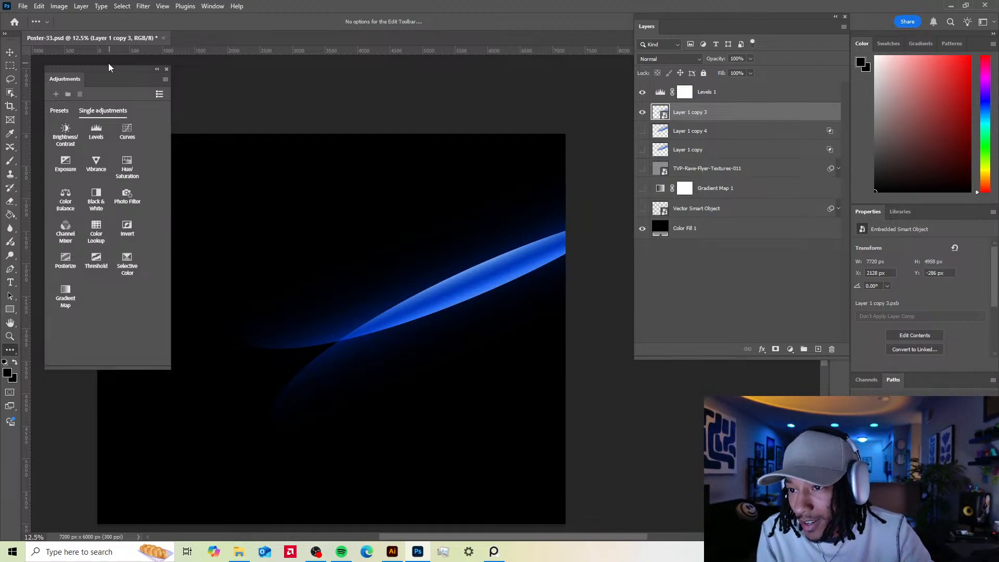
left_click_drag(103, 64, 106, 67)
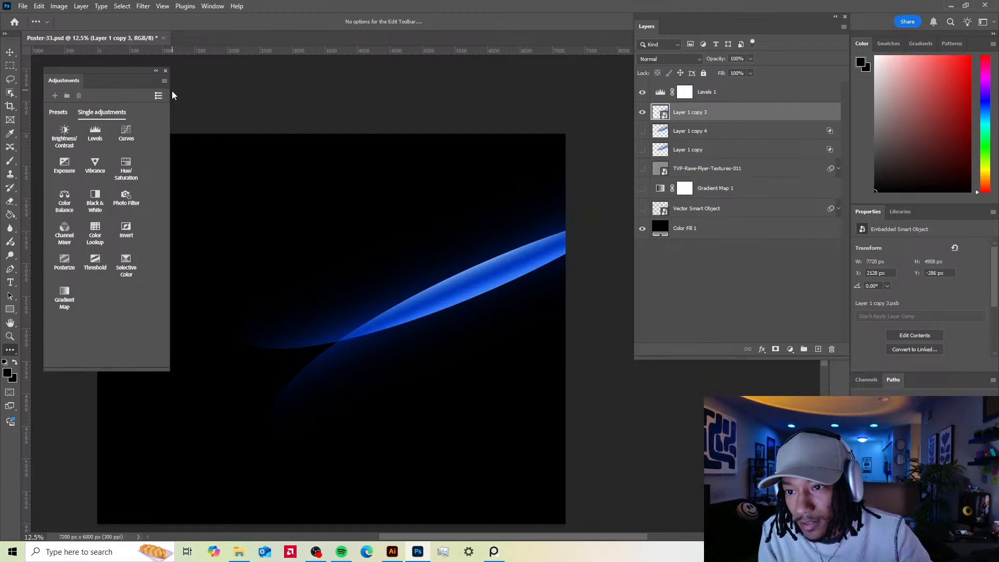
left_click(11, 352)
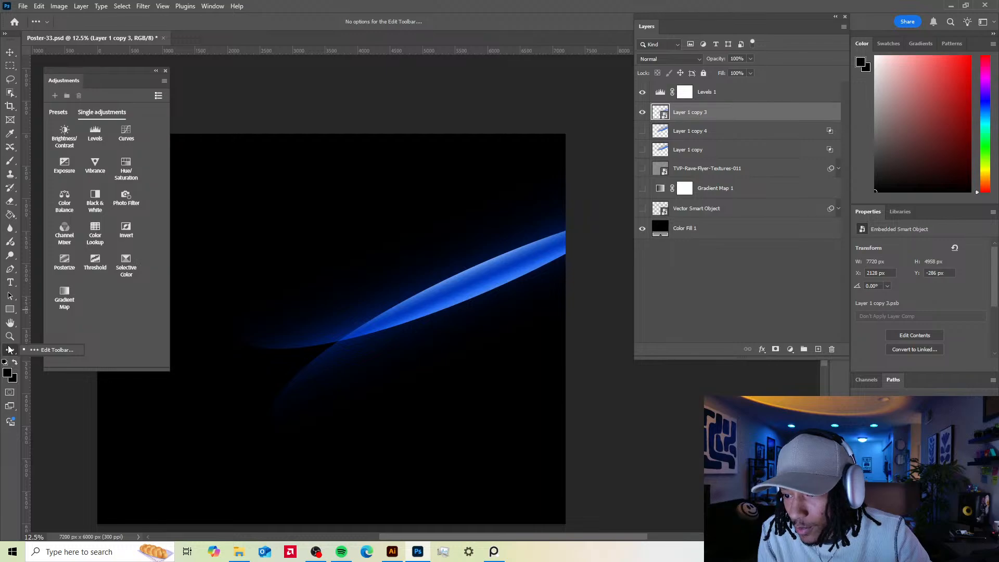
- Look into the Blur and Dodge tool groups and choose the Smudge tool
left_click(11, 227)
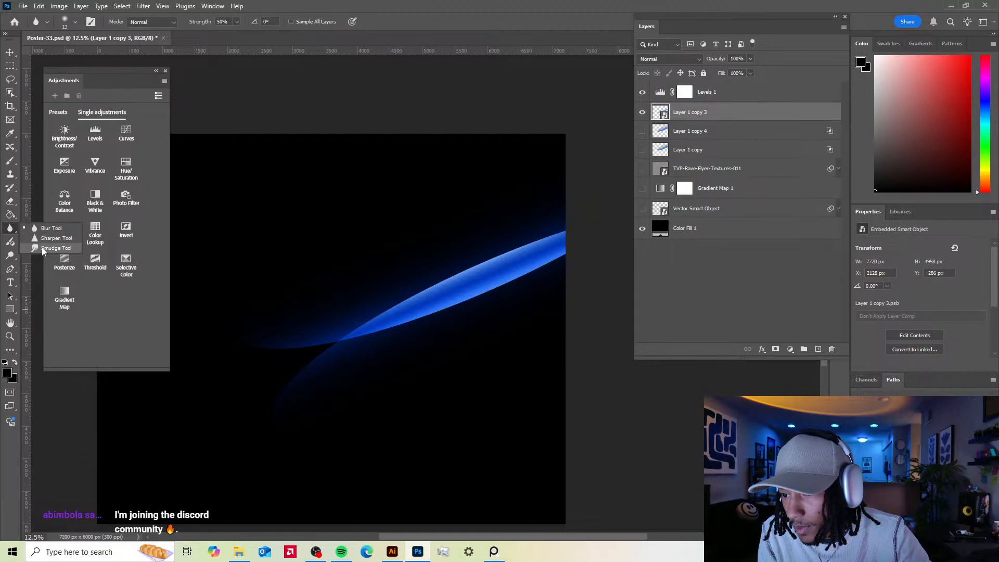
left_click(10, 256)
left_click(9, 229)
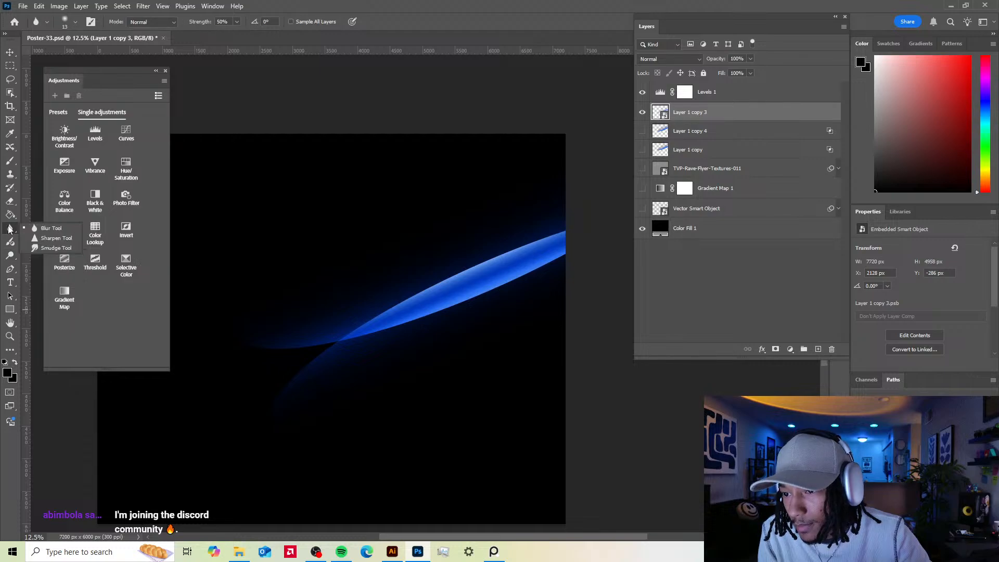
left_click(46, 248)
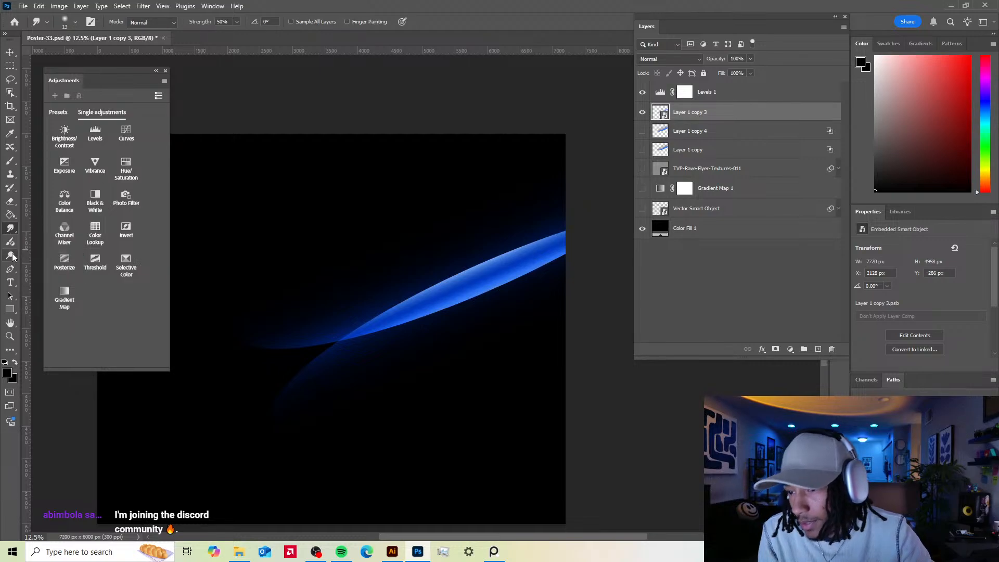
- Look through the toolbar's dodge, pen, shape, type, fill, eraser, history and brush groups for another tool to blend the streak
left_click(10, 256)
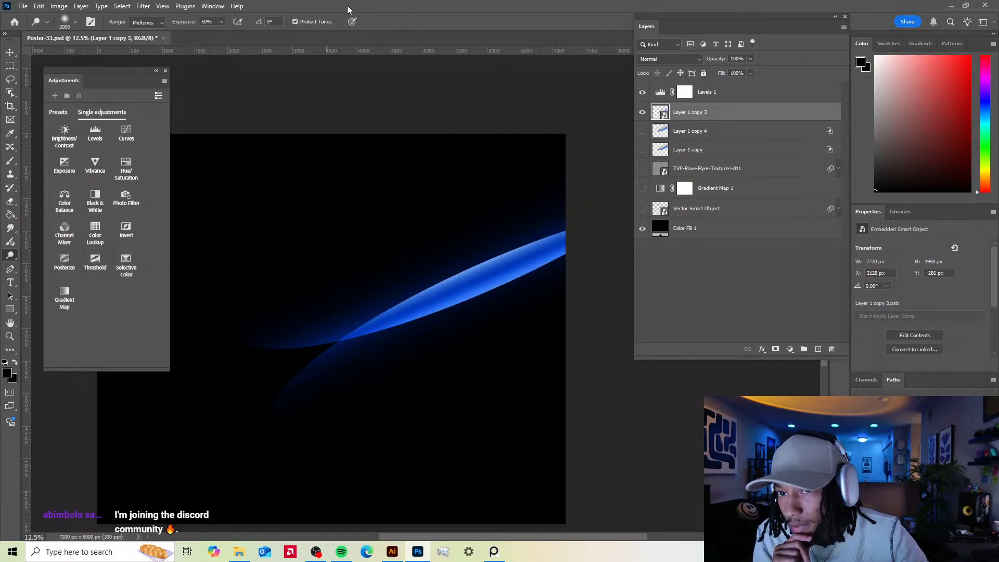
left_click(237, 6)
left_click(289, 7)
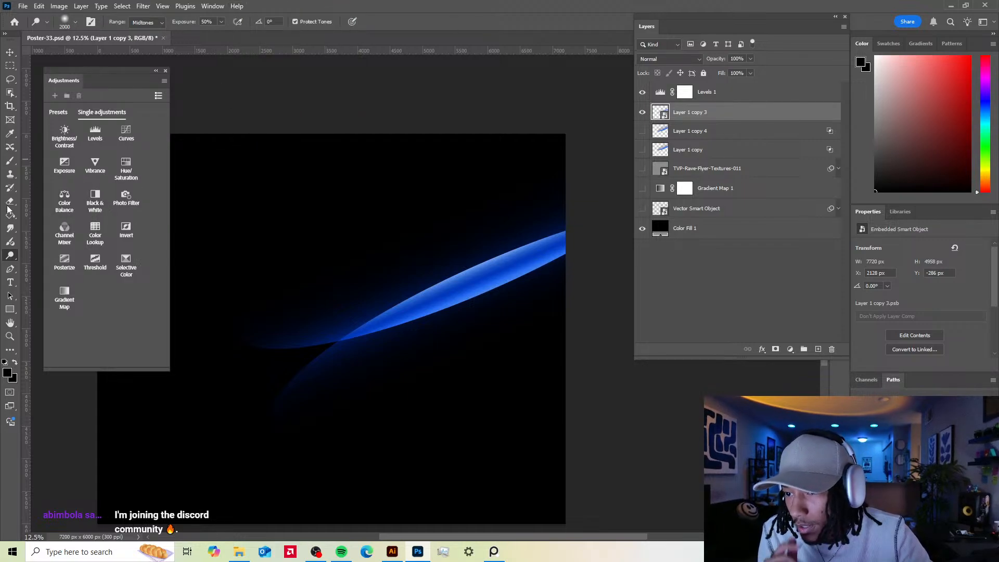
left_click(12, 269)
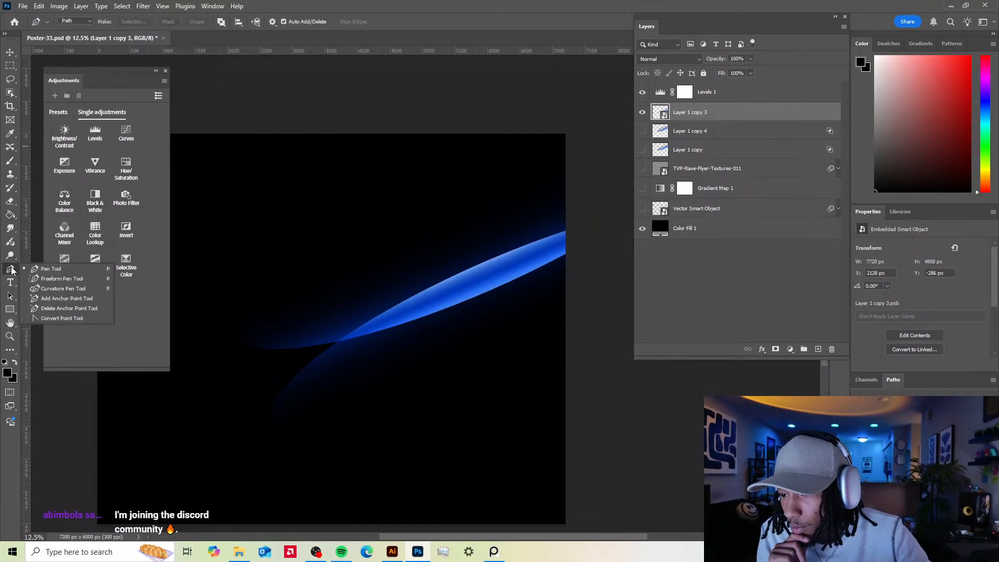
left_click(10, 256)
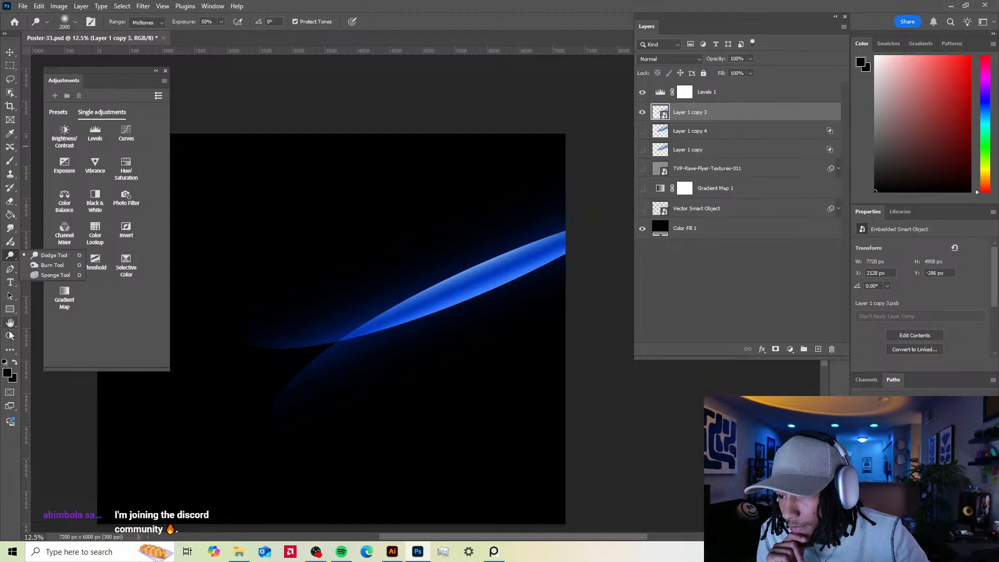
left_click(9, 350)
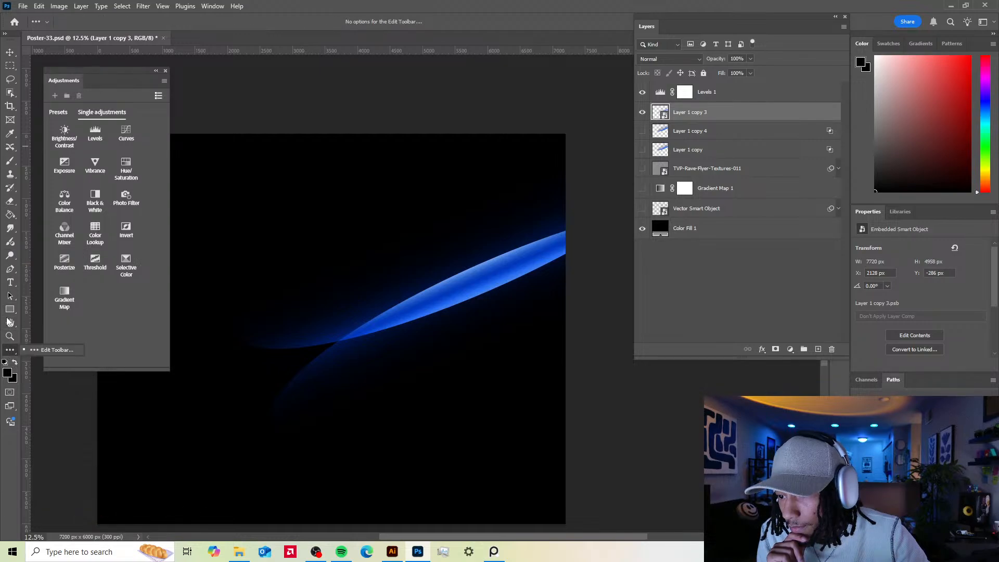
left_click(12, 309)
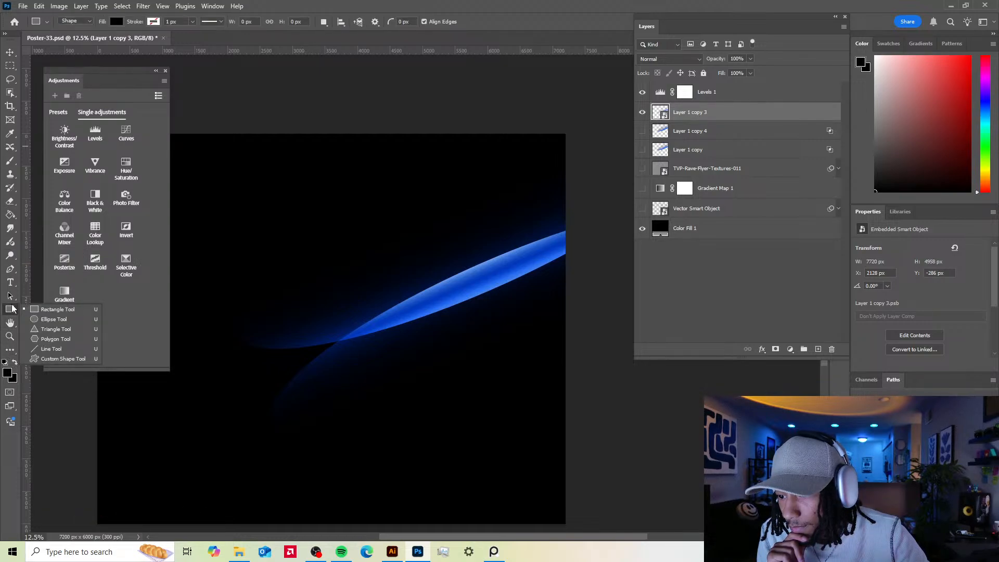
left_click(10, 296)
left_click(9, 281)
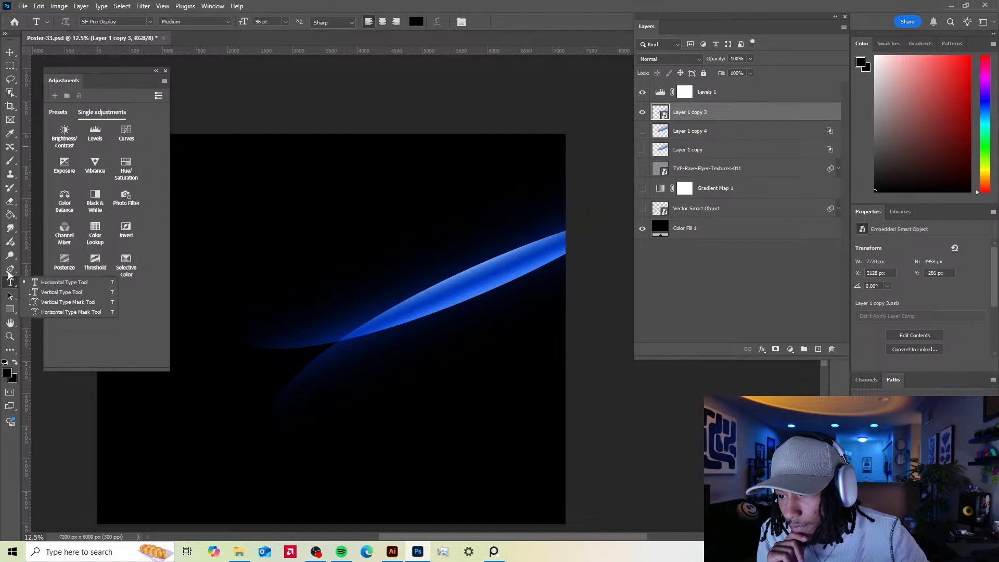
left_click(10, 269)
left_click(10, 258)
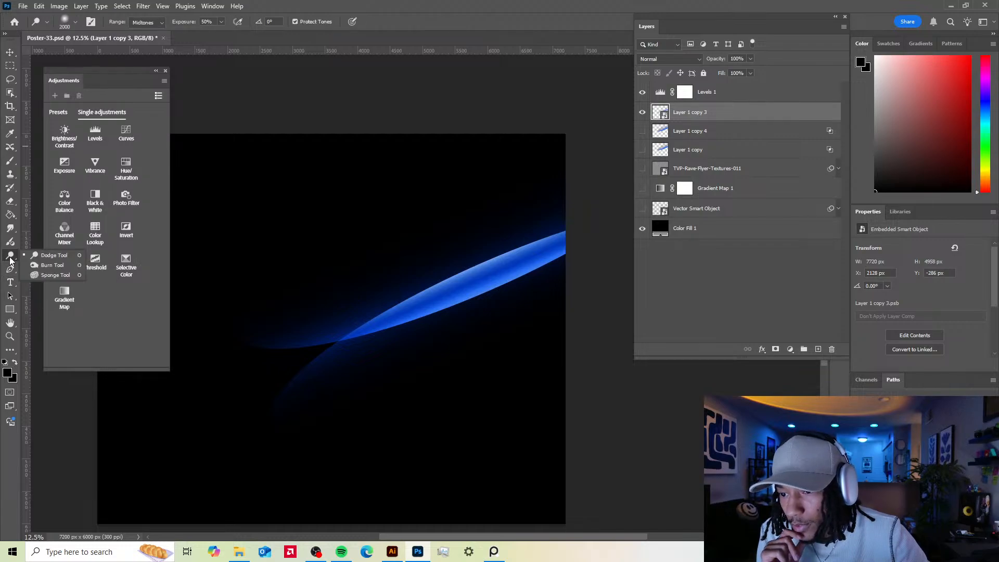
left_click(10, 227)
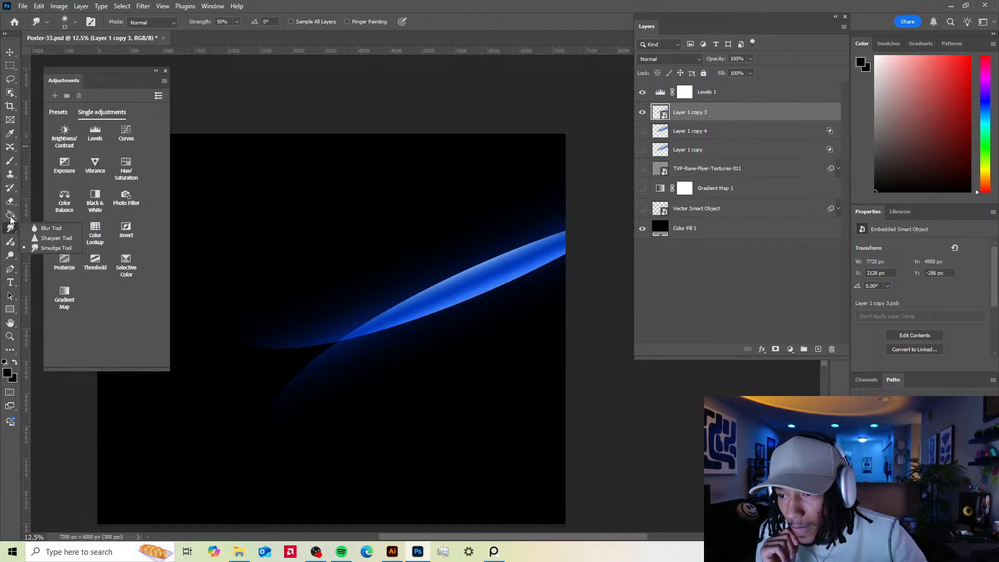
left_click(11, 215)
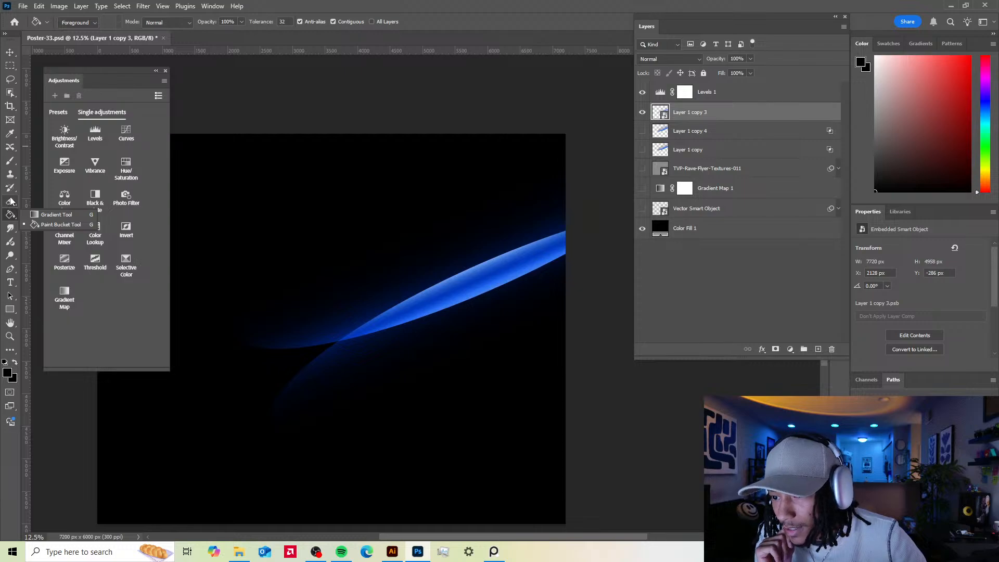
left_click(10, 201)
left_click(8, 188)
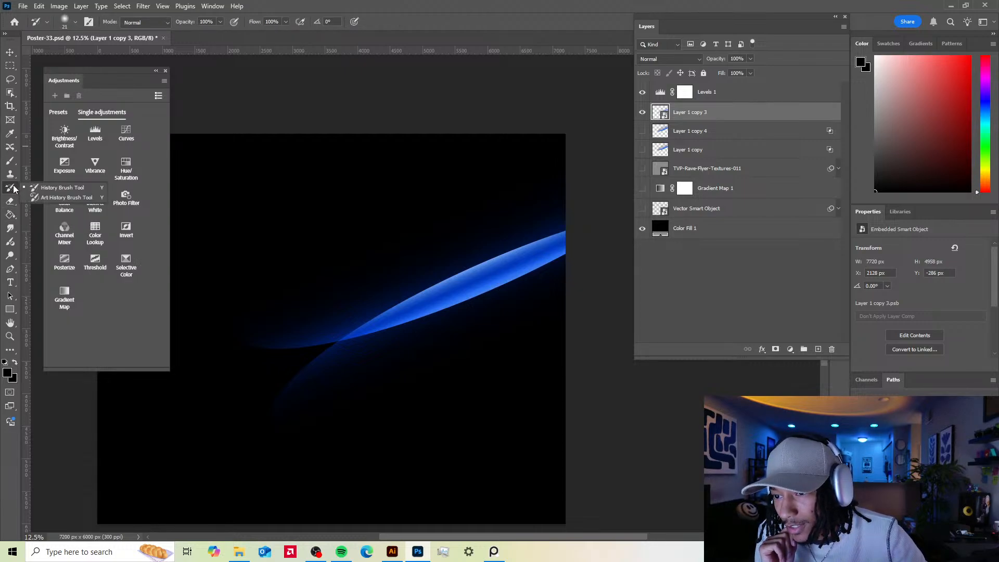
left_click(11, 175)
left_click(11, 162)
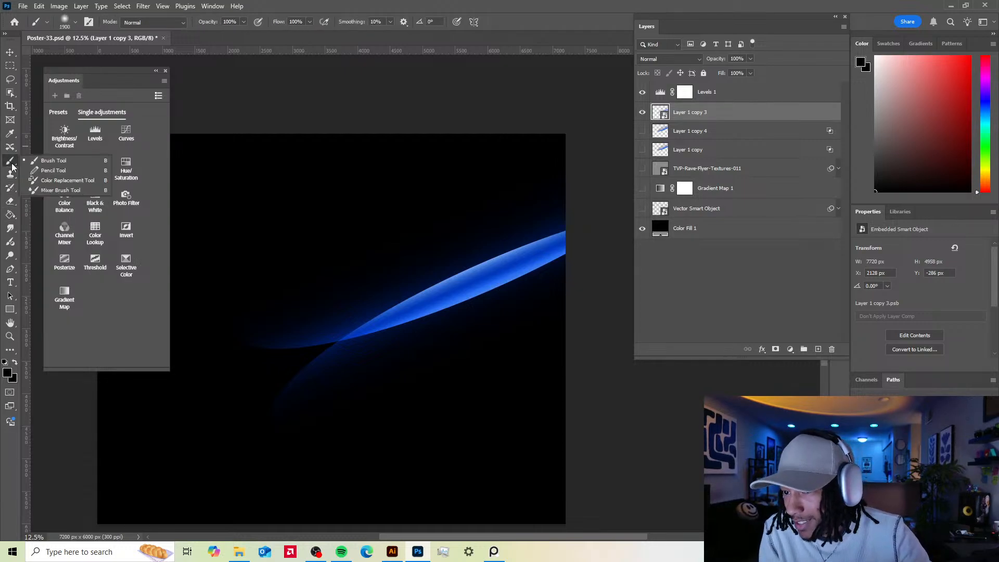
left_click(11, 351)
left_click(11, 255)
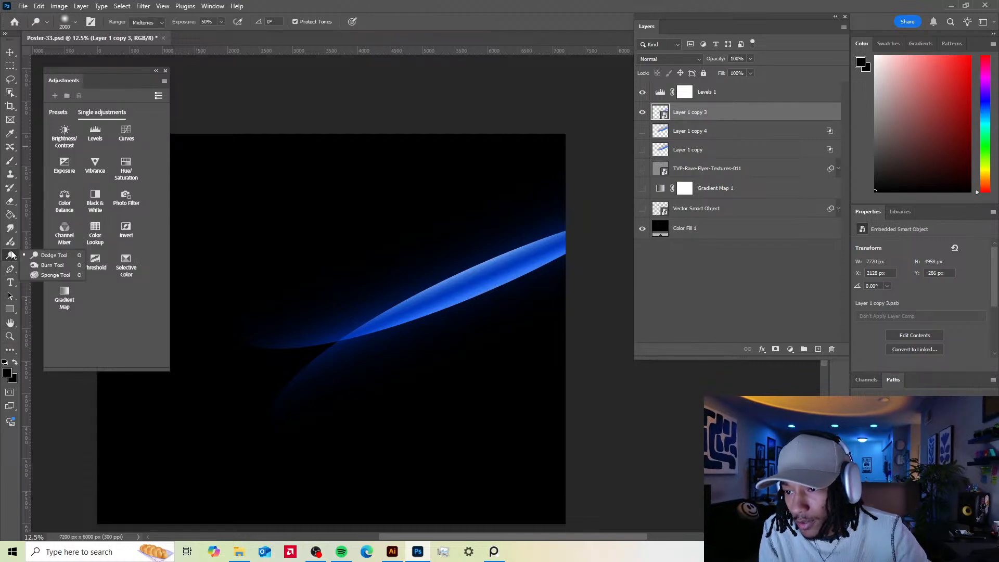
- Pick the Smudge tool and keep a hidden duplicate of Layer 1 copy 3 directly beneath it
left_click(11, 230)
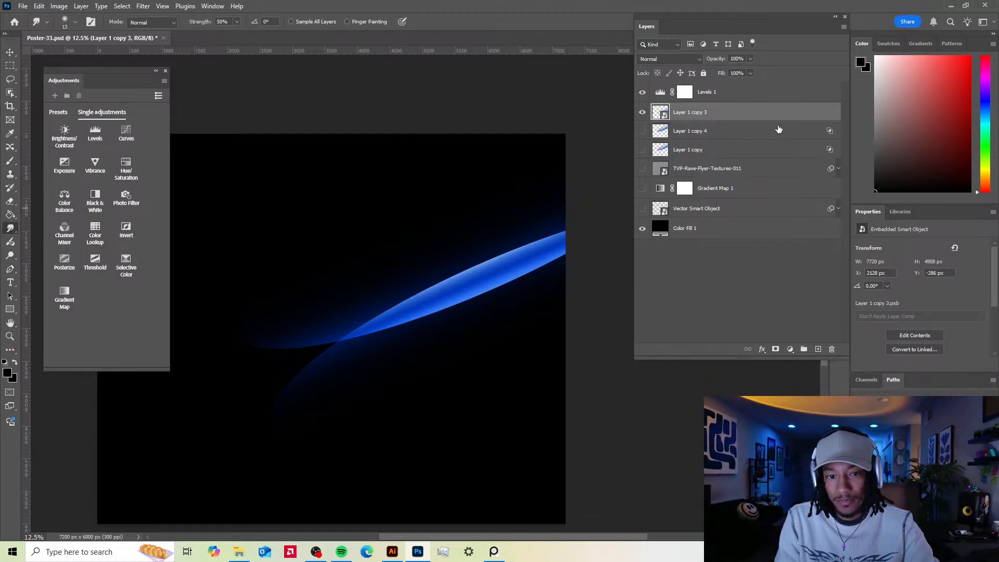
left_click_drag(720, 116, 725, 126, "alt")
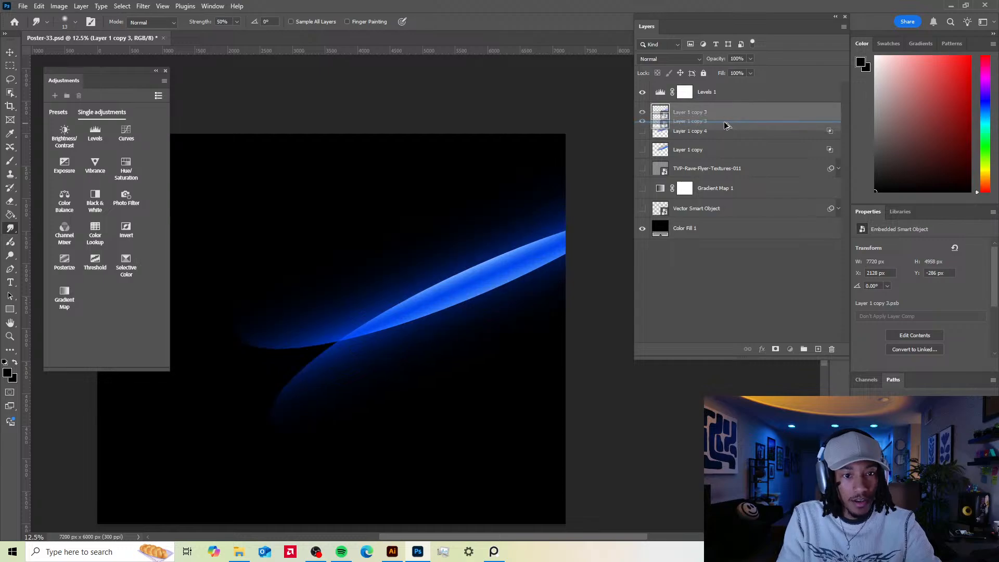
left_click(642, 130)
left_click(698, 114)
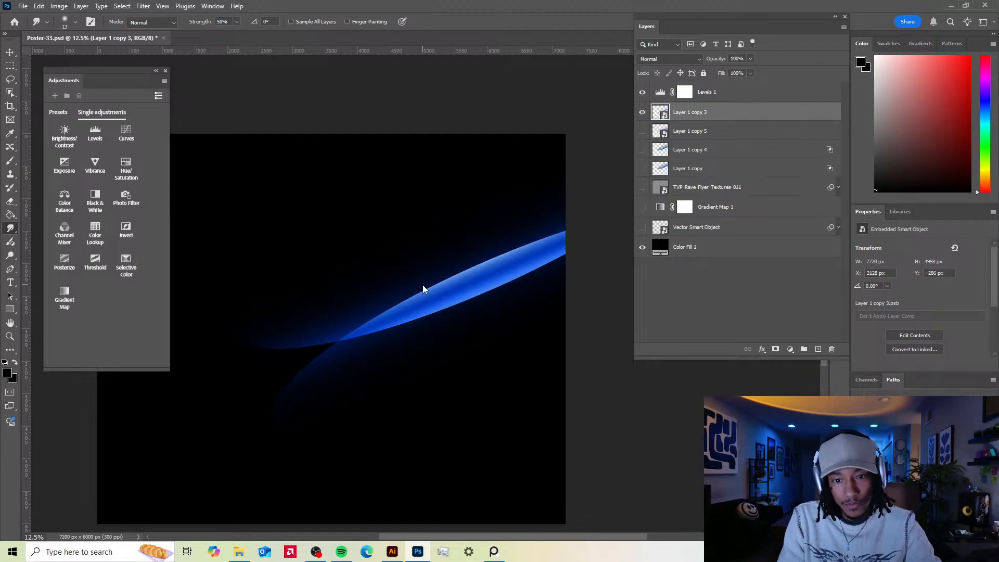
- Rasterize Layer 1 copy 3 for smudging and enlarge the Smudge brush to 3000 px
left_click(422, 289)
left_click(458, 203)
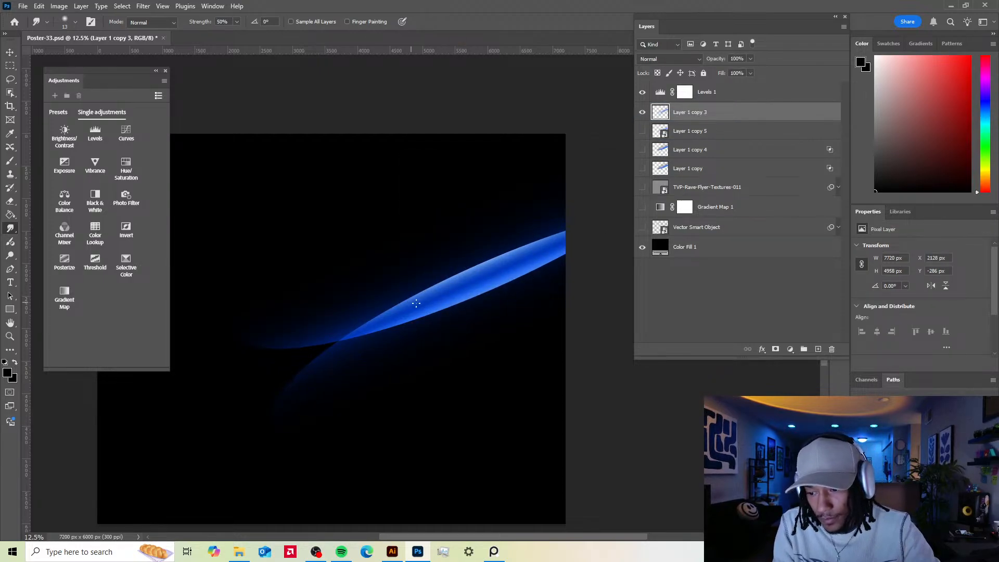
key("bracketright")
key("bracketright")
key("bracketright")
key("bracketright")
key("bracketright")
key("bracketright")
key("bracketright")
key("bracketright")
key("bracketright")
key("bracketright")
key("bracketright")
key("bracketright")
key("bracketright")
key("bracketright")
key("bracketright")
key("bracketright")
key("bracketright")
key("bracketright")
key("bracketright")
key("bracketright")
key("bracketleft")
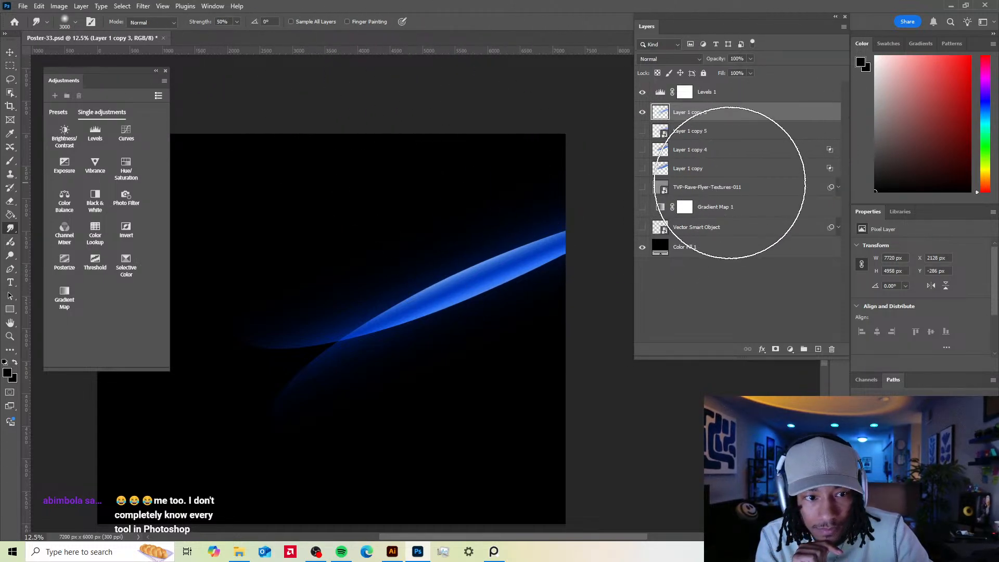
- Switch to Illustrator, restore and re-maximize its window, deselect the ellipse, and return to Photoshop
right_click(419, 556)
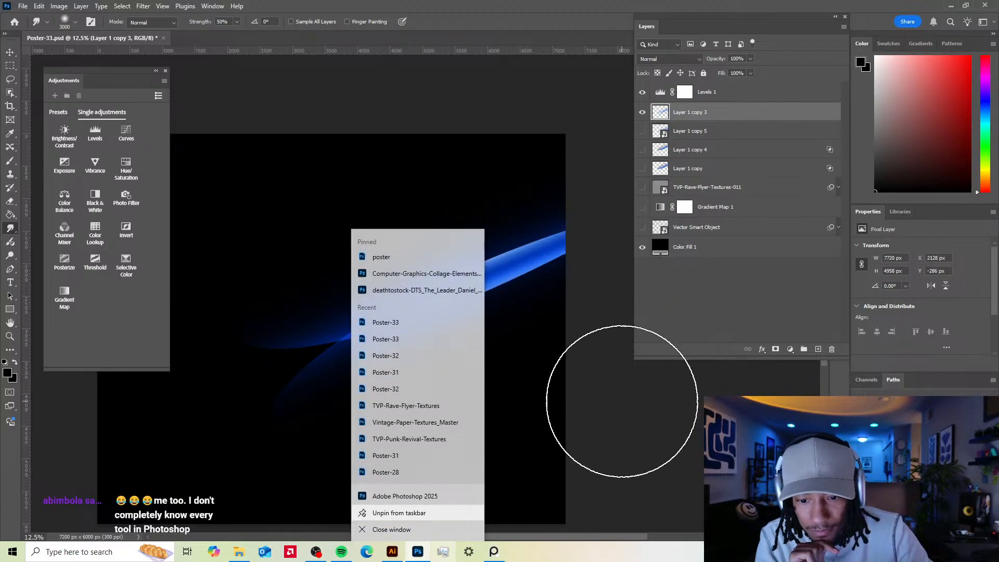
left_click(393, 555)
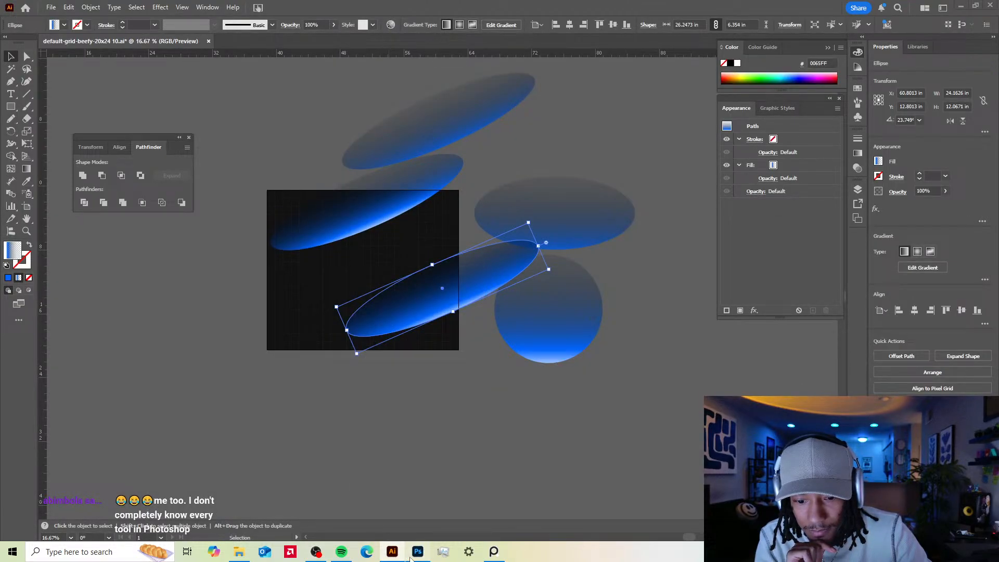
mouse_move(788, 7)
left_mouse_down()
mouse_move(726, 105)
mouse_move(552, 183)
left_mouse_up()
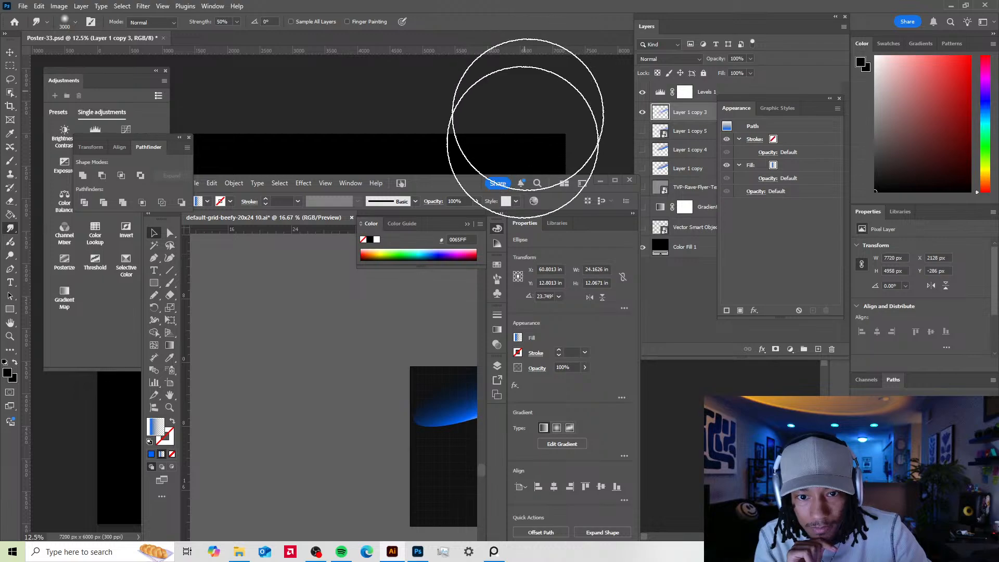
left_click(370, 341)
left_click_drag(438, 183, 621, 0)
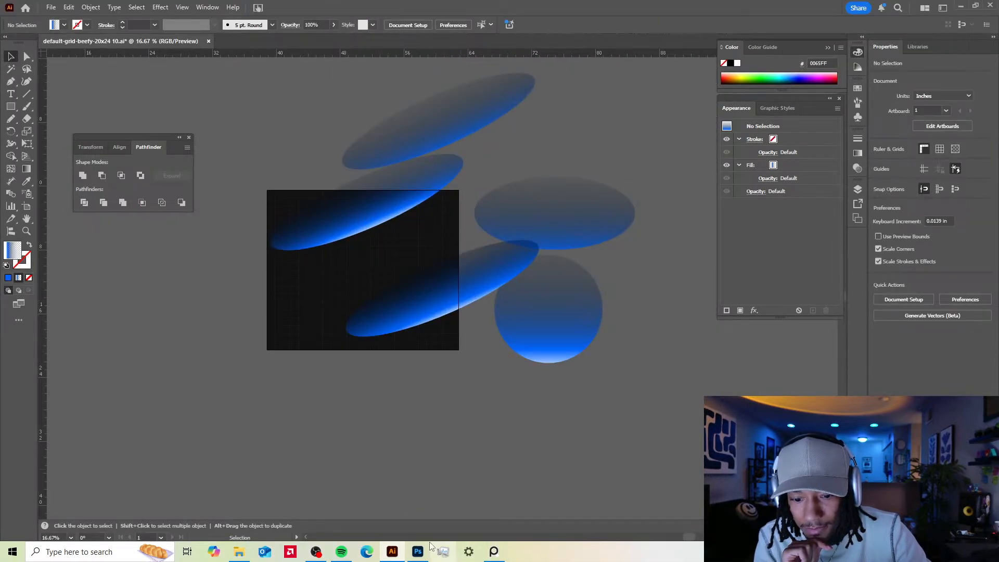
right_click(417, 552)
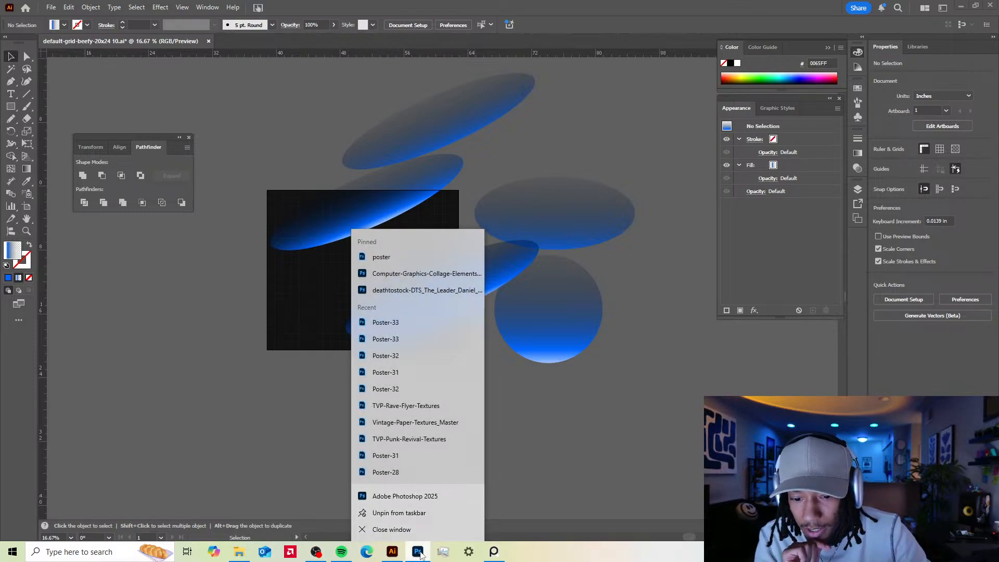
left_click(393, 553)
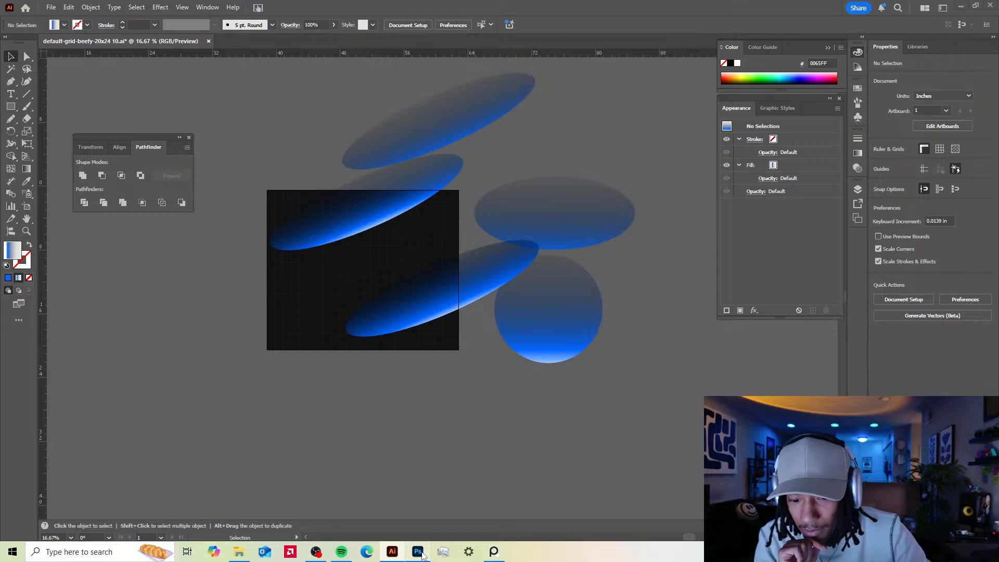
left_click(418, 553)
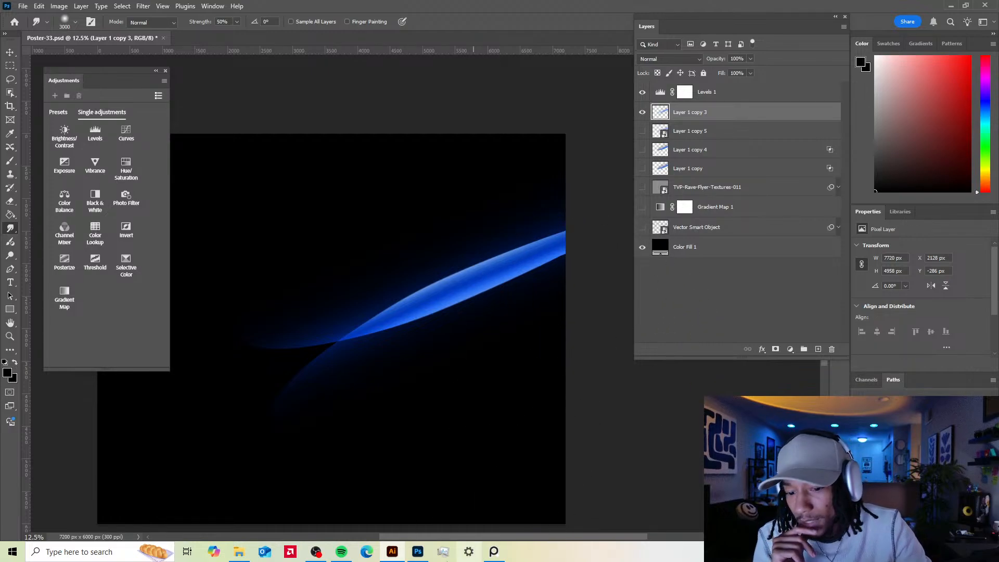
- Try to close the Photoshop window holding Poster-33 from the Windows taskbar
mouse_move(421, 553)
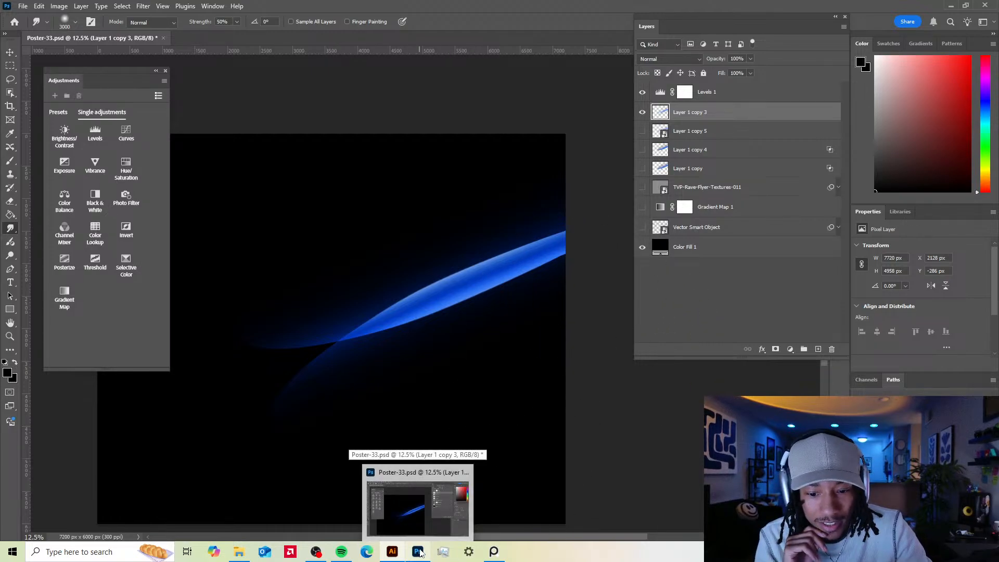
right_click(420, 552)
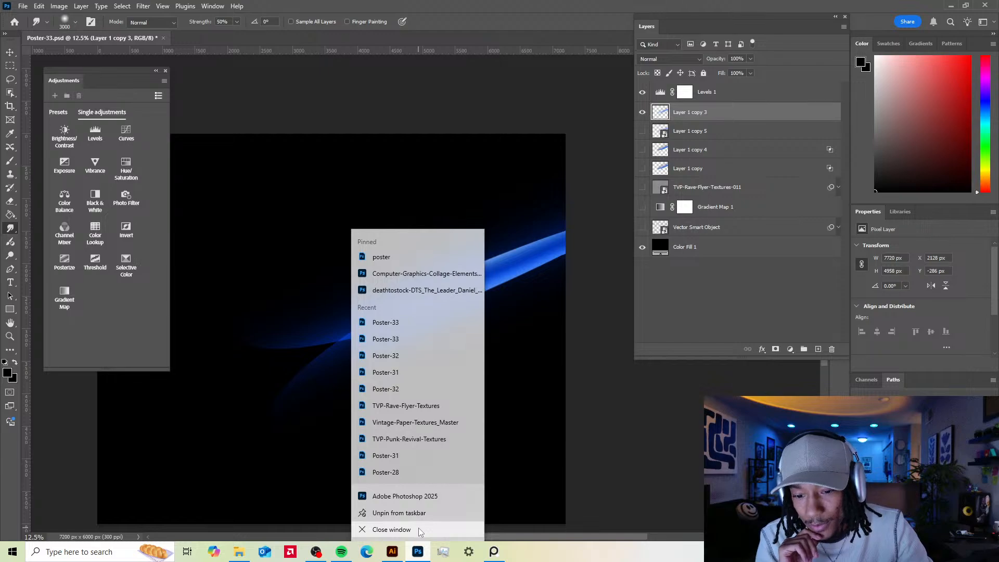
left_click(418, 527)
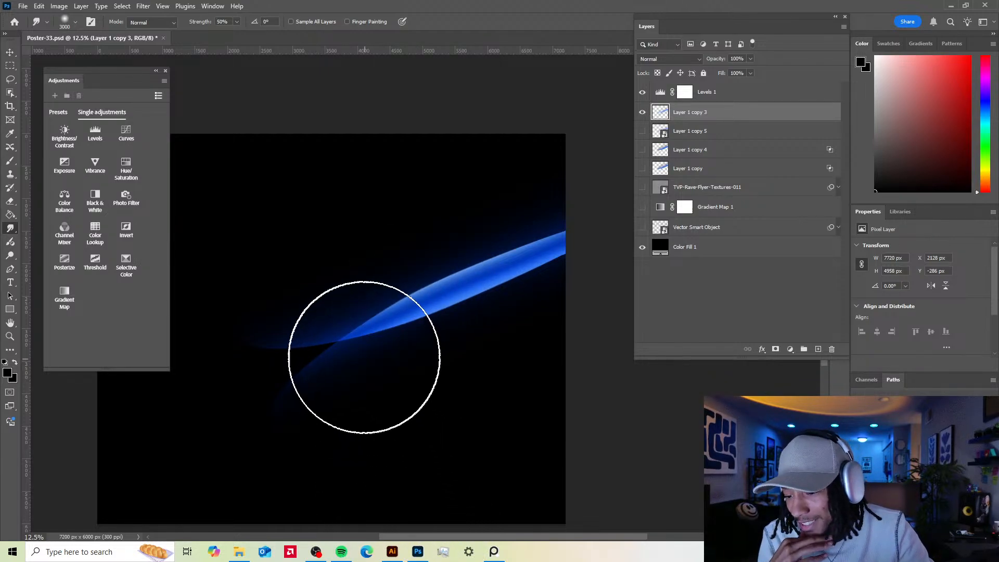
right_click(419, 551)
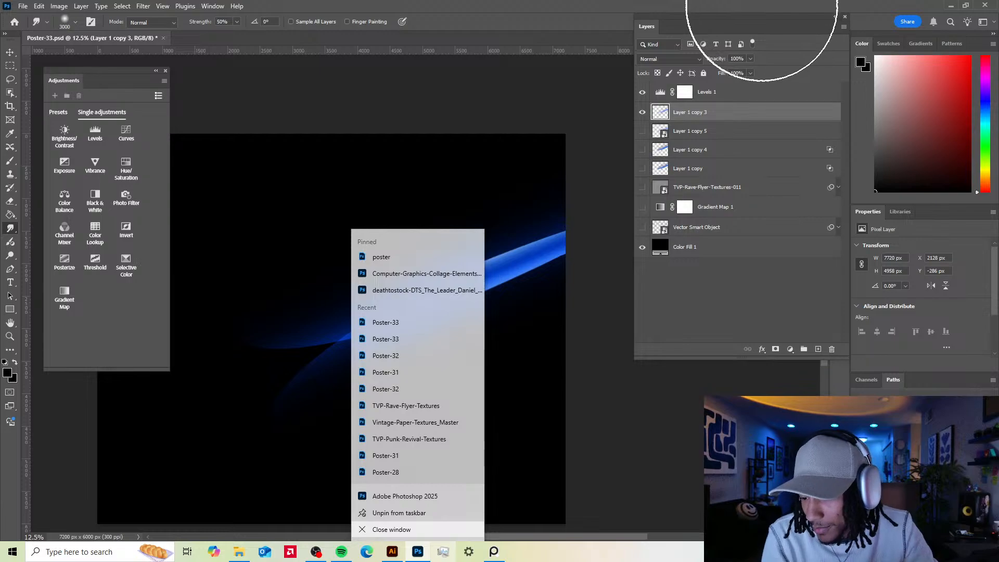
right_click(421, 554)
right_click(421, 554)
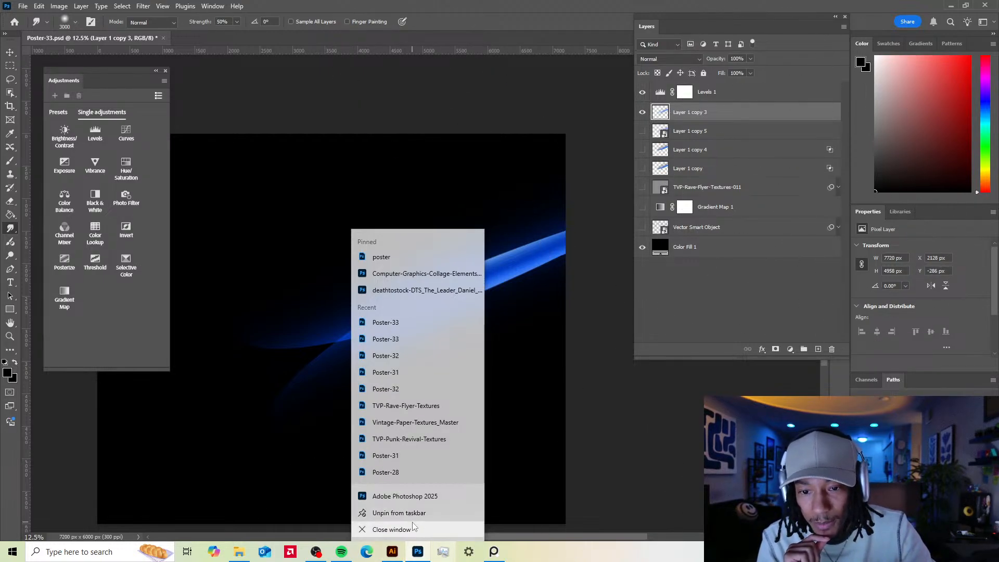
left_click(426, 528)
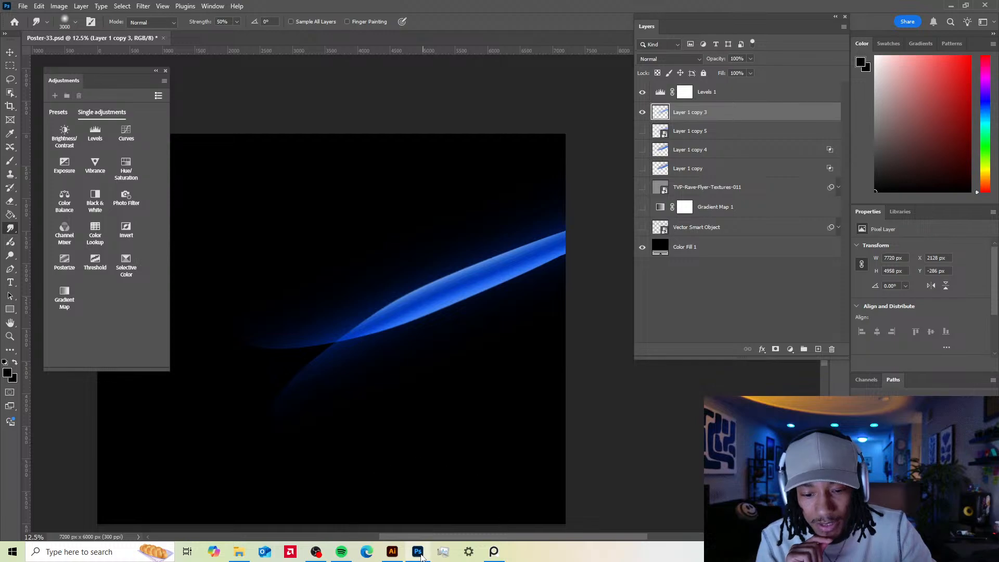
right_click(417, 552)
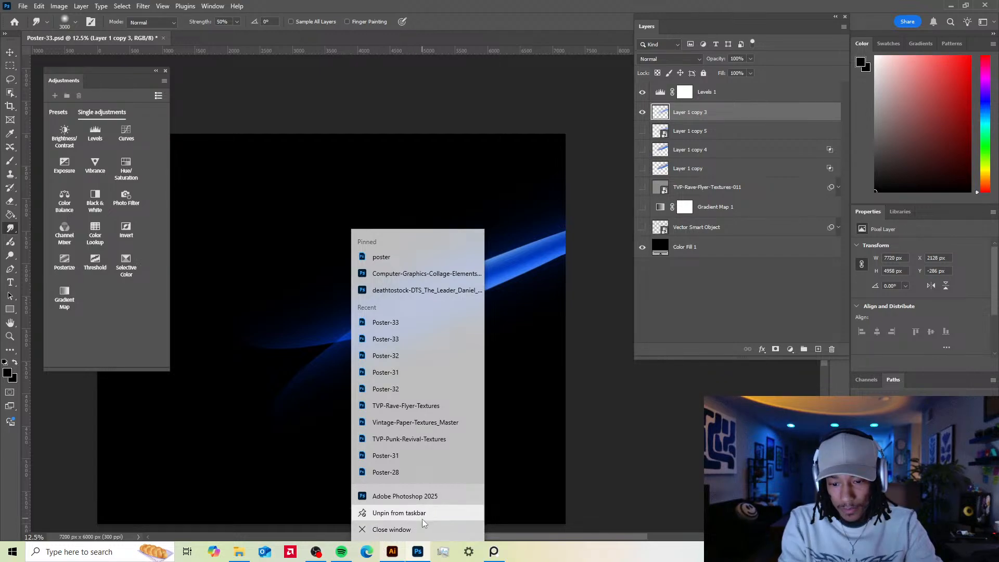
left_click(418, 552)
- Switch to Illustrator and try to close the Photoshop window from there
left_click(398, 555)
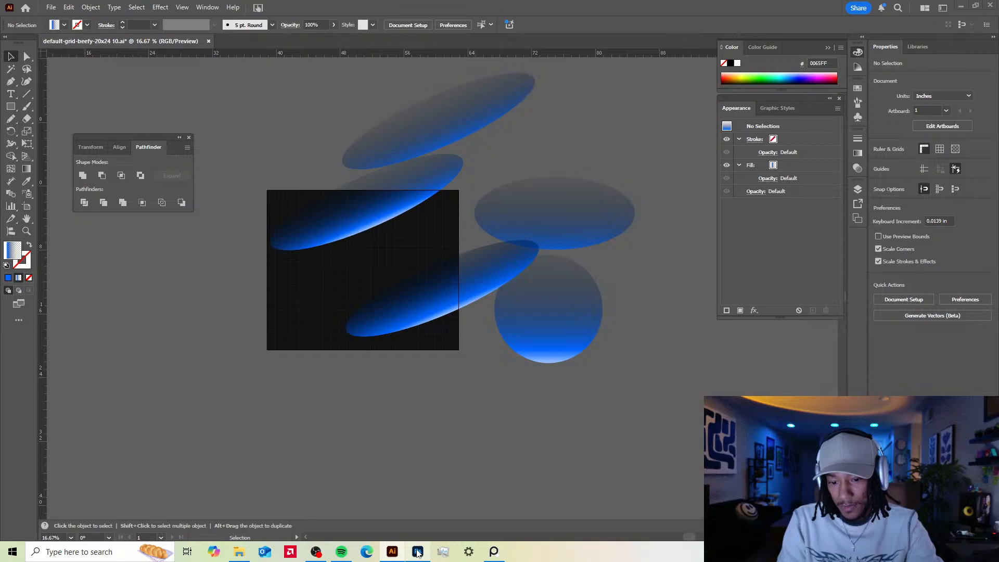
right_click(417, 551)
left_click(422, 532)
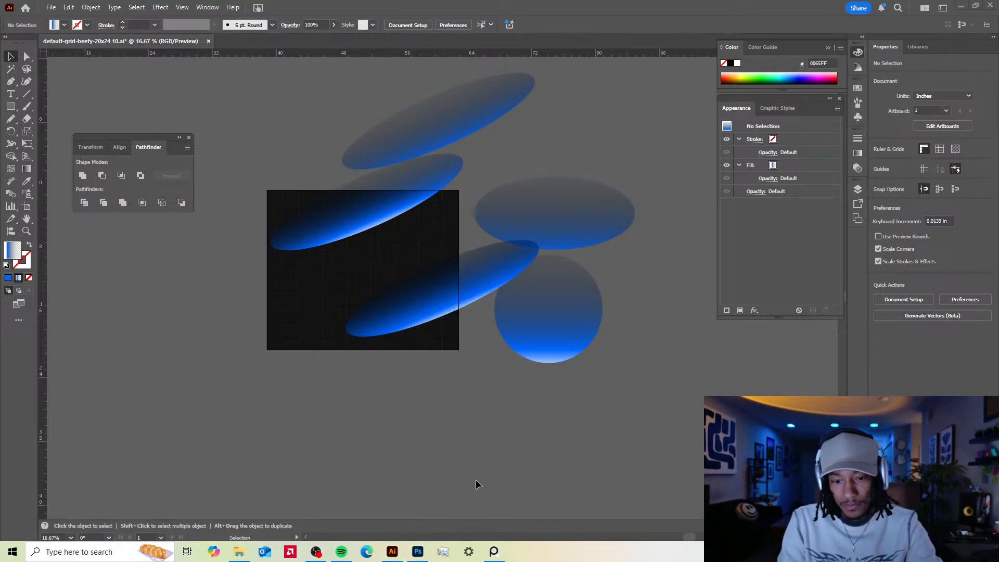
- Bring up the inspiration-beta reference board and, back in Illustrator, select the blue gradient circle beside the artboard
left_click(493, 551)
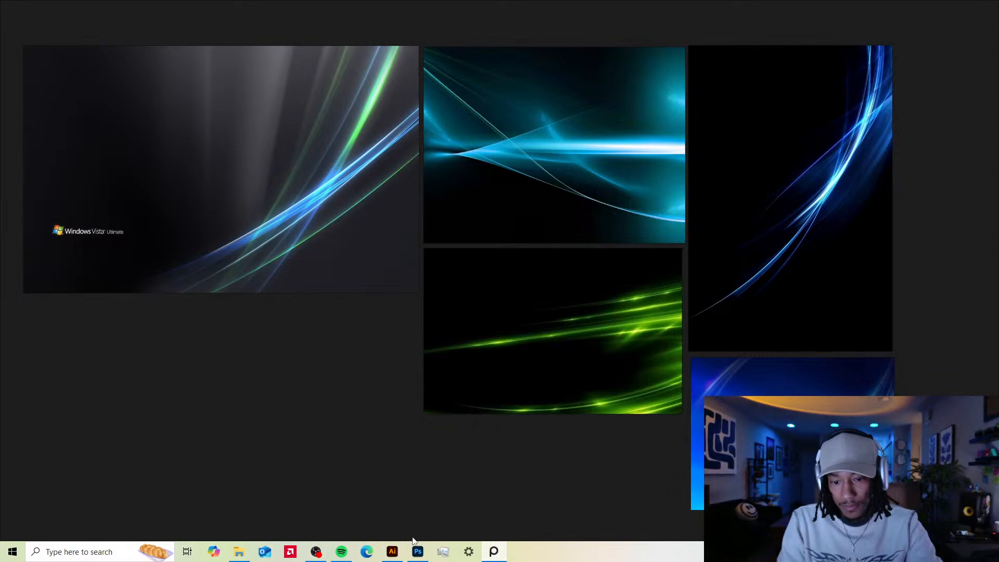
left_click(387, 553)
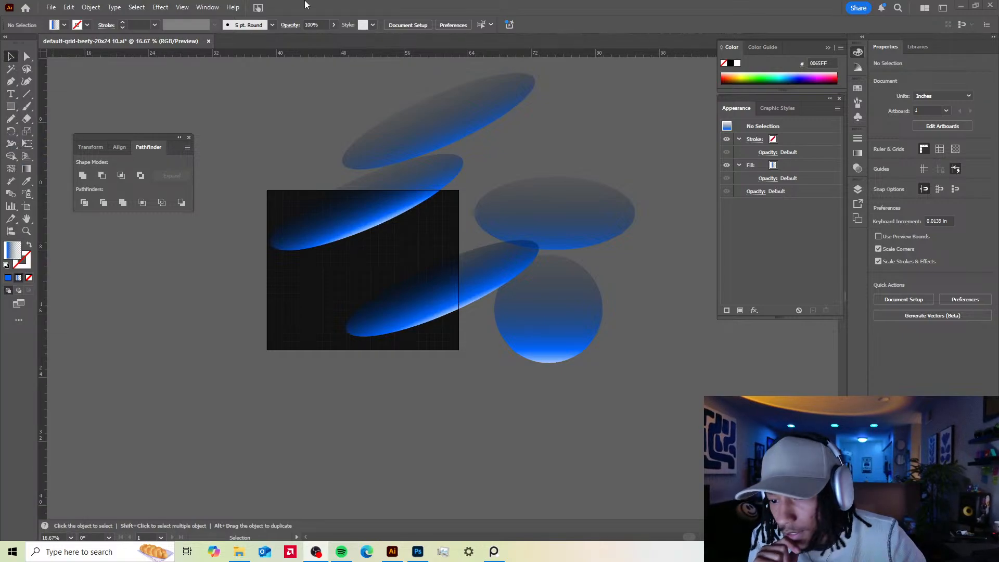
left_click(552, 356)
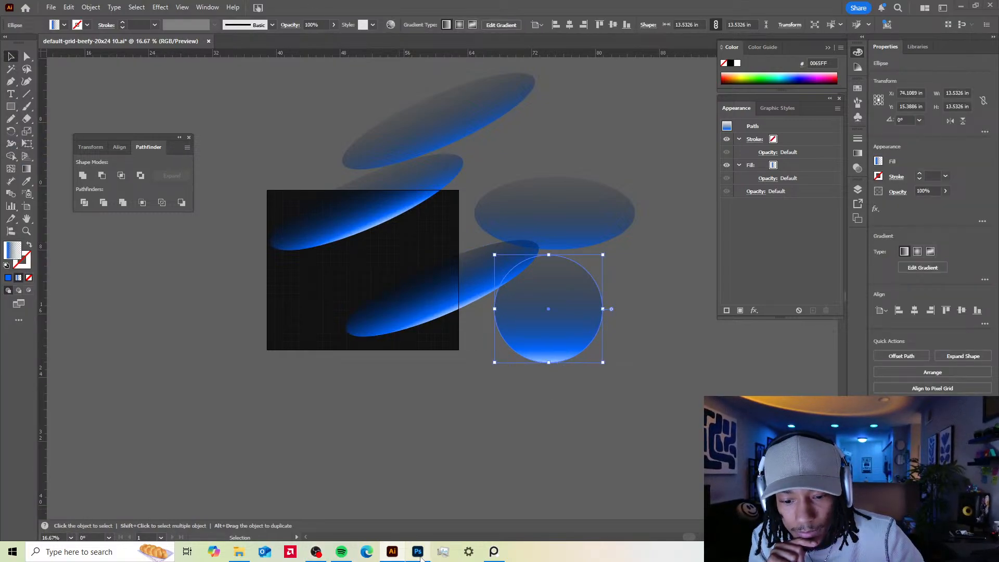
left_click(392, 552)
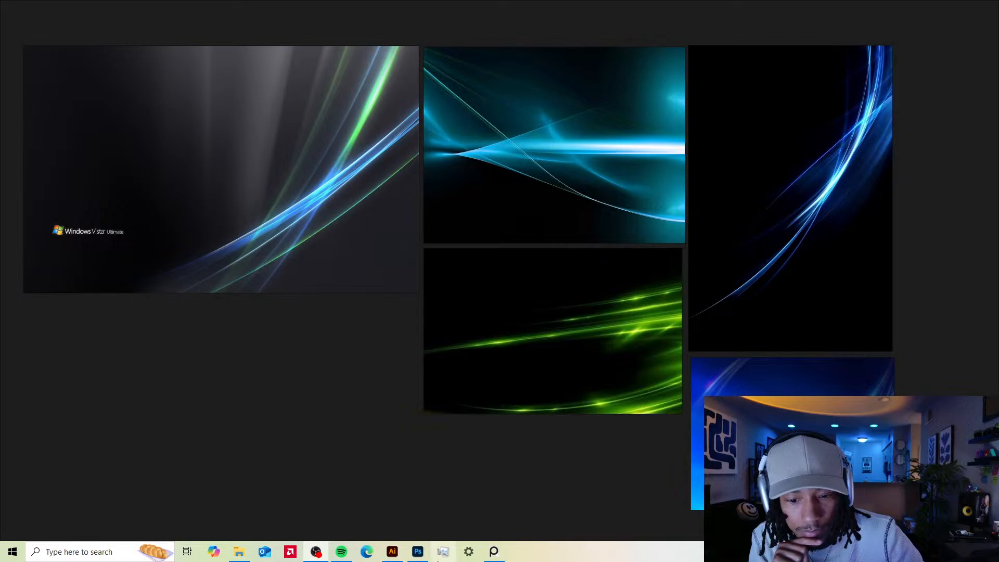
- Try to close the inspiration-beta reference board, and minimize its window to get back to the poster
left_click(494, 552)
right_click(500, 553)
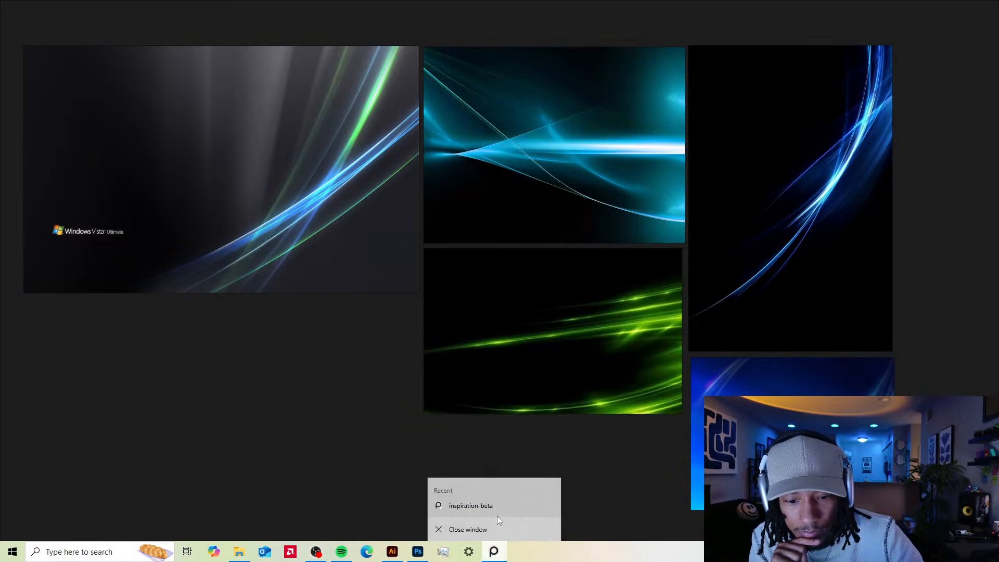
left_click(486, 529)
left_click(552, 304)
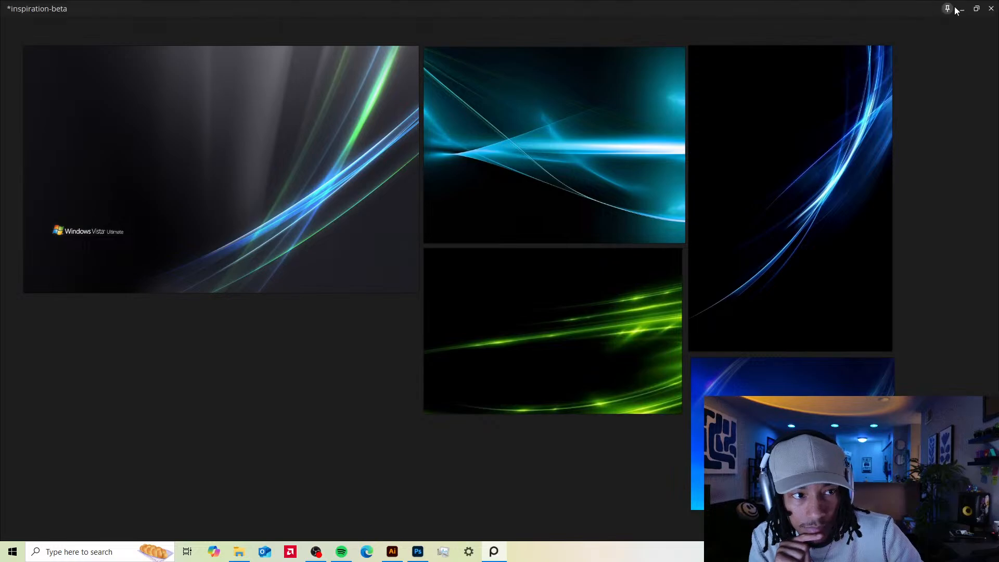
left_click(962, 8)
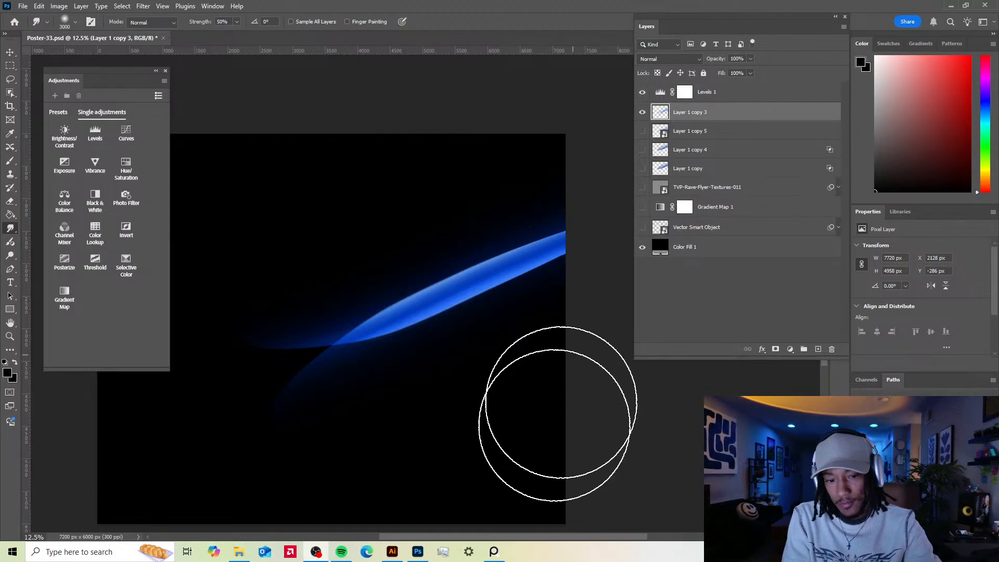
- Try again to close the Poster-33 window, first with Photoshop in front and once more with Illustrator in front
right_click(419, 555)
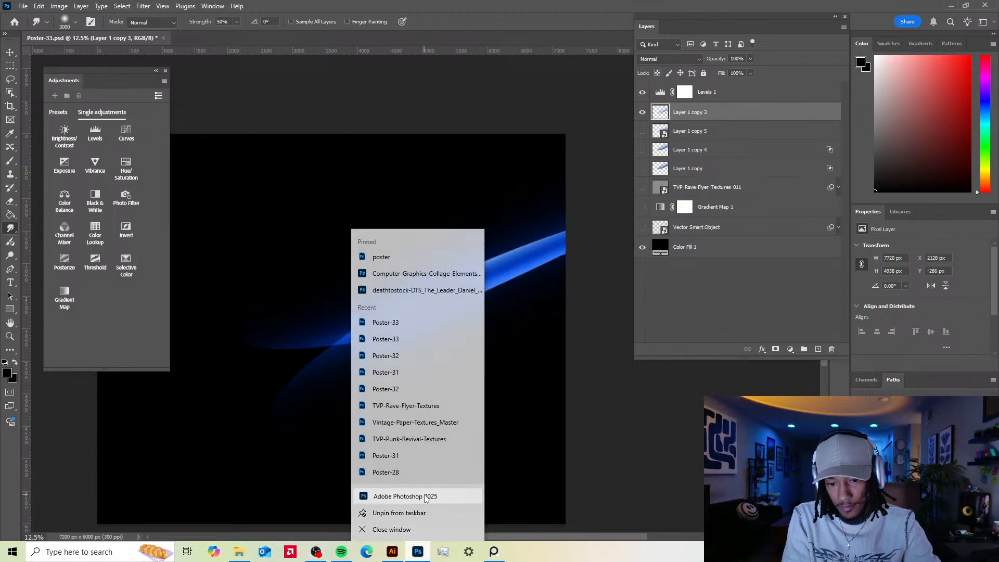
left_click(417, 529)
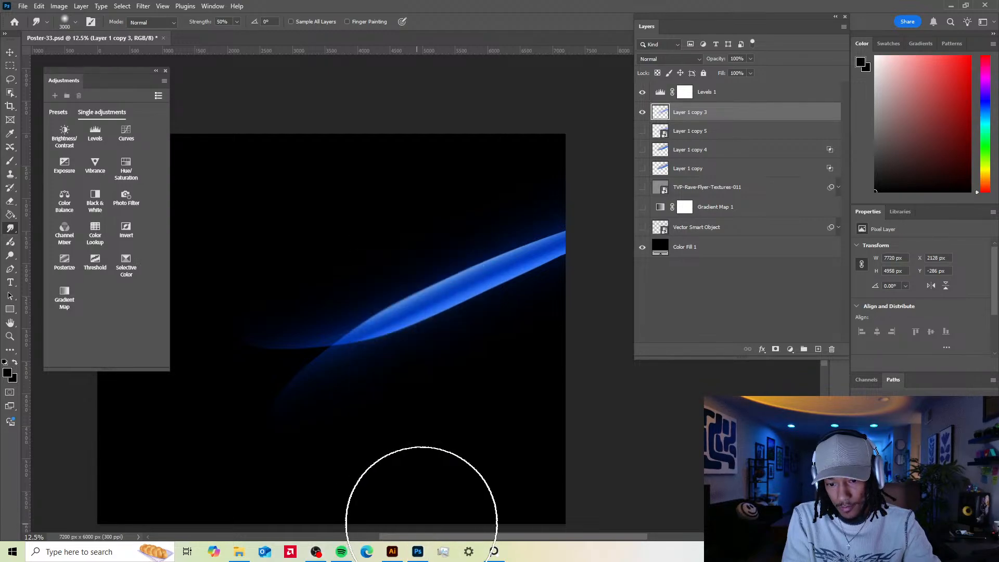
right_click(419, 555)
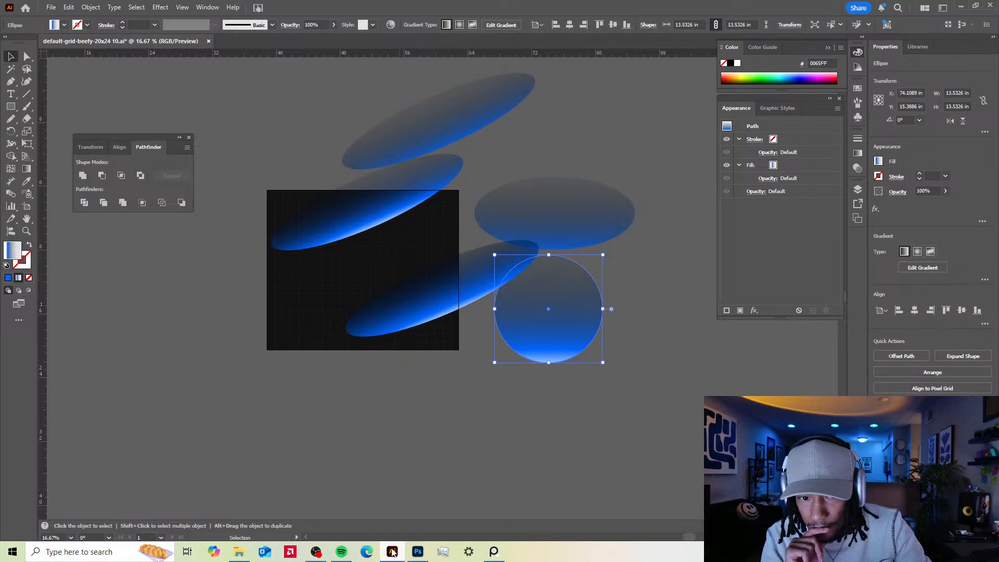
right_click(423, 554)
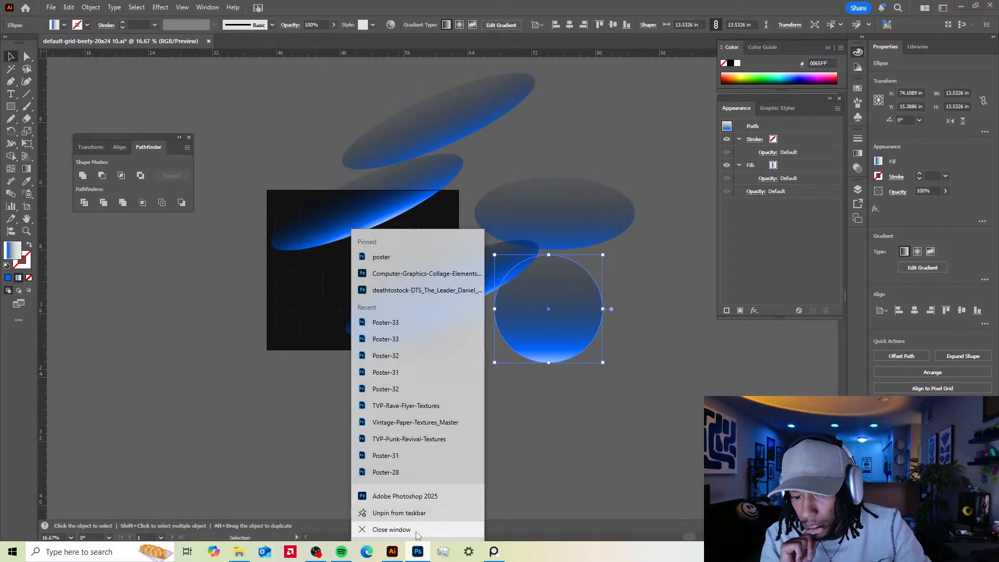
left_click(417, 535)
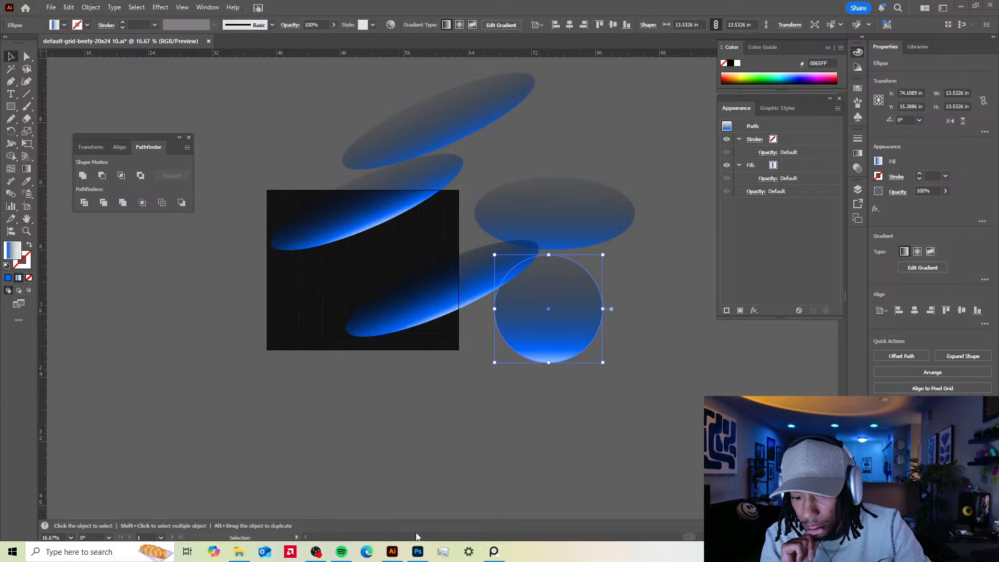
mouse_move(419, 553)
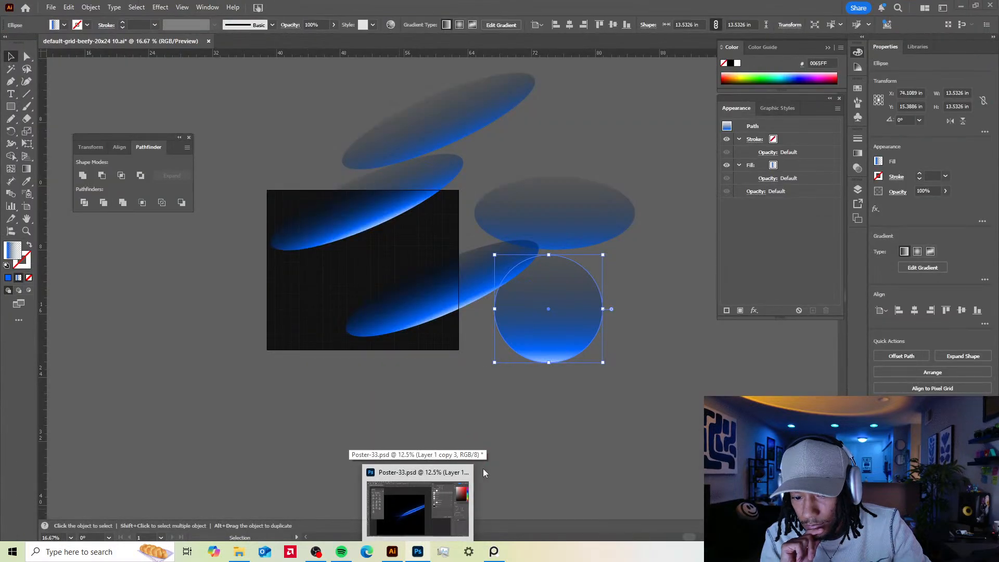
mouse_move(458, 481)
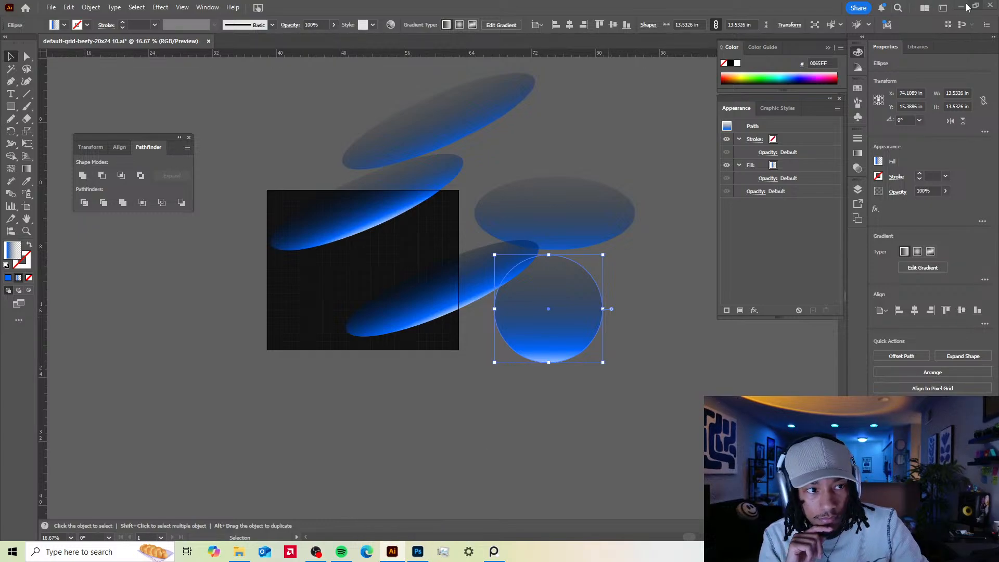
- Move the Illustrator window out of the way and force-close the frozen Photoshop through Task Manager
double_click(670, 4)
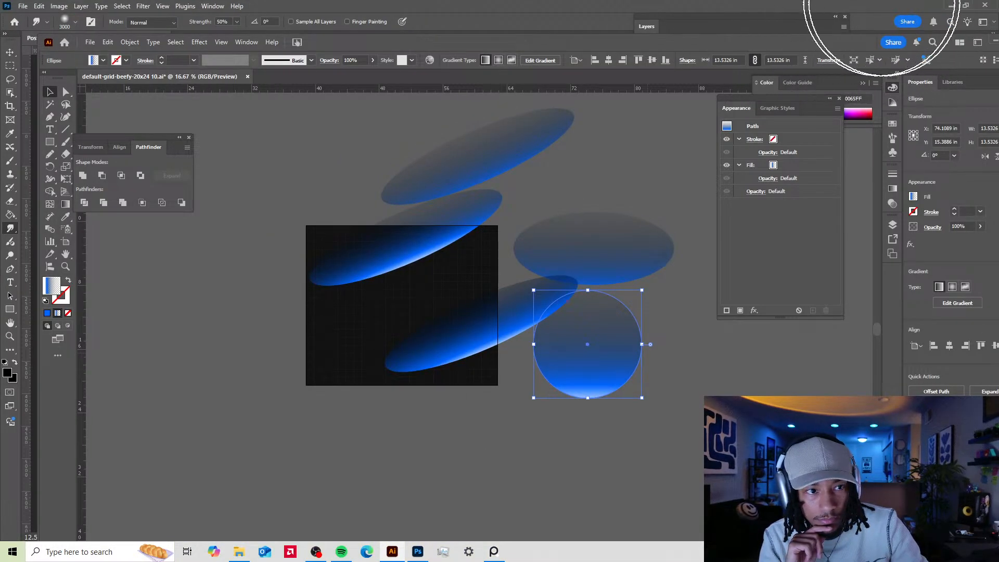
left_click_drag(821, 40, 724, 379)
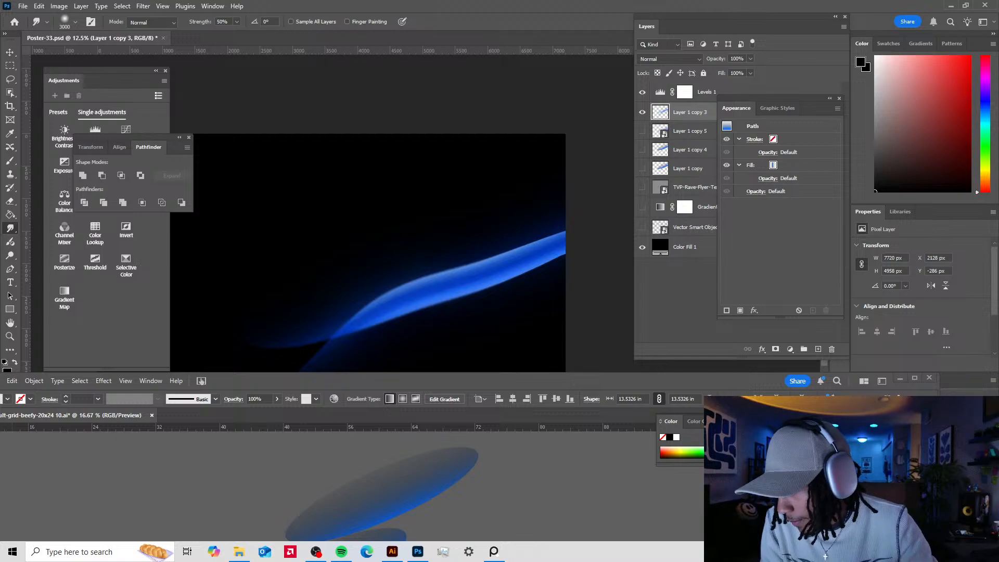
key("ctrl+shift+Escape")
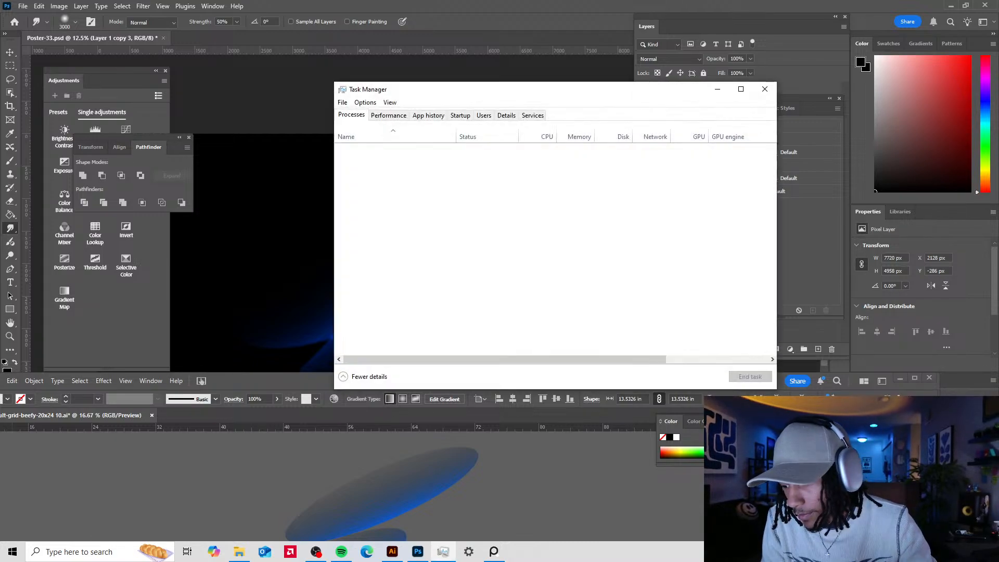
left_click_drag(567, 92, 0, 525)
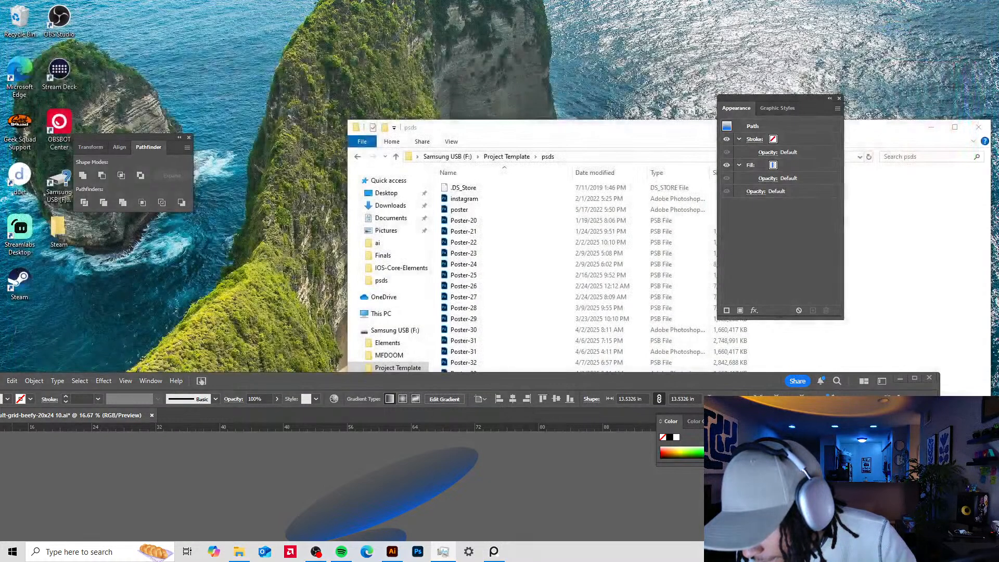
key("alt+F4")
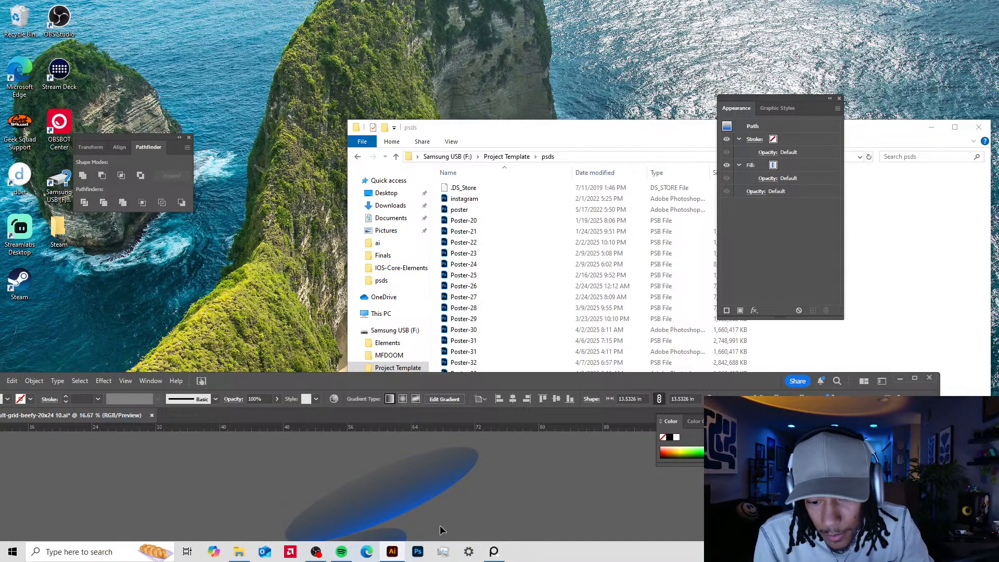
- Relaunch Photoshop with the recovered Poster-33 document and move the Illustrator window back up the screen
left_click(422, 551)
left_click_drag(534, 377, 595, 7)
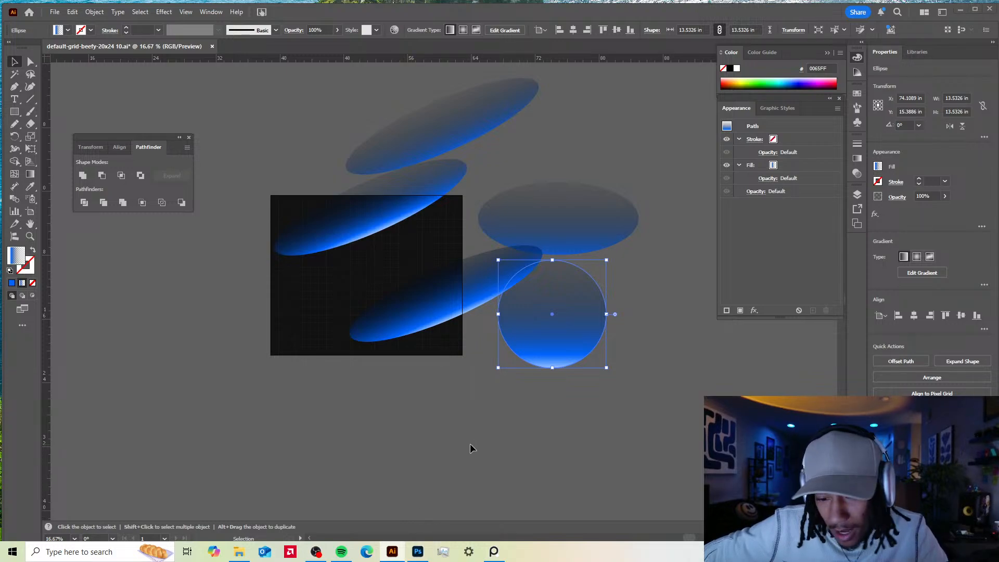
left_click_drag(697, 5, 672, 56)
left_click(625, 35)
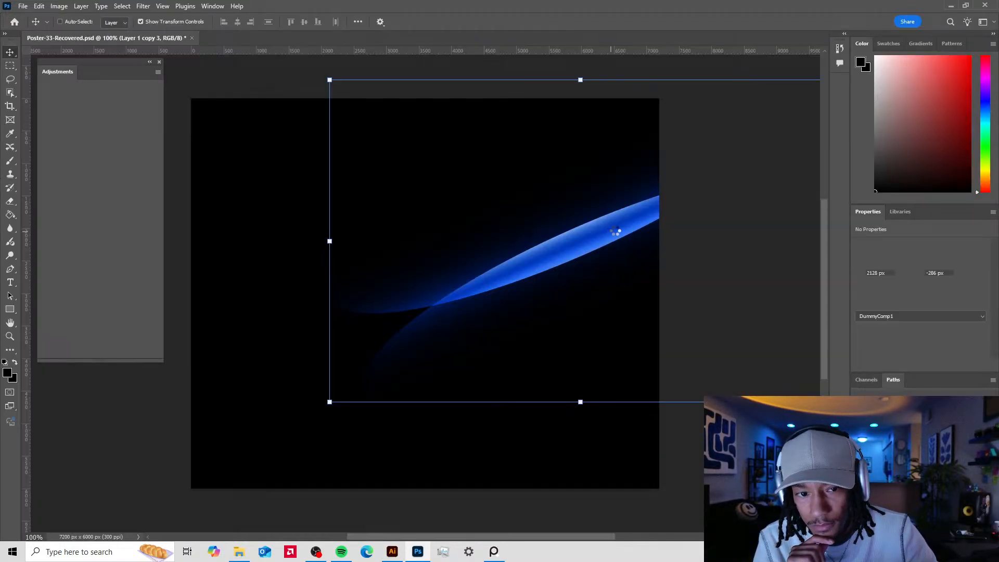
left_click_drag(619, 214, 546, 217)
key("ctrl+z")
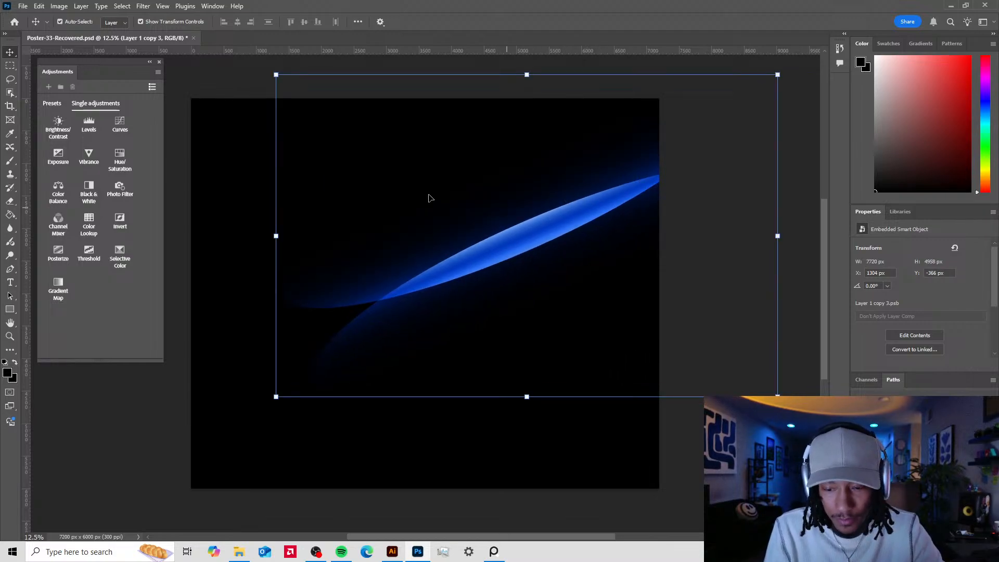
key("ctrl+z")
- Display the Layers panel and toggle the visibility of Layer 1 copy 3 off and back on
left_click(221, 6)
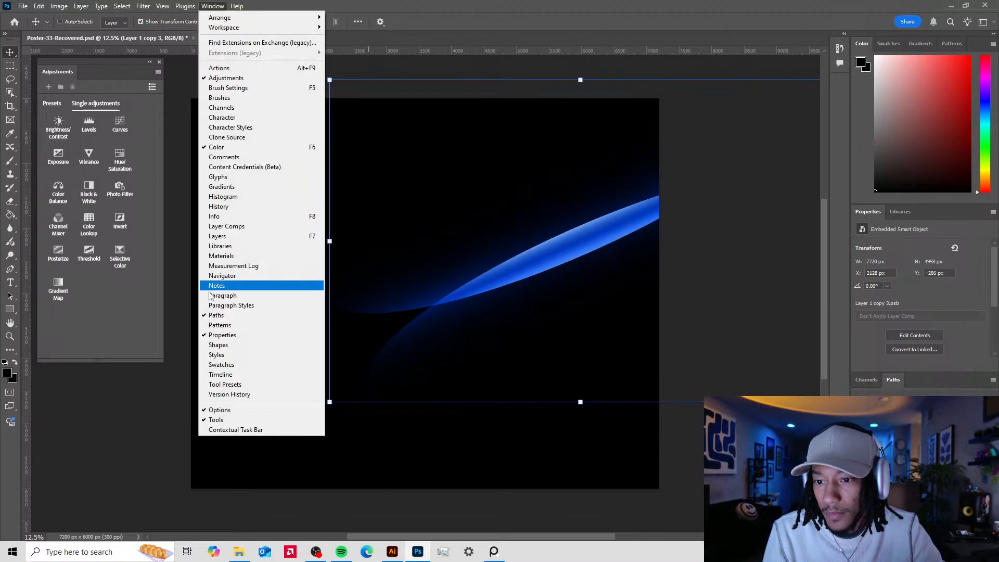
left_click(245, 236)
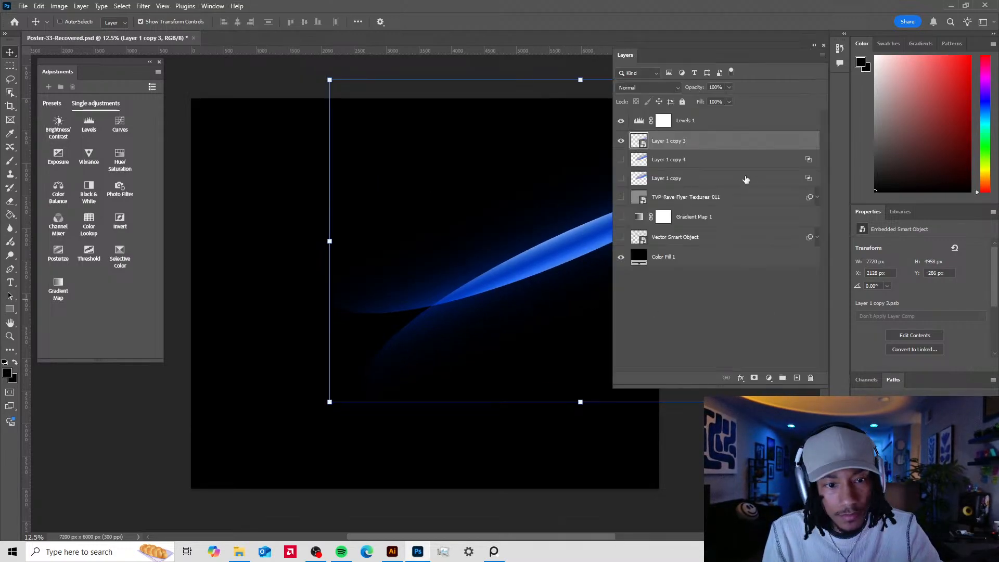
left_click(620, 141)
left_click(620, 141)
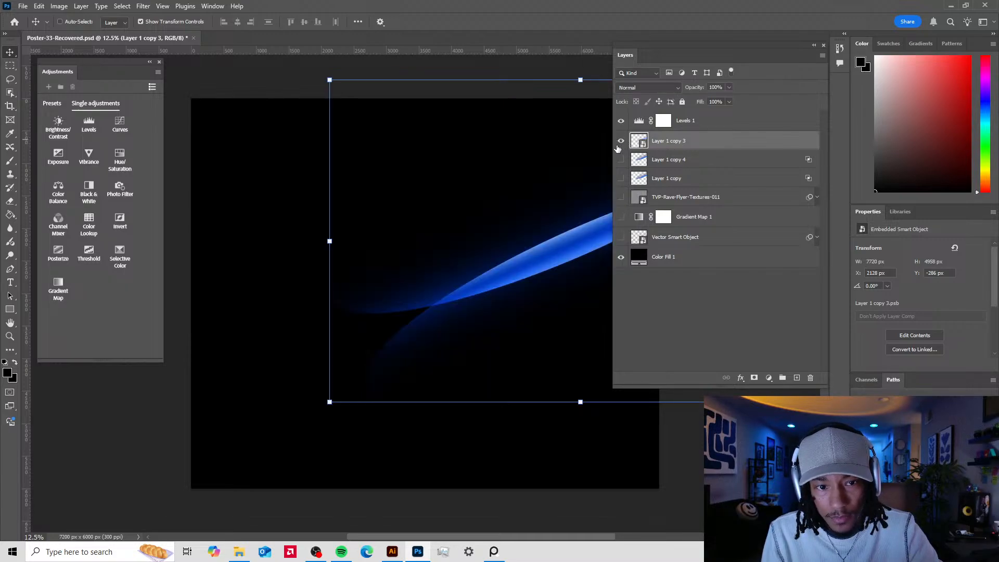
- Duplicate Layer 1 copy 3, hide the original smart object and rasterize the duplicate
key("b")
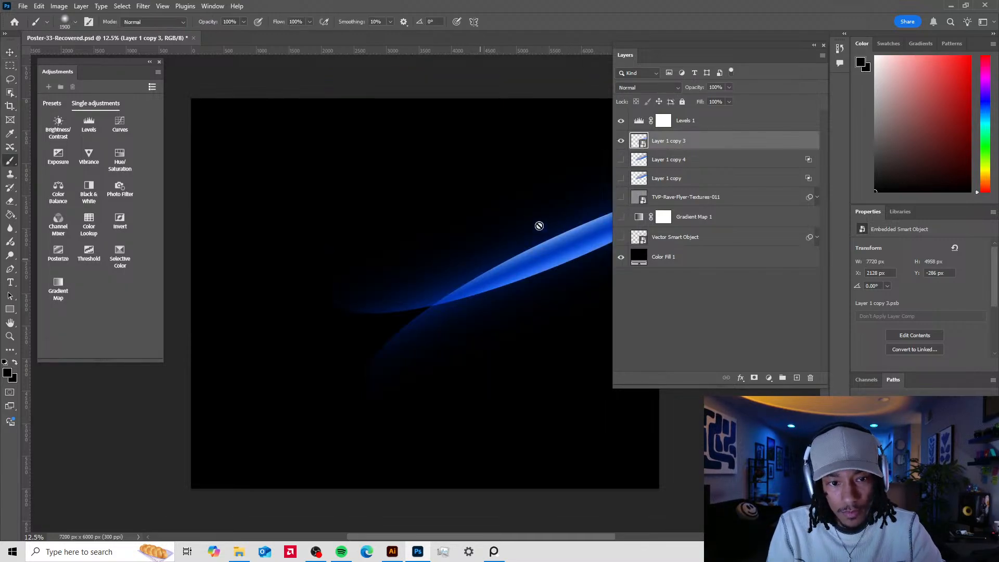
key("ctrl+j")
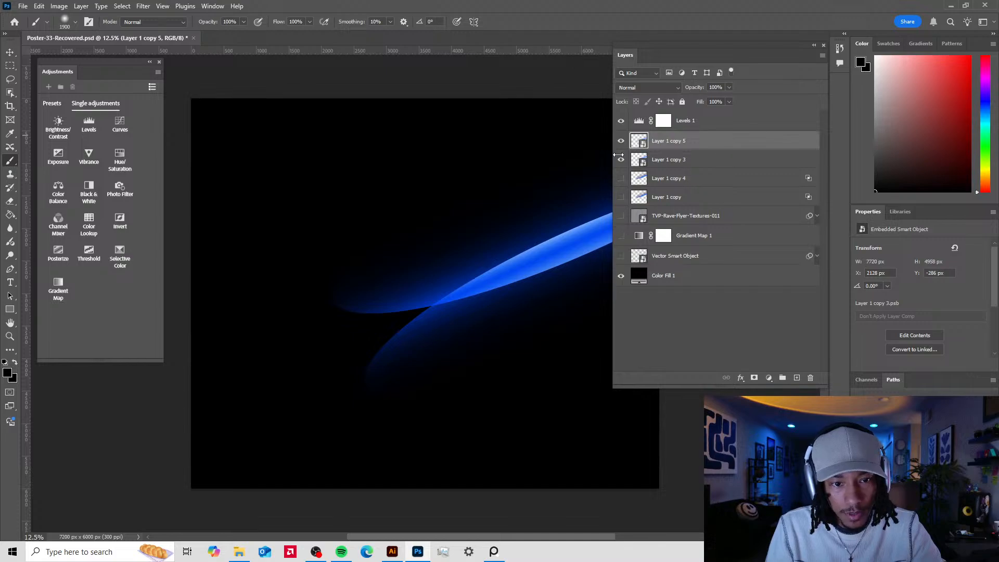
left_click(620, 160)
left_click(491, 257)
left_click(512, 203)
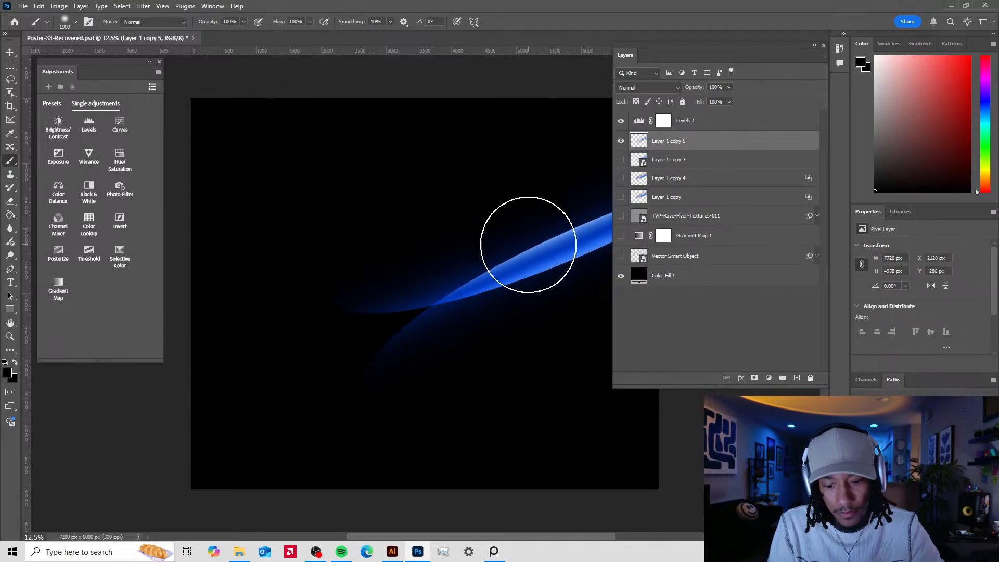
key("v")
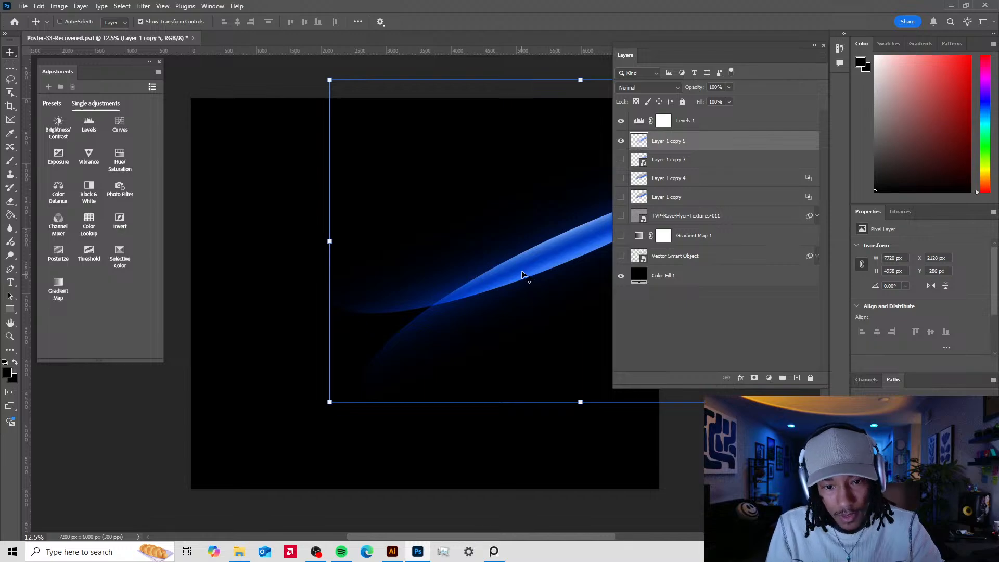
left_click_drag(522, 275, 421, 265)
left_click_drag(463, 241, 486, 249)
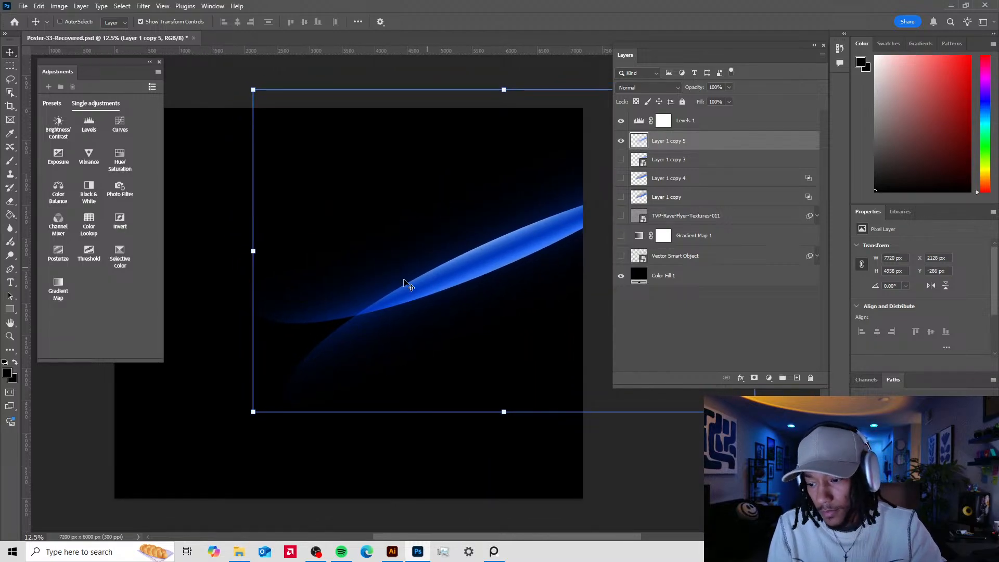
left_click(144, 6)
mouse_move(171, 13)
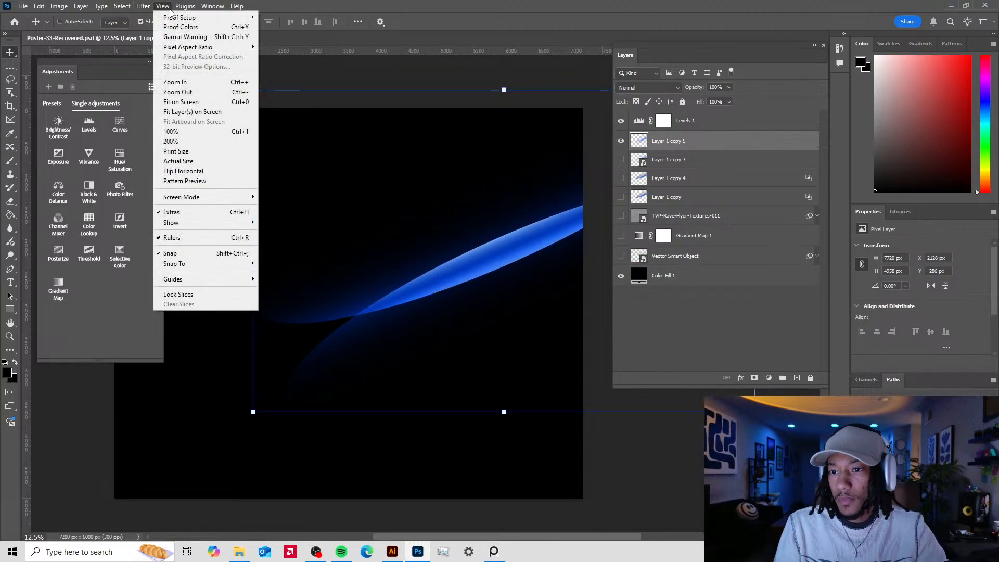
mouse_move(138, 6)
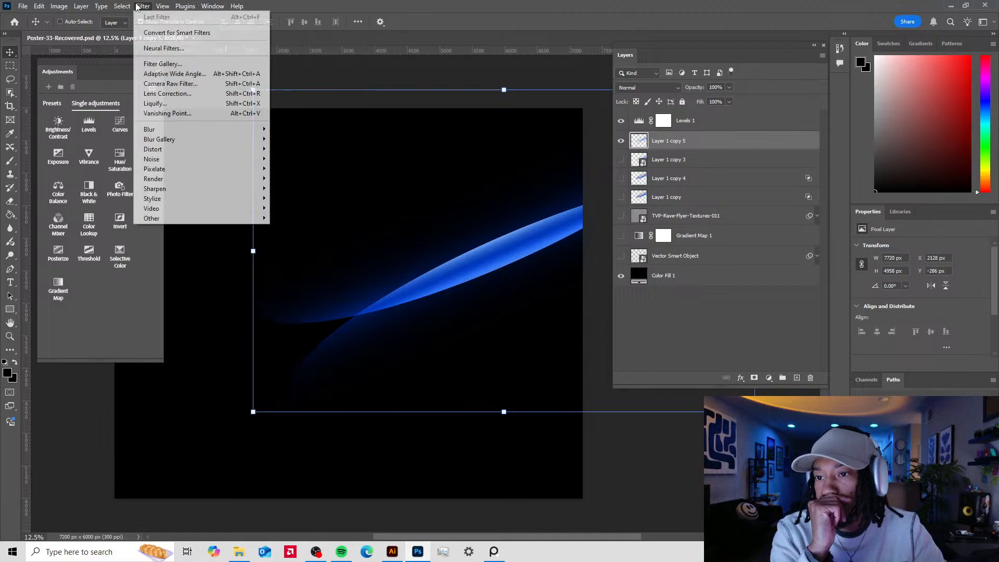
mouse_move(81, 6)
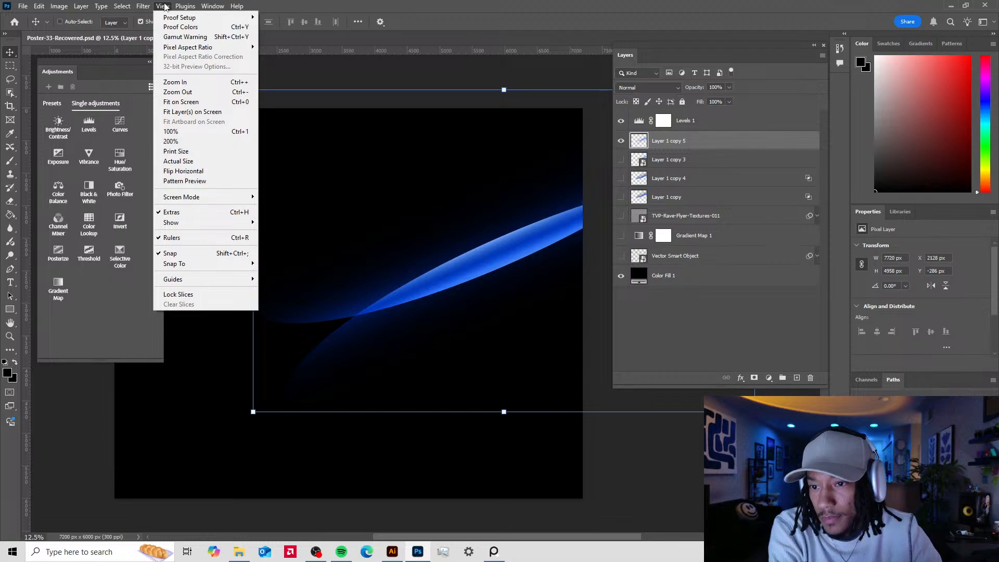
mouse_move(239, 6)
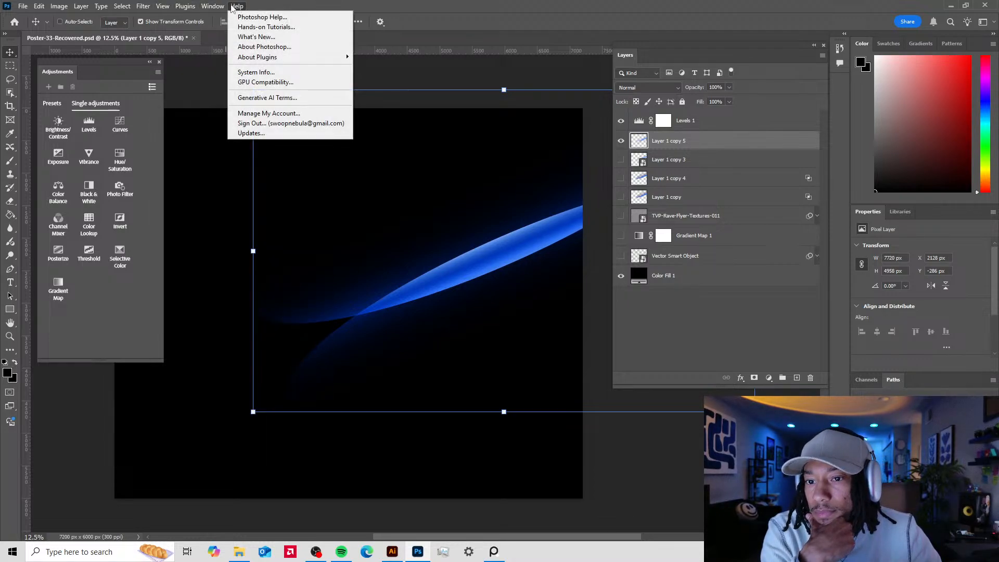
mouse_move(205, 7)
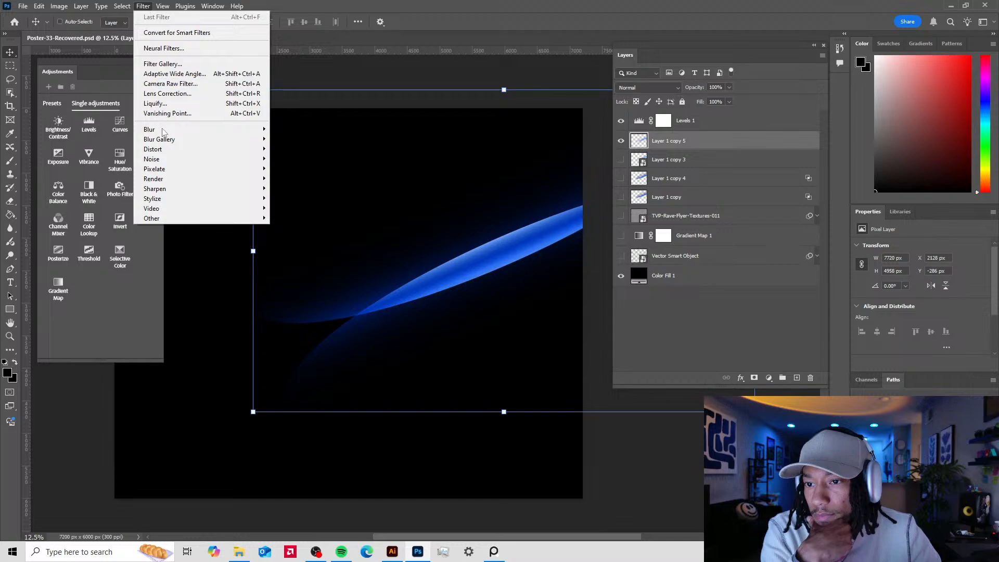
mouse_move(170, 131)
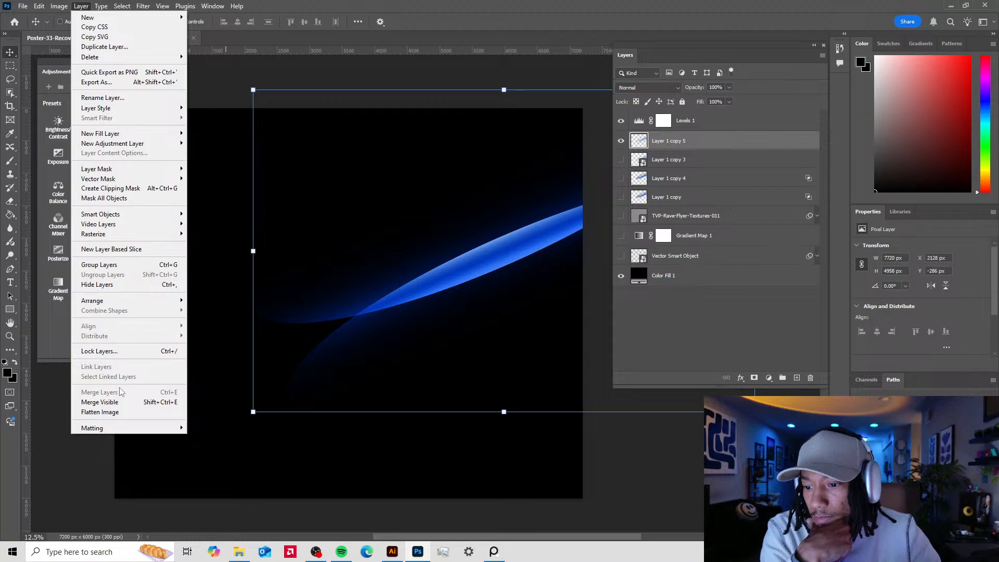
left_click(380, 228)
key("ctrl+m")
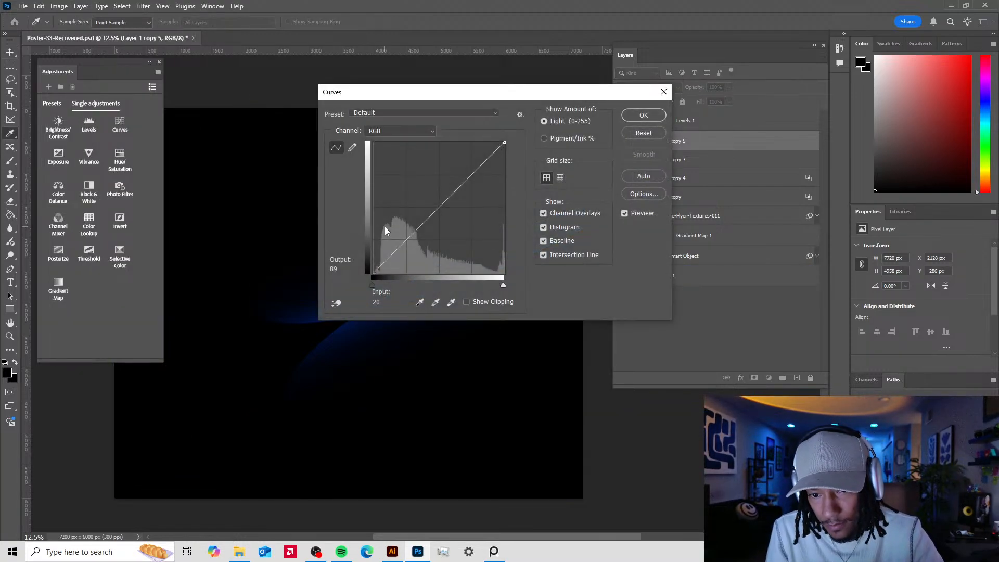
left_click(638, 131)
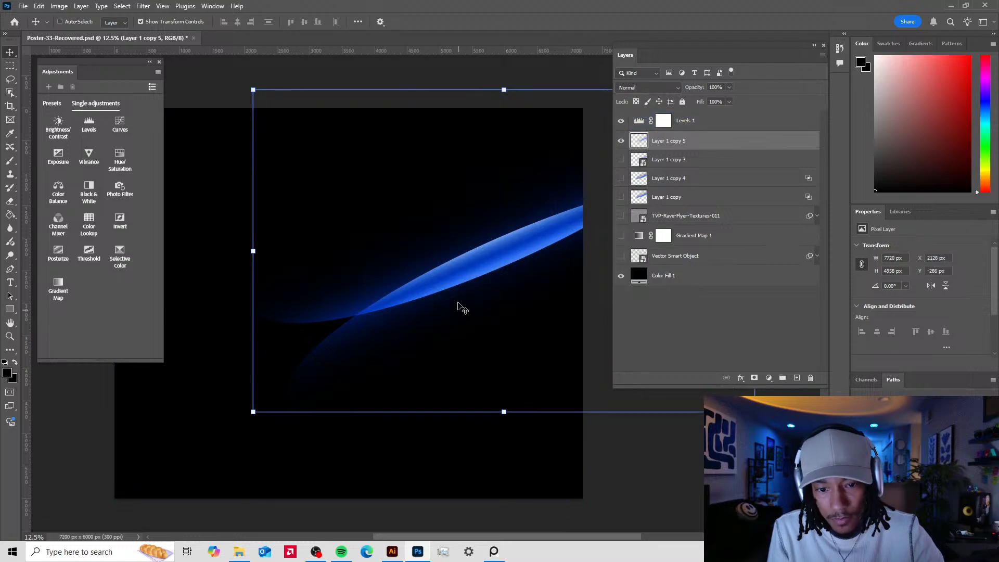
key("ctrl+m")
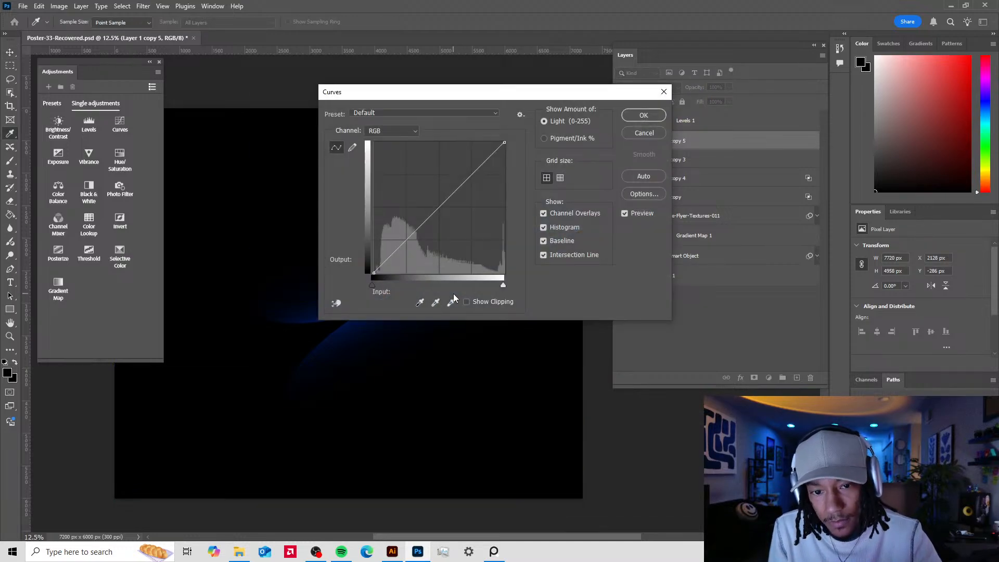
left_click(644, 134)
key("ctrl+alt+m")
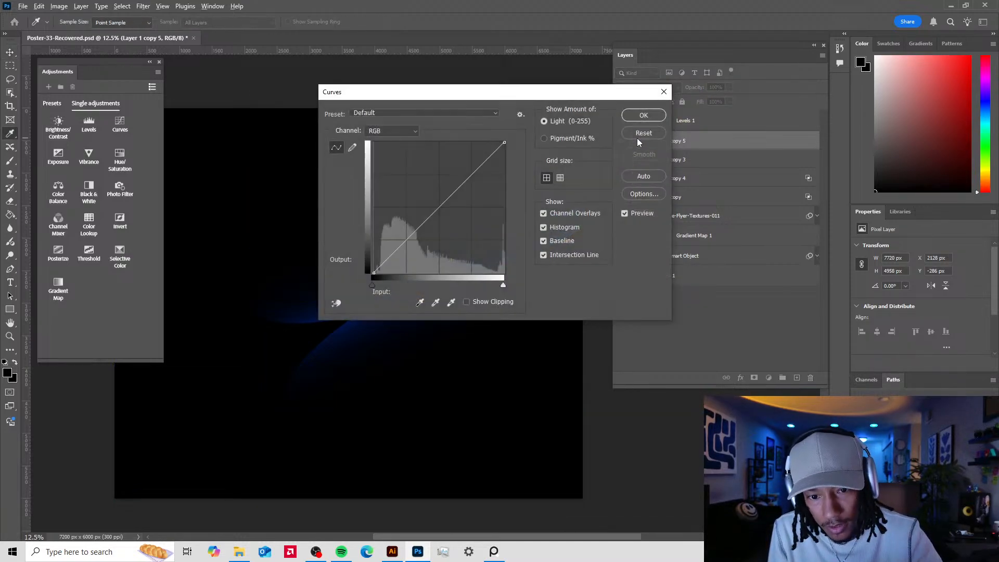
left_click(644, 133)
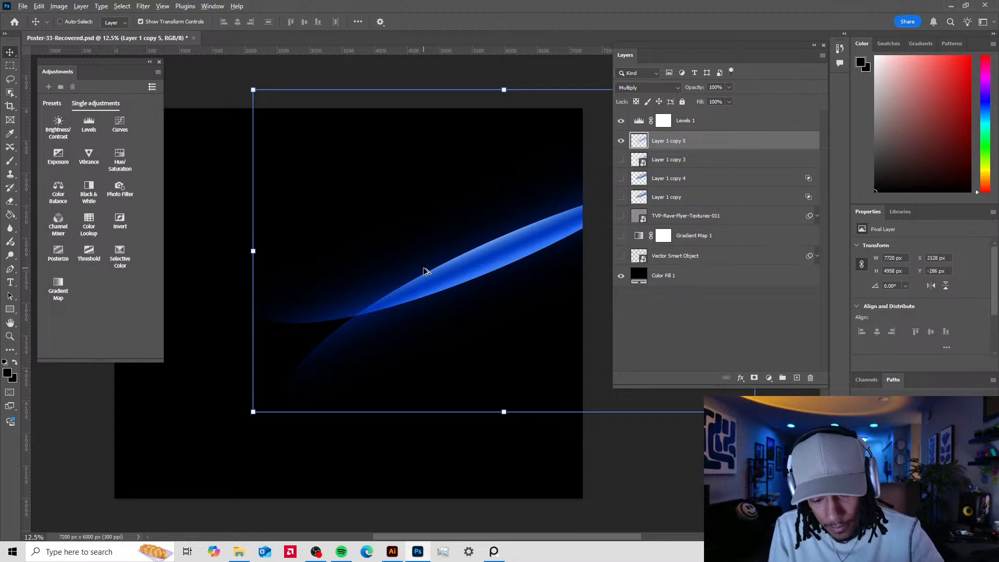
key("ctrl+z")
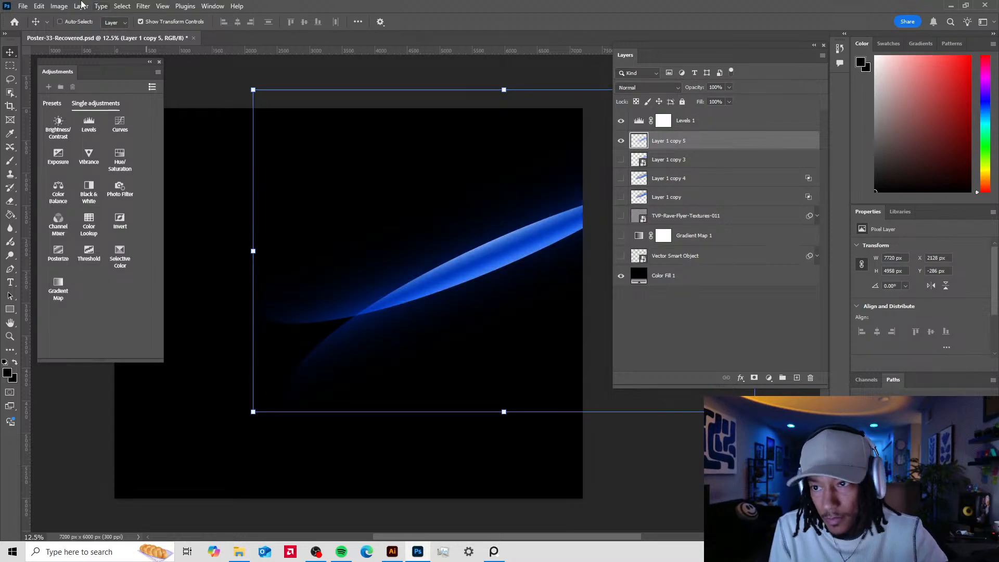
- Warp Layer 1 copy 5, pulling its lower-left corner past the canvas and its upper-right corner upward to stretch the streak across the poster
left_click(40, 6)
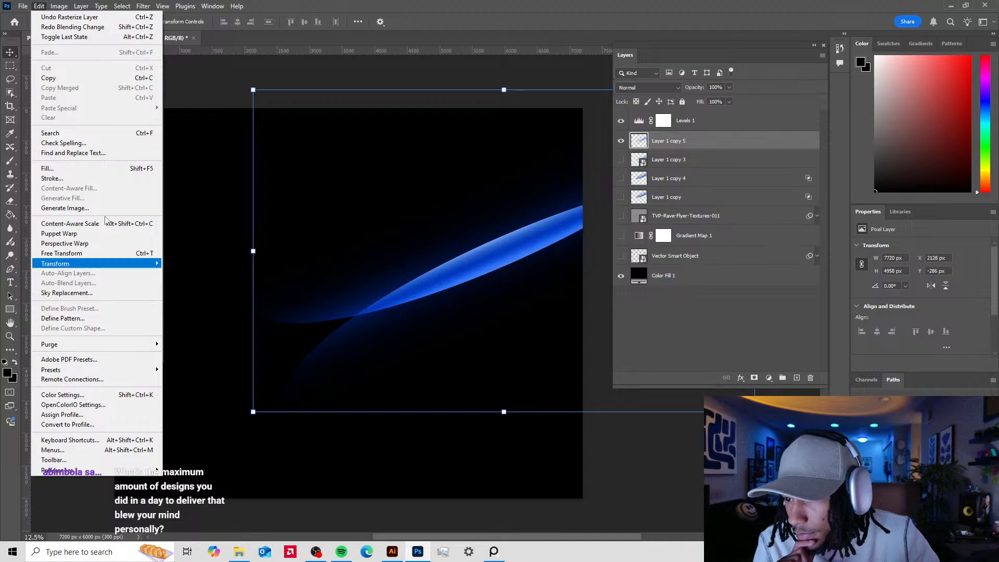
mouse_move(59, 7)
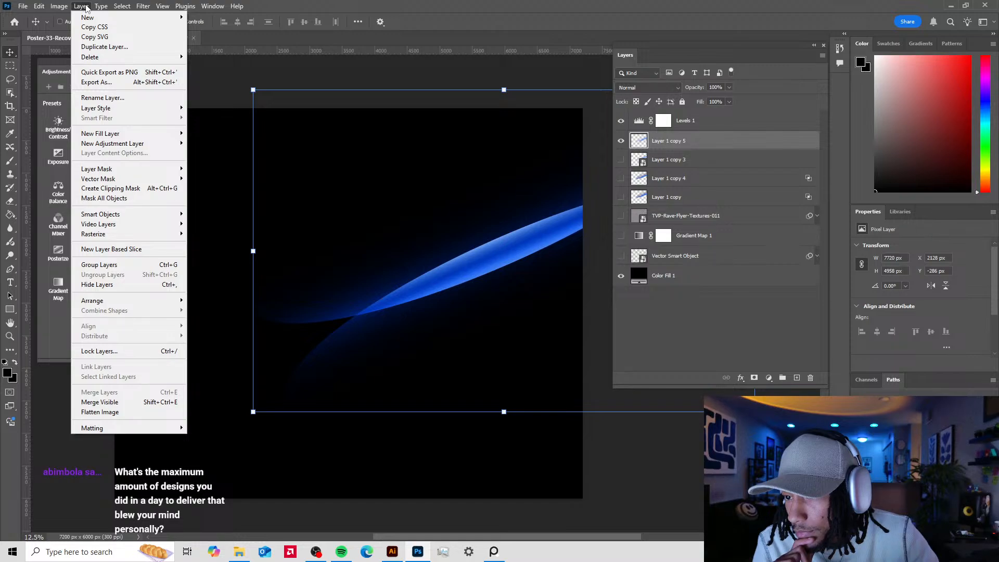
left_click(37, 6)
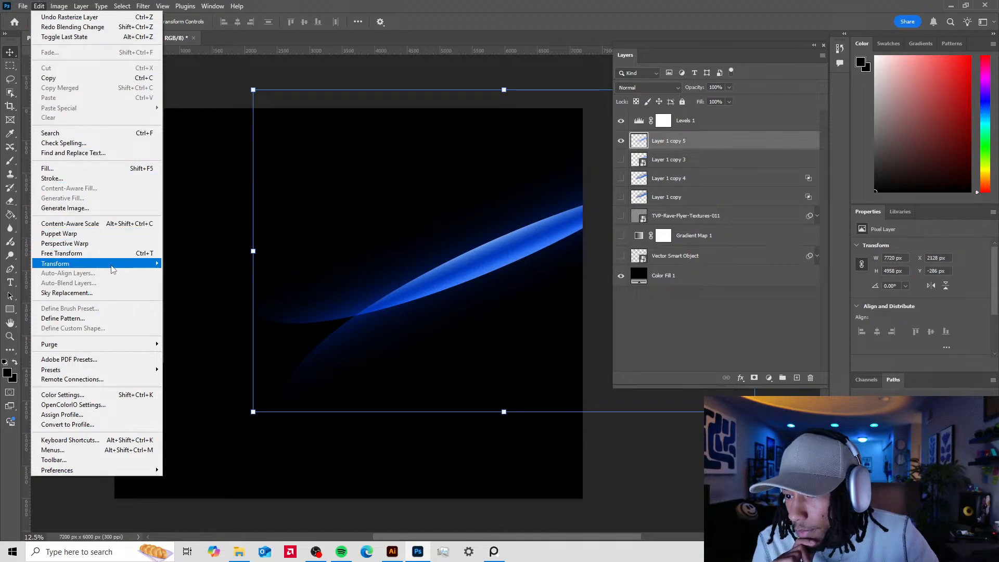
mouse_move(111, 269)
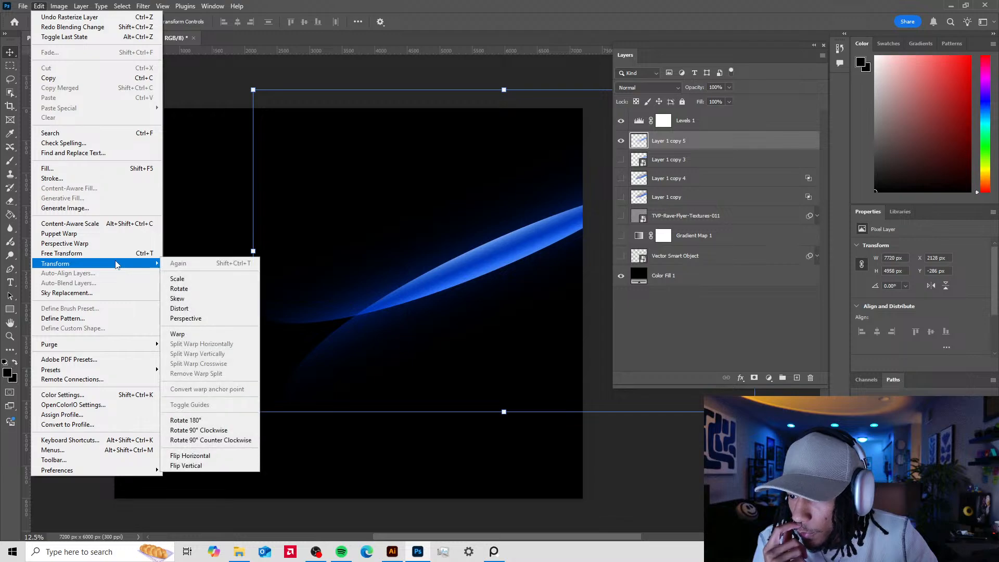
left_click(201, 337)
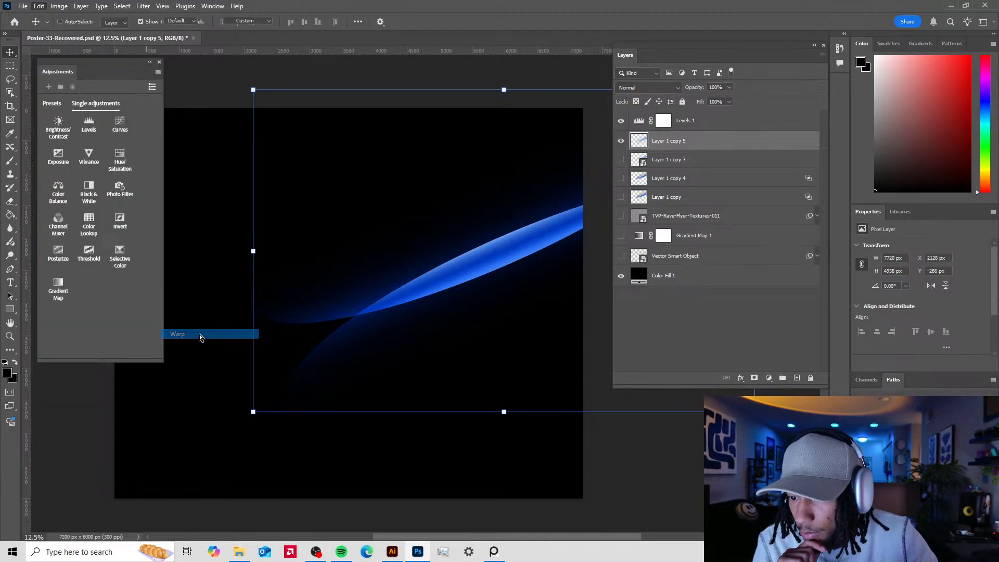
mouse_move(419, 312)
left_mouse_down()
mouse_move(359, 331)
mouse_move(281, 423)
mouse_move(188, 489)
mouse_move(26, 518)
left_mouse_up()
left_click_drag(558, 306, 315, 246)
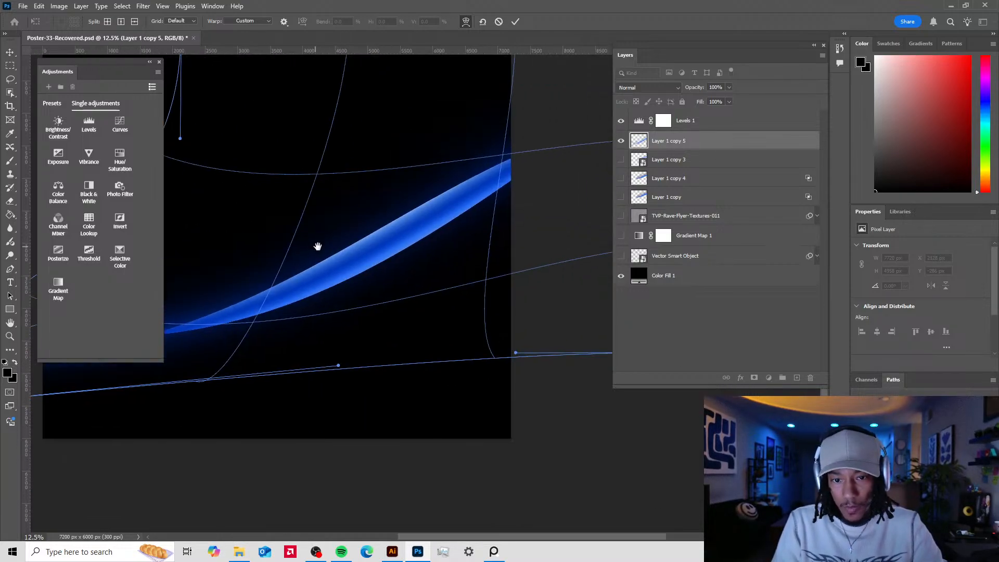
scroll(471, 240, "down", 5)
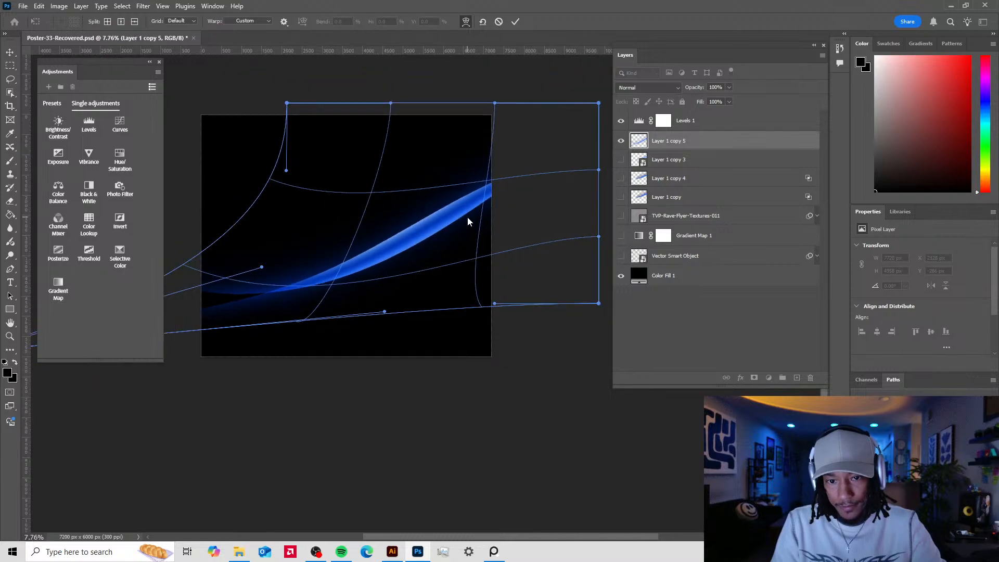
scroll(453, 256, "down", 1)
left_click_drag(599, 96, 550, 54)
mouse_move(419, 353)
left_mouse_down()
mouse_move(431, 363)
mouse_move(369, 319)
left_mouse_up()
mouse_move(369, 256)
left_mouse_down()
mouse_move(457, 372)
mouse_move(430, 283)
mouse_move(385, 203)
mouse_move(280, 434)
left_mouse_up()
mouse_move(291, 367)
left_mouse_down()
mouse_move(220, 439)
mouse_move(267, 312)
mouse_move(265, 330)
left_mouse_up()
mouse_move(387, 155)
left_mouse_down()
mouse_move(409, 274)
mouse_move(391, 260)
mouse_move(411, 302)
mouse_move(508, 313)
mouse_move(348, 221)
mouse_move(326, 191)
left_mouse_up()
left_click_drag(452, 244, 470, 269)
key("ctrl+z")
key("ctrl+z")
key("ctrl+z")
key("ctrl+z")
key("ctrl+z")
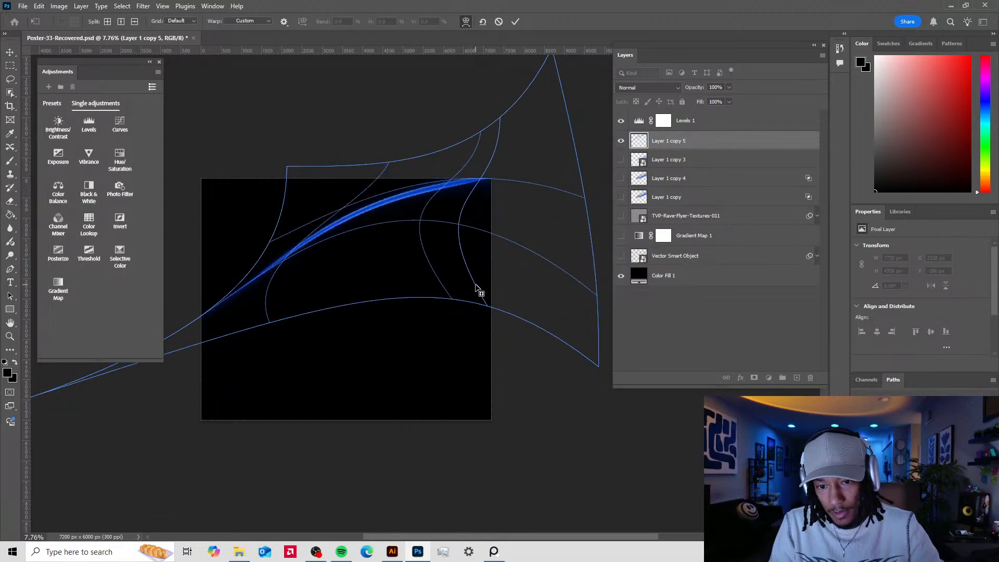
- Bend the warp mesh of Layer 1 copy 5 so the streak curves up from the poster's lower-left to its right edge
mouse_move(367, 230)
left_mouse_down()
mouse_move(403, 268)
mouse_move(415, 315)
mouse_move(452, 361)
mouse_move(428, 347)
left_mouse_up()
left_click_drag(260, 316, 373, 264)
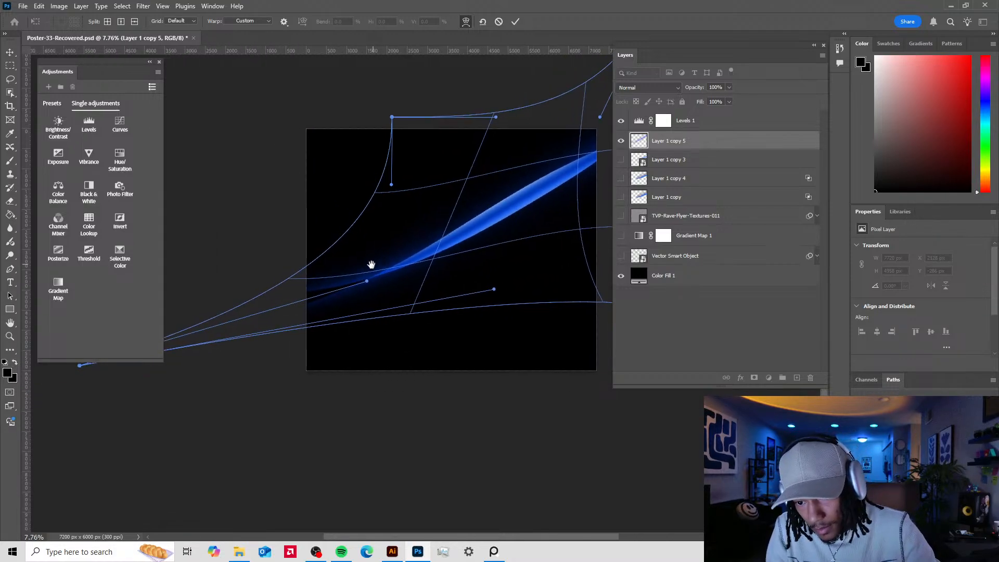
mouse_move(291, 275)
left_mouse_down()
mouse_move(187, 330)
mouse_move(178, 325)
left_mouse_up()
left_click_drag(581, 304, 599, 364)
left_click_drag(445, 181, 372, 173)
mouse_move(375, 177)
left_mouse_down()
mouse_move(451, 276)
mouse_move(436, 219)
mouse_move(433, 231)
left_mouse_up()
left_click_drag(305, 315, 264, 324)
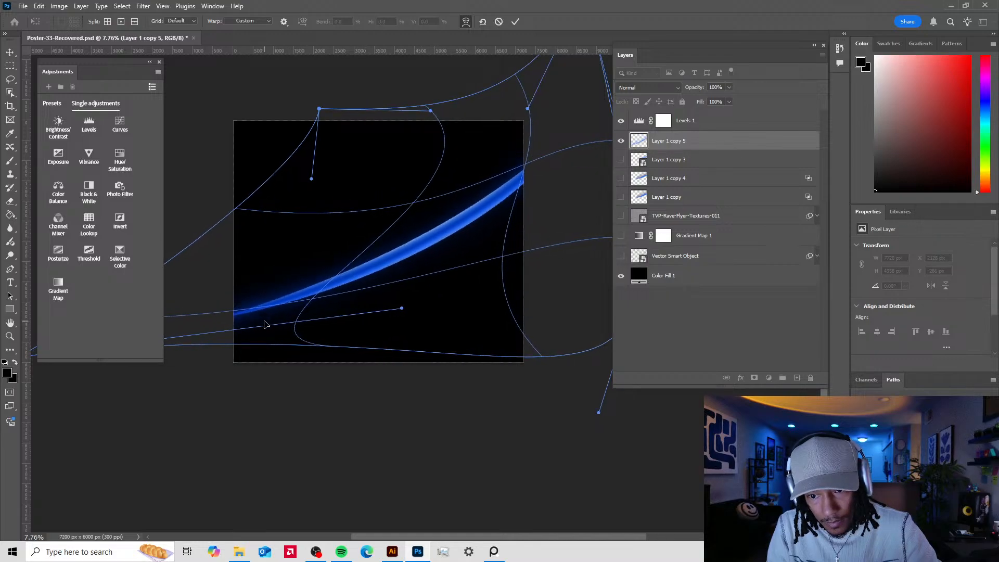
mouse_move(402, 308)
left_mouse_down()
mouse_move(290, 517)
mouse_move(474, 340)
mouse_move(455, 377)
left_mouse_up()
- Refine the upper-right corner and the upper and lower curve handles of the streak's warp mesh, and apply the warp
left_click_drag(541, 126, 495, 174)
scroll(497, 176, "up", 1)
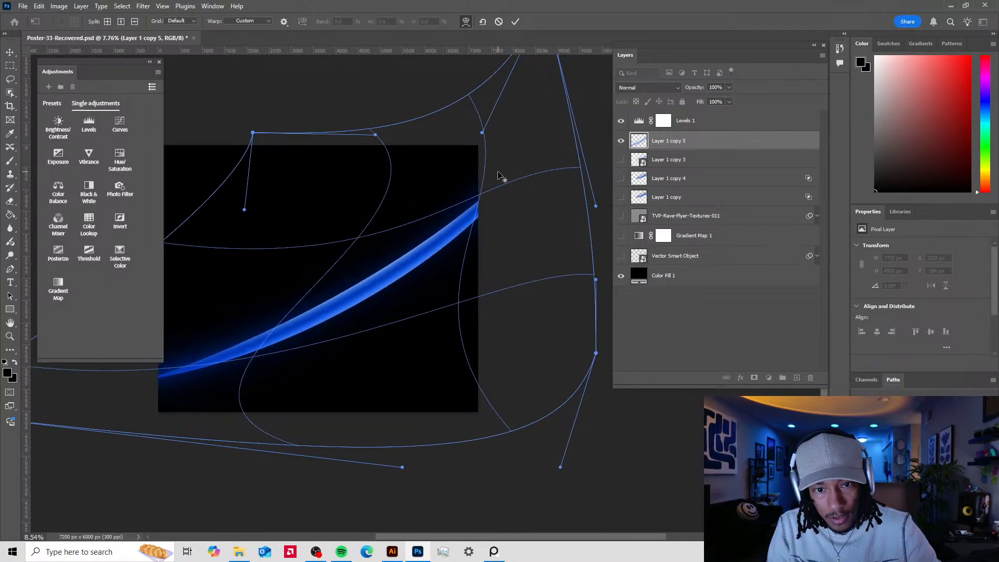
scroll(493, 173, "down", 3)
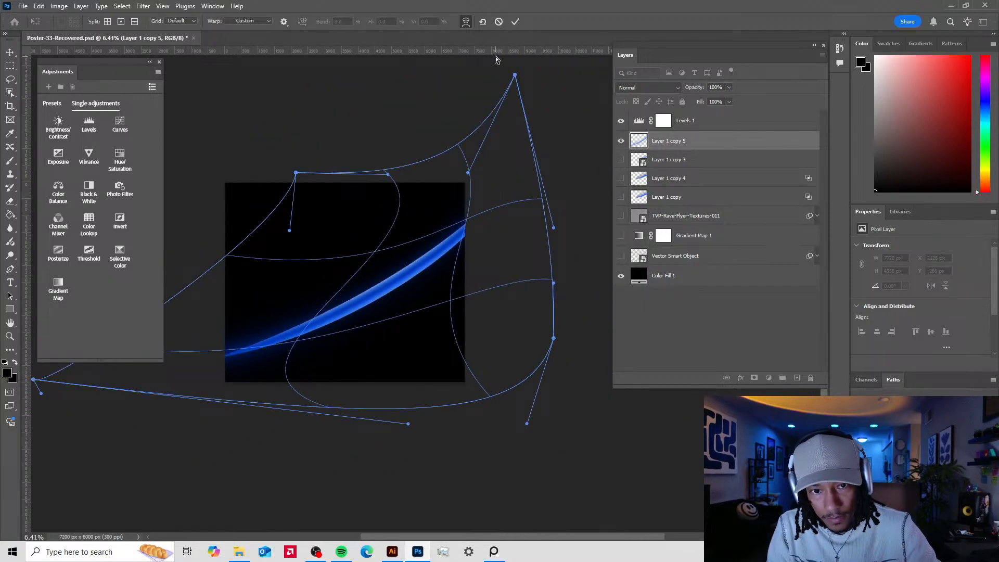
mouse_move(515, 76)
left_mouse_down()
mouse_move(550, 169)
mouse_move(511, 297)
mouse_move(504, 379)
mouse_move(535, 88)
mouse_move(515, 100)
left_mouse_up()
mouse_move(468, 173)
left_mouse_down()
mouse_move(487, 198)
mouse_move(406, 356)
left_mouse_up()
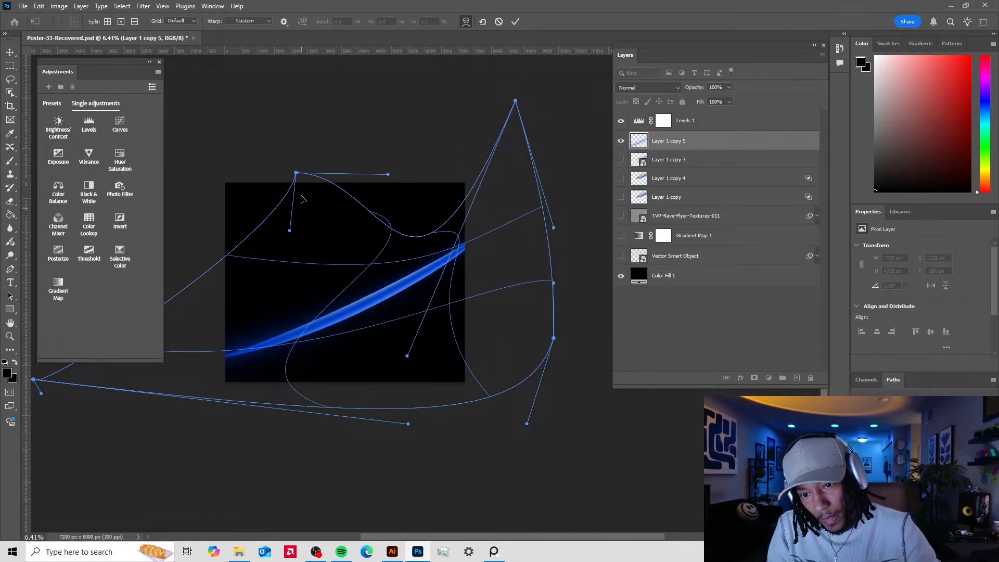
mouse_move(289, 231)
left_mouse_down()
mouse_move(289, 307)
mouse_move(288, 297)
left_mouse_up()
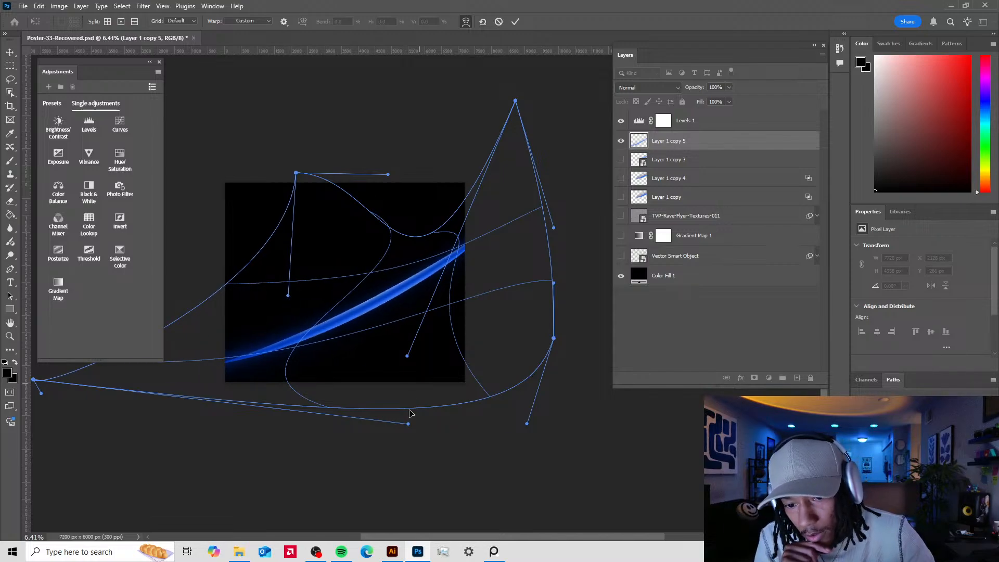
mouse_move(408, 425)
left_mouse_down()
mouse_move(383, 350)
mouse_move(400, 409)
left_mouse_up()
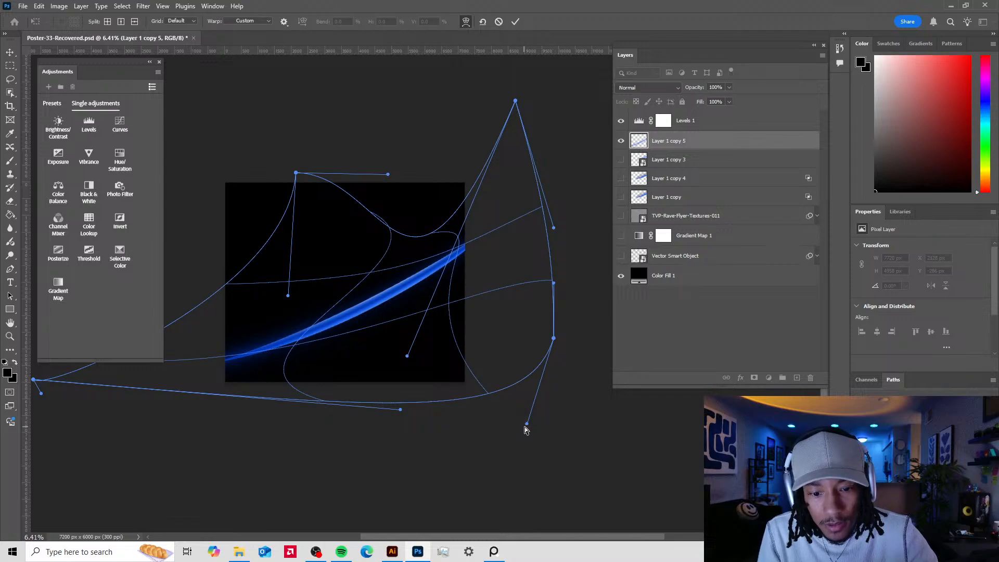
mouse_move(527, 424)
left_mouse_down()
mouse_move(615, 507)
mouse_move(605, 488)
mouse_move(660, 515)
mouse_move(619, 501)
left_mouse_up()
left_click(516, 21)
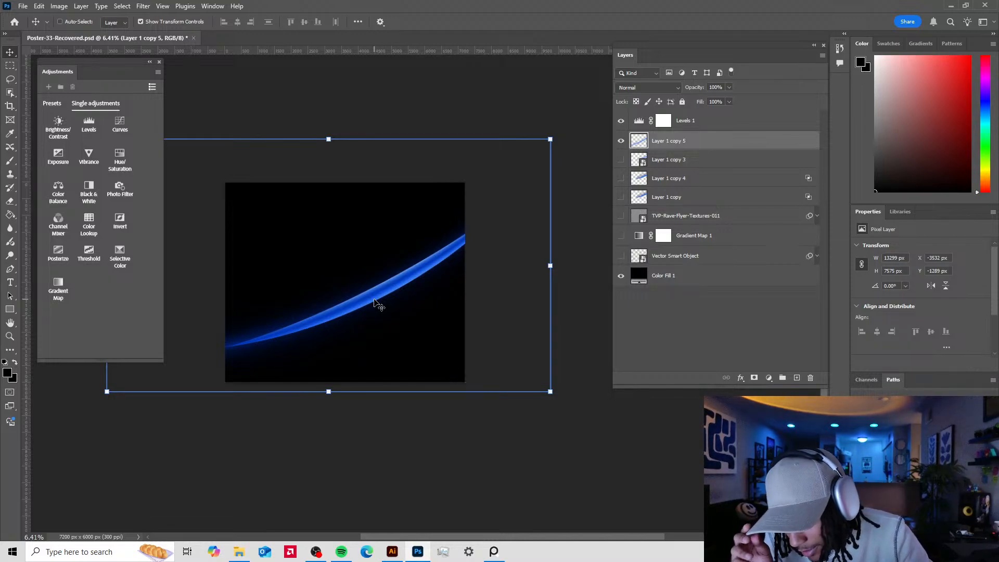
- Duplicate Layer 1 copy 5, scale the duplicate to 111.64% and offset it so it partly overlaps the original streak
mouse_move(383, 305)
left_mouse_down()
mouse_move(401, 290)
mouse_move(388, 276)
mouse_move(442, 273)
left_mouse_up()
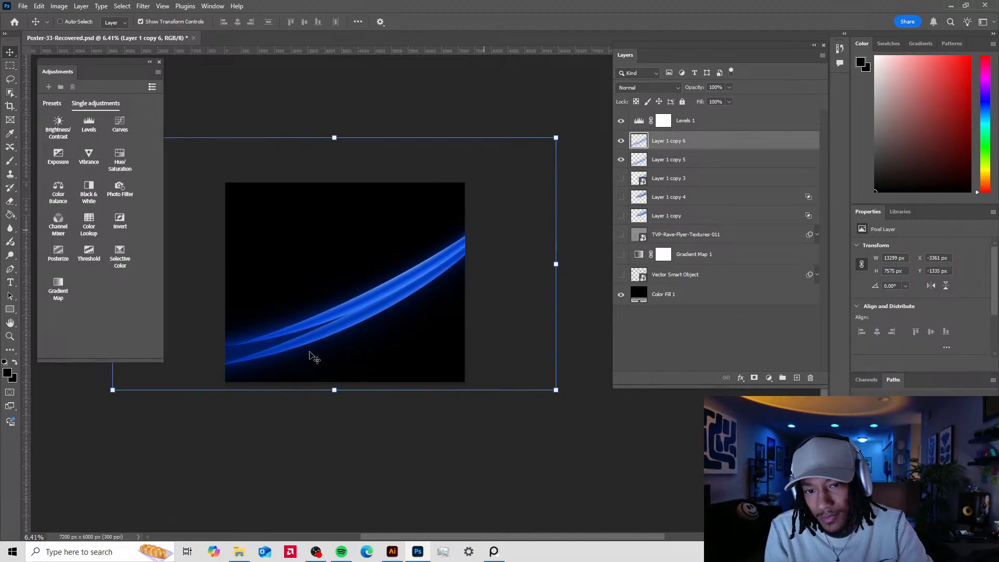
left_click_drag(112, 389, 53, 417)
mouse_move(459, 269)
left_mouse_down()
mouse_move(456, 256)
mouse_move(475, 253)
left_mouse_up()
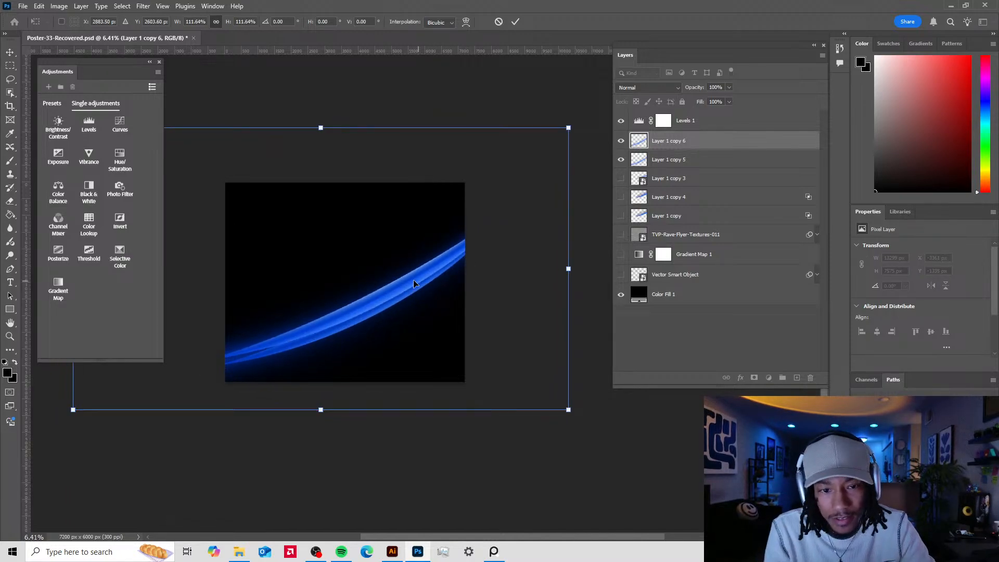
left_click(516, 23)
mouse_move(405, 272)
left_mouse_down()
mouse_move(384, 286)
mouse_move(397, 281)
left_mouse_up()
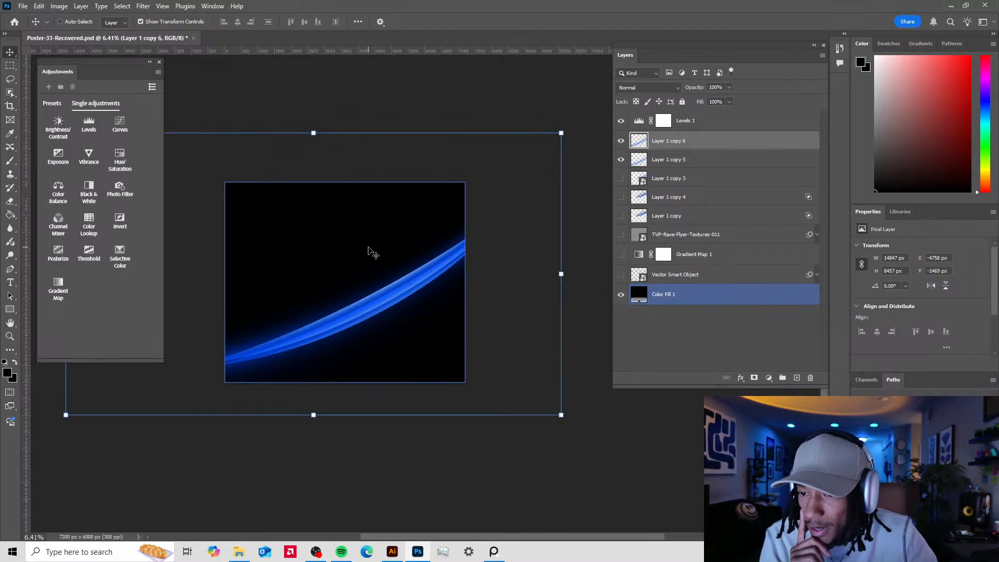
mouse_move(403, 272)
left_mouse_down()
mouse_move(414, 270)
mouse_move(414, 255)
mouse_move(398, 277)
mouse_move(417, 278)
left_mouse_up()
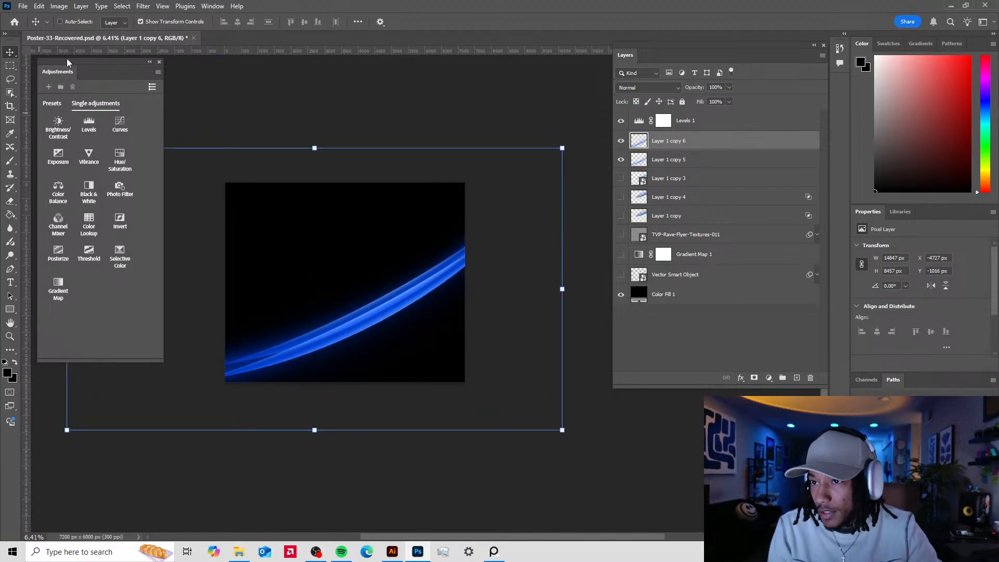
left_click(39, 6)
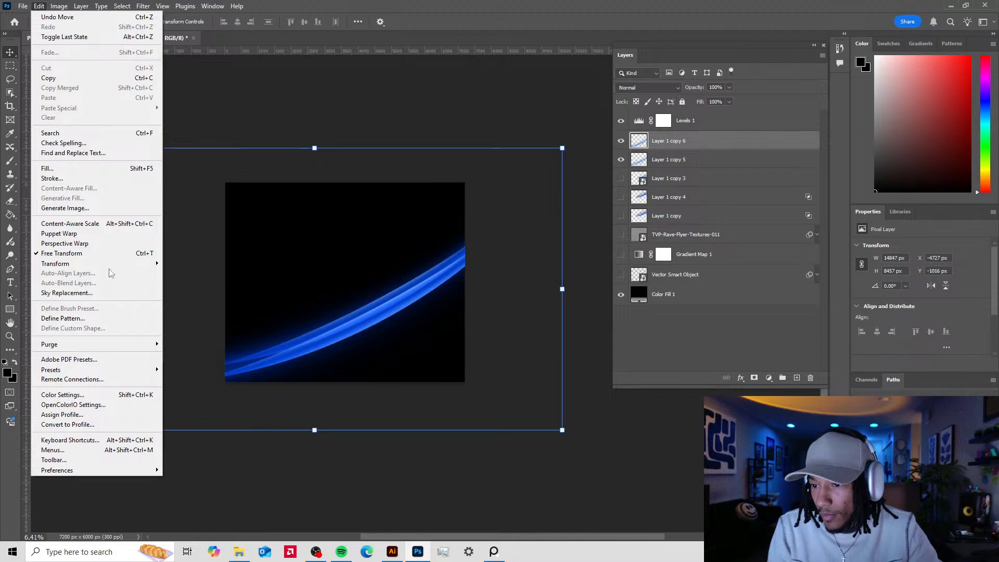
mouse_move(110, 265)
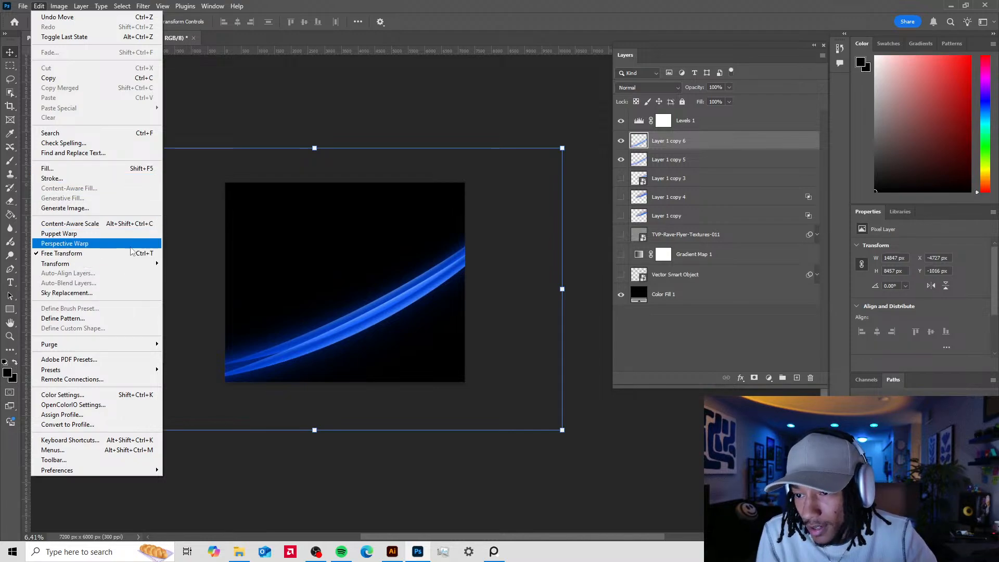
left_click(341, 308)
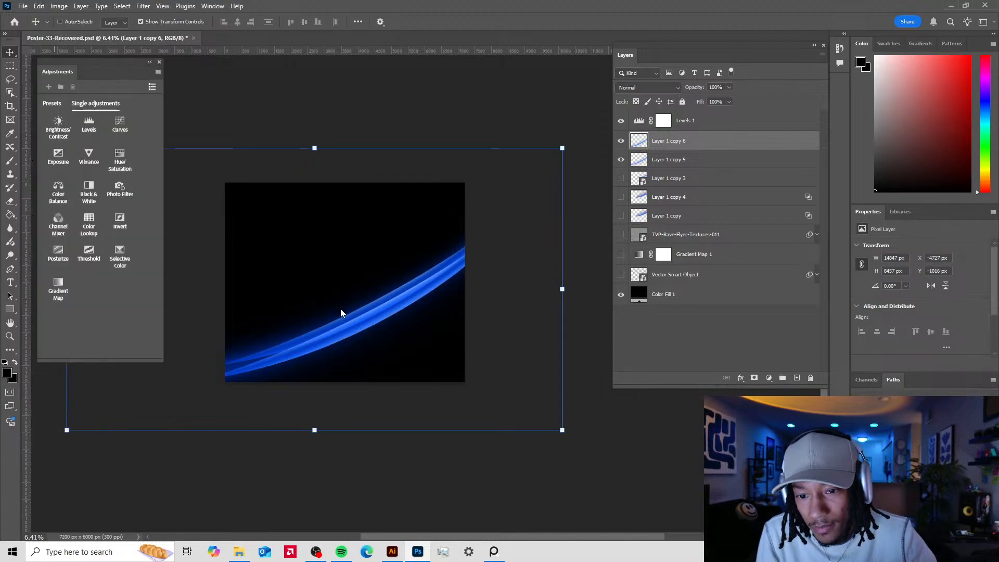
- Warp Layer 1 copy 6, pulling its lower-right corner inward and its upper-right corner outward to twist the duplicate streak
left_click(40, 7)
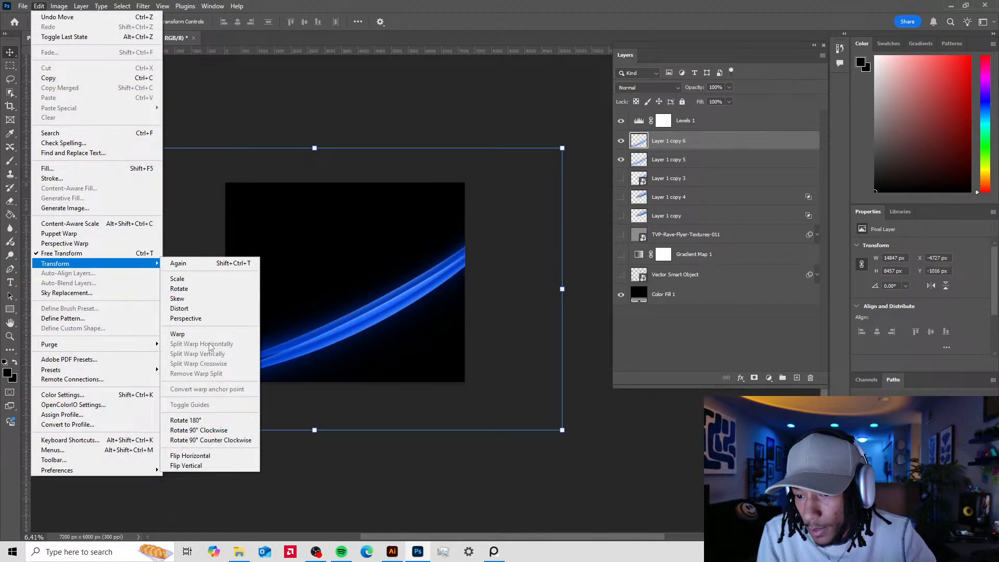
left_click(201, 333)
left_click_drag(353, 323, 411, 341)
left_click_drag(561, 432, 471, 430)
mouse_move(426, 372)
left_mouse_down()
mouse_move(364, 216)
mouse_move(330, 197)
mouse_move(286, 200)
mouse_move(349, 281)
mouse_move(346, 307)
mouse_move(362, 309)
left_mouse_up()
left_click_drag(260, 404, 241, 376)
left_click_drag(465, 290, 484, 219)
left_click_drag(568, 143, 666, 148)
mouse_move(472, 195)
left_mouse_down()
mouse_move(473, 229)
mouse_move(474, 218)
left_mouse_up()
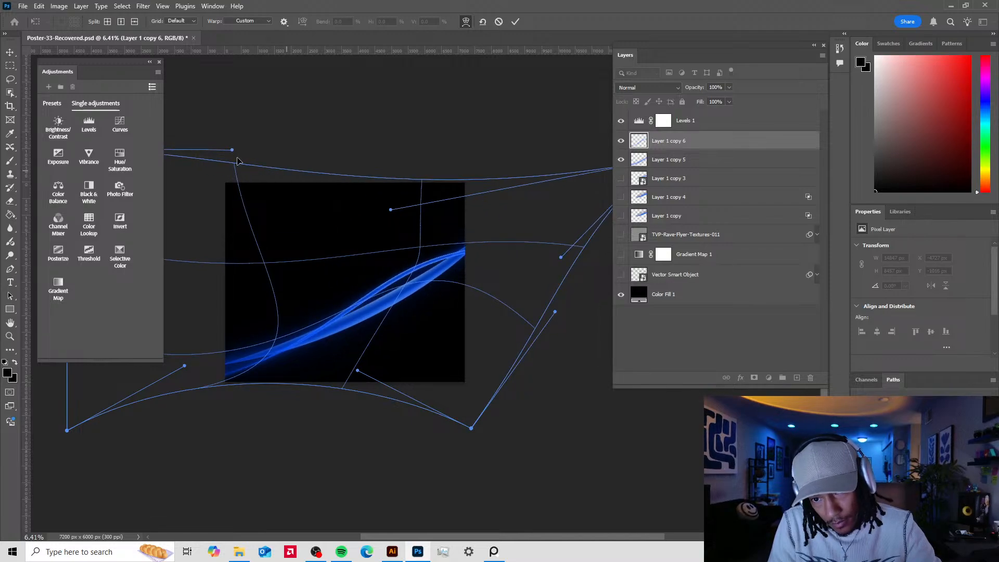
- Squeeze the warp mesh of Layer 1 copy 6 into a thin wavy strand crossing the main streak and apply the warp
left_click_drag(231, 151, 294, 233)
left_click_drag(335, 300, 409, 440)
mouse_move(482, 262)
left_mouse_down()
mouse_move(474, 256)
mouse_move(447, 278)
left_mouse_up()
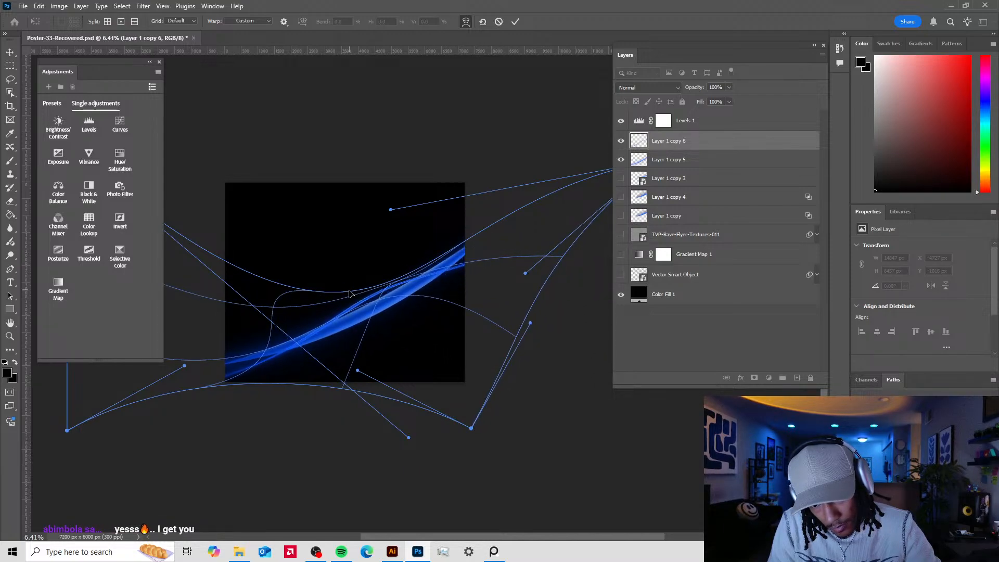
mouse_move(335, 300)
left_mouse_down()
mouse_move(309, 324)
mouse_move(319, 334)
left_mouse_up()
left_click_drag(327, 369, 317, 351)
left_click_drag(314, 304, 323, 308)
left_click(515, 22)
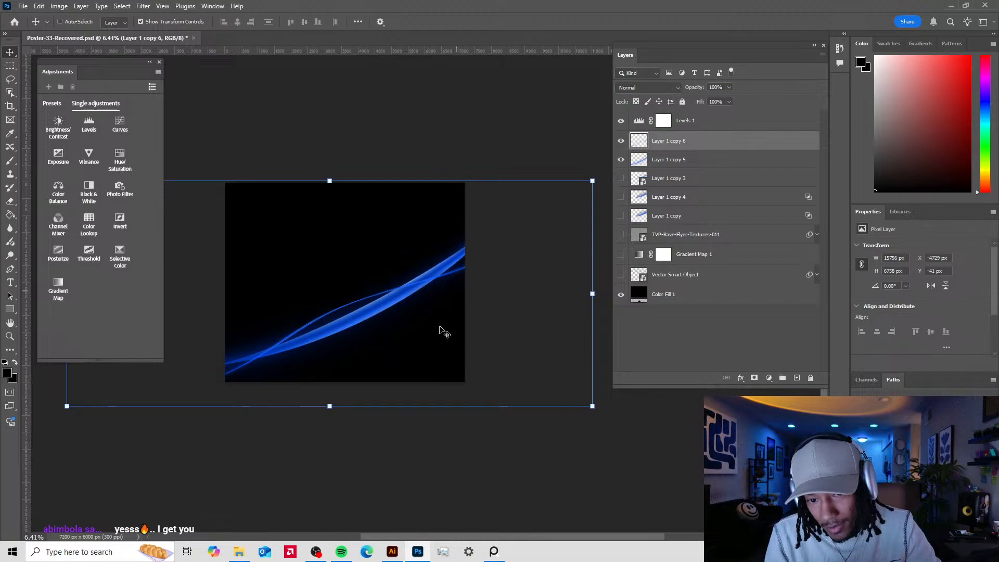
- Duplicate the thin strand on Layer 1 copy 6 and place the duplicate below the main streak
scroll(366, 300, "down", 2)
scroll(370, 301, "up", 6)
scroll(370, 302, "up", 4)
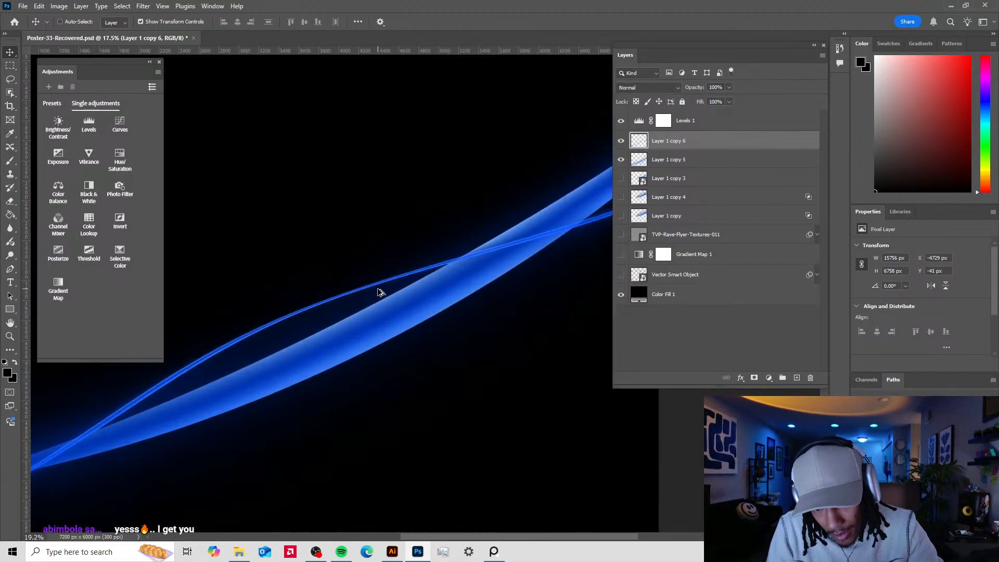
scroll(379, 290, "down", 3)
left_click_drag(383, 277, 416, 303)
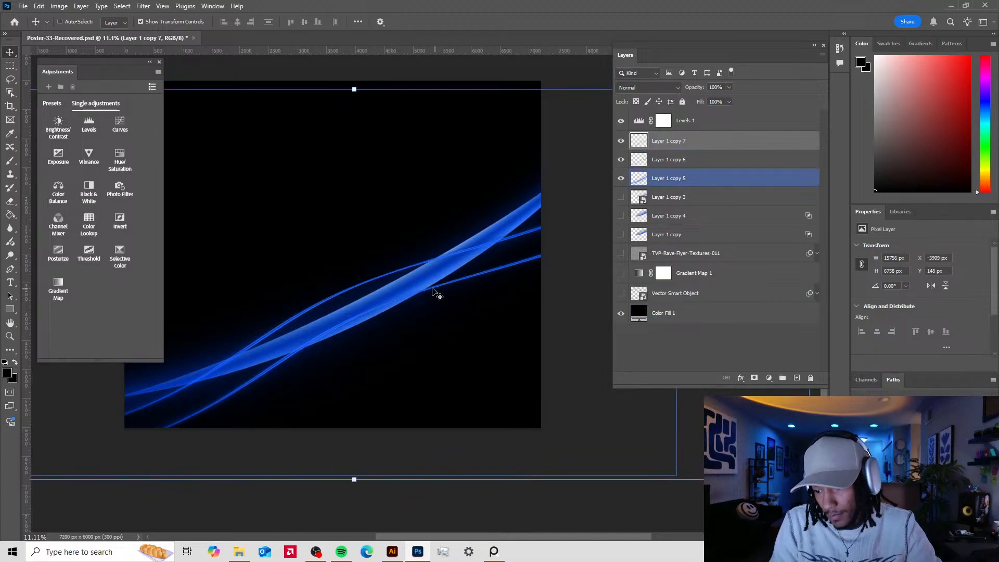
- Rotate Layer 1 copy 7 to -171.15°, position its thin strand so it crosses the main streak, and apply the transform
scroll(452, 265, "down", 3, "alt")
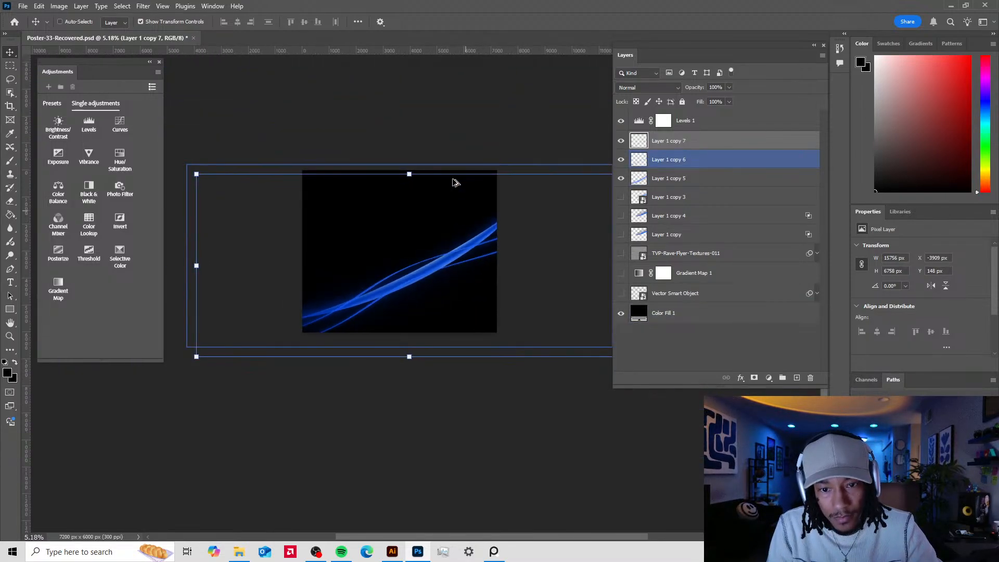
left_click_drag(405, 166, 459, 467)
left_click_drag(460, 204, 480, 224)
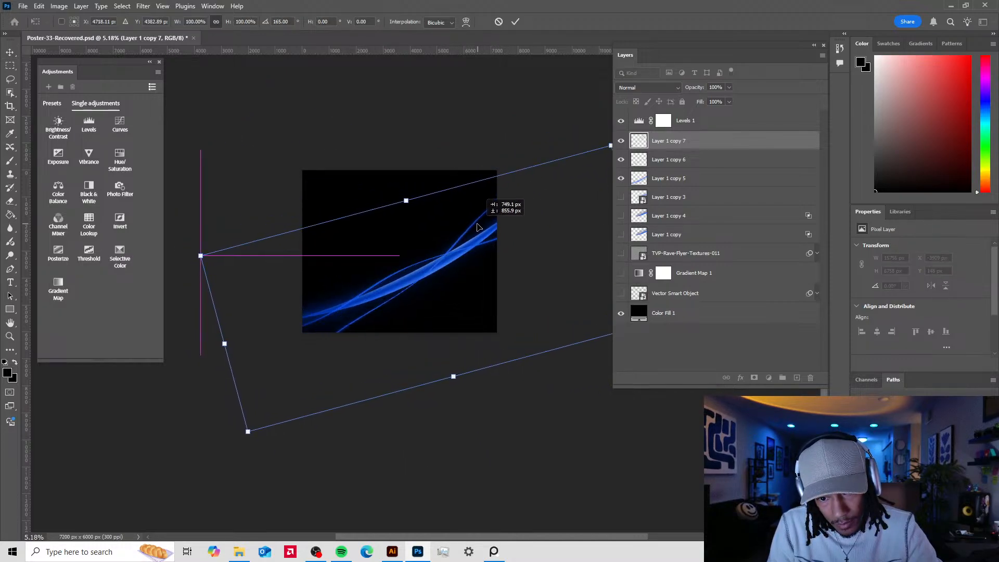
left_click_drag(401, 172, 416, 149)
left_click_drag(405, 217, 412, 223)
scroll(383, 328, "down", 3)
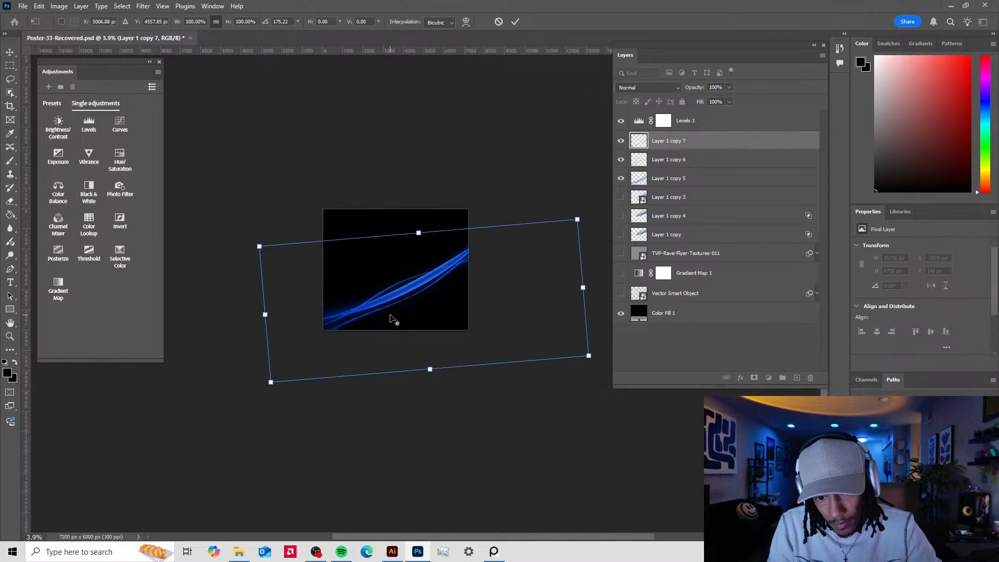
scroll(382, 313, "up", 4)
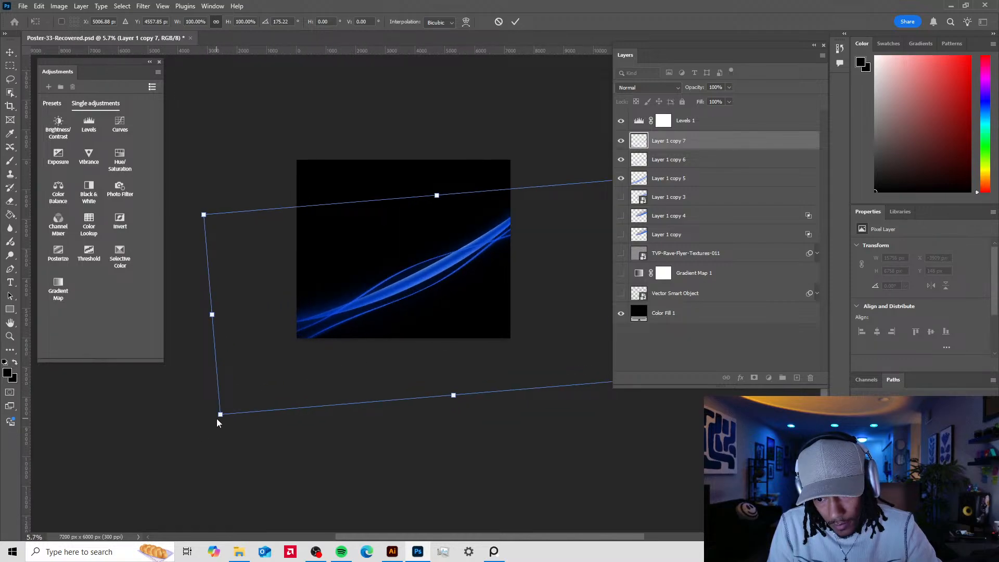
left_click_drag(206, 421, 199, 358)
left_click_drag(510, 259, 510, 258)
left_click(37, 7)
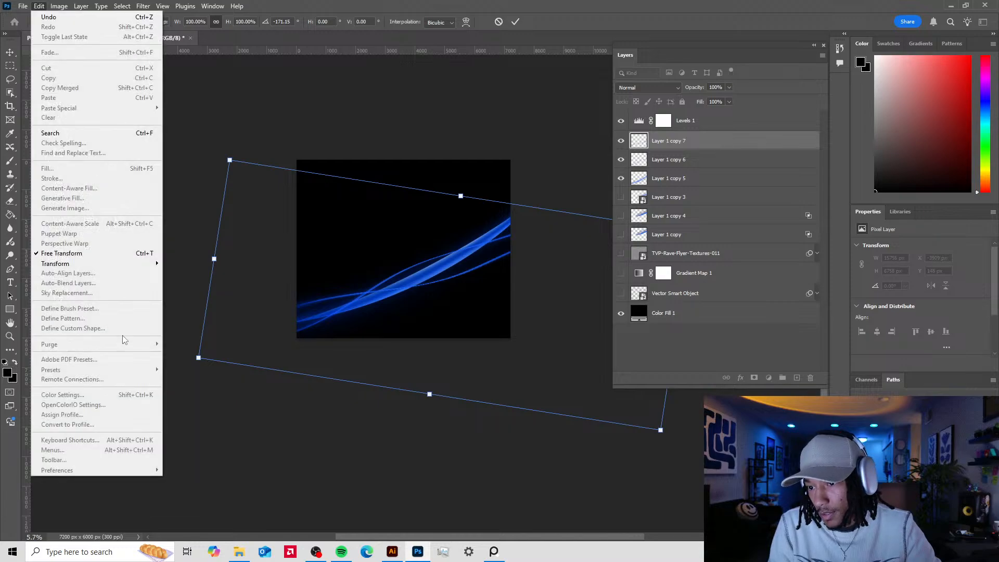
left_click(427, 239)
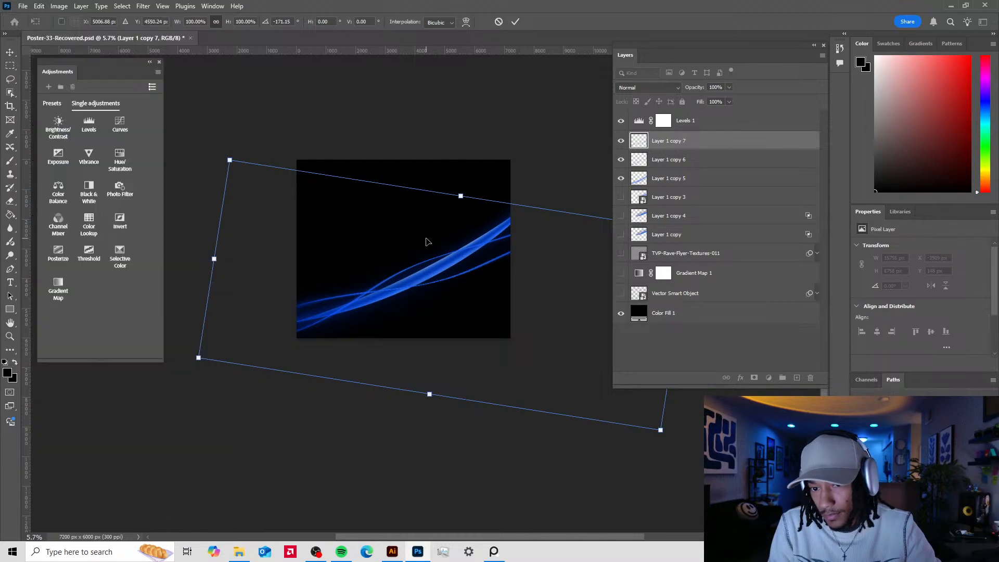
left_click(515, 22)
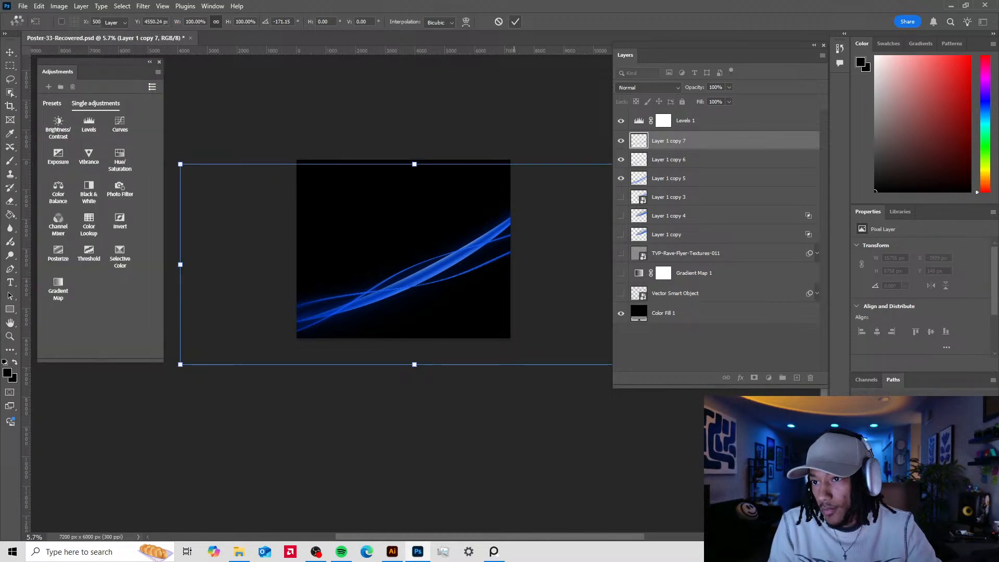
- Warp Layer 1 copy 7, bending the thin strand below the main streak and pulling the mesh's upper-right corner upward and inward
left_click(39, 6)
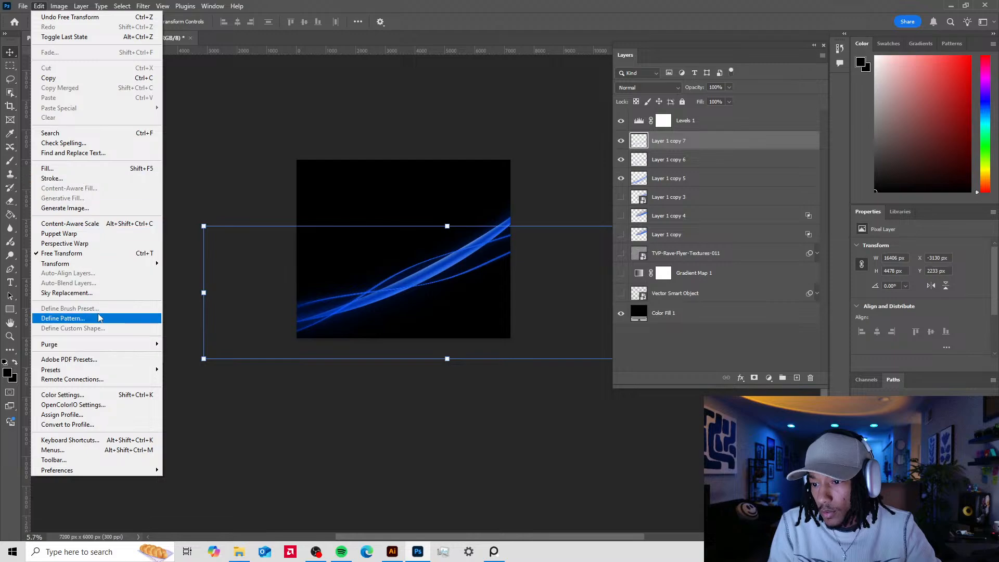
mouse_move(56, 5)
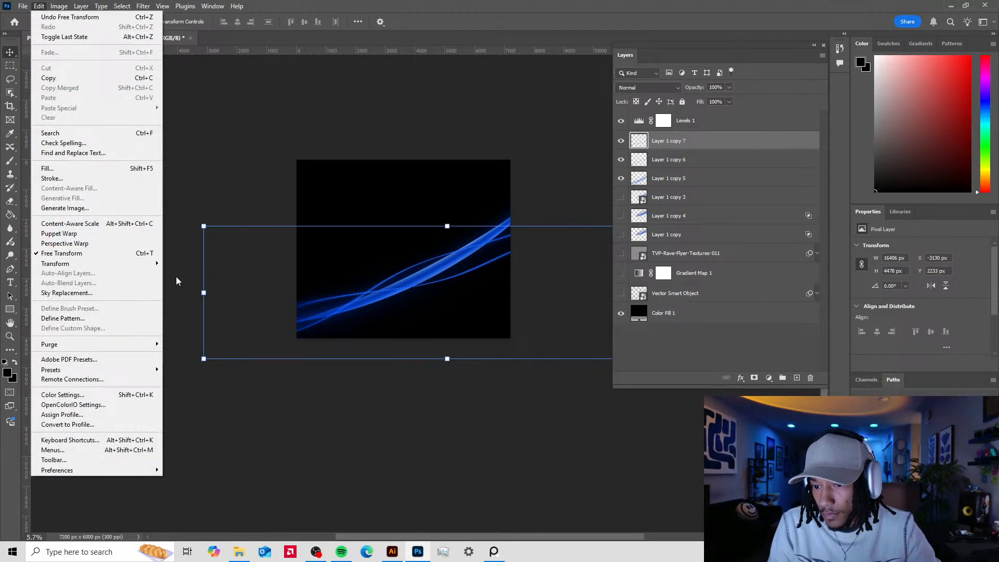
mouse_move(78, 263)
left_click(207, 335)
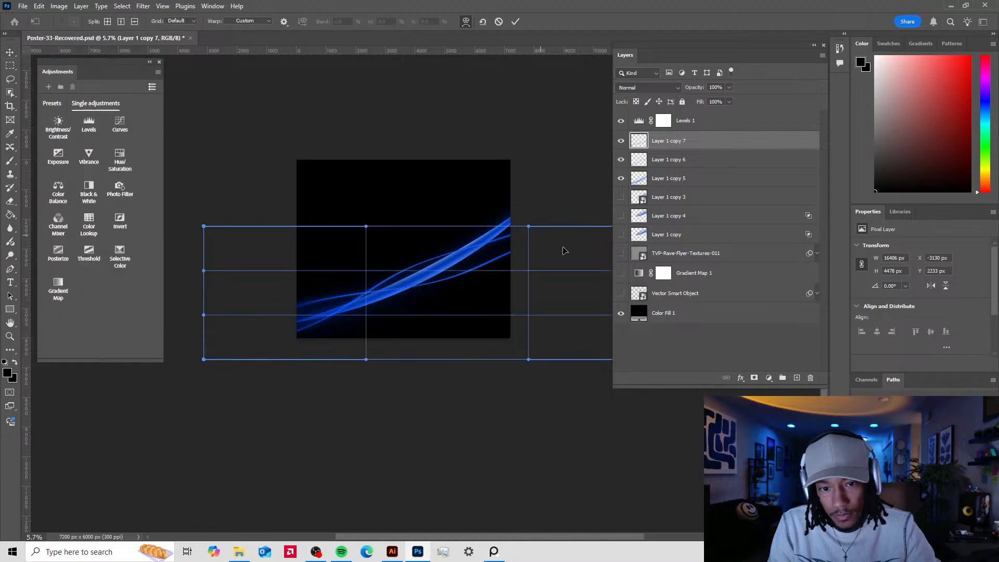
mouse_move(542, 222)
left_mouse_down()
mouse_move(556, 249)
mouse_move(530, 237)
left_mouse_up()
left_click_drag(423, 248, 438, 298)
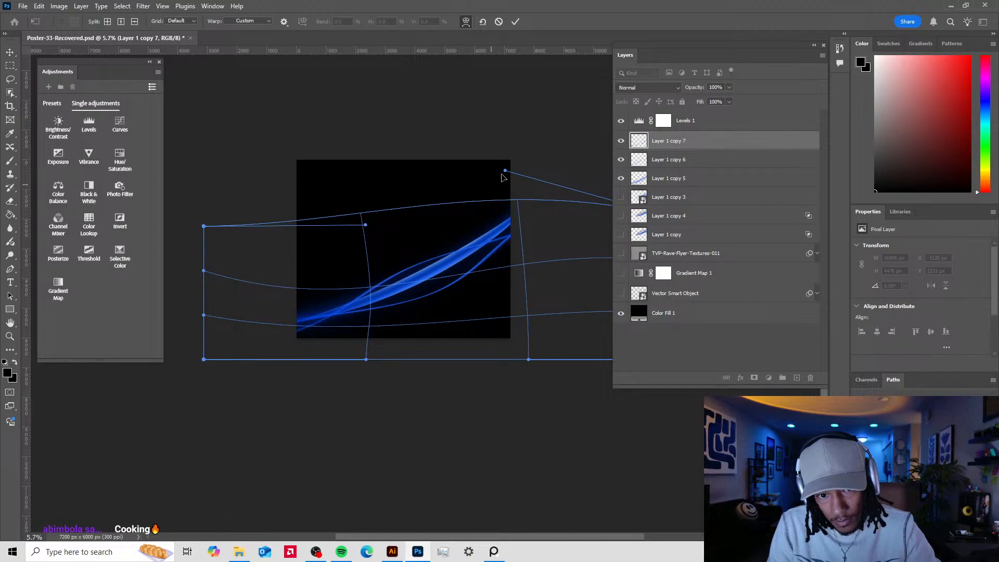
left_click_drag(542, 215, 411, 254)
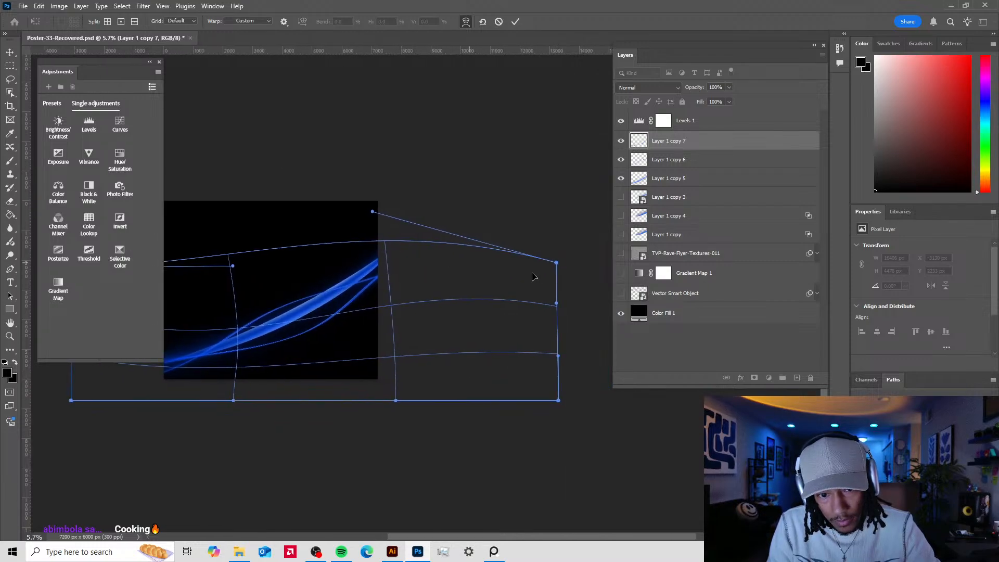
mouse_move(555, 264)
left_mouse_down()
mouse_move(493, 172)
mouse_move(461, 151)
mouse_move(469, 189)
left_mouse_up()
- Raise the lower-left corner and left-edge handle of Layer 1 copy 7's warp mesh, fine-tune the strand's curve, and apply the warp
mouse_move(332, 340)
left_mouse_down()
mouse_move(301, 342)
mouse_move(461, 368)
left_mouse_up()
left_click_drag(266, 423, 274, 397)
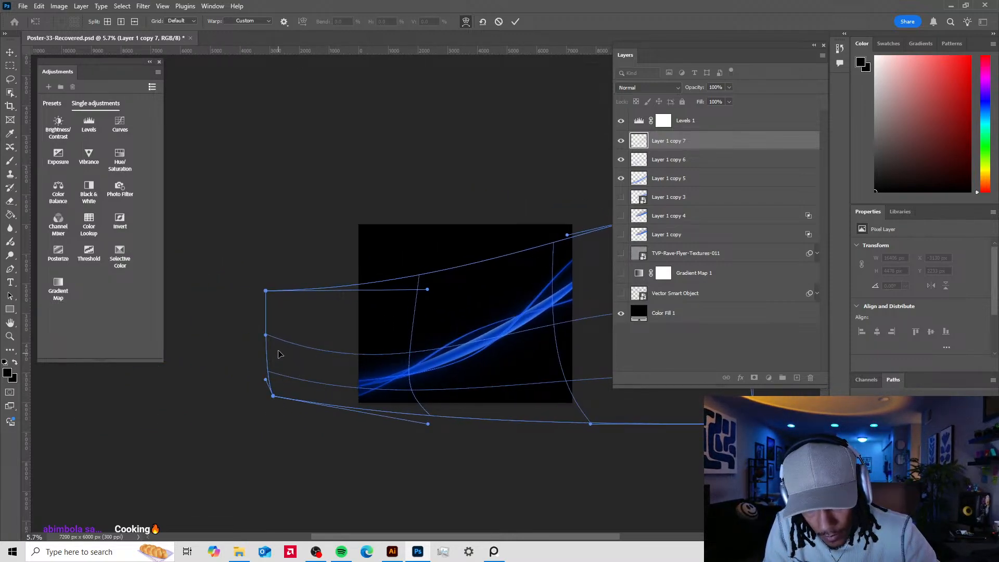
left_click_drag(265, 335, 272, 293)
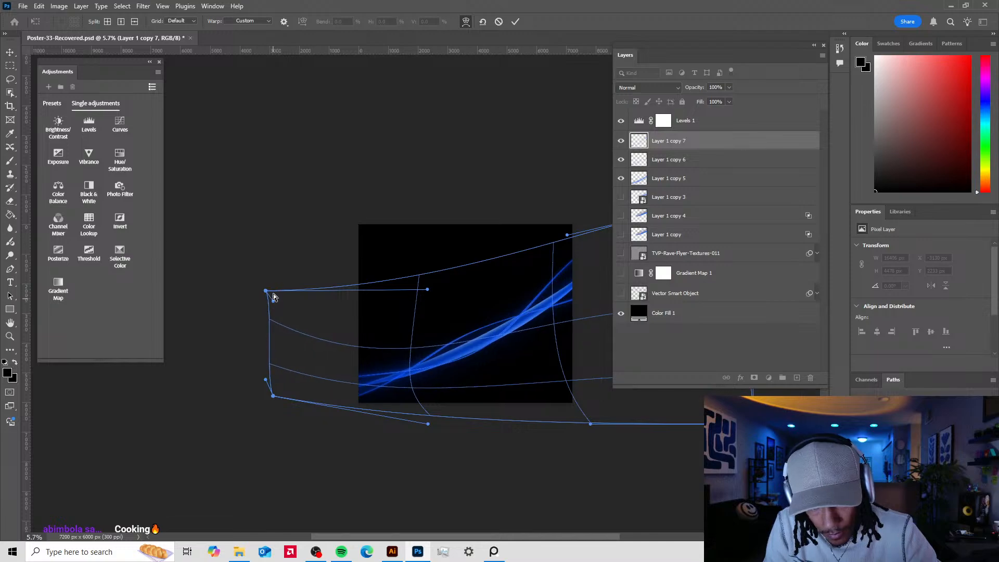
left_click_drag(503, 359, 505, 364)
left_click(515, 21)
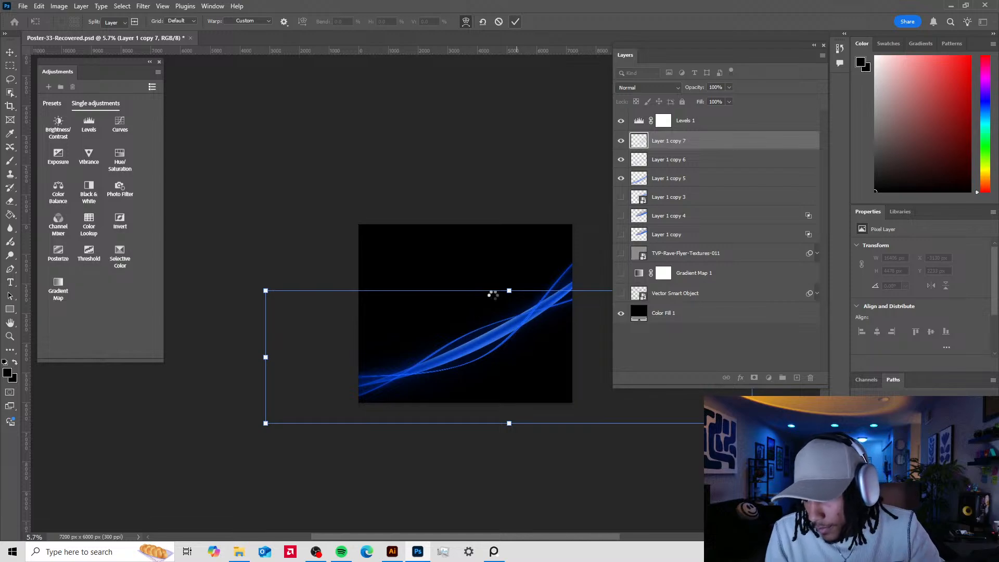
left_click_drag(519, 287, 463, 236)
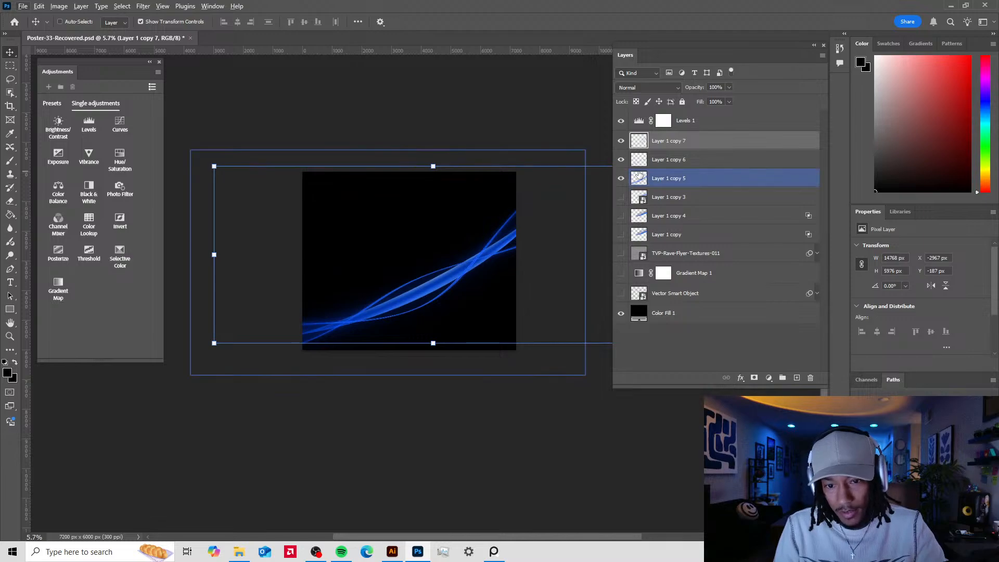
- Group the hidden layers Layer 1 copy 3, Layer 1 copy 4 and Layer 1 copy, and name the group Draft
left_click(671, 235)
left_click(683, 201, "shift")
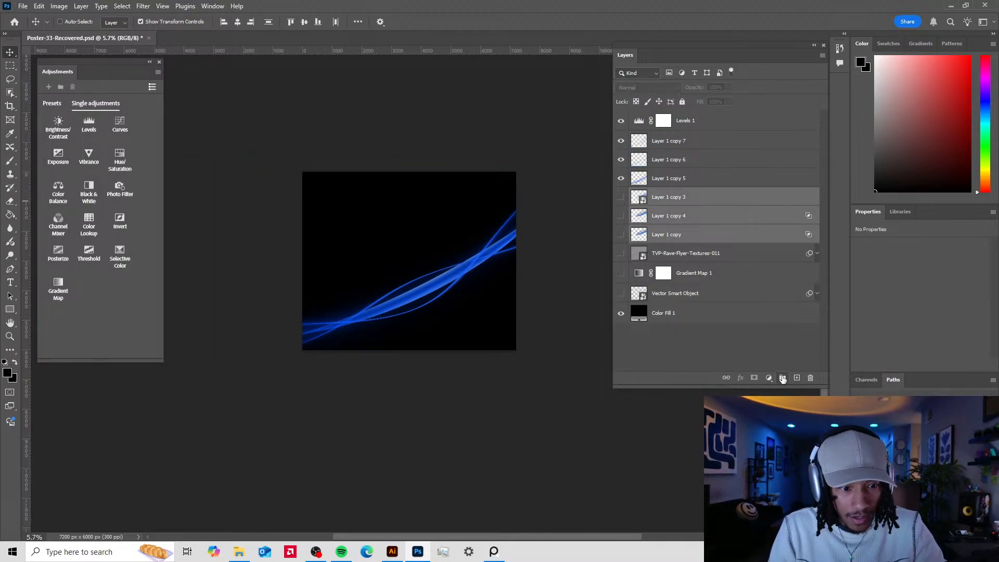
left_click(782, 379)
key("Caps_Lock")
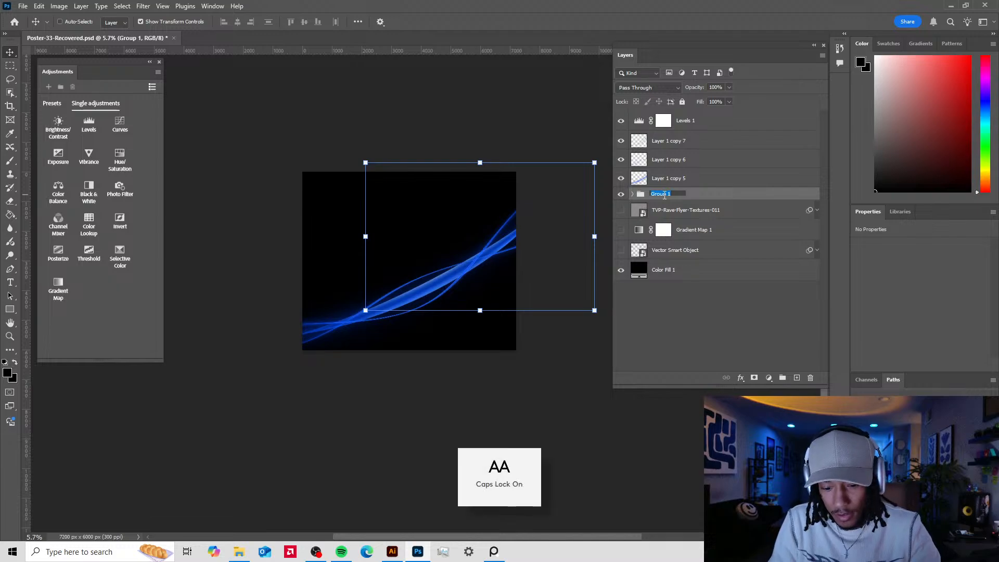
- Group Layer 1 copy 5, Layer 1 copy 6 and Layer 1 copy 7, and name the group Draft 02
left_click(693, 178)
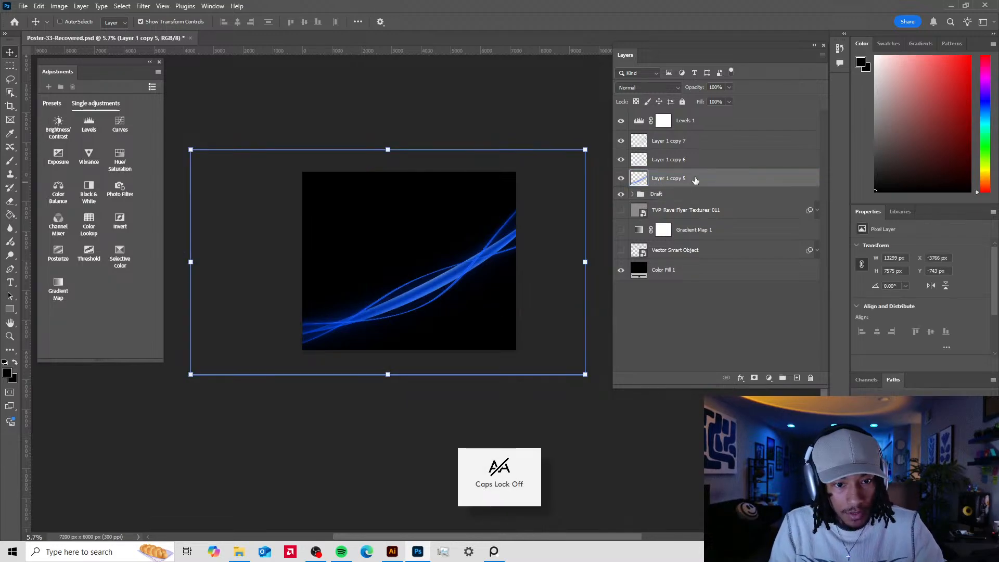
left_click(697, 142, "shift")
left_click(782, 378)
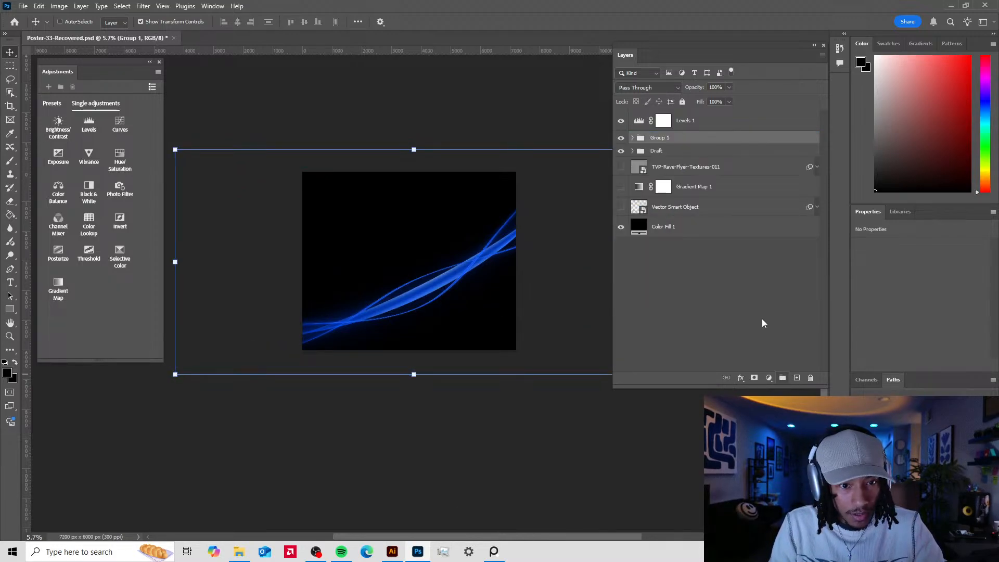
double_click(659, 137)
key("Caps_Lock")
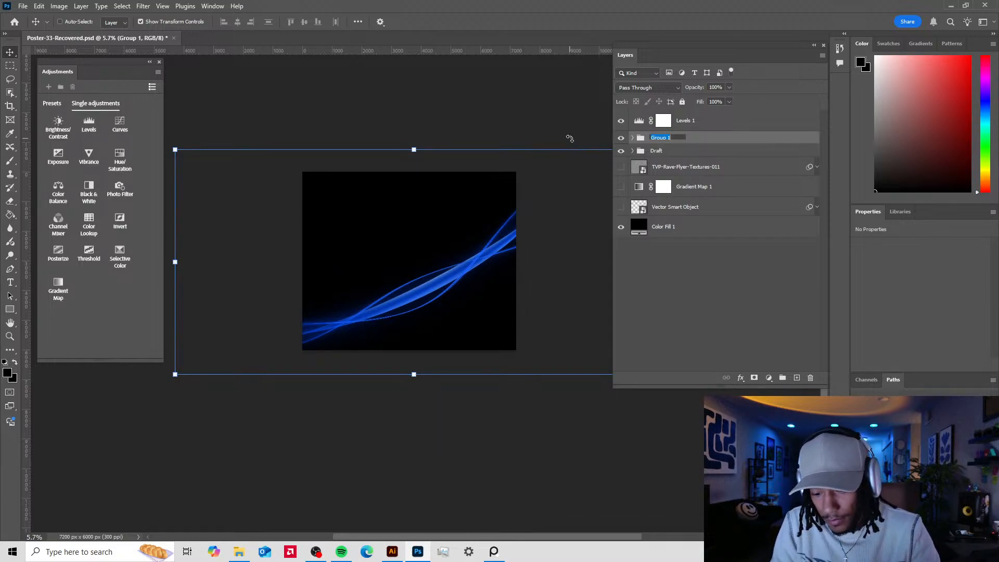
type("D")
key("Caps_Lock")
type("raft 02")
key("Return")
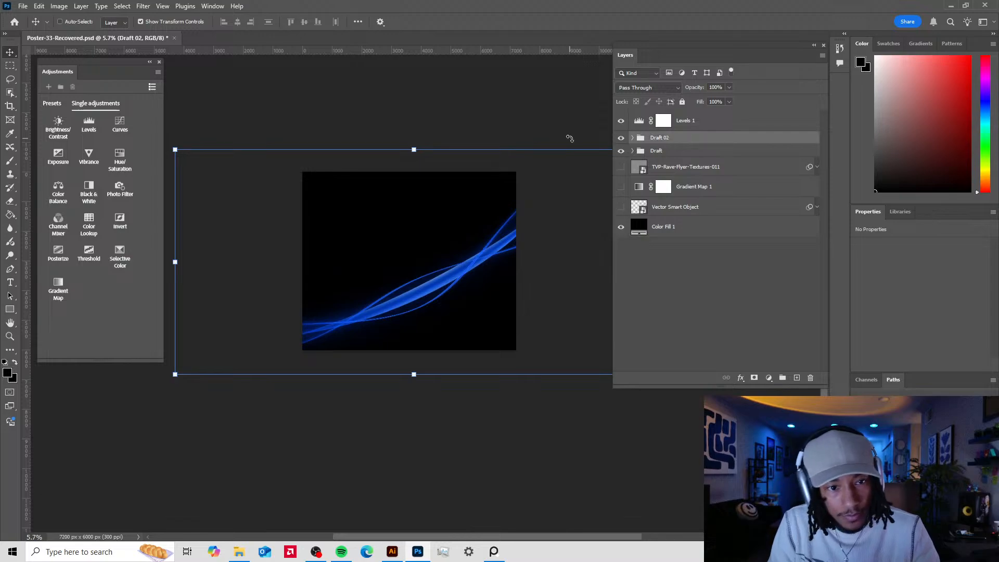
- Duplicate the Draft 02 group, hide the Draft 02 and Draft groups, and rename the expanded duplicate Live
key("ctrl+j")
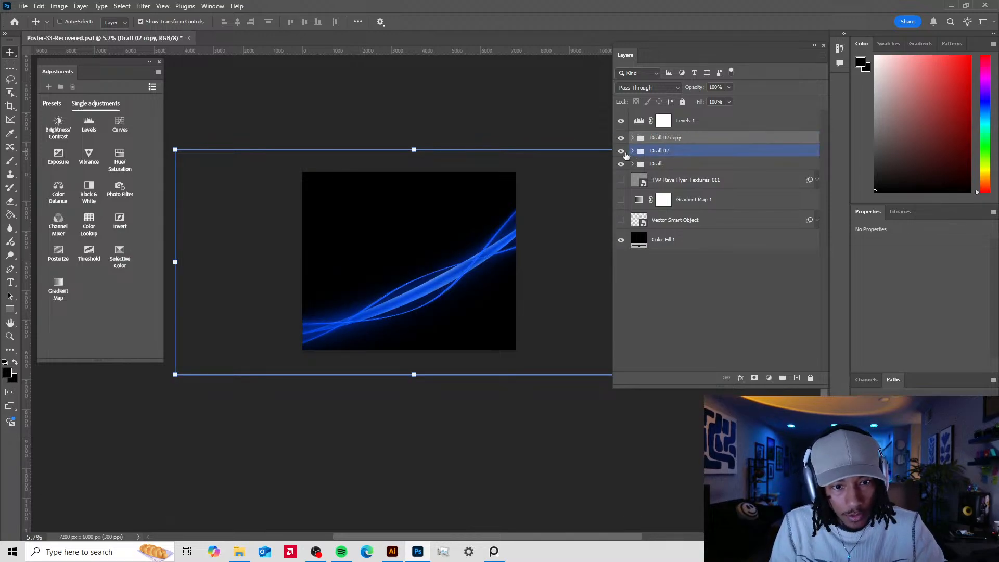
left_click(633, 138)
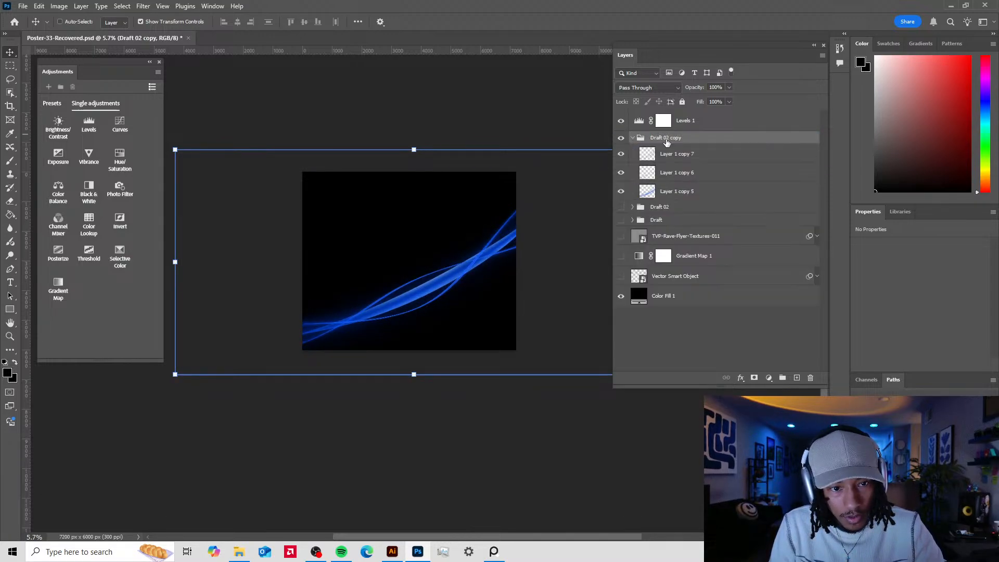
key("Caps_Lock")
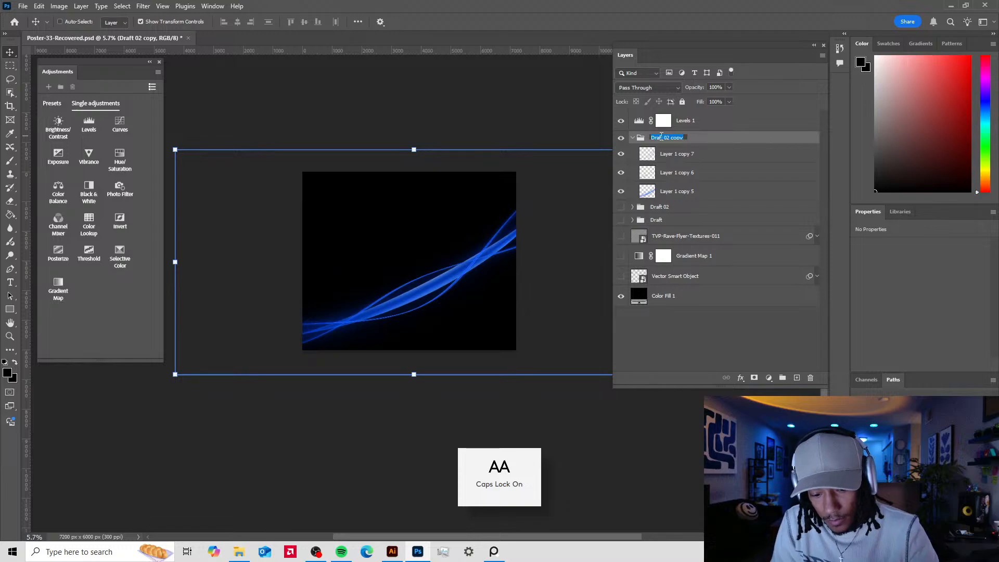
key("Caps_Lock")
type("ive")
key("Return")
- Try shifting the three streak layers in the Live group together, and undo the move
left_click(697, 156)
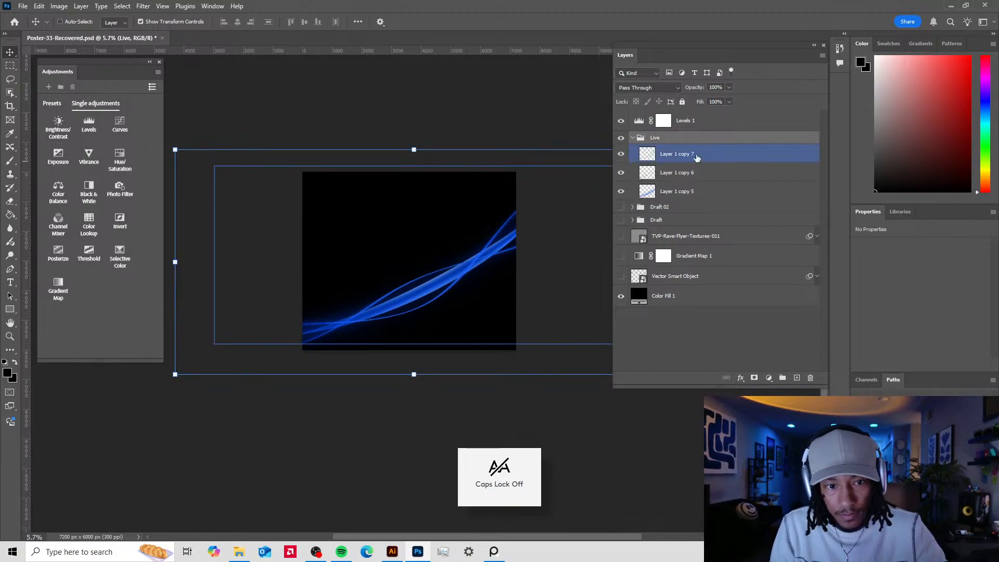
left_click(697, 192)
left_click(688, 159, "shift")
left_click_drag(482, 273, 472, 271)
key("ctrl+z")
- Compare the streak composition with the light-streak wallpapers on the reference board, and return to the poster in Photoshop
scroll(510, 282, "down", 1)
scroll(511, 282, "down", 2)
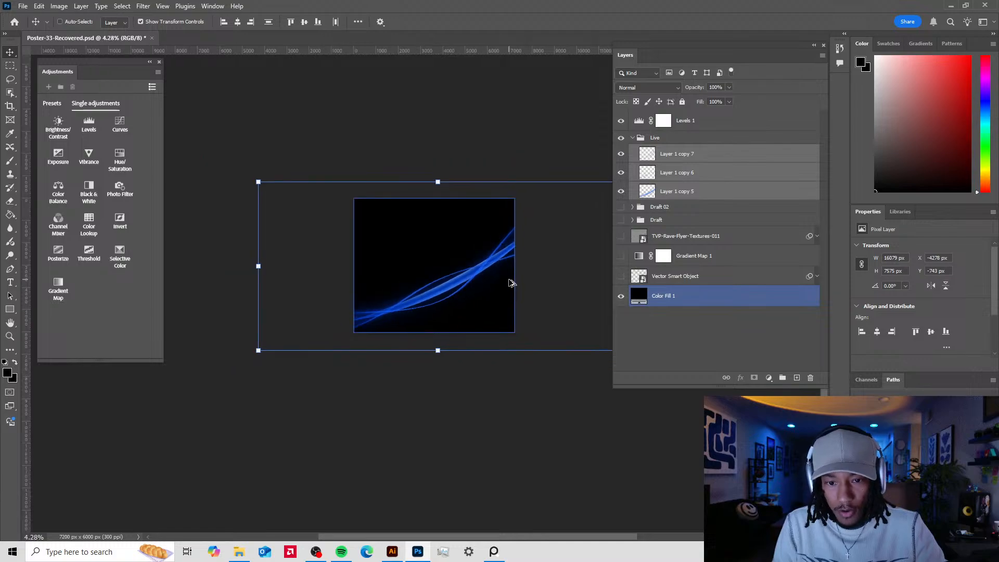
left_click(494, 551)
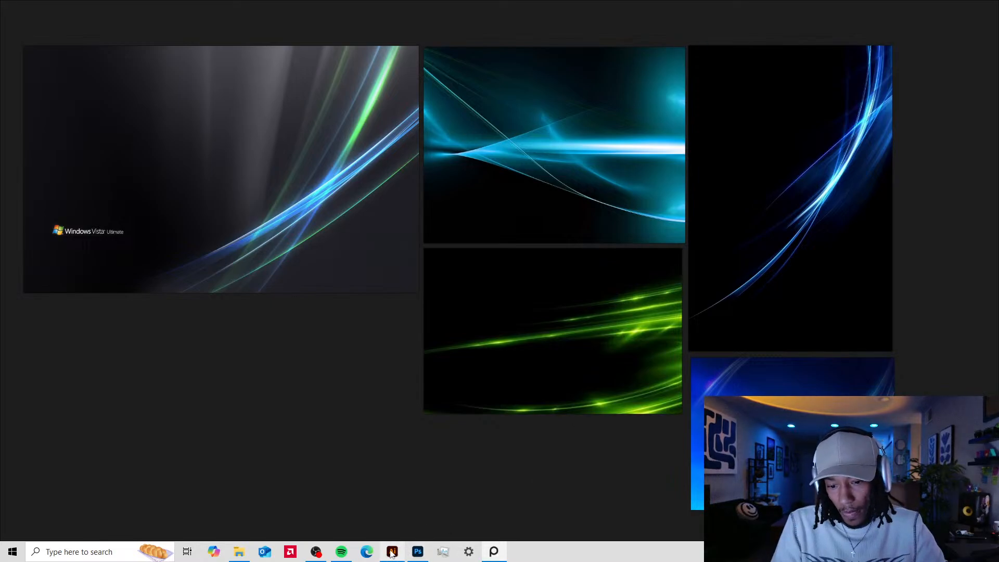
left_click(418, 552)
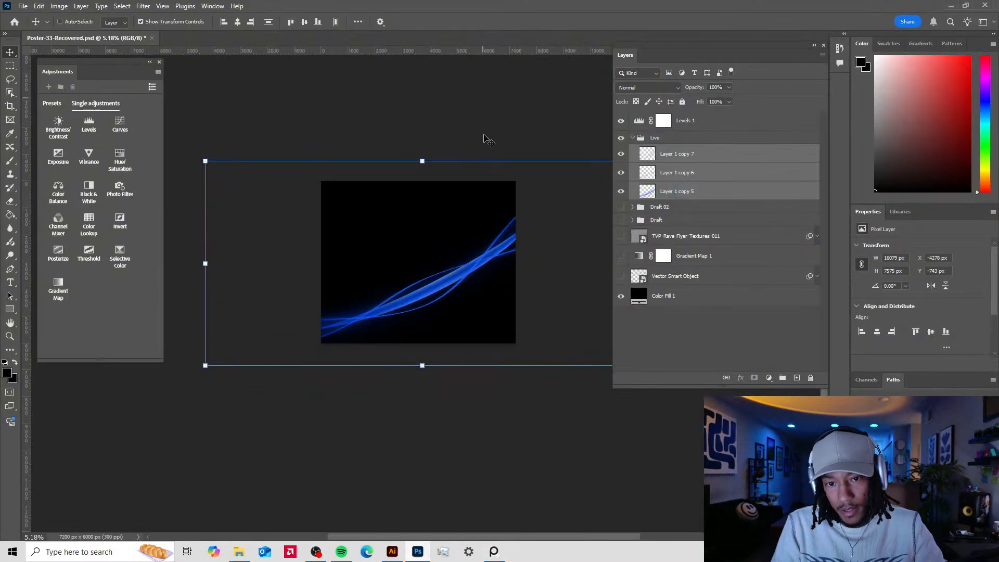
- Copy Layer 1 copy from the Draft group into the Live group below Layer 1 copy 5, and make the duplicate visible
left_click(633, 220)
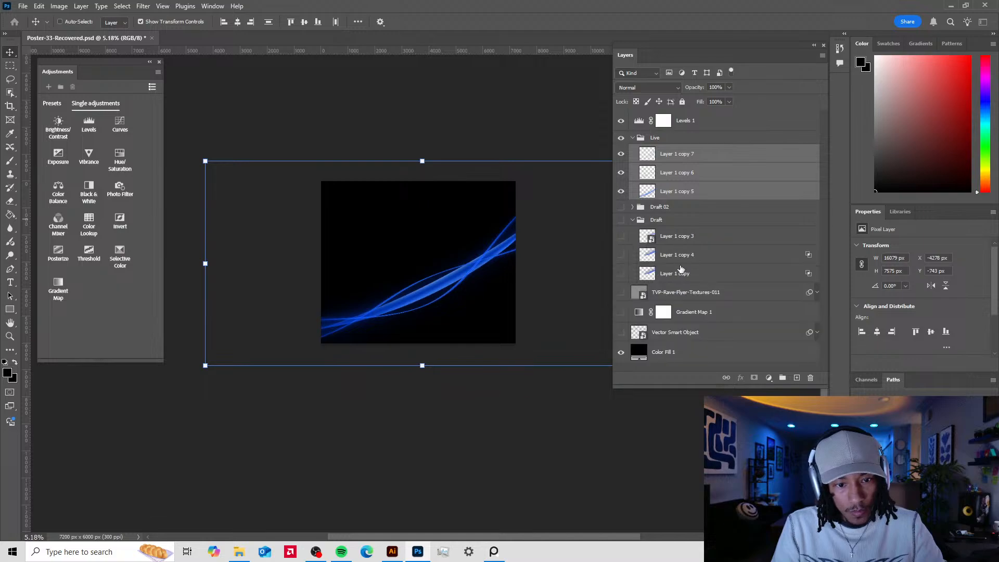
left_click(683, 275)
left_click_drag(681, 275, 693, 200)
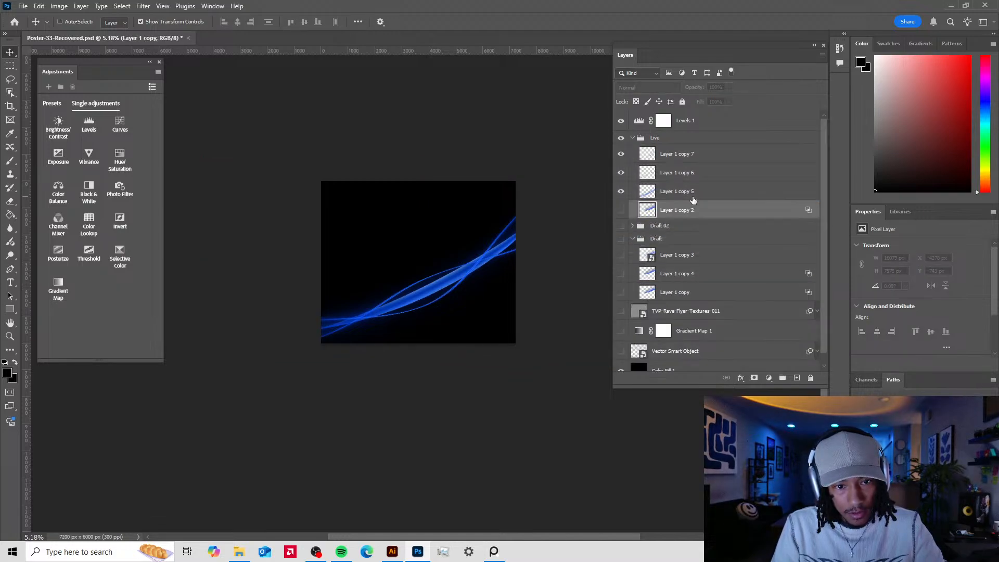
left_click(619, 211)
left_click(633, 240)
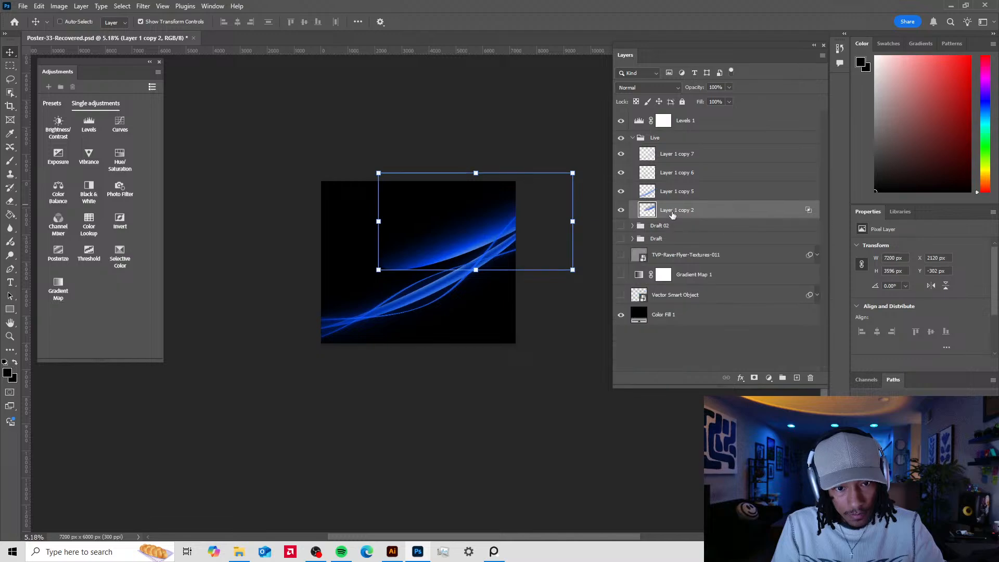
- Scale Layer 1 copy 2 to 209.71% and position its broad blue glow behind the intertwined strands
left_click_drag(463, 244, 424, 307)
left_click_drag(533, 247, 639, 249)
left_click_drag(522, 282, 500, 262)
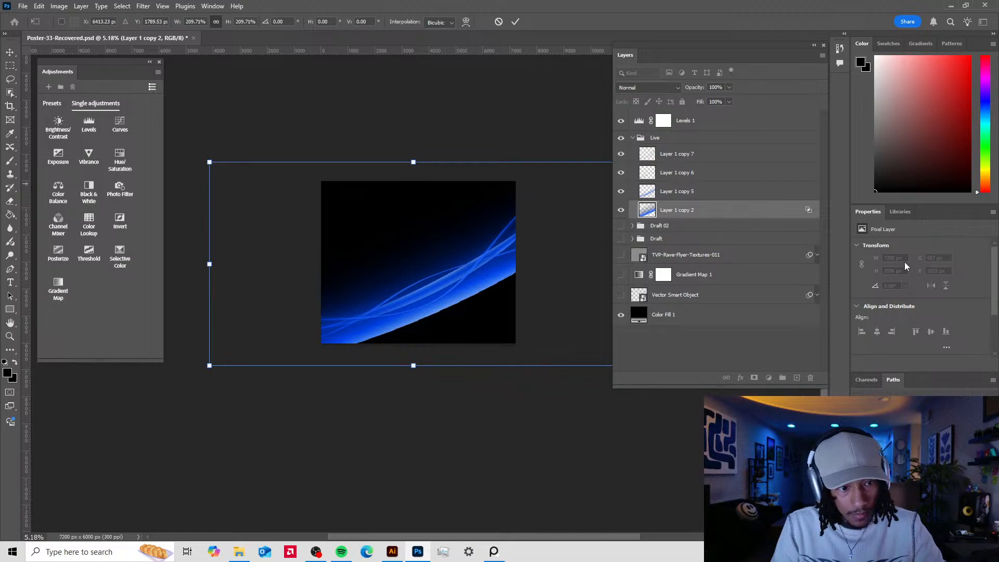
- Adjust Layer 1 copy 2's gray Blend If dark slider for the current layer to 0 / 38 and confirm the layer style
double_click(816, 210)
left_click_drag(728, 235, 705, 227)
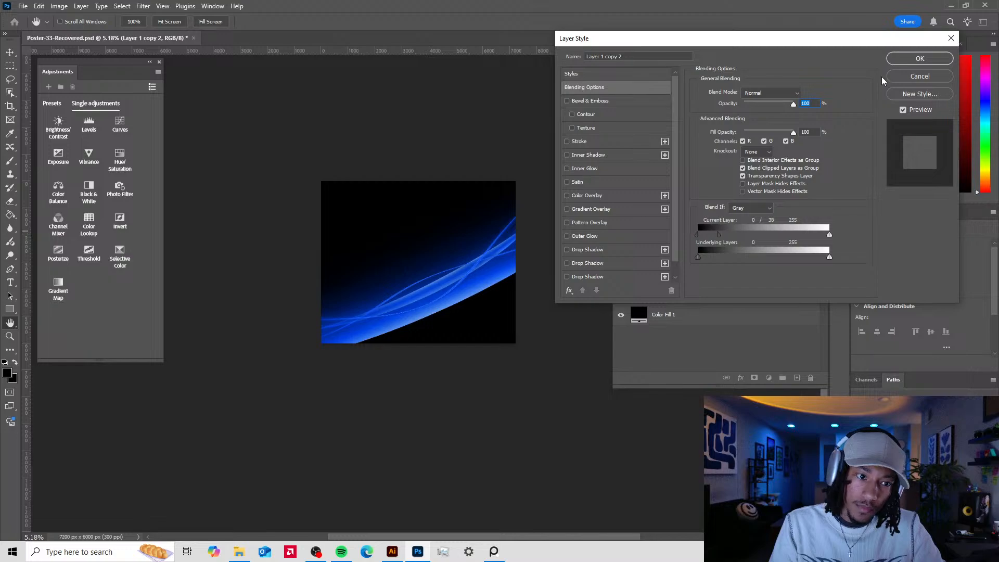
key("Return")
- Rotate Layer 1 copy 2 by 0.94° and place its broad glow above the intertwined strands
left_click_drag(468, 313, 491, 321)
left_click(601, 166)
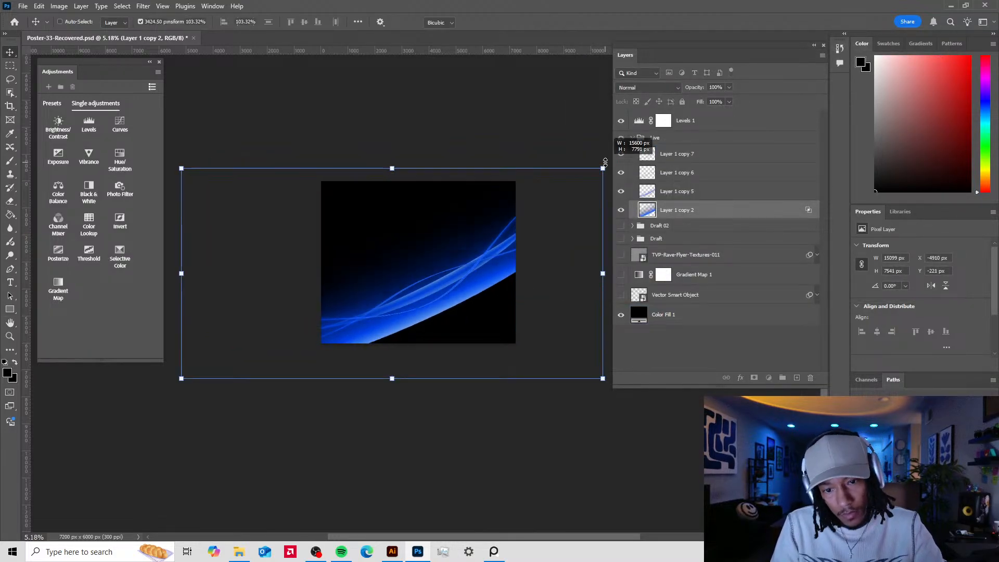
left_click_drag(602, 161, 605, 167)
mouse_move(514, 236)
left_mouse_down()
mouse_move(498, 216)
mouse_move(511, 222)
mouse_move(502, 208)
mouse_move(509, 214)
mouse_move(509, 196)
mouse_move(512, 226)
left_mouse_up()
scroll(481, 257, "down", 1)
scroll(435, 245, "up", 3)
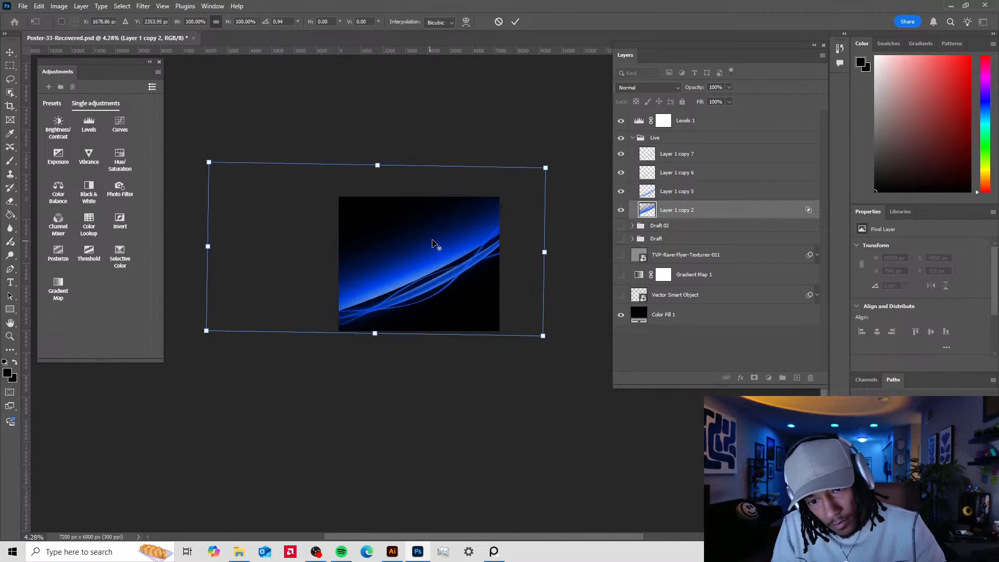
left_click(515, 21)
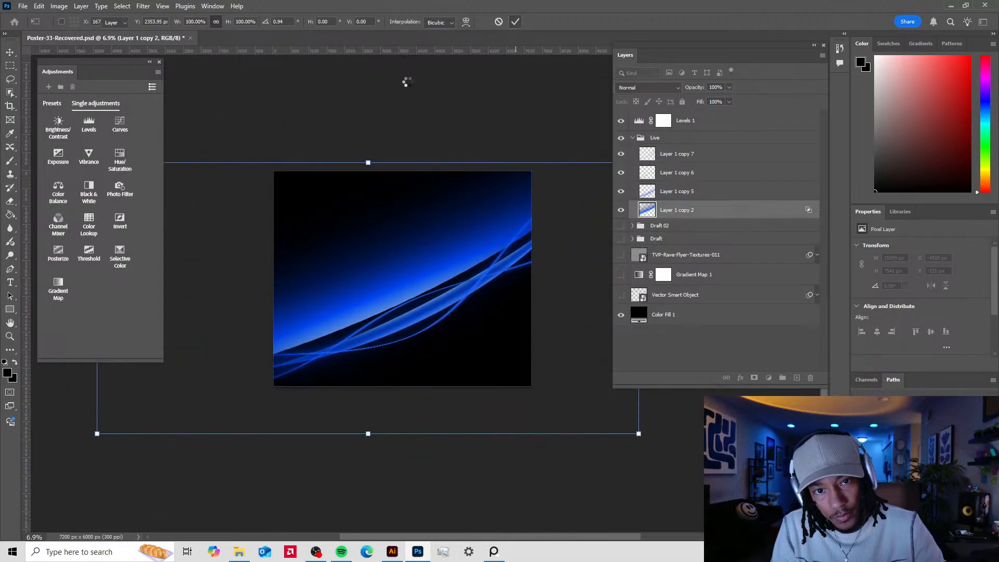
- Move Layer 1 copy 2's glow beneath the strands and place a duplicate of it higher on the poster
left_click(729, 101)
left_click_drag(725, 112, 735, 113)
left_click_drag(343, 308, 347, 365)
left_click_drag(439, 314, 397, 212)
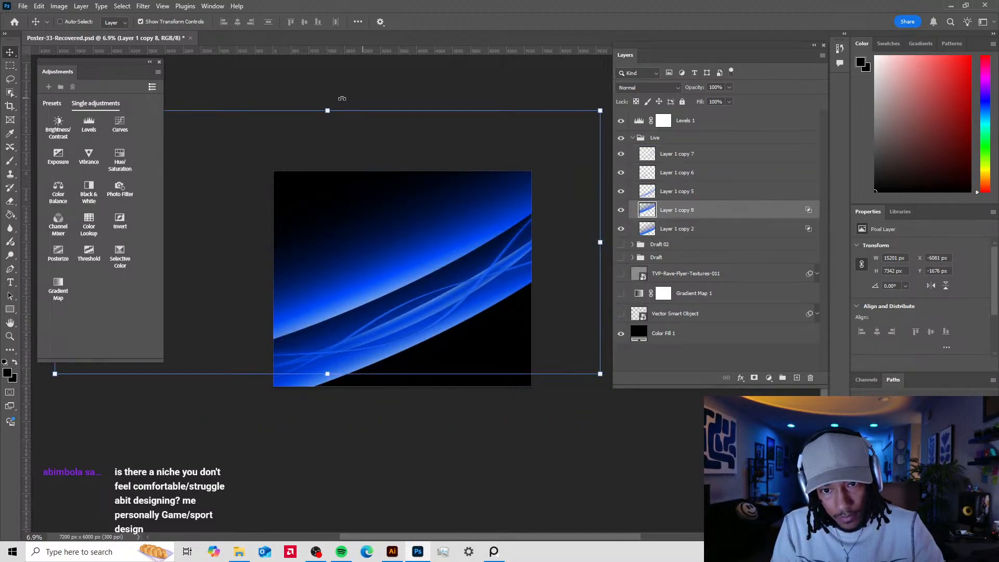
- Rotate the duplicated glow layer by 4.77° and overlap it with the original glow along the strands
left_click_drag(328, 100, 382, 108)
left_click_drag(395, 112, 381, 106)
left_click_drag(214, 234, 318, 253)
left_click_drag(383, 402, 432, 414)
mouse_move(511, 340)
left_mouse_down()
mouse_move(504, 320)
mouse_move(495, 340)
left_mouse_up()
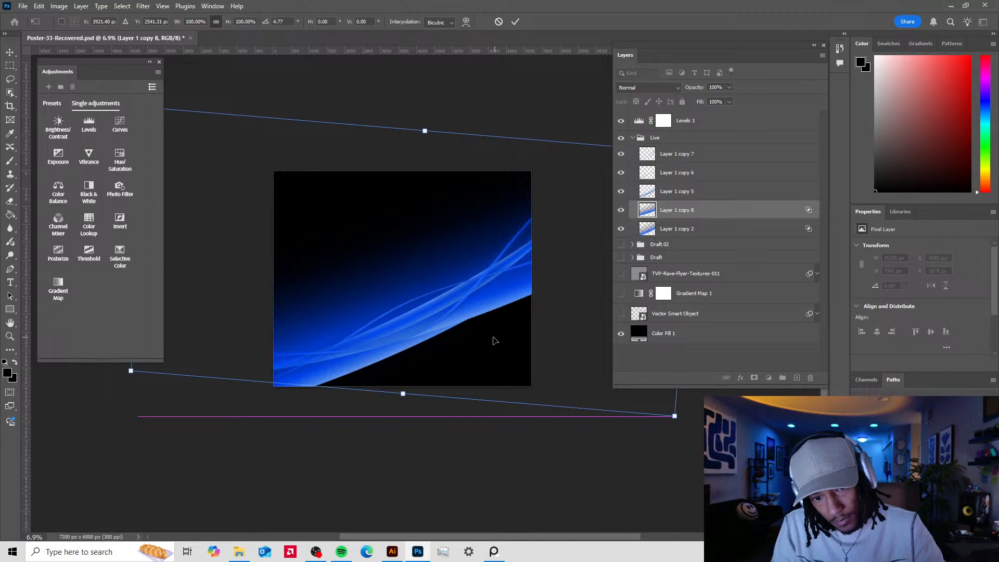
key("Return")
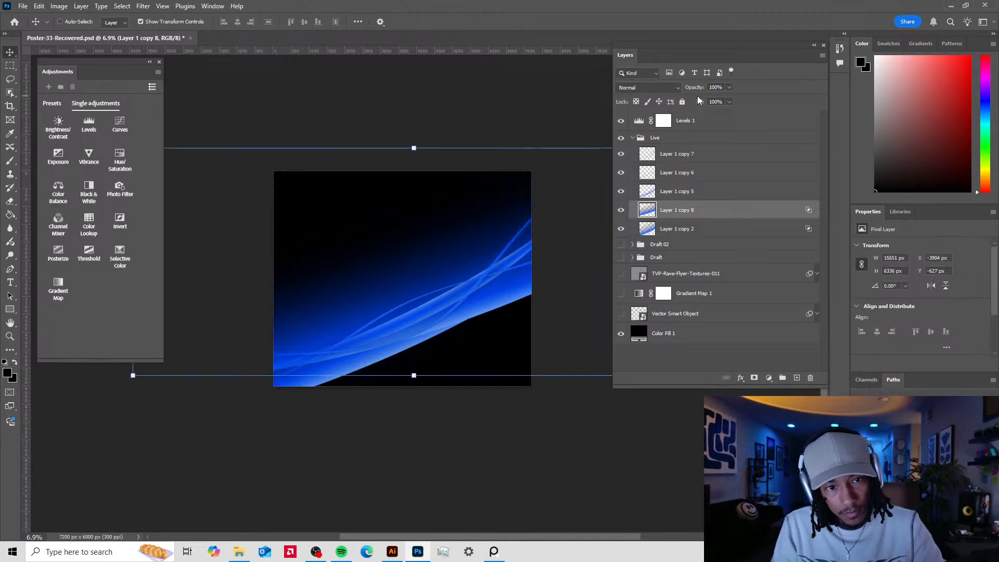
- Delete both broad glow layers, Layer 1 copy 8 and Layer 1 copy 2, from the Live group
left_click(729, 102)
left_click_drag(702, 116, 730, 114)
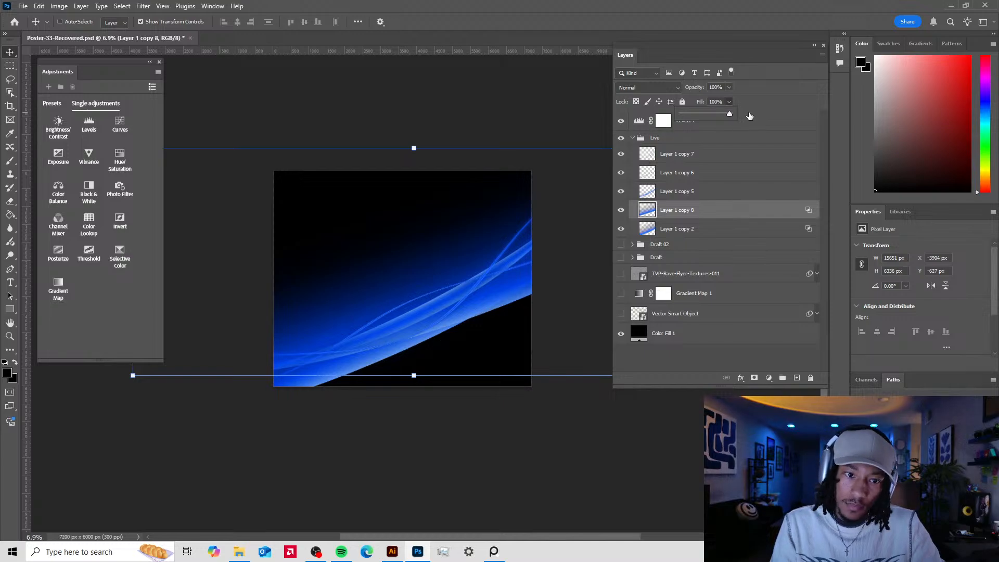
left_click(689, 208)
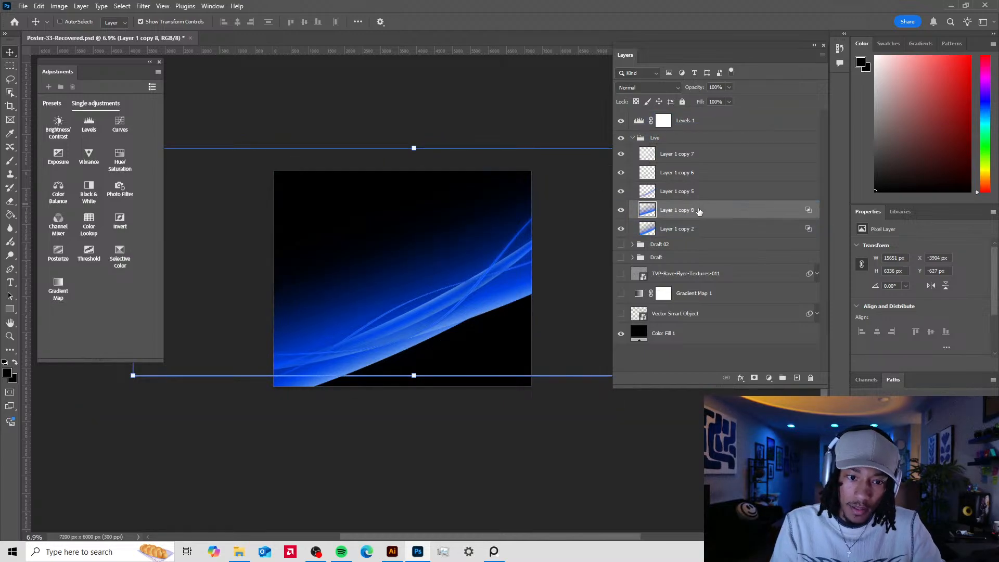
key("Delete")
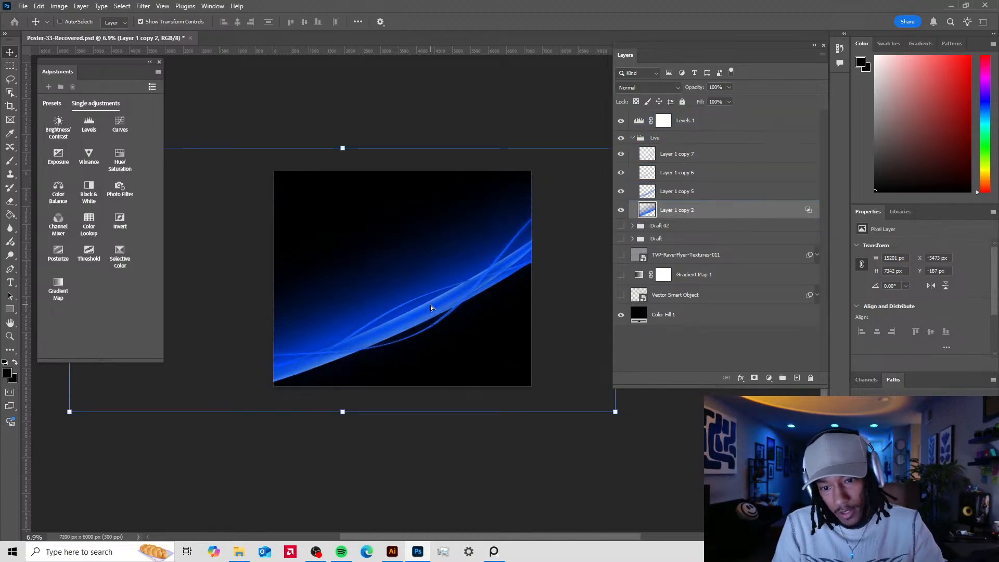
left_click_drag(419, 298, 504, 374)
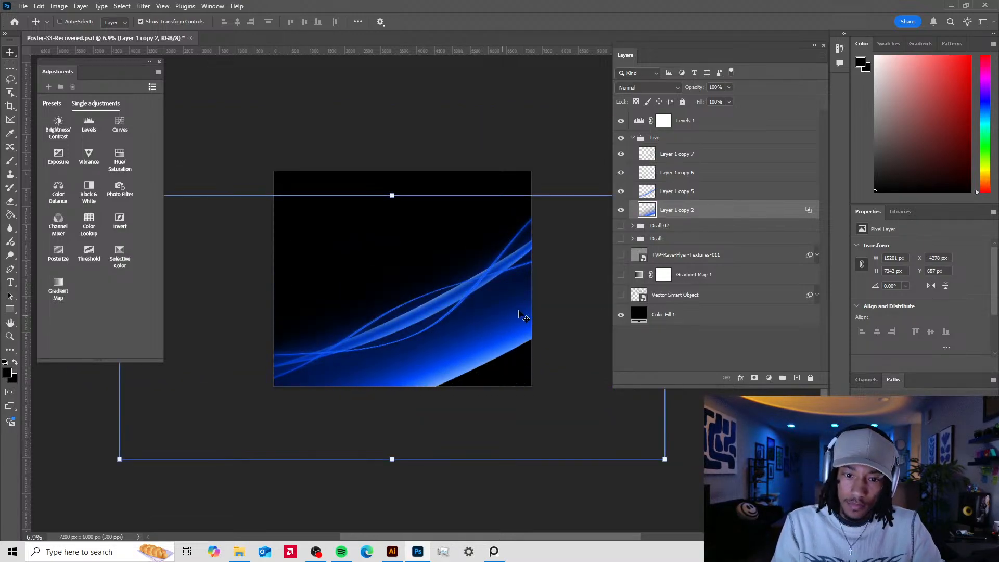
key("Delete")
- Merge Layer 1 copy 5, Layer 1 copy 6 and Layer 1 copy 7 into a single layer
left_click(677, 154, "shift")
right_click(694, 155)
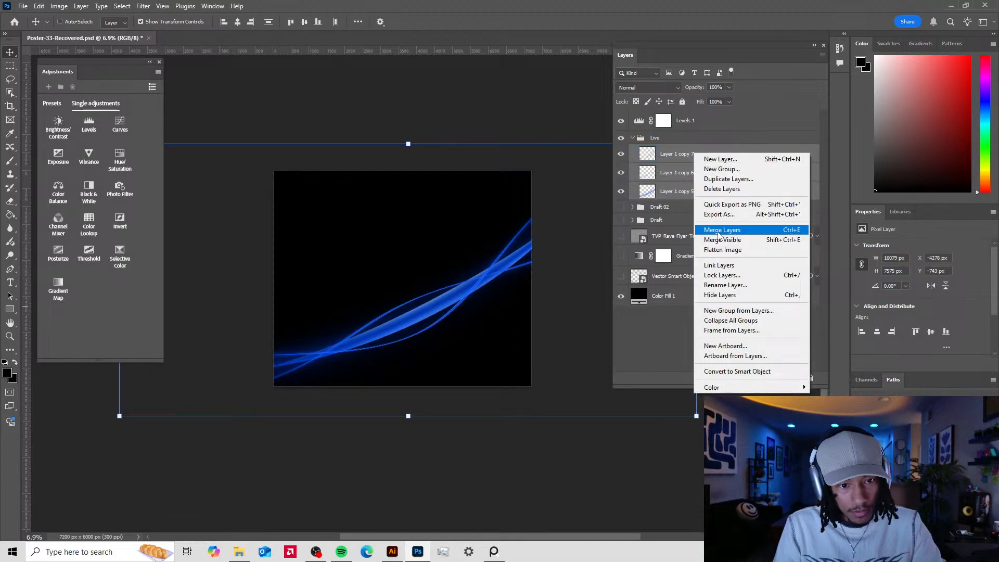
left_click(721, 229)
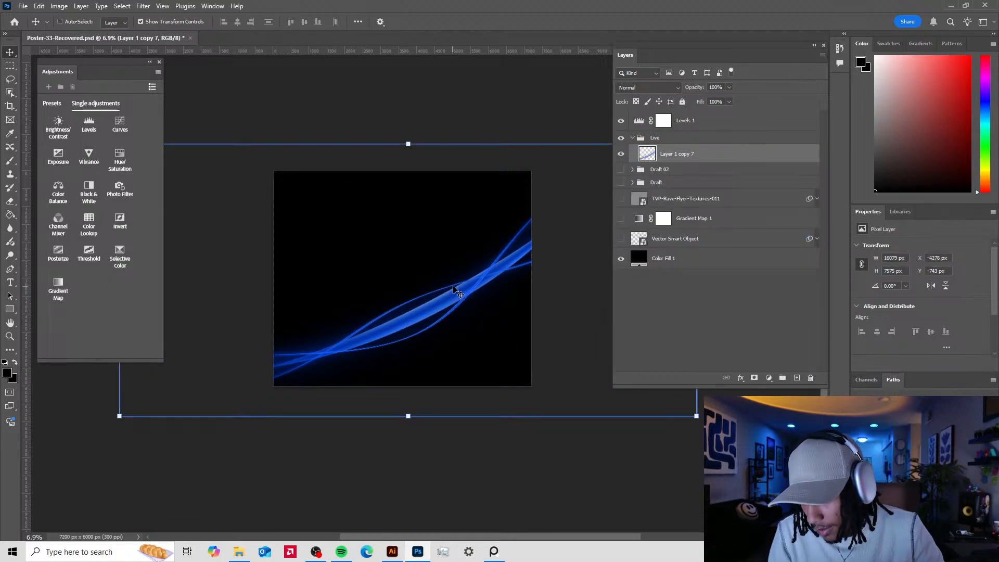
- Duplicate the merged strand layer, rotating the copy to -18.54° and placing it beneath the original strands
left_click_drag(485, 276, 484, 253)
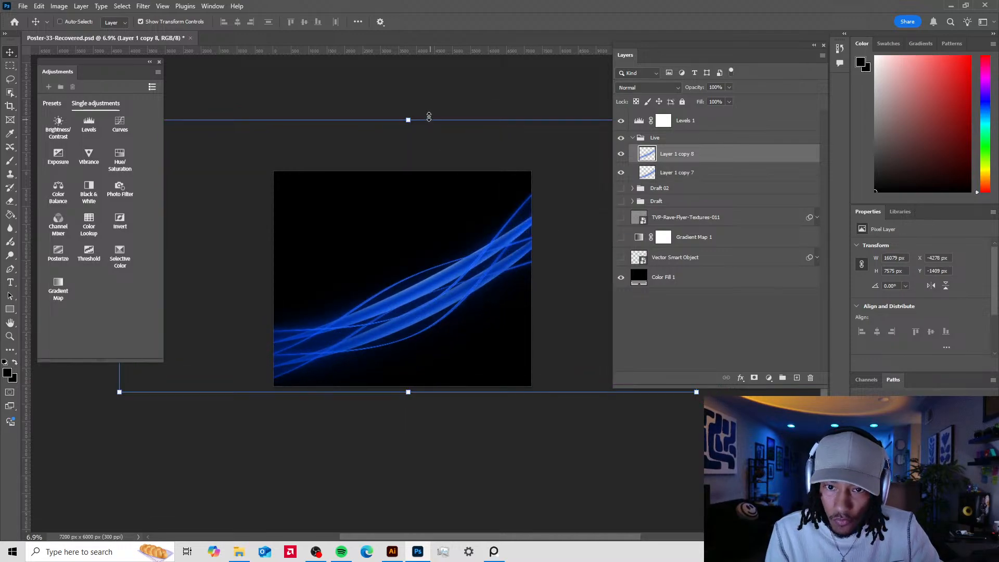
left_click_drag(405, 112, 354, 106)
left_click_drag(416, 274, 418, 364)
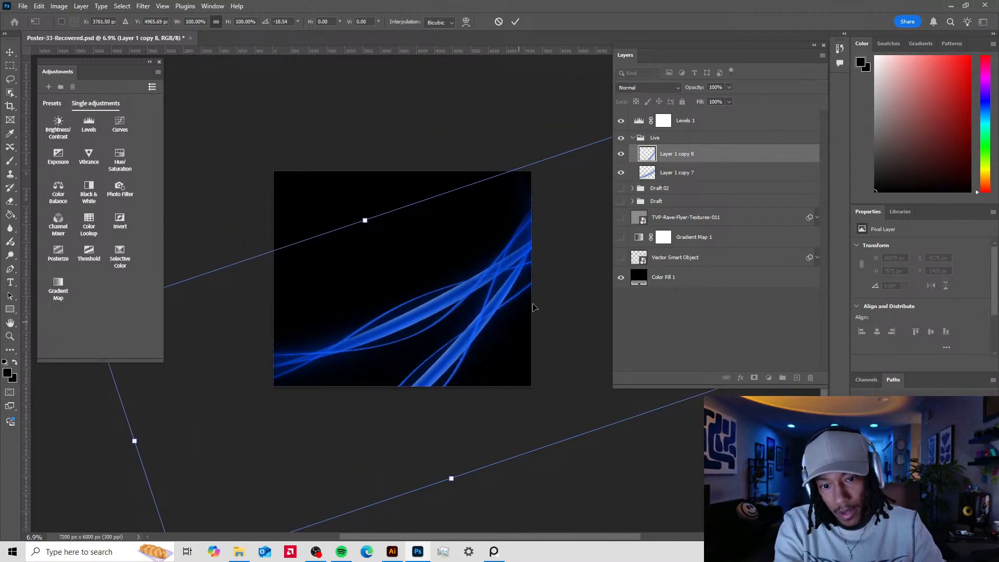
- Rotate Layer 1 copy 8 to -6.00° and position it so its strands cross the original streak
scroll(523, 263, "up", 5)
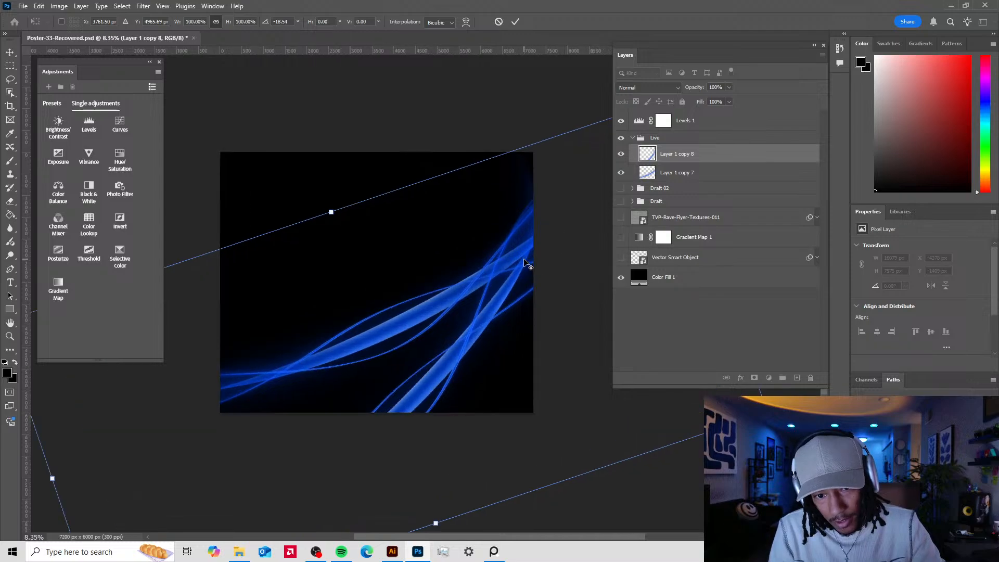
scroll(467, 284, "down", 3)
left_click_drag(412, 426, 295, 389)
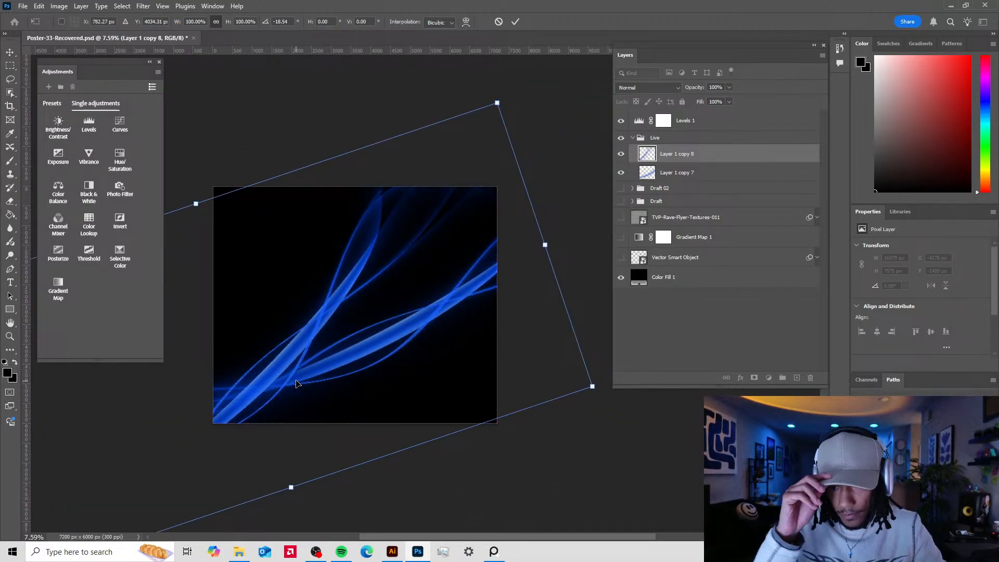
left_click_drag(504, 93, 551, 137)
left_click_drag(461, 244, 422, 294)
scroll(439, 295, "up", 3)
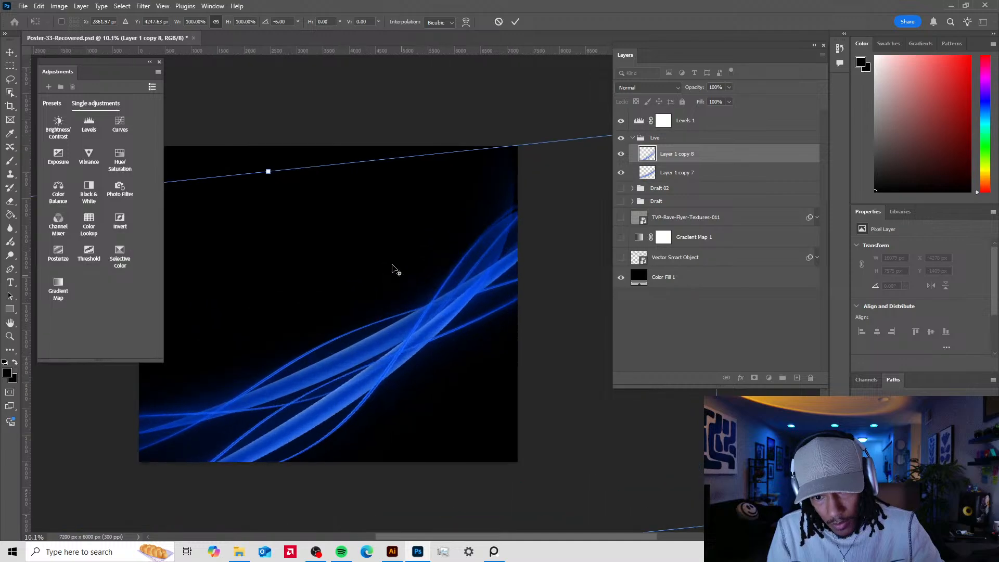
- Scale Layer 1 copy 8 to 272.67%, rotate it to 9.84°, and spread its strands across the poster
scroll(394, 270, "down", 9)
left_click_drag(521, 211, 256, 404)
scroll(453, 364, "up", 2)
scroll(460, 354, "down", 5)
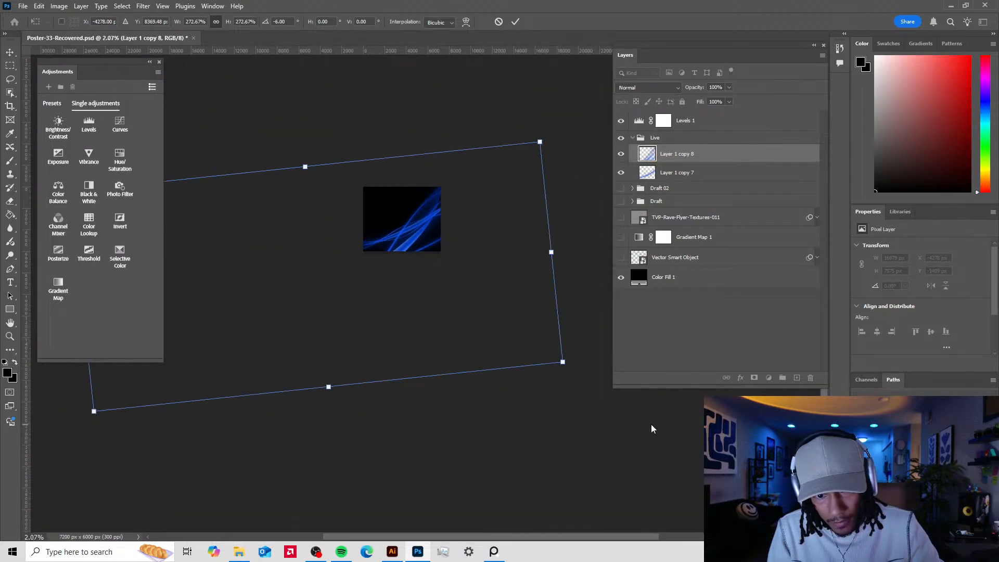
left_click_drag(571, 366, 502, 393)
left_click_drag(430, 319, 415, 286)
scroll(427, 199, "down", 1)
scroll(427, 200, "up", 3)
left_click_drag(416, 245, 328, 245)
scroll(380, 253, "up", 3)
scroll(434, 269, "down", 3)
scroll(466, 280, "down", 5)
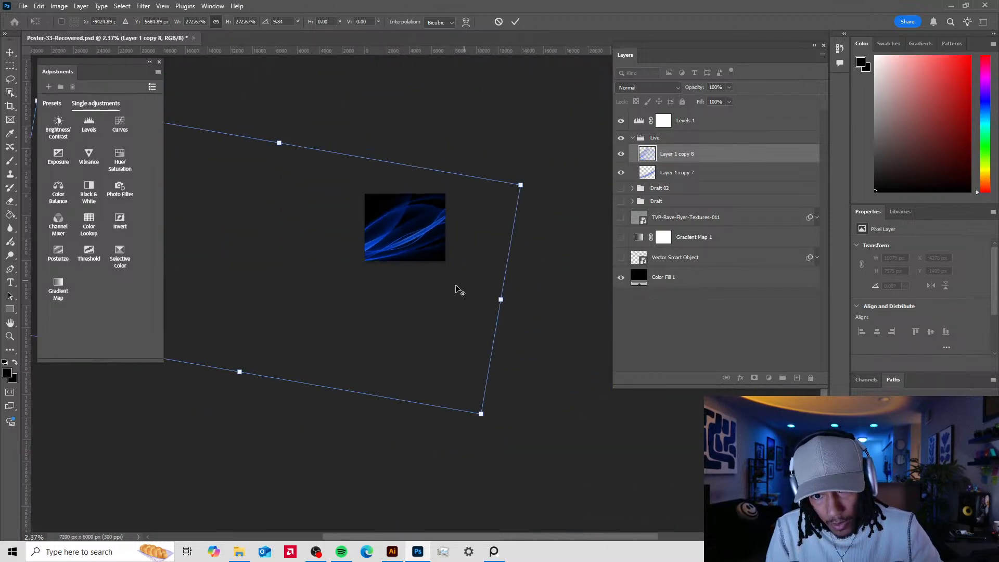
- Try enlarging Layer 1 copy 8 to about 1083% and repositioning it, and undo these changes
left_click_drag(455, 348, 560, 443)
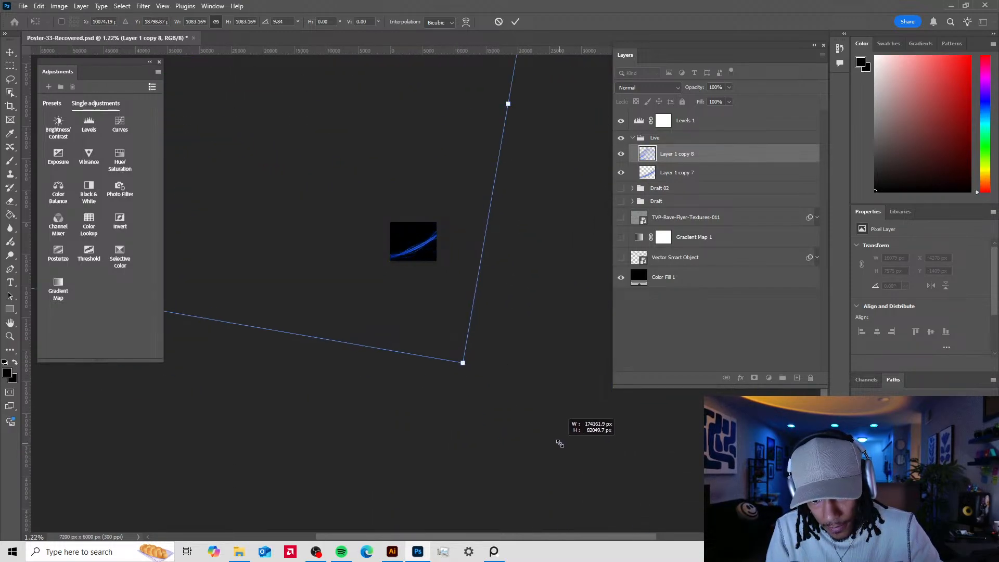
left_click_drag(462, 363, 538, 414)
left_click_drag(362, 204, 428, 428)
key("ctrl+z")
key("ctrl+z")
key("ctrl+z")
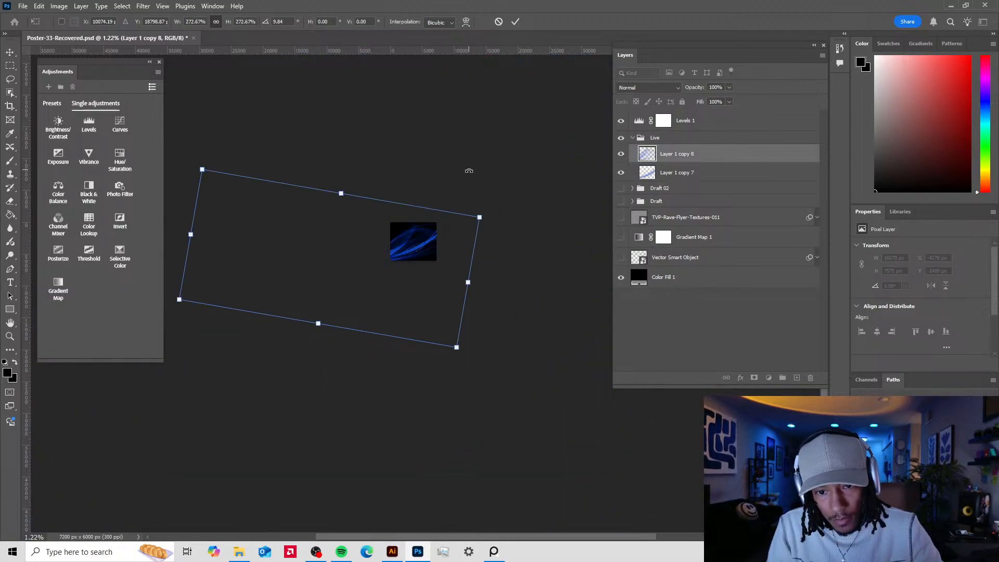
- Scale Layer 1 copy 8 to 489.01% and position its enlarged strands around the original streak
left_click_drag(478, 215, 571, 141)
left_click_drag(332, 229, 409, 291)
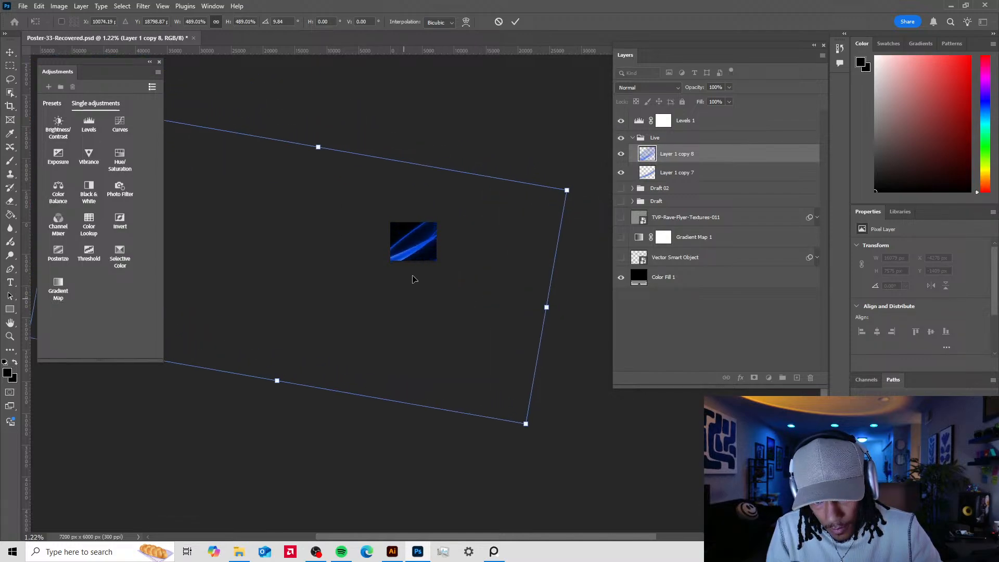
left_click_drag(430, 245, 469, 234)
scroll(415, 245, "up", 8)
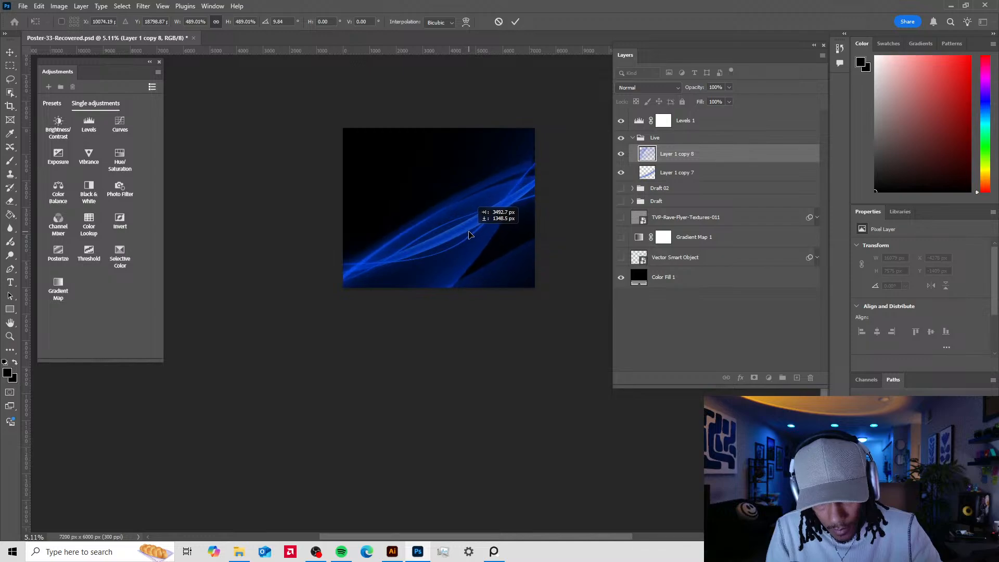
scroll(460, 223, "down", 2)
scroll(511, 169, "down", 3)
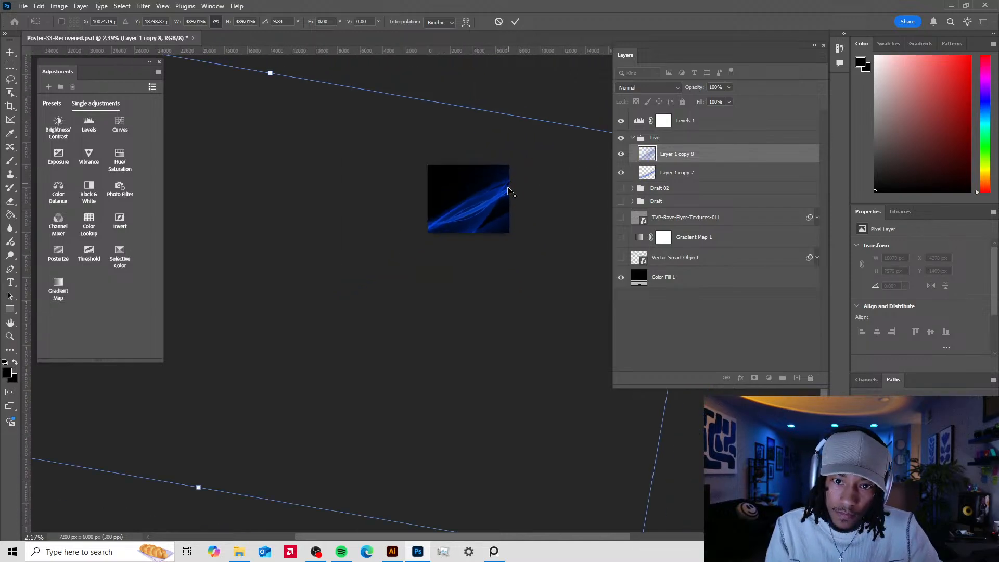
scroll(465, 149, "up", 1)
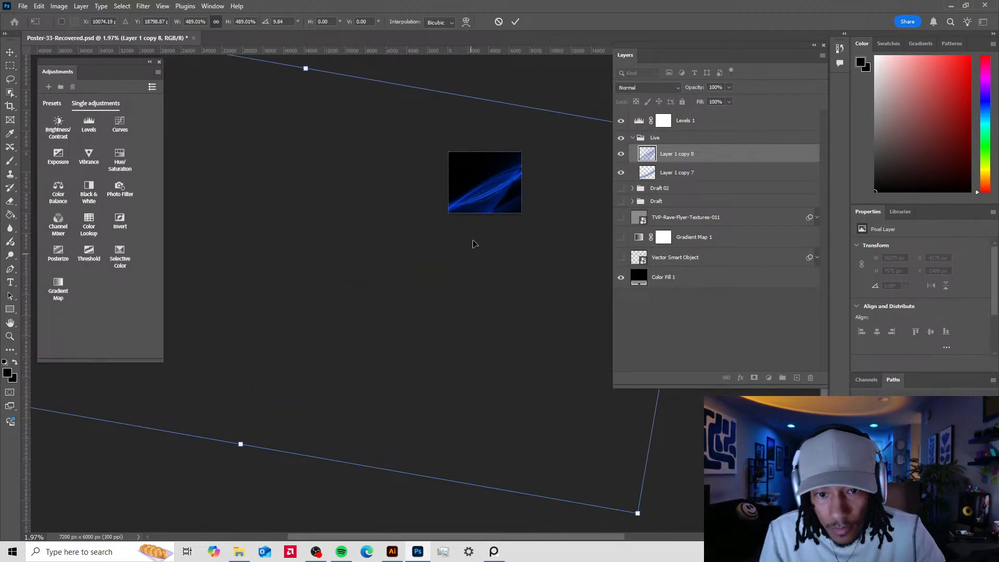
scroll(465, 208, "up", 3)
left_click_drag(454, 203, 453, 292)
scroll(546, 167, "up", 5)
scroll(535, 187, "down", 2)
scroll(502, 251, "up", 2)
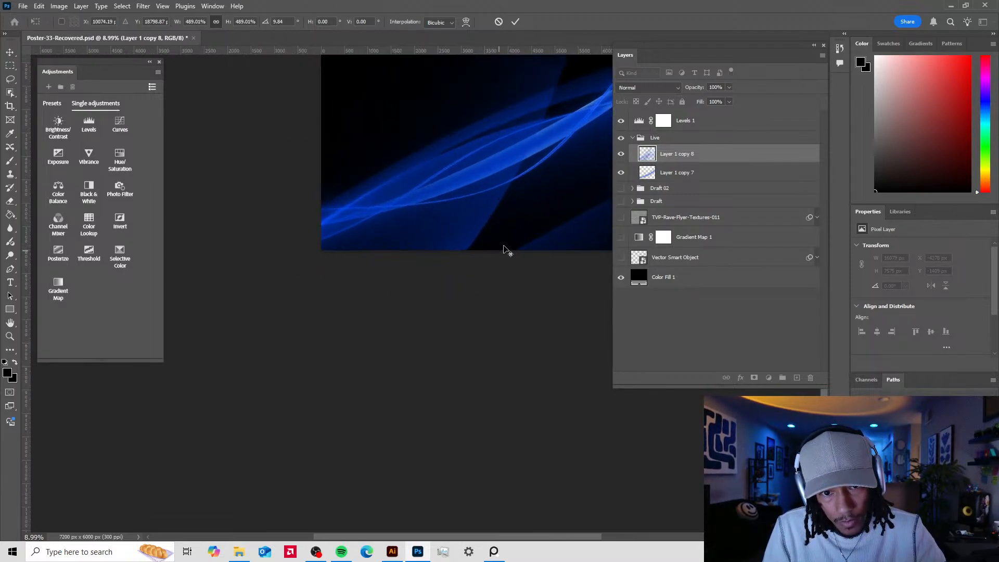
scroll(502, 252, "down", 5)
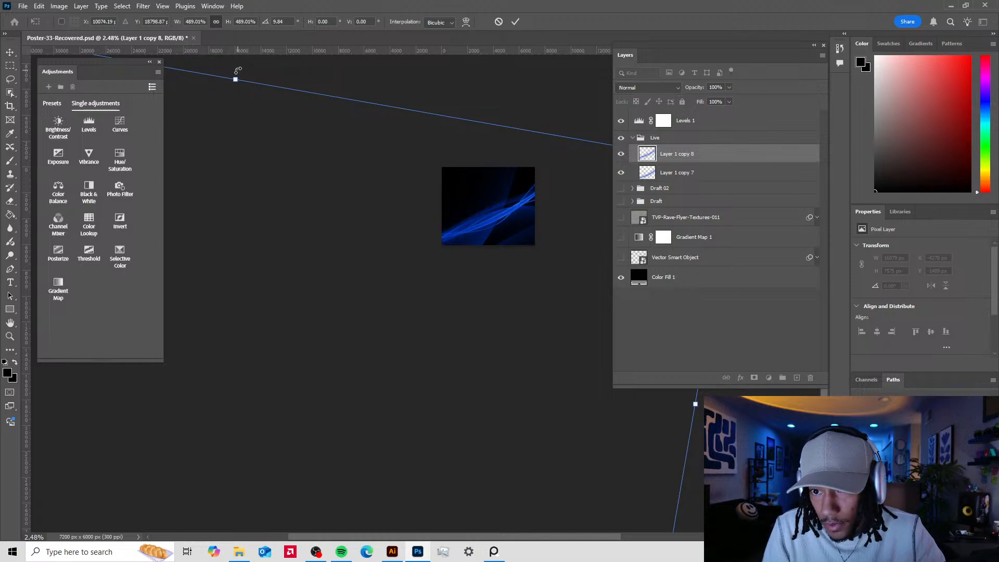
- Rotate Layer 1 copy 8 to 34.14° and reposition it so a large strand arcs across the original streak
left_click_drag(238, 70, 428, 86)
left_click_drag(455, 262, 429, 262)
left_click_drag(544, 217, 395, 243)
left_click_drag(517, 363, 425, 388)
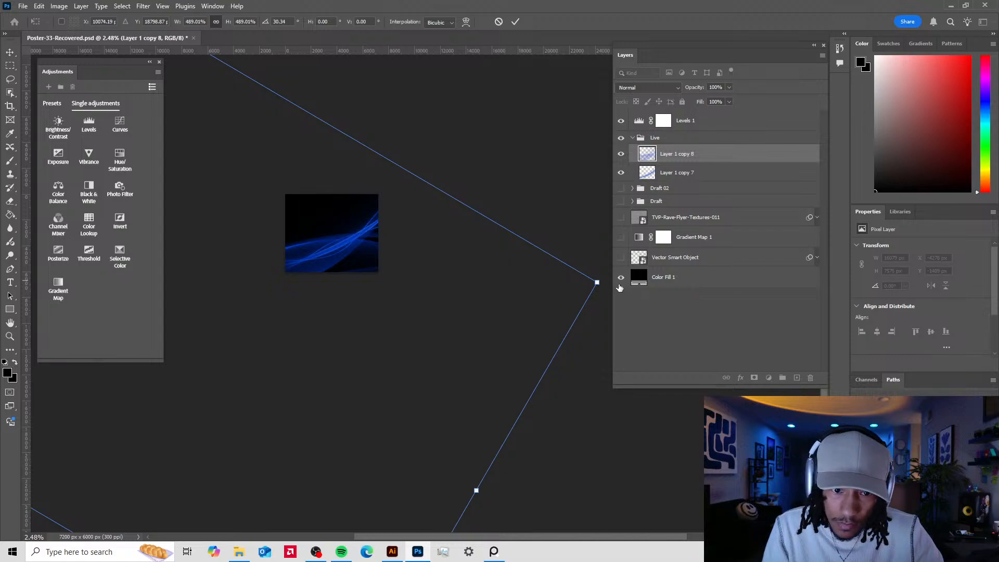
left_click_drag(604, 278, 608, 296)
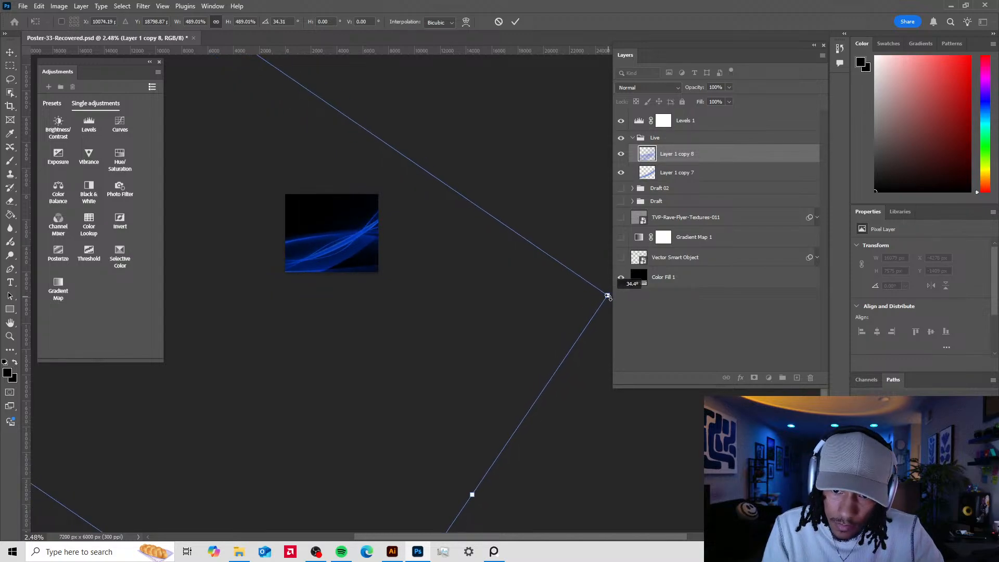
left_click_drag(386, 281, 381, 269)
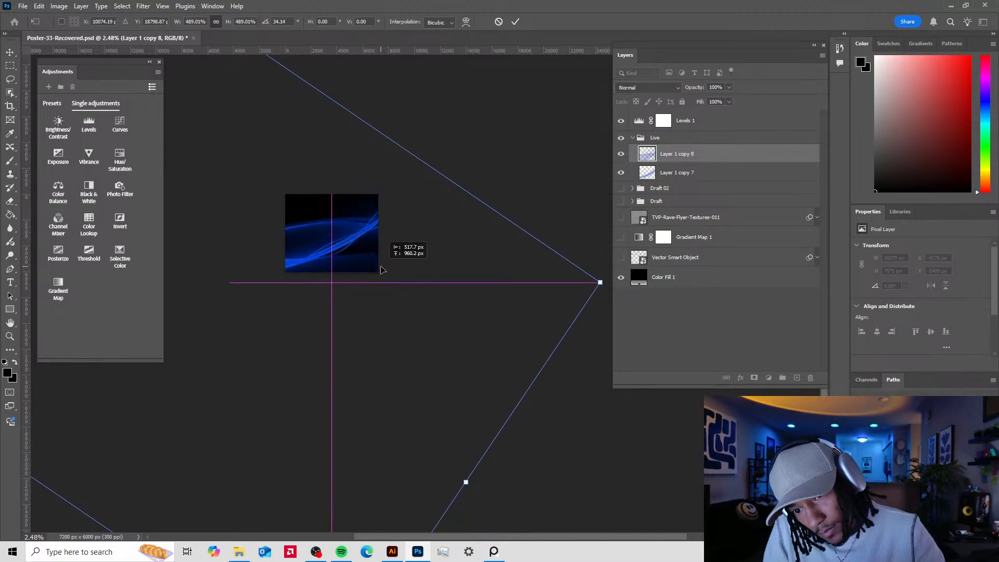
scroll(343, 260, "up", 4)
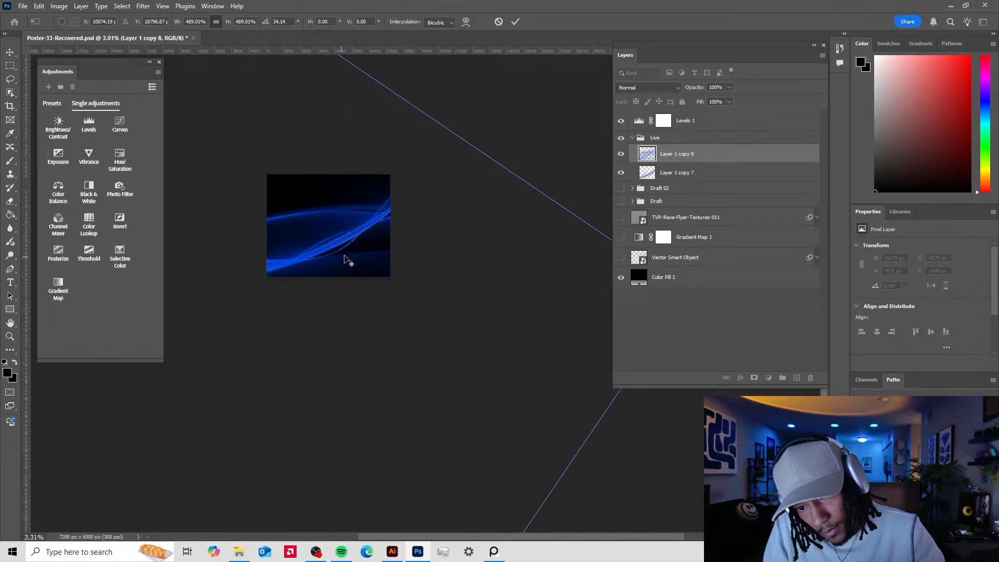
scroll(326, 260, "down", 5)
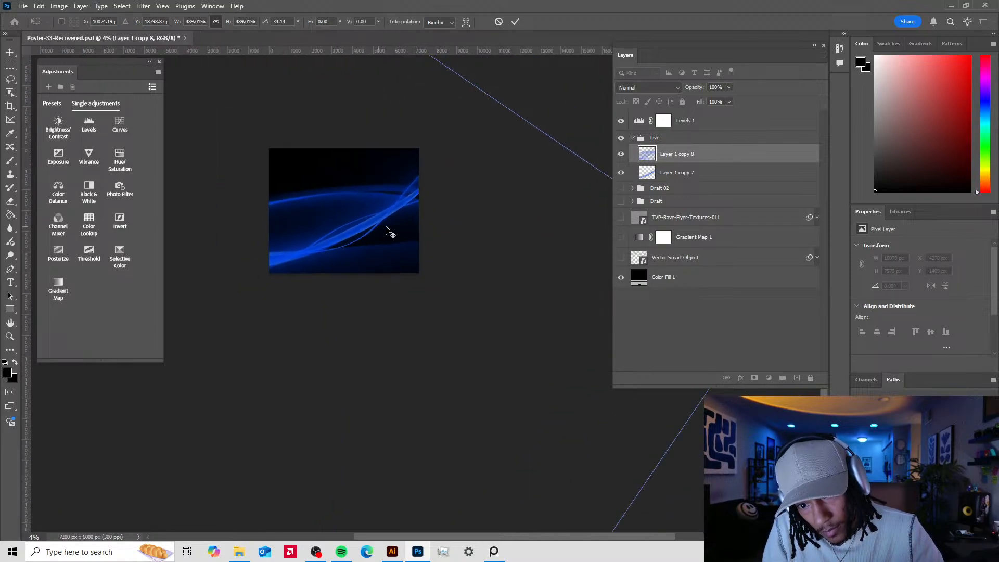
scroll(548, 186, "down", 1)
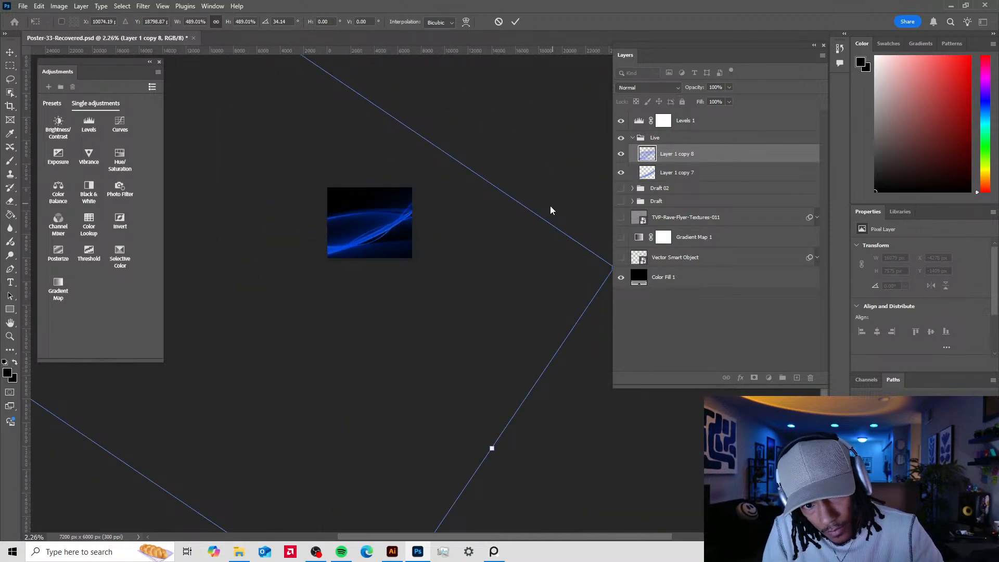
- Rotate Layer 1 copy 8 to 25.50°, position its strands beneath the main streak, and commit the transform
left_click_drag(516, 230, 414, 170)
left_click_drag(520, 204, 519, 154)
left_click_drag(345, 195, 369, 200)
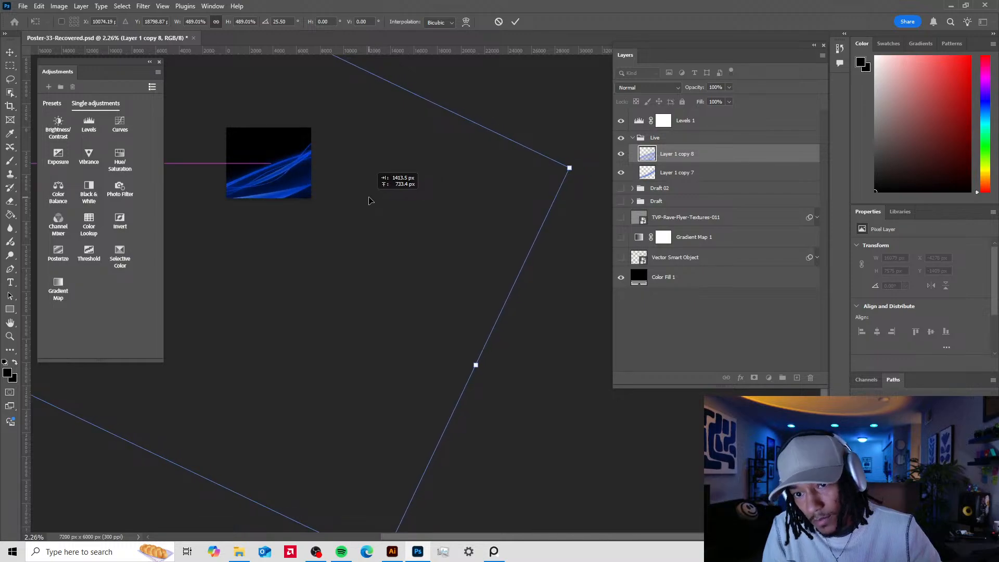
left_click(516, 22)
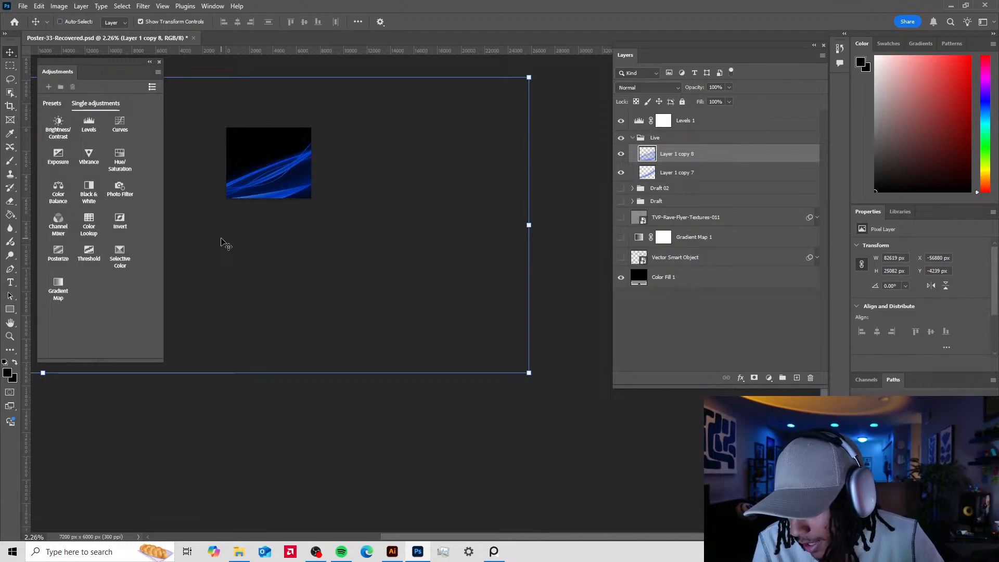
scroll(262, 180, "down", 1)
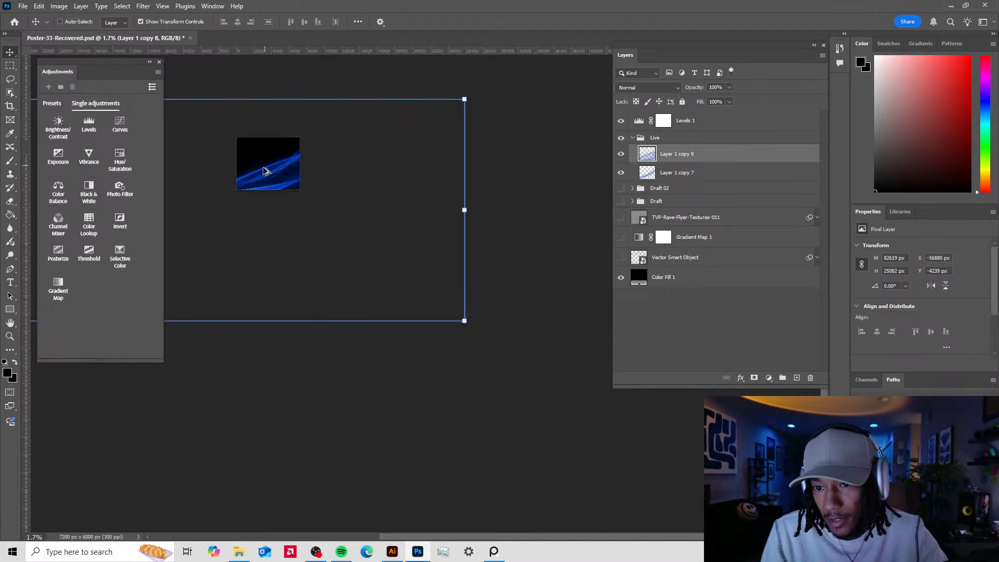
scroll(241, 187, "up", 5)
left_click_drag(332, 201, 330, 200)
key("ctrl+z")
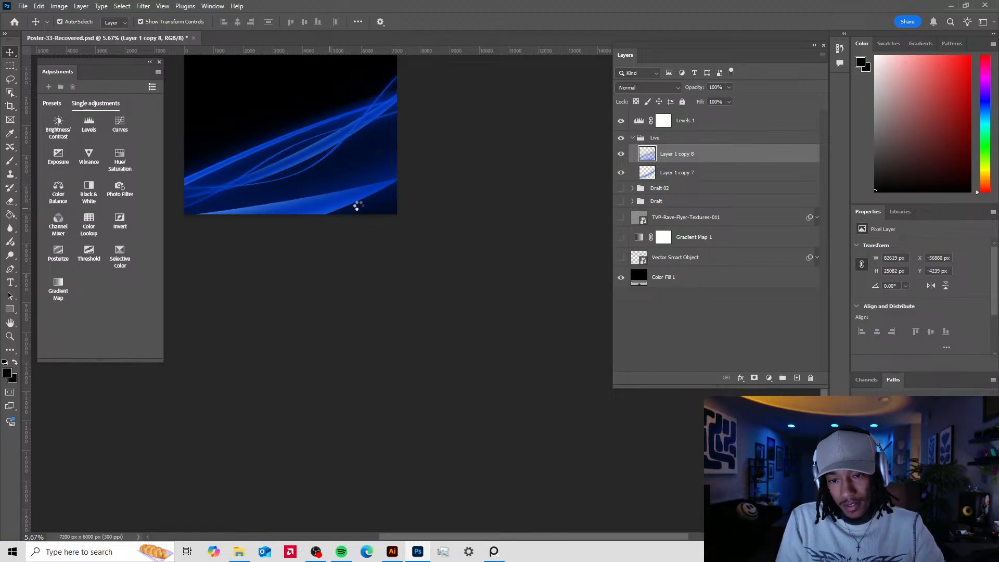
key("Delete")
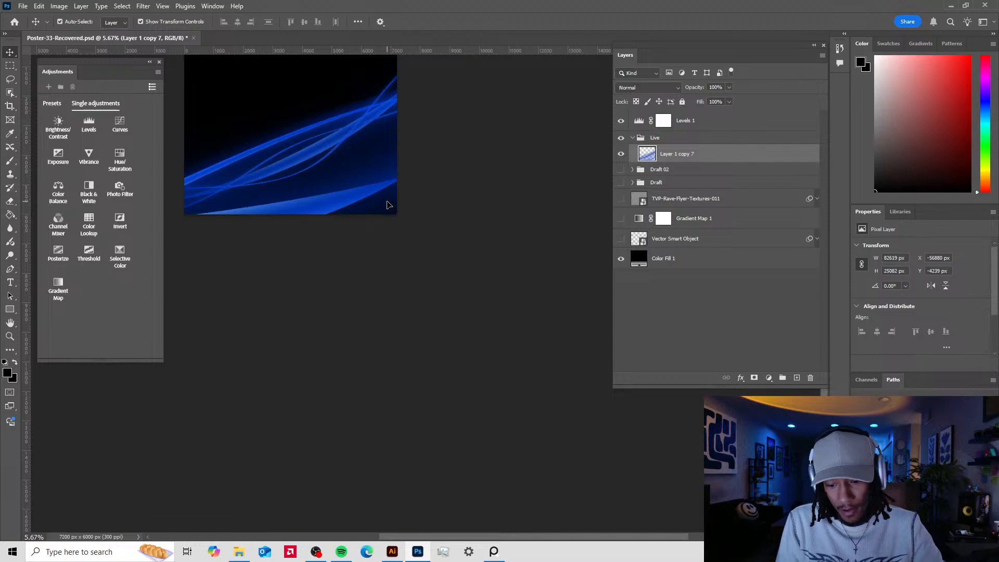
key("ctrl+z")
mouse_move(379, 201)
left_mouse_down()
mouse_move(388, 156)
mouse_move(364, 178)
mouse_move(395, 190)
left_mouse_up()
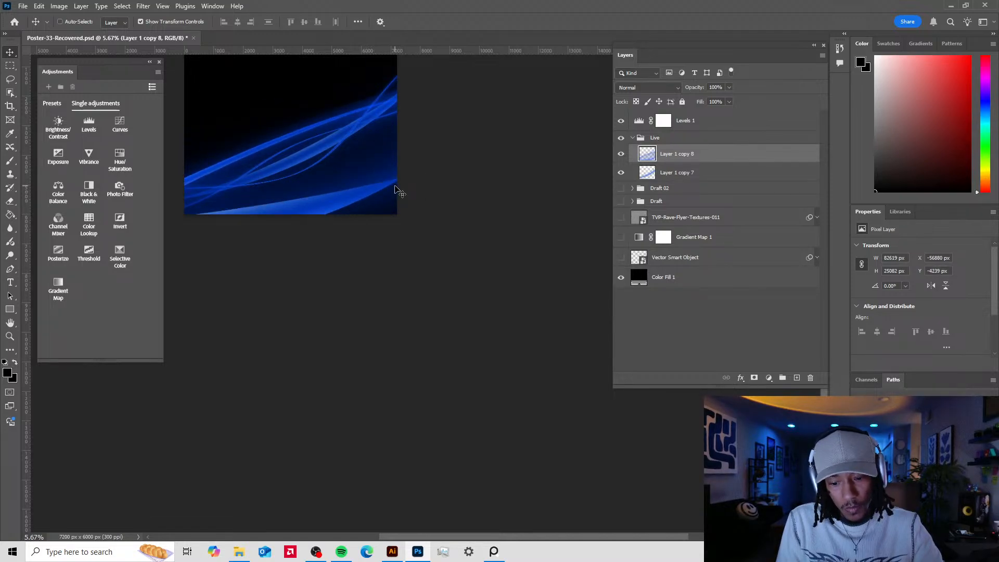
- Try erasing the lower right part of Layer 1 copy 8 with a 2000 px Background Eraser, and undo it
key("e")
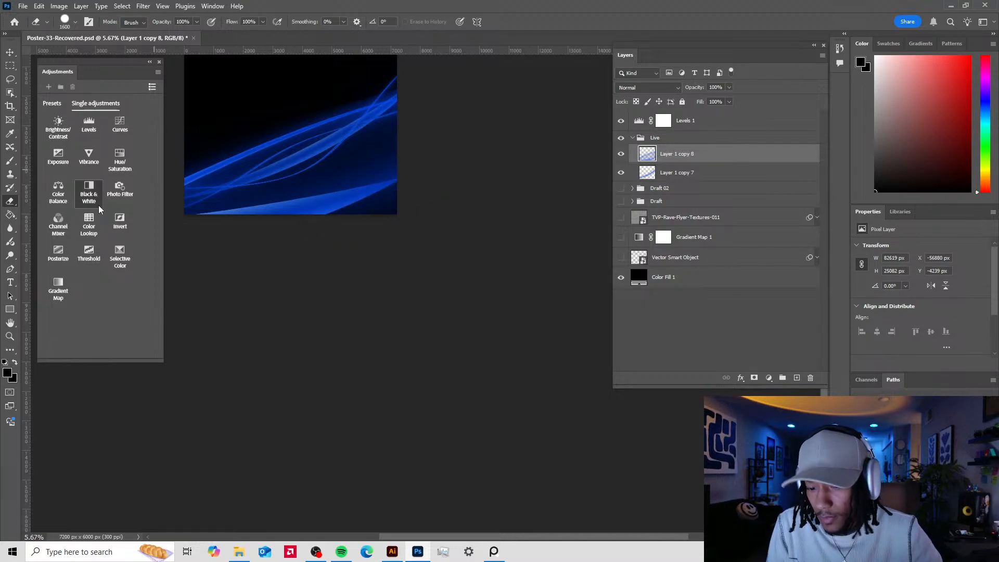
key("shift+e")
key("bracketright")
key("bracketright")
key("bracketright")
key("bracketright")
key("bracketright")
key("bracketright")
key("bracketright")
key("bracketright")
key("bracketright")
key("bracketright")
key("bracketright")
key("bracketright")
key("bracketright")
key("bracketright")
key("bracketright")
key("bracketright")
key("bracketright")
key("bracketright")
key("bracketright")
key("bracketright")
key("bracketright")
key("bracketright")
key("bracketright")
key("bracketright")
key("bracketright")
key("bracketright")
key("bracketright")
key("bracketright")
key("bracketright")
key("bracketright")
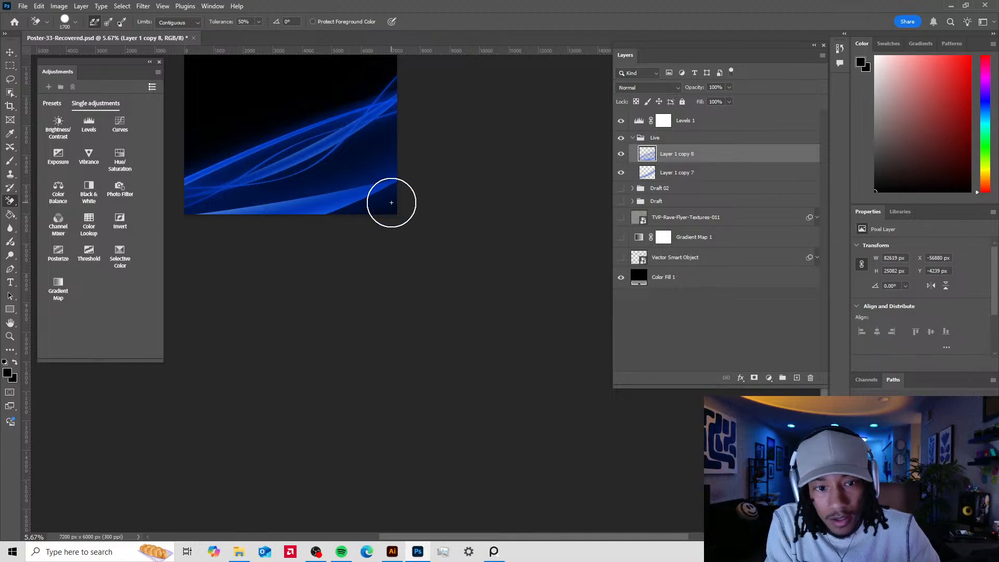
left_click(70, 24)
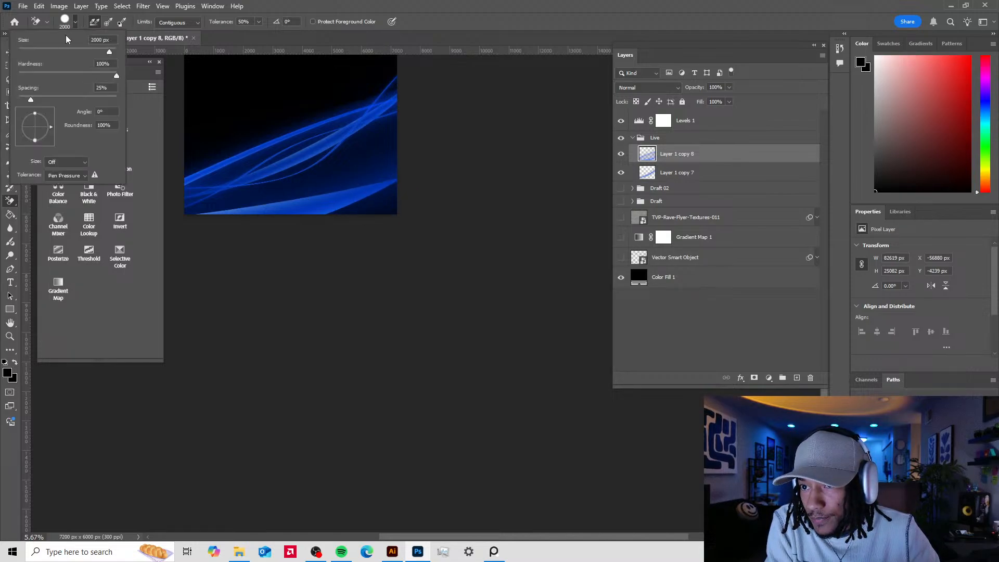
left_click(367, 190)
left_click_drag(366, 221, 423, 194)
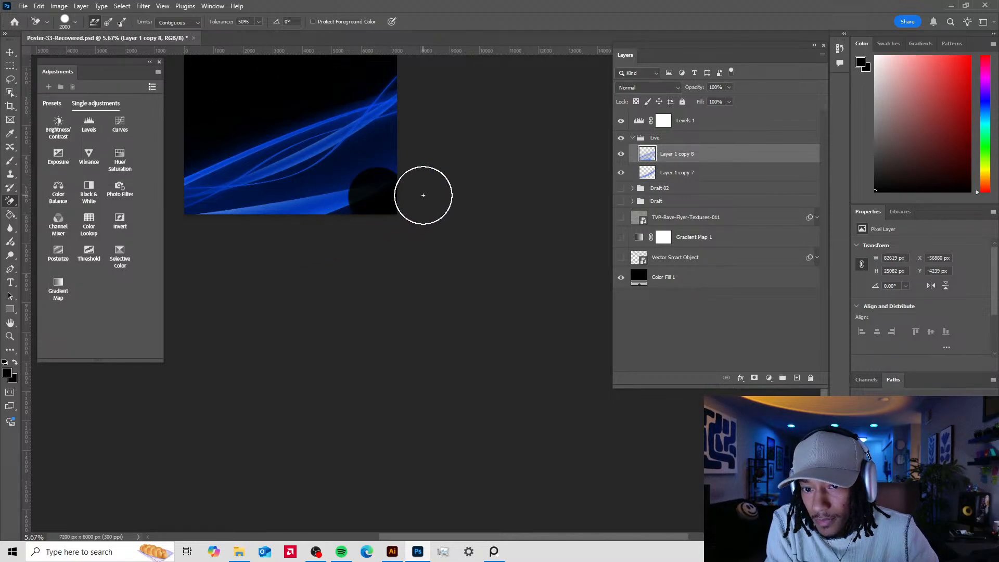
key("ctrl+z")
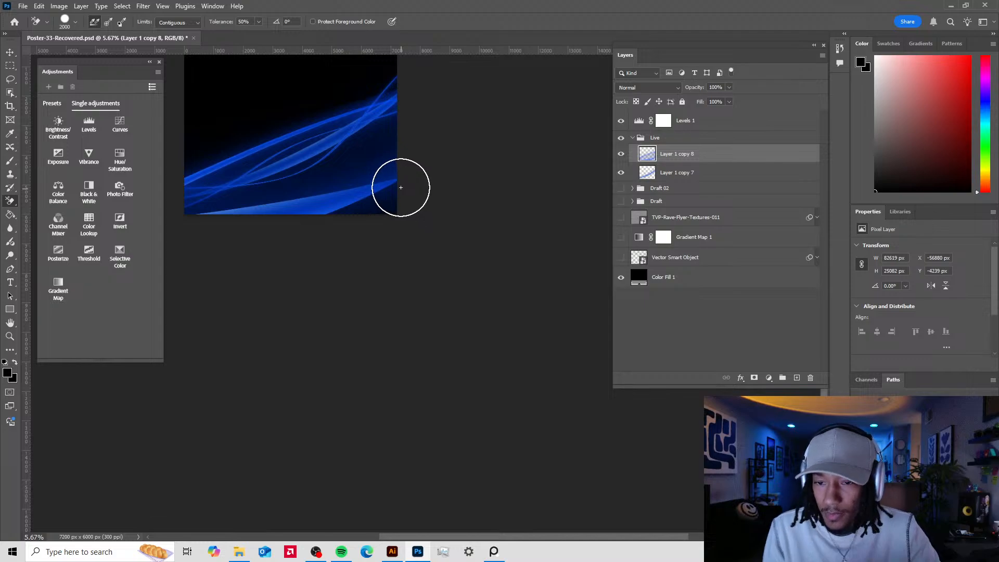
- Erase the large strand beneath the main streak on Layer 1 copy 8 using a standard Eraser with lowered hardness, enlarged to 2300 px
right_click(12, 202)
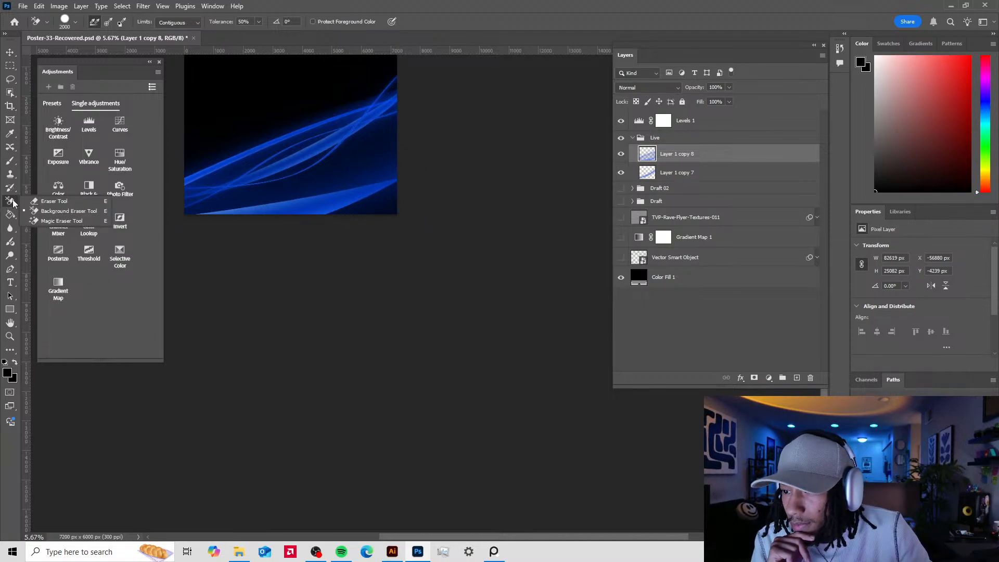
left_click(42, 199)
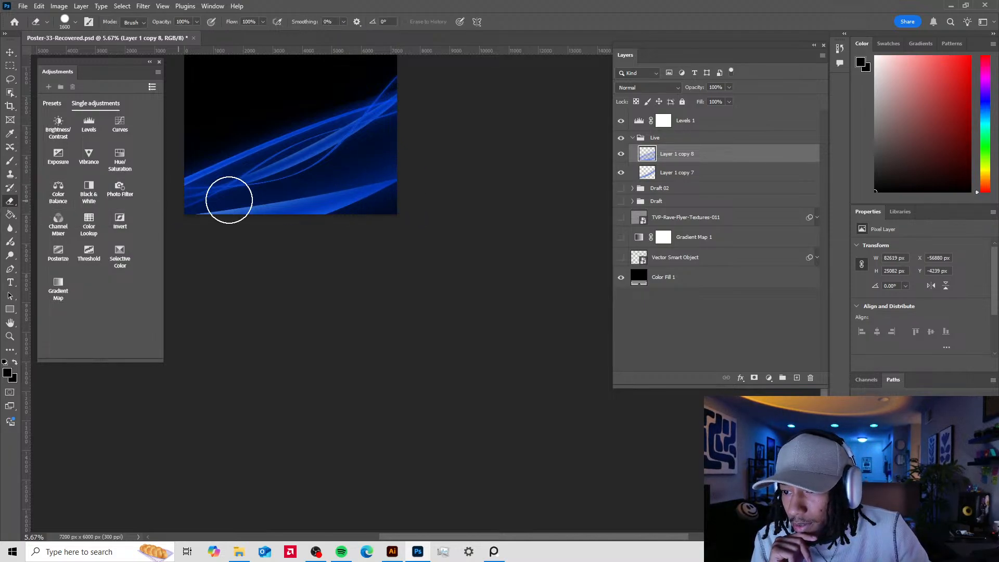
left_click(75, 22)
left_click_drag(81, 77, 43, 77)
left_click(410, 196)
key("bracketright")
key("bracketright")
key("bracketright")
key("bracketright")
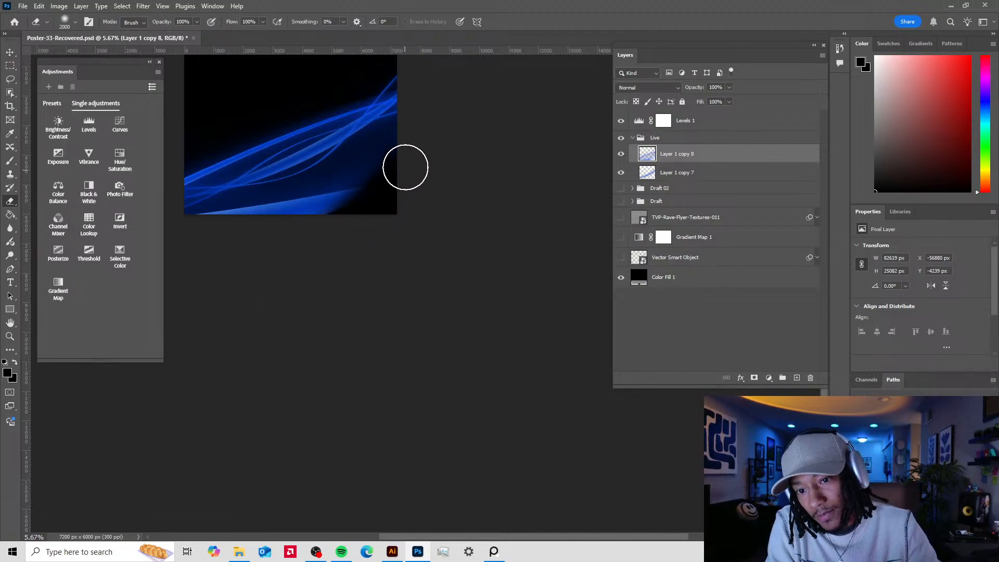
key("bracketright")
key("bracketright")
key("bracketright")
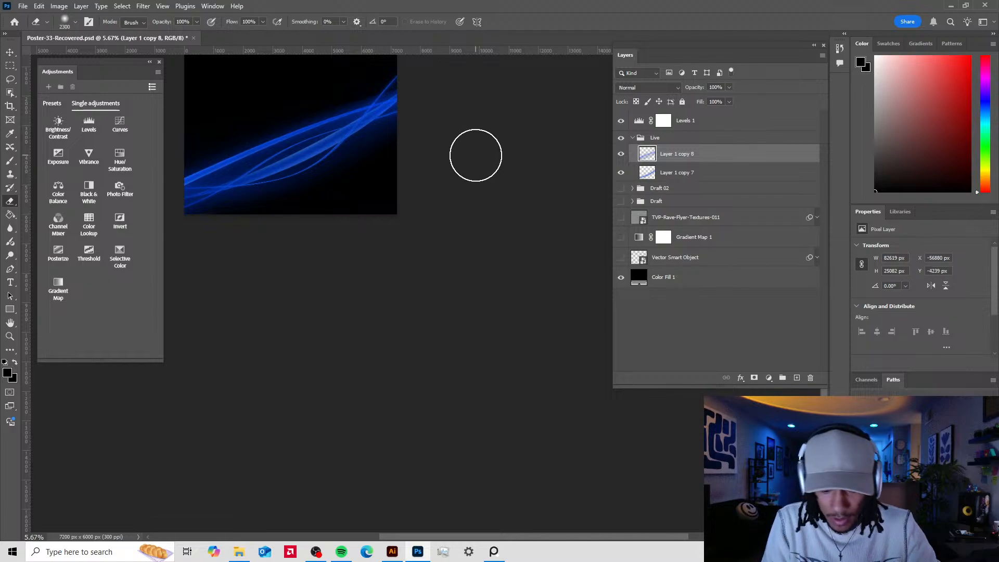
- Examine the blended streak up close and compare it with Layer 1 copy 8 hidden and shown
key("v")
left_click_drag(422, 146, 433, 171)
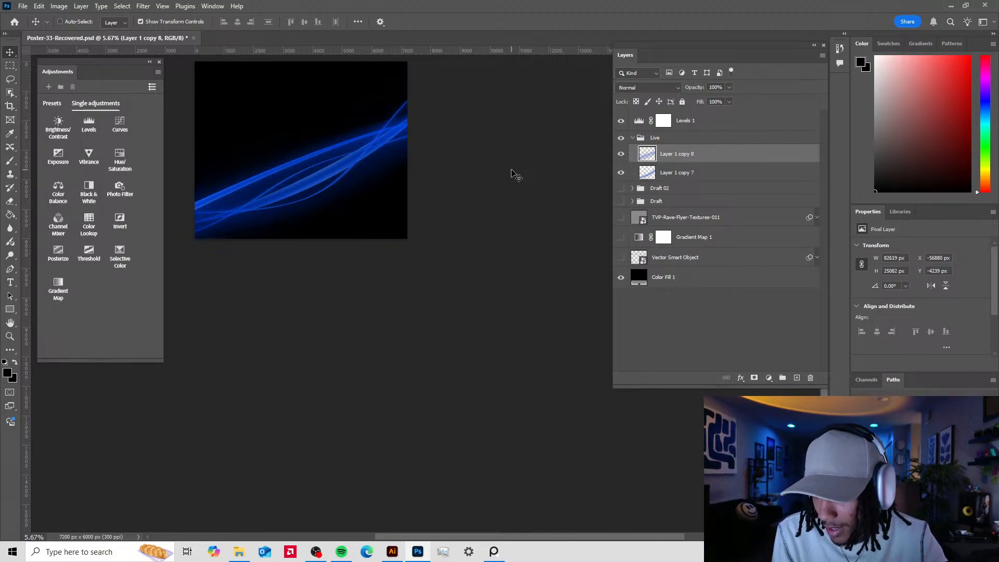
left_click(400, 183, "ctrl")
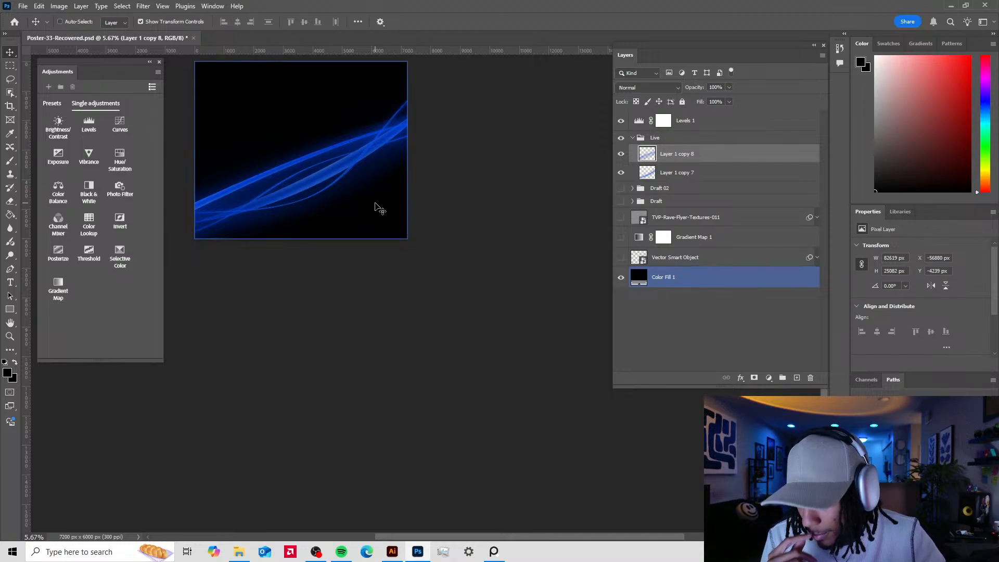
left_click(720, 156)
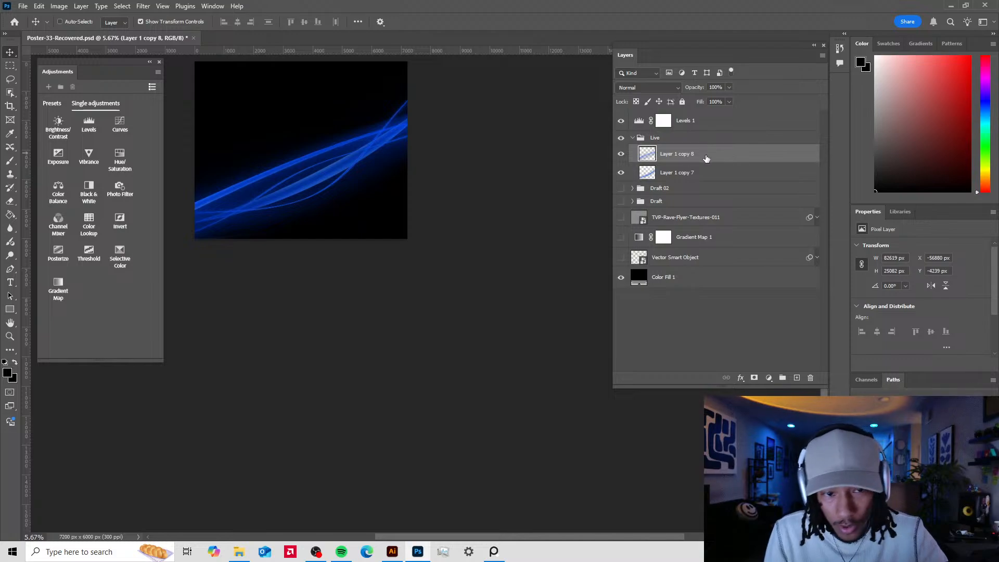
left_click_drag(363, 172, 384, 167)
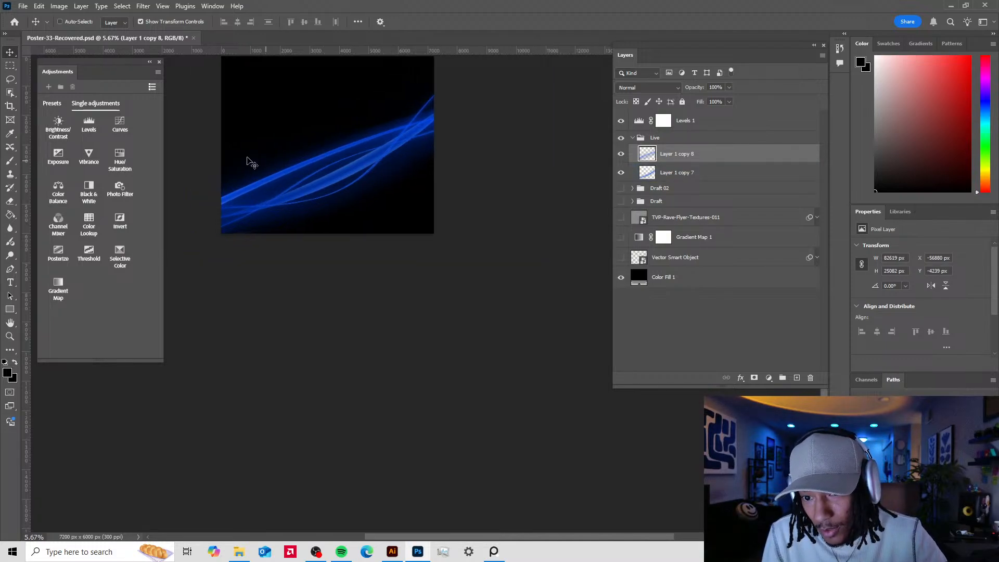
scroll(281, 162, "up", 2)
scroll(336, 193, "up", 2)
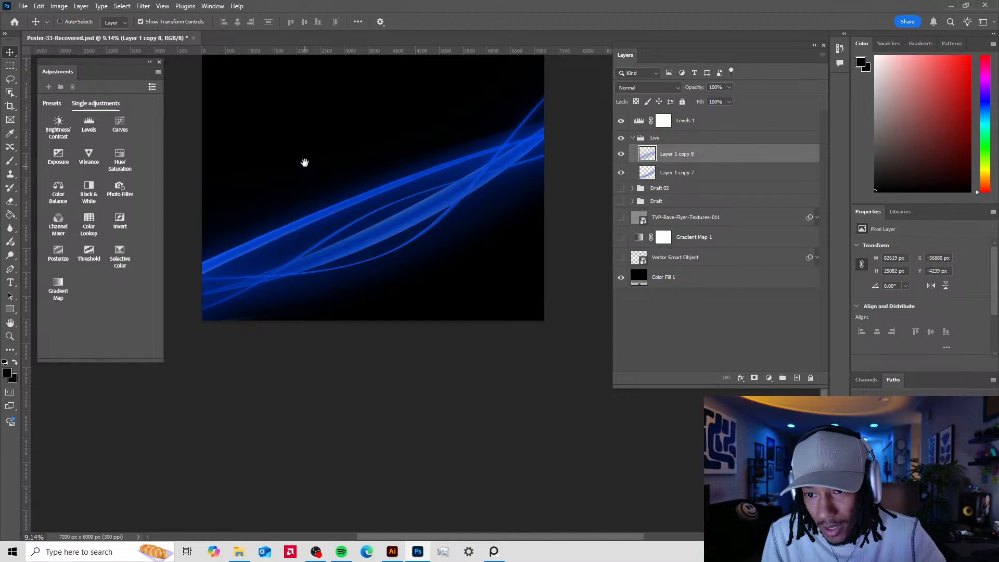
scroll(312, 182, "up", 2)
left_click_drag(346, 217, 333, 216)
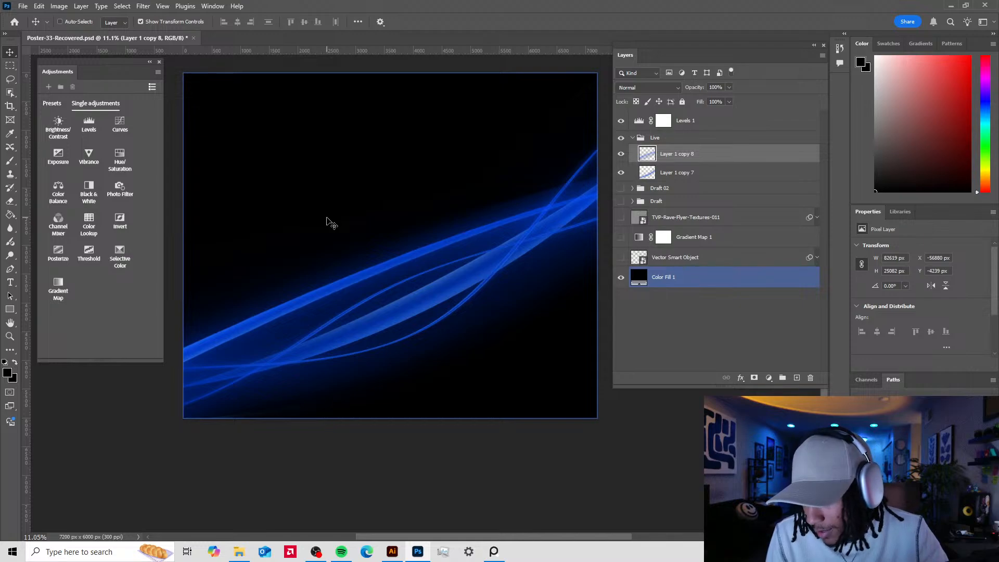
left_click_drag(497, 238, 494, 243)
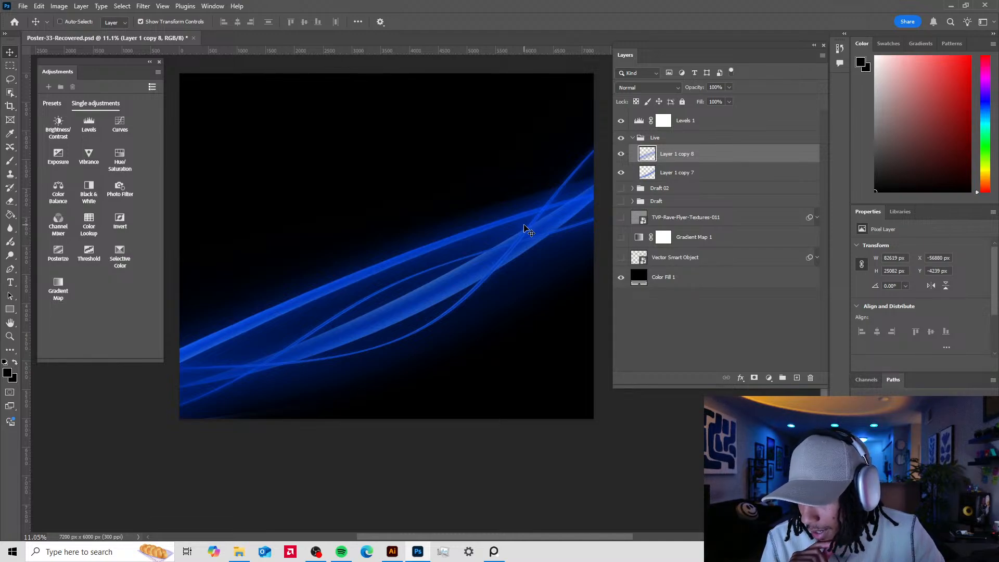
left_click_drag(537, 221, 507, 227)
left_click_drag(385, 204, 418, 190)
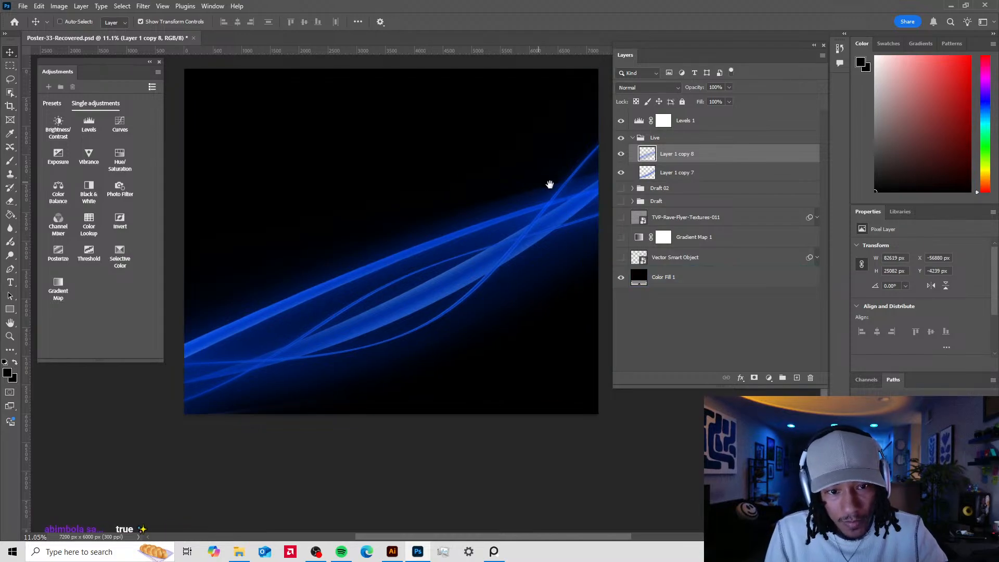
left_click(621, 154)
left_click(621, 154)
mouse_move(532, 204)
left_mouse_down()
mouse_move(526, 212)
mouse_move(533, 206)
left_mouse_up()
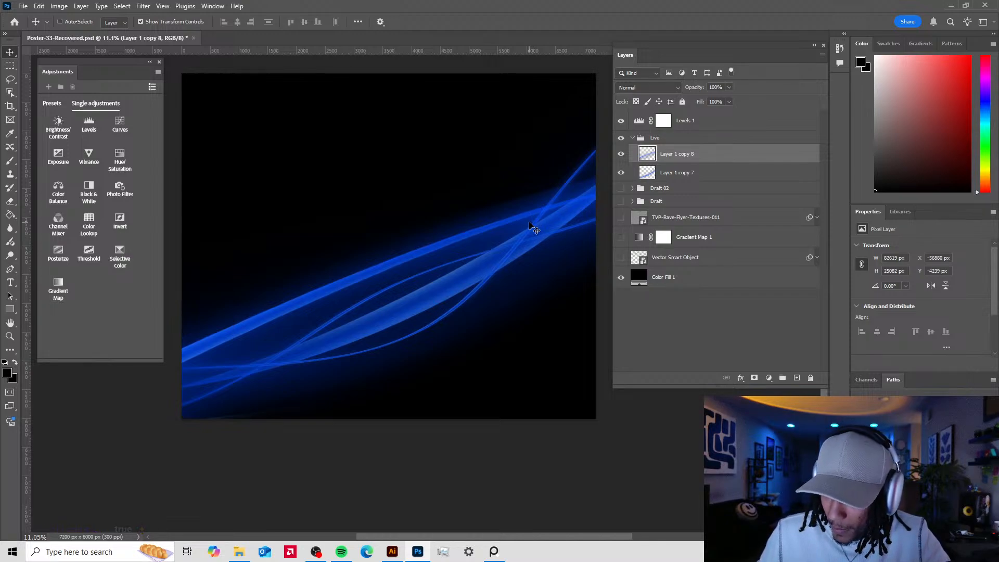
left_click_drag(557, 208, 528, 206)
left_click_drag(420, 191, 446, 189)
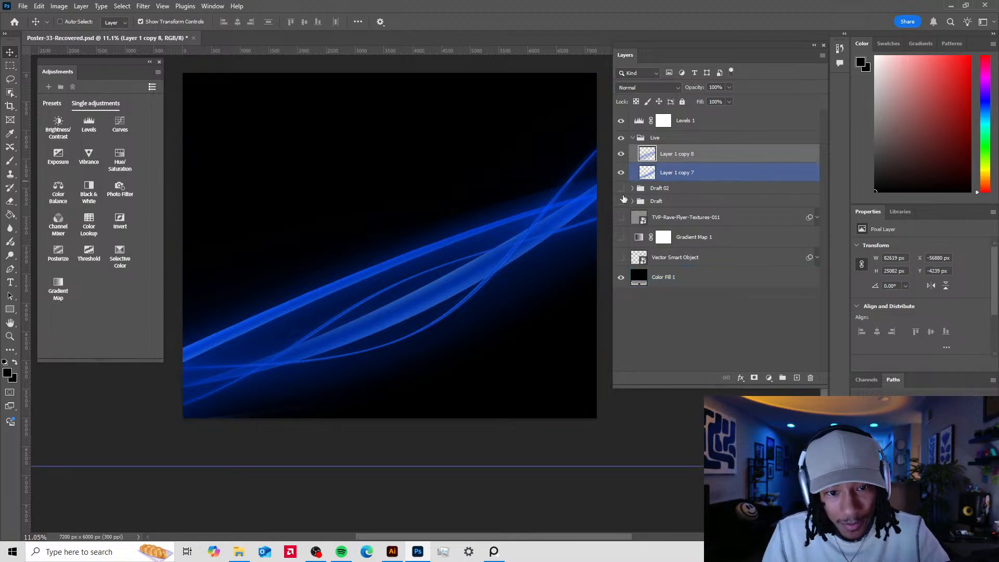
left_click_drag(510, 197, 508, 197)
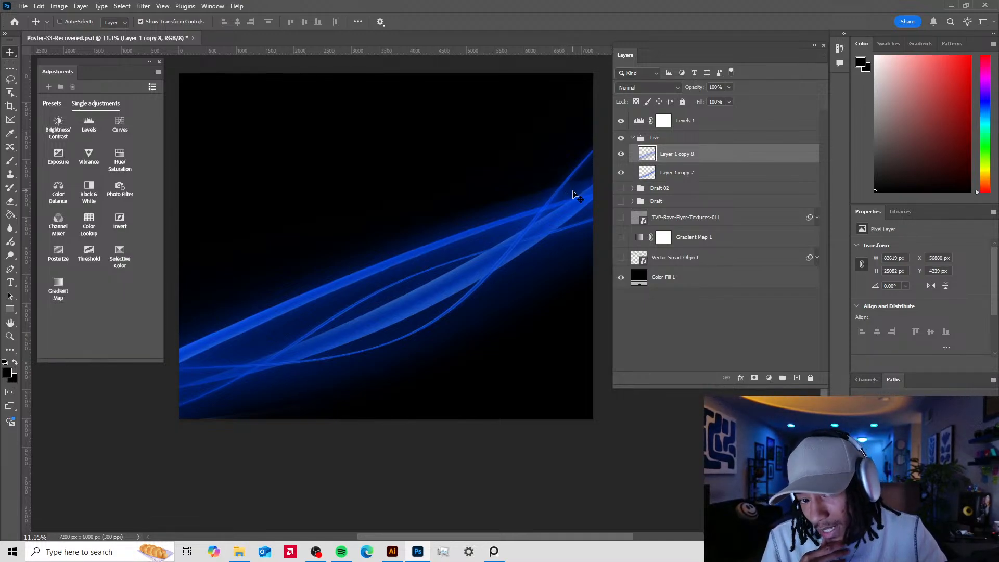
left_click(621, 154)
left_click(620, 154)
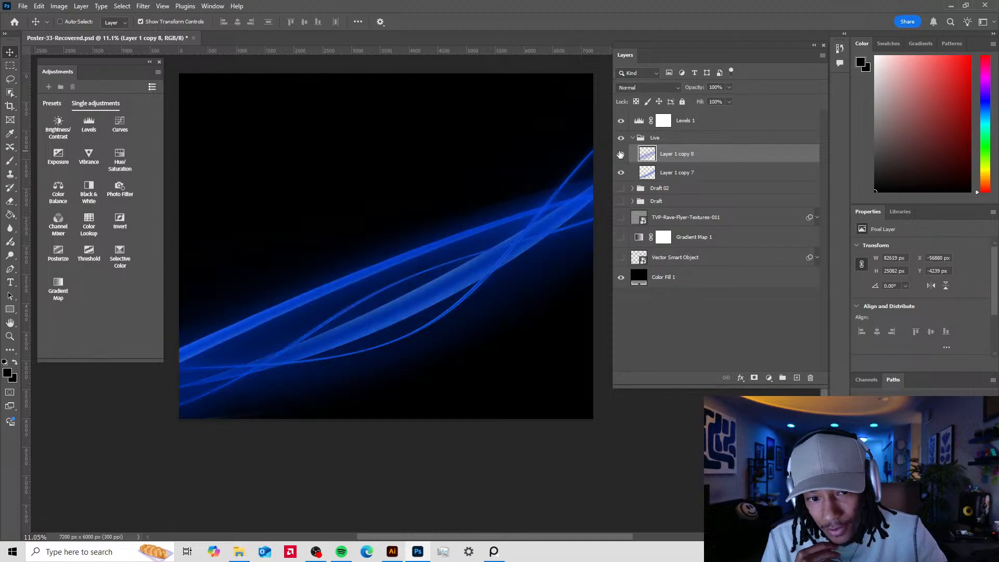
- Merge Layer 1 copy 8 and Layer 1 copy 7 into one layer
left_click(672, 177)
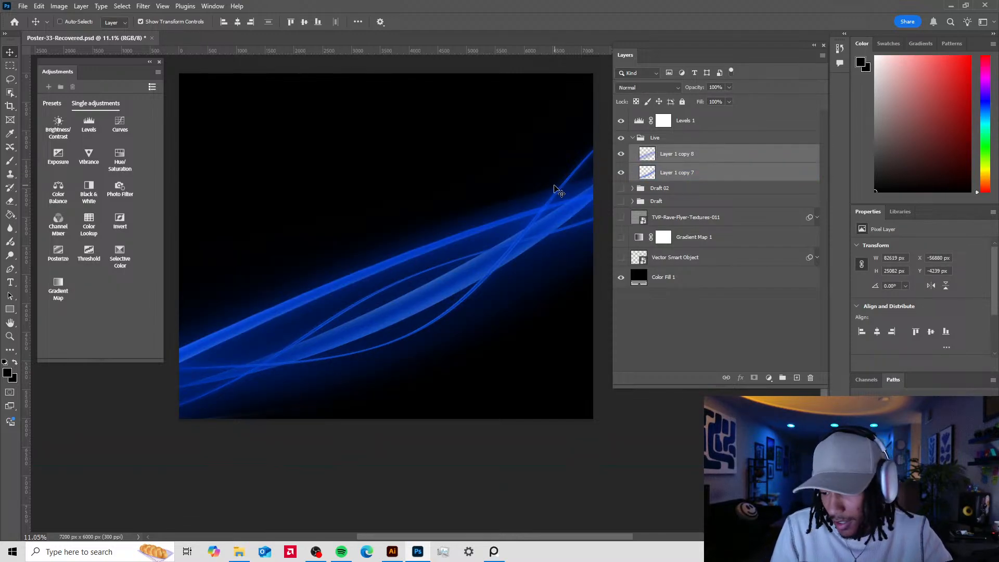
right_click(726, 156)
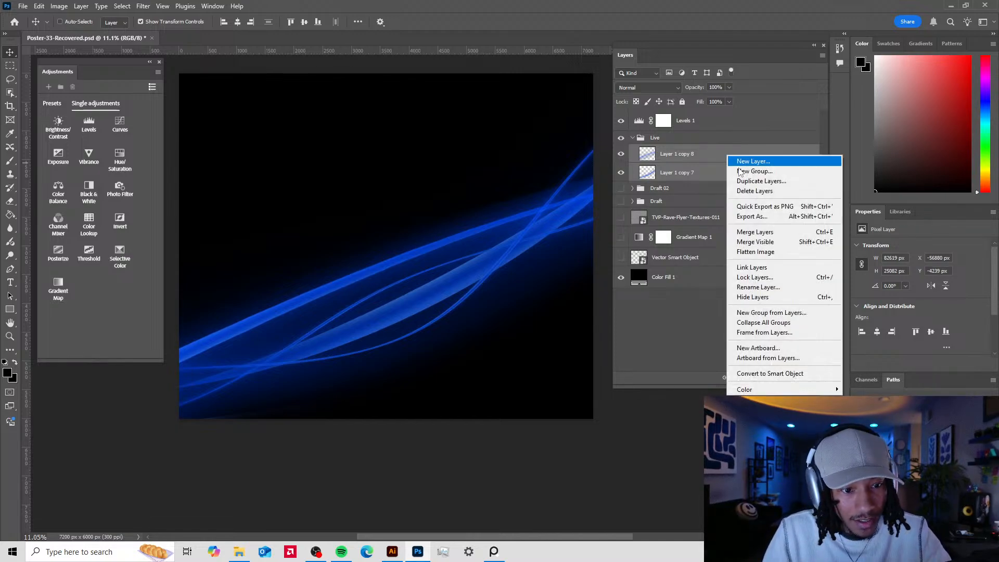
left_click(704, 160)
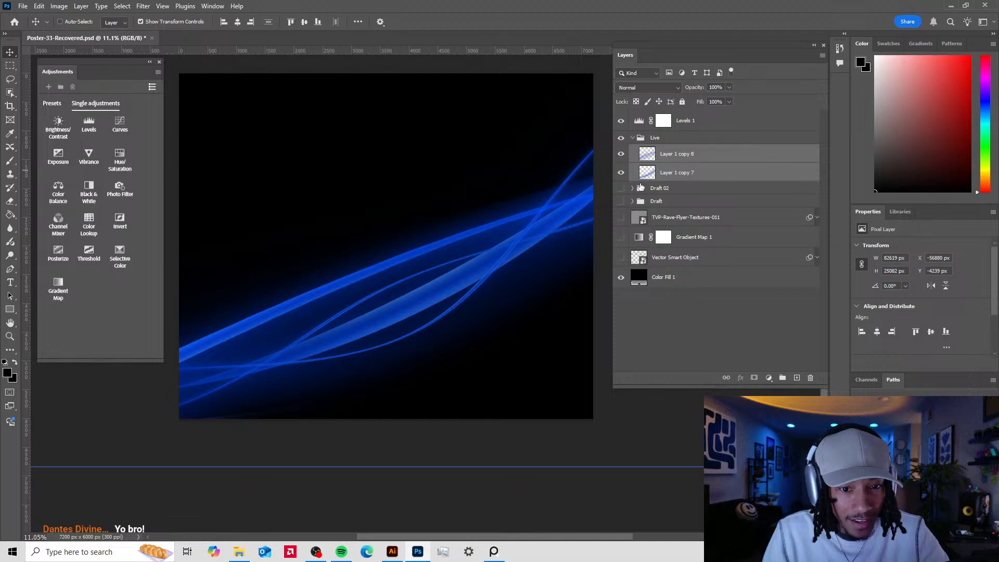
right_click(727, 166)
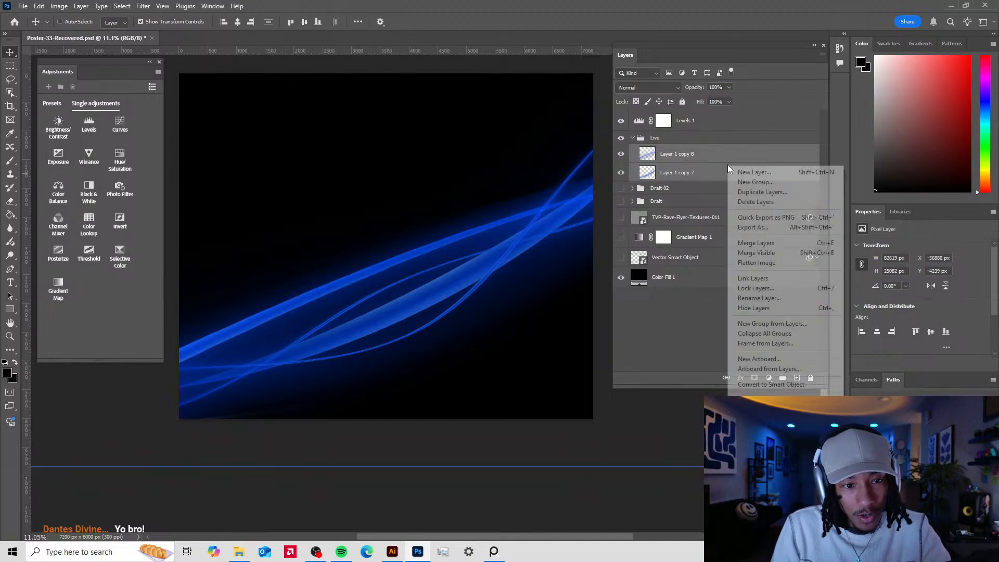
left_click(750, 244)
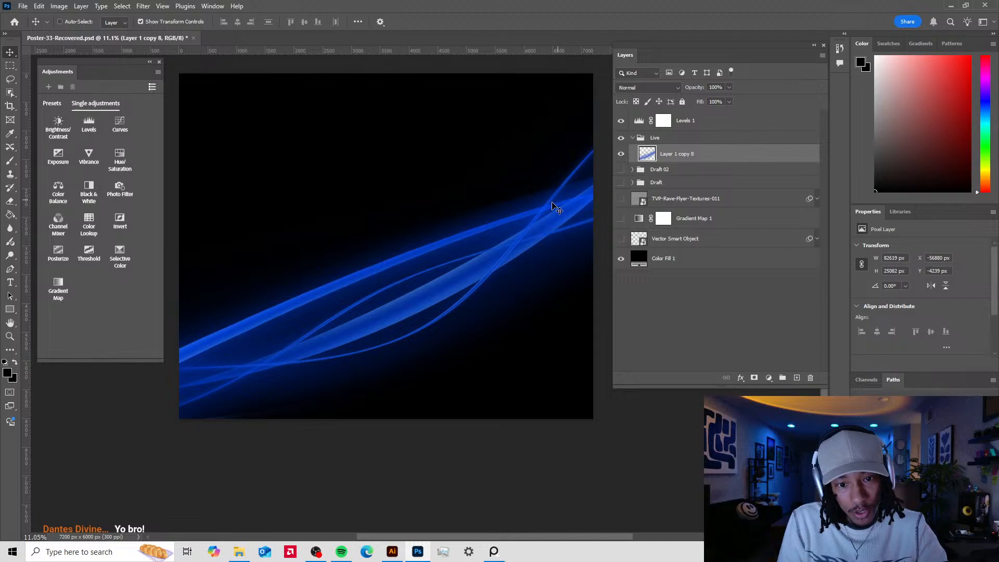
key("ctrl+t")
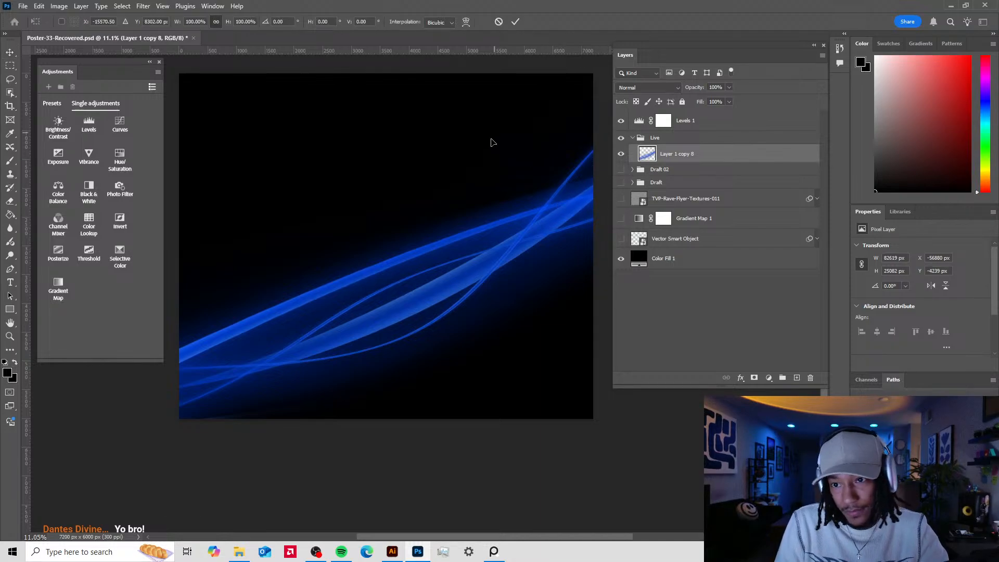
scroll(481, 221, "down", 2)
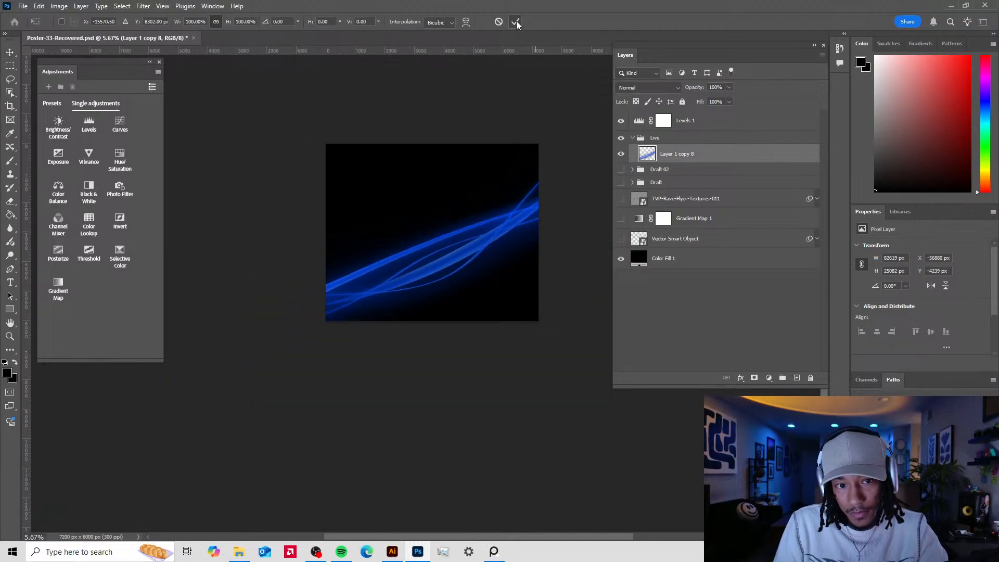
left_click(516, 22)
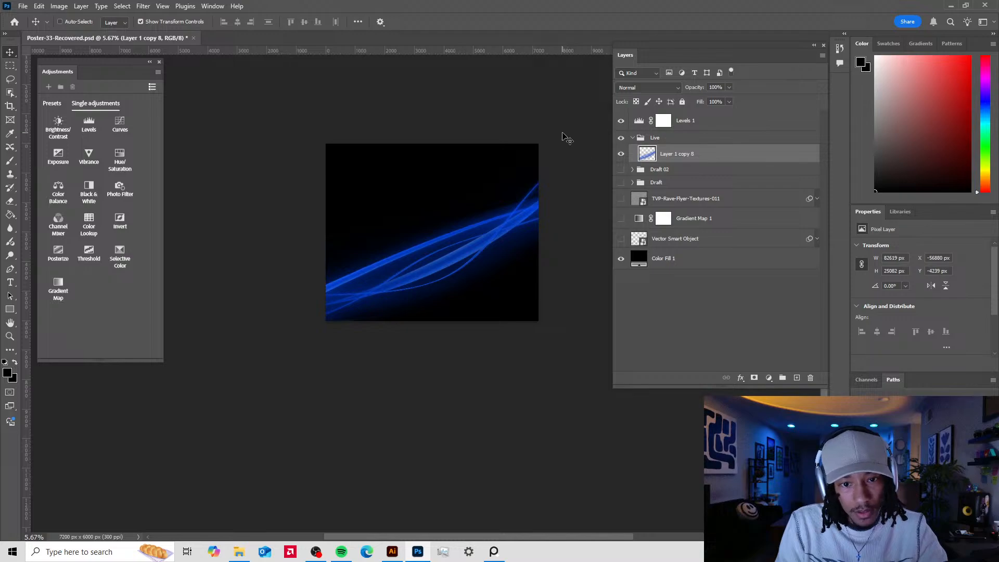
key("m")
left_click_drag(549, 139, 276, 384)
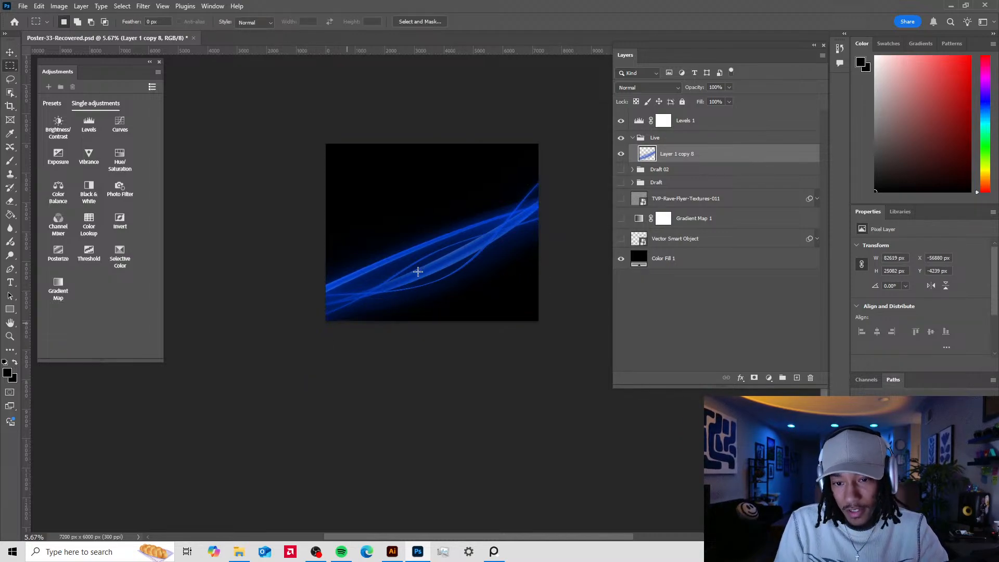
- Try several lower positions for the merged streak on Layer 1 copy 8, and undo the moves
key("v")
left_click_drag(438, 248, 358, 334)
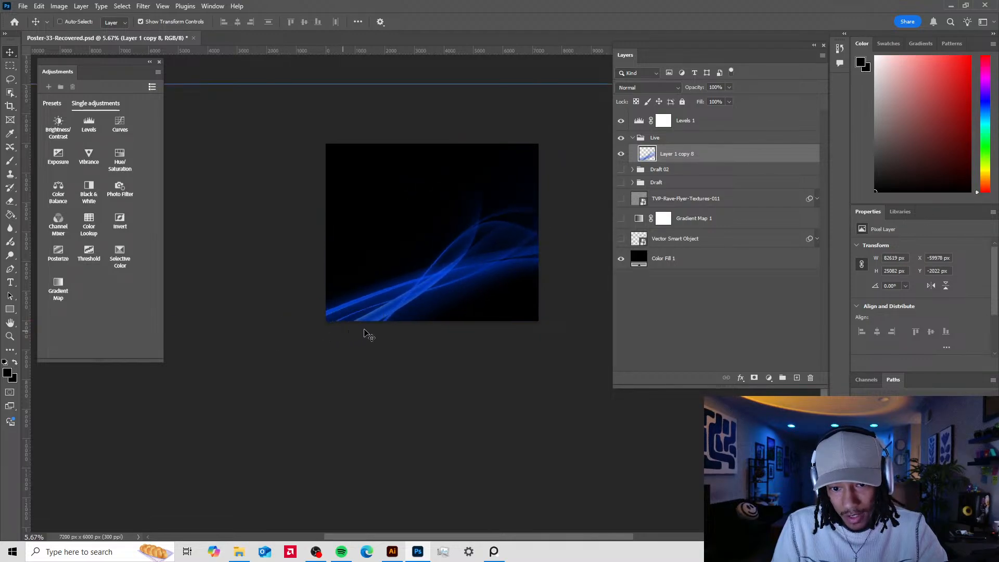
left_click_drag(439, 327, 457, 265)
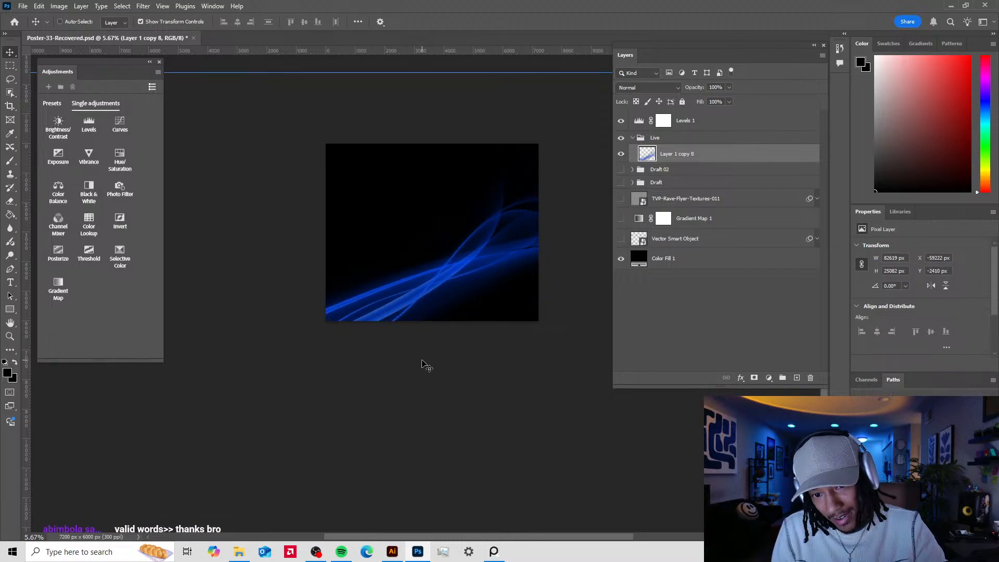
left_click_drag(423, 363, 384, 292)
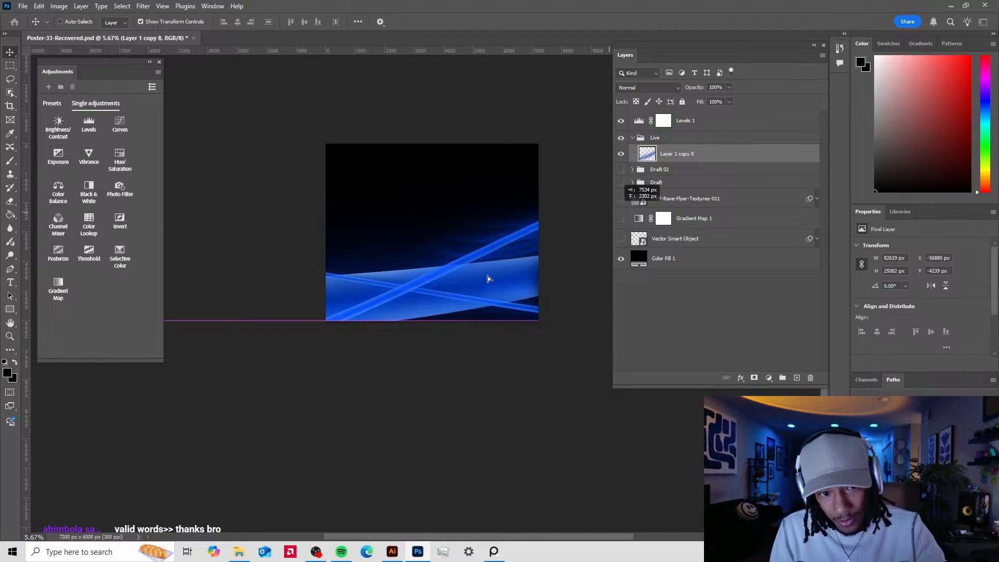
mouse_move(473, 289)
left_mouse_down()
mouse_move(453, 260)
mouse_move(473, 245)
mouse_move(575, 241)
mouse_move(432, 232)
mouse_move(591, 281)
mouse_move(576, 276)
mouse_move(297, 413)
mouse_move(445, 269)
mouse_move(485, 276)
left_mouse_up()
key("ctrl+z")
key("ctrl+z")
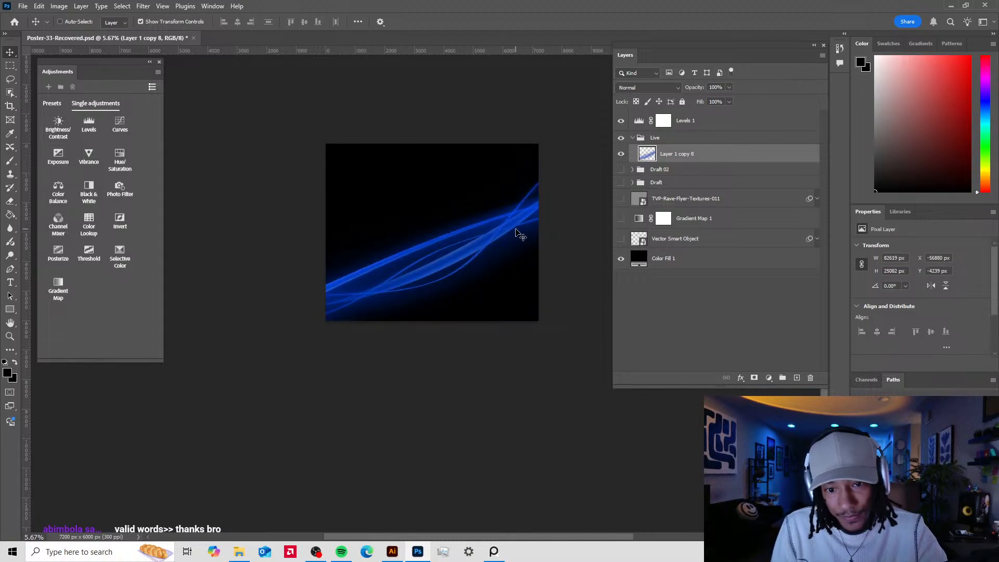
- Duplicate Layer 1 copy 8 and hide the original
key("ctrl+j")
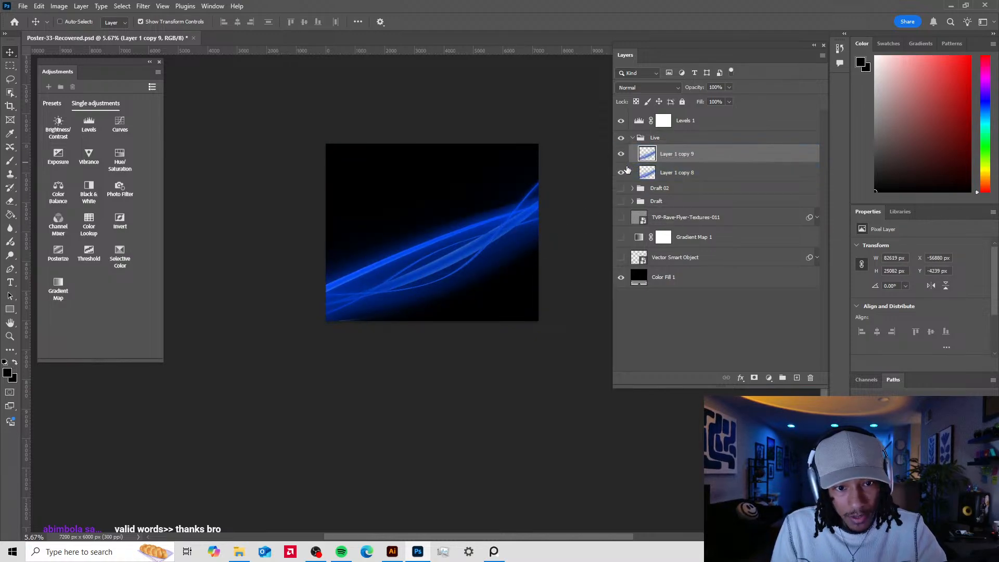
left_click(620, 174)
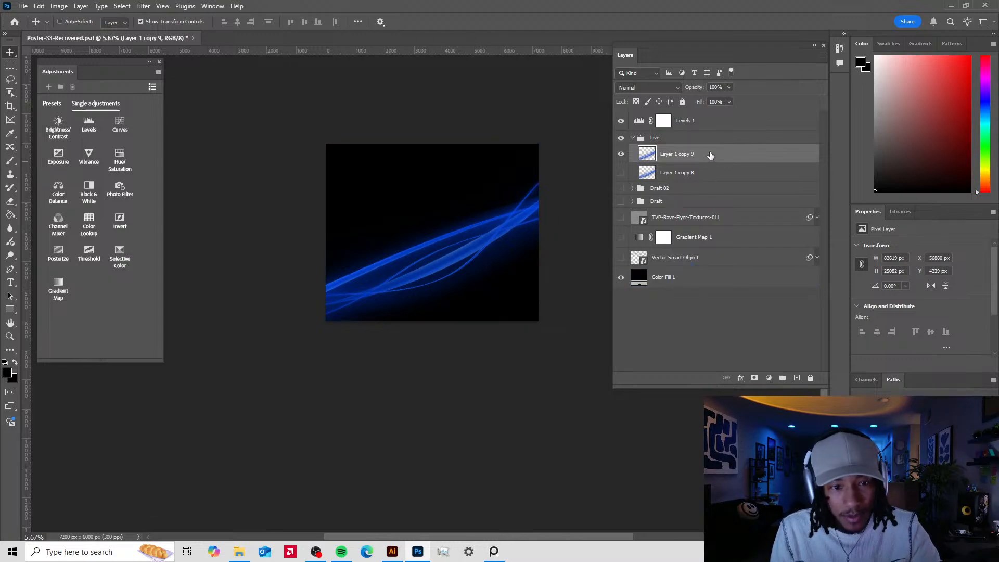
- Try moving the duplicated streak on Layer 1 copy 9 lower on the canvas, and undo the moves
left_click_drag(509, 242, 456, 295)
key("ctrl+z")
key("ctrl+z")
key("ctrl+z")
key("ctrl+z")
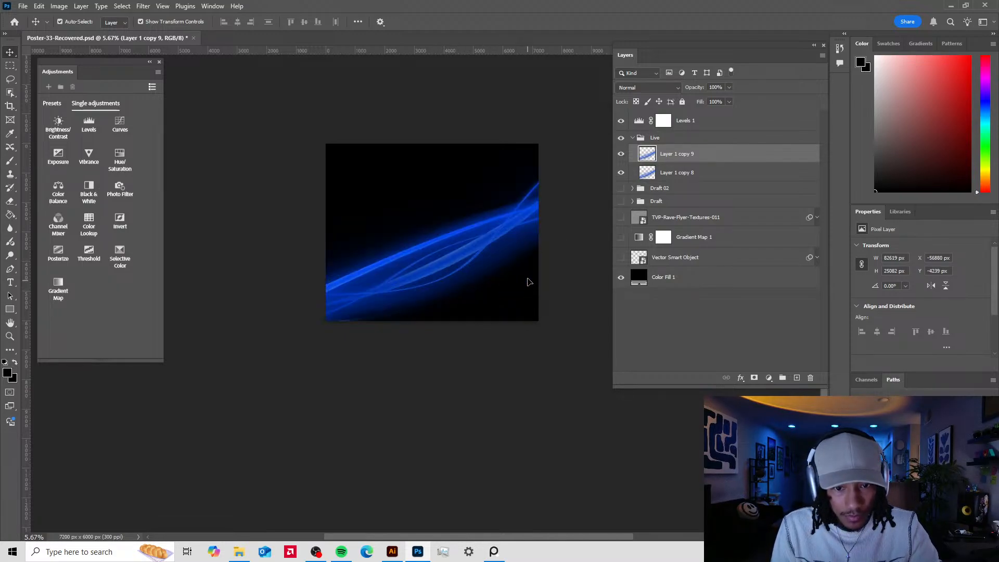
left_click_drag(486, 238, 498, 268)
key("ctrl+z")
- Hide Layer 1 copy 8 and warp Layer 1 copy 9, pulling the streak down toward the canvas's lower right corner
left_click(621, 173)
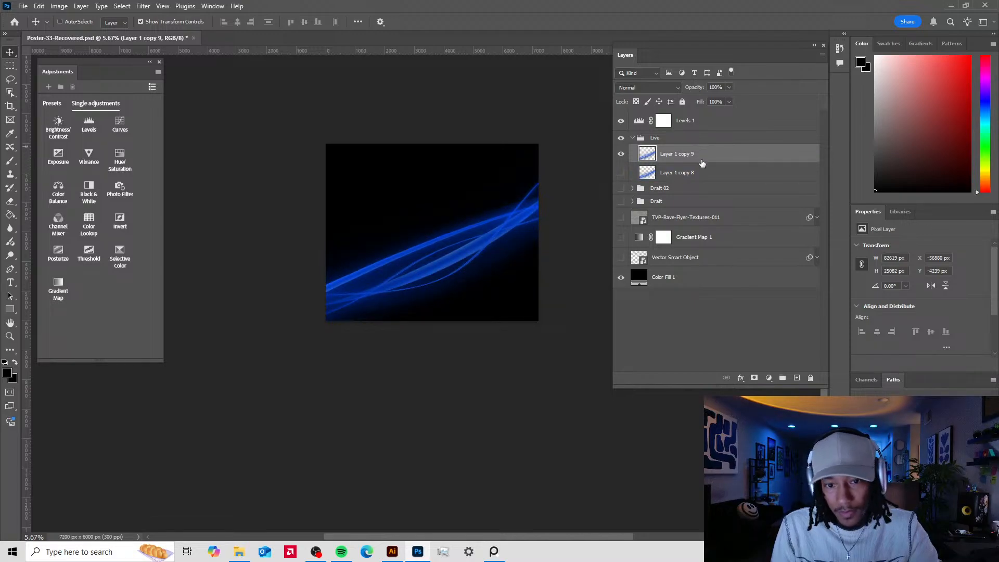
key("ctrl+t")
left_click(39, 6)
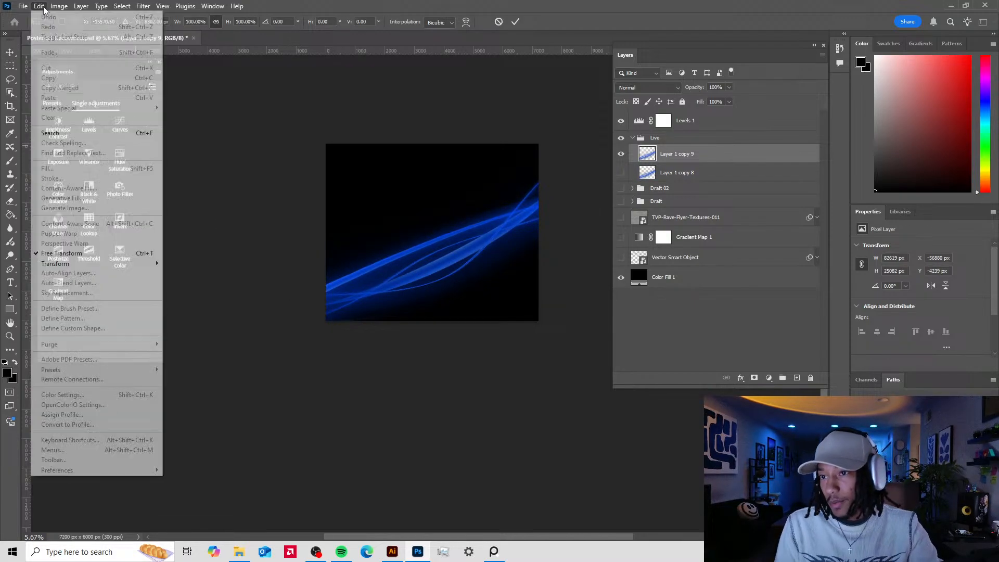
mouse_move(59, 6)
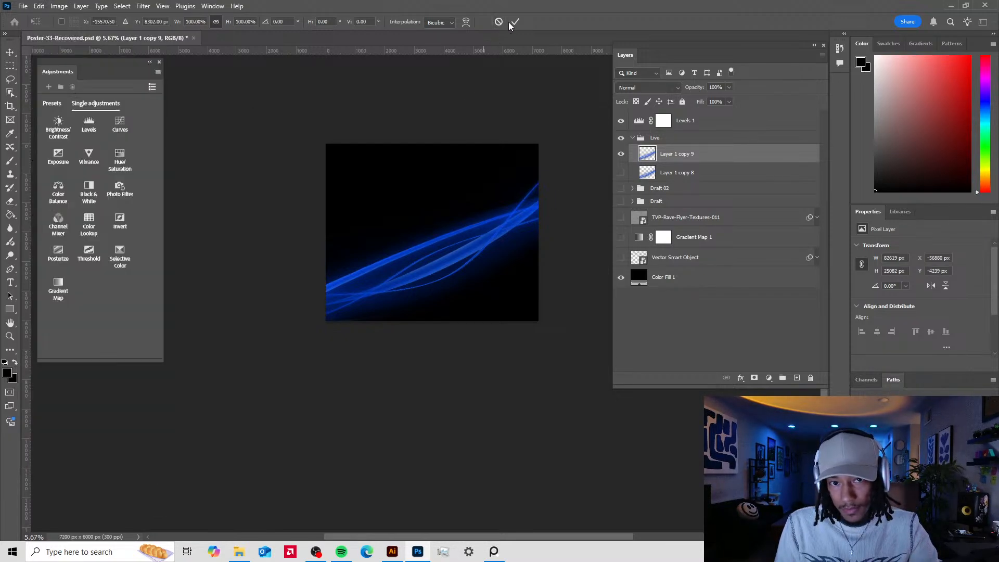
left_click(511, 23)
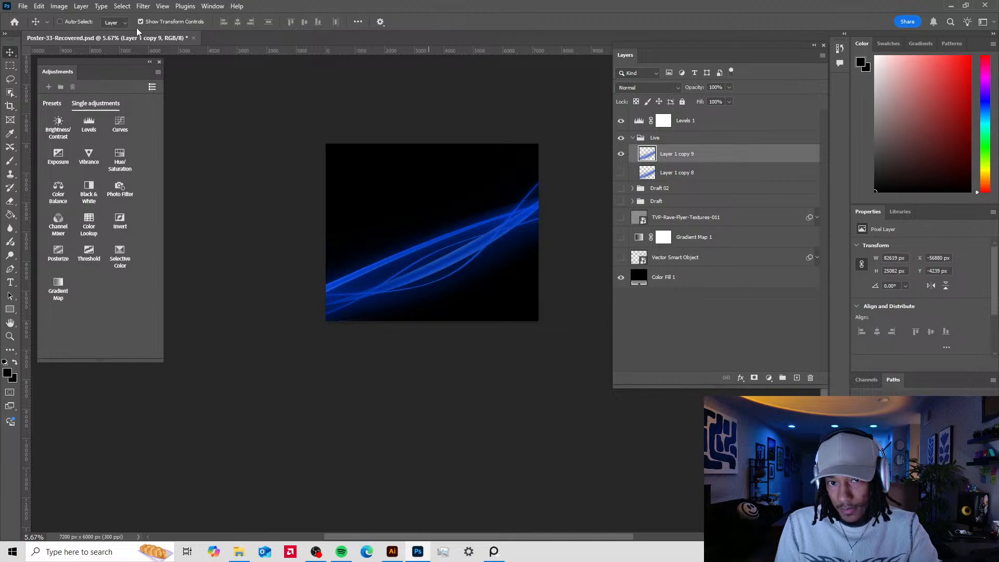
left_click(39, 6)
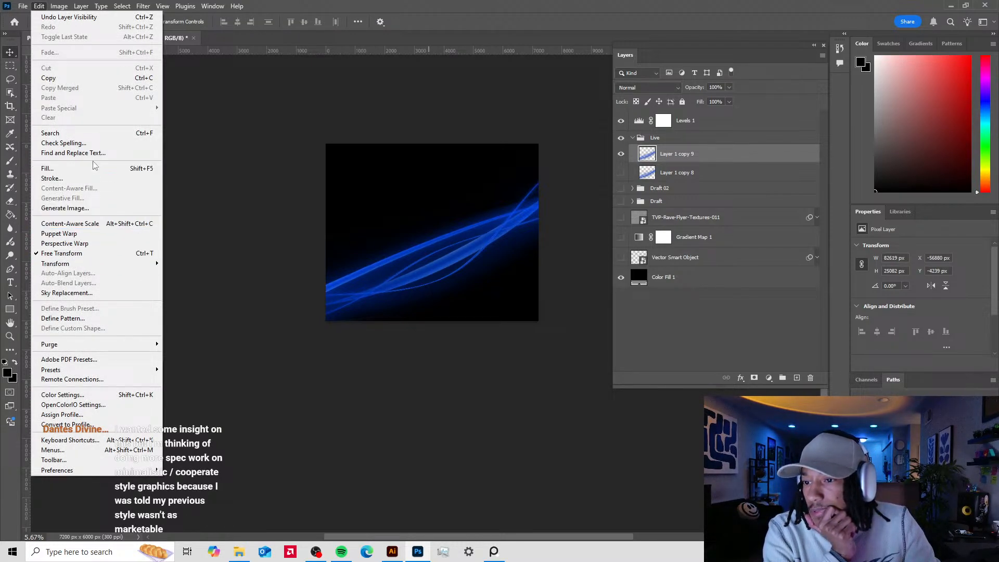
mouse_move(59, 7)
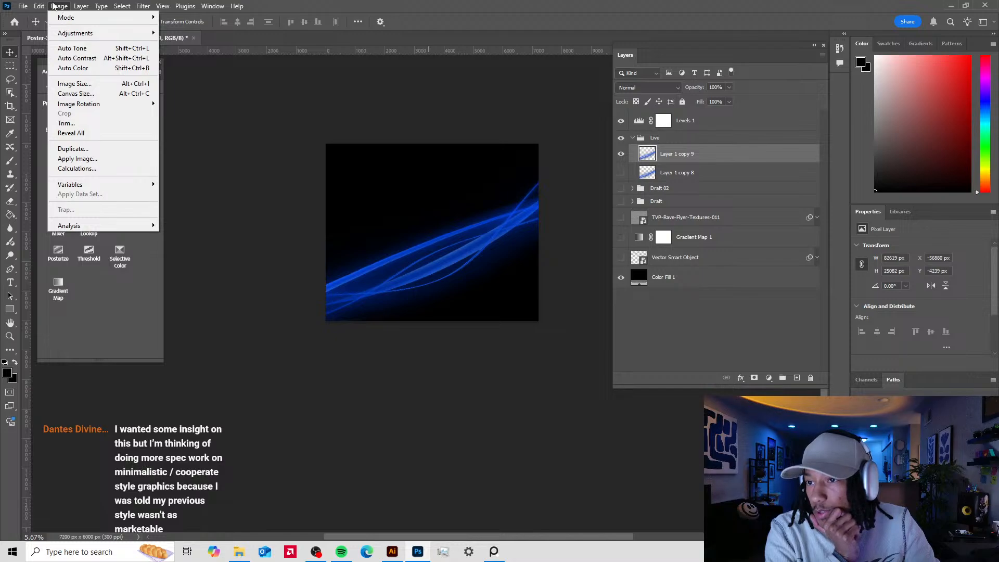
mouse_move(144, 264)
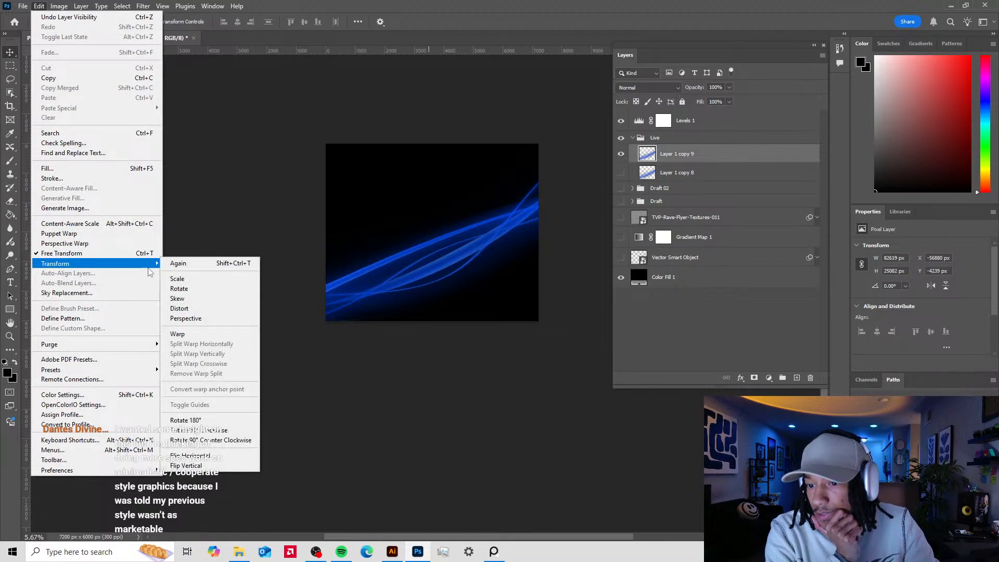
left_click(210, 334)
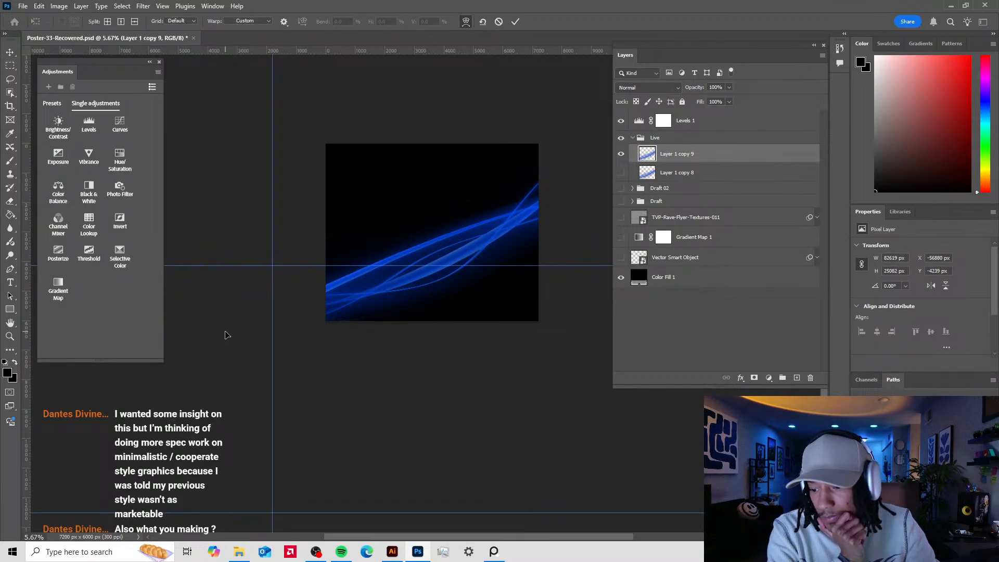
left_click_drag(411, 203, 402, 287)
scroll(401, 286, "up", 3)
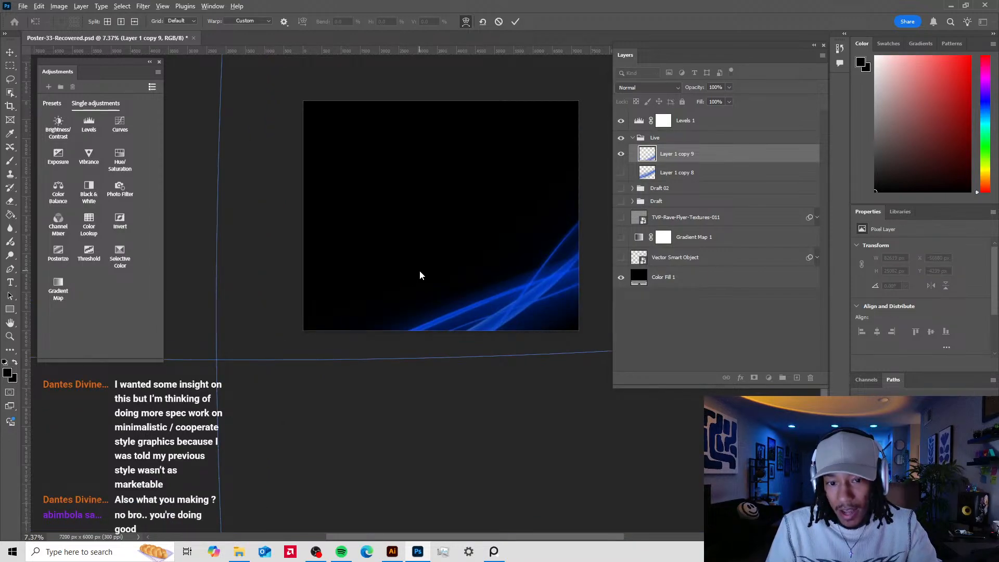
left_click(518, 19)
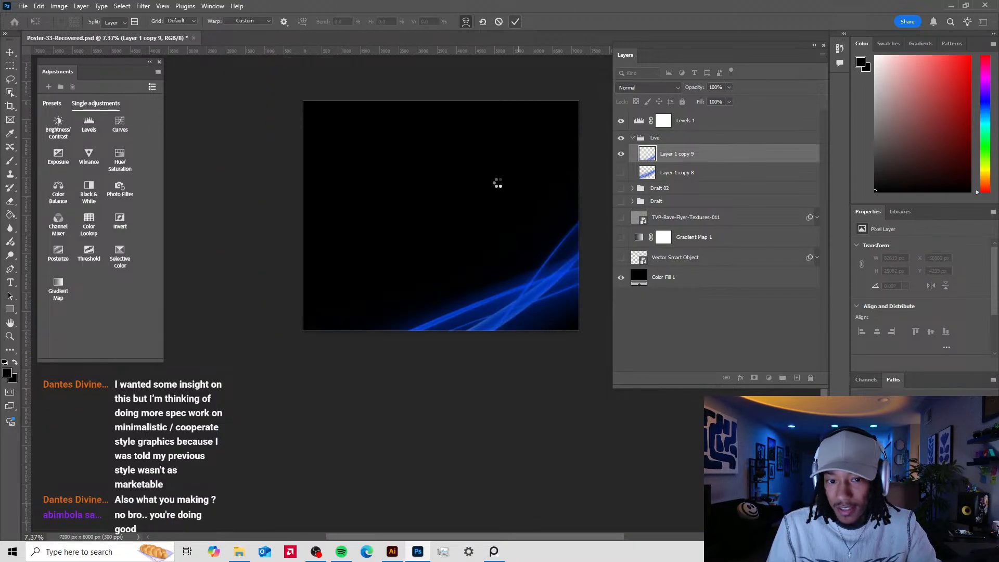
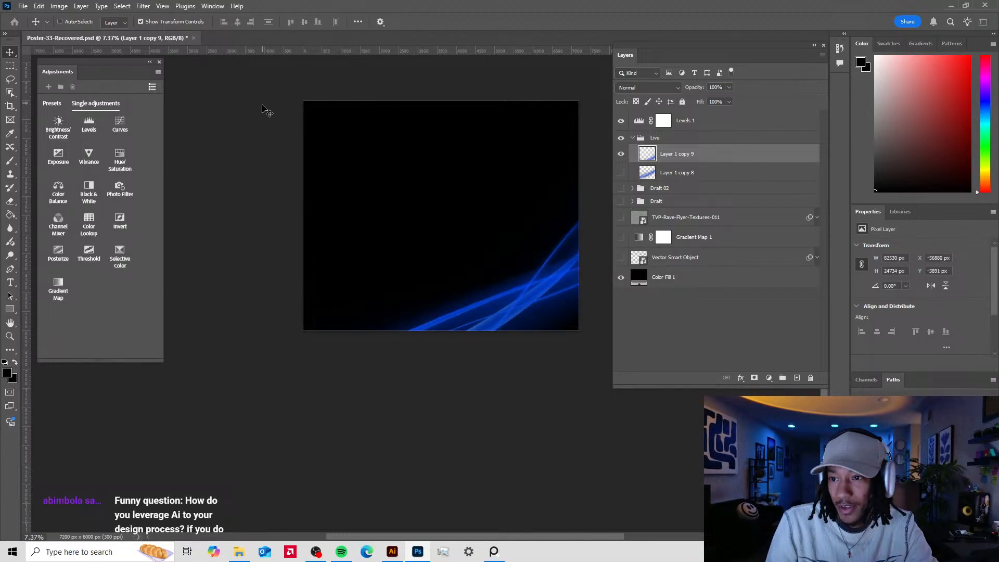
- Try to save the document as Poster-34 in Photoshop format in the psds folder, with Maximize Compatibility on
key("ctrl+shift+s")
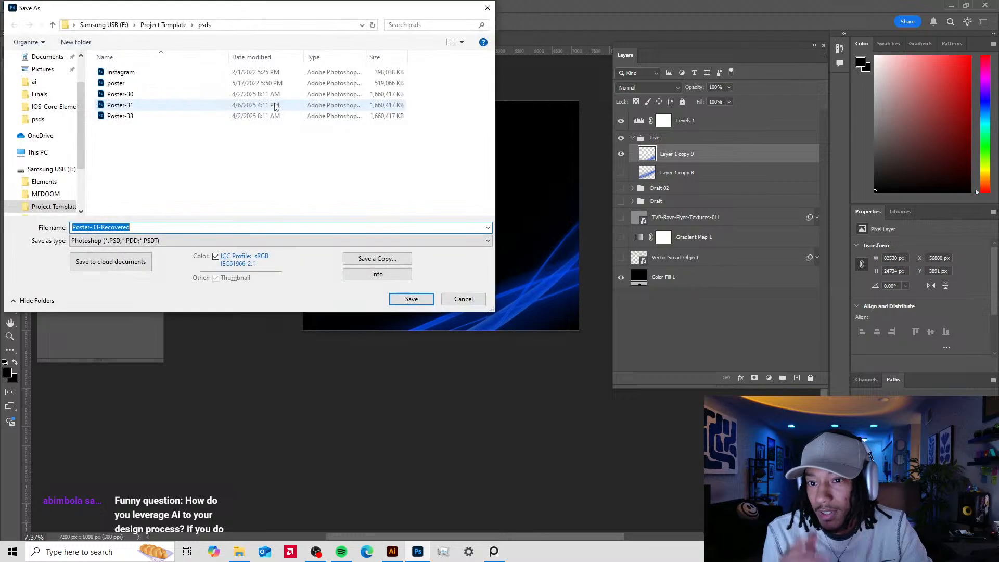
left_click_drag(247, 13, 314, 100)
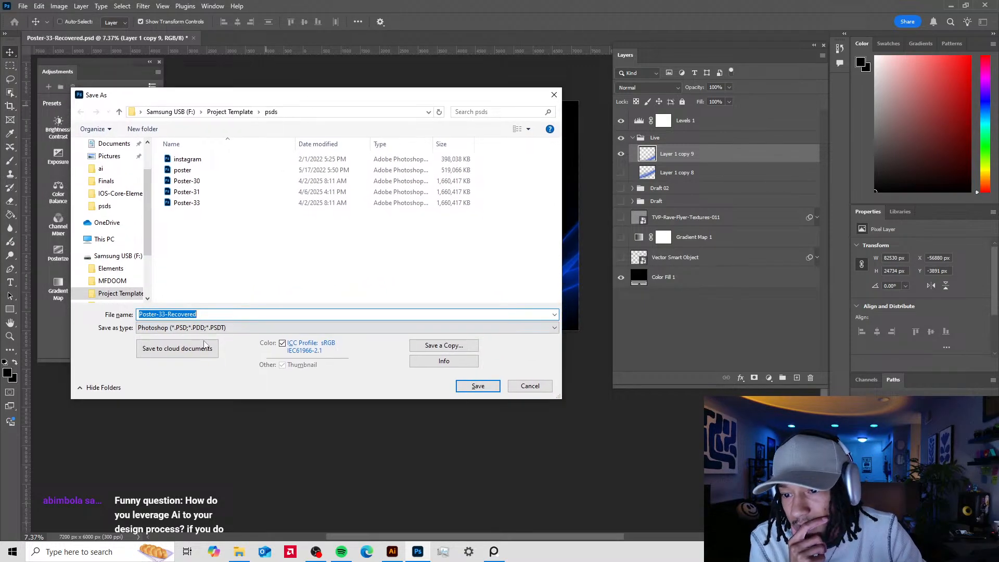
left_click(203, 315)
left_click_drag(203, 314, 175, 315)
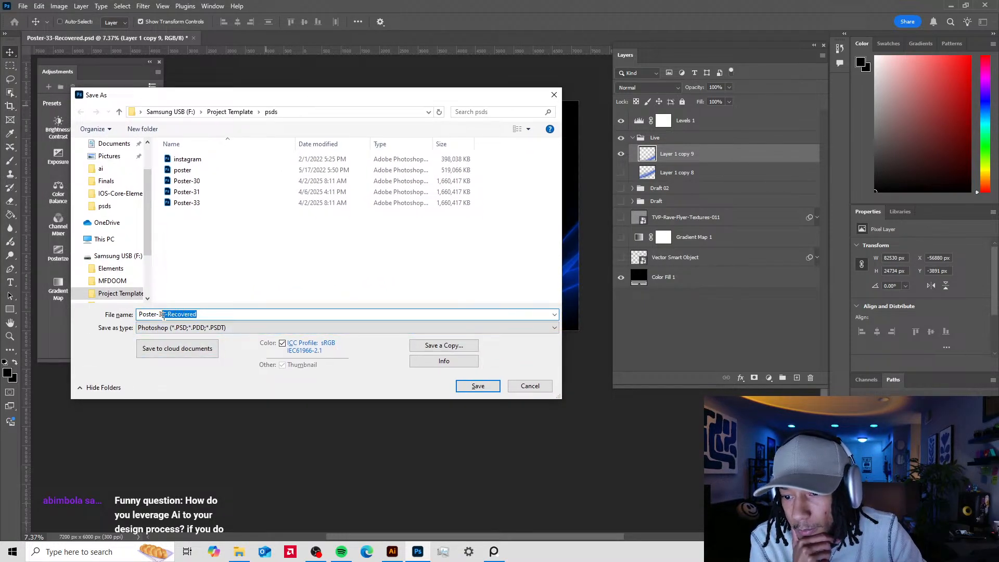
type("4")
left_click(483, 387)
left_click(612, 156)
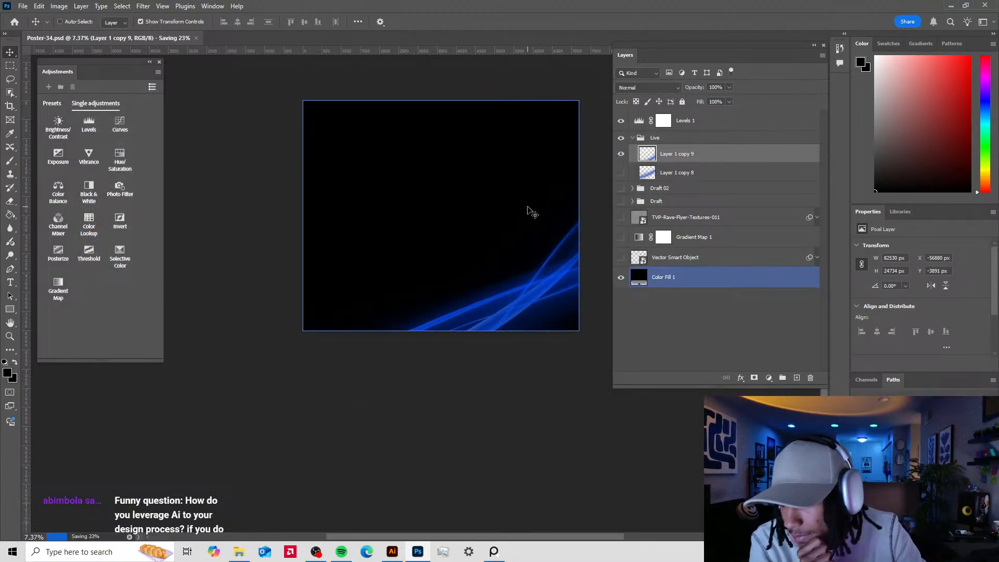
- Switch to the reference board and examine the curves and crossings of the light streaks in the Windows Vista style wallpapers
left_click(494, 552)
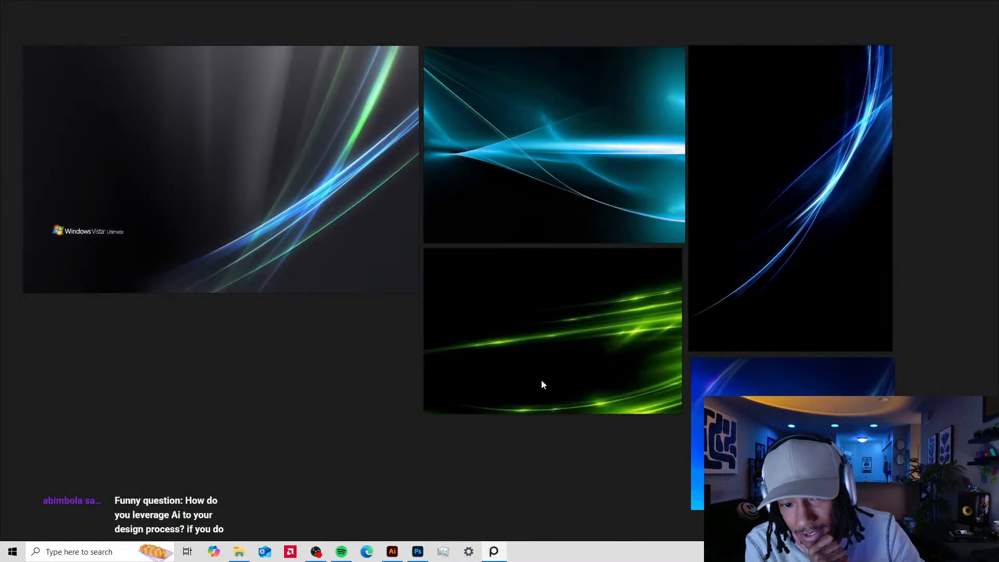
mouse_move(606, 245)
left_mouse_down()
mouse_move(576, 251)
mouse_move(625, 246)
left_mouse_up()
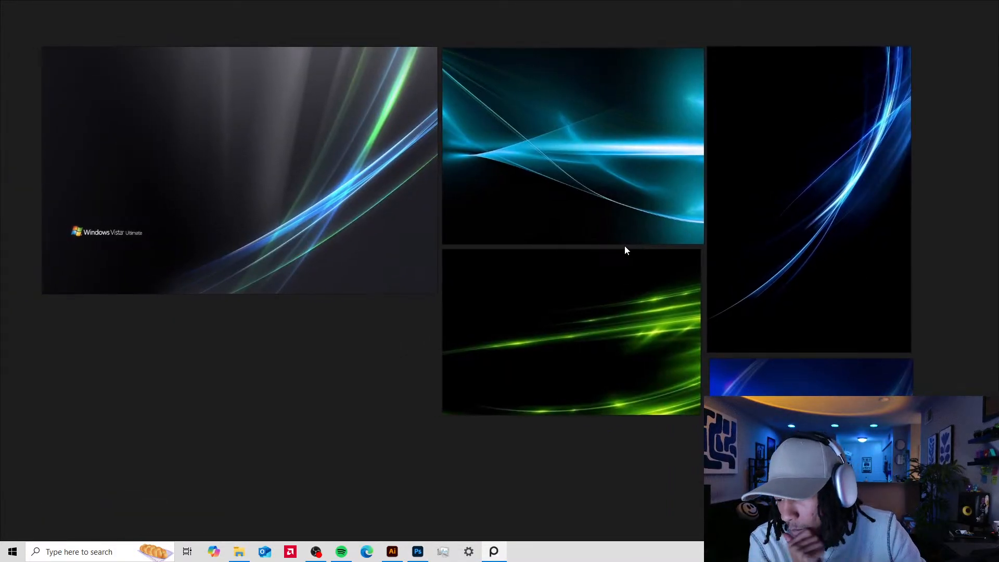
left_click_drag(484, 194, 494, 196)
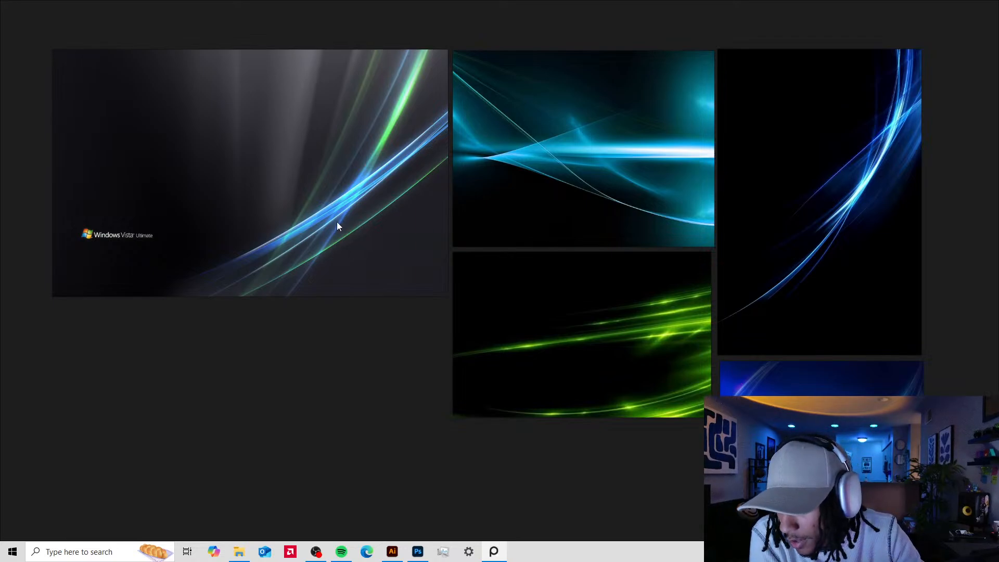
scroll(251, 387, "up", 2)
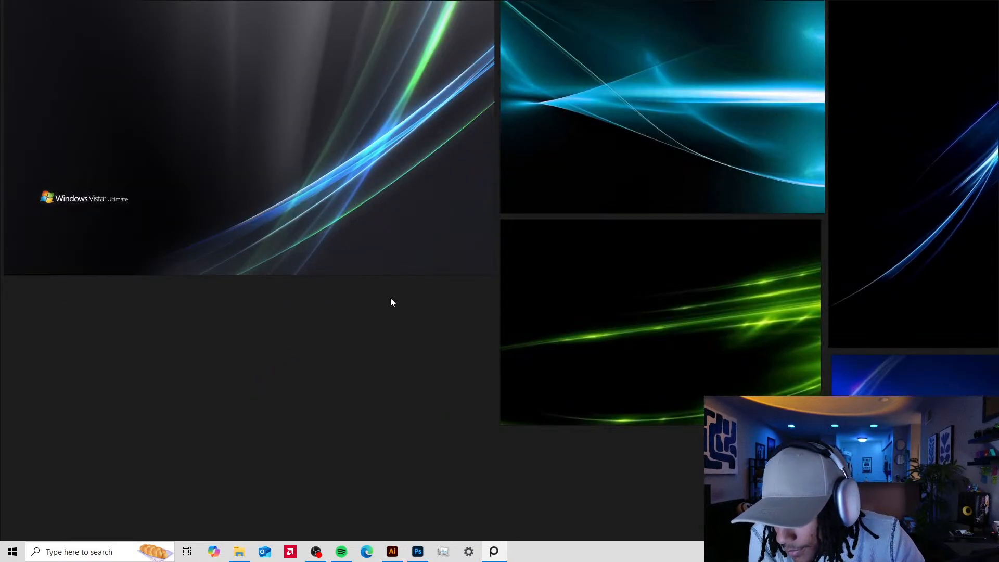
scroll(477, 276, "down", 3)
scroll(496, 272, "up", 3)
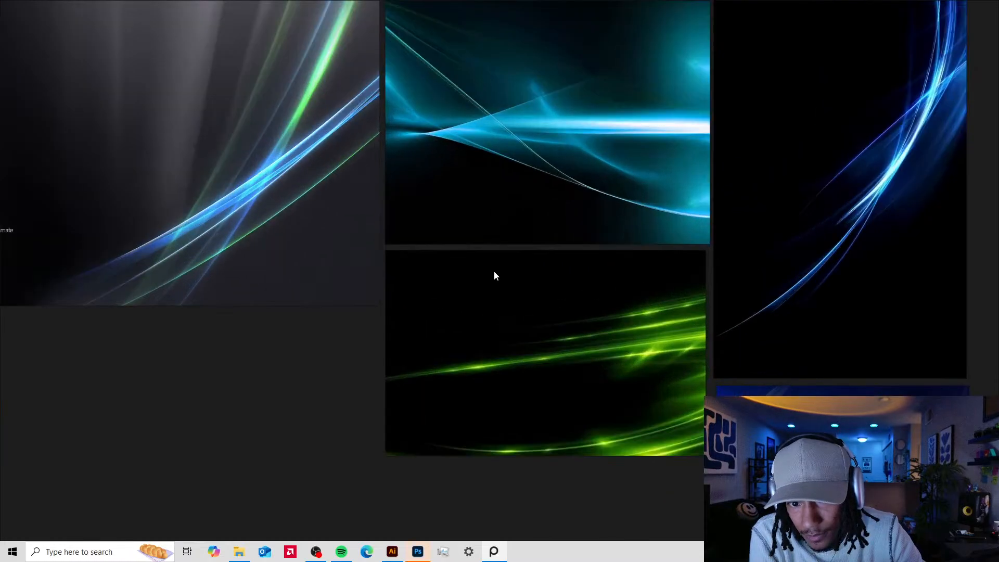
scroll(494, 273, "down", 3)
mouse_move(409, 556)
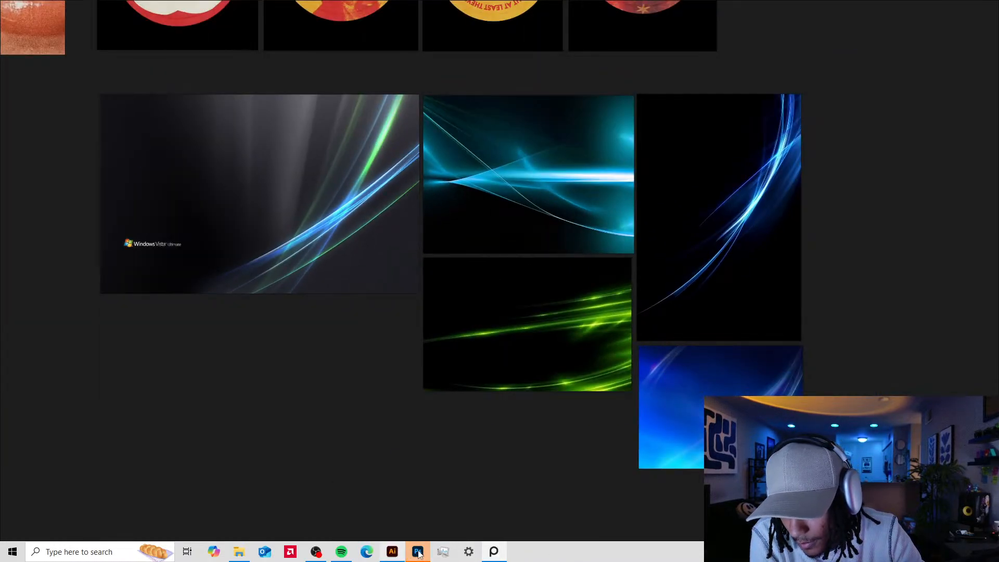
- Switch back to Photoshop and save the document as Poster-33-Recovered in Large Document Format (.PSB), with Maximize Compatibility on
left_click(417, 553)
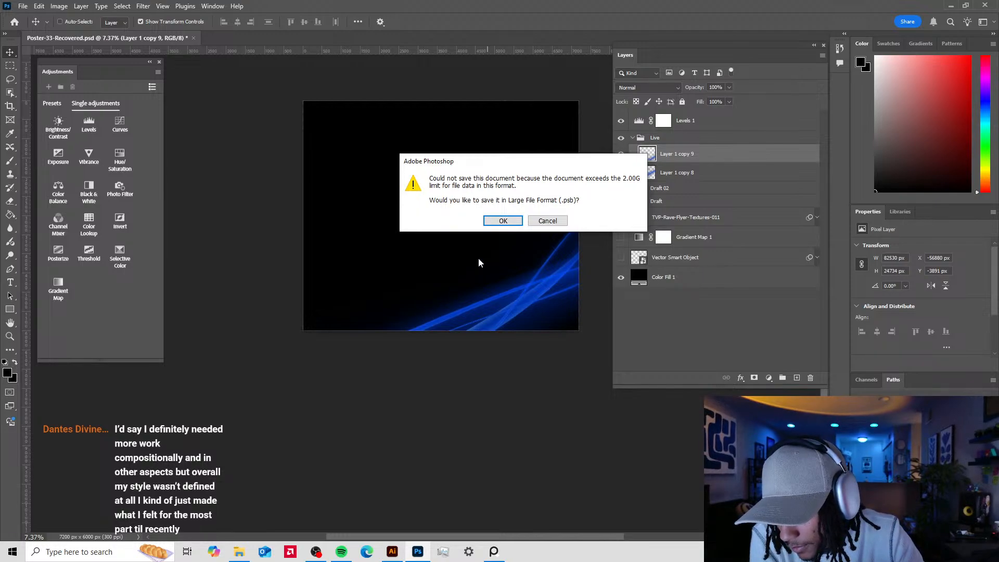
left_click(503, 220)
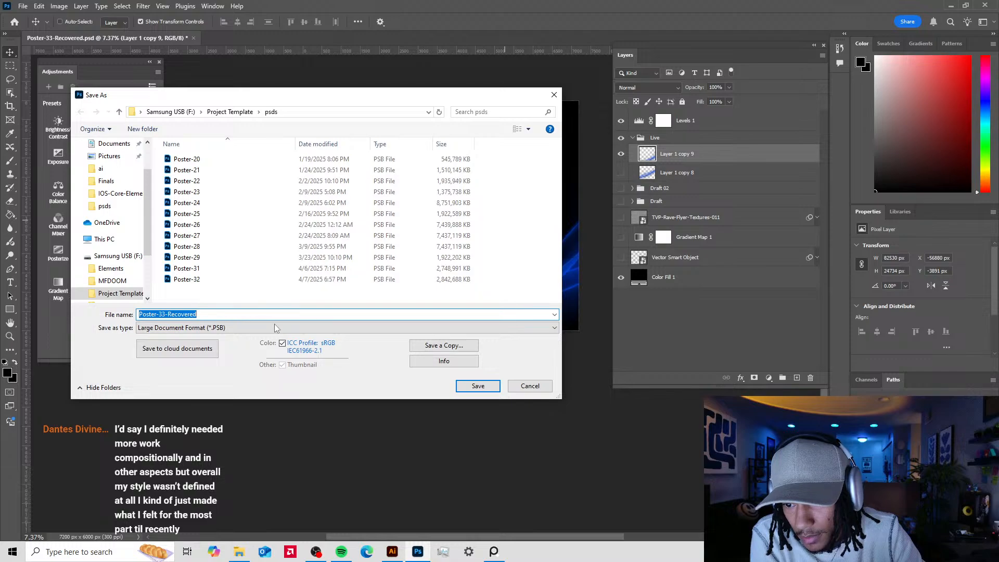
left_click(478, 386)
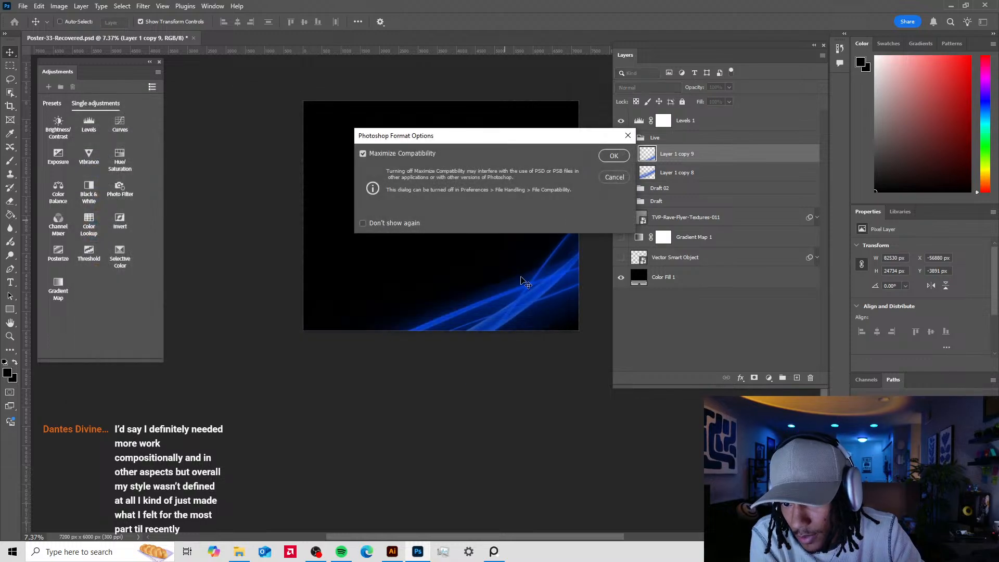
left_click(613, 156)
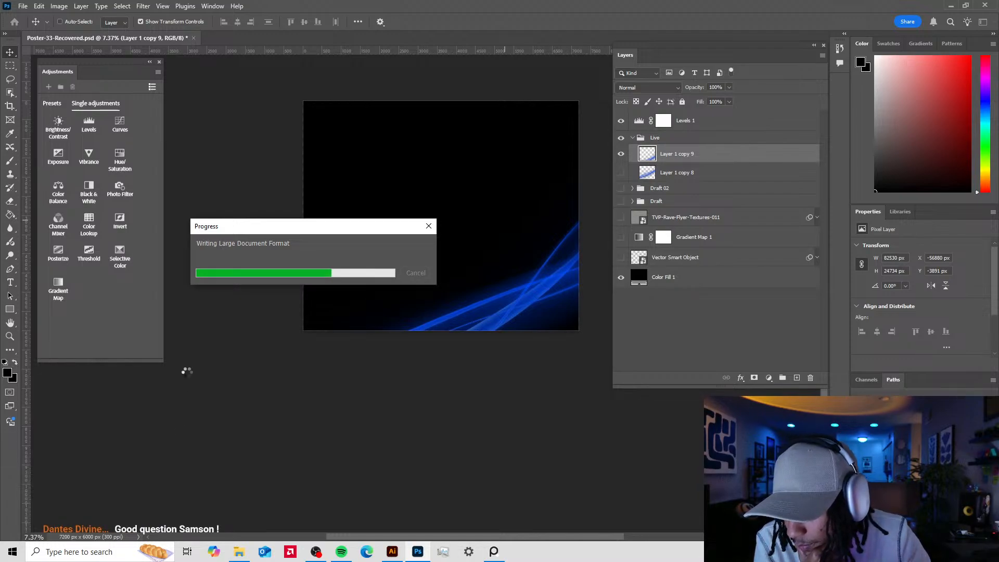
left_click_drag(283, 226, 258, 68)
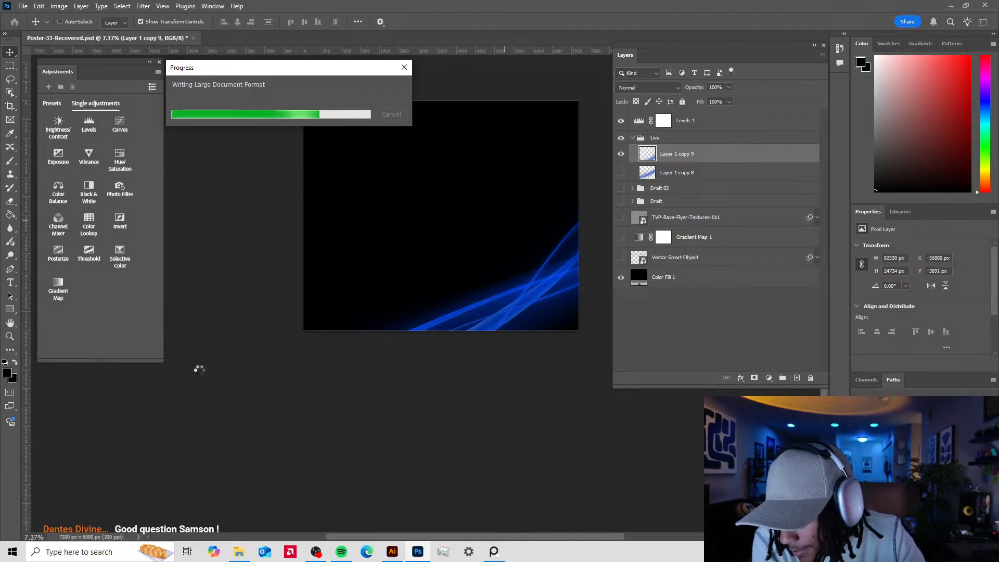
left_click_drag(284, 65, 285, 64)
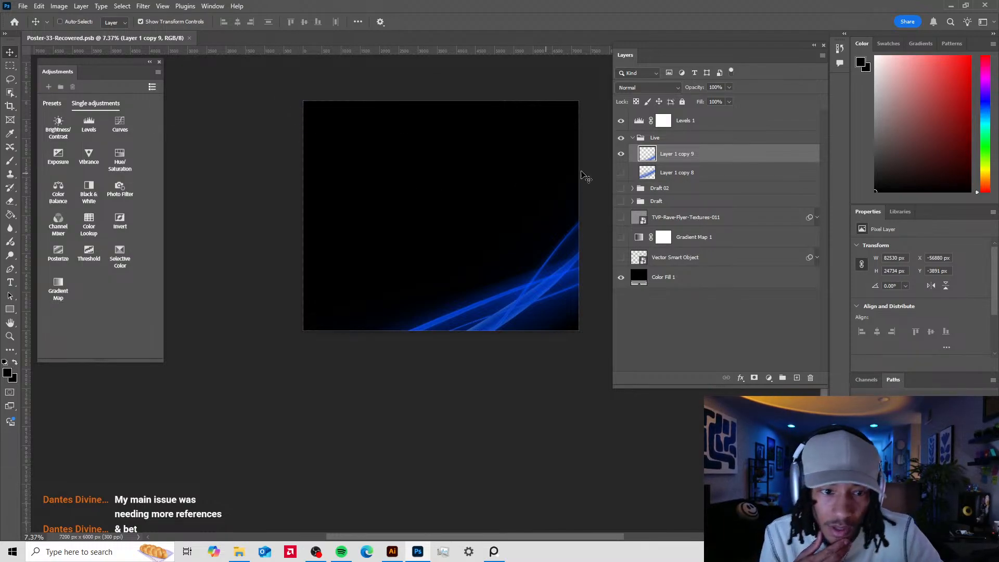
- Reposition the warped streak on Layer 1 copy 9 to about X -57164 px, Y -4853 px, sweeping from the canvas's lower left to its right edge
left_click_drag(529, 308, 414, 292)
left_click_drag(502, 216, 567, 207)
left_click_drag(372, 312, 554, 196)
left_click_drag(537, 242, 489, 275)
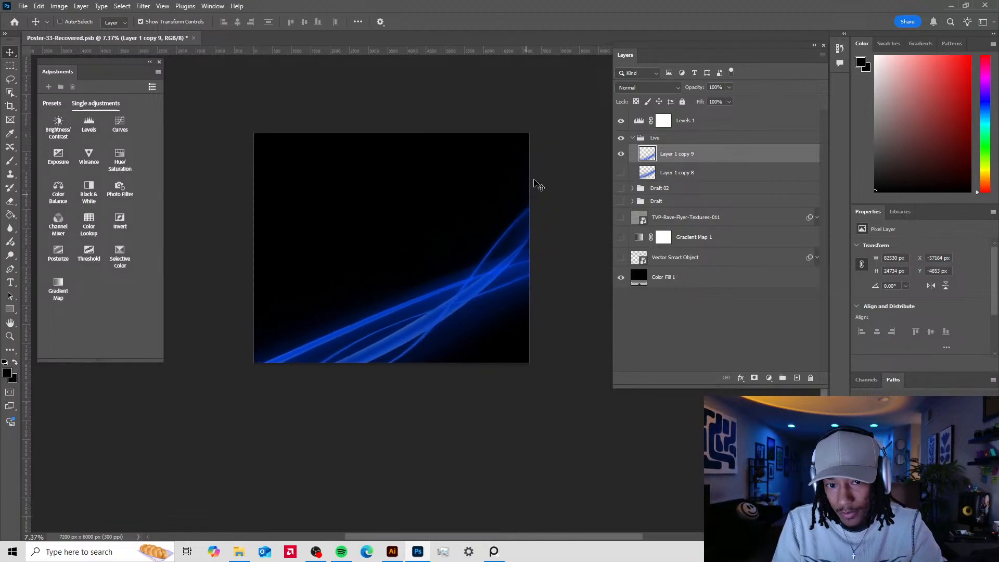
- Copy the canvas-sized area of the streak from Layer 1 copy 9 to a new layer and delete Layer 1 copy 9
key("m")
left_click_drag(541, 122, 180, 394)
key("ctrl+d")
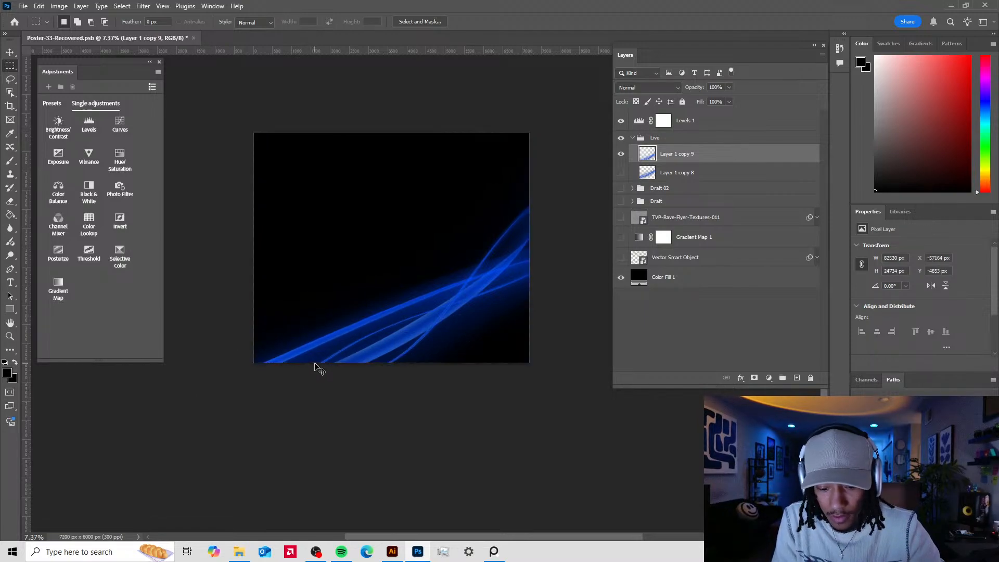
key("ctrl+shift+alt+e")
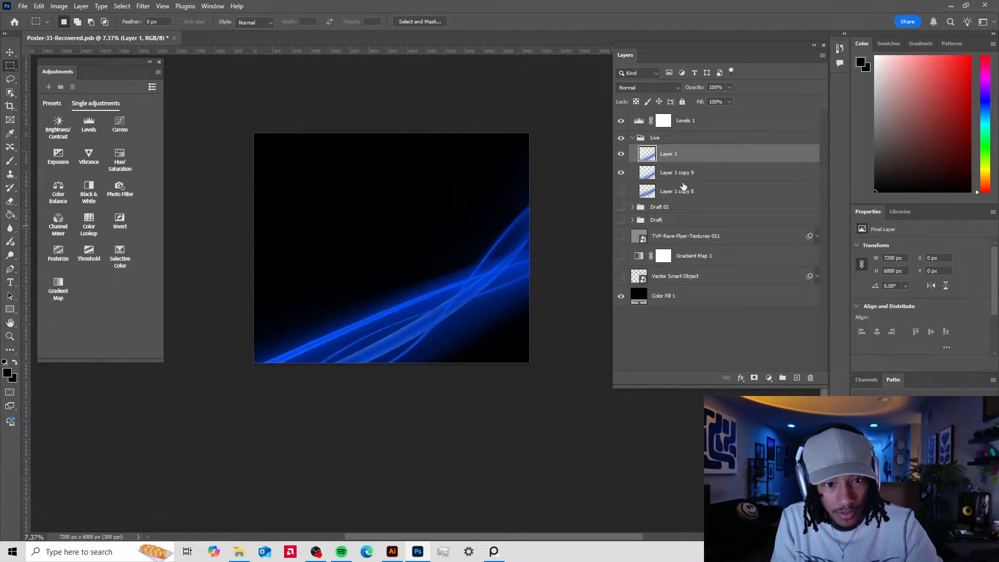
left_click_drag(687, 173, 810, 379)
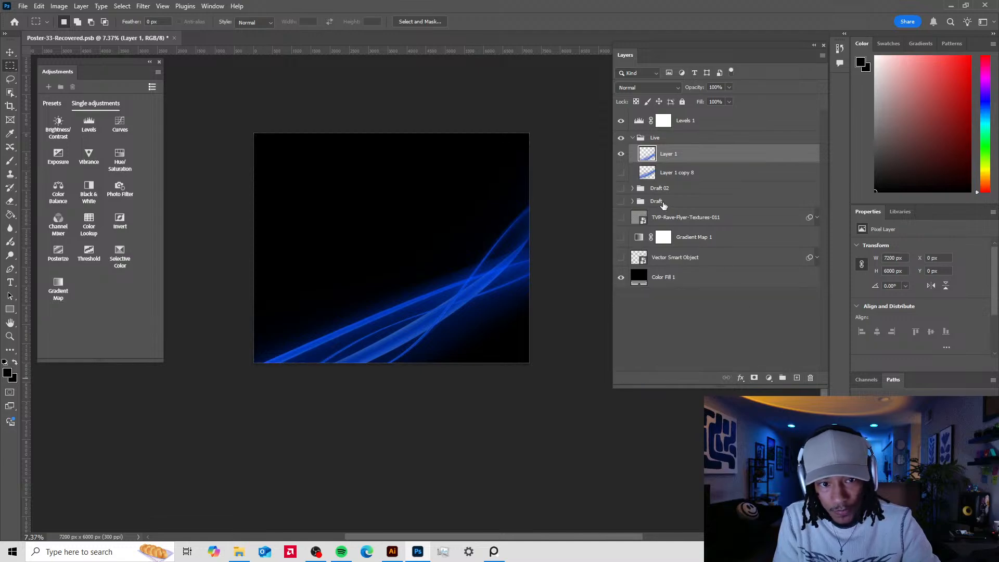
key("v")
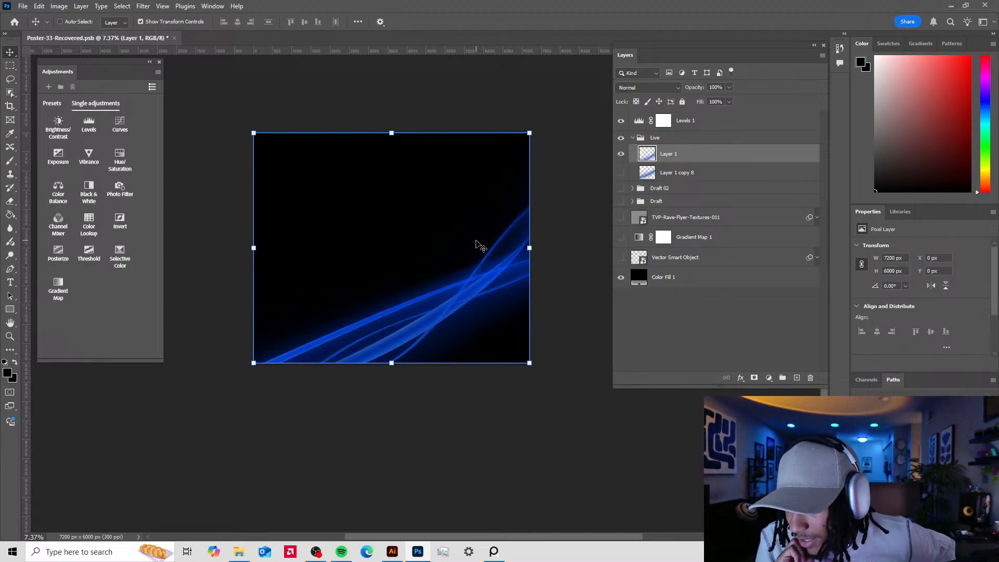
left_click_drag(489, 282, 484, 271)
key("ctrl+z")
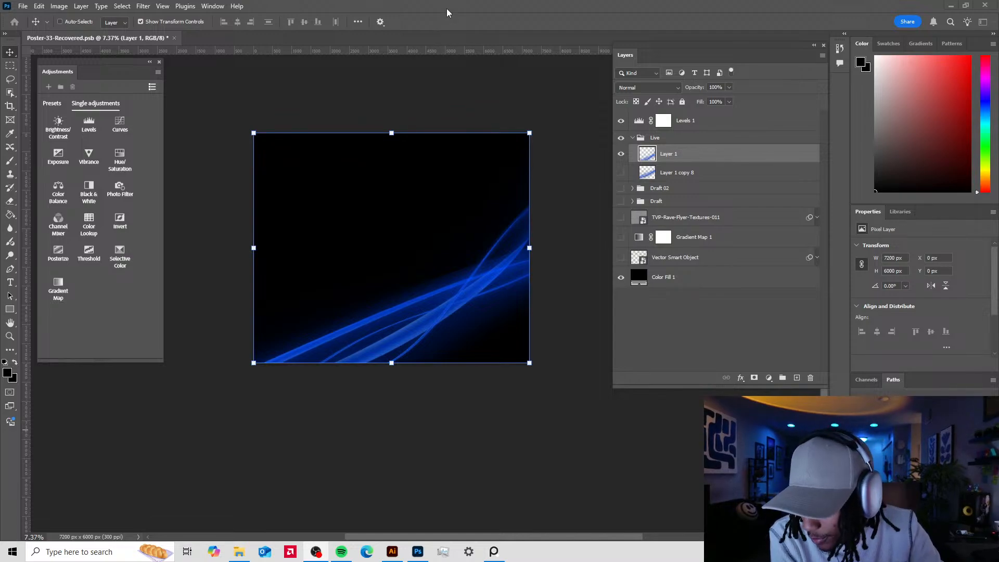
- Float the application window, enlarge it to fill most of the screen, and reposition the Layers panel beside the canvas
left_click_drag(448, 4, 489, 10)
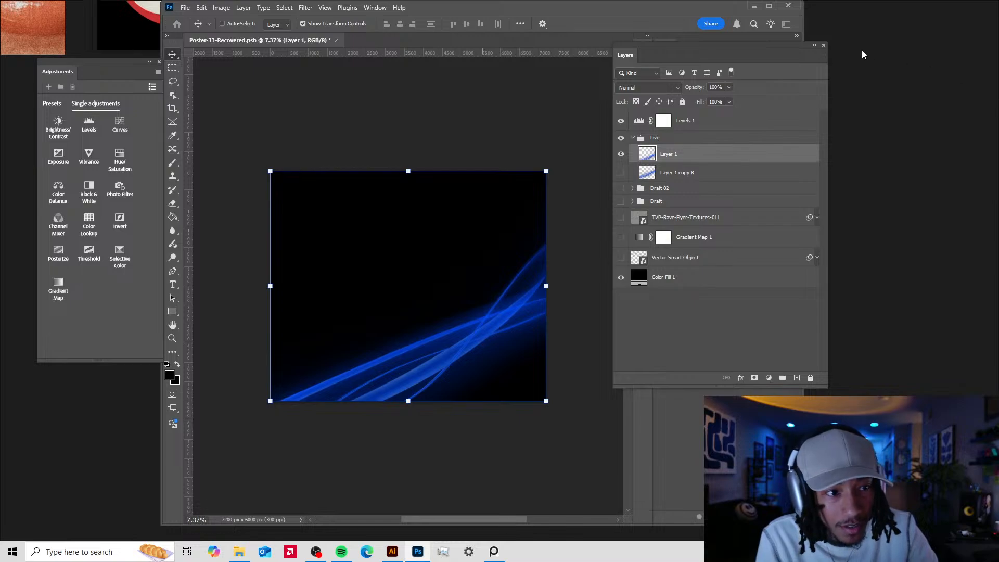
left_click_drag(765, 43, 716, 58)
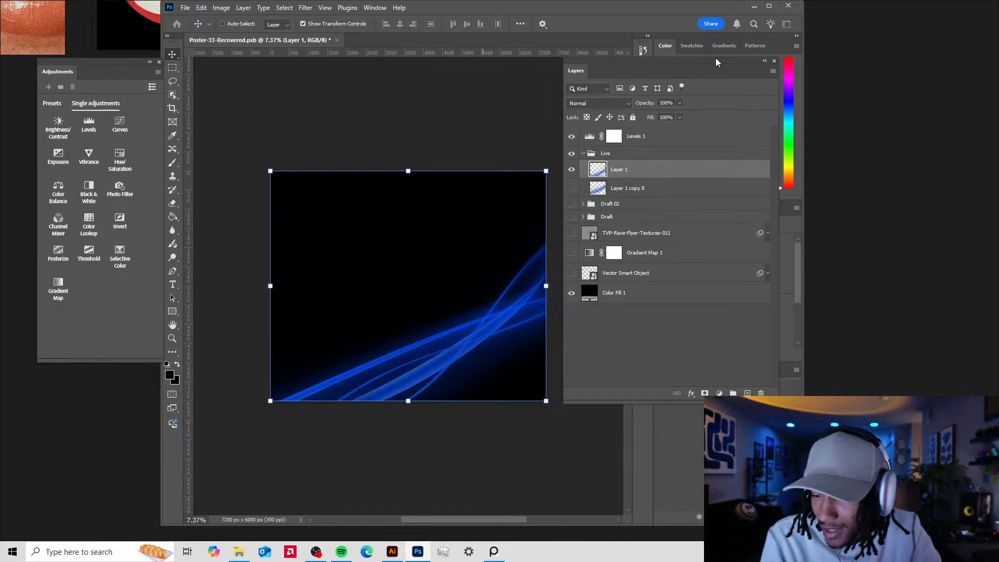
left_click_drag(712, 57, 712, 62)
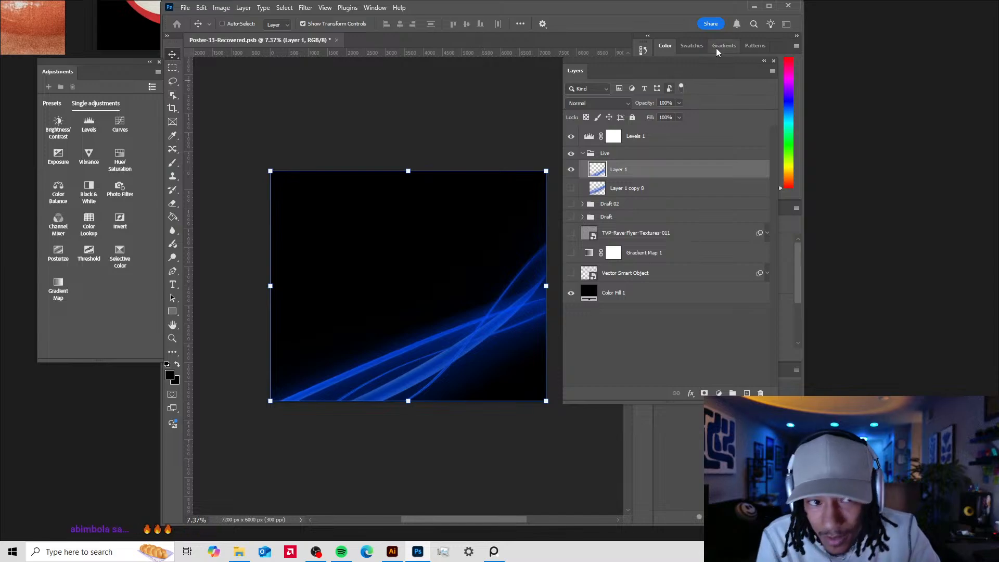
left_click_drag(697, 7, 540, 12)
left_click_drag(644, 529, 993, 531)
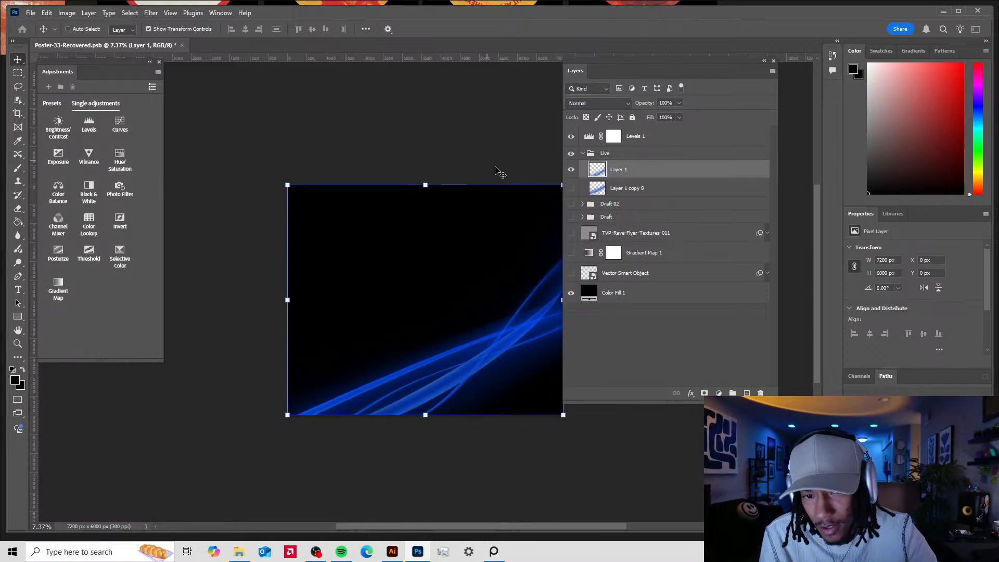
scroll(470, 161, "right", 2)
scroll(437, 205, "up", 4)
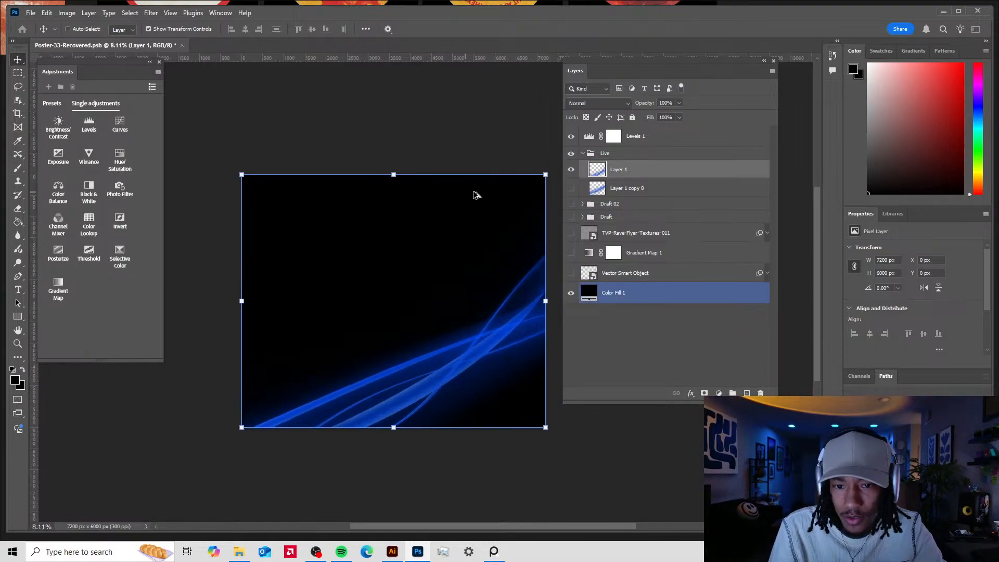
left_click_drag(455, 142, 459, 114)
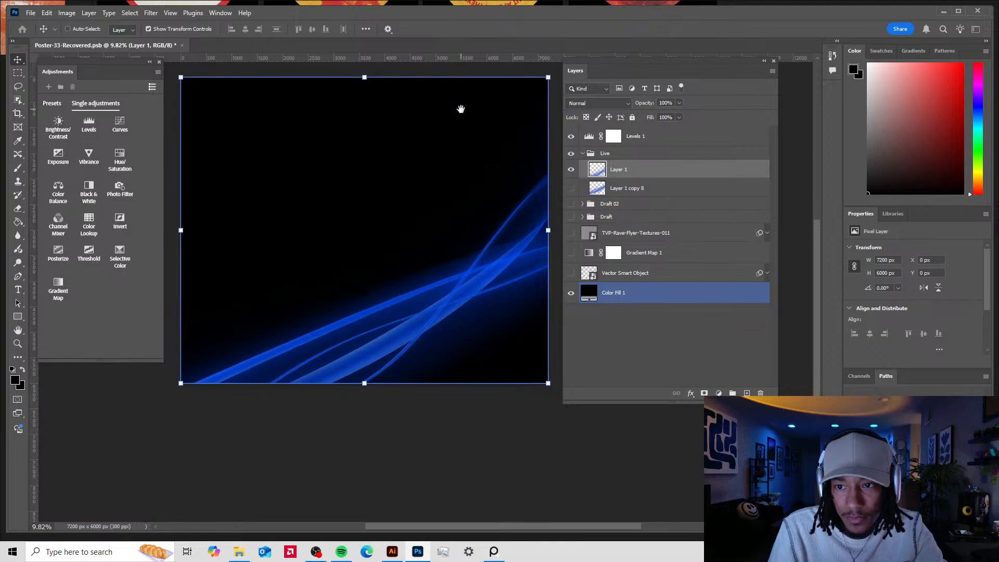
left_click_drag(641, 61, 640, 88)
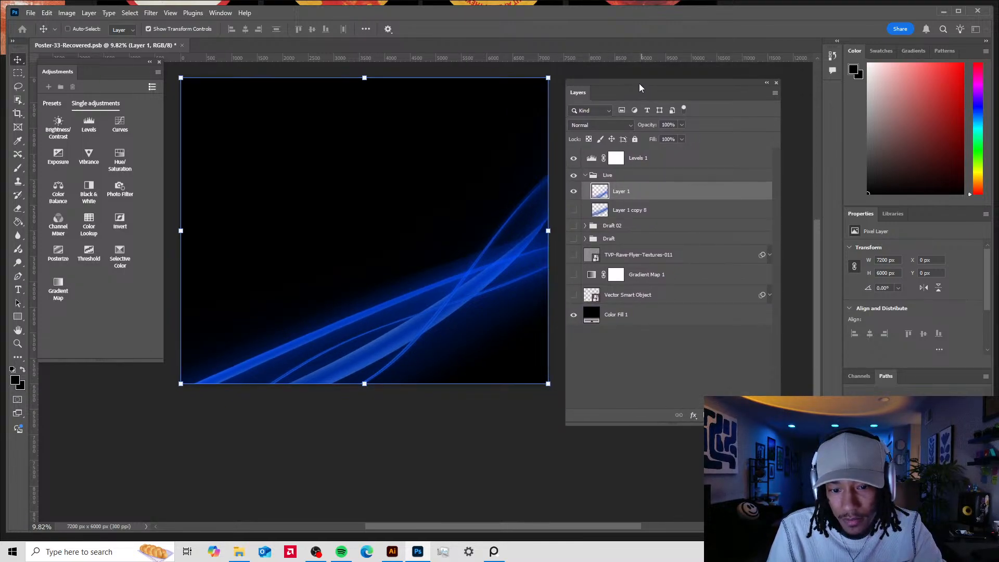
key("ctrl+h")
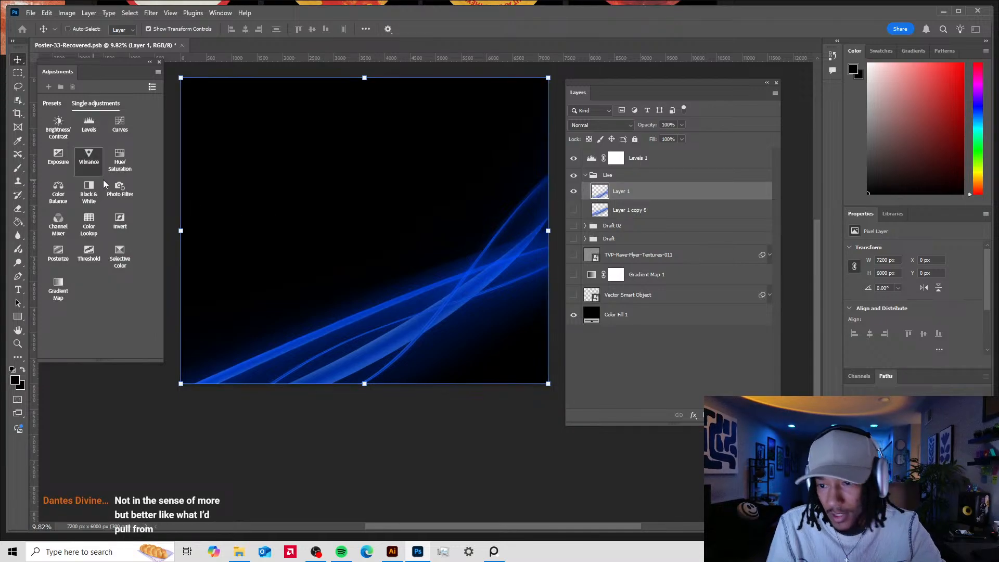
- Warp the streak on Layer 1 to flatten its strands toward the canvas's lower left and curve them upward near the right edge
left_click(47, 12)
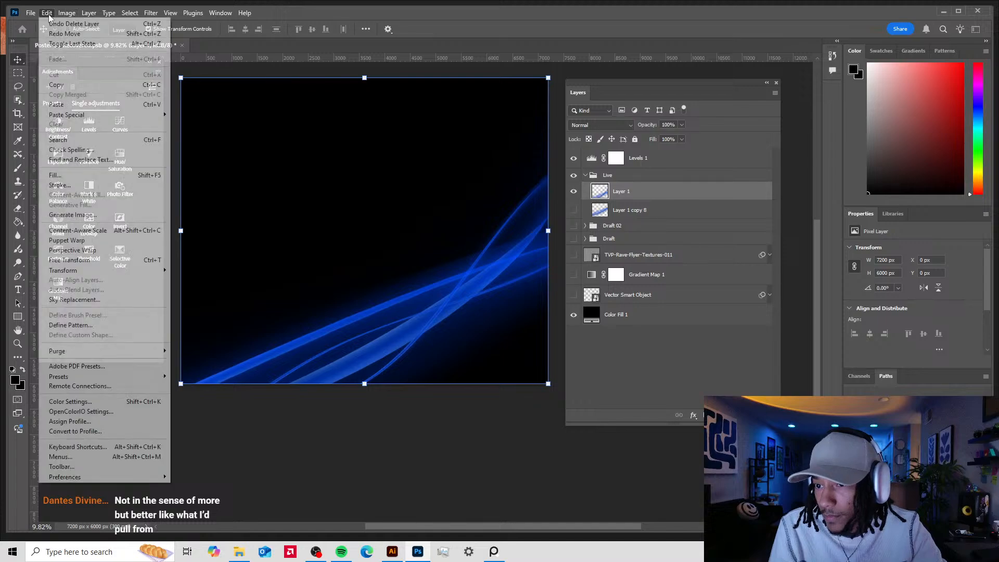
mouse_move(97, 274)
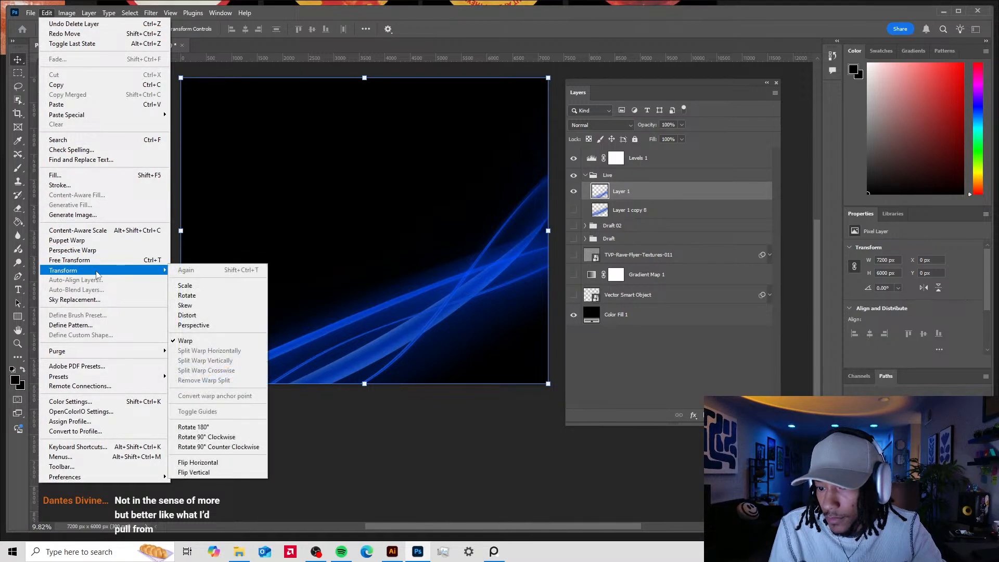
left_click(185, 341)
left_click_drag(287, 340, 129, 447)
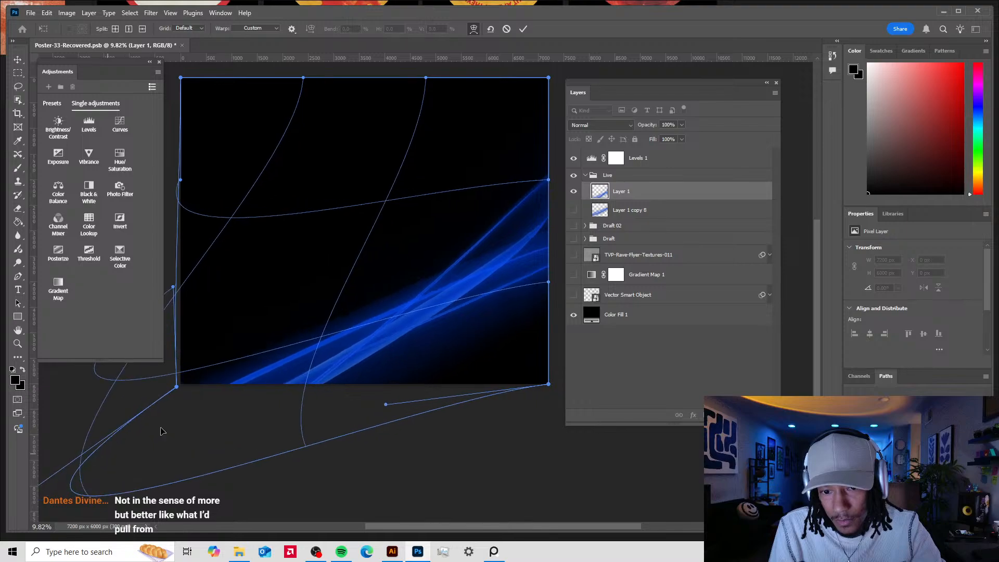
key("ctrl+z")
left_click_drag(350, 233, 396, 269)
mouse_move(527, 349)
left_mouse_down()
mouse_move(521, 337)
mouse_move(567, 365)
left_mouse_up()
mouse_move(454, 334)
left_mouse_down()
mouse_move(412, 295)
mouse_move(376, 213)
mouse_move(454, 331)
mouse_move(439, 304)
left_mouse_up()
mouse_move(286, 375)
left_mouse_down()
mouse_move(257, 342)
mouse_move(209, 379)
left_mouse_up()
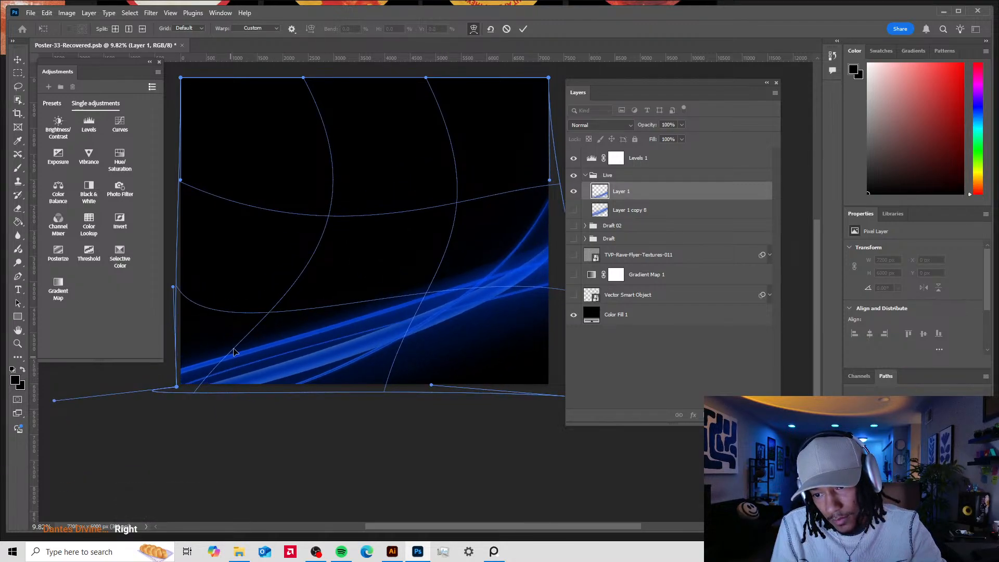
- Bow the warp's left and right edges and pull its upper-right corner well beyond the canvas
left_click_drag(247, 333, 290, 344)
scroll(276, 326, "up", 1)
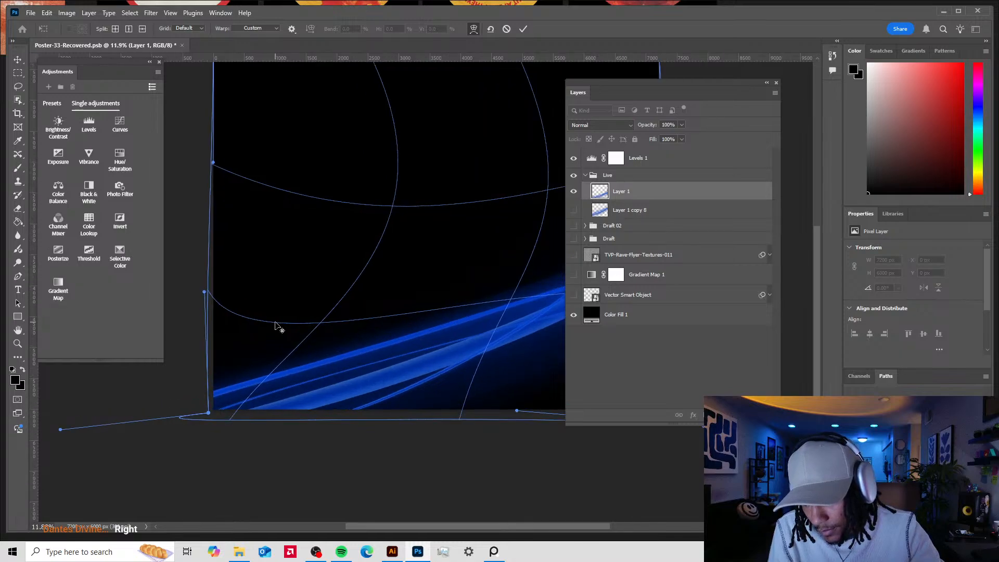
left_click_drag(207, 294, 181, 239)
scroll(414, 337, "down", 1)
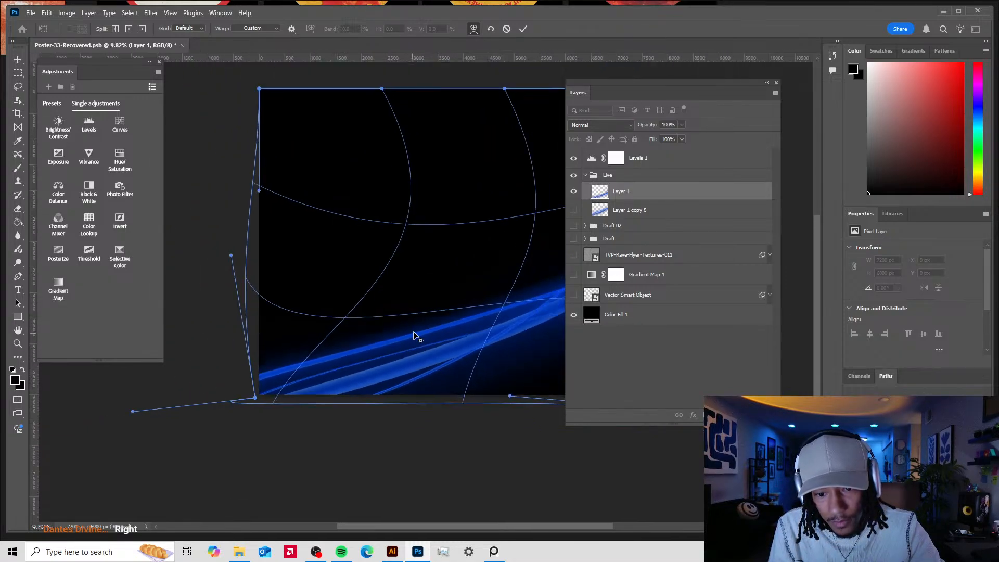
scroll(415, 337, "down", 1)
left_click_drag(496, 309, 328, 315)
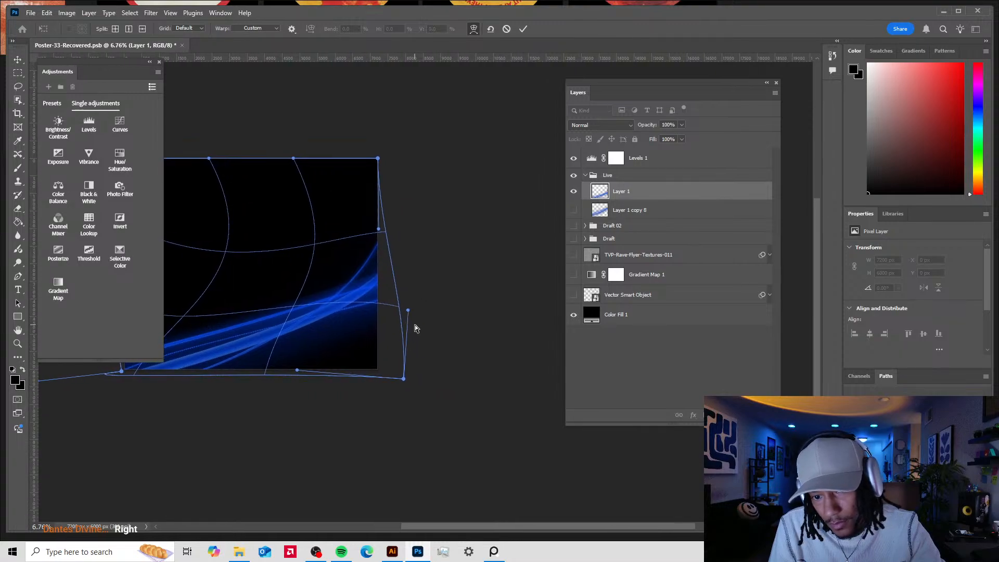
left_click_drag(408, 312, 377, 324)
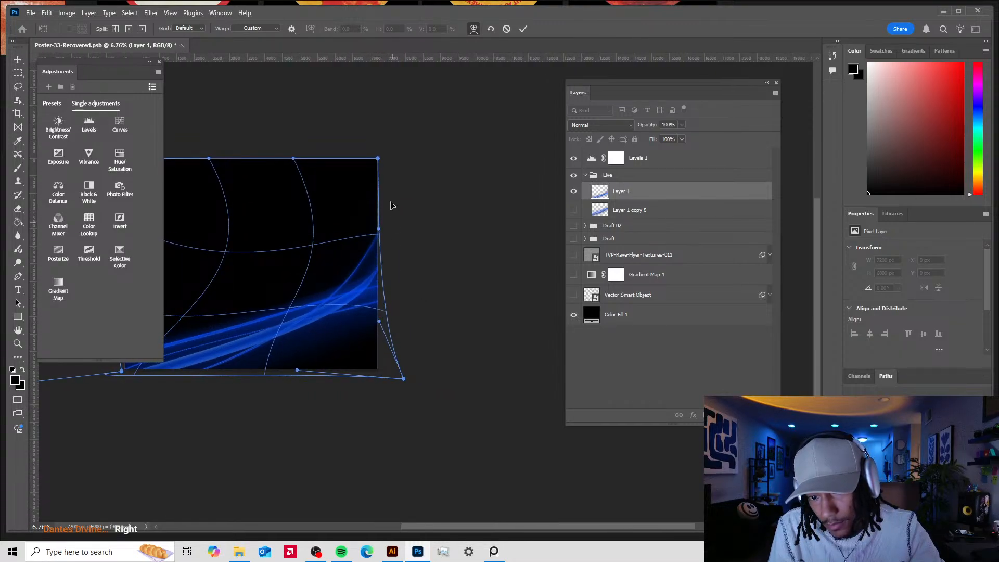
left_click_drag(378, 160, 412, 142)
left_click_drag(368, 444, 420, 403)
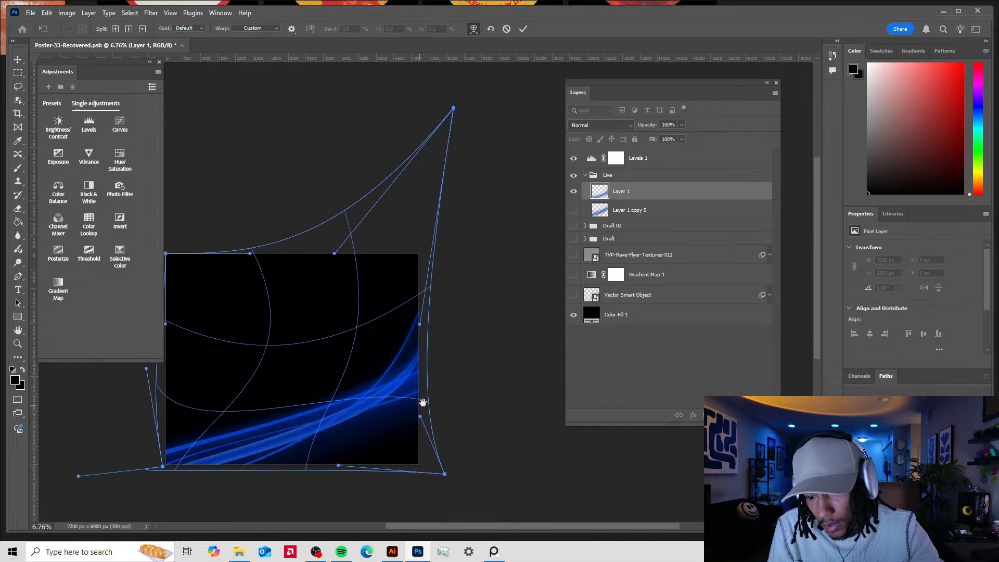
- Refine the warp's lower strands into a smooth upward sweep, apply it, and place Layer 1 at X -834 px, Y -4045 px
mouse_move(353, 394)
left_mouse_down()
mouse_move(319, 406)
mouse_move(402, 456)
mouse_move(290, 350)
mouse_move(341, 408)
mouse_move(355, 405)
left_mouse_up()
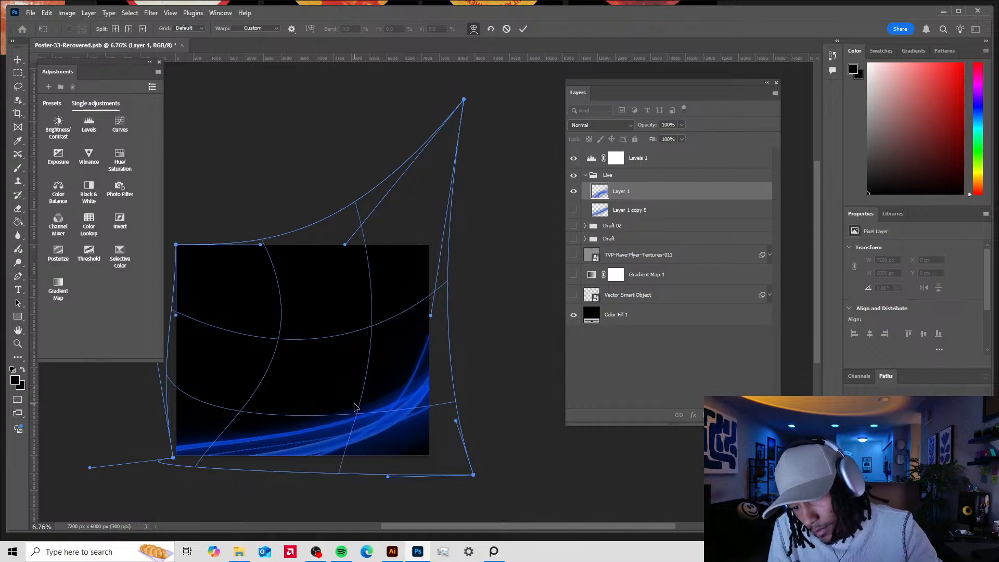
mouse_move(398, 454)
left_mouse_down()
mouse_move(390, 431)
mouse_move(402, 456)
left_mouse_up()
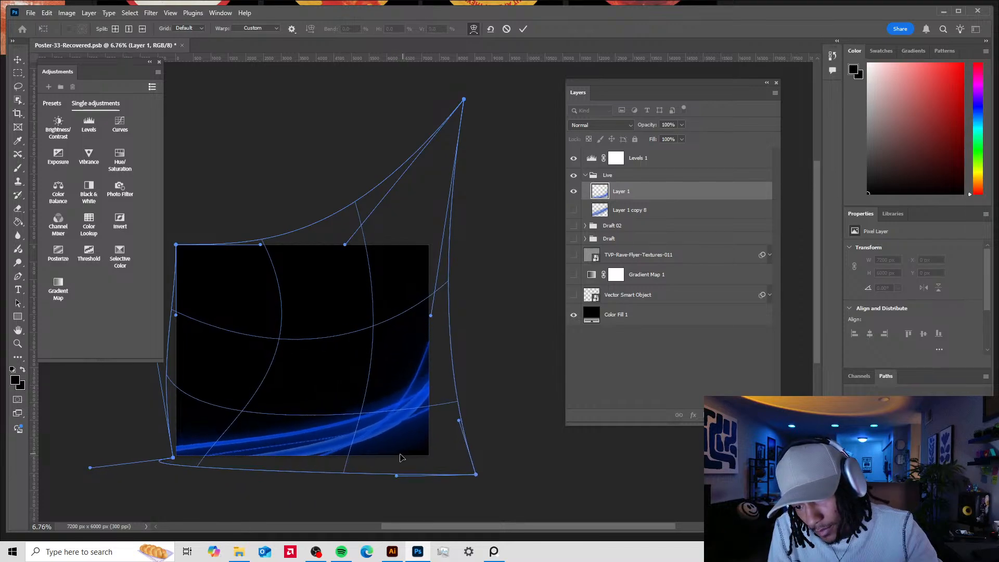
mouse_move(335, 428)
left_mouse_down()
mouse_move(325, 411)
mouse_move(343, 408)
mouse_move(324, 412)
left_mouse_up()
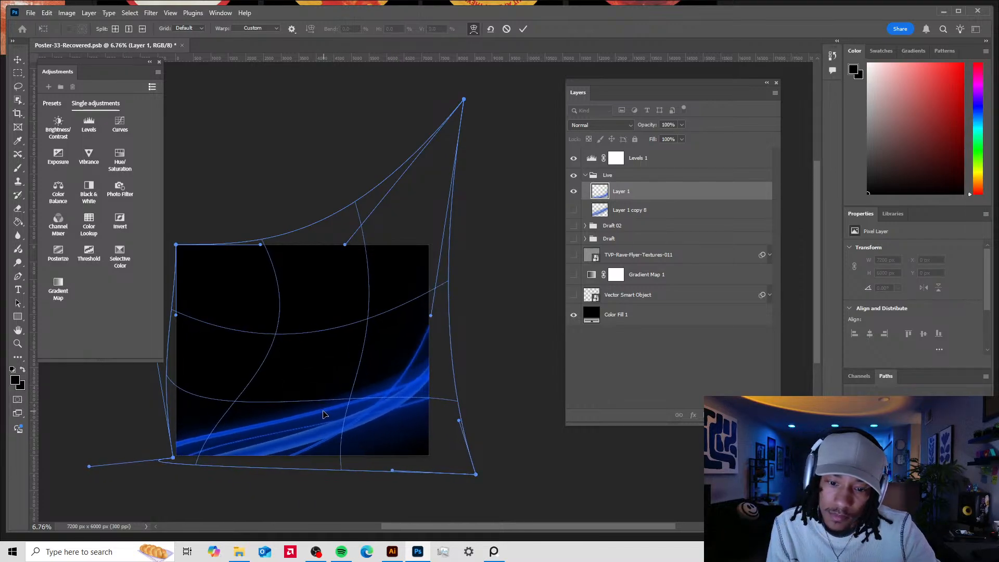
left_click(523, 29)
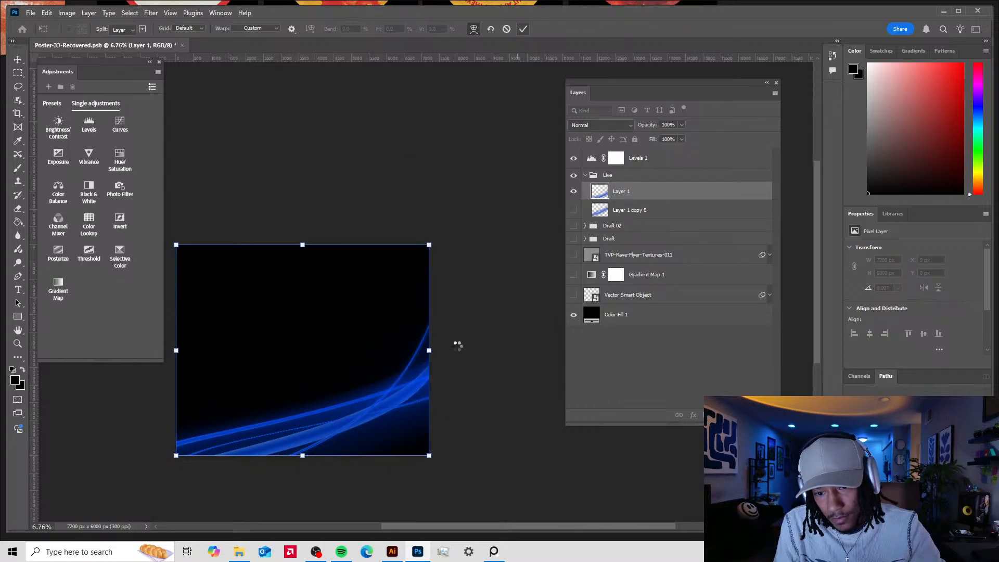
left_click_drag(376, 384, 367, 413)
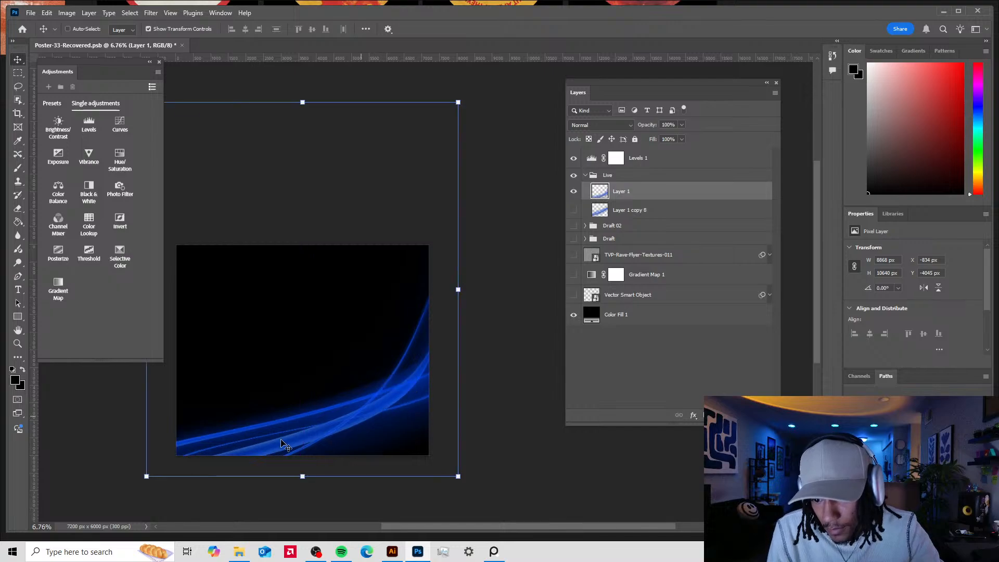
- Examine the warped strands on Layer 1 up close and across the whole canvas for smoothness and edge quality
scroll(248, 446, "up", 9)
scroll(361, 408, "down", 6)
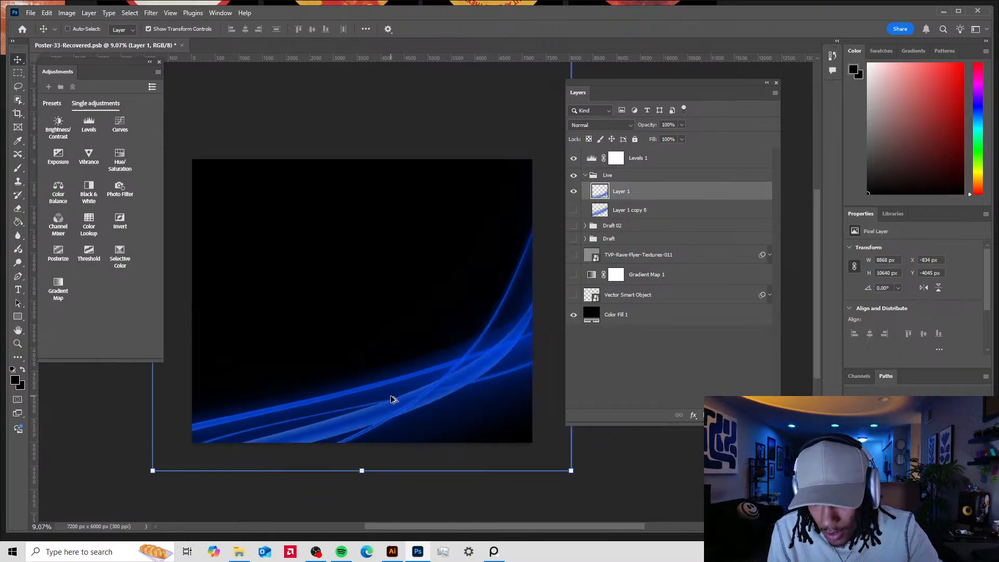
scroll(404, 397, "up", 2)
scroll(383, 416, "down", 4)
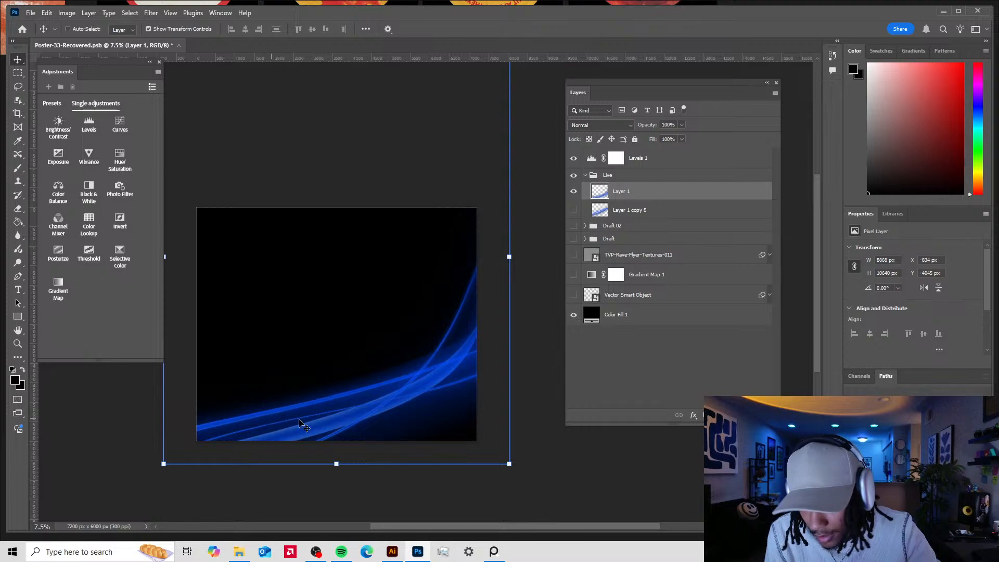
scroll(285, 424, "up", 14)
scroll(274, 396, "down", 7)
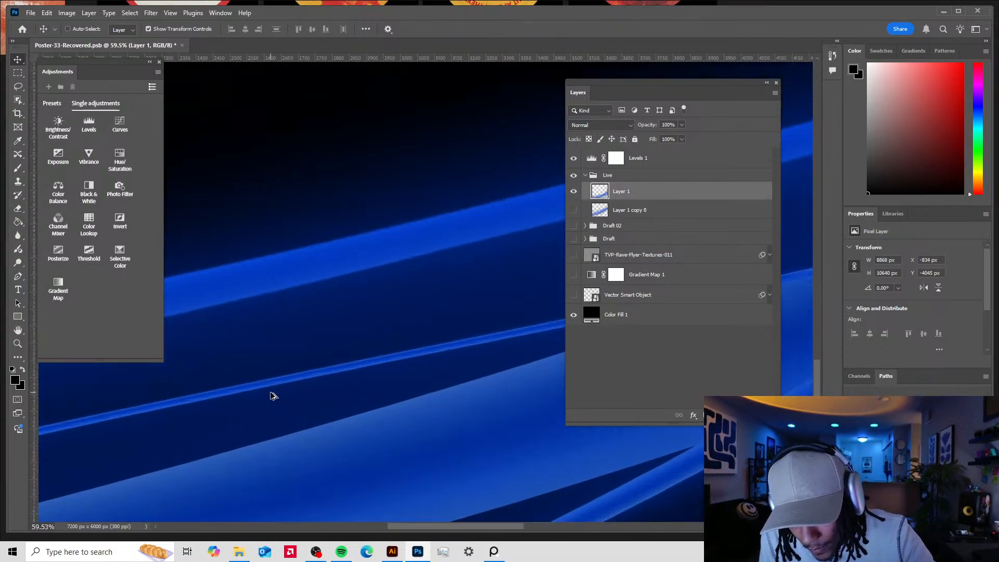
scroll(416, 318, "down", 3)
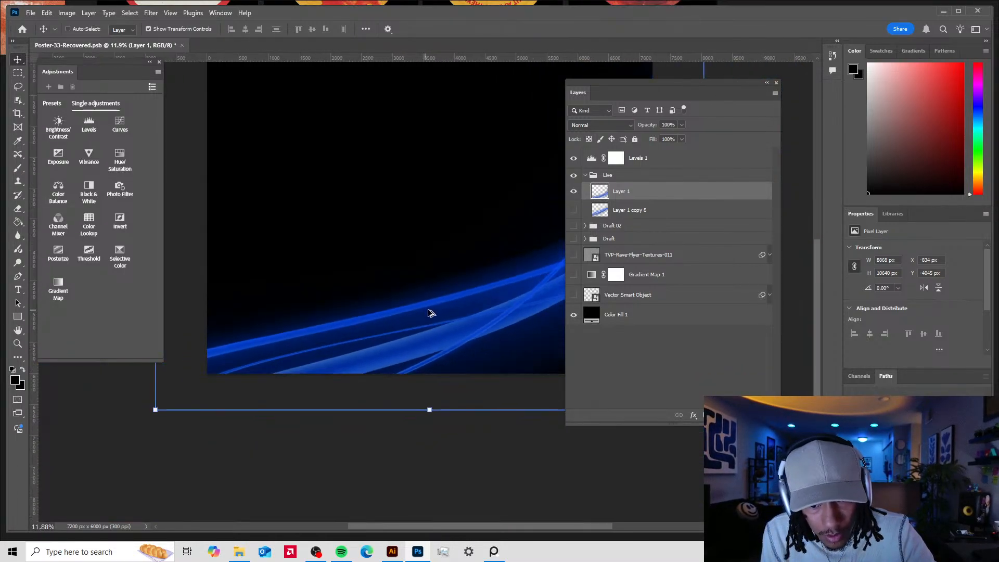
scroll(408, 346, "up", 3)
scroll(479, 359, "down", 8)
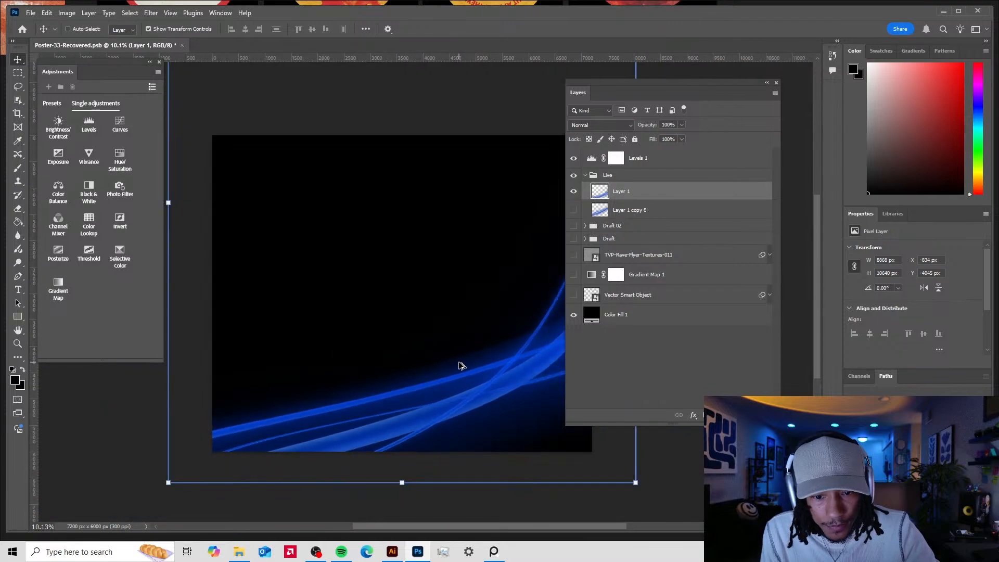
- Duplicate the streak on Layer 1 and offset the copy to X 0 px, Y -4045 px, overlapping the original strands
left_click_drag(495, 382, 481, 385)
mouse_move(538, 331)
left_mouse_down()
mouse_move(476, 384)
mouse_move(536, 345)
left_mouse_up()
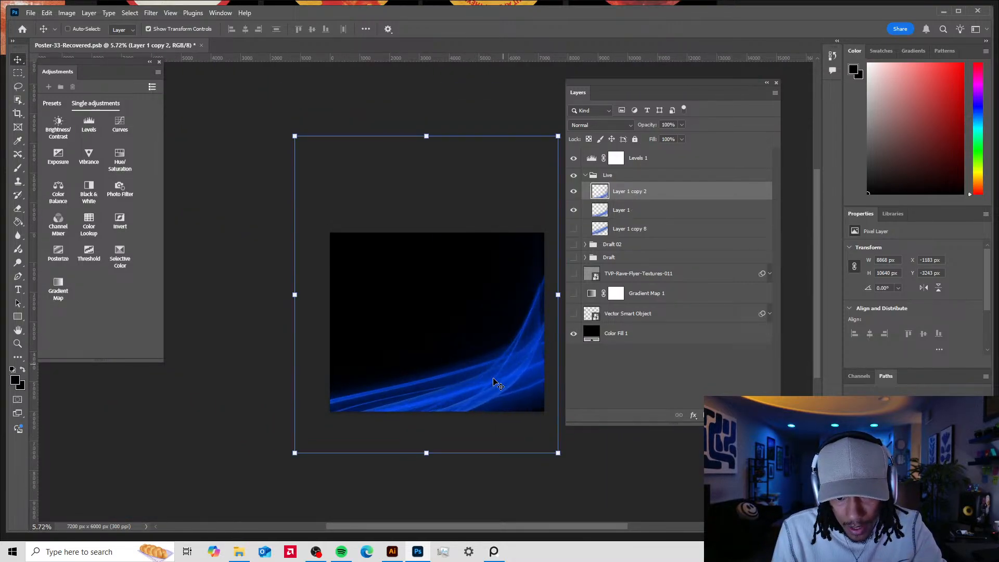
scroll(487, 384, "up", 3)
scroll(473, 387, "down", 3)
mouse_move(470, 380)
left_mouse_down()
mouse_move(499, 328)
mouse_move(466, 326)
mouse_move(457, 390)
mouse_move(471, 381)
left_mouse_up()
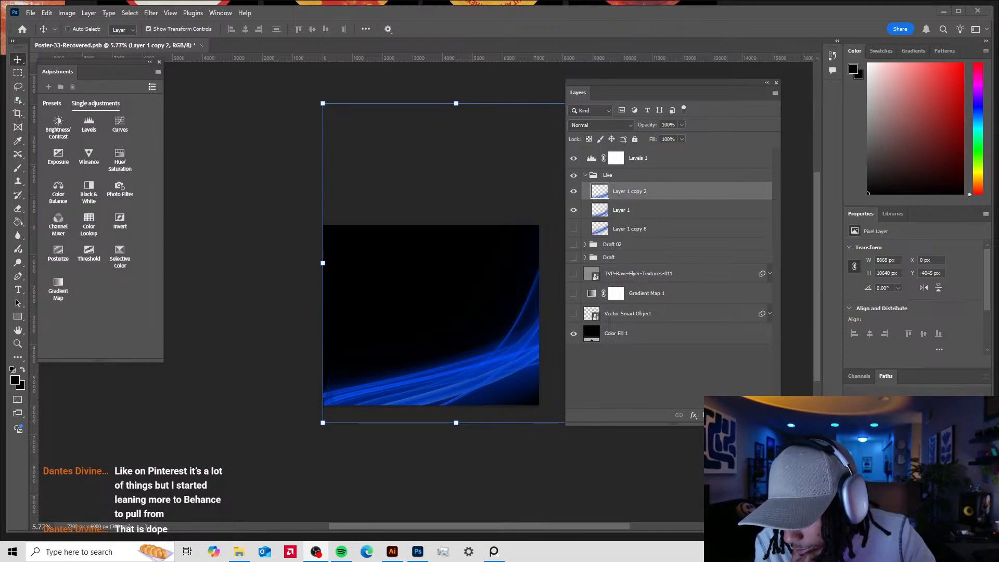
key("XF86AudioLowerVolume")
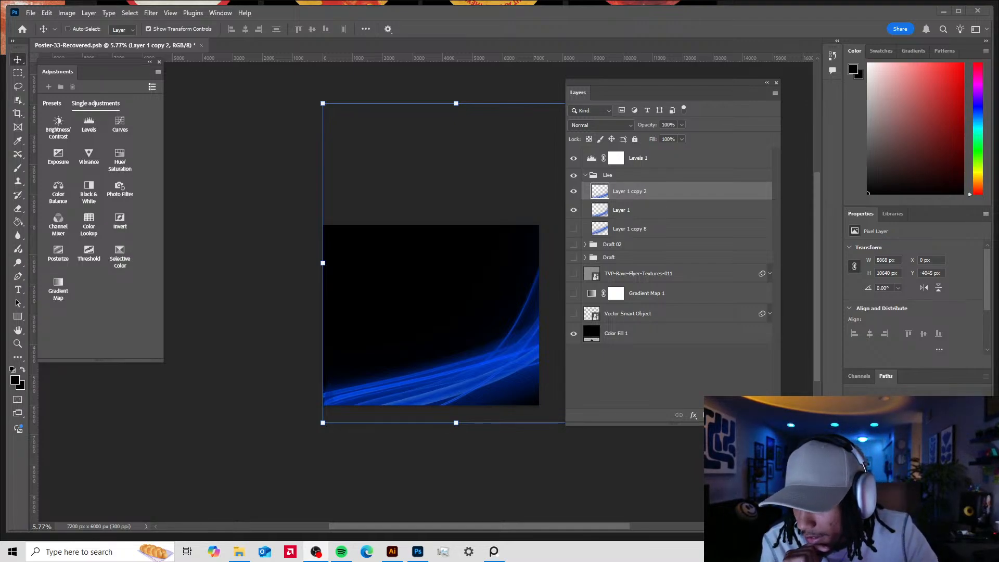
- Delete the duplicate streak Layer 1 copy 2, and show and select Layer 1 copy 8
left_click_drag(501, 345, 475, 335)
key("Delete")
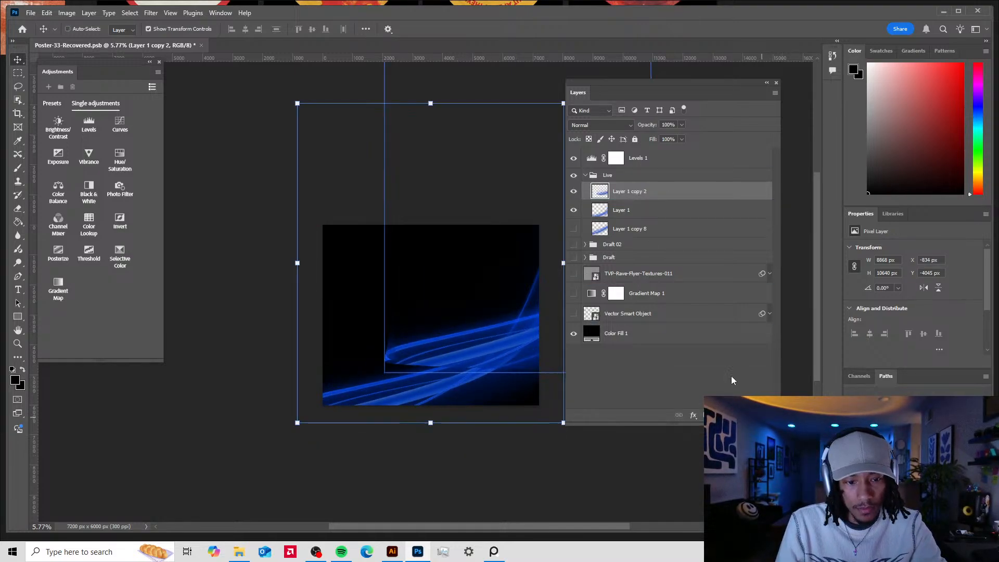
left_click(573, 210)
left_click(642, 211)
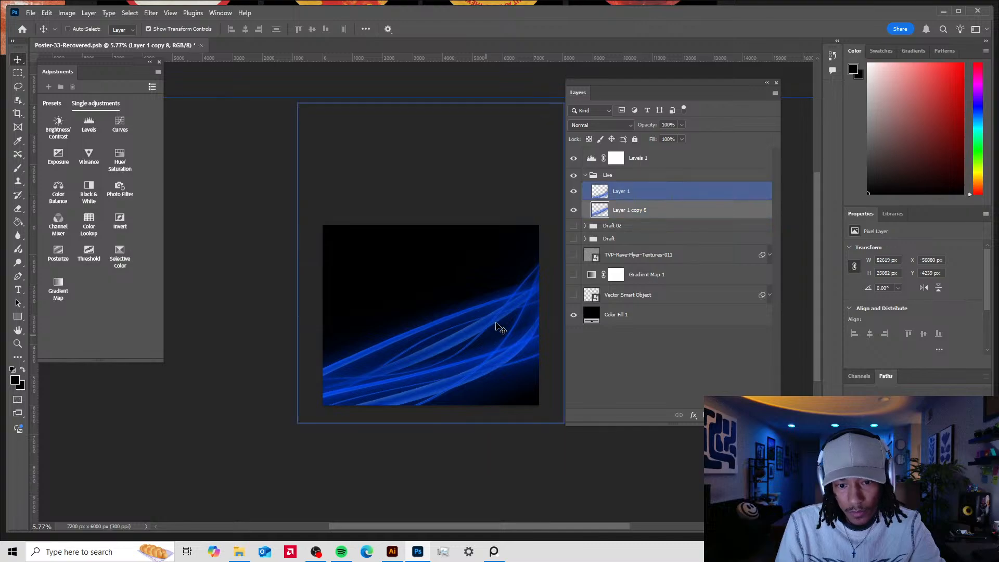
- Place Layer 1 copy 8 at X -62073 px, Y -902 px and set its blend mode to Hard Light
left_click_drag(508, 323, 350, 424)
left_click(635, 189)
left_click(600, 125)
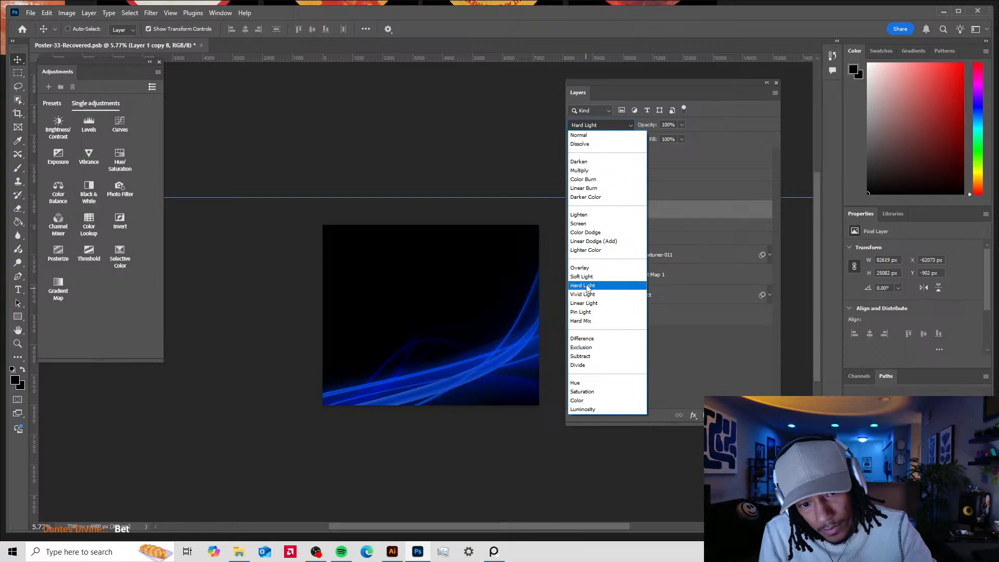
left_click(587, 286)
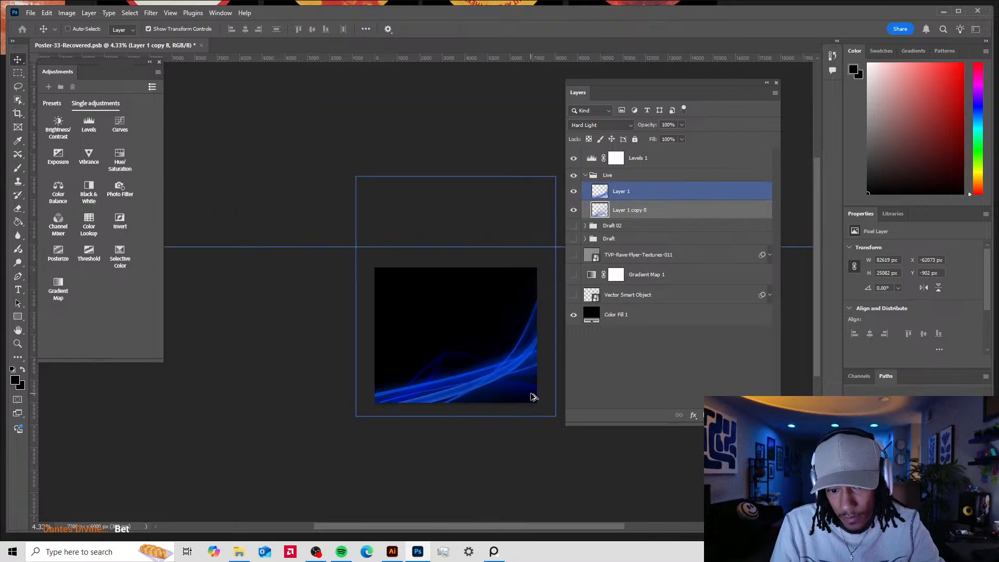
- Move Layer 1 copy 8 to X -62073 px, Y -424 px and place a duplicate at X -57826 px, Y -1926 px
scroll(530, 397, "up", 4)
left_click_drag(477, 317, 409, 357)
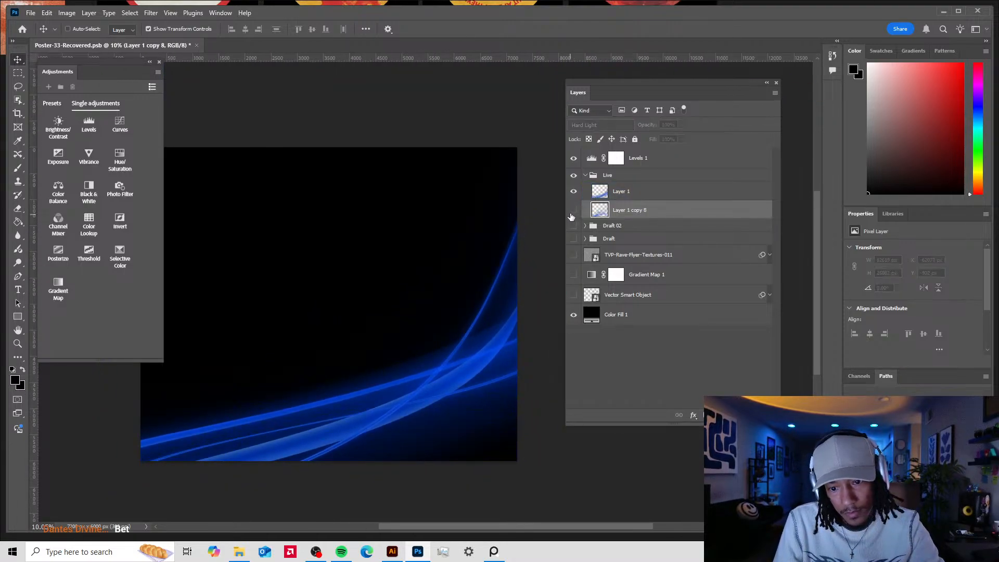
left_click_drag(452, 319, 403, 378)
left_click_drag(392, 442, 559, 346)
left_click_drag(386, 401, 417, 415)
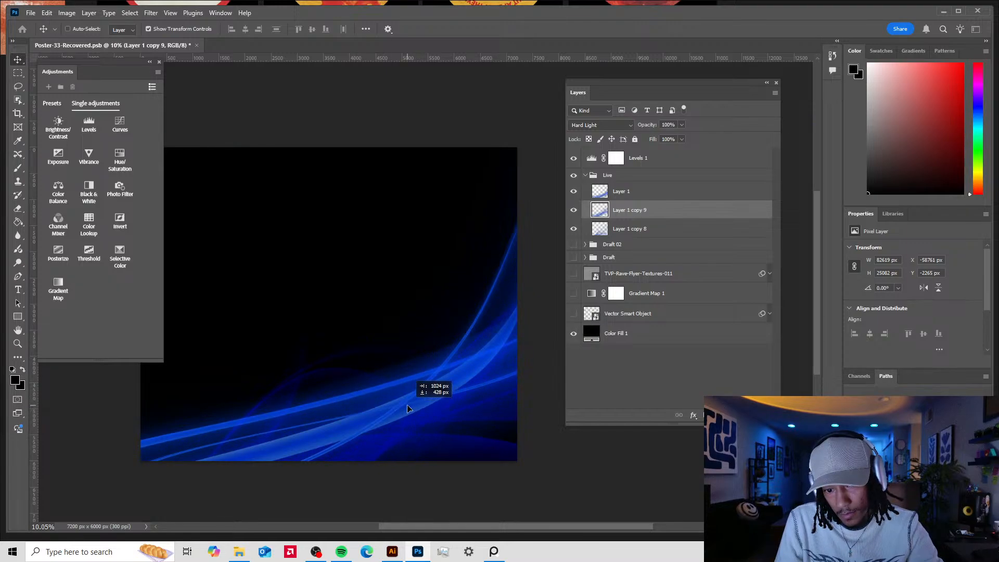
- Compare what Layer 1, Layer 1 copy 9 and Layer 1 copy 8 each contribute by switching their visibility
left_click(573, 191)
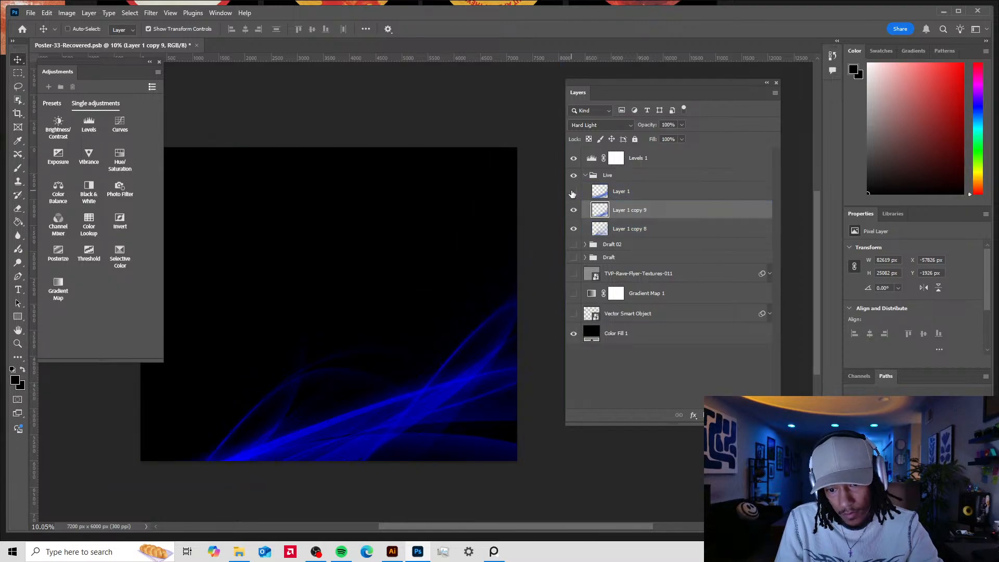
left_click(572, 192)
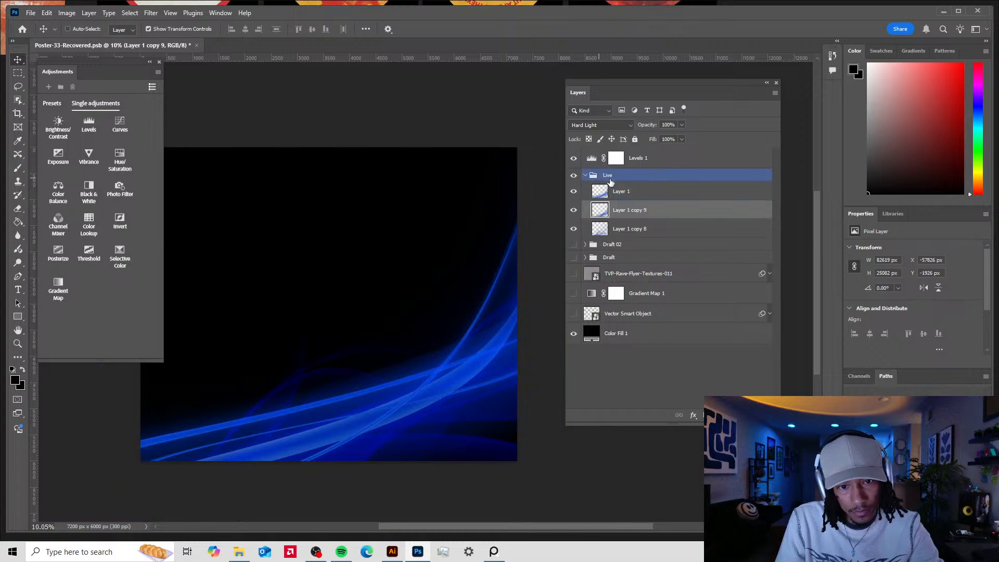
left_click(621, 234)
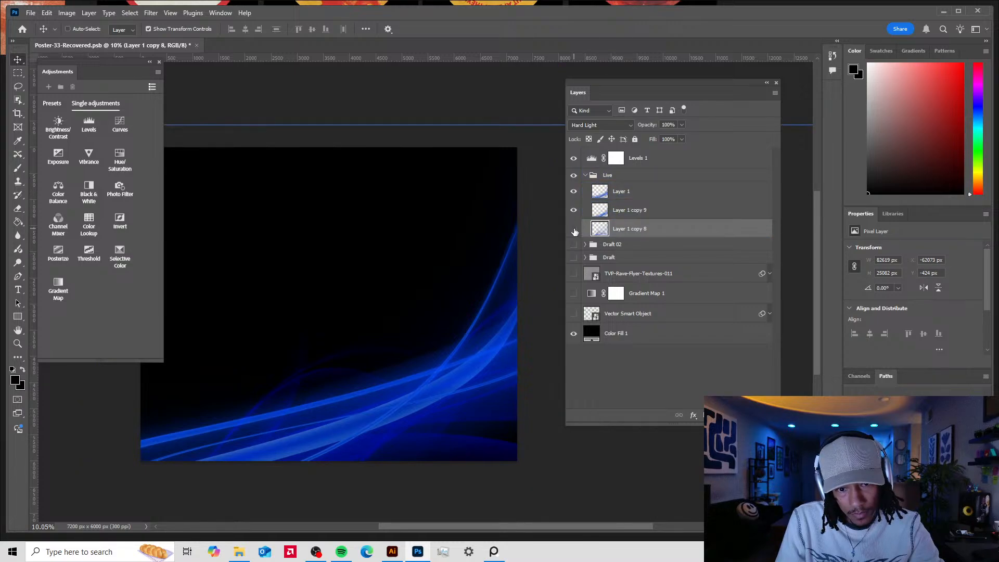
left_click(573, 229)
left_click(573, 230)
left_click(572, 192)
left_click(573, 192)
left_click(575, 212)
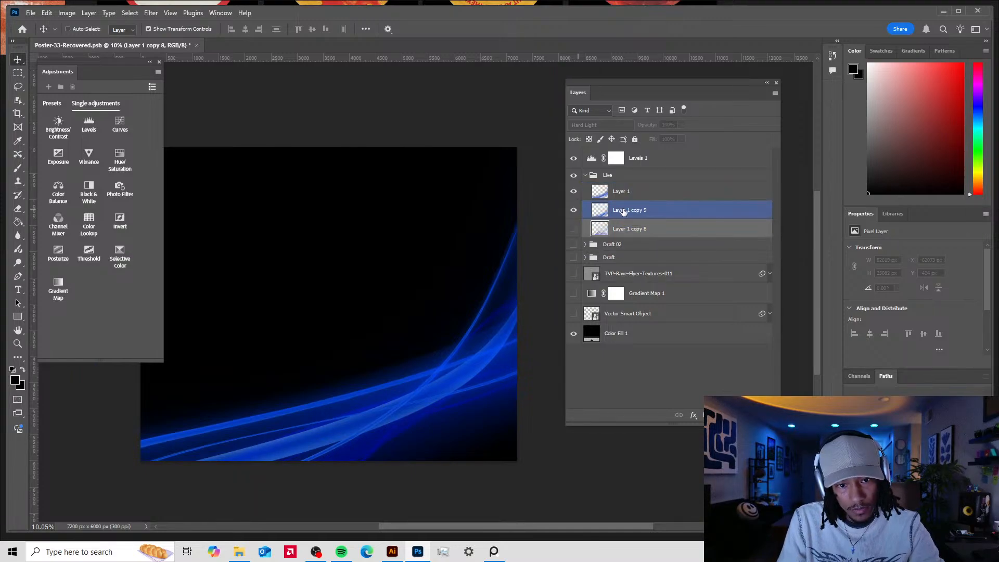
- Hide Layer 1 copy 9, and show the Hard Light Layer 1 copy 8 and stack it above Layer 1
left_click(579, 218)
left_click(576, 229)
left_click(619, 229)
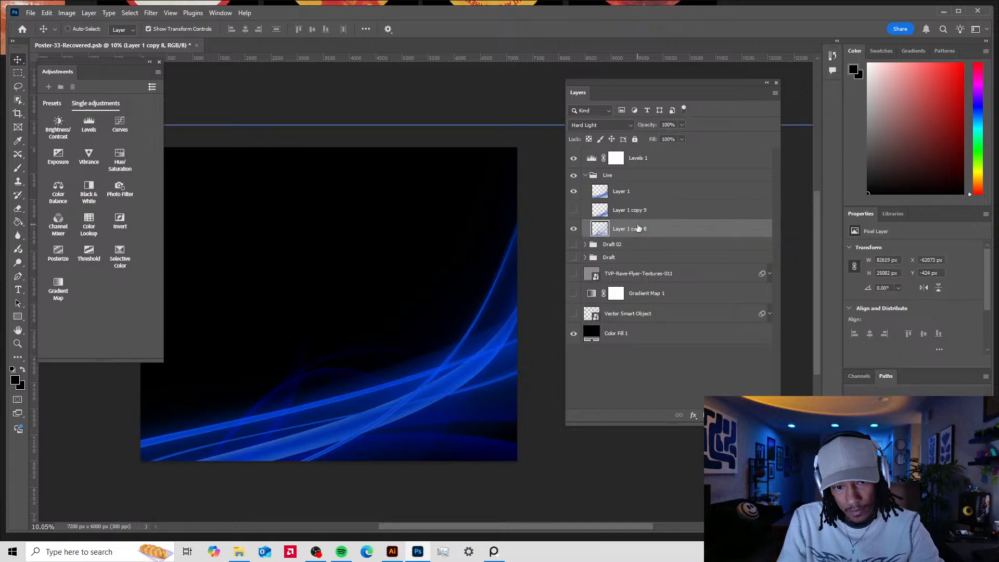
left_click(598, 125)
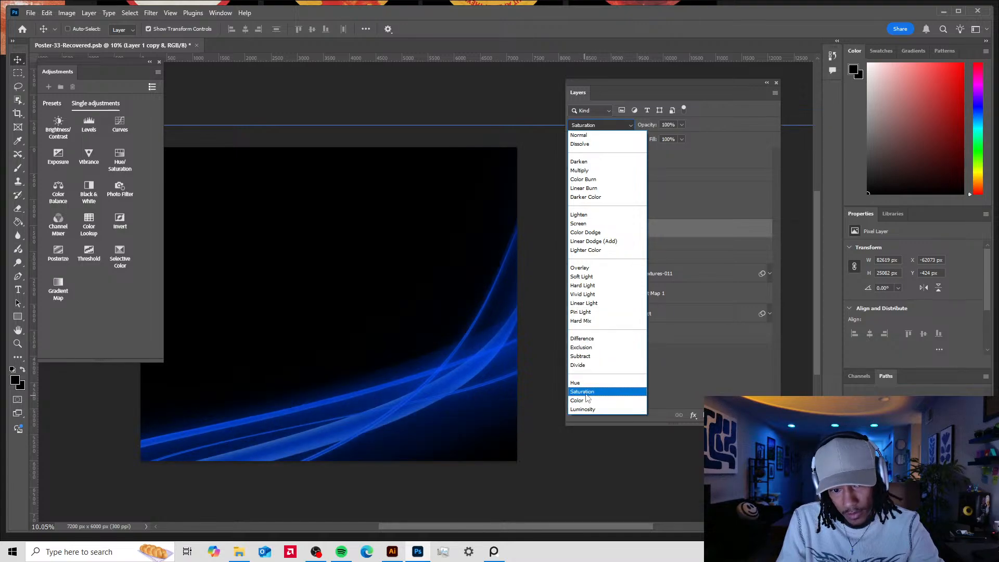
left_click(586, 285)
left_click(632, 192)
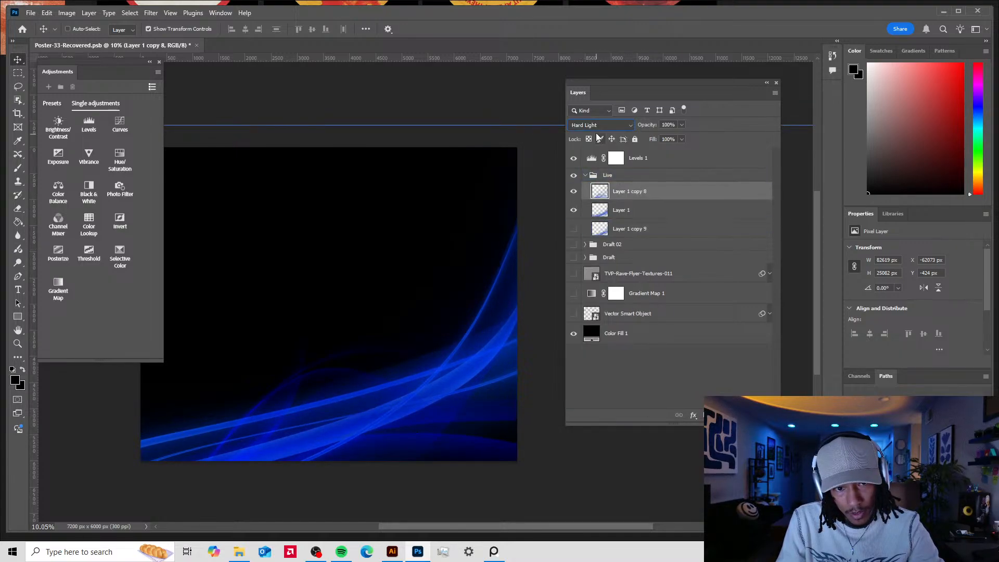
- Set Layer 1 copy 8 to Linear Dodge (Add) and shift it to X -55560 px, Y -3410 px over the lower strands
left_click(601, 125)
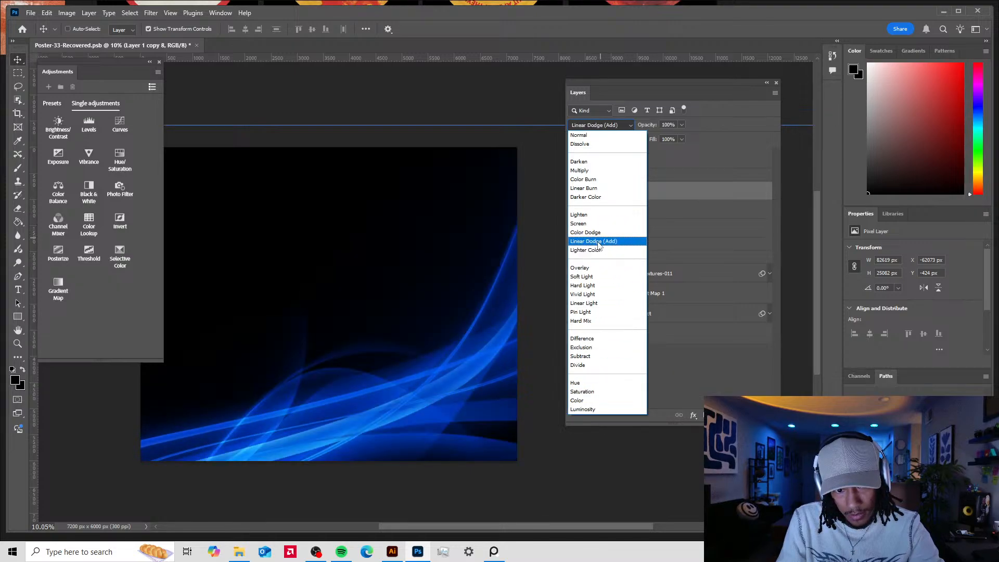
left_click(593, 241)
mouse_move(408, 461)
left_mouse_down()
mouse_move(453, 361)
mouse_move(494, 357)
mouse_move(384, 400)
mouse_move(327, 385)
mouse_move(411, 364)
mouse_move(472, 294)
left_mouse_up()
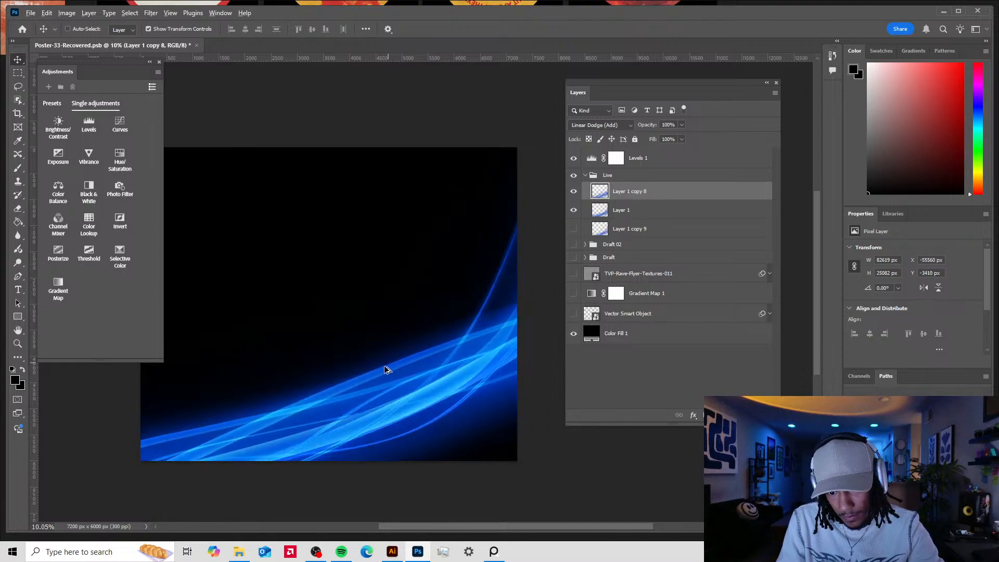
scroll(386, 366, "up", 3)
scroll(398, 358, "down", 11)
scroll(438, 303, "up", 4)
- Try other sections of Layer 1 copy 8 over the canvas, down to X -64779 px, Y -189 px
mouse_move(466, 356)
left_mouse_down()
mouse_move(385, 438)
mouse_move(227, 503)
mouse_move(470, 346)
mouse_move(281, 373)
mouse_move(432, 265)
mouse_move(348, 327)
mouse_move(439, 288)
mouse_move(408, 410)
mouse_move(551, 317)
left_mouse_up()
left_click_drag(241, 372, 496, 287)
scroll(385, 349, "up", 4)
scroll(333, 325, "down", 6)
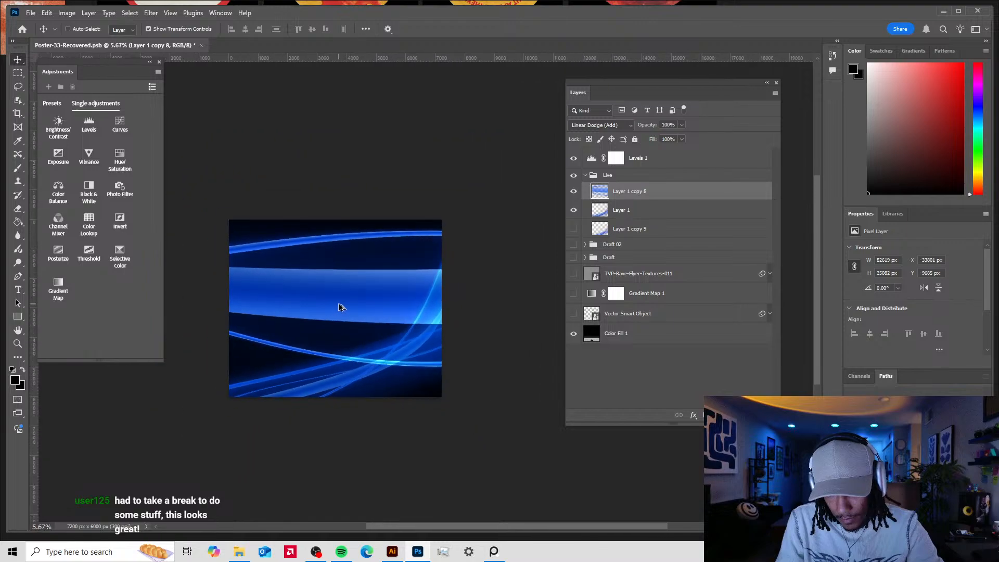
scroll(339, 307, "down", 2)
left_click_drag(310, 321, 438, 316)
left_click_drag(310, 309, 442, 312)
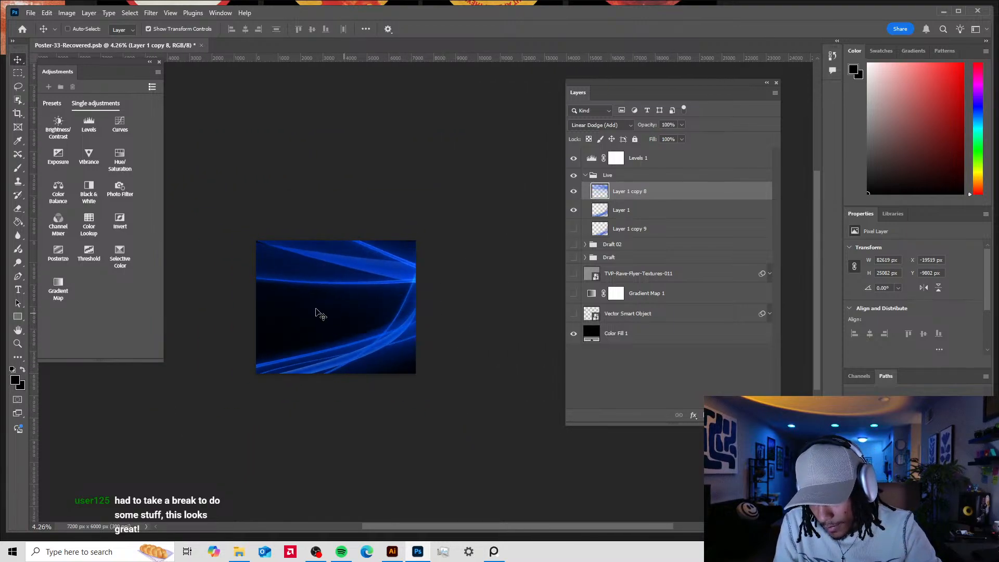
mouse_move(330, 309)
left_mouse_down()
mouse_move(406, 318)
mouse_move(384, 390)
mouse_move(277, 332)
mouse_move(484, 357)
mouse_move(250, 302)
mouse_move(227, 319)
mouse_move(298, 322)
mouse_move(327, 350)
mouse_move(257, 343)
mouse_move(371, 347)
mouse_move(332, 402)
mouse_move(349, 365)
mouse_move(301, 401)
mouse_move(258, 408)
mouse_move(305, 401)
mouse_move(232, 413)
mouse_move(424, 312)
mouse_move(367, 311)
mouse_move(263, 345)
mouse_move(442, 312)
mouse_move(437, 327)
mouse_move(458, 316)
mouse_move(446, 326)
mouse_move(451, 310)
mouse_move(339, 351)
left_mouse_up()
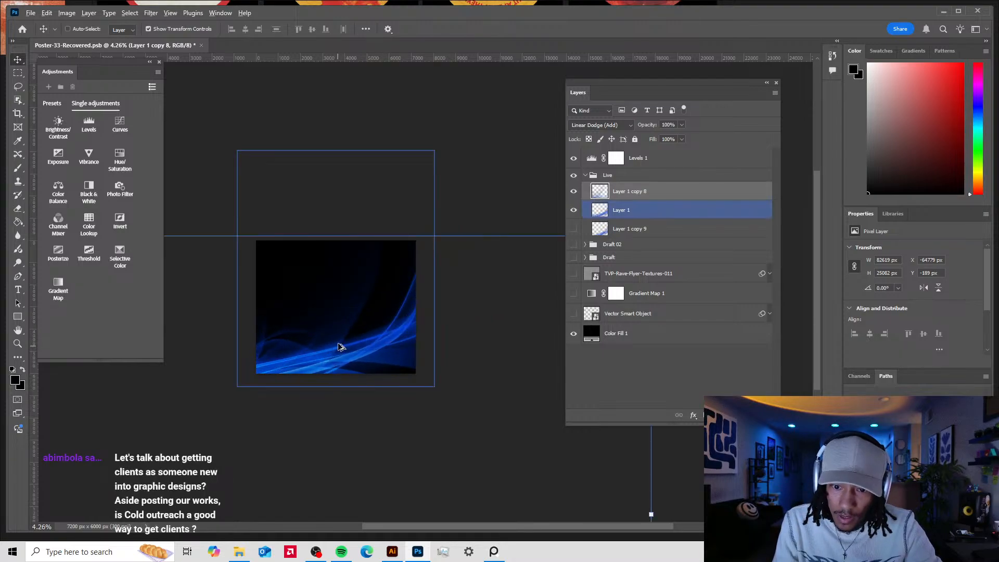
- Switch to the reference board and examine the Windows Vista wallpapers' light strands up close, then return to Photoshop
scroll(351, 353, "up", 5)
left_click(487, 552)
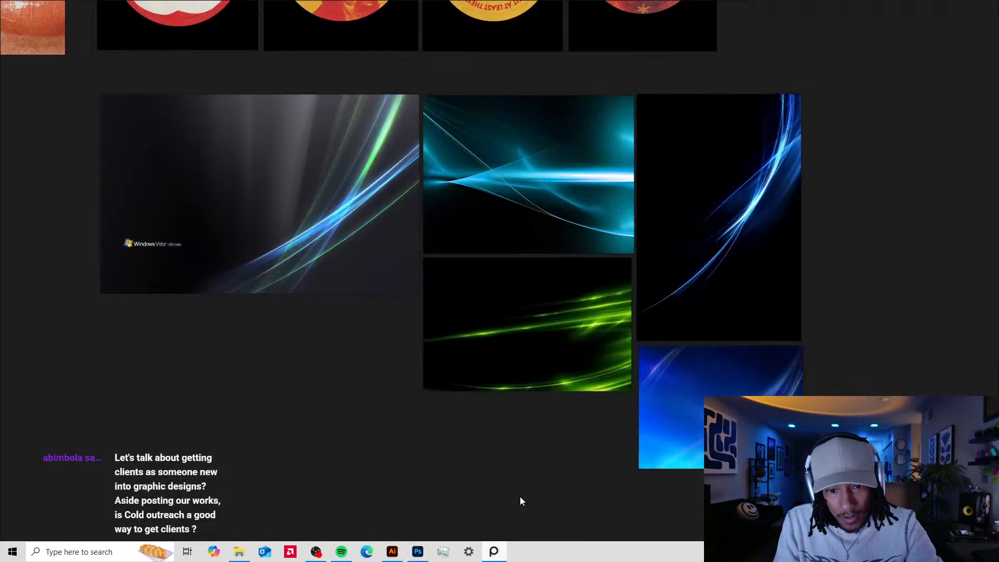
scroll(561, 177, "up", 5)
left_click_drag(675, 199, 746, 129)
left_click_drag(420, 180, 479, 260)
scroll(404, 253, "up", 2)
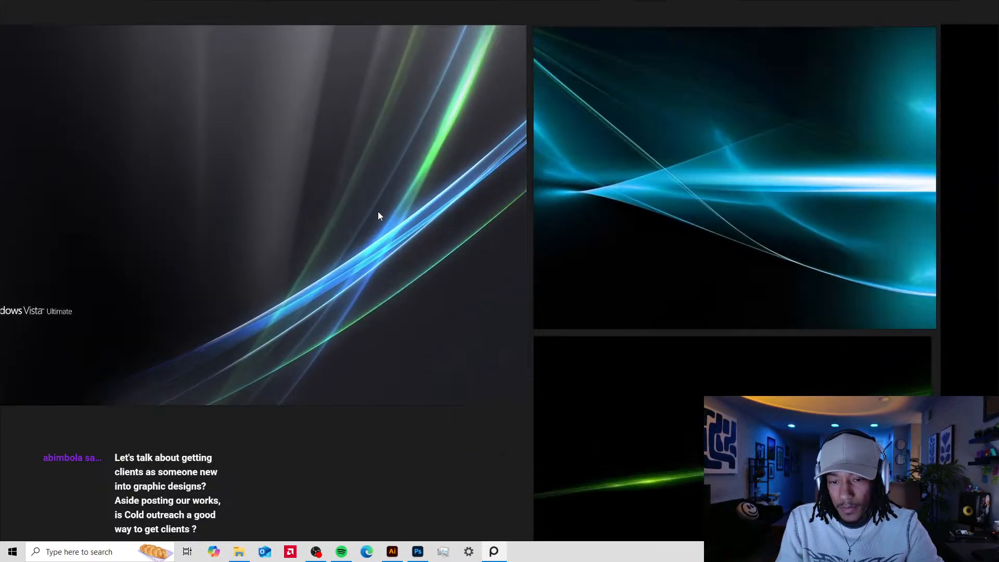
left_click(418, 554)
- Hide Layer 1 copy 8, and duplicate Layer 1 in place with the copy's blend mode set to Linear Dodge (Add)
left_click_drag(377, 352, 406, 281)
left_click(573, 193)
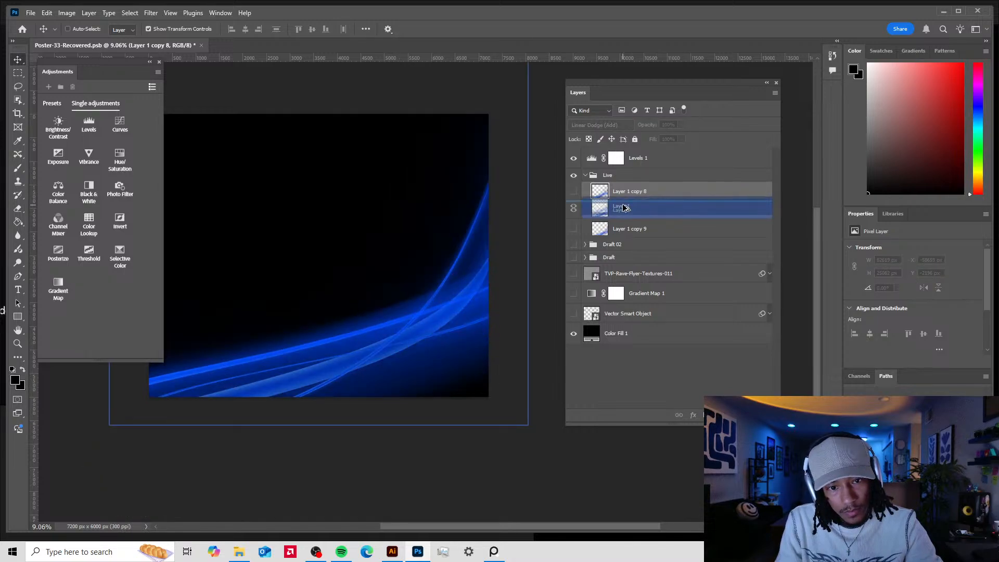
left_click_drag(627, 209, 623, 205, "alt")
left_click(599, 125)
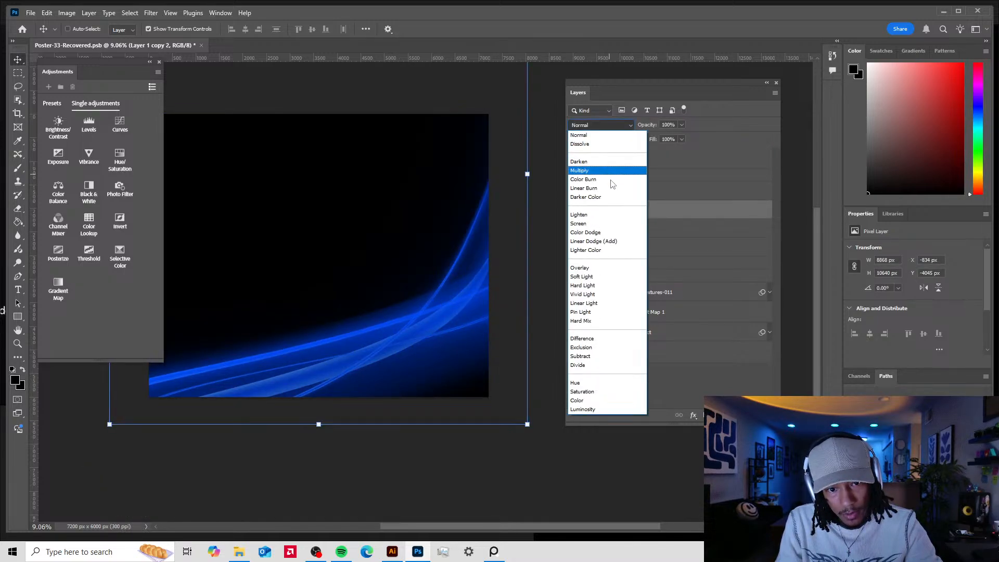
left_click(616, 246)
left_click(573, 210)
left_click(573, 210)
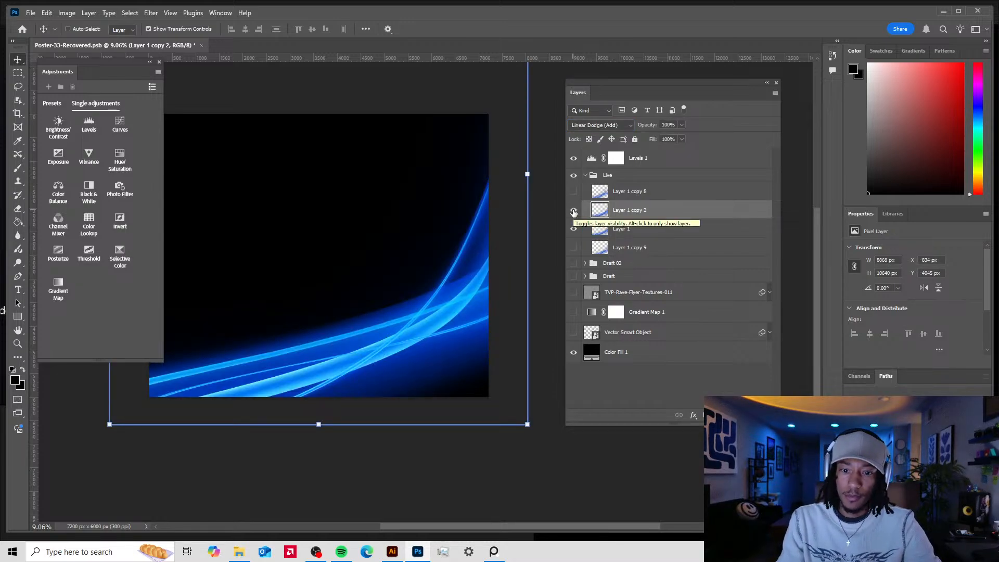
left_click(573, 210)
left_click(573, 211)
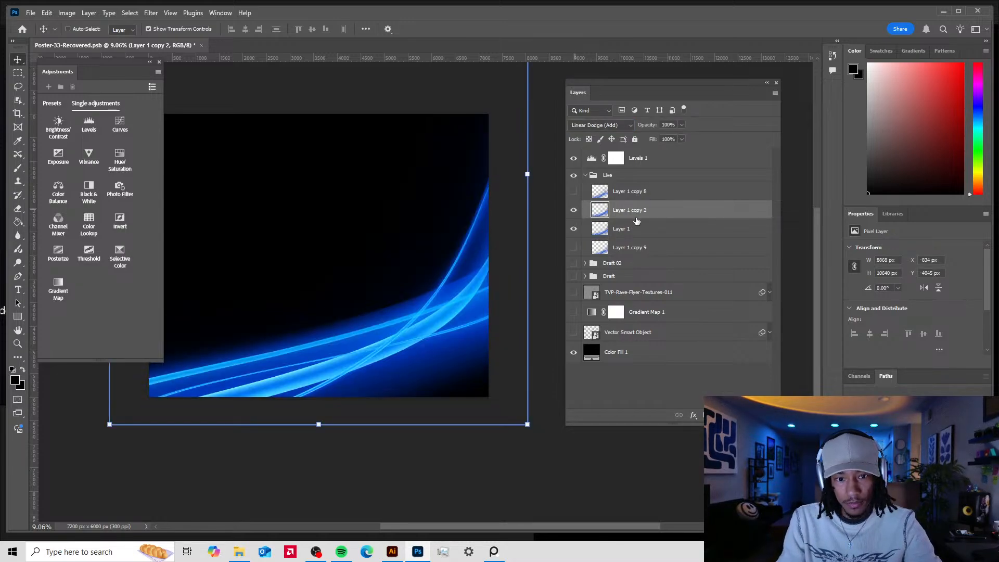
- Split the Live group's Blend If current-layer shadow slider to about 0/123 and set the group's opacity to 99%
left_click(627, 177)
left_click(692, 416)
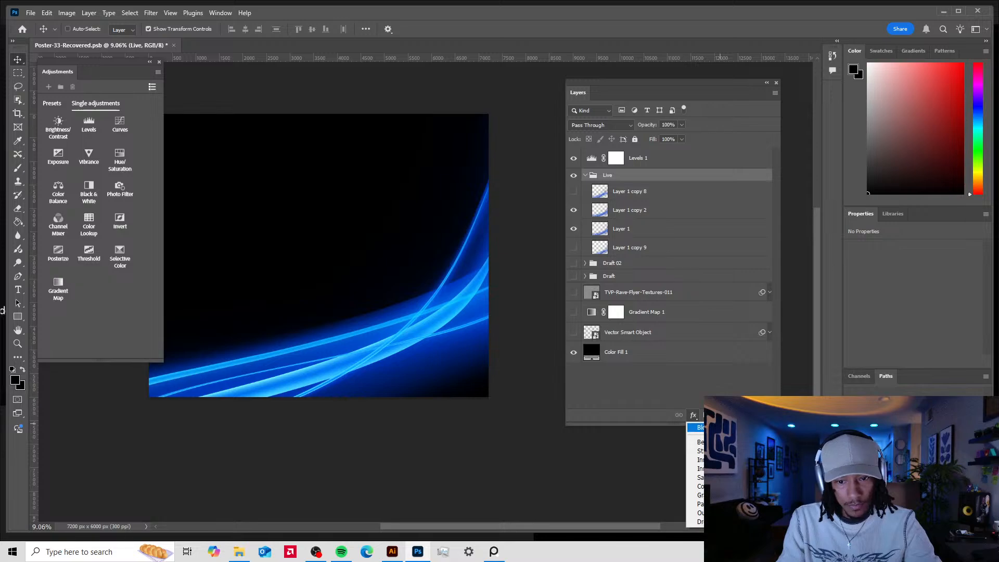
left_click(699, 427)
left_click_drag(772, 241, 860, 243)
left_click_drag(699, 237, 757, 239)
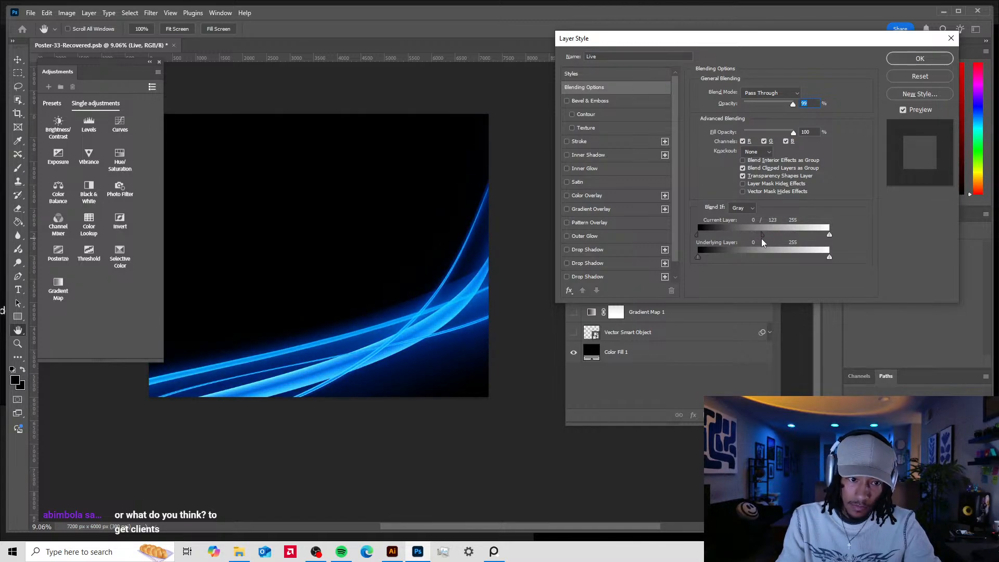
left_click(918, 58)
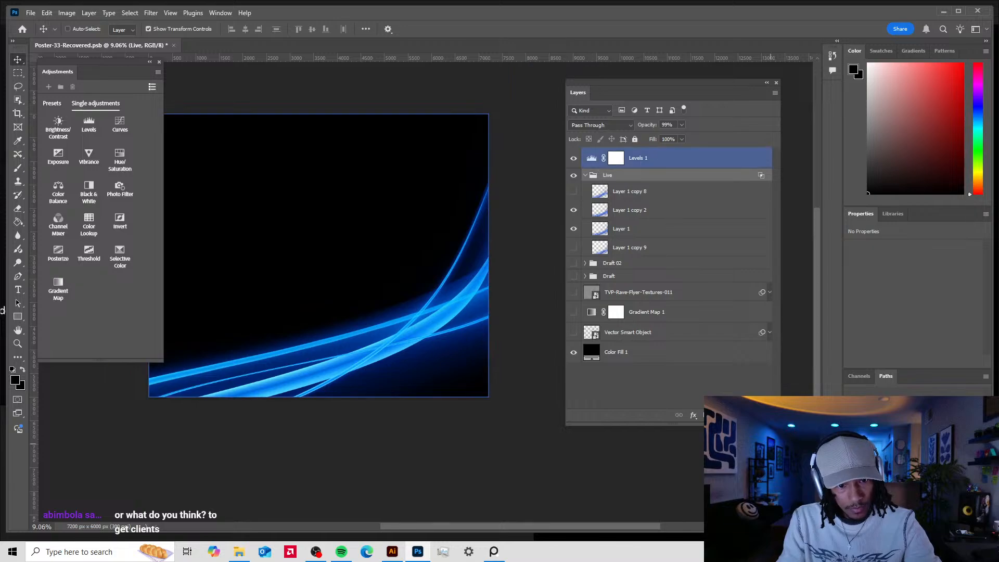
left_click(573, 159)
left_click(573, 159)
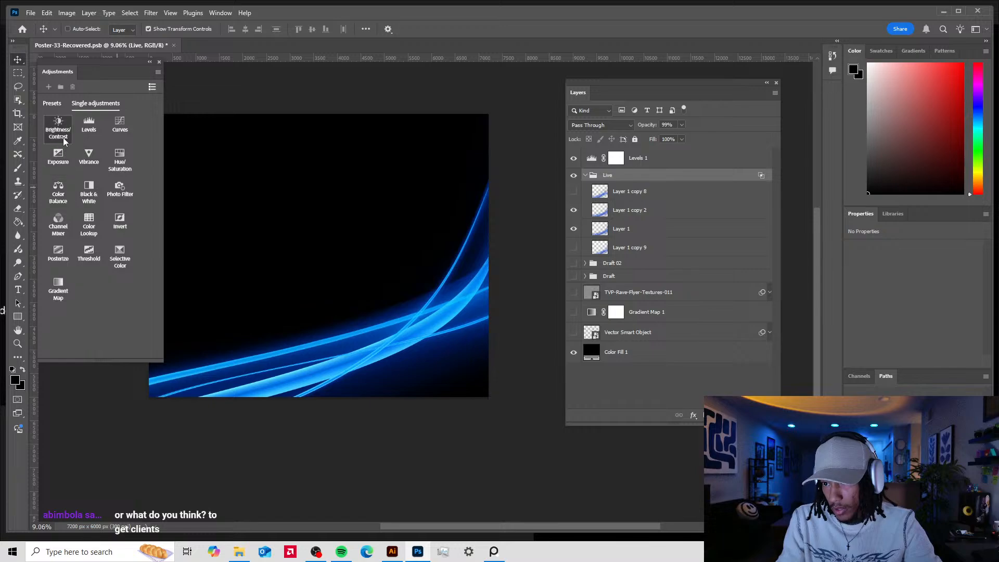
- Add a Gradient Map adjustment layer and stack it above Levels 1
left_click(58, 287)
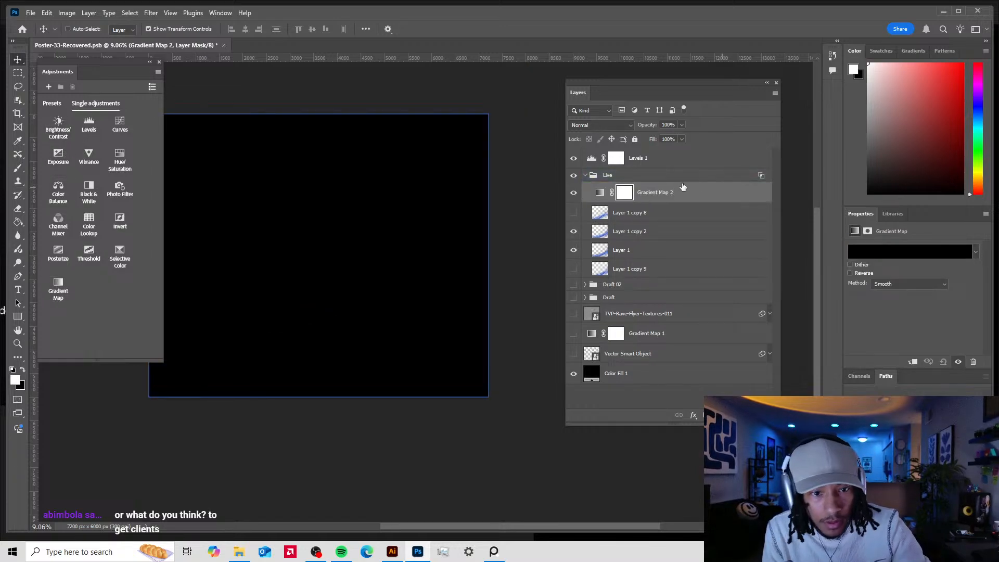
left_click(879, 250)
left_click(835, 75)
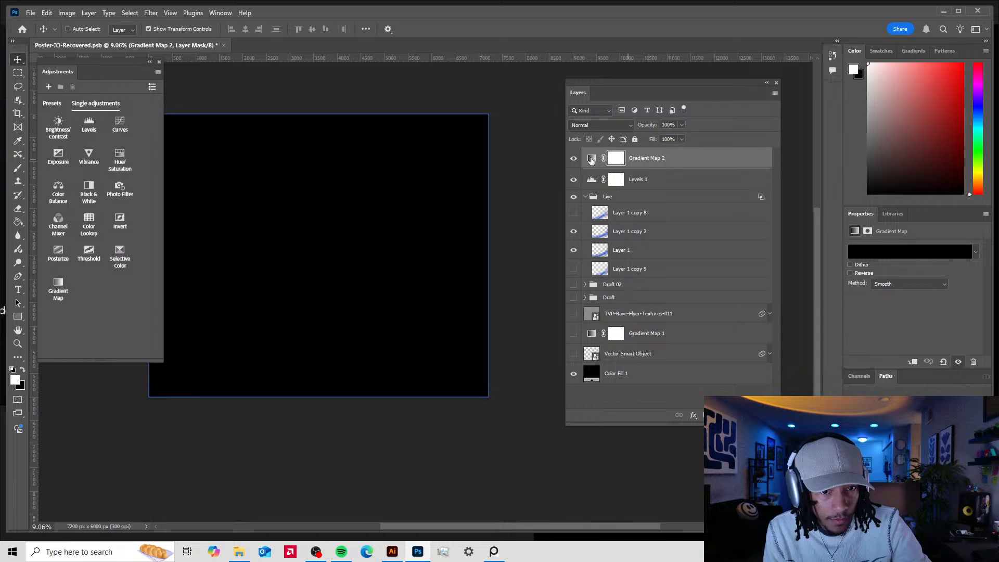
- Set the starting color stop of the Gradient Map 2 gradient to white
left_click(866, 252)
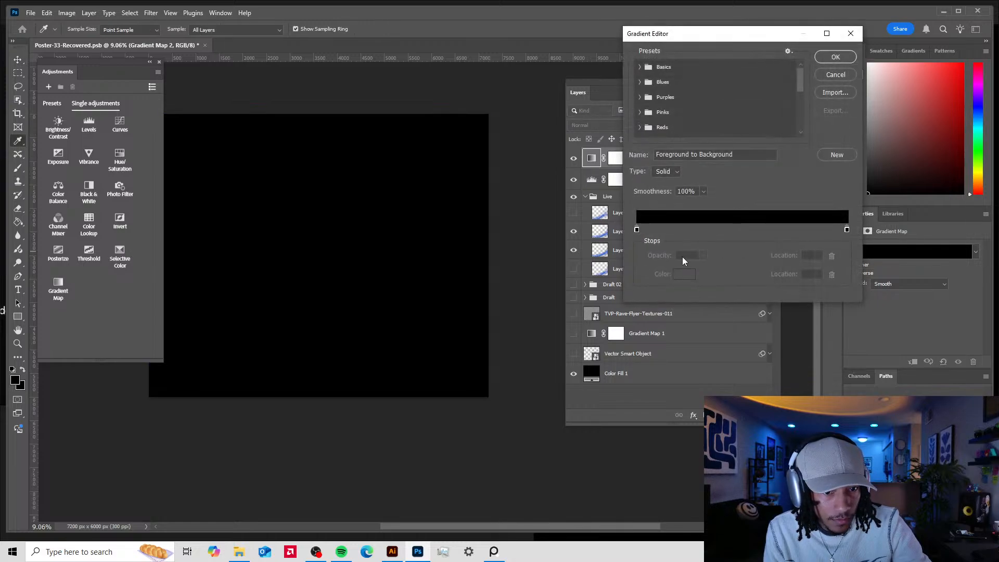
double_click(638, 230)
left_click(637, 230)
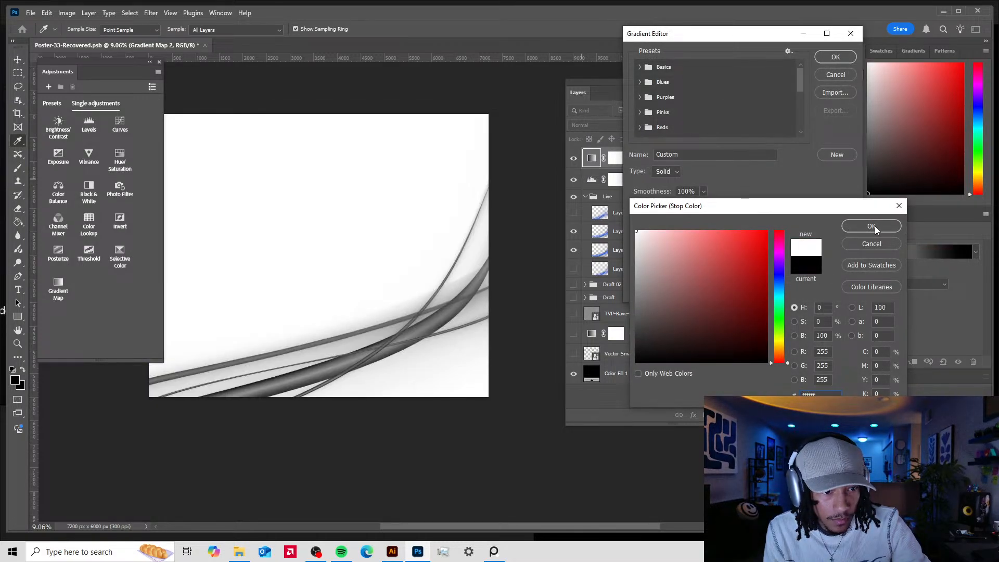
left_click(871, 227)
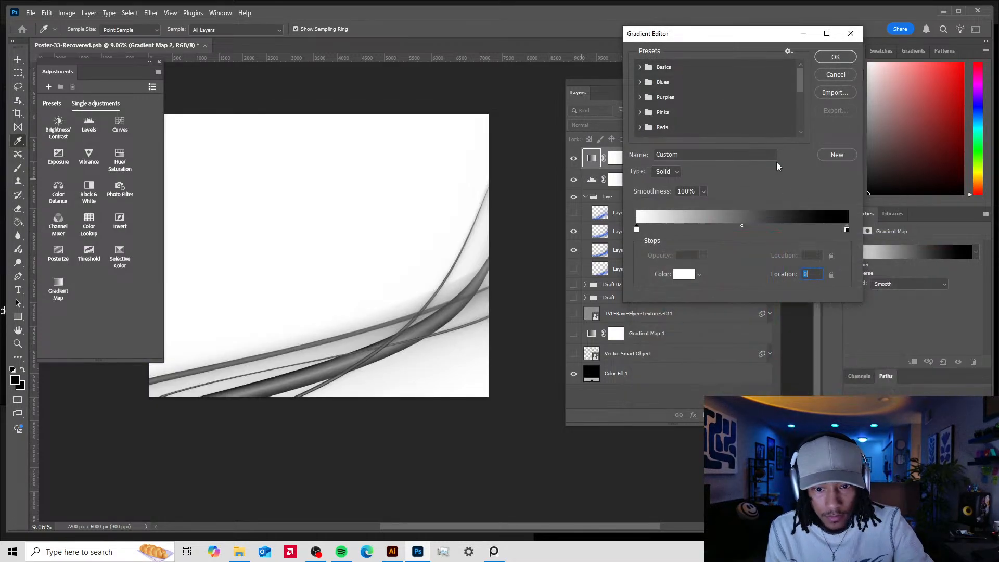
- Set the ending color stop of the Gradient Map 2 gradient to a bright blue, about H 219, S 96, B 99
double_click(846, 229)
left_click(780, 287)
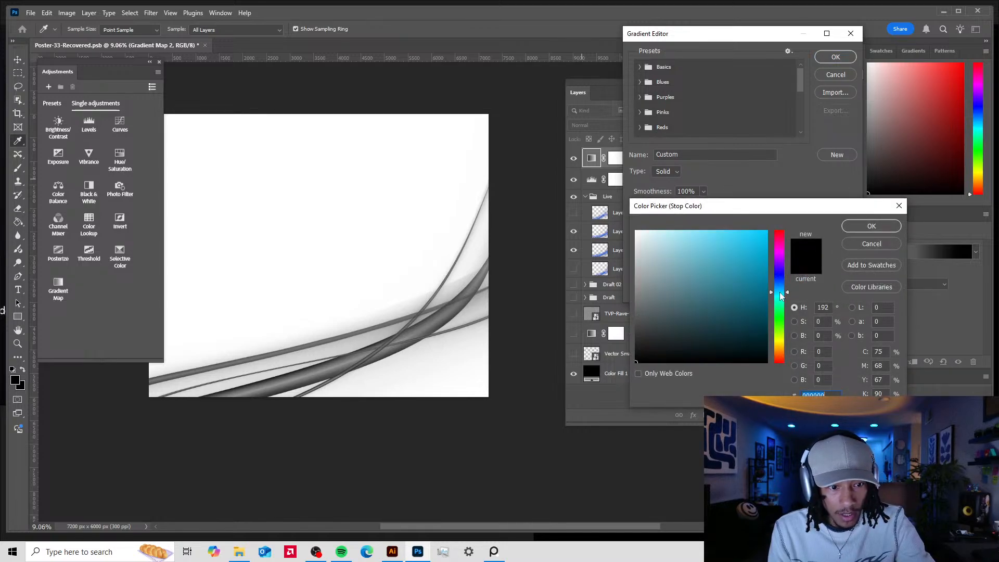
left_click_drag(780, 285, 779, 290)
left_click(760, 237)
left_click_drag(770, 293, 780, 286)
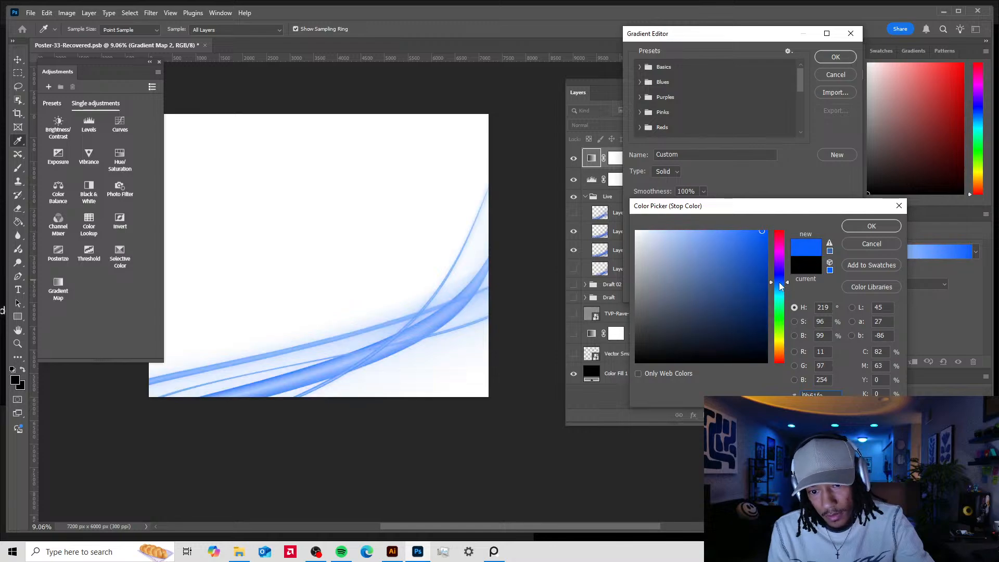
left_click(871, 226)
left_click(835, 56)
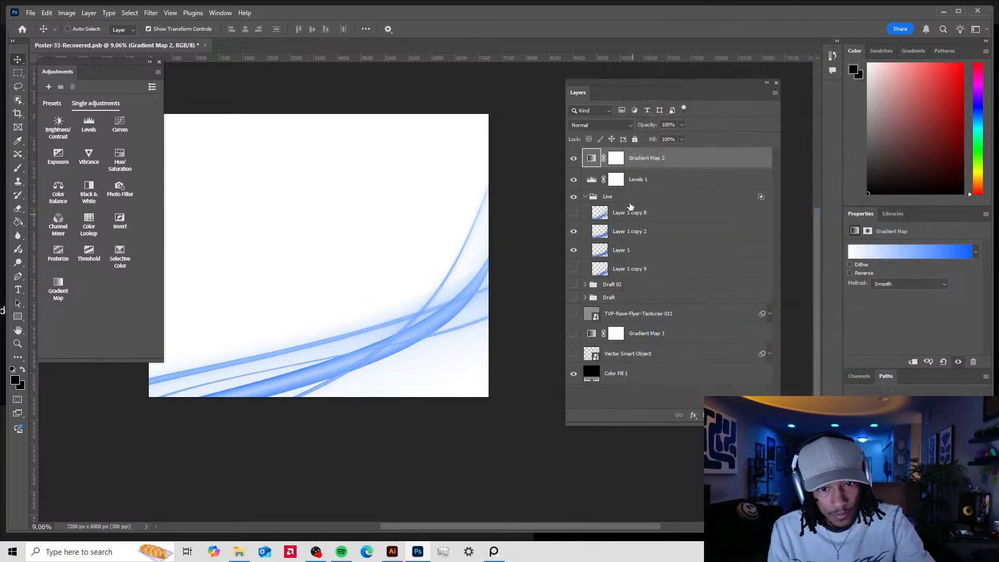
left_click(850, 273)
left_click(850, 273)
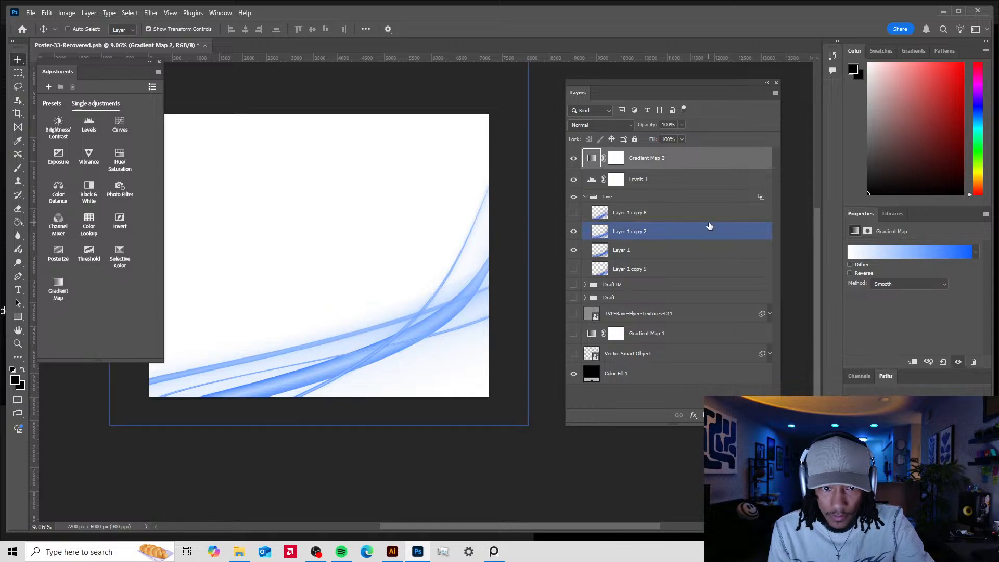
- Try to move Layer 1 and Layer 1 copy 2 together up and to the right on the canvas
left_click(632, 249)
left_click(634, 232, "shift")
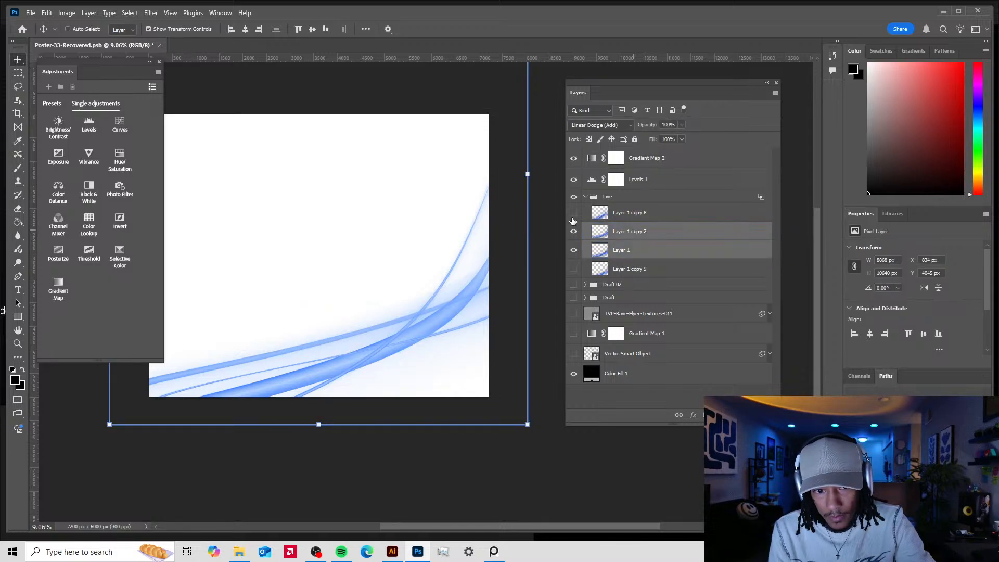
left_click(573, 214)
left_click(573, 214)
mouse_move(398, 340)
left_mouse_down()
mouse_move(425, 302)
mouse_move(444, 334)
mouse_move(456, 316)
left_mouse_up()
key("ctrl+z")
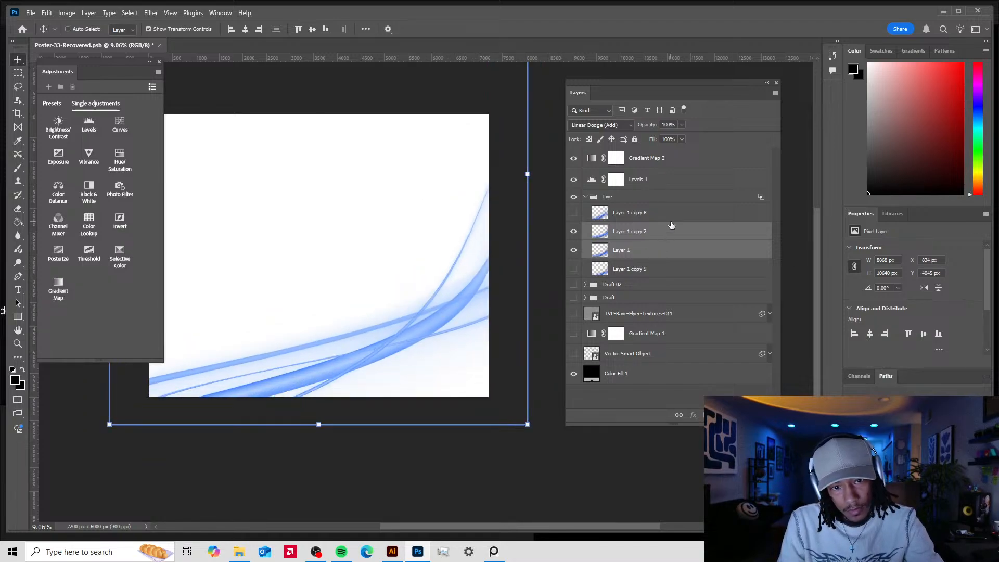
- Merge Layer 1 and Layer 1 copy 2 of the Live group into one layer
left_click(616, 216)
left_click(574, 232)
left_click(573, 232)
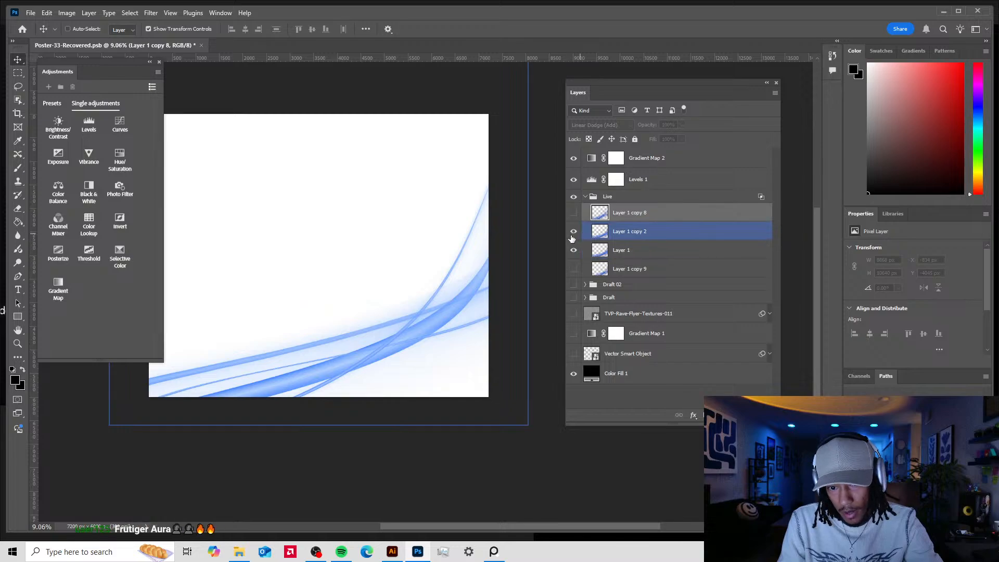
left_click(573, 231)
left_click(632, 250)
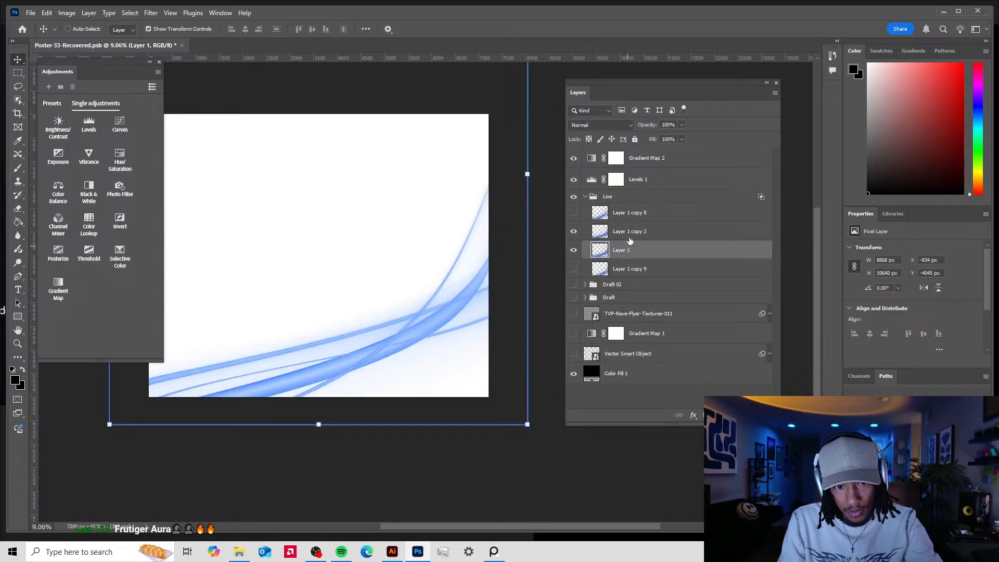
left_click(682, 235, "shift")
right_click(670, 233)
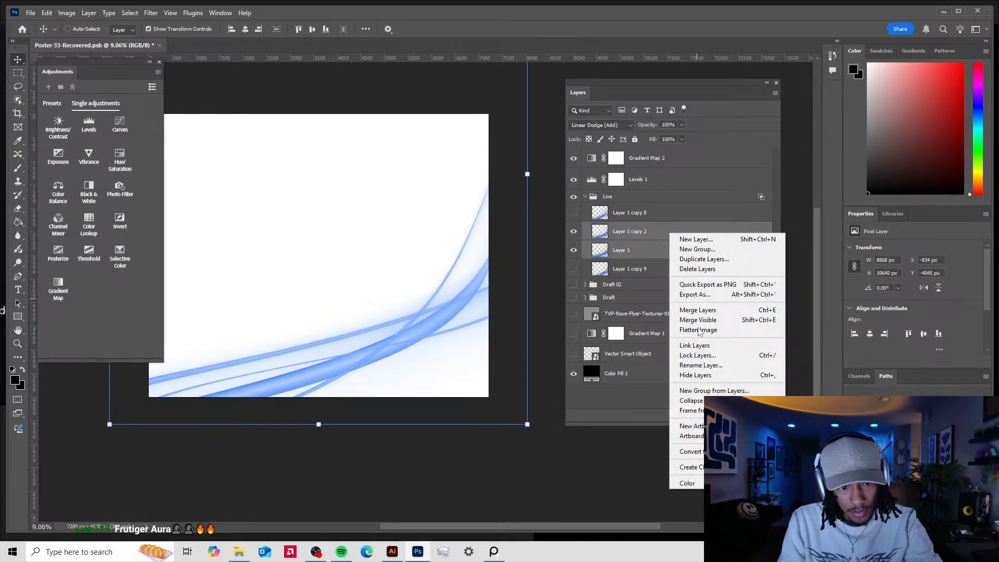
left_click(698, 311)
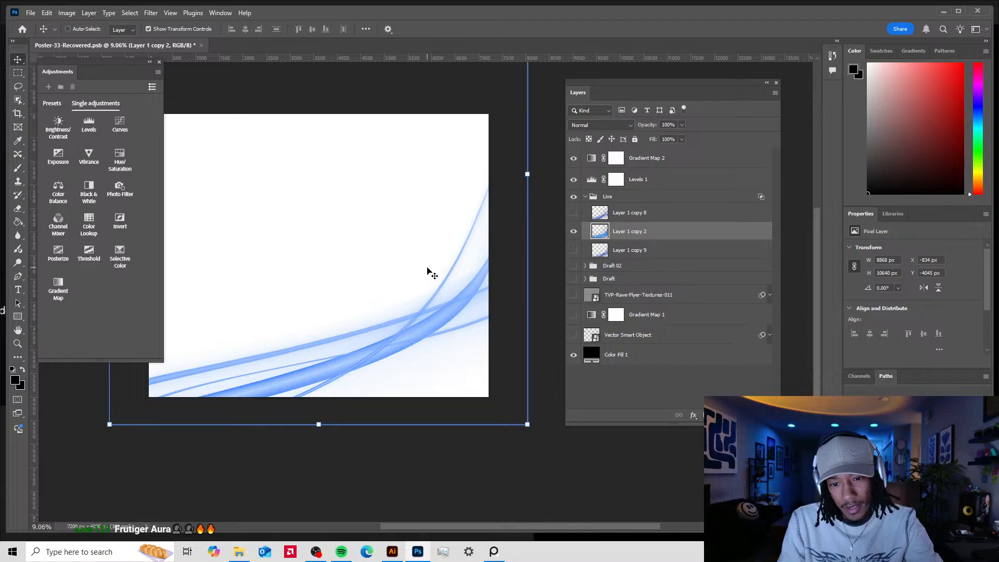
- Show Layer 1 copy 8 and move it to about X -60094 px, Y -7865 px
left_click(574, 212)
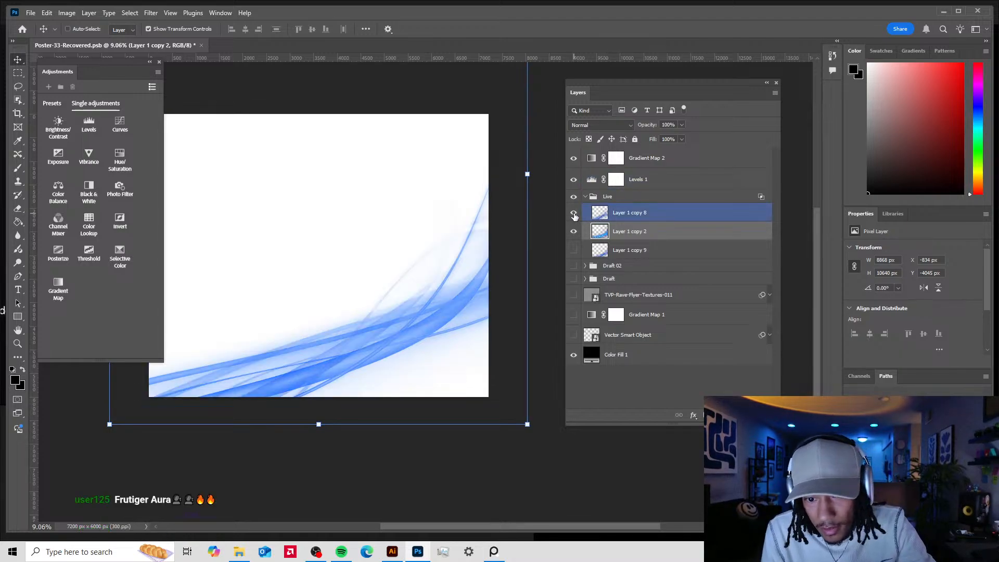
left_click(633, 213)
mouse_move(380, 323)
left_mouse_down()
mouse_move(473, 212)
mouse_move(424, 345)
mouse_move(316, 415)
mouse_move(381, 383)
mouse_move(379, 343)
mouse_move(357, 353)
mouse_move(440, 252)
mouse_move(408, 358)
mouse_move(395, 280)
mouse_move(363, 310)
mouse_move(386, 232)
mouse_move(341, 266)
mouse_move(423, 292)
mouse_move(370, 290)
mouse_move(299, 335)
mouse_move(330, 268)
mouse_move(325, 294)
mouse_move(345, 326)
mouse_move(353, 317)
left_mouse_up()
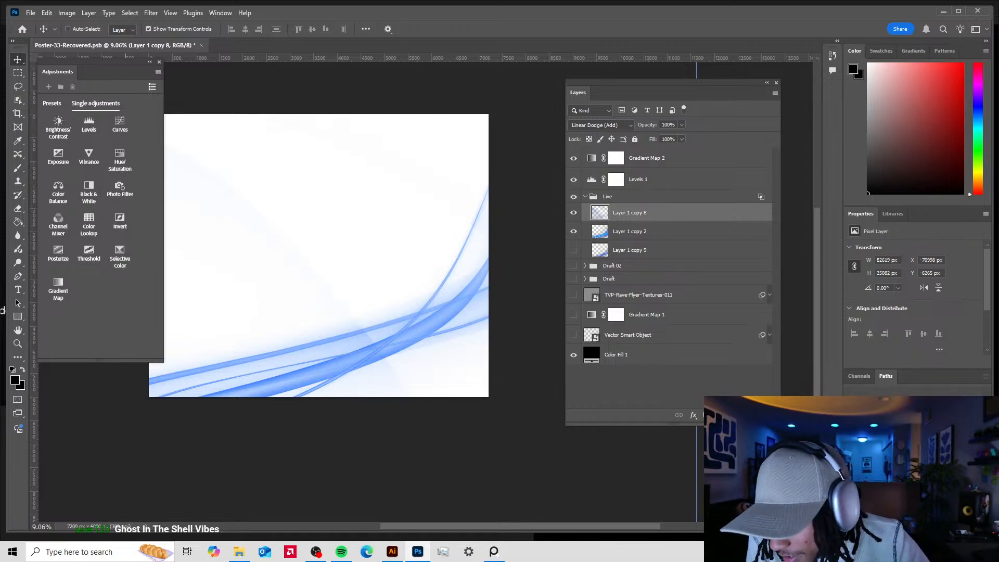
left_click_drag(478, 338, 233, 328)
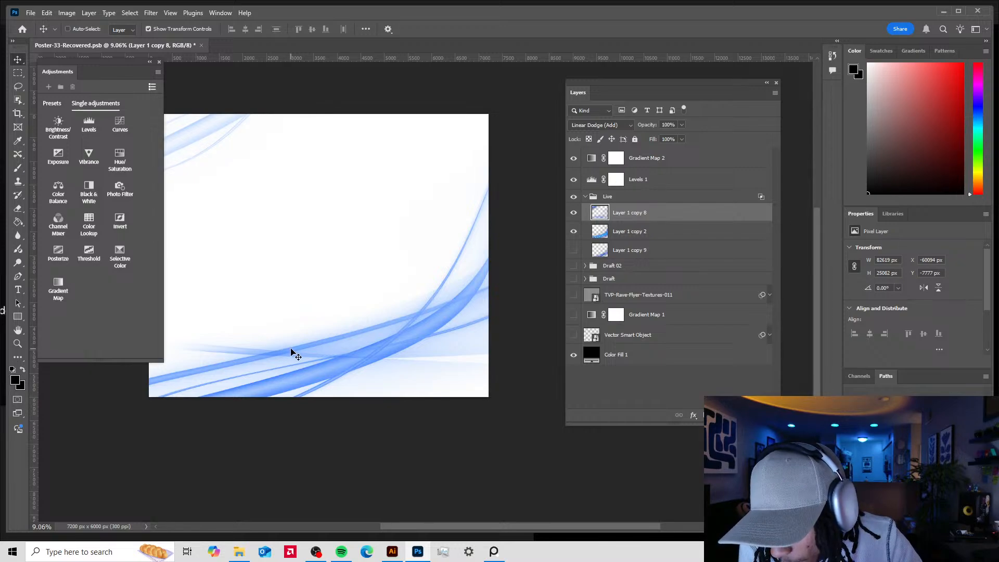
mouse_move(282, 333)
left_mouse_down()
mouse_move(321, 335)
mouse_move(281, 330)
left_mouse_up()
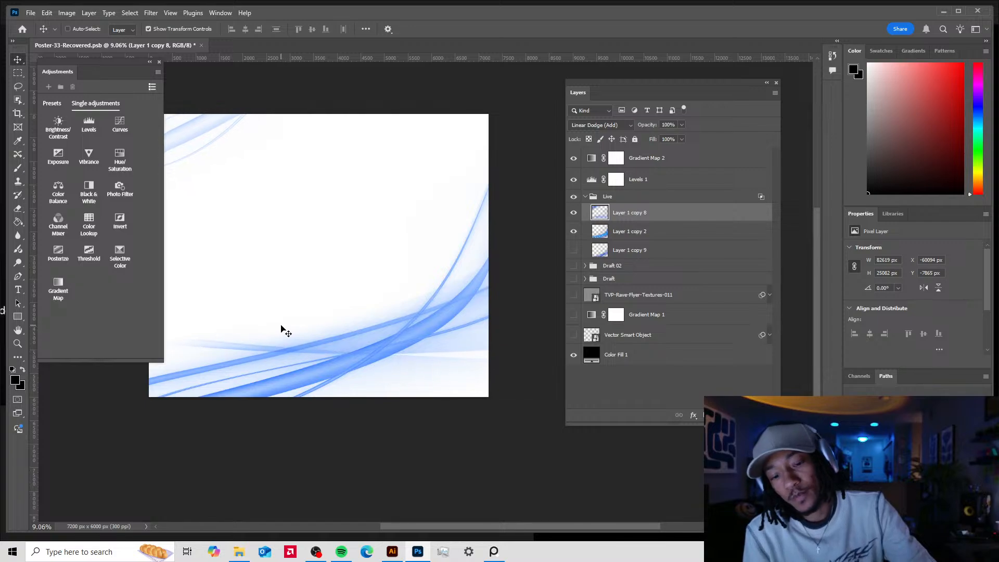
- Try other parts of the Layer 1 copy 8 strands across the upper canvas and over the lower streak
mouse_move(185, 141)
left_mouse_down()
mouse_move(232, 179)
mouse_move(414, 393)
mouse_move(314, 267)
left_mouse_up()
mouse_move(439, 276)
left_mouse_down()
mouse_move(439, 230)
mouse_move(414, 228)
left_mouse_up()
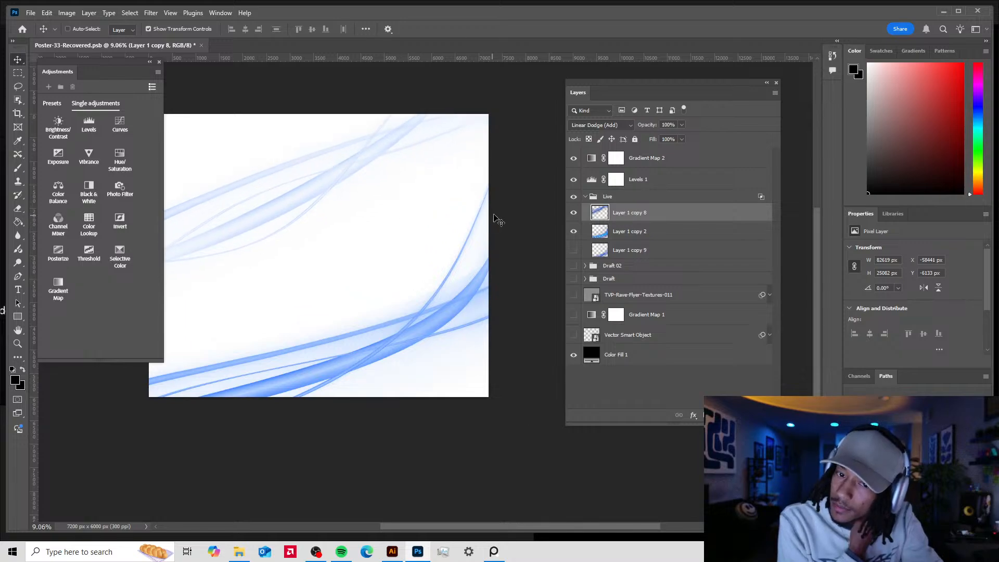
mouse_move(477, 214)
left_mouse_down()
mouse_move(425, 201)
mouse_move(409, 178)
mouse_move(339, 183)
left_mouse_up()
left_click_drag(416, 150, 326, 302)
mouse_move(370, 251)
left_mouse_down()
mouse_move(367, 326)
mouse_move(375, 296)
mouse_move(327, 319)
left_mouse_up()
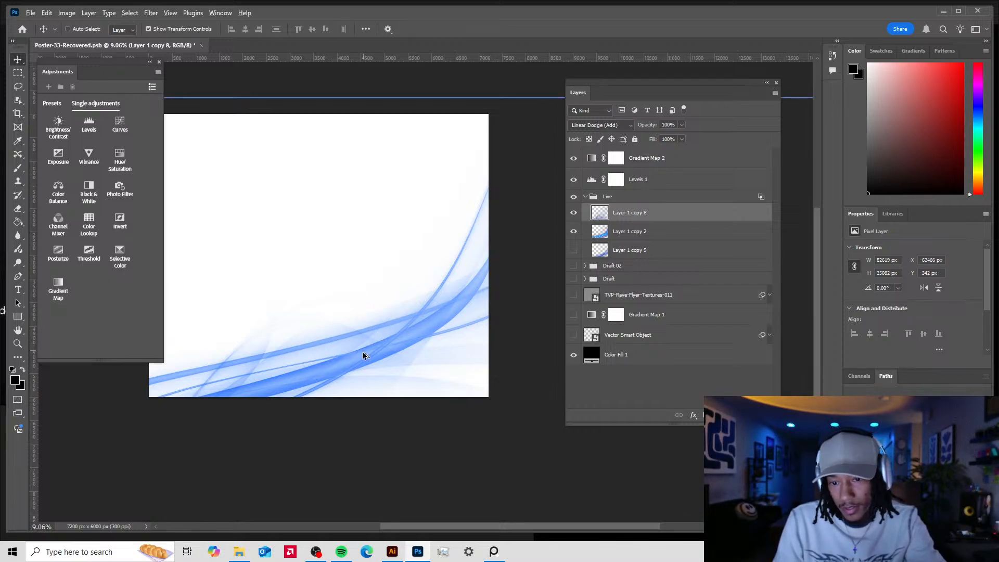
- Position Layer 1 copy 8 so its strands overlap the lower streak, at about X -54443 px, Y -3749 px
scroll(363, 354, "down", 2)
left_click_drag(285, 348, 415, 295)
scroll(401, 314, "up", 3)
left_click_drag(394, 331, 323, 359)
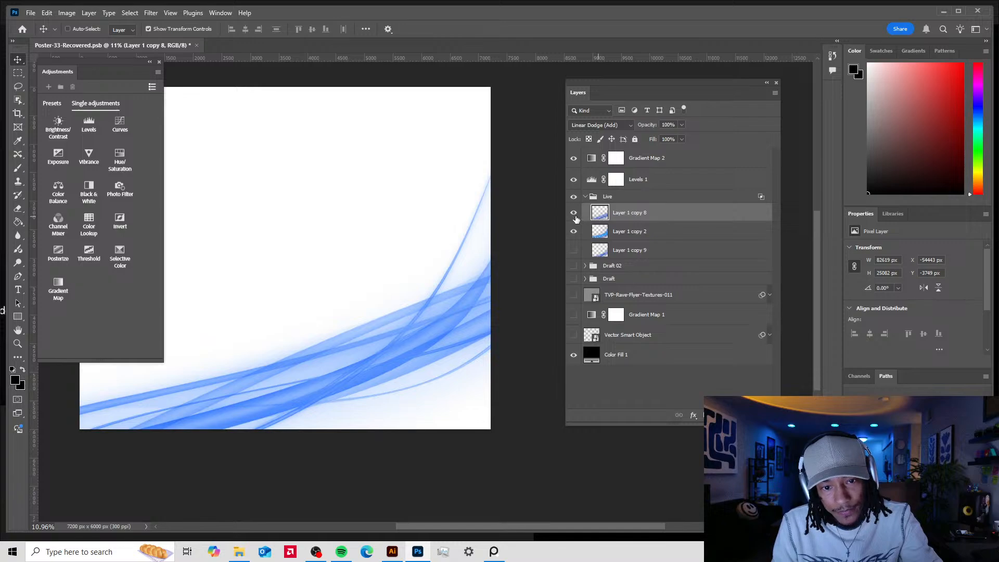
- Lower the opacity of Layer 1 copy 8 to 45% and compare the streak with the layer hidden and shown
left_click(681, 125)
left_click_drag(685, 137, 659, 142)
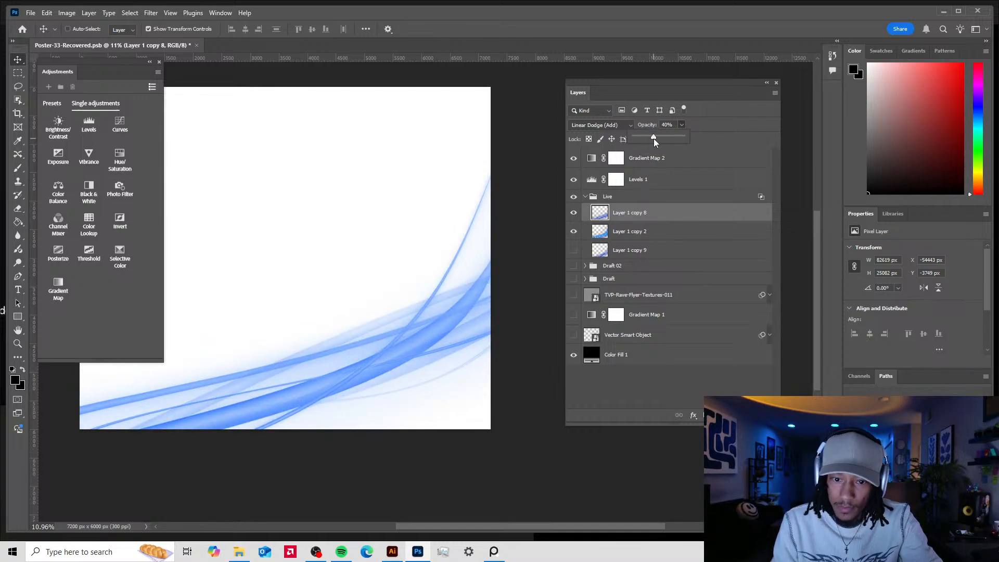
left_click_drag(645, 137, 645, 140)
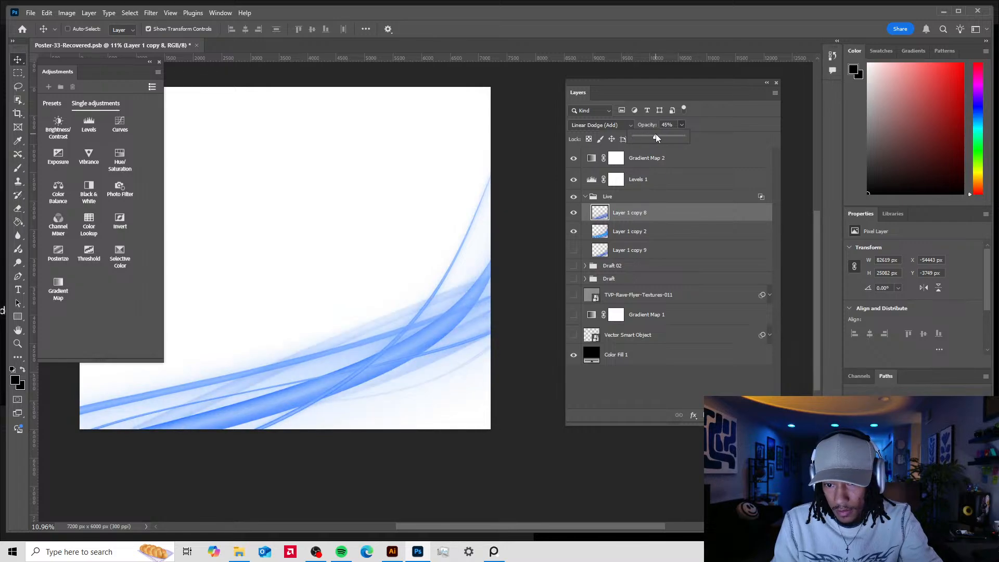
left_click(513, 151)
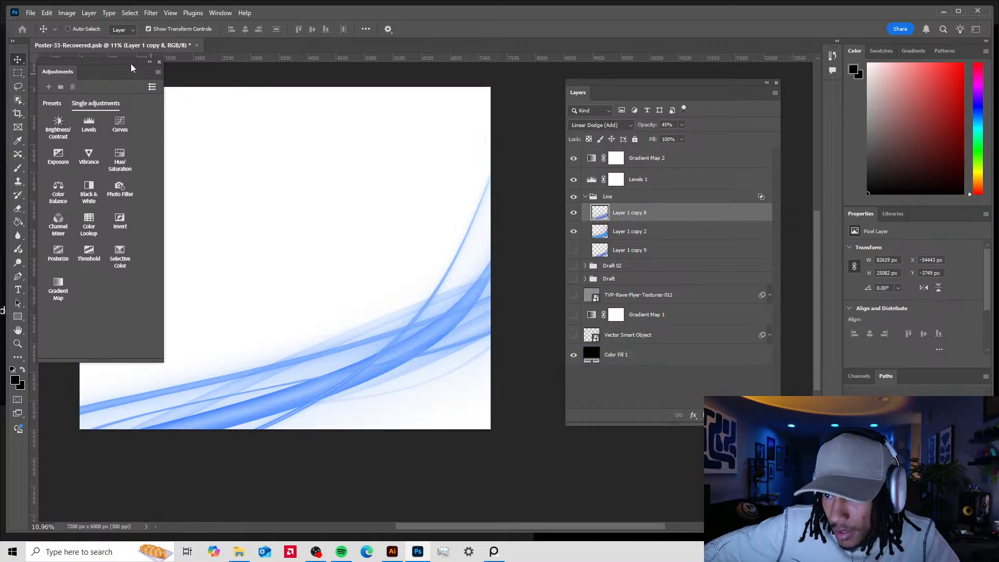
left_click_drag(113, 61, 121, 68)
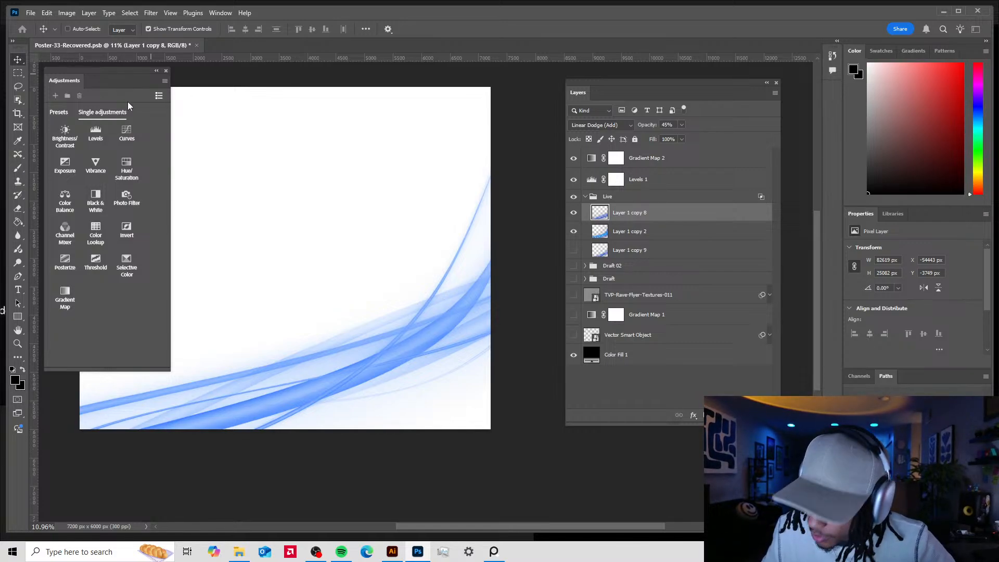
left_click(575, 212)
left_click(574, 213)
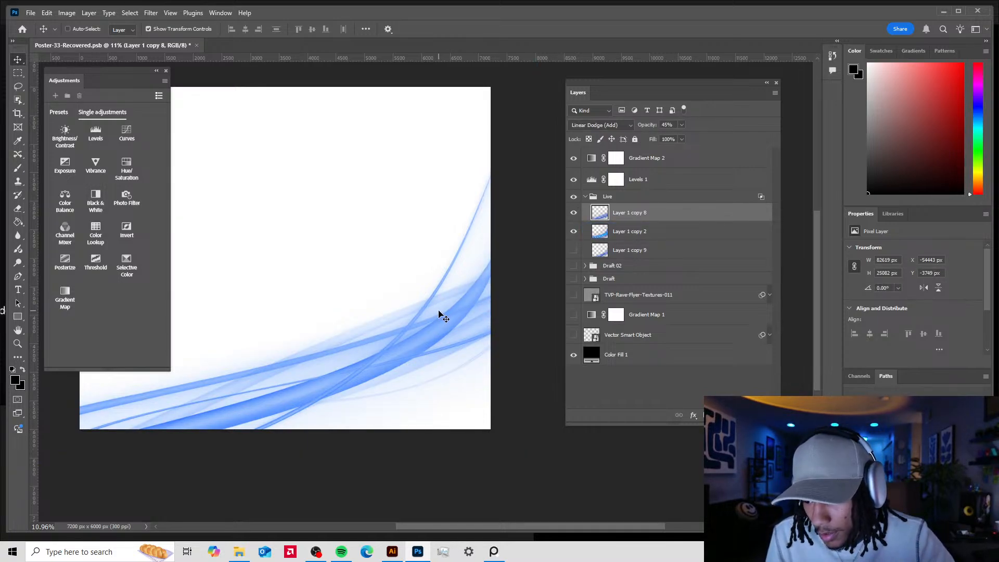
- Shift Layer 1 copy 8 along the main streak to about X -55544 px, Y -3808 px
mouse_move(439, 314)
left_mouse_down()
mouse_move(380, 325)
mouse_move(403, 316)
mouse_move(366, 345)
mouse_move(379, 348)
mouse_move(368, 357)
mouse_move(410, 335)
mouse_move(379, 350)
mouse_move(392, 338)
mouse_move(376, 339)
mouse_move(393, 329)
mouse_move(375, 332)
mouse_move(418, 297)
mouse_move(388, 298)
mouse_move(432, 299)
left_mouse_up()
left_click_drag(190, 385, 357, 348)
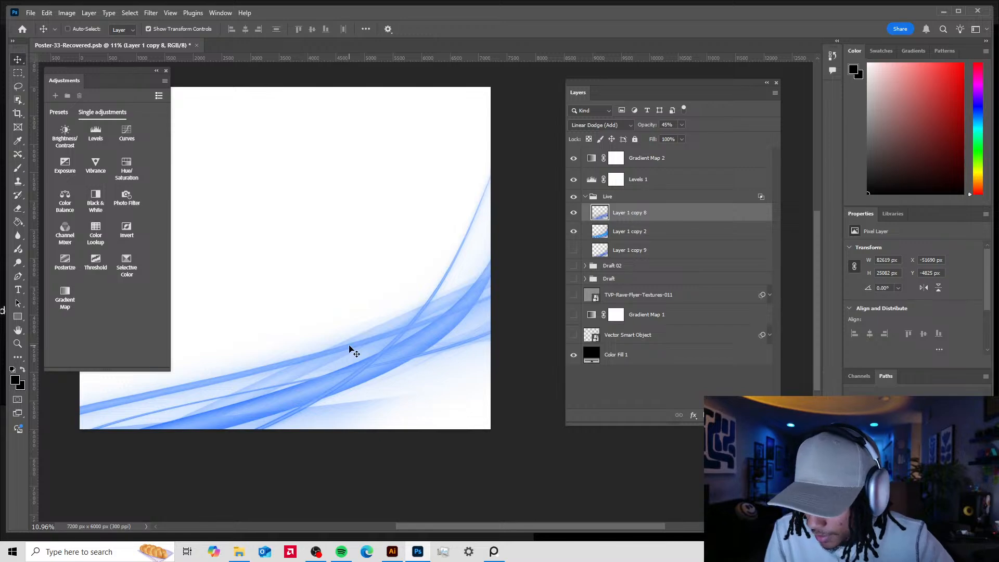
left_click_drag(386, 338, 384, 331)
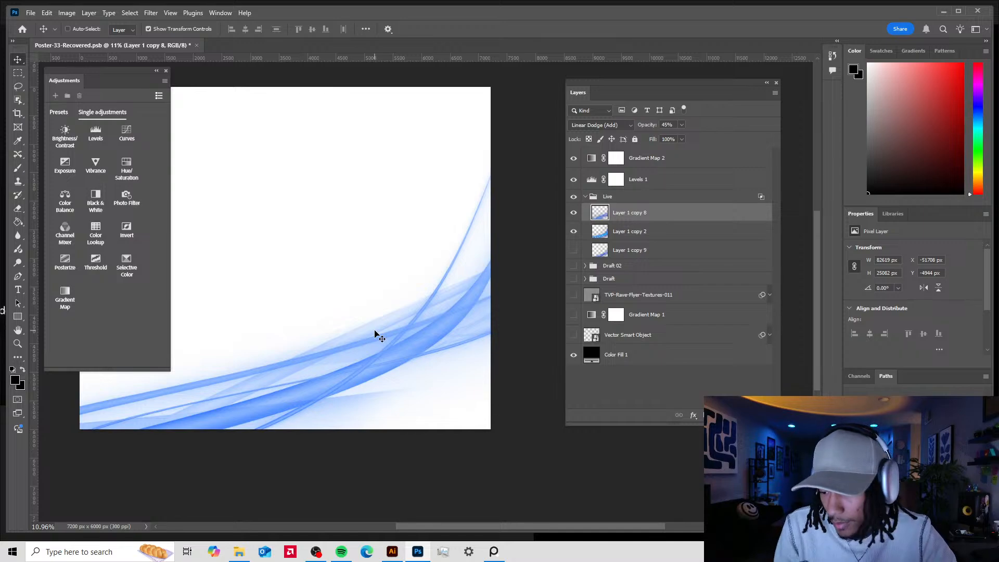
left_click_drag(399, 324, 391, 323)
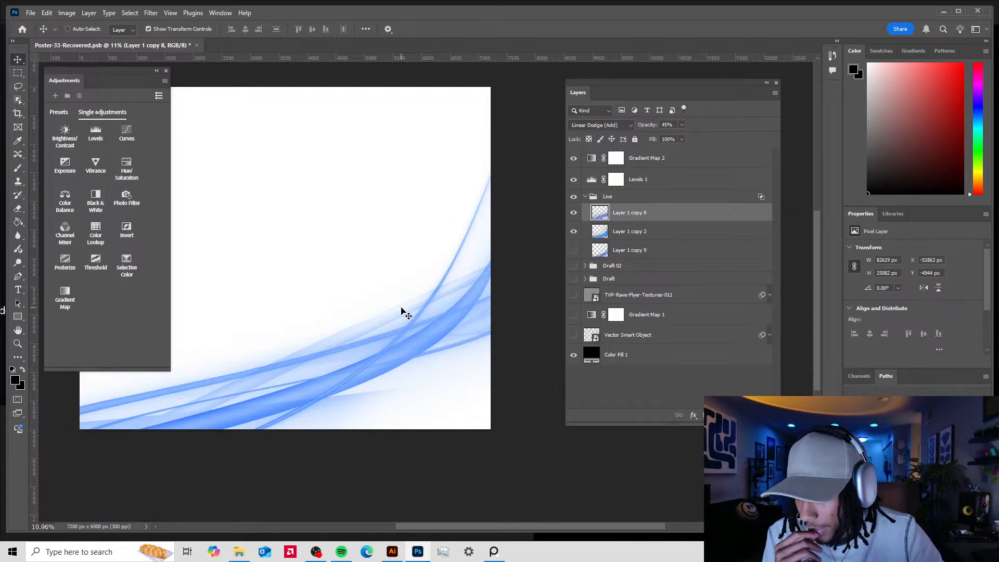
left_click_drag(415, 312, 323, 301)
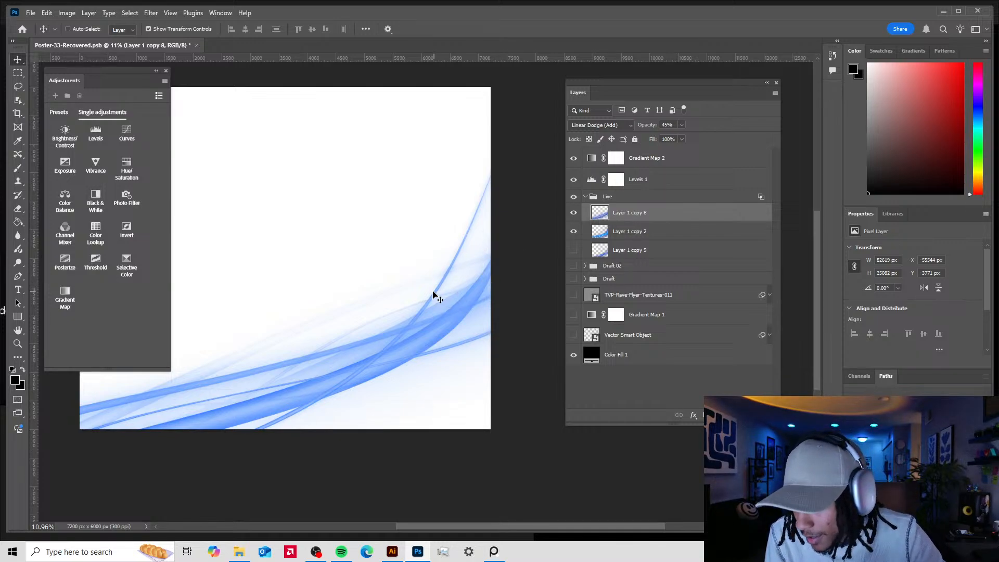
left_click_drag(328, 320, 349, 307)
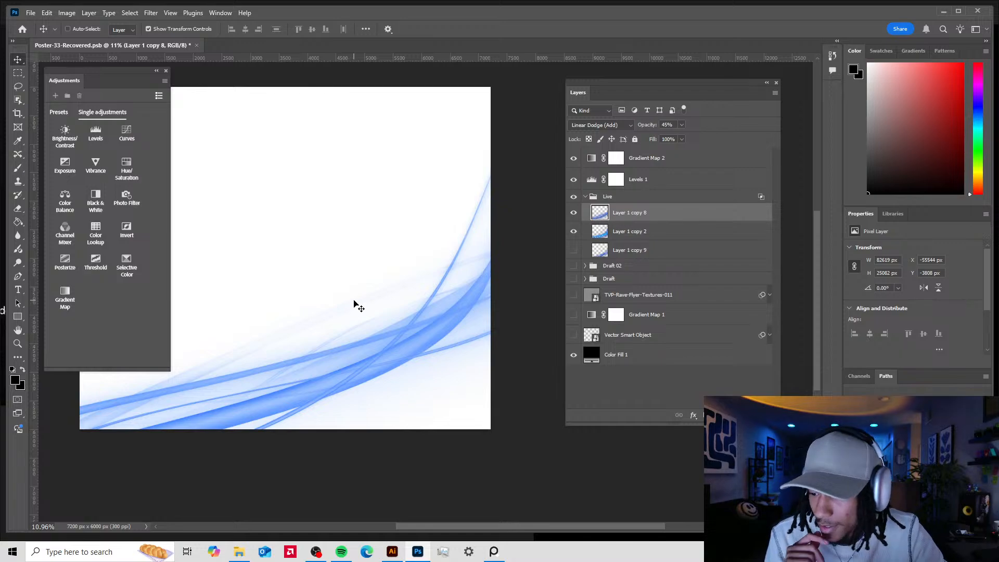
- Reposition Layer 1 copy 8 to about X -55191 px, Y -3615 px, comparing the streak with and without it
left_click(646, 232)
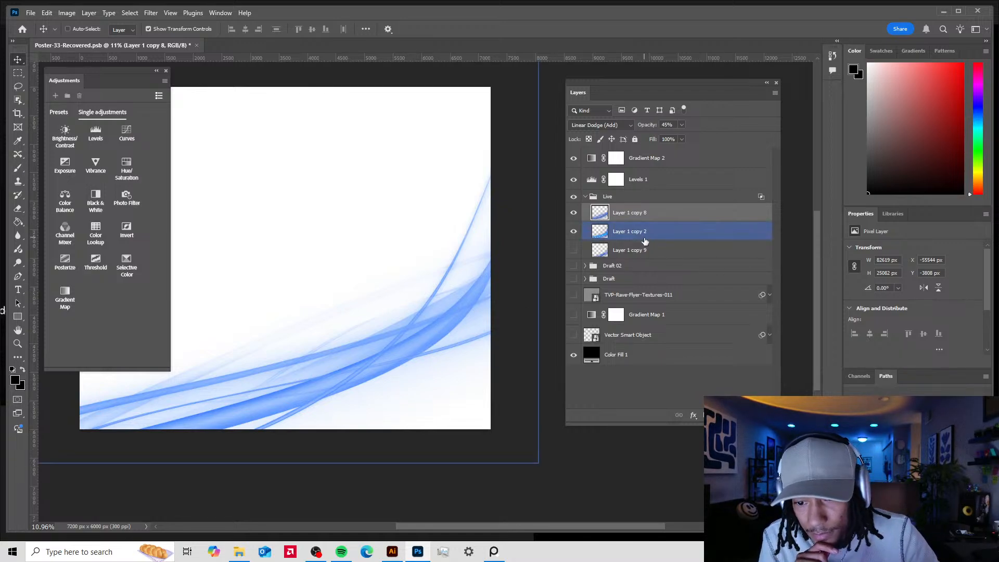
left_click(629, 213)
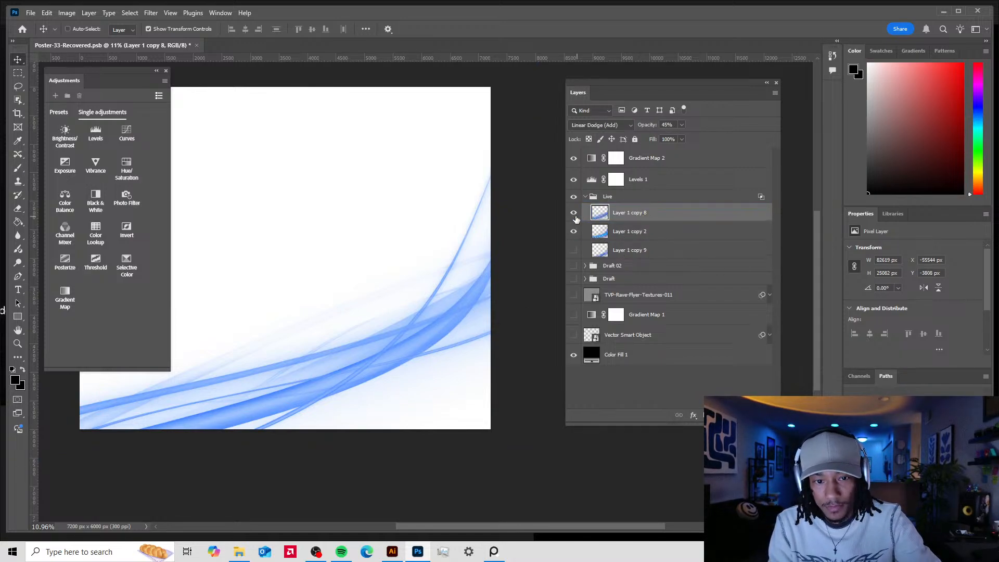
left_click_drag(275, 347, 455, 261)
left_click_drag(214, 379, 506, 276)
left_click_drag(376, 310, 393, 339)
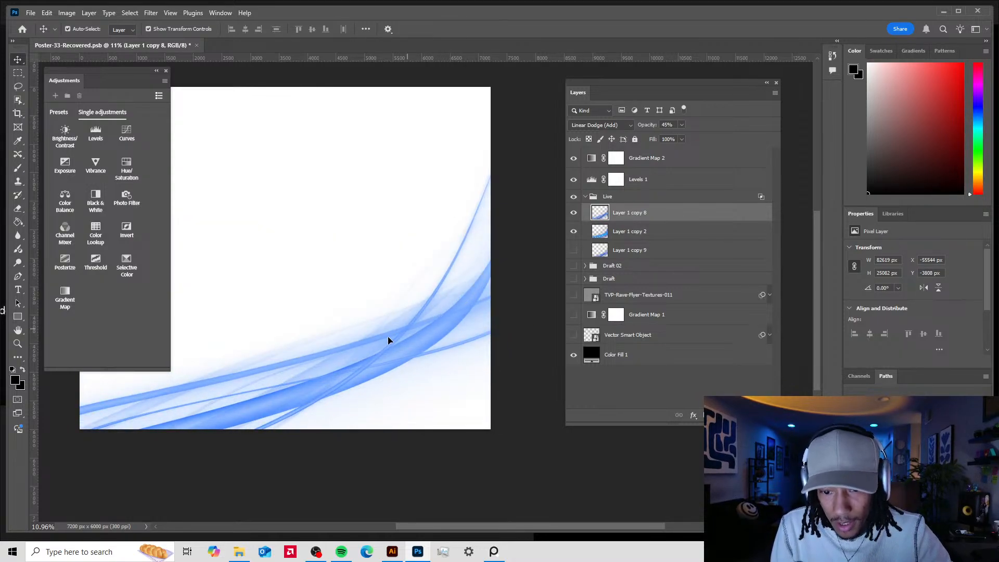
key("ctrl+comma")
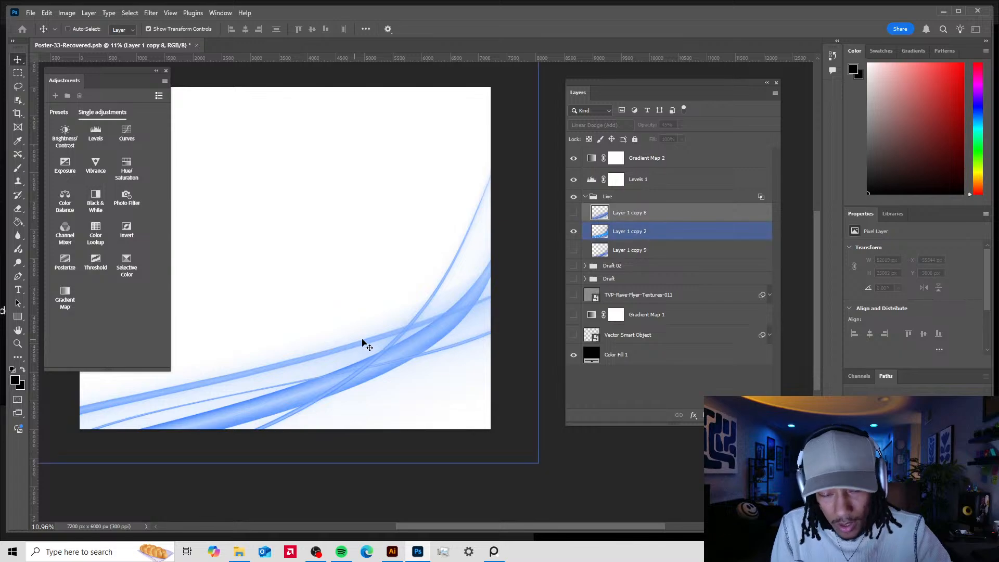
key("ctrl+comma")
mouse_move(440, 281)
left_mouse_down()
mouse_move(457, 263)
mouse_move(376, 345)
mouse_move(453, 341)
mouse_move(413, 338)
mouse_move(419, 351)
mouse_move(386, 371)
mouse_move(462, 317)
mouse_move(344, 365)
mouse_move(413, 359)
mouse_move(397, 372)
mouse_move(409, 367)
left_mouse_up()
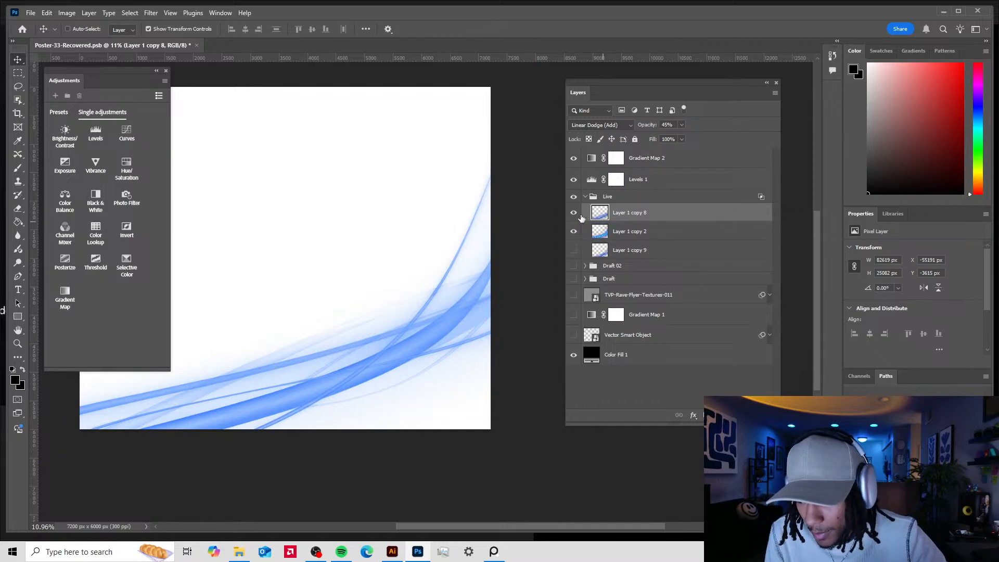
- Try merging Layer 1 copy 8 with Layer 1 copy 2, undo the merge, and compare the streak without and with Layer 1 copy 8
left_click(670, 233, "shift")
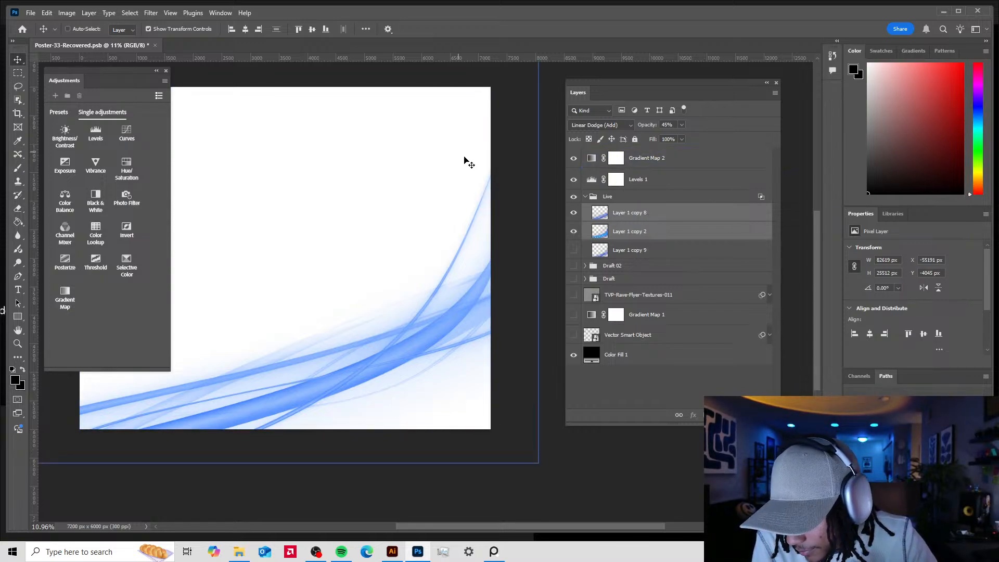
left_click(638, 175)
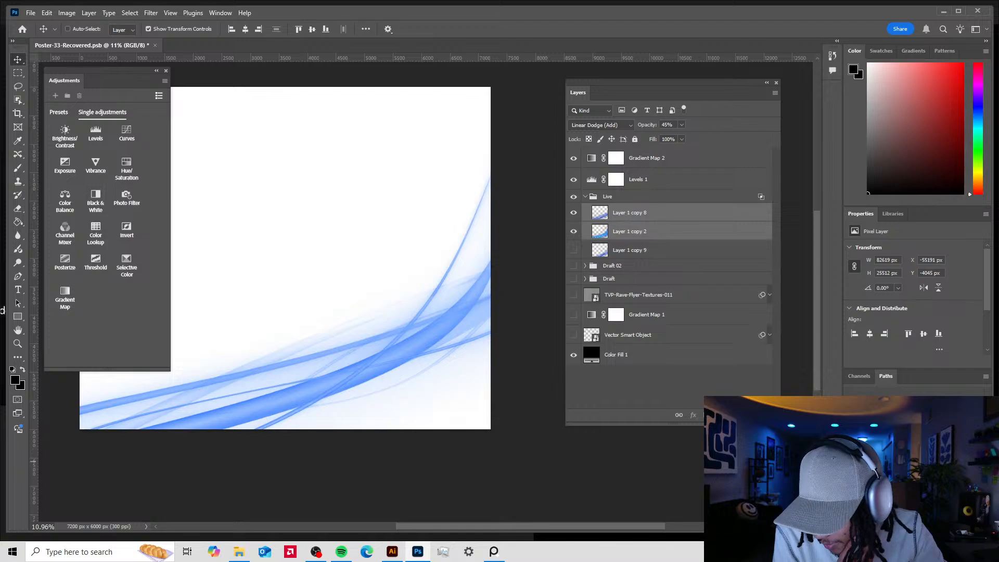
right_click(691, 219)
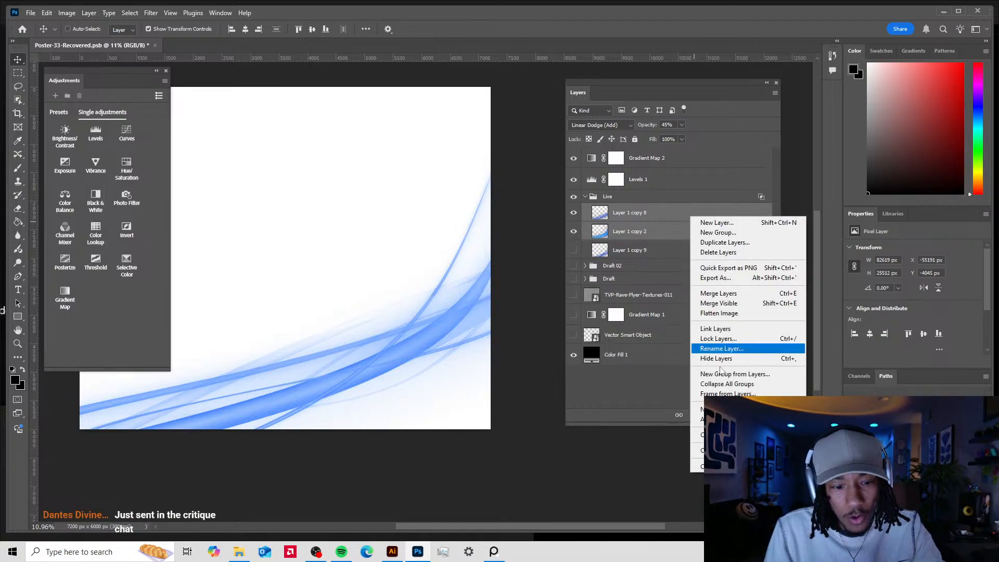
left_click(719, 295)
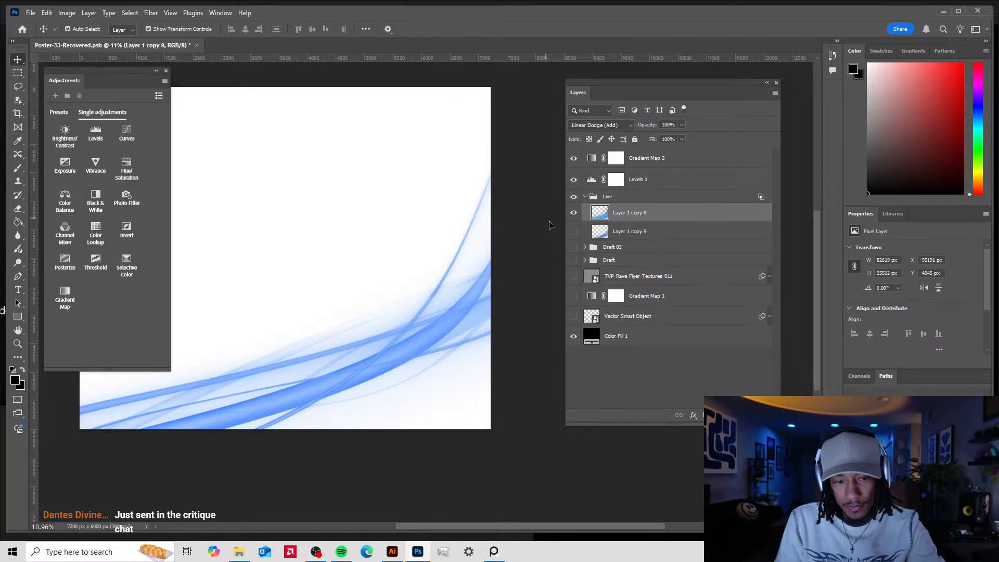
key("ctrl+z")
left_click(639, 232)
left_click(619, 213)
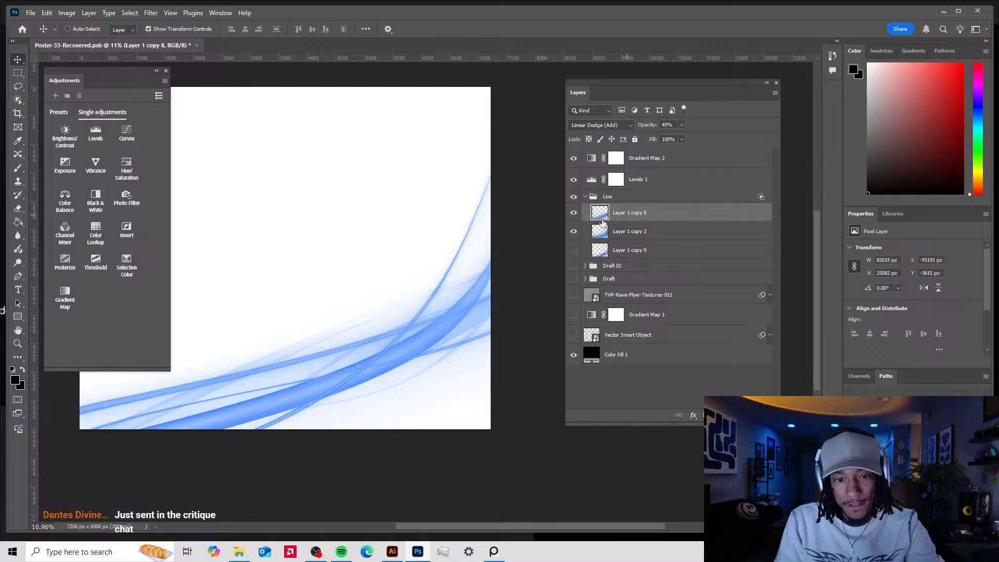
left_click(573, 213)
left_click(573, 213)
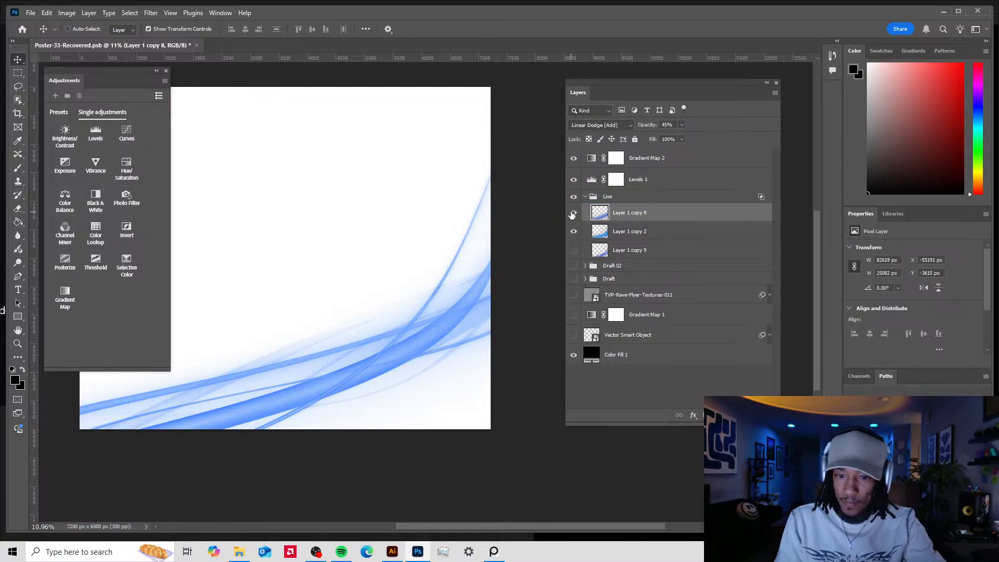
- Duplicate the Live group and hide the original group
left_click_drag(322, 297, 432, 313)
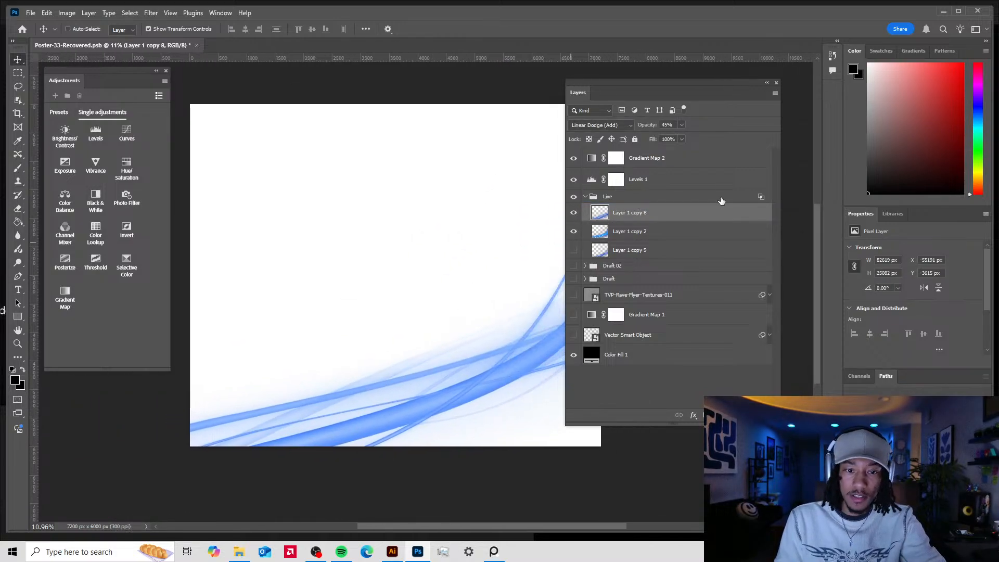
left_click_drag(595, 208, 591, 203)
left_click(586, 197)
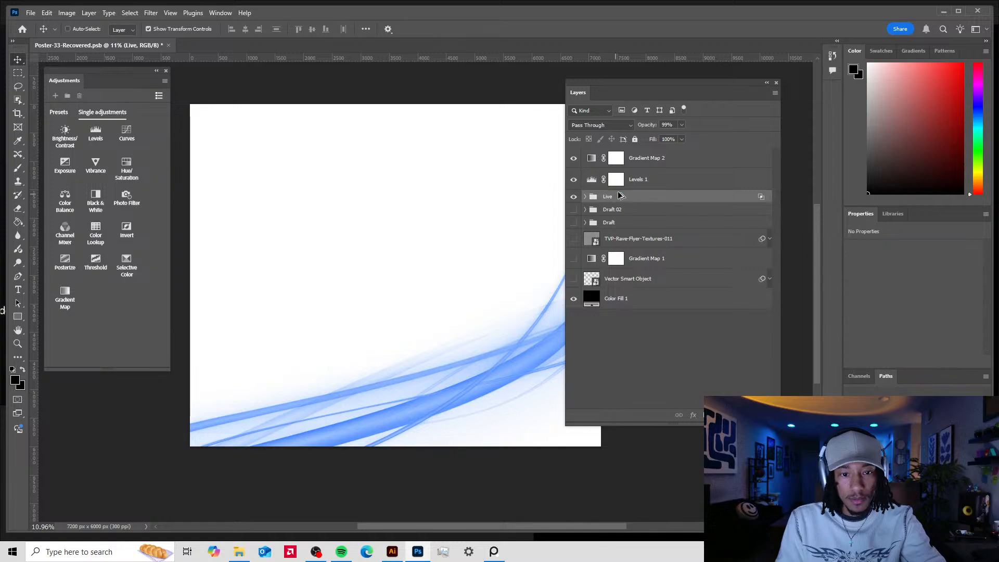
key("ctrl+j")
left_click(574, 211)
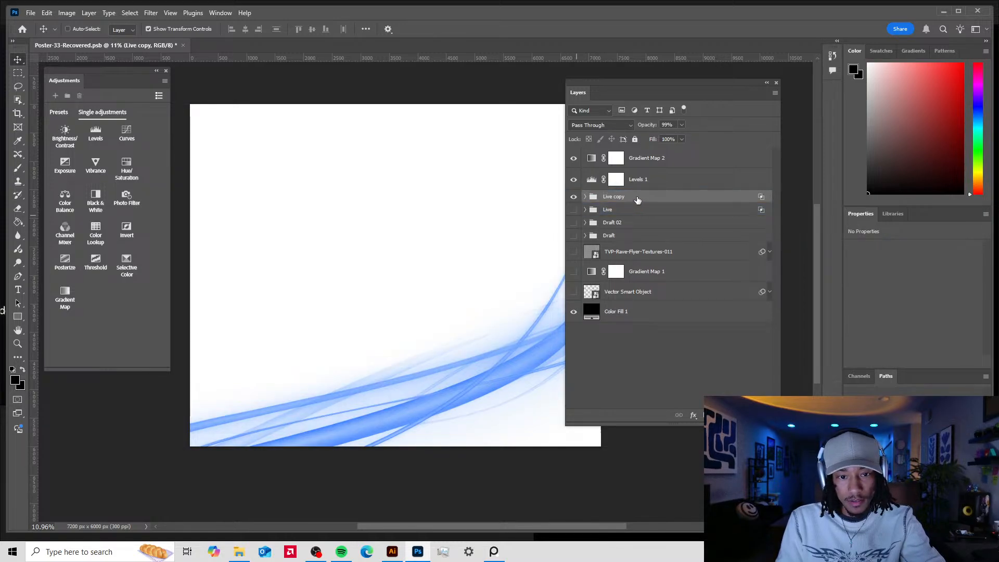
- Expand the Live copy group and compare the streak with its Layer 1 copy 2 hidden and shown
left_click(585, 196)
left_click(648, 215)
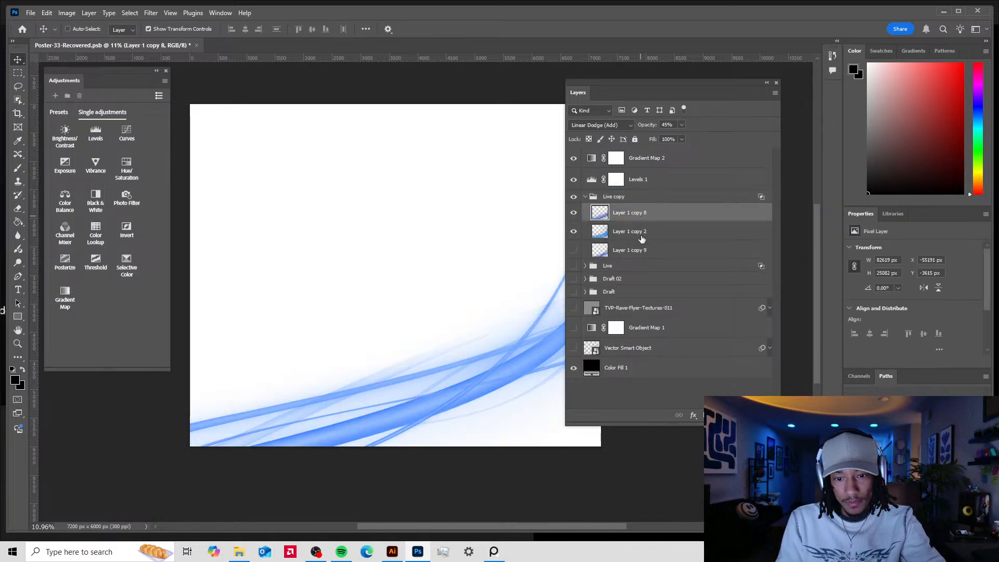
left_click(573, 232)
left_click(573, 232)
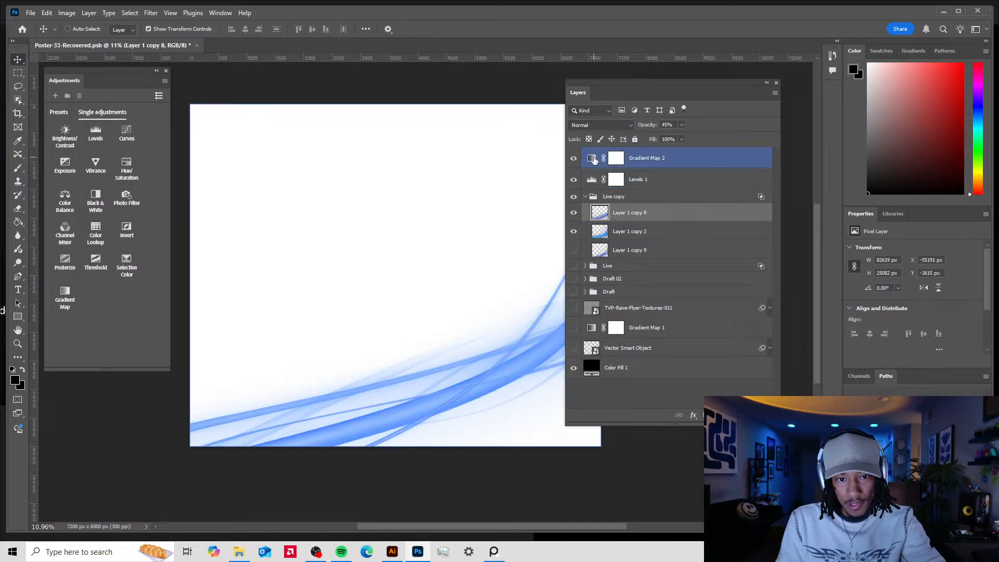
- Preview other blend modes, such as Hue, on Gradient Map 2 and leave it at Normal
left_click(595, 159)
left_click(600, 126)
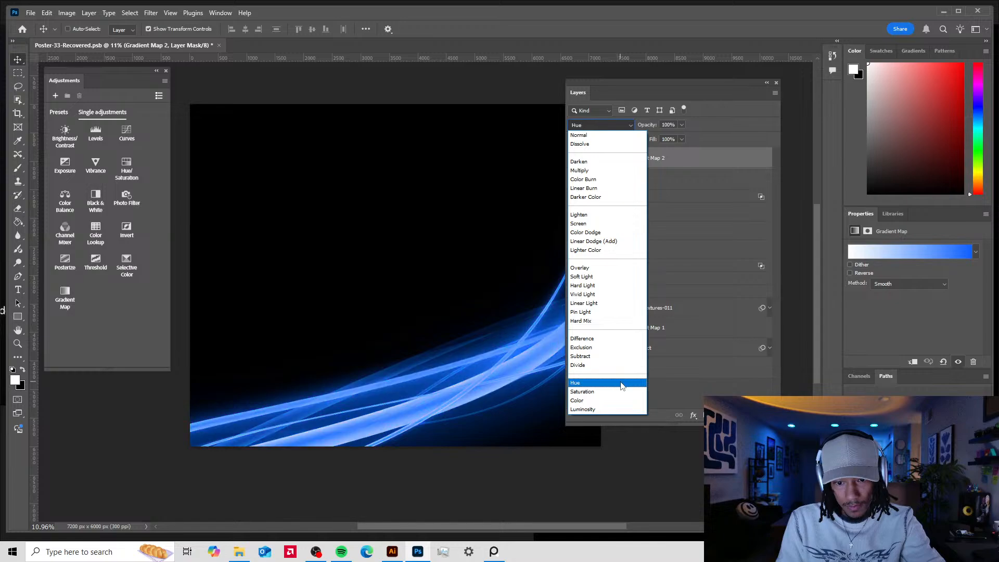
left_click(698, 280)
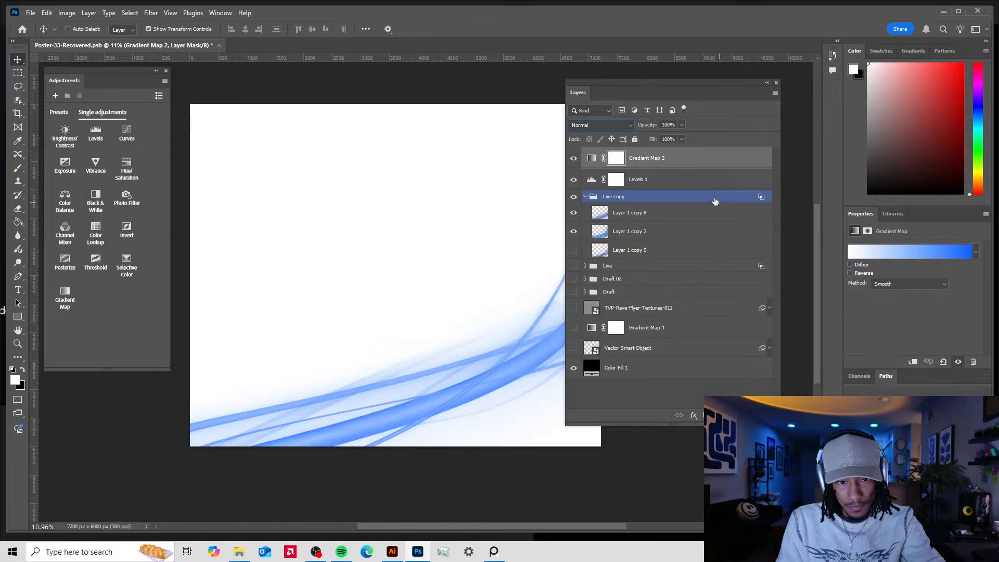
- Show Layer 1 copy 9, move it to the top of the Live copy group, and shift it to about X -58300 px, Y -2610 px
left_click(640, 231)
left_click(624, 197)
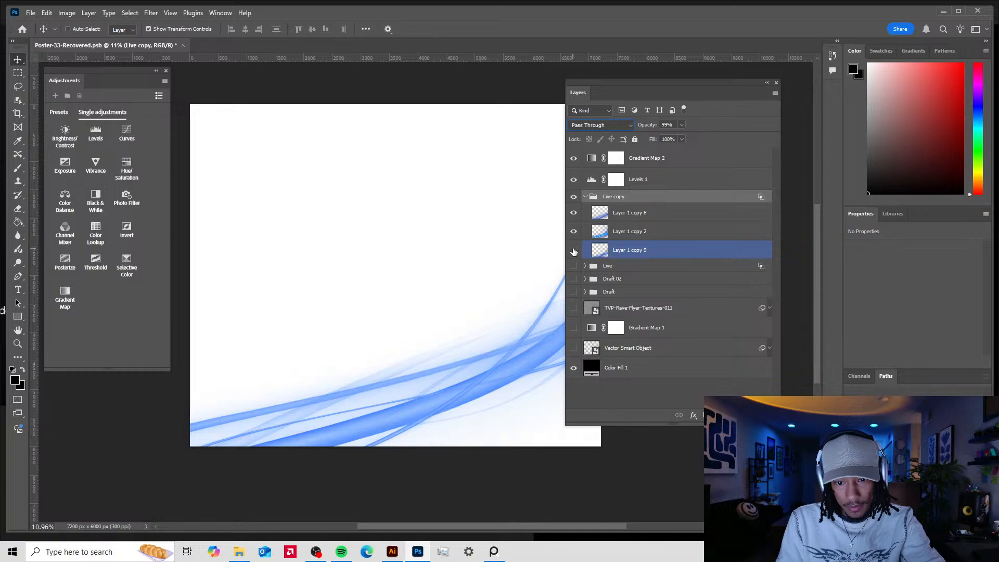
left_click(631, 250)
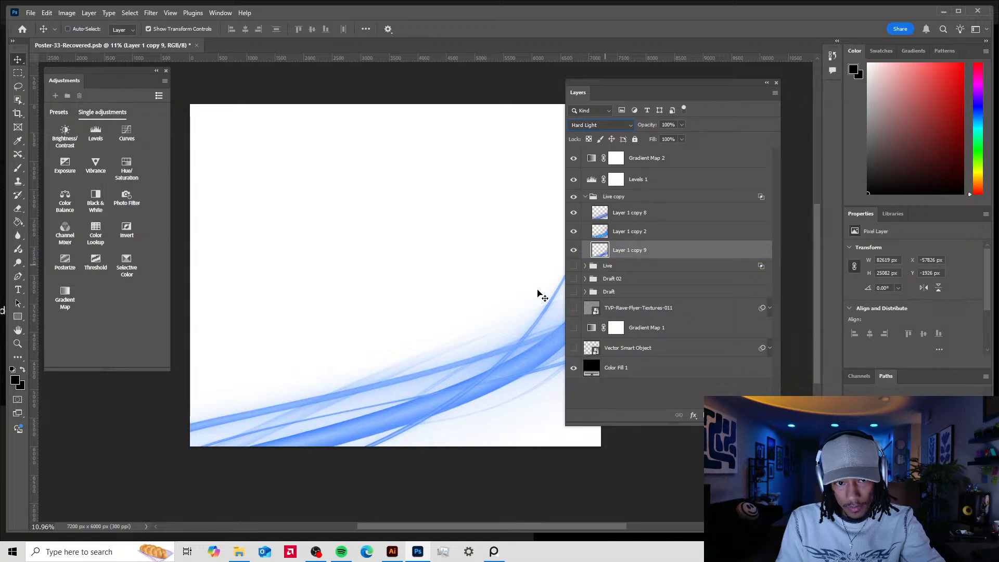
left_click_drag(455, 381, 493, 321)
left_click_drag(635, 251, 655, 205)
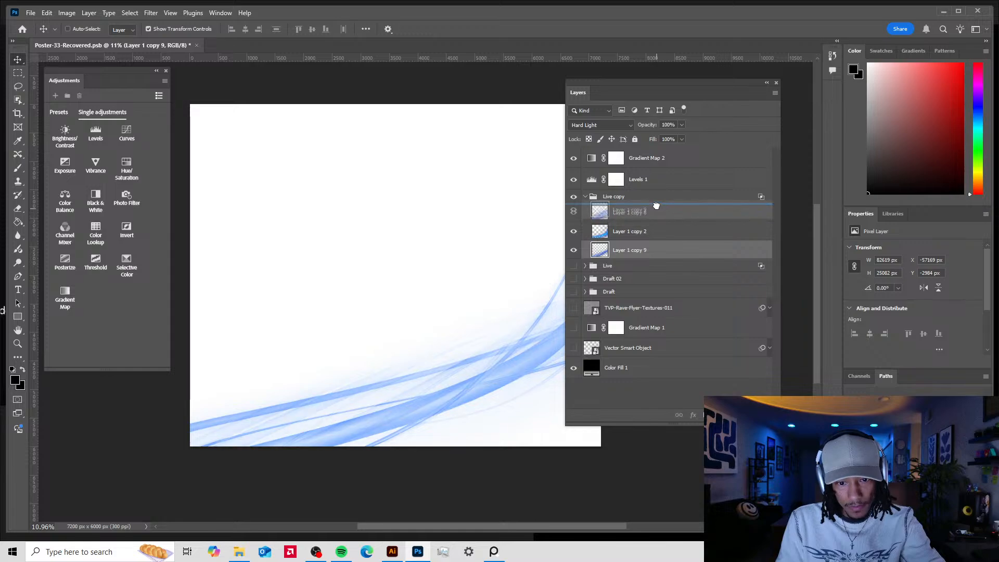
left_click_drag(451, 413, 414, 402)
left_click_drag(408, 363, 279, 400)
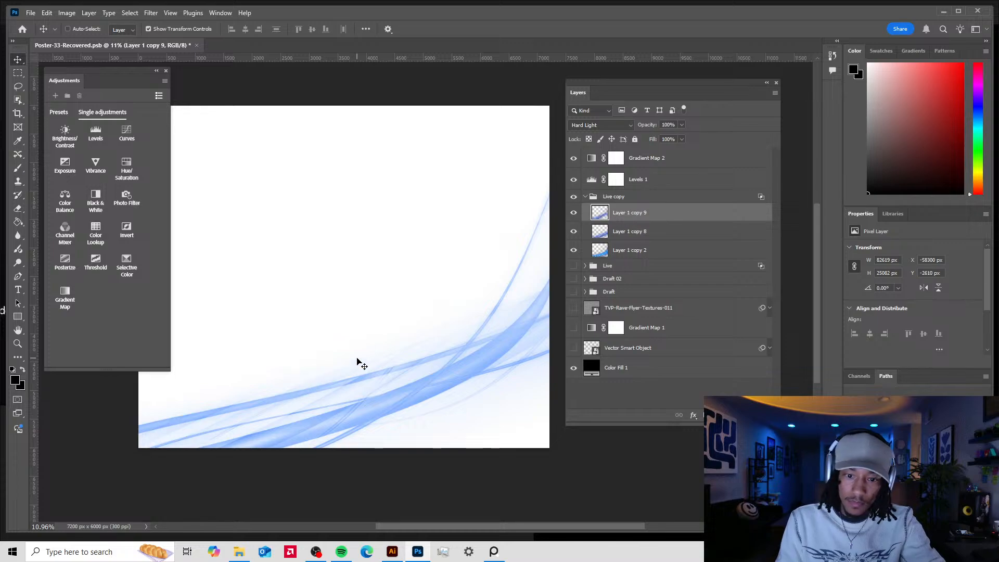
- Delete Layer 1 copy 9 from the Live copy group and check Layer 1 copy 8's effect on the streak
key("Delete")
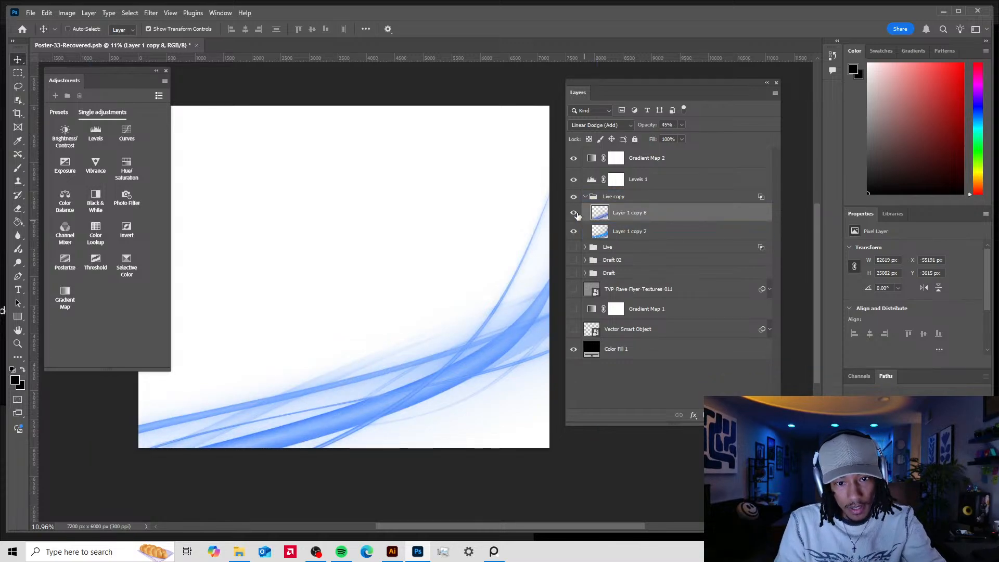
left_click(574, 212)
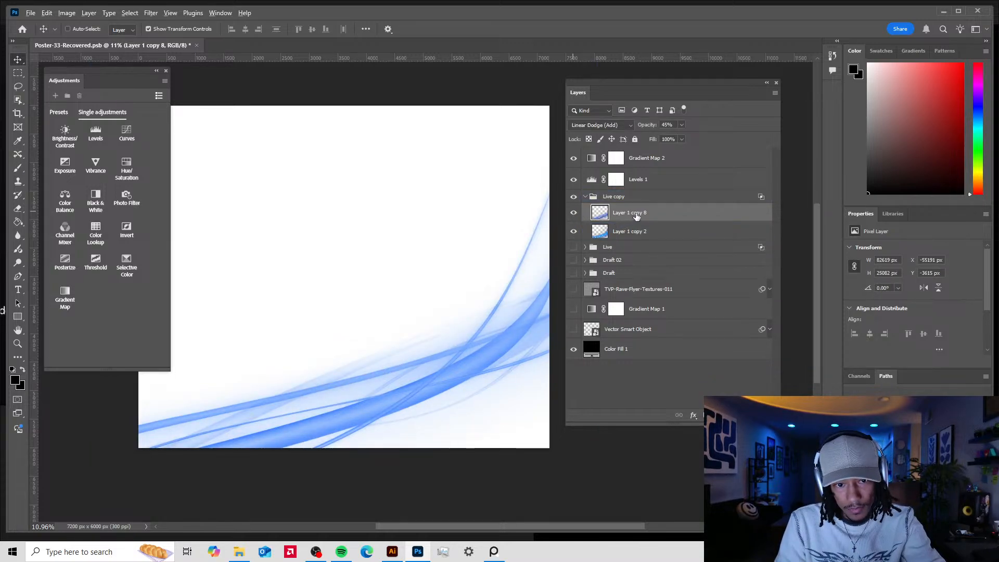
- Duplicate Layer 1 copy 8 and position the duplicate over the lower streak at about X -55675 px, Y -2848 px, comparing the result without it
key("ctrl+j")
left_click_drag(416, 371, 541, 357)
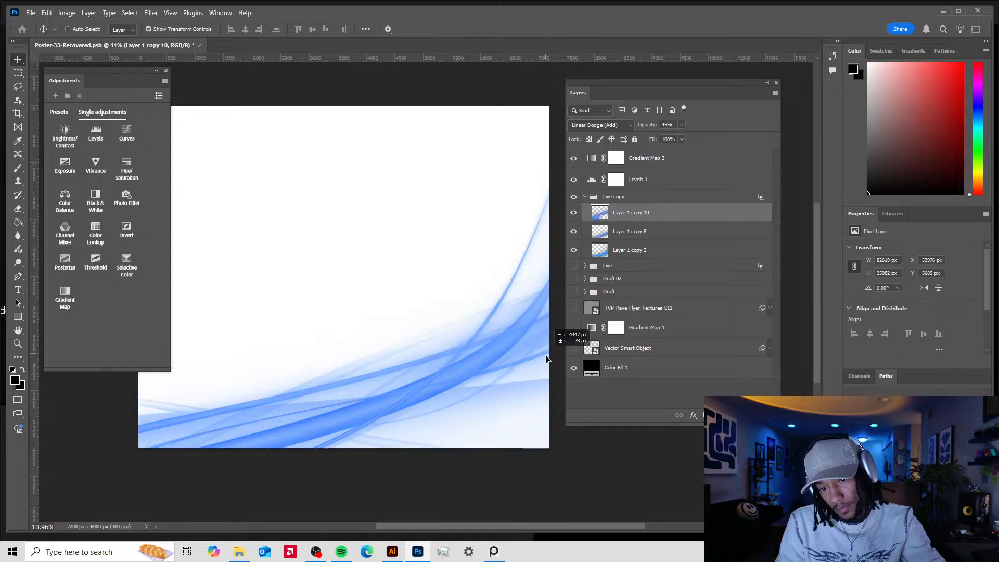
left_click_drag(260, 433, 224, 479)
scroll(350, 415, "up", 2)
scroll(349, 415, "down", 3)
left_click_drag(456, 408, 224, 473)
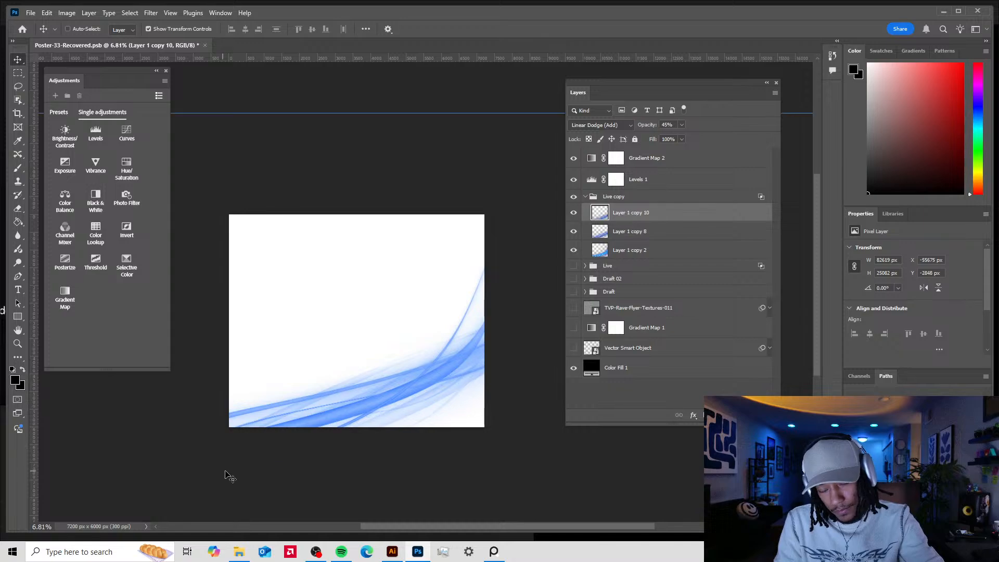
key("Delete")
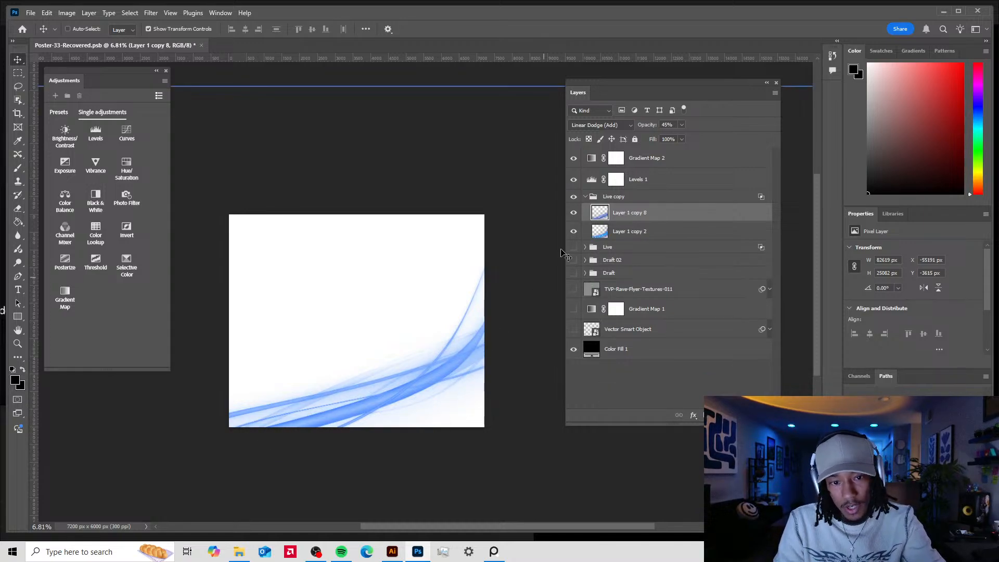
left_click_drag(508, 285, 334, 351)
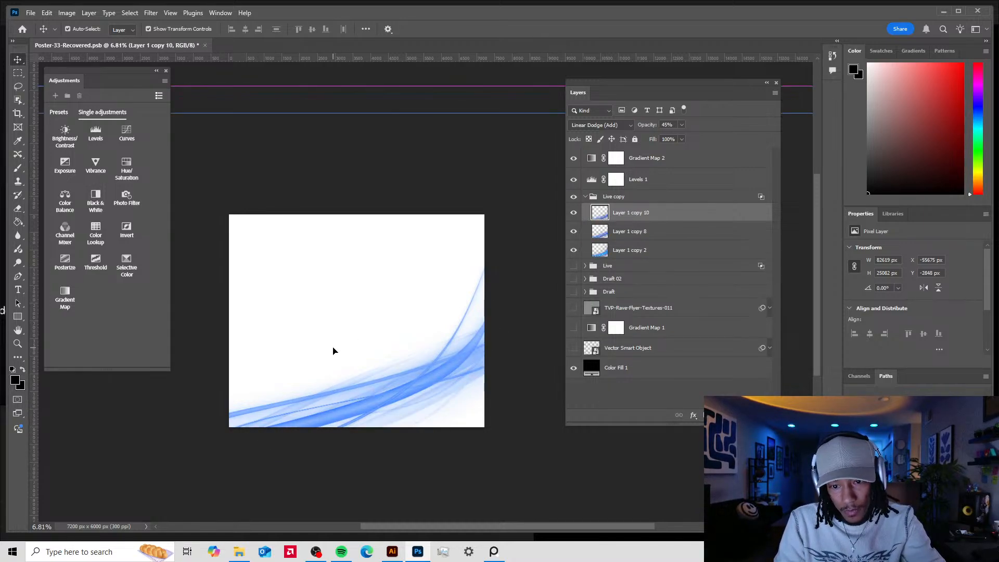
- Duplicate Layer 1 copy 10 and Layer 1 copy 8 above Gradient Map 2, merge the duplicates, and set the merged layer to Color blend mode
left_click(630, 241, "shift")
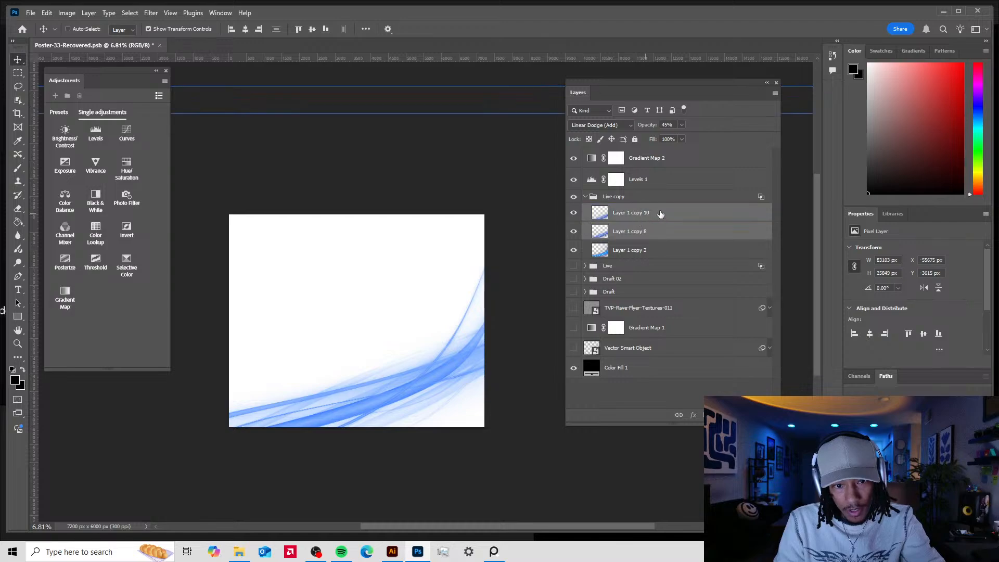
left_click_drag(663, 210, 669, 153)
right_click(661, 155)
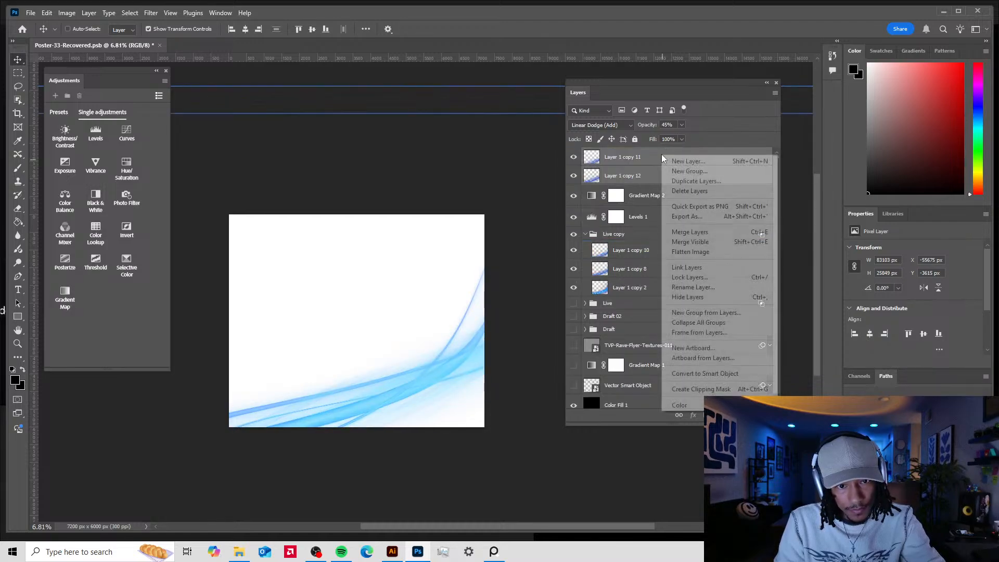
left_click(692, 232)
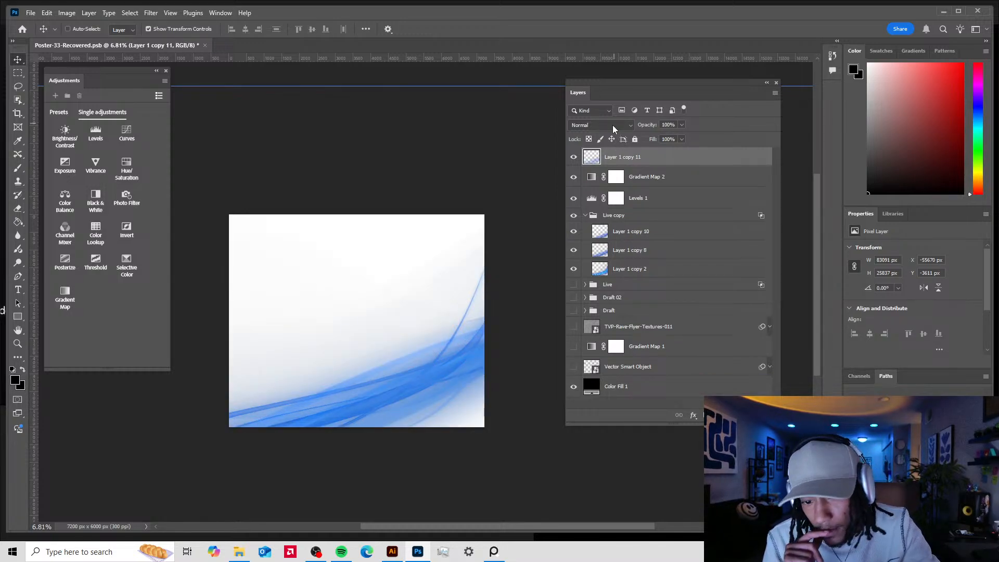
left_click(612, 126)
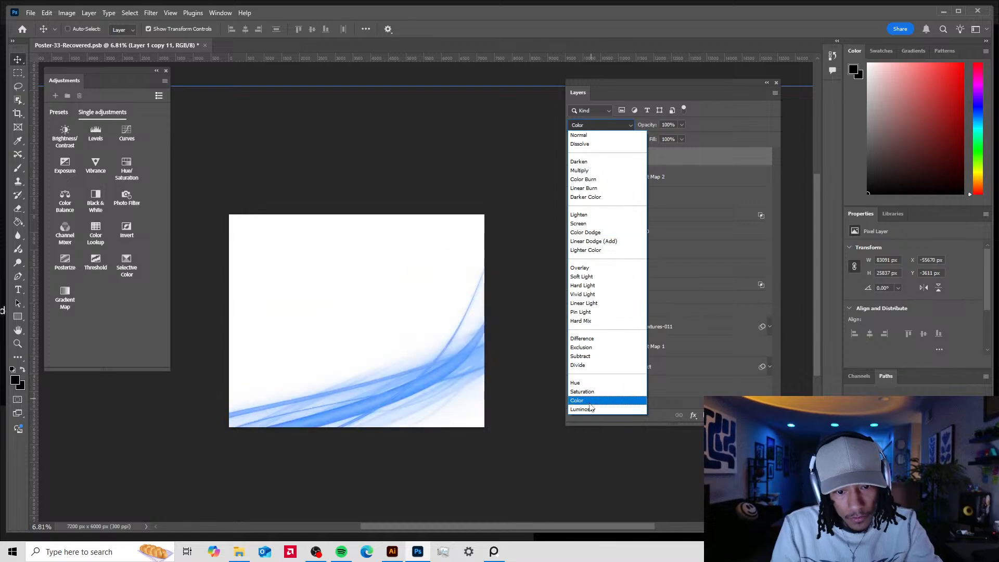
left_click(602, 403)
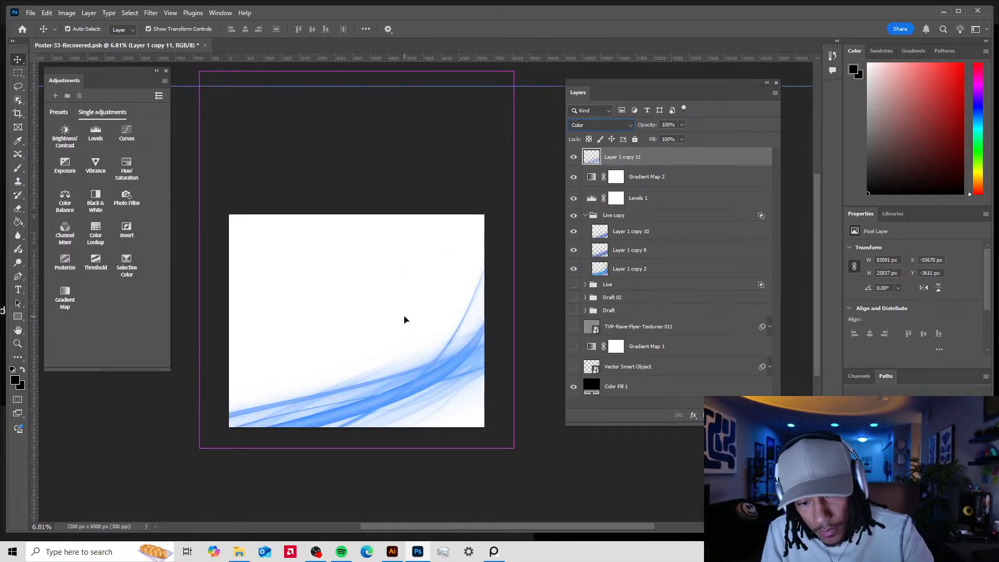
- Try a Hue/Saturation shift on the merged Color layer above Gradient Map 2, then delete that layer
key("ctrl+u")
left_click_drag(705, 190, 749, 189)
left_click(810, 154)
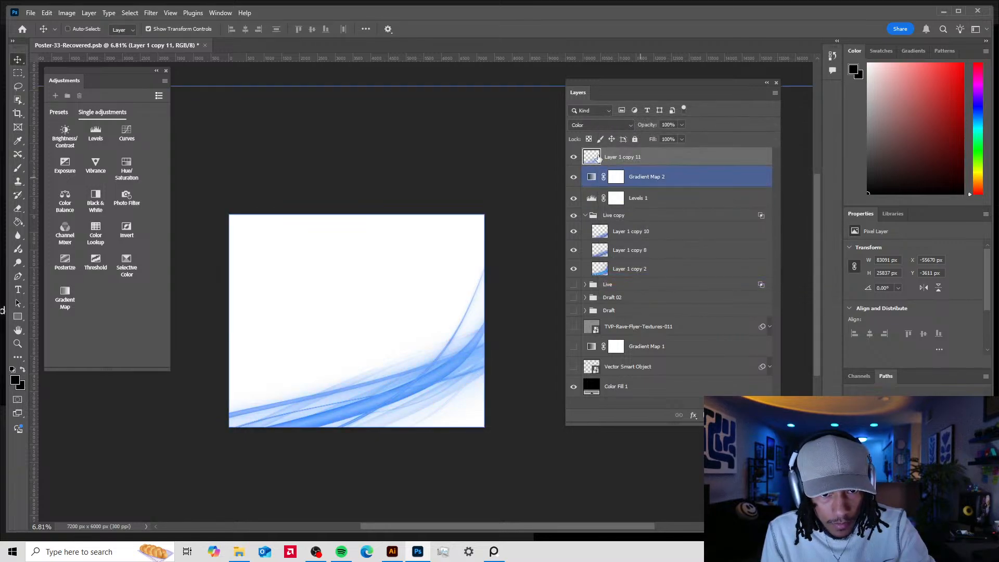
left_click_drag(660, 157, 761, 415)
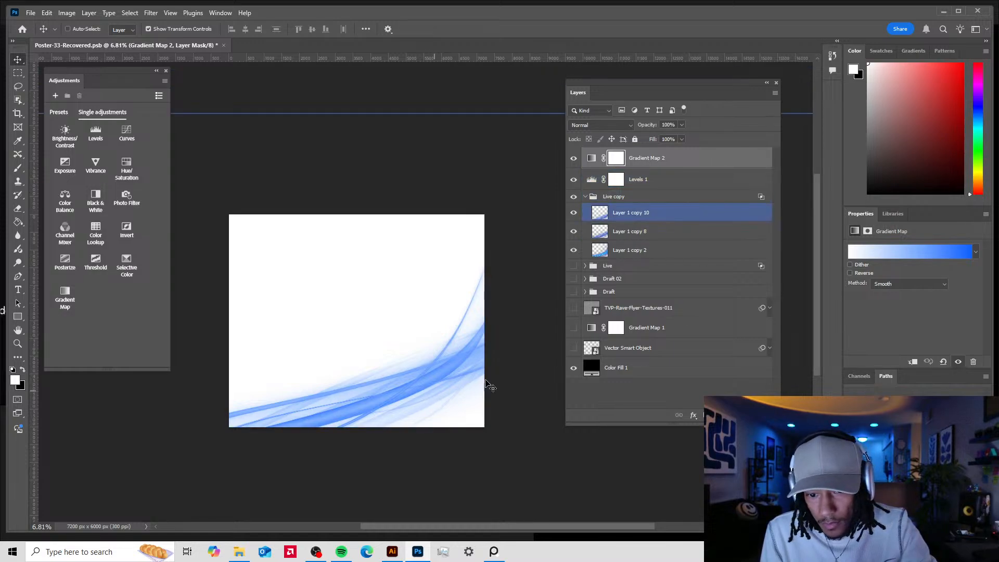
- Try moving Gradient Map 2 into the Live copy group above its strands, then undo the move
scroll(424, 386, "up", 2)
scroll(424, 386, "up", 2)
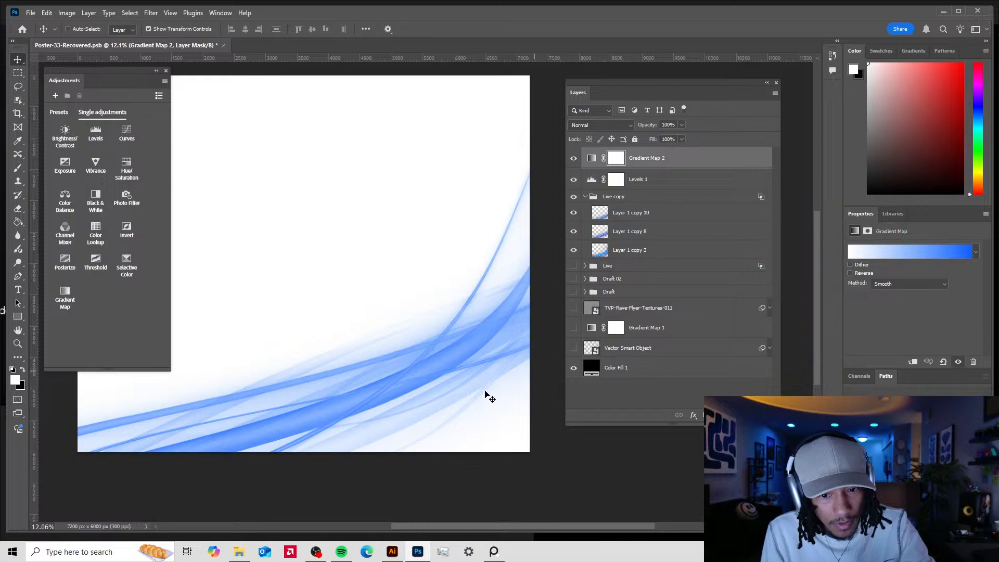
left_click(644, 200)
left_click_drag(657, 160, 646, 205)
key("ctrl+z")
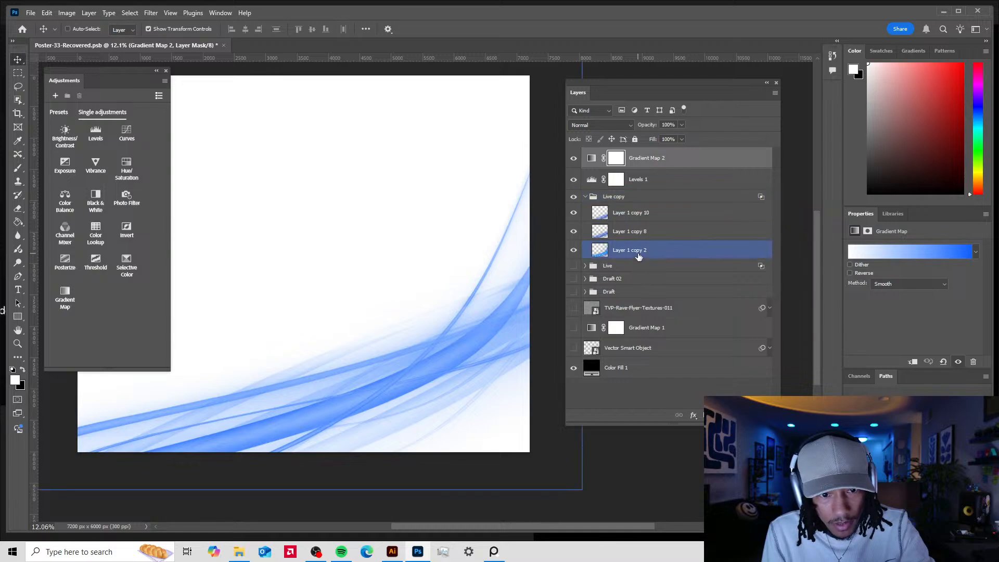
- Add a black Solid Color fill layer and place it beneath Layer 1 copy 2 in the Live copy group
left_click(640, 250)
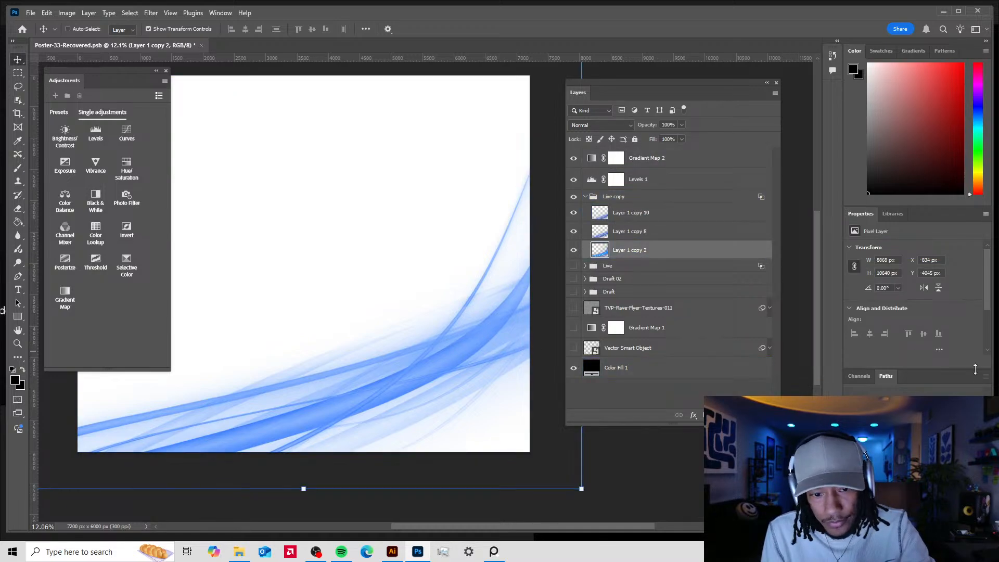
left_click(645, 239)
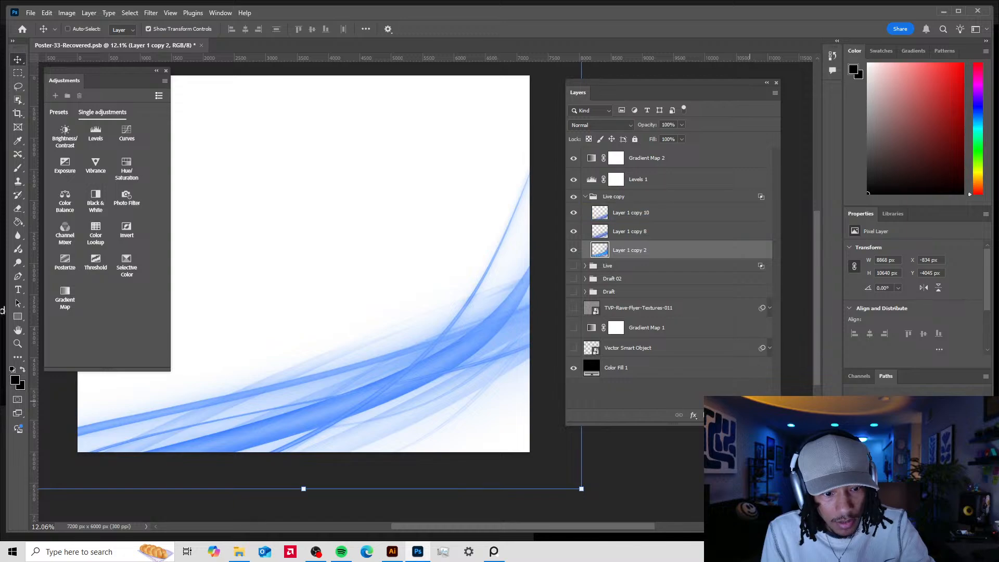
left_click(704, 415)
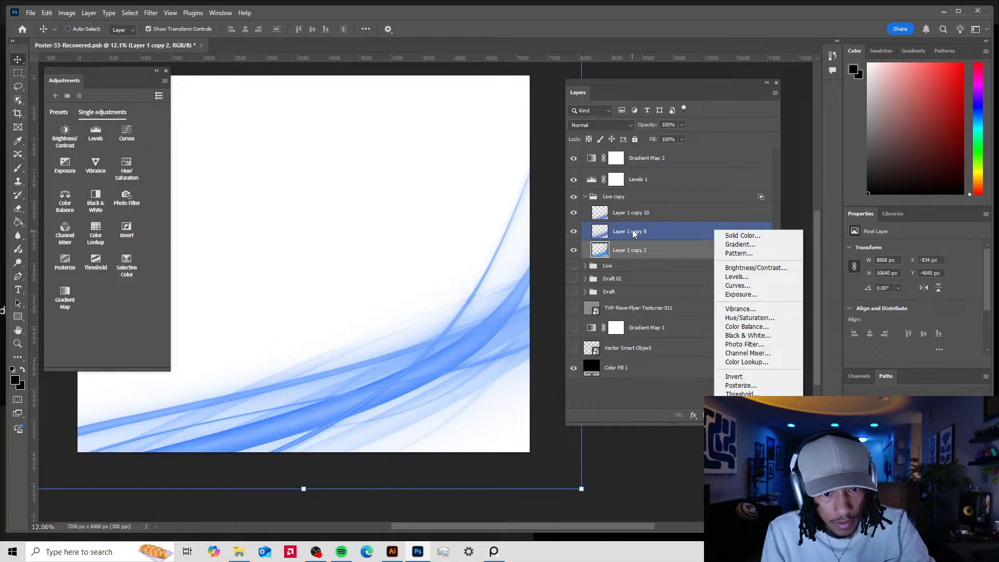
left_click(736, 237)
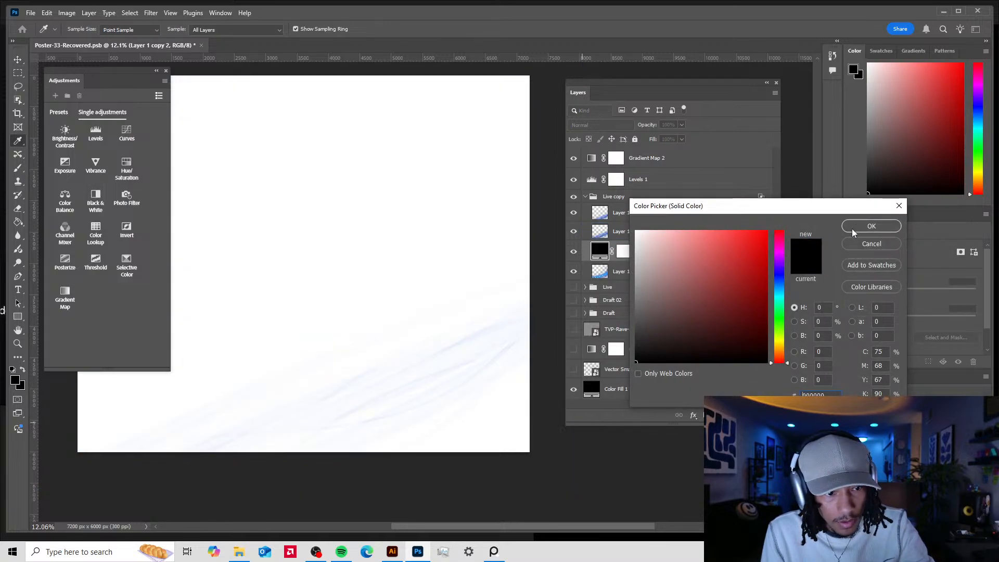
left_click(870, 226)
left_click_drag(671, 251, 671, 276)
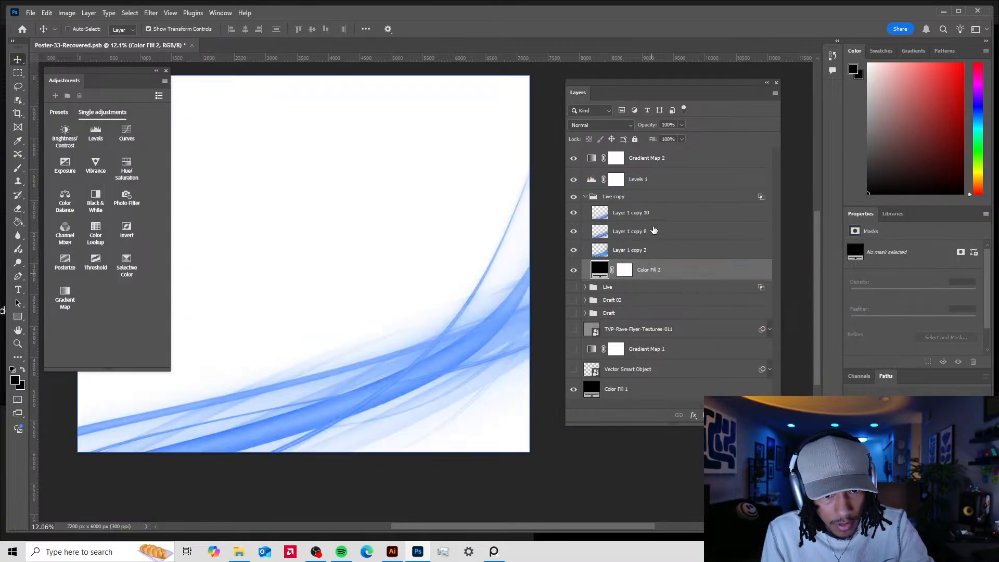
- Try moving Gradient Map 2 to the top of the Live copy group and compare the streak with it hidden
left_click(644, 158)
left_click_drag(643, 158, 642, 201)
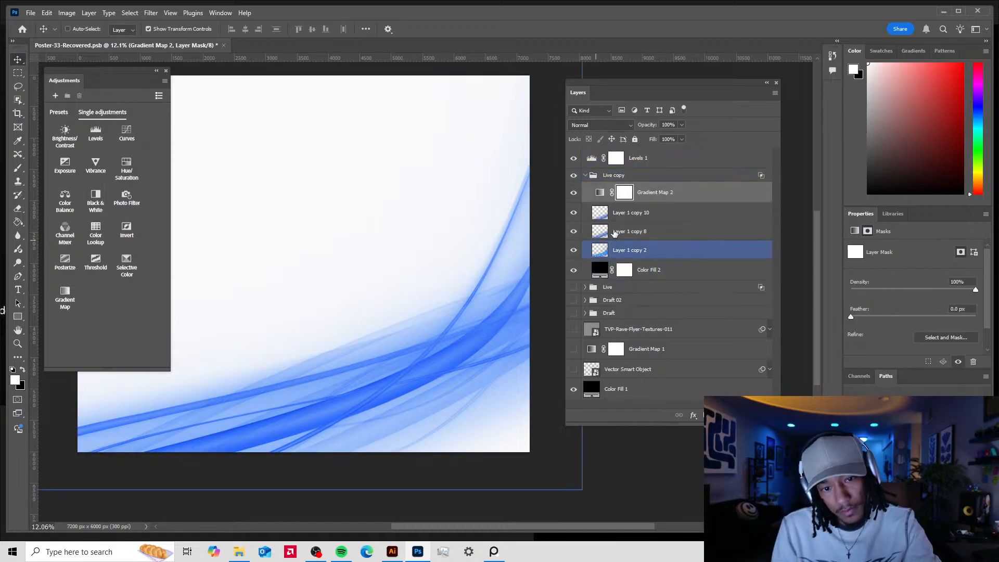
left_click_drag(601, 273, 602, 275)
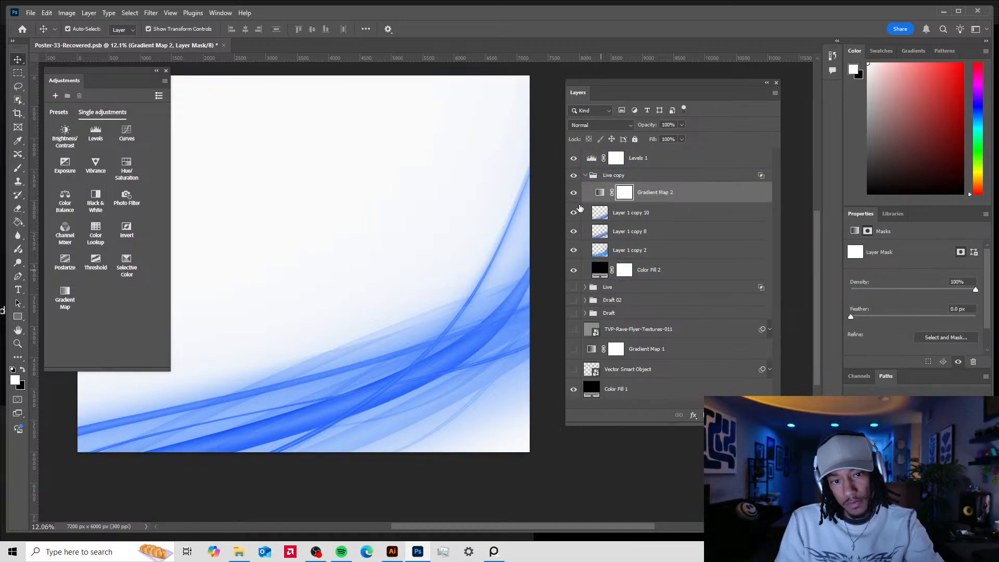
left_click(574, 193)
left_click(574, 193)
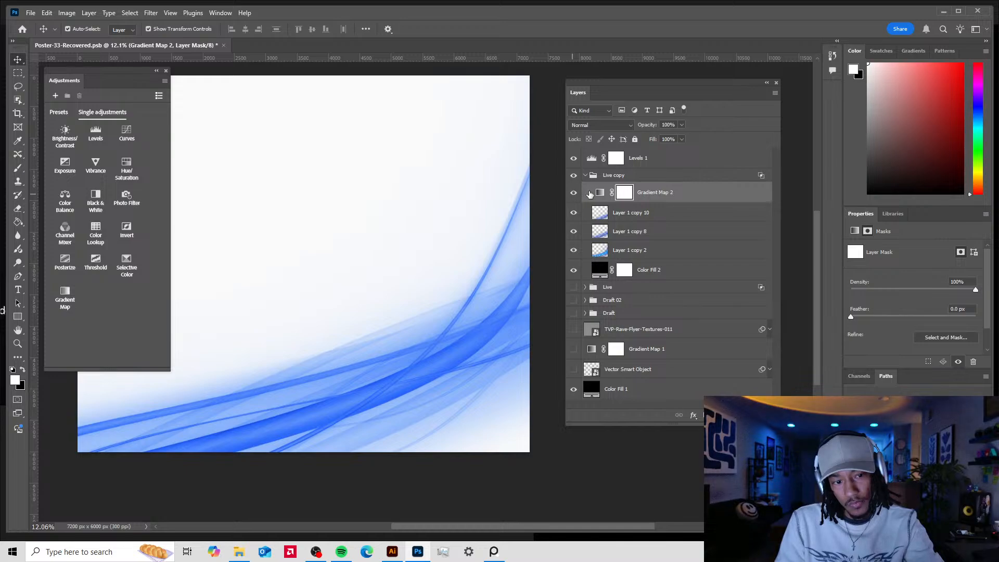
- Undo the Gradient Map 2 move and the added black fill, going back to the merged Layer 1 copy 11
key("ctrl+z")
key("ctrl+z")
key("ctrl+z")
key("ctrl+z")
key("ctrl+z")
key("ctrl+z")
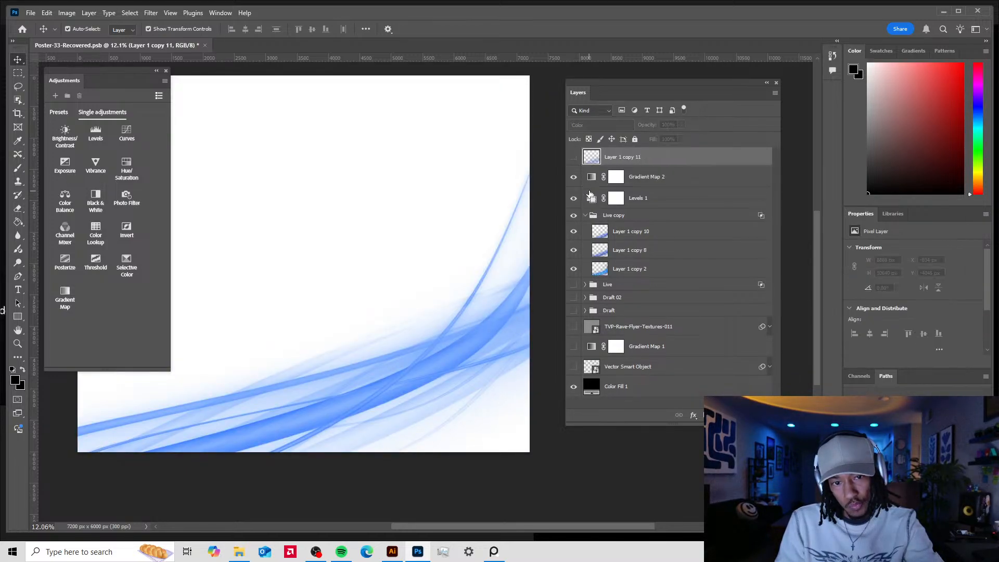
left_click_drag(595, 183, 593, 202)
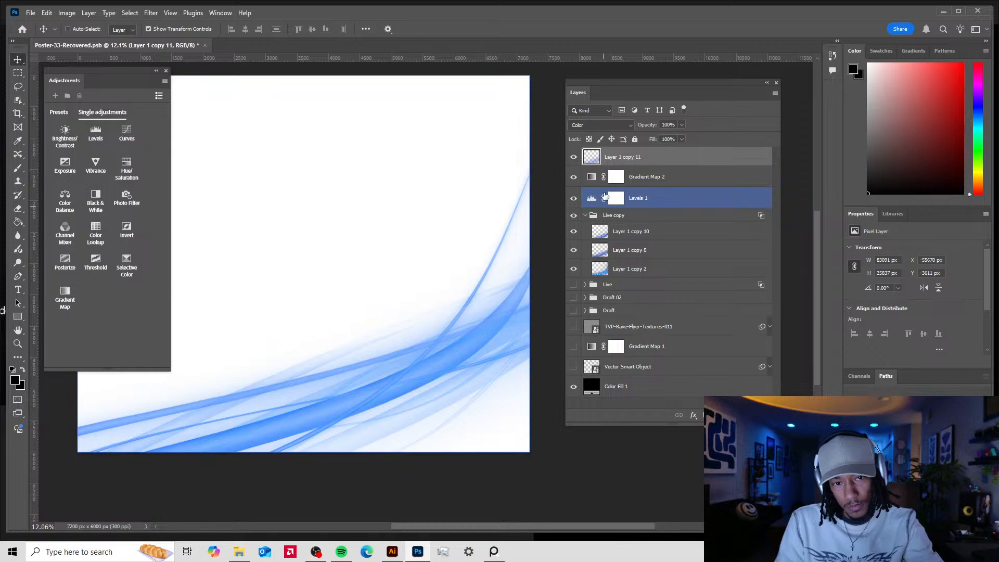
- Move Levels 1 and Gradient Map 2 together into the Live copy group, above the strand layers
left_click(640, 200)
left_click(648, 177, "shift")
left_click_drag(649, 190, 644, 226)
- Add a black Solid Color fill layer to the Live copy group and place it beneath Layer 1 copy 2
left_click(630, 269)
left_click(721, 414)
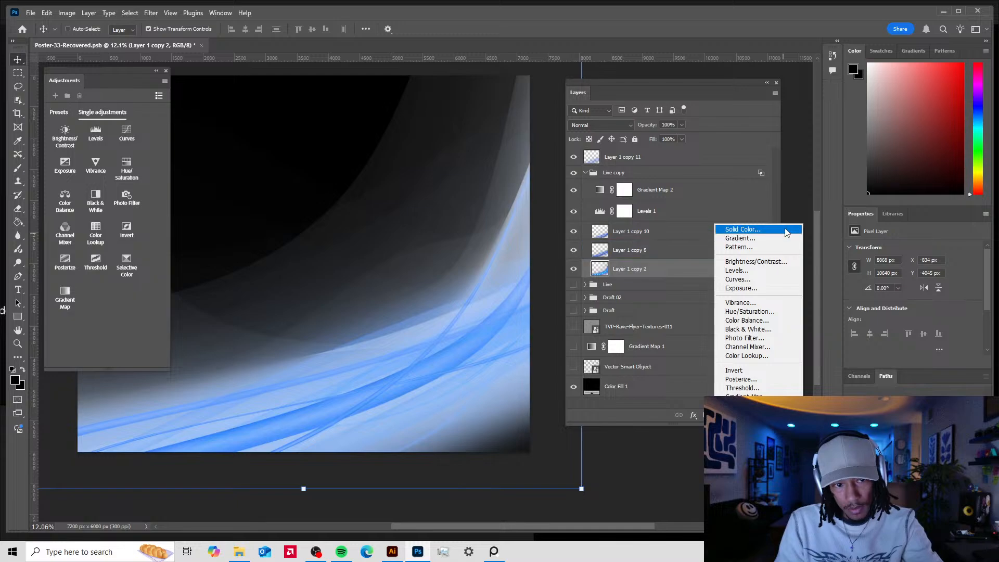
left_click(740, 230)
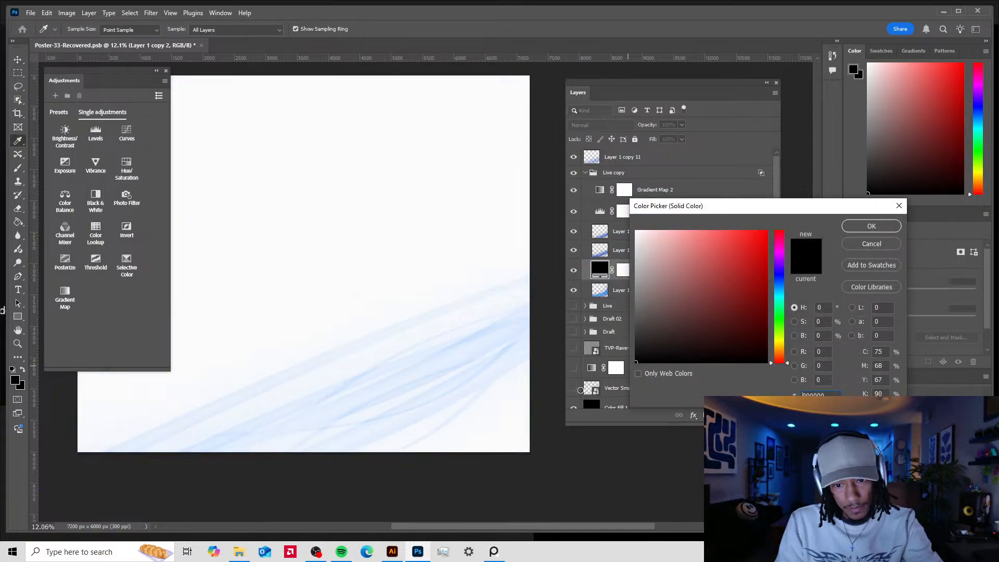
left_click(871, 226)
left_click_drag(691, 268, 681, 297)
- Compare the streak with Layer 1 copy 8, Layer 1 copy 10 and Layer 1 copy 2 each hidden in turn
left_click(640, 250)
left_click(572, 251)
left_click(572, 251)
left_click(574, 231)
left_click(574, 232)
left_click(576, 269)
left_click(574, 269)
left_click(675, 269)
left_click(693, 415)
left_click(697, 428)
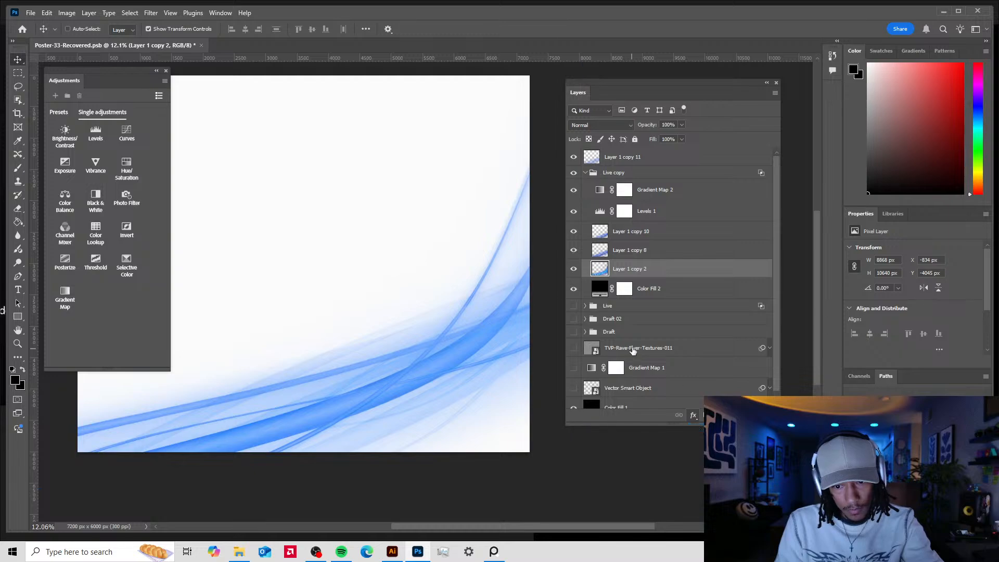
mouse_move(704, 256)
left_mouse_down()
mouse_move(744, 256)
mouse_move(694, 245)
mouse_move(733, 233)
mouse_move(701, 238)
left_mouse_up()
mouse_move(830, 235)
left_mouse_down()
mouse_move(740, 243)
mouse_move(970, 248)
left_mouse_up()
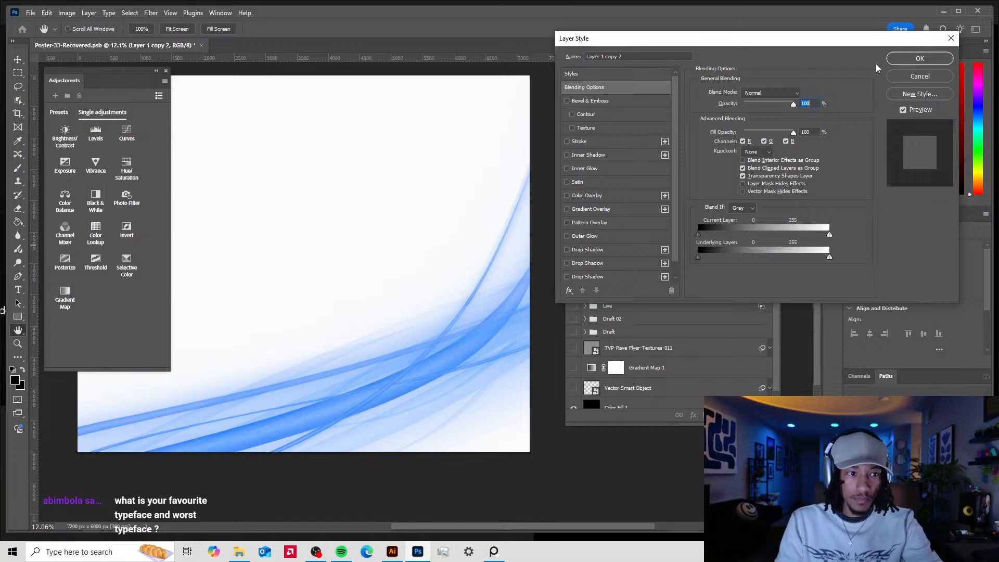
left_click(905, 77)
- Delete the merged Layer 1 copy 11 above the Live copy group
scroll(439, 335, "up", 1)
scroll(444, 333, "down", 2)
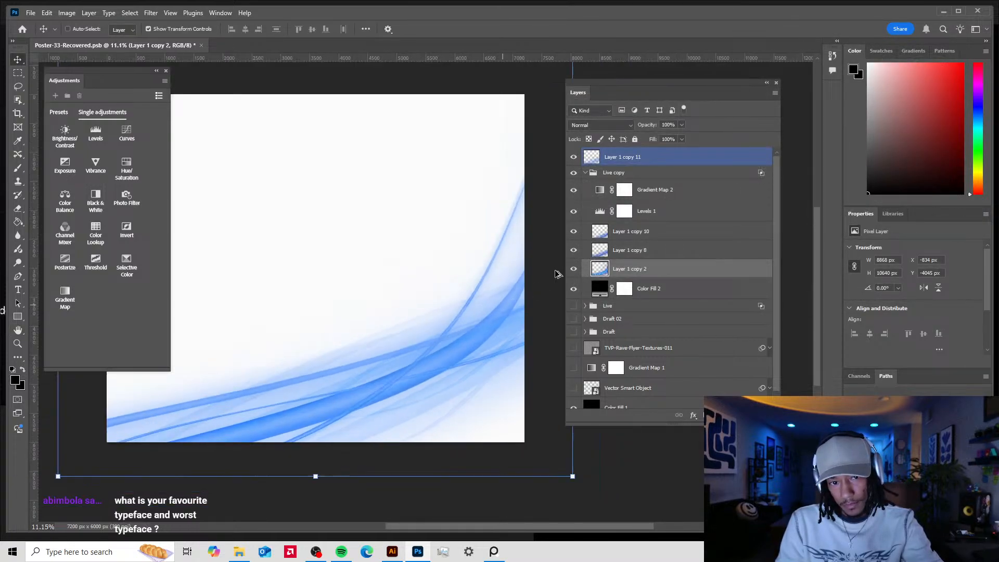
left_click(642, 176)
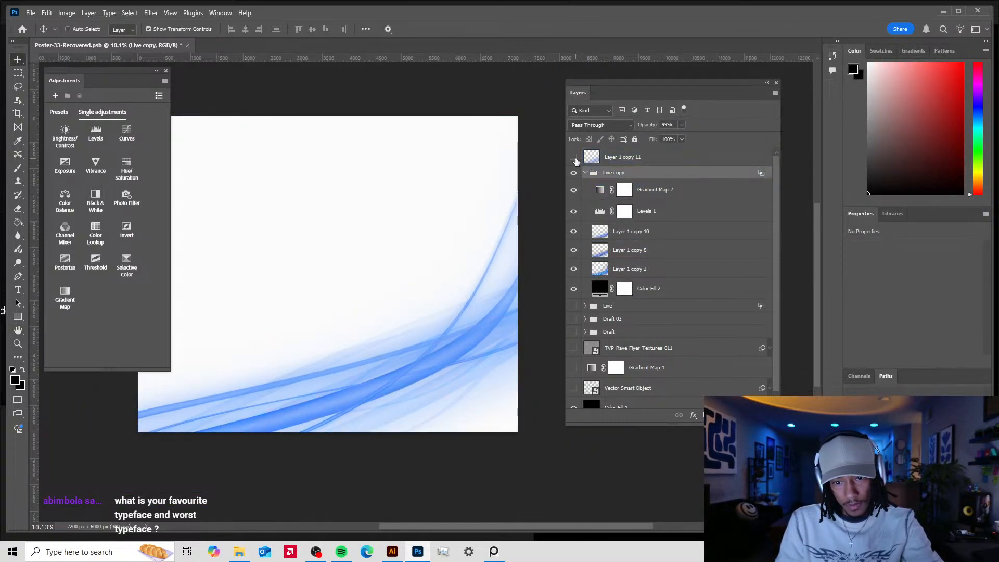
left_click_drag(632, 155, 765, 415)
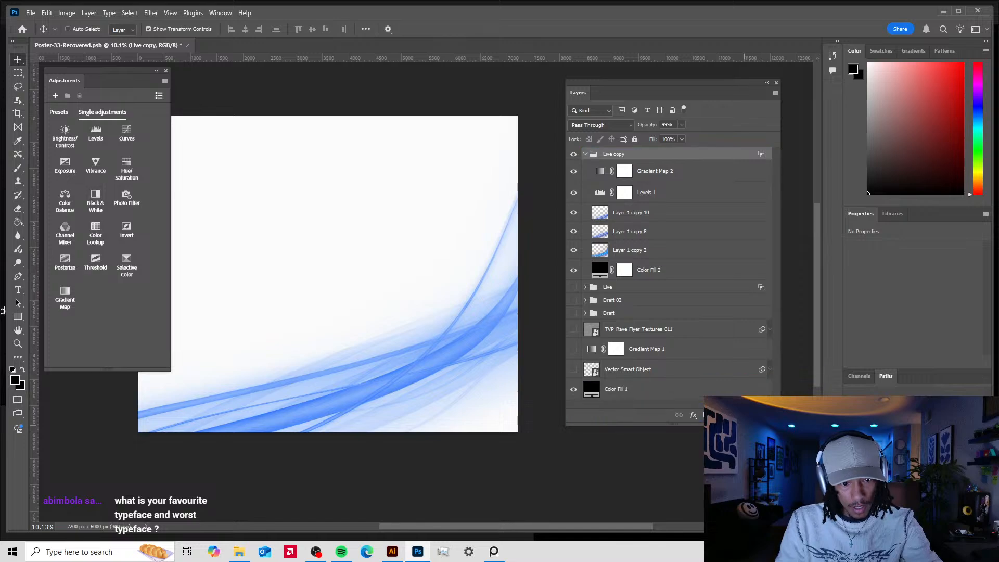
- Add a new empty layer above the Live copy group, clip it to the group, and set its blend mode to Color
left_click(751, 415)
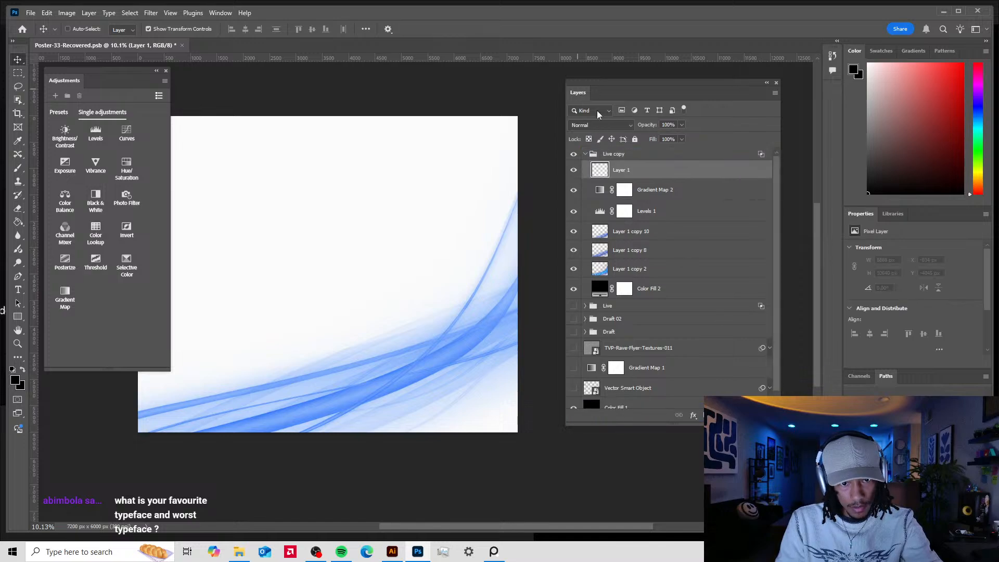
right_click(648, 159)
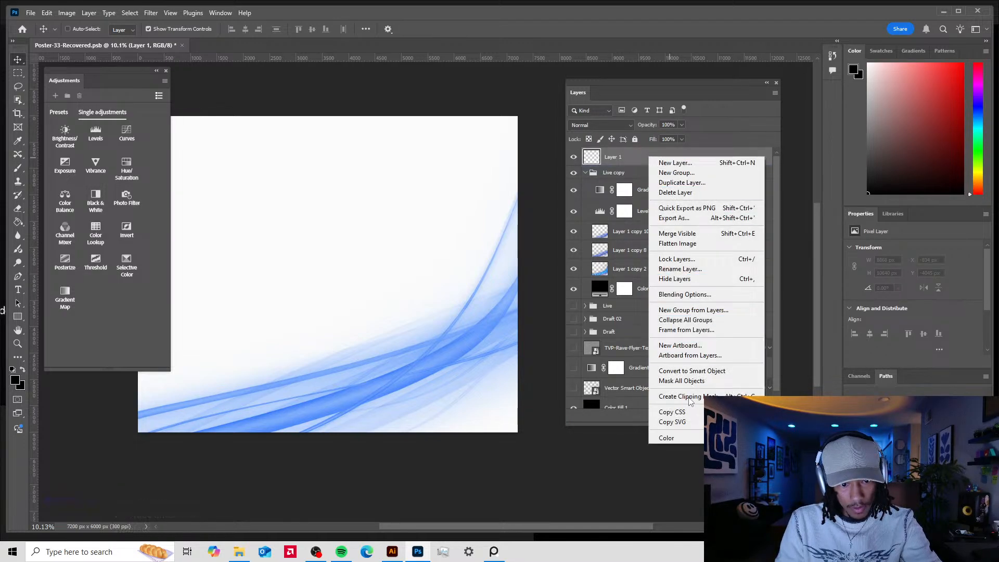
left_click(680, 397)
left_click(601, 125)
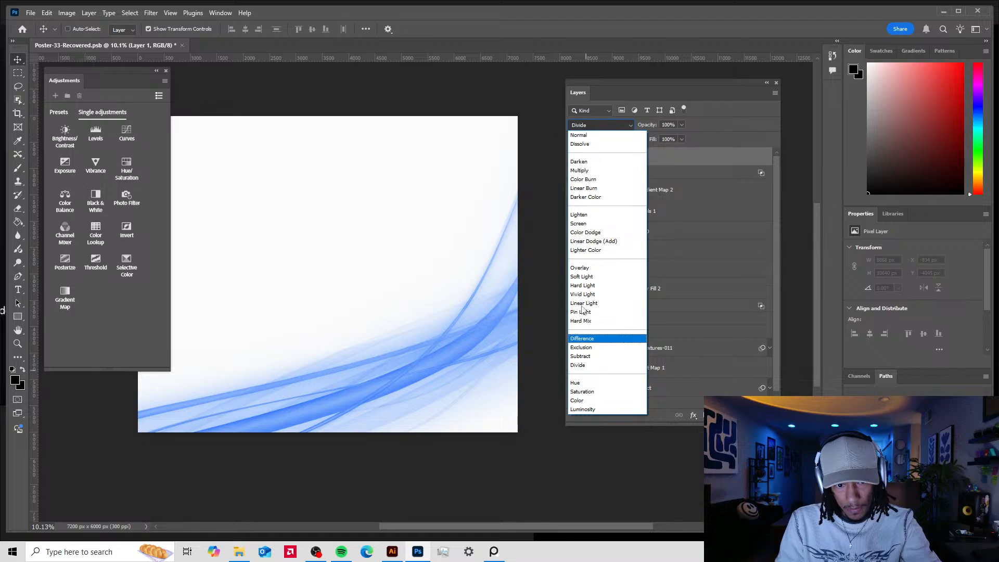
left_click(591, 399)
- Collapse the Live copy group to check its visibility beneath the clipped layer, and expand it again
left_click(589, 188)
left_click(588, 175)
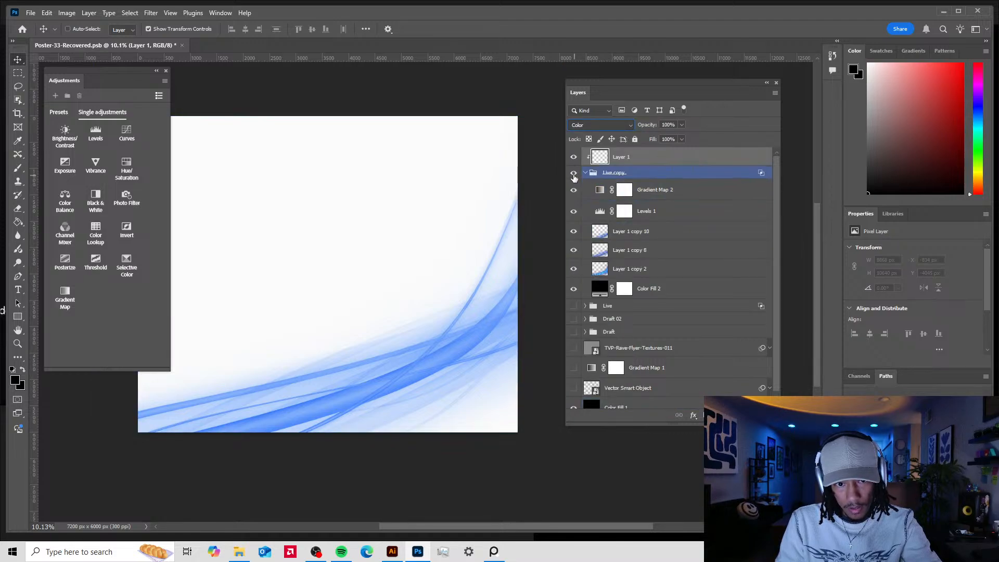
left_click(585, 172)
left_click(573, 173)
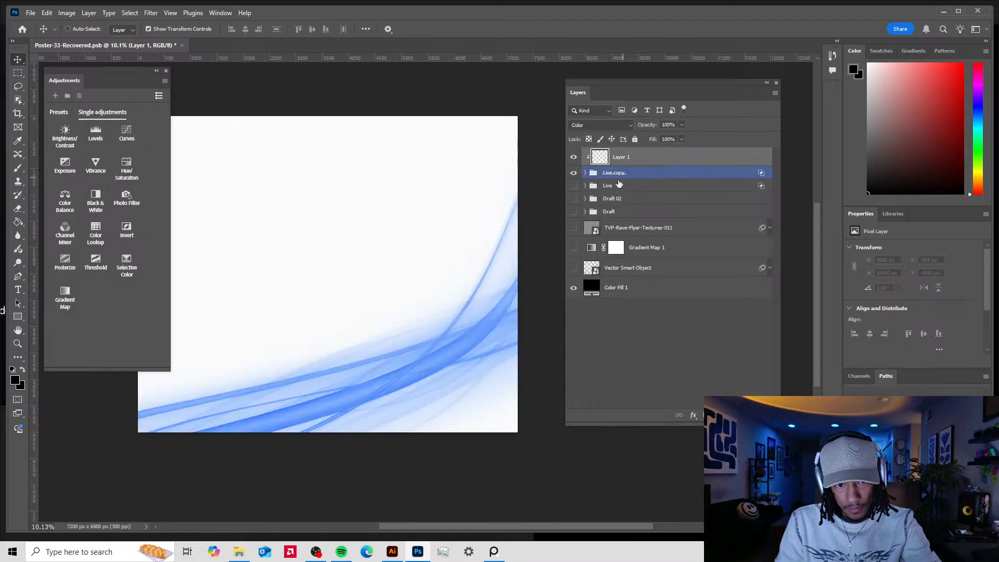
left_click(585, 173)
- Try taking Color Fill 2 out of the Live copy group, then return it to the bottom of the group
left_click(673, 290)
left_click_drag(679, 289, 762, 414)
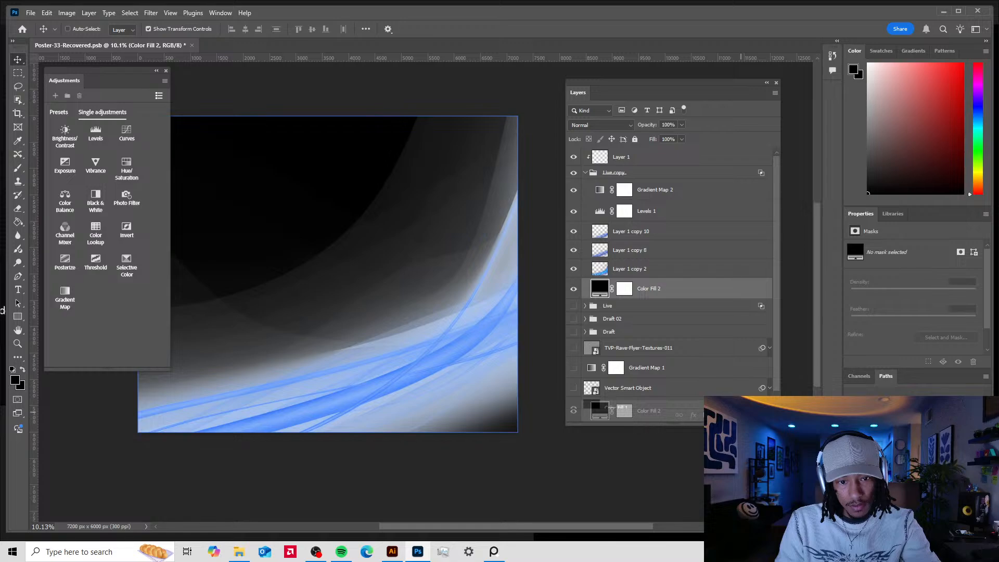
left_click_drag(741, 412, 680, 293)
- Group the three strand layers, Levels 1 and Gradient Map 2 inside Live copy, leaving Color Fill 2 outside the new group
left_click(652, 270)
left_click(659, 232)
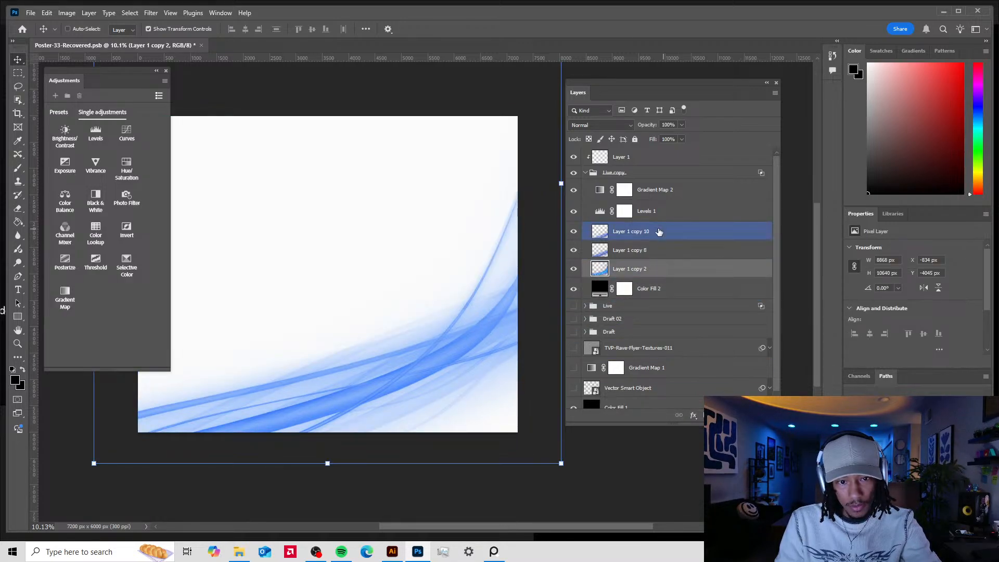
left_click(658, 191, "shift")
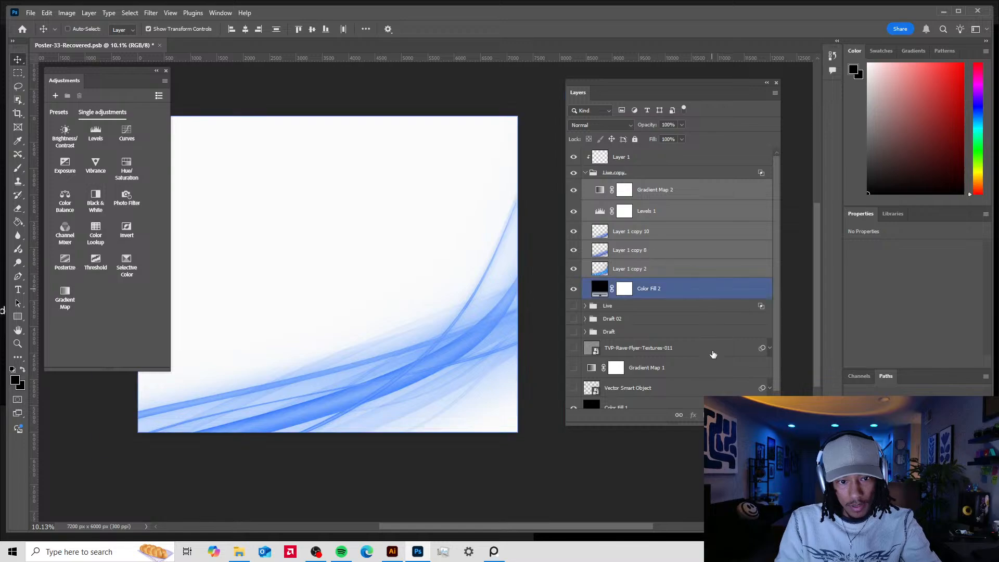
key("ctrl+g")
- Move the empty Color-mode Layer 1 into the Live copy group and clip it to Group 1
left_click_drag(625, 156, 674, 180)
right_click(668, 167)
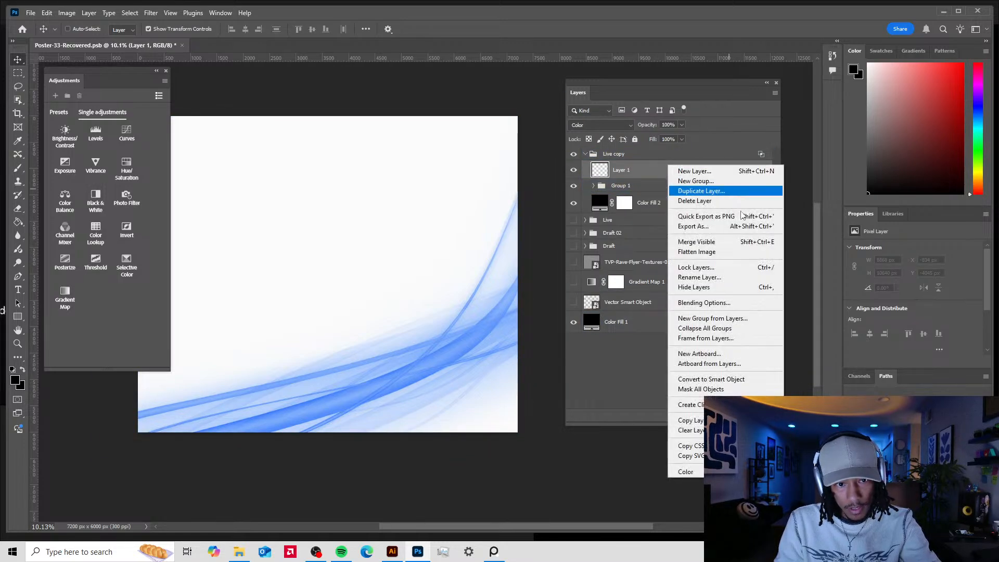
left_click(691, 405)
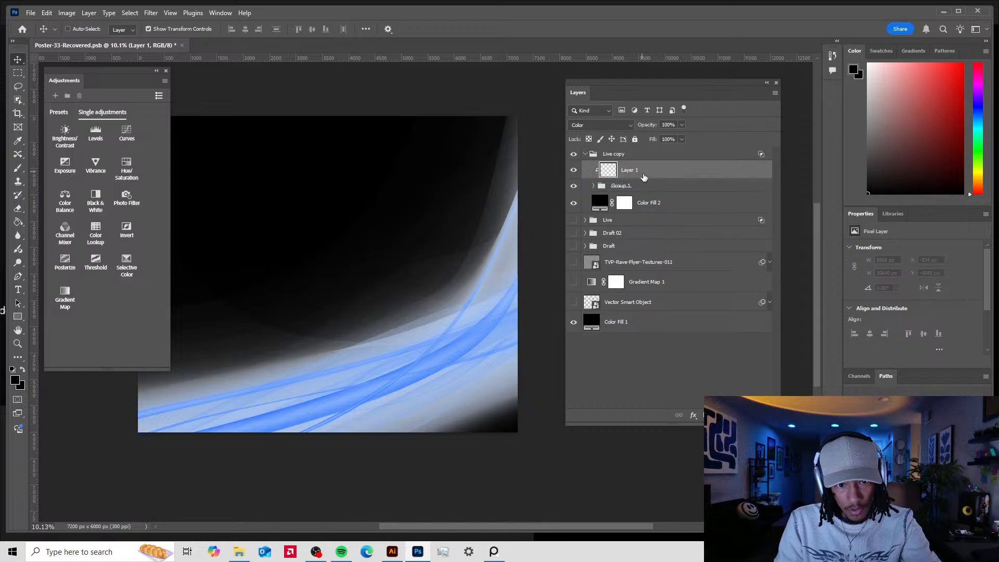
left_click(597, 190)
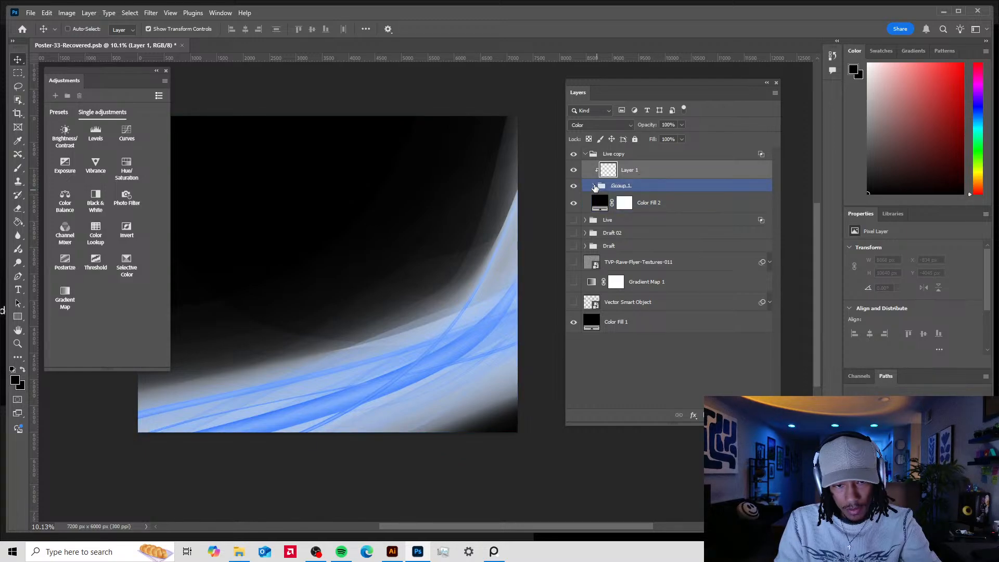
left_click(595, 185)
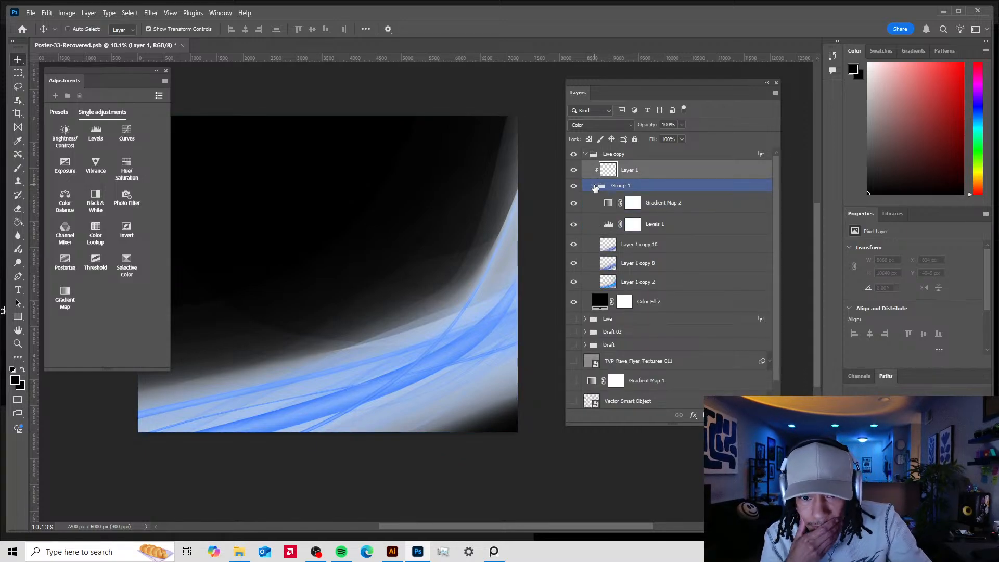
left_click(594, 185)
double_click(600, 203)
left_click_drag(672, 263, 604, 201)
left_click(871, 227)
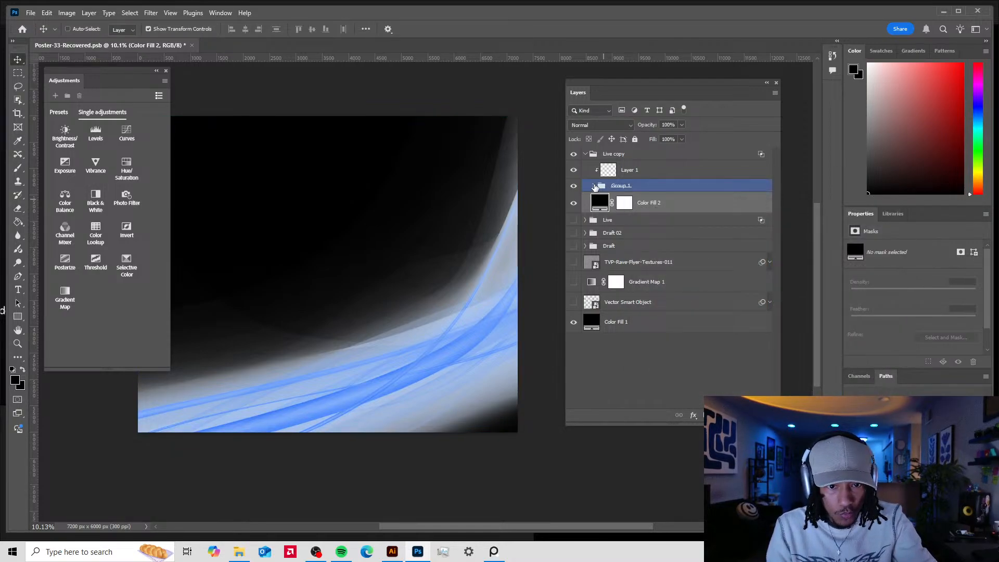
double_click(591, 322)
left_click_drag(669, 331, 621, 221)
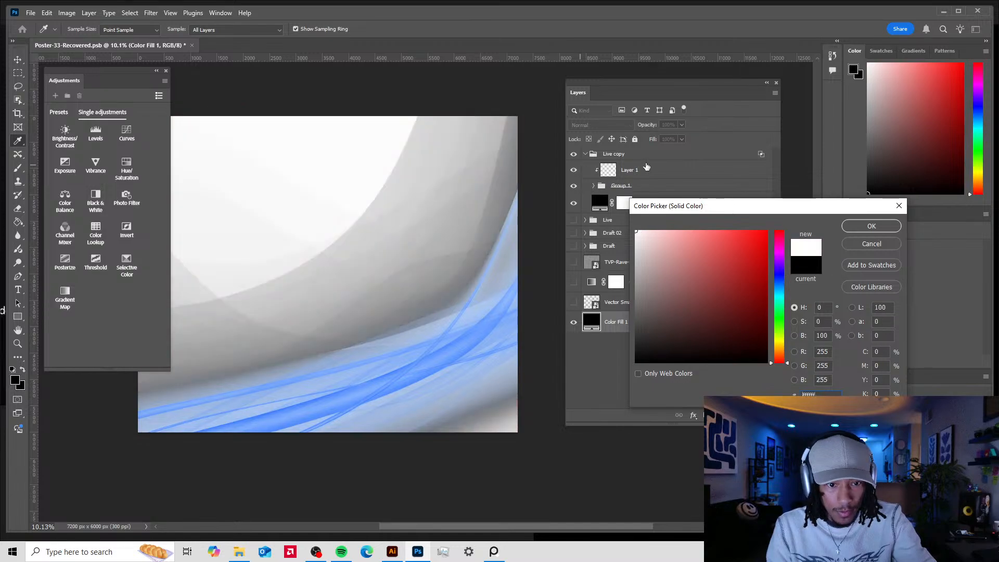
left_click(863, 248)
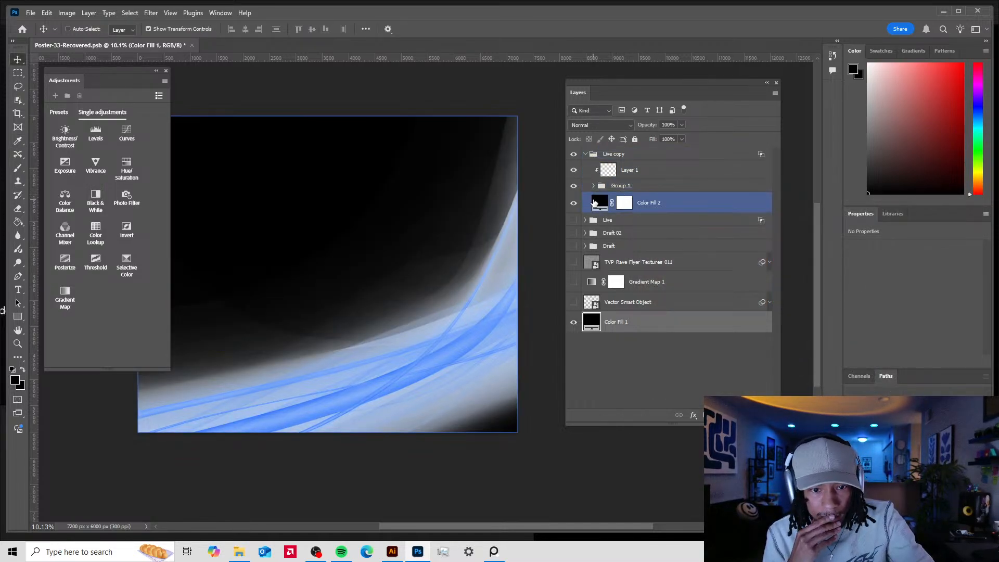
- Undo the grouping of the wave and adjustment layers into Group 1 and the move of Layer 1 into the Live copy group
key("ctrl+z")
key("ctrl+z")
key("ctrl+z")
key("ctrl+z")
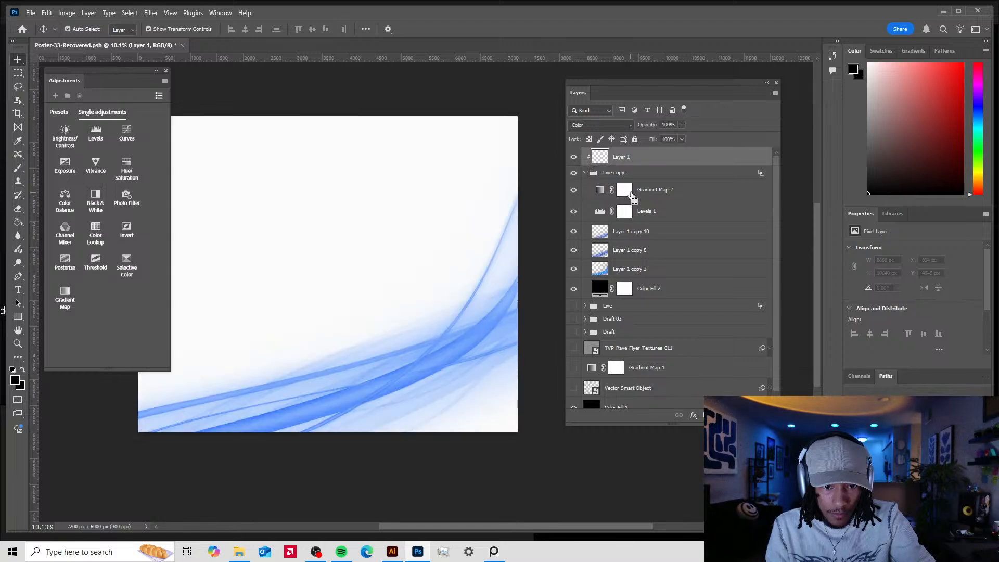
left_click(489, 281, "ctrl")
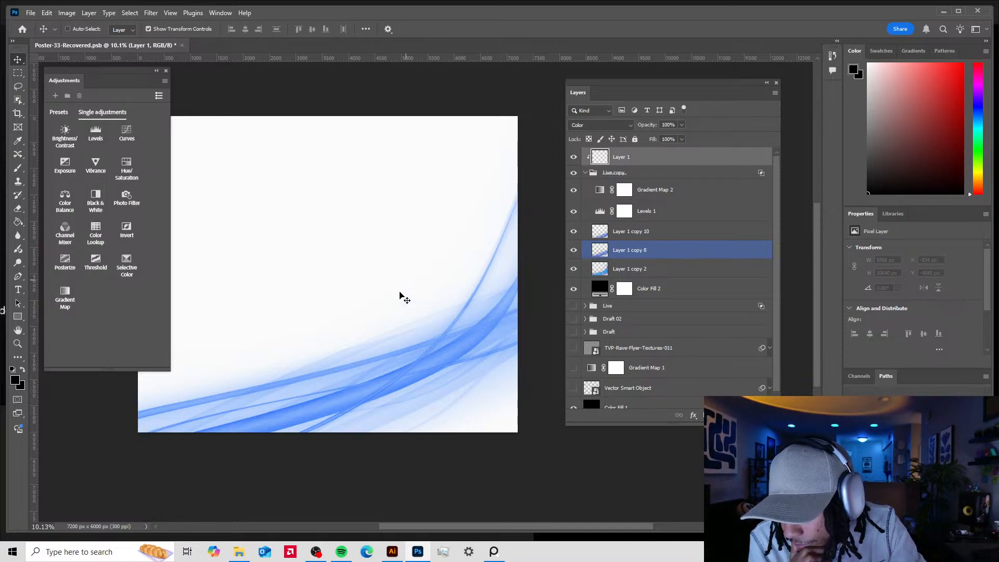
left_click(248, 416, "ctrl")
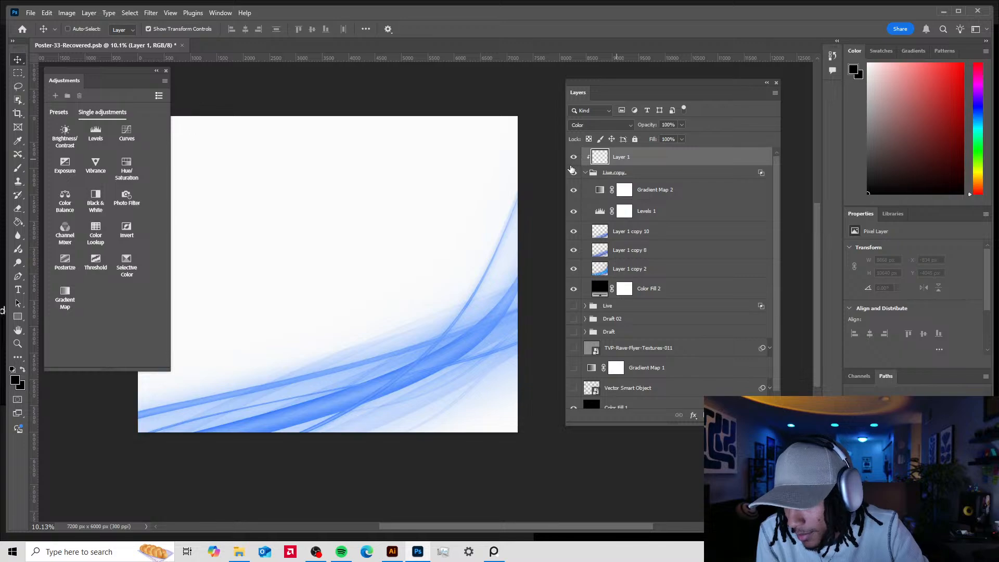
left_click_drag(692, 80, 717, 71)
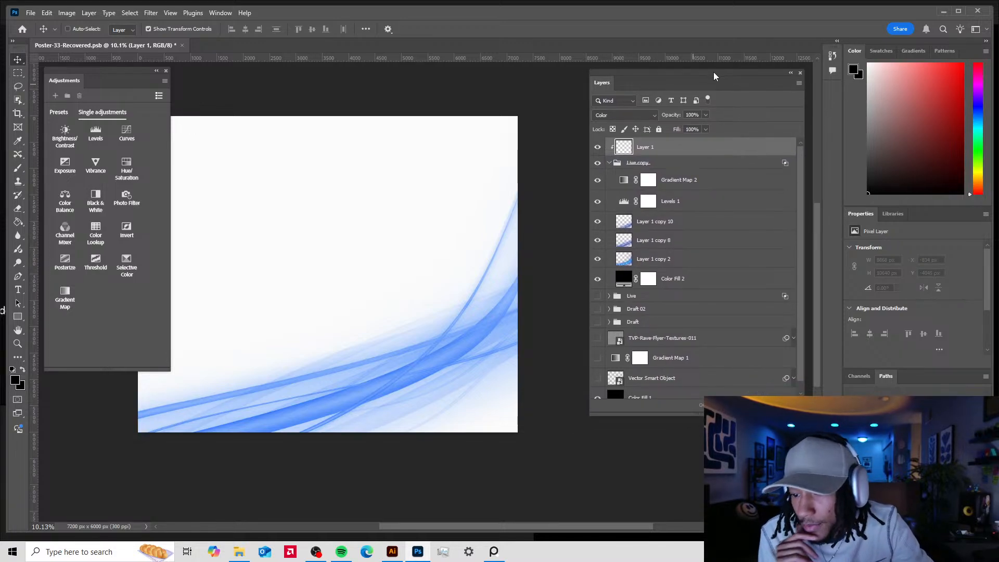
left_click(676, 221)
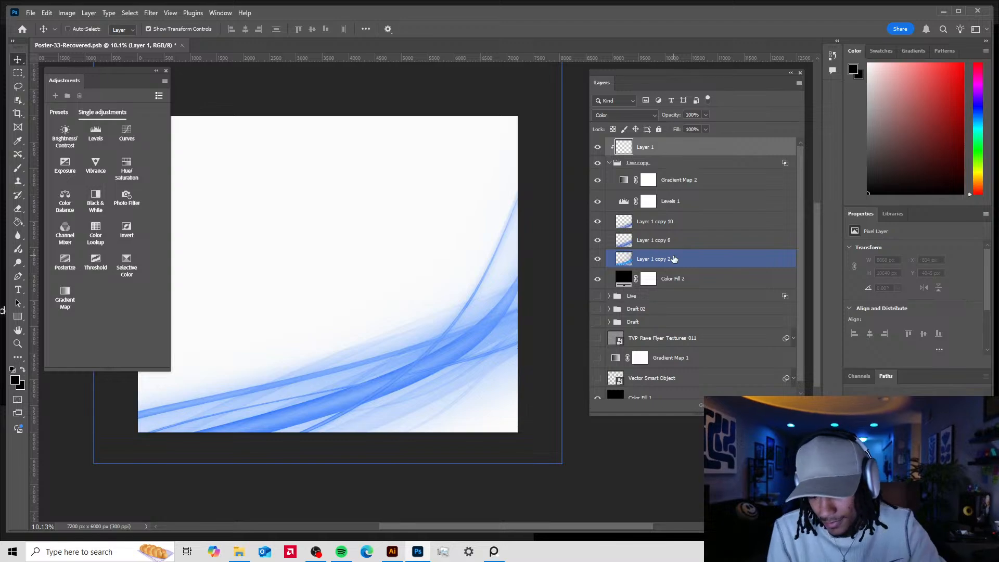
left_click(653, 240)
mouse_move(412, 325)
left_mouse_down()
mouse_move(385, 323)
mouse_move(390, 311)
mouse_move(408, 317)
left_mouse_up()
mouse_move(475, 289)
left_mouse_down()
mouse_move(459, 287)
mouse_move(463, 270)
mouse_move(476, 272)
left_mouse_up()
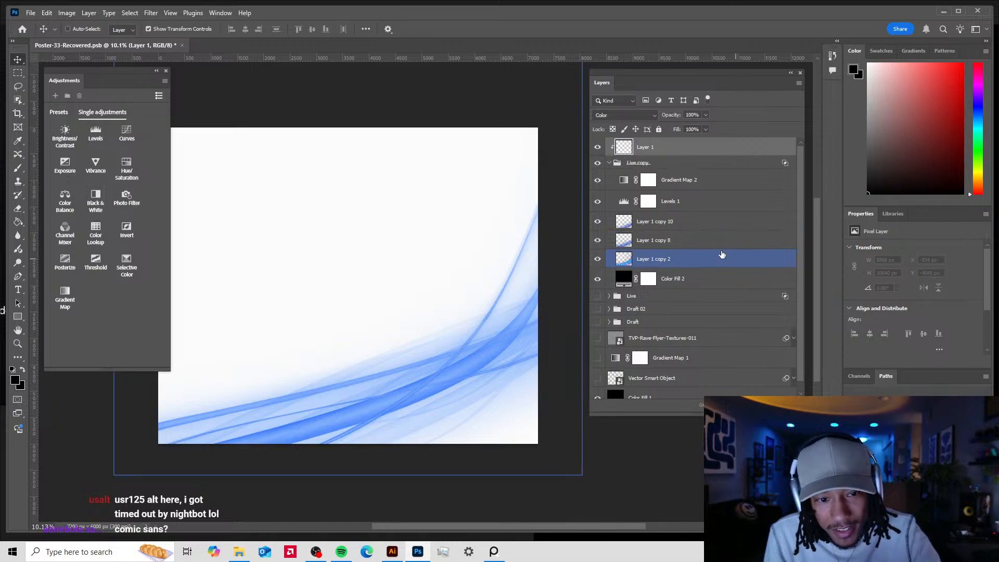
left_click(696, 238)
left_click(696, 204, "shift")
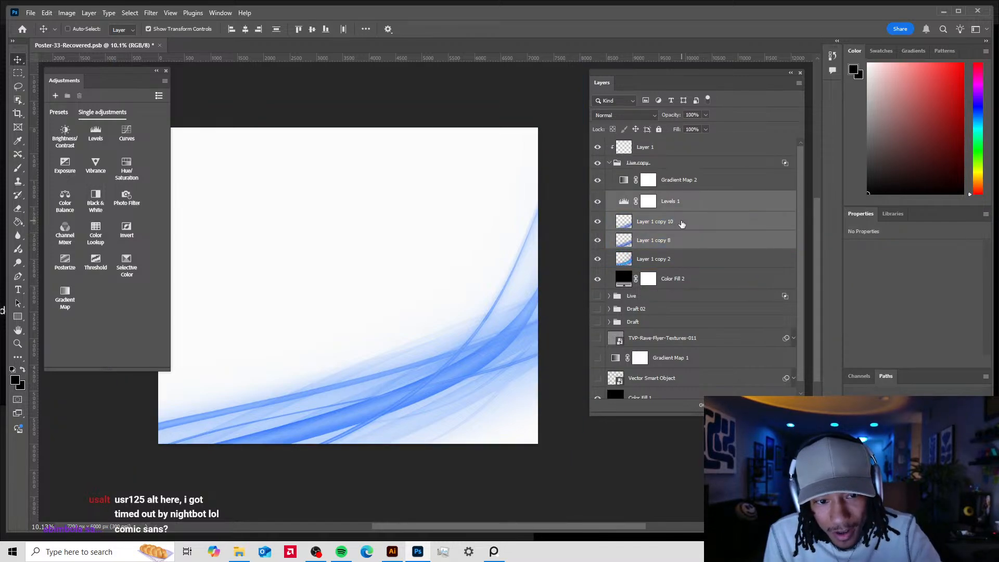
left_click(682, 223)
left_click(693, 242, "alt")
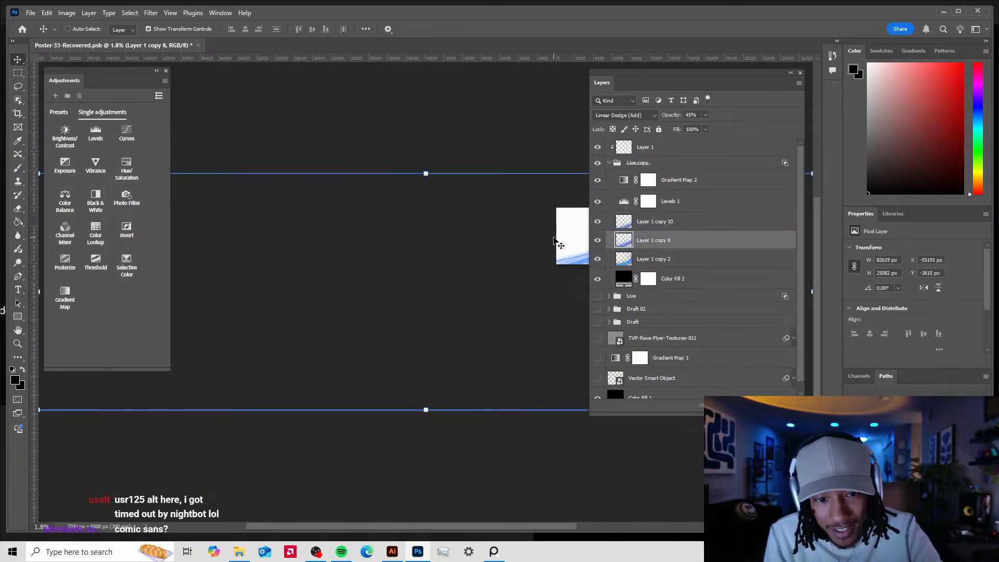
scroll(556, 234, "up", 3)
scroll(554, 229, "up", 5)
left_click_drag(560, 212, 250, 309)
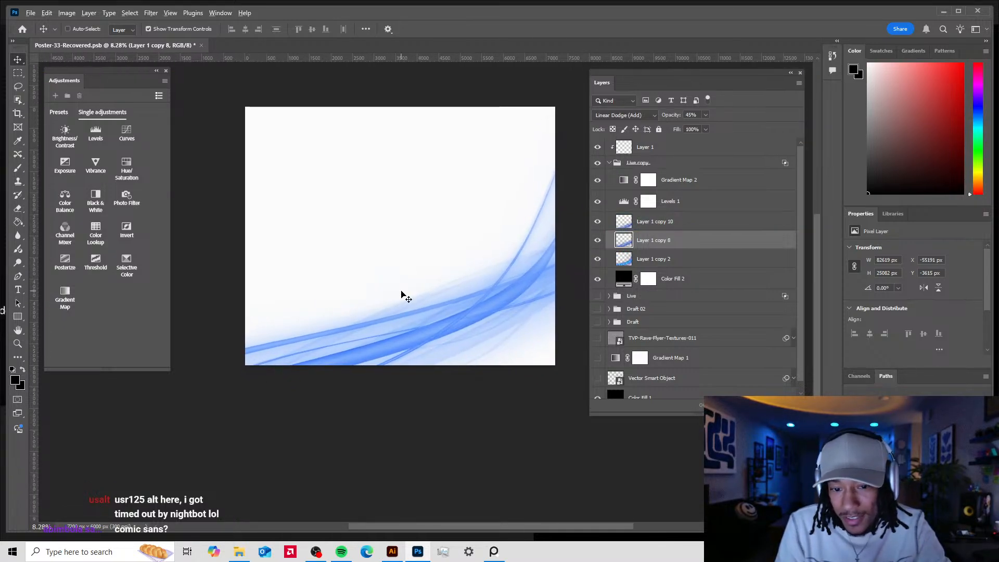
scroll(411, 283, "up", 2)
scroll(412, 279, "down", 1)
scroll(420, 275, "up", 2)
left_click_drag(417, 272, 410, 288)
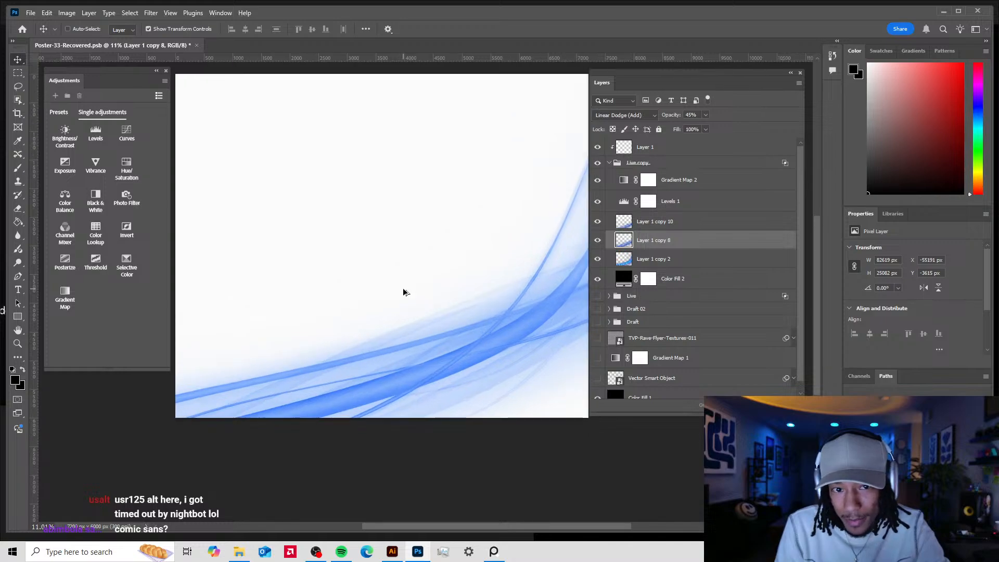
scroll(404, 291, "down", 1)
left_click_drag(401, 281, 400, 271)
left_click_drag(712, 76, 710, 85)
left_click_drag(520, 131, 515, 128)
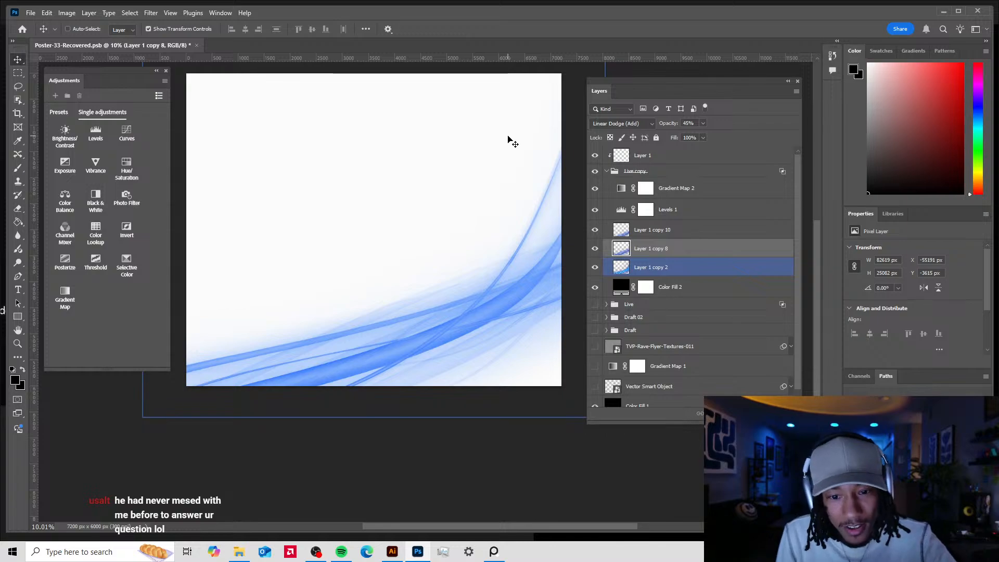
left_click_drag(491, 168, 484, 165)
left_click_drag(700, 79, 679, 71)
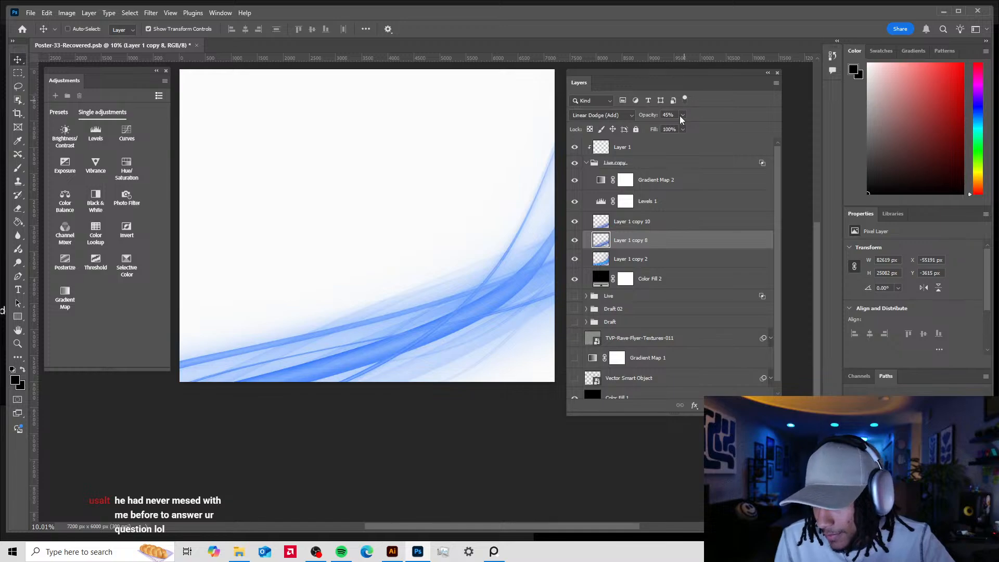
- Compare the artwork with and without Layer 1 copy 8 and Layer 1 copy 10, and select the three wave layers
left_click(661, 179)
left_click(640, 203)
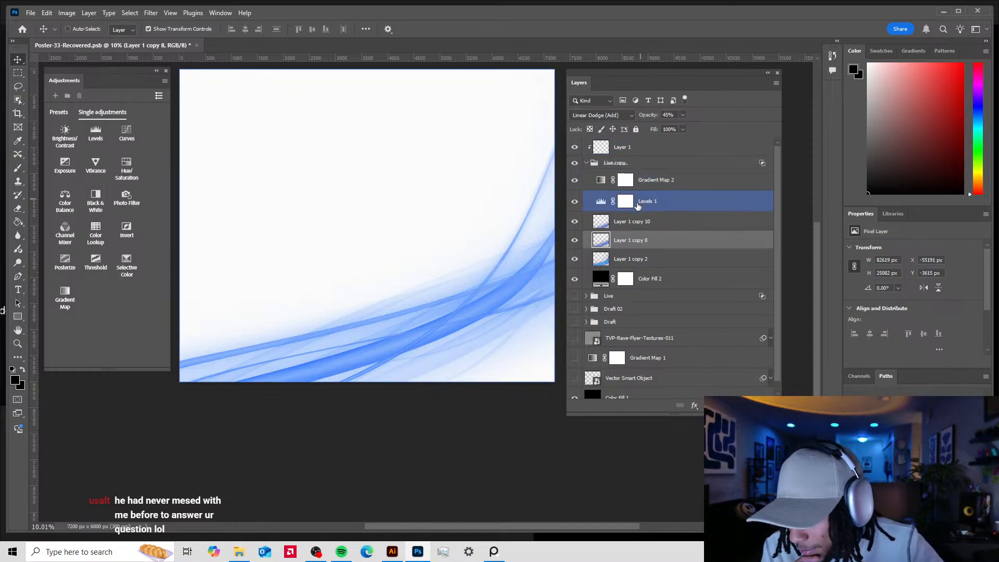
left_click(631, 221)
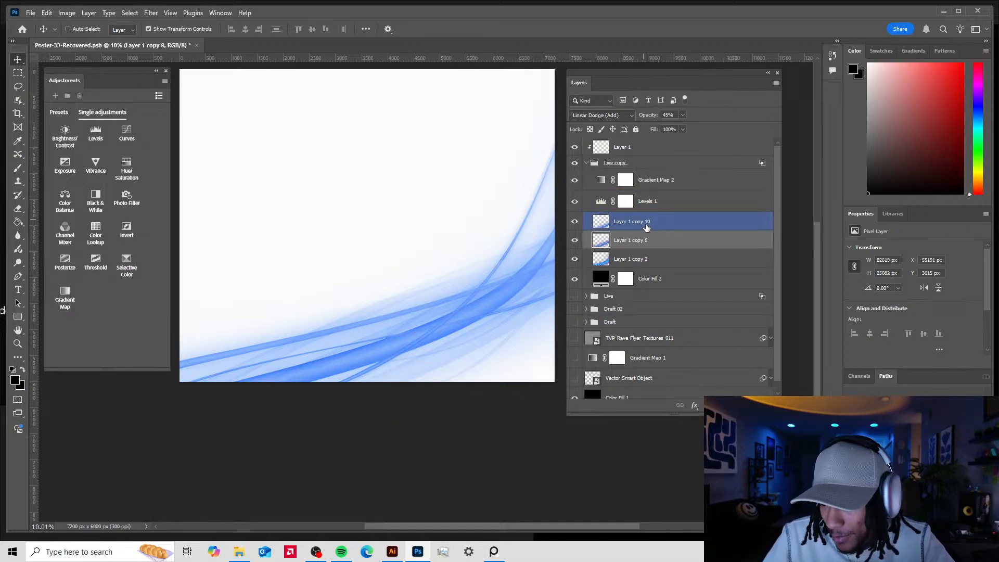
left_click(647, 223, "shift")
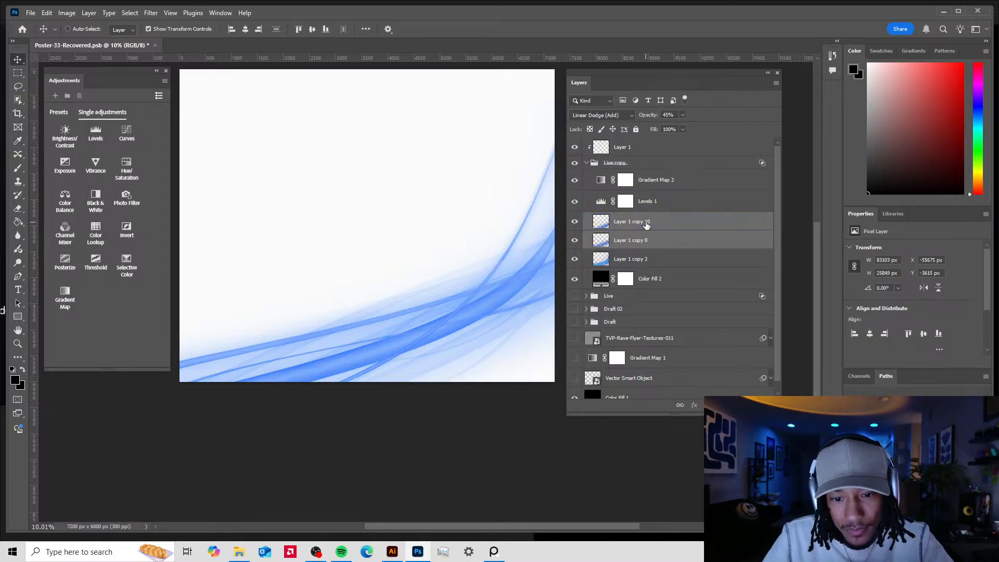
left_click(575, 240)
left_click(575, 241)
left_click(576, 229)
left_click(576, 225)
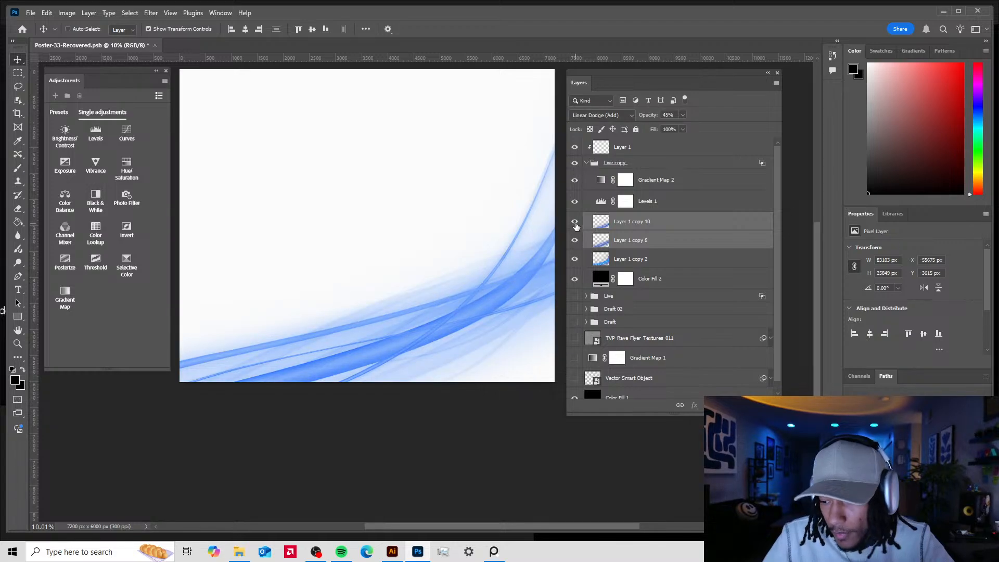
left_click(575, 224)
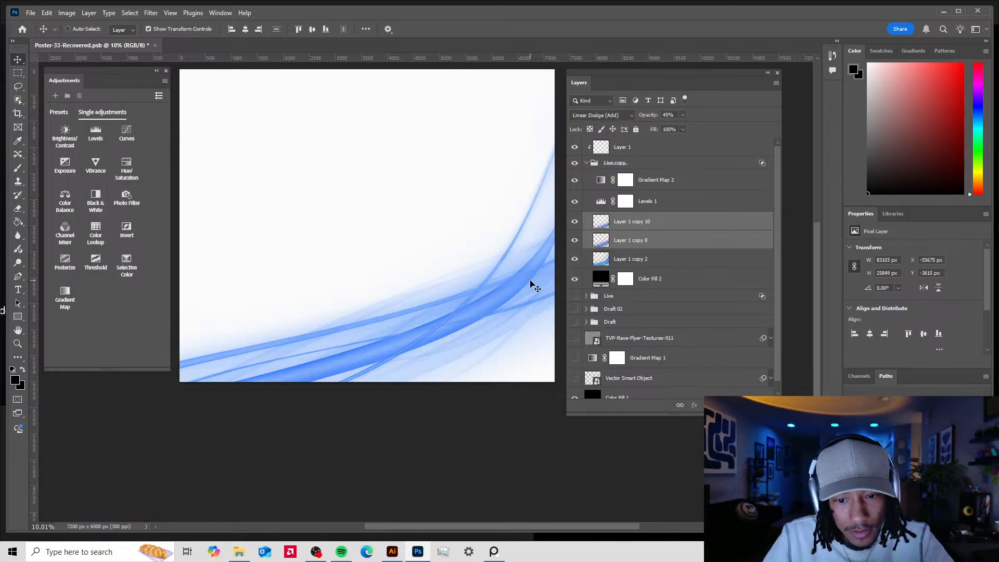
left_click(598, 259, "shift")
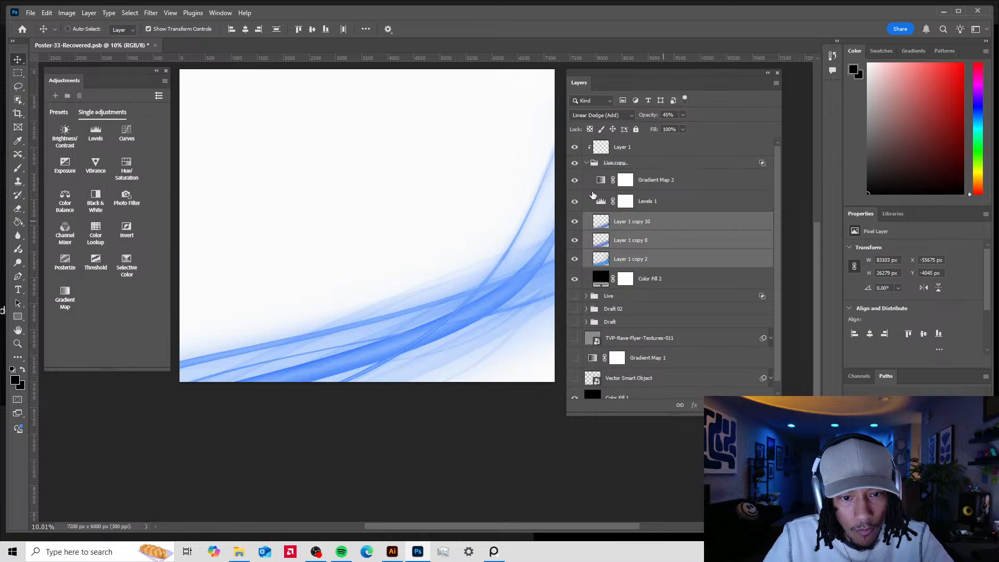
- Check what Gradient Map 2 and Layer 1 each contribute to the artwork by temporarily hiding them
left_click(574, 180)
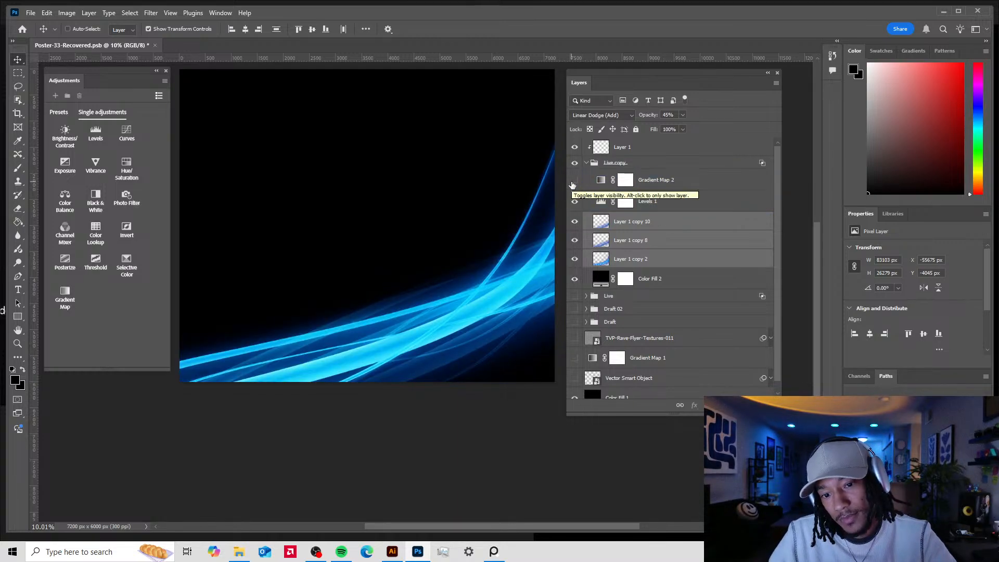
left_click(575, 181)
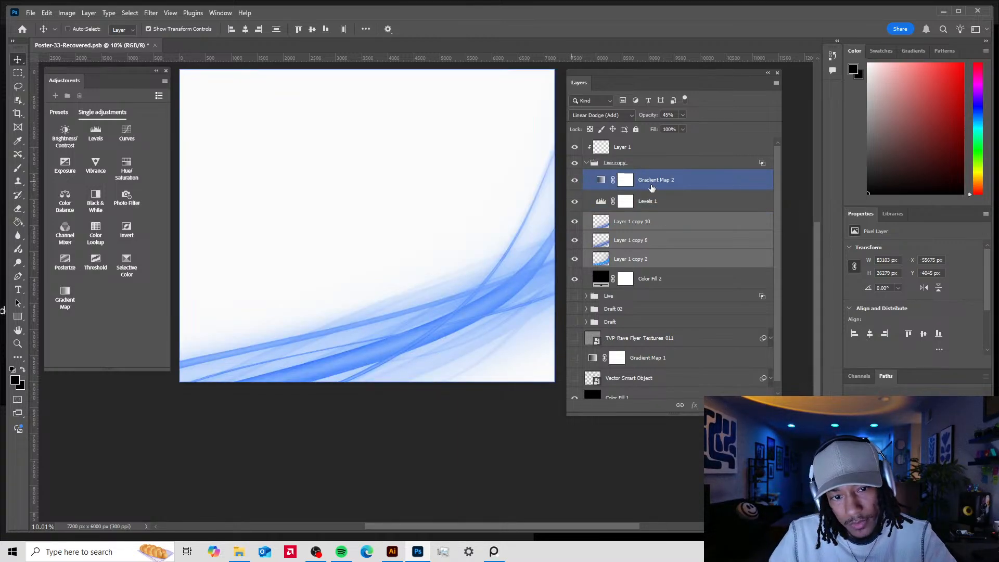
left_click(664, 183)
left_click(572, 149)
left_click(572, 149)
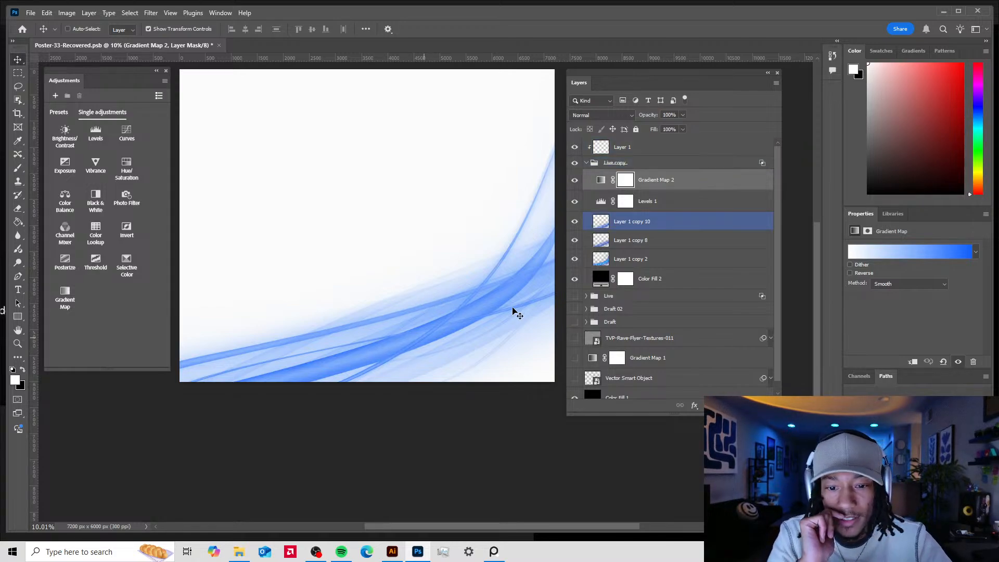
- Paint a red stroke on Layer 1 along the underside of the blue waves with the 1900 px soft Brush
left_click(679, 150)
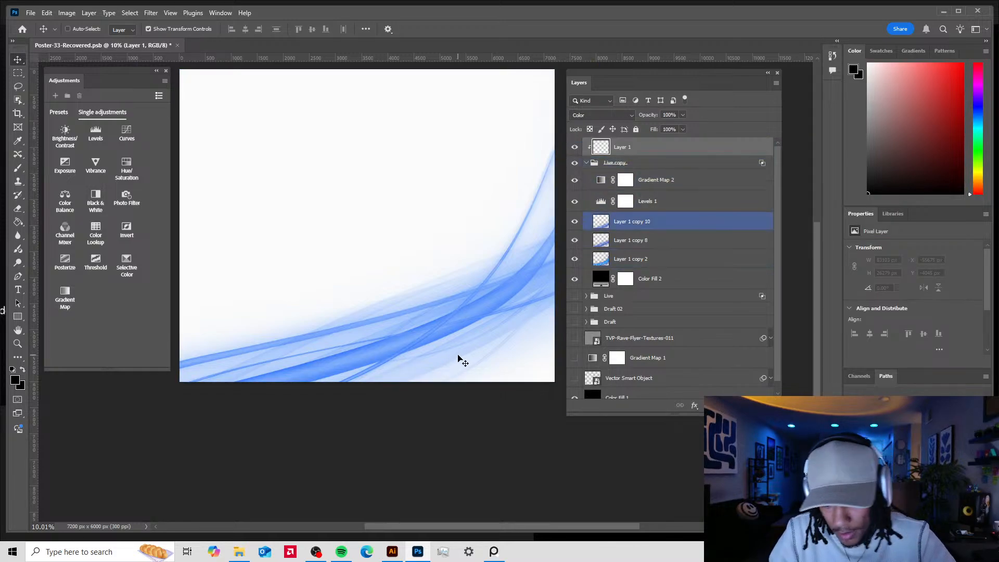
key("b")
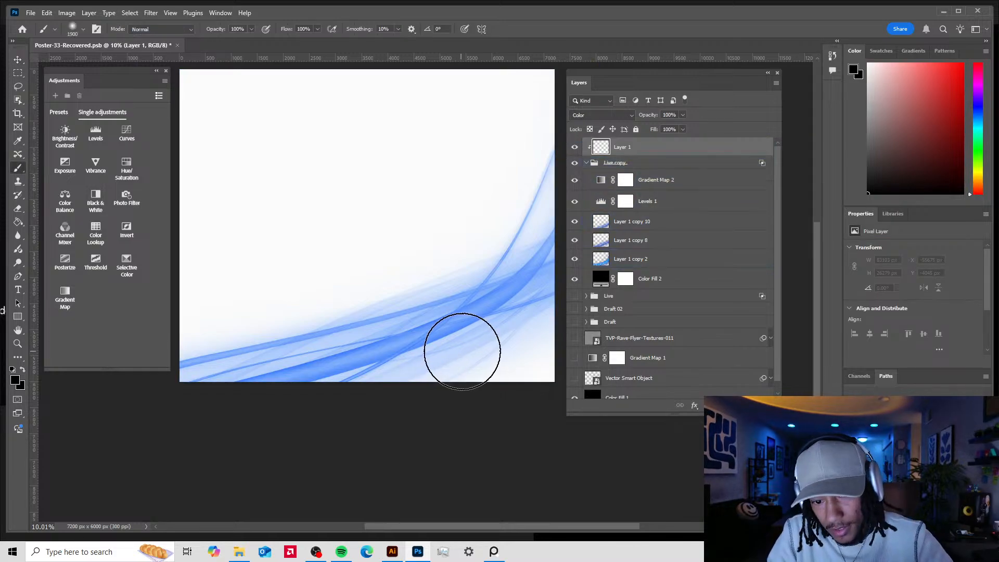
left_click(15, 380)
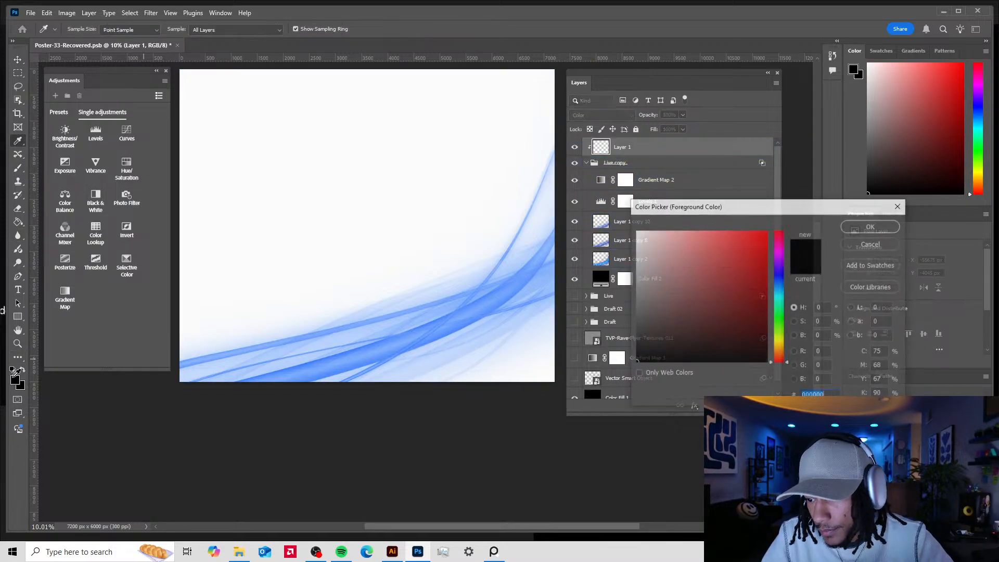
left_click(872, 226)
mouse_move(546, 327)
left_mouse_down()
mouse_move(514, 368)
mouse_move(465, 385)
mouse_move(579, 321)
mouse_move(322, 438)
mouse_move(647, 283)
mouse_move(313, 427)
mouse_move(288, 426)
left_mouse_up()
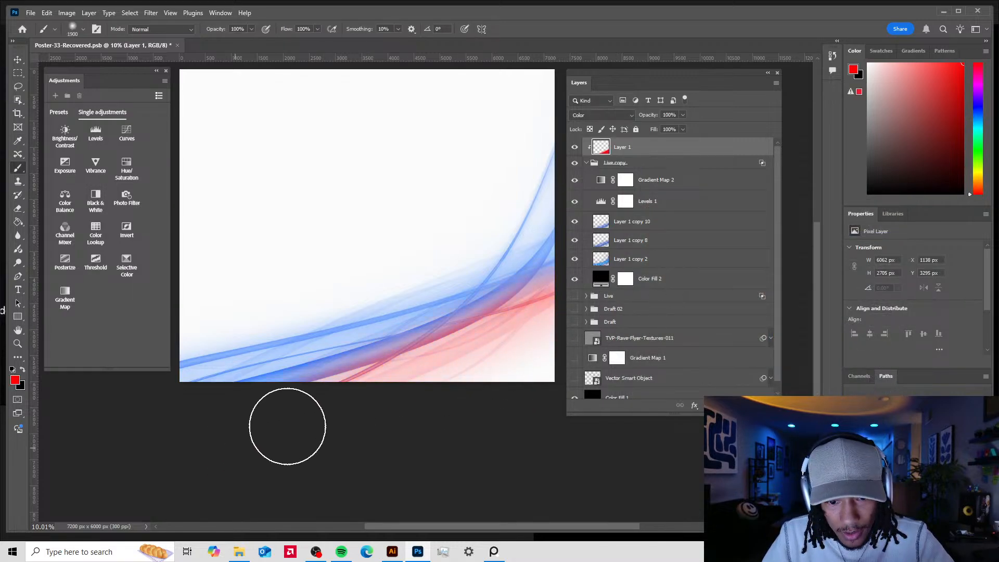
- Preview other blend modes for Layer 1, keep Color, and extend the red paint over the thick wave and the upper strands
left_click(595, 114)
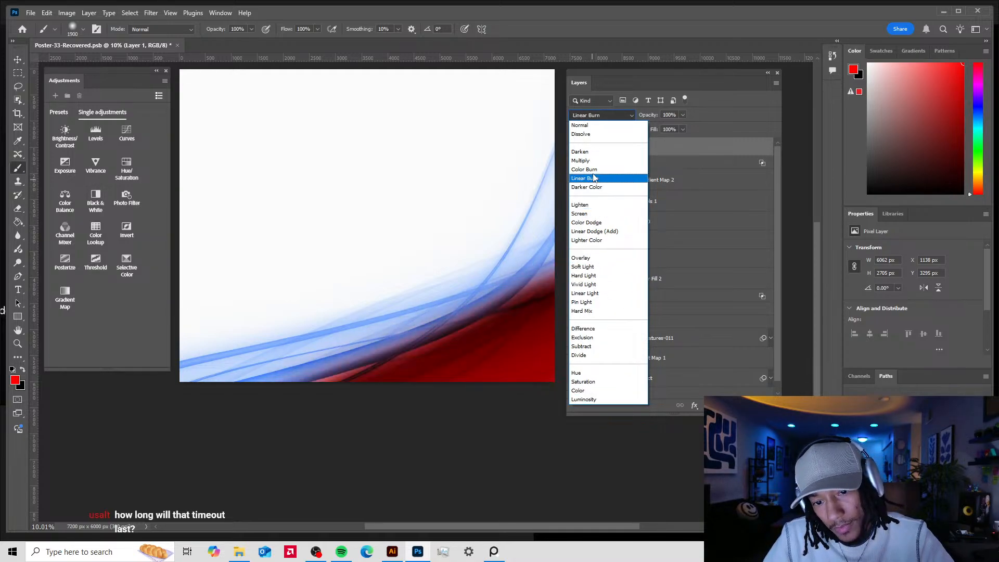
left_click(803, 108)
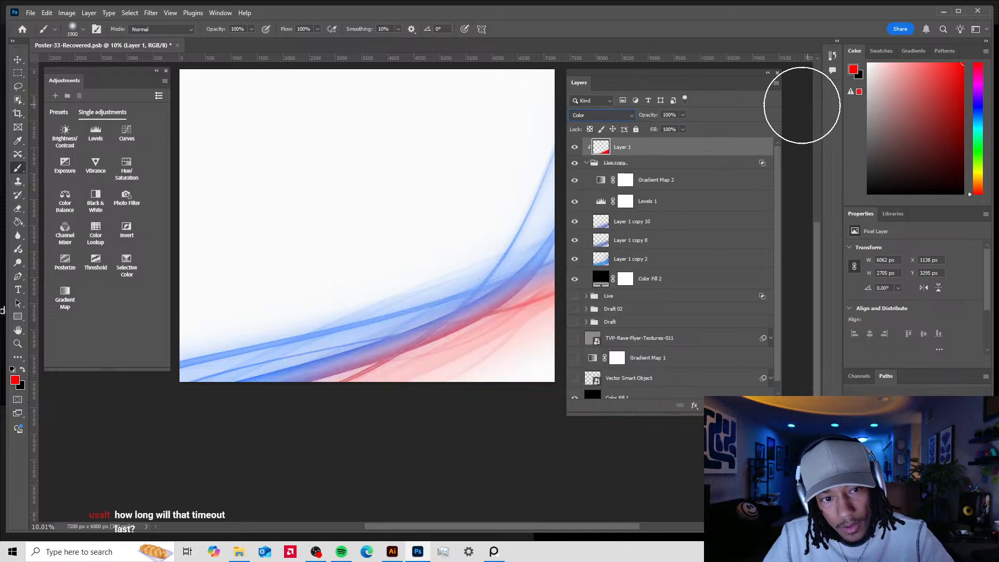
left_click_drag(521, 297, 352, 411)
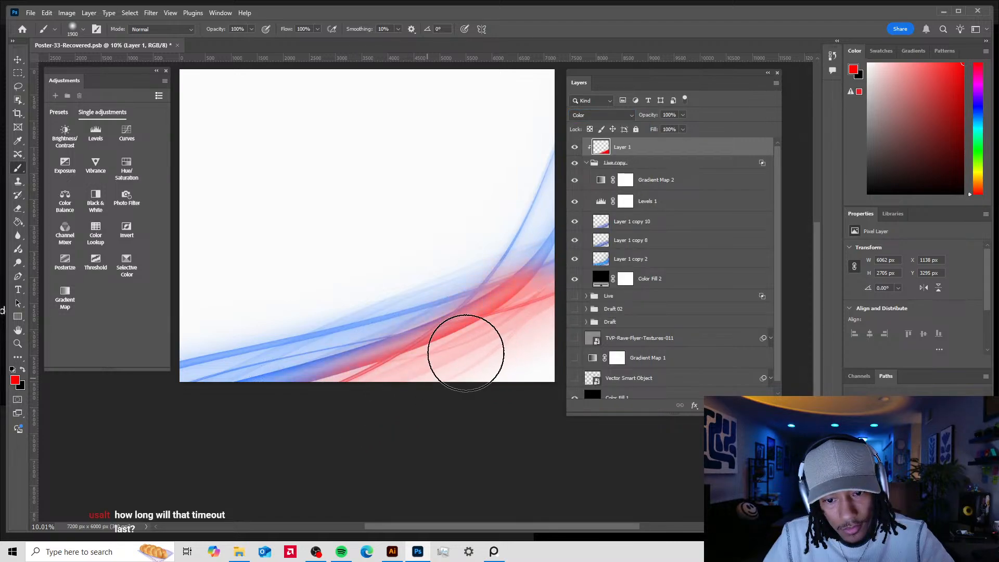
mouse_move(502, 223)
left_mouse_down()
mouse_move(275, 303)
mouse_move(24, 274)
left_mouse_up()
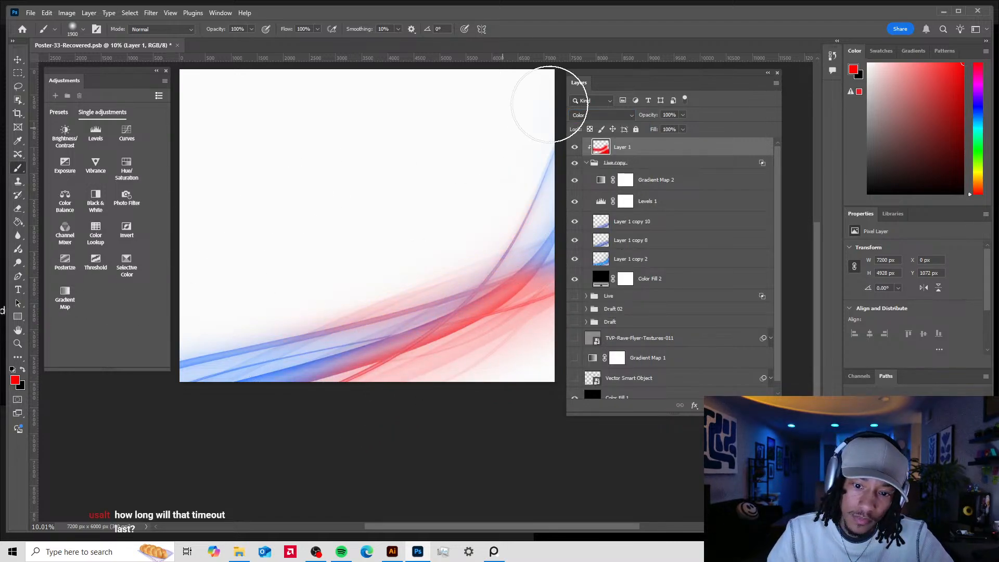
- Load the outline of Layer 1 copy 2 as a selection and mask Layer 1 with it
left_click(598, 260)
left_click(603, 259, "ctrl")
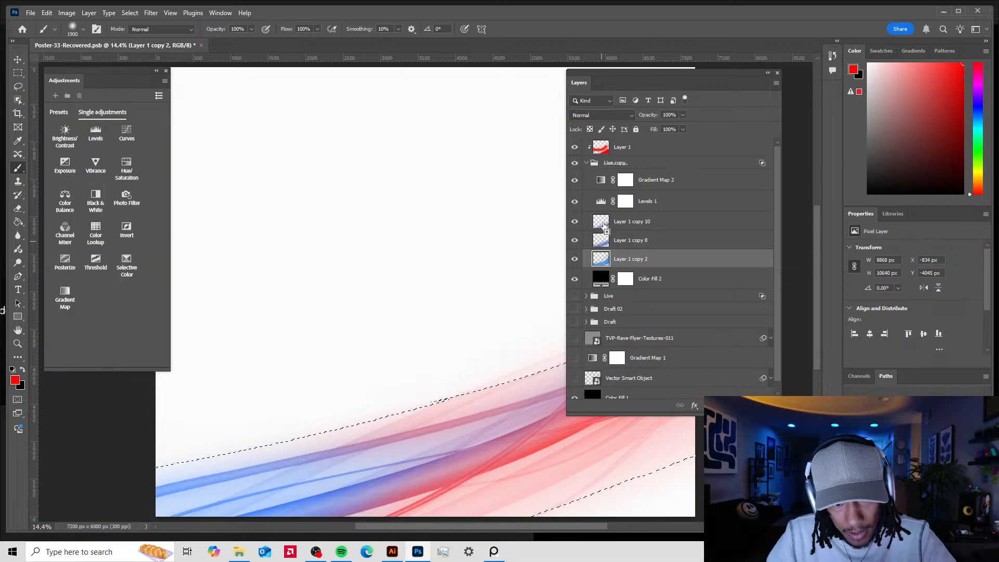
left_click_drag(455, 244, 406, 233)
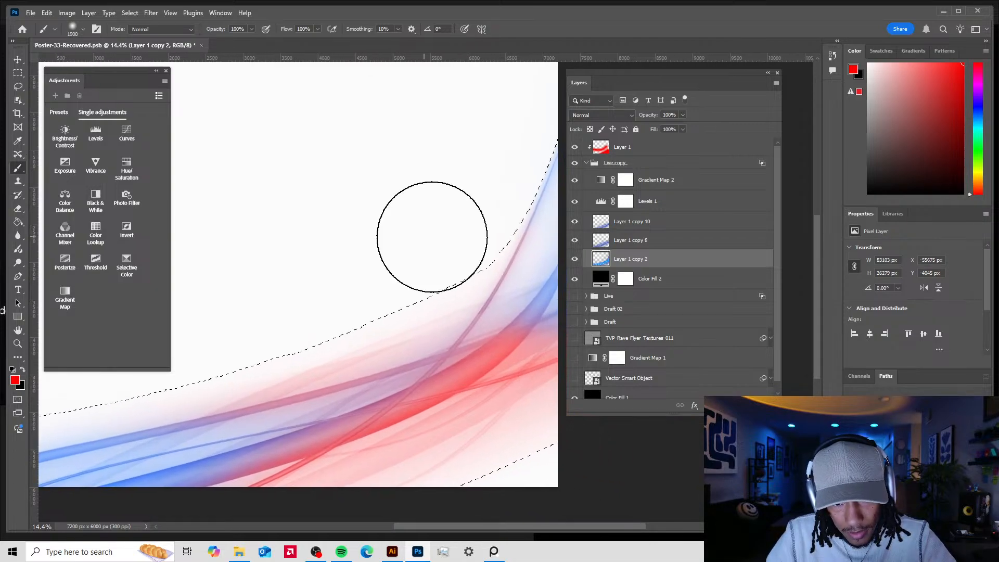
left_click(619, 150)
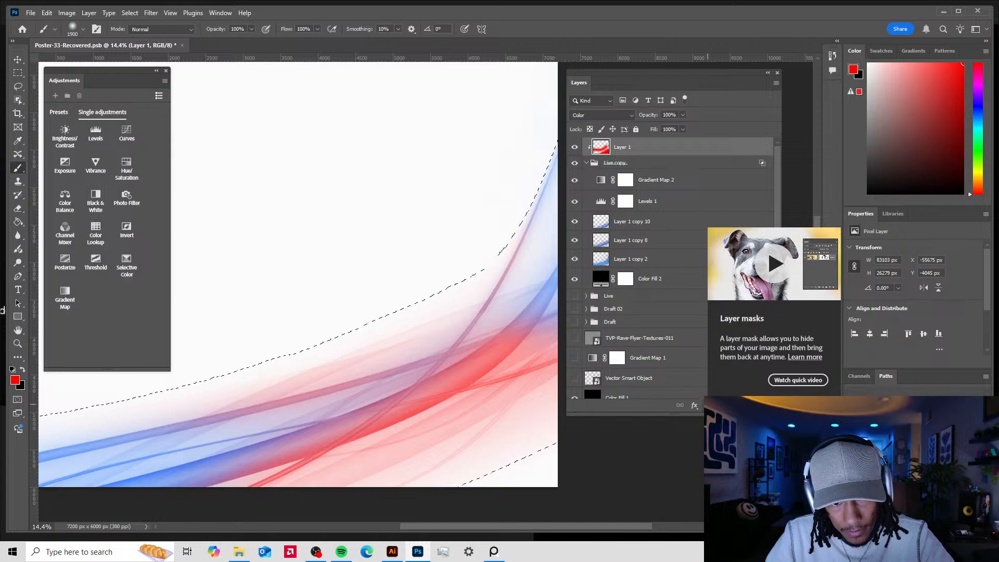
left_click(707, 405)
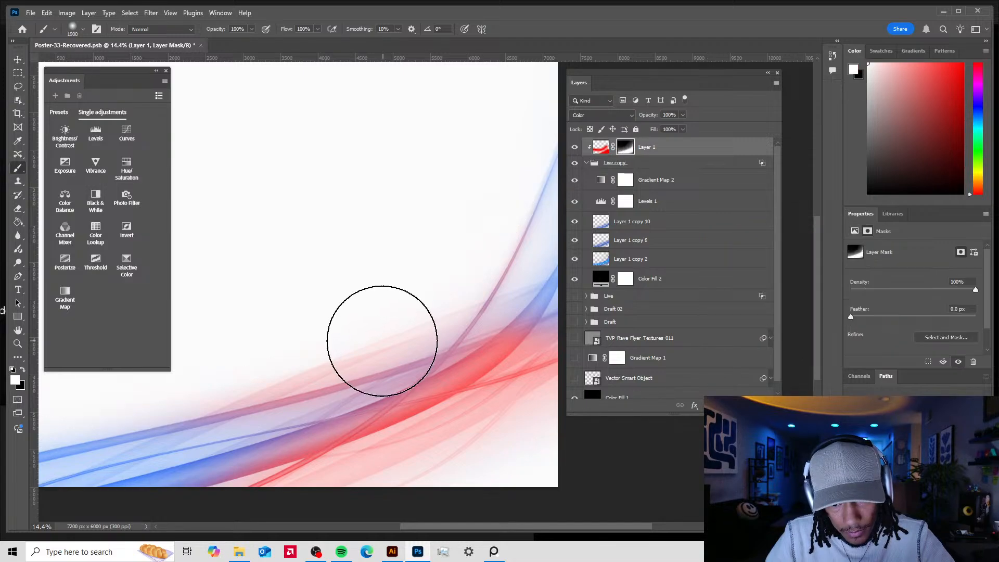
- Compare the artwork with and without the masked Layer 1, and look through the available blend modes for it
scroll(410, 347, "down", 1)
scroll(479, 275, "down", 1)
left_click(574, 147)
left_click(574, 147)
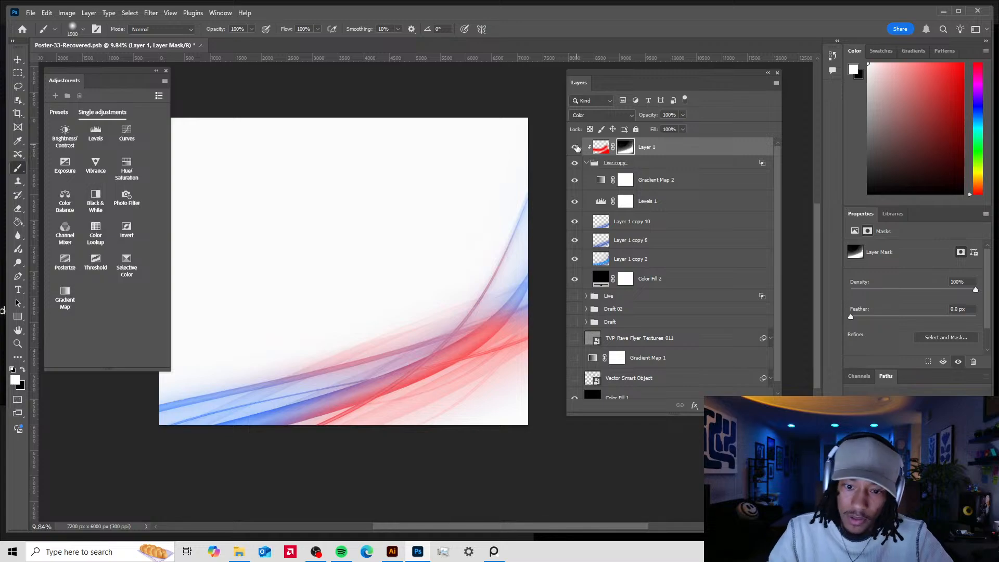
left_click(574, 147)
left_click(574, 147)
scroll(419, 347, "down", 2)
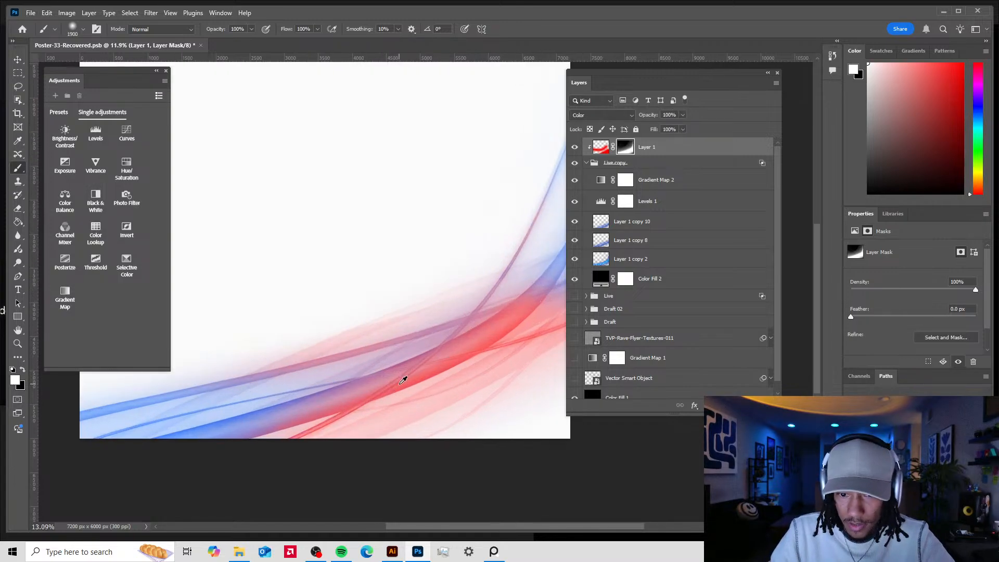
scroll(522, 301, "up", 1)
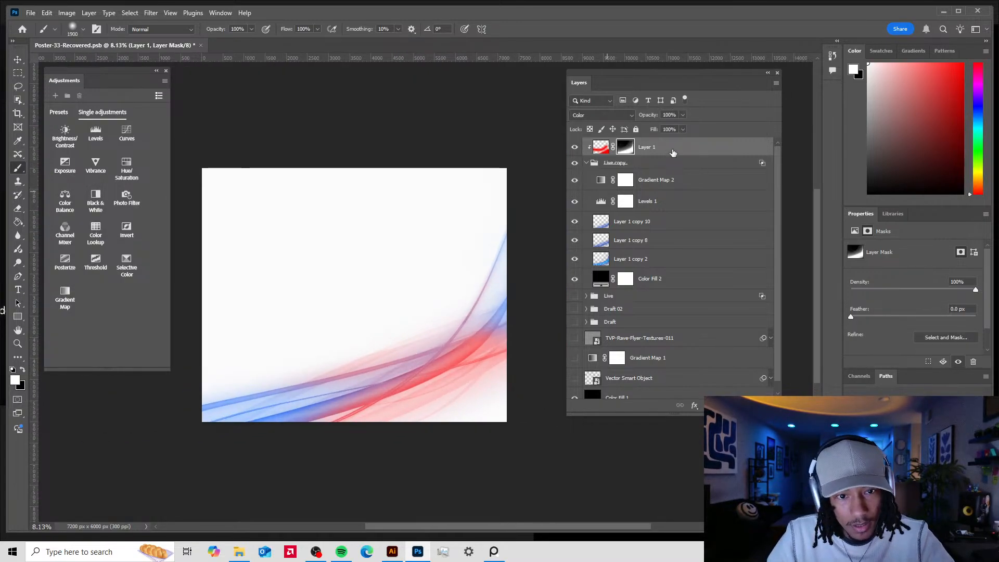
left_click(608, 116)
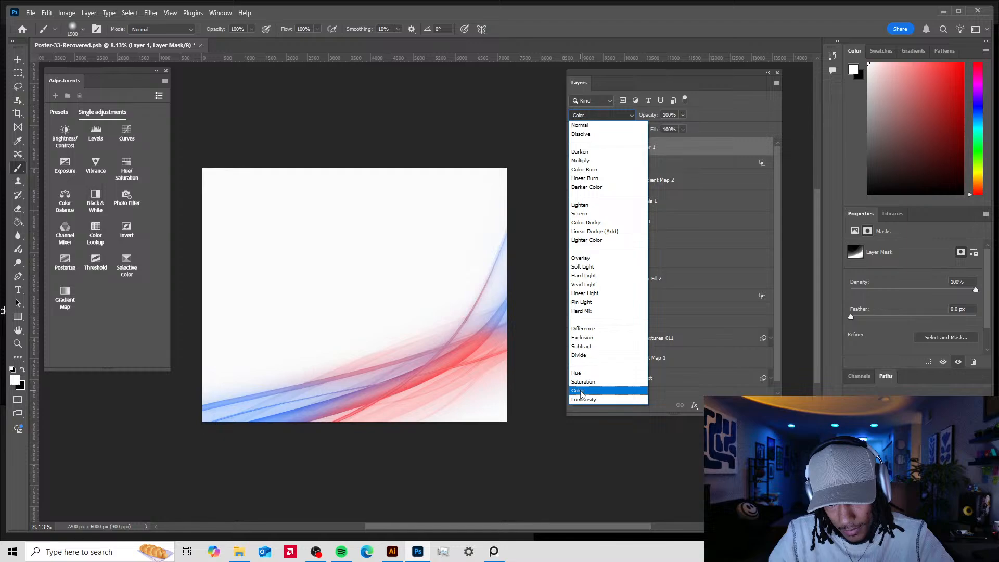
left_click(575, 409)
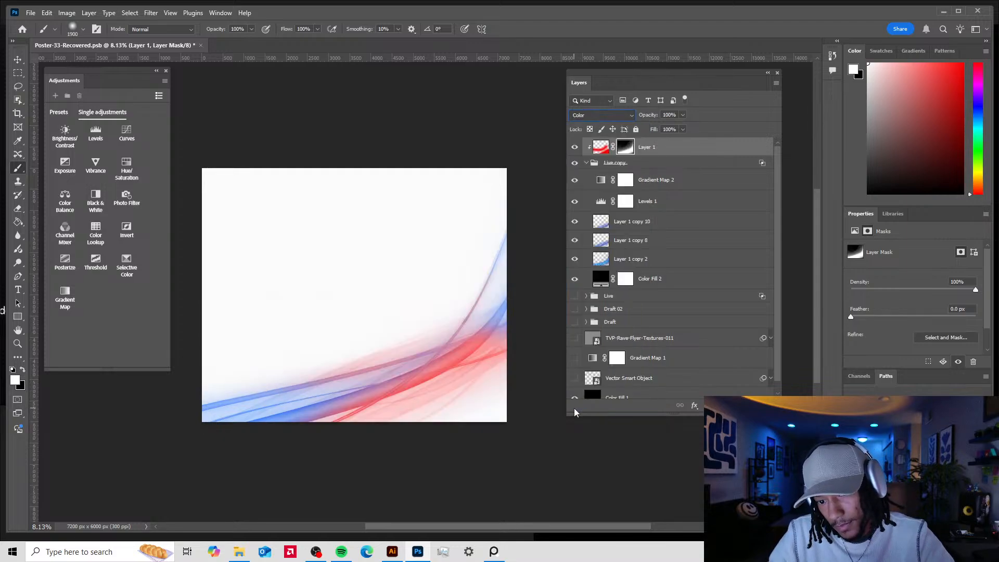
left_click(618, 114)
left_click(675, 113)
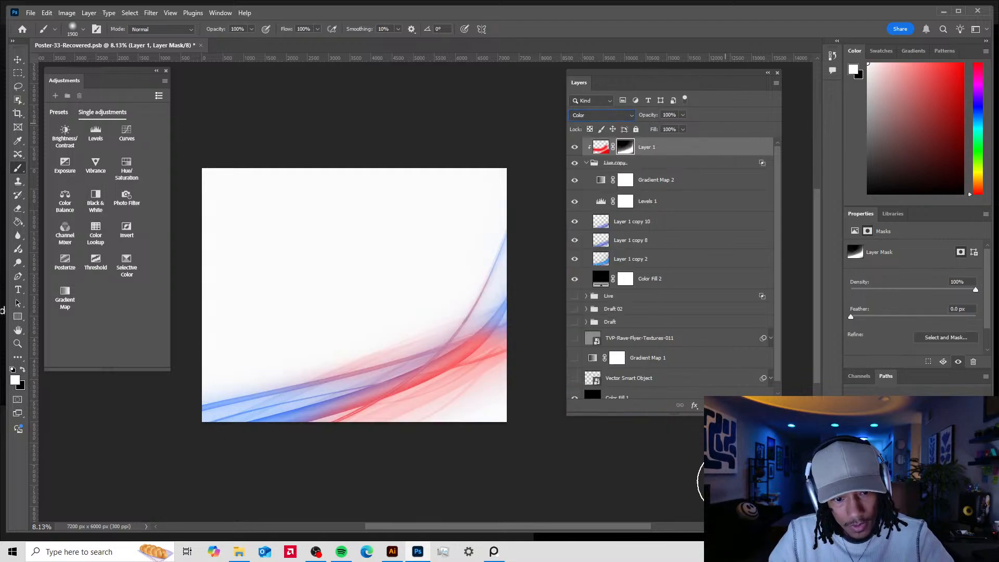
- Limit Layer 1 in its Blending Options by splitting the Underlying Layer highlight slider of Blend If Gray to 90 / 200
left_click(695, 406)
left_click(729, 417)
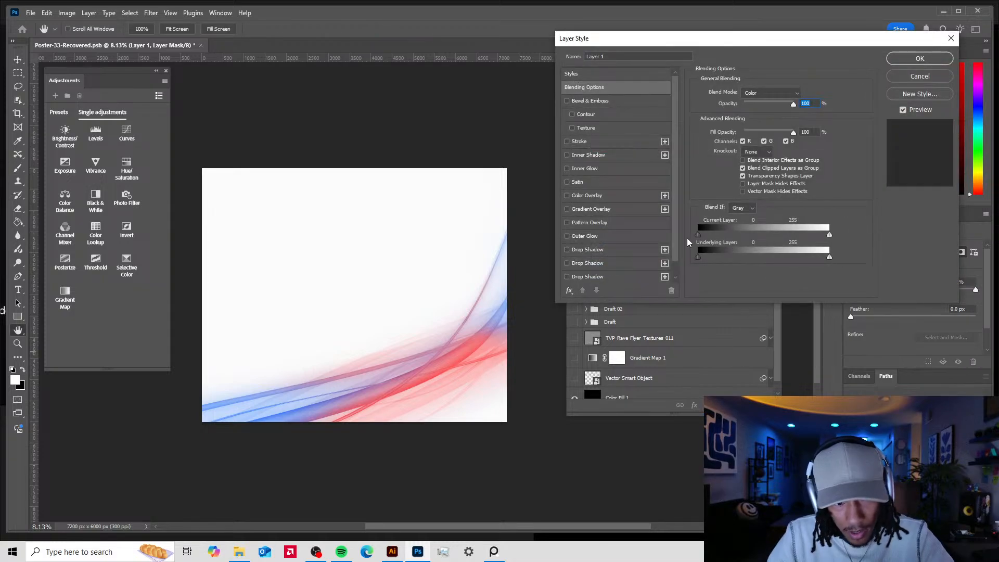
left_click_drag(718, 232, 691, 235)
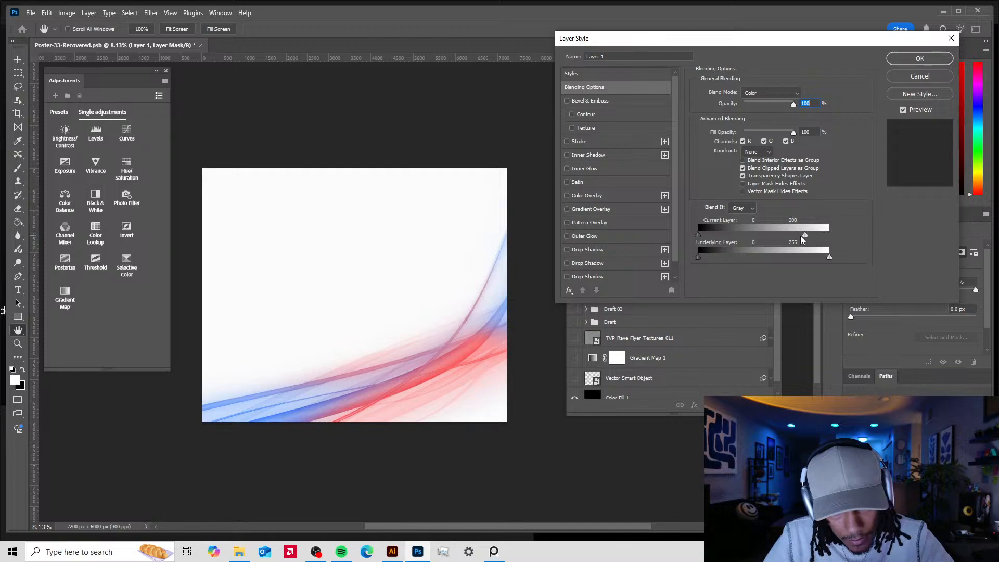
left_click_drag(768, 238, 817, 259)
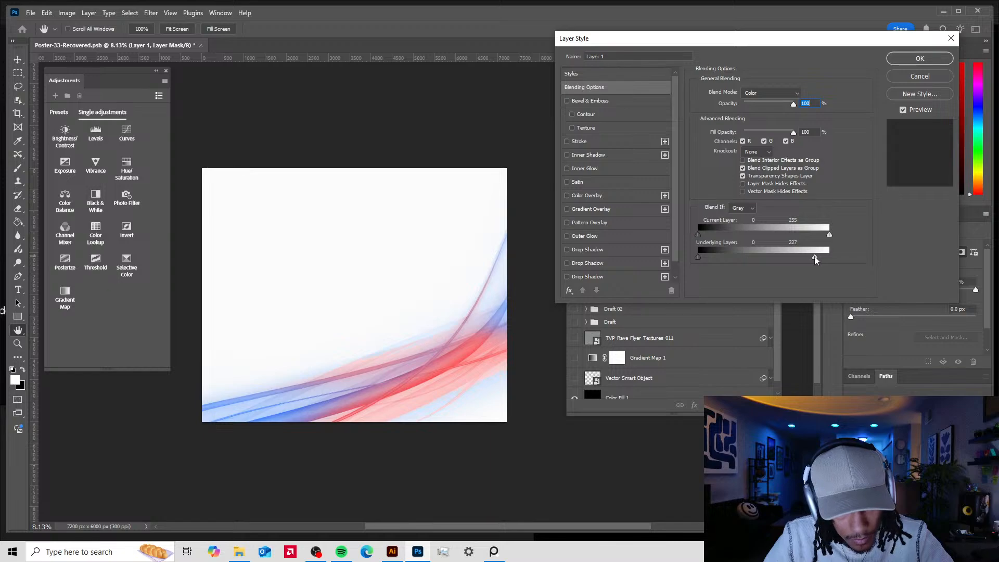
left_click_drag(773, 258, 838, 257)
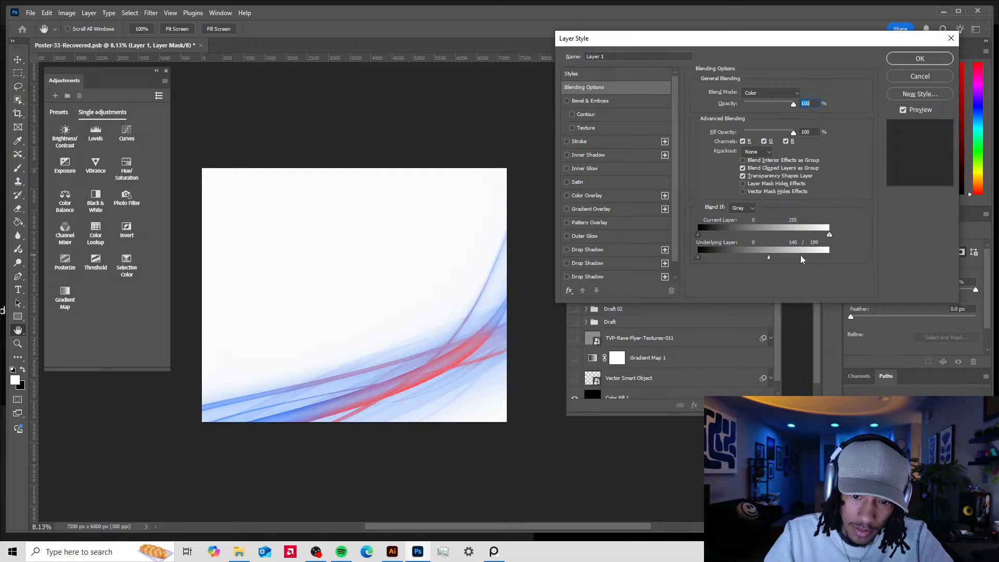
left_click_drag(785, 259, 792, 258)
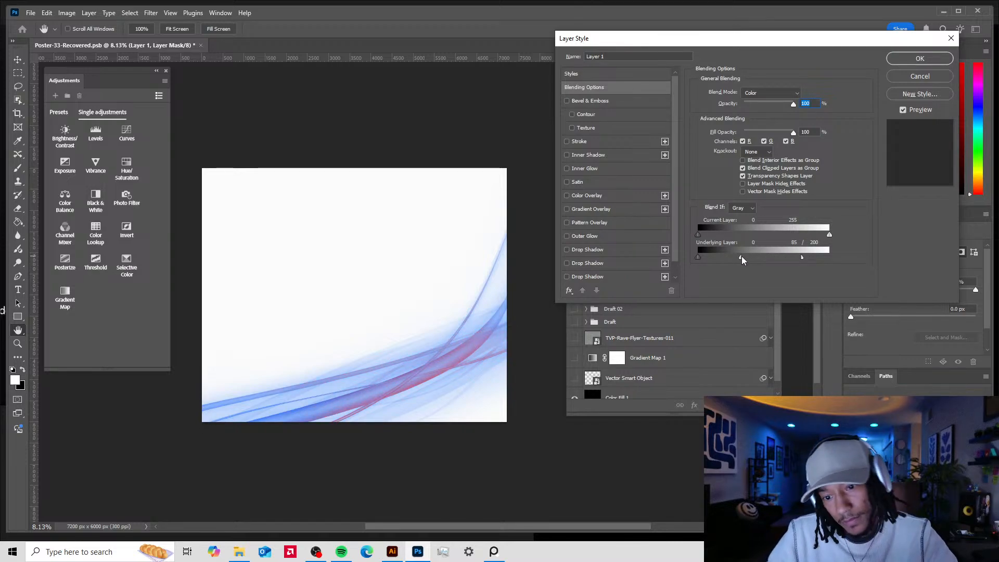
left_click(920, 58)
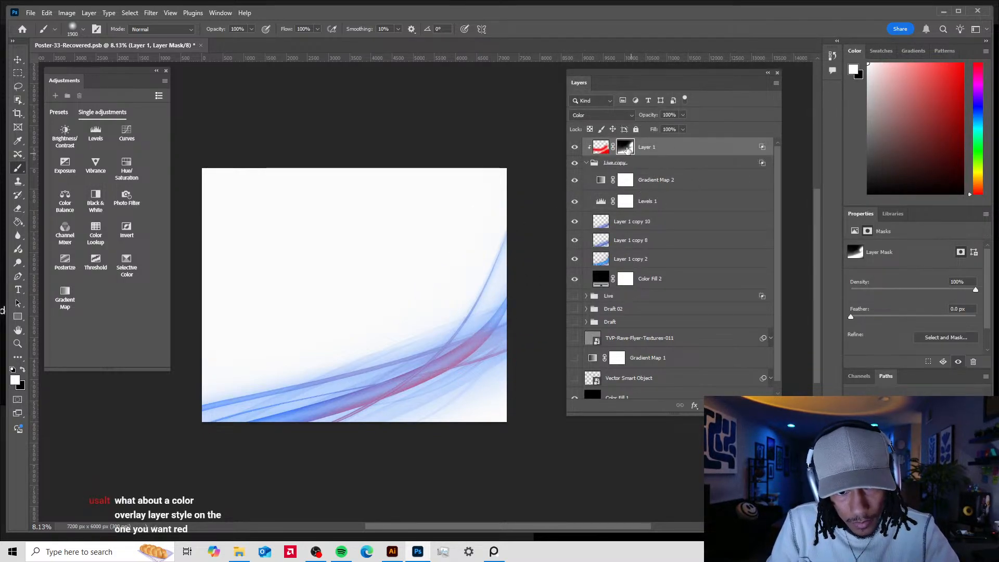
- Delete the layer mask from Layer 1 without applying it
left_click(628, 150, "shift")
left_click_drag(628, 149, 762, 404)
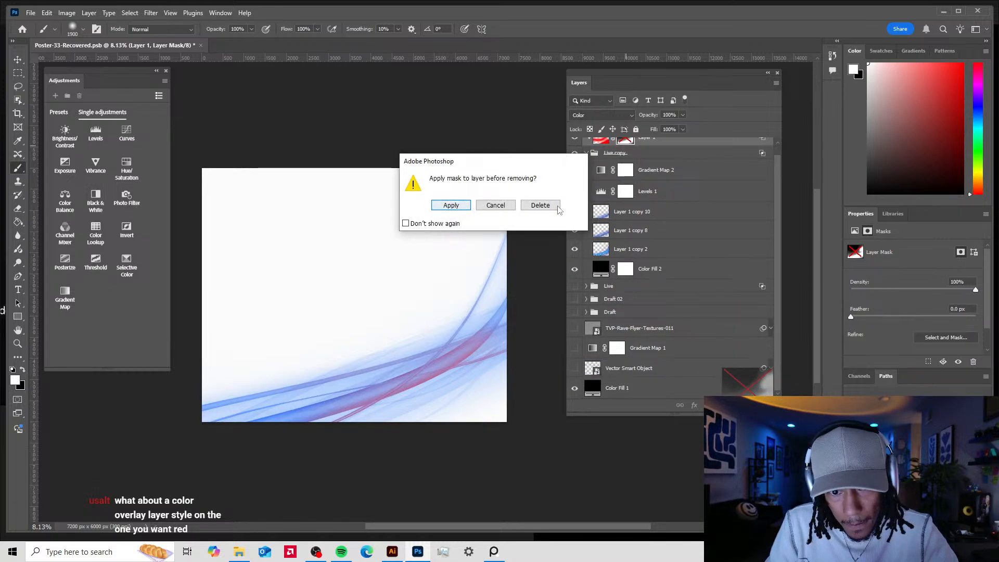
left_click(540, 205)
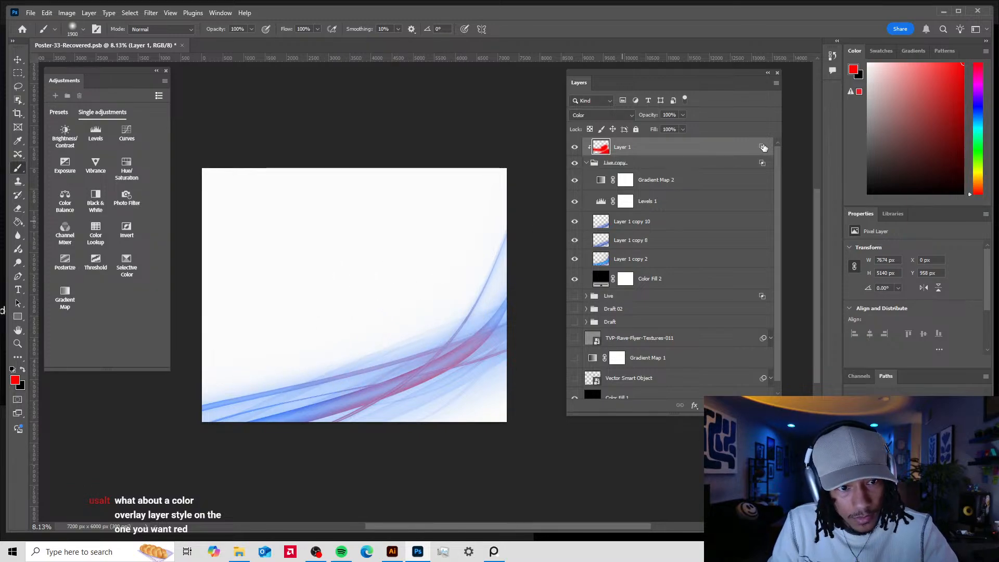
- Readjust Layer 1's Blend If Underlying Layer highlight split to 151 / 232
double_click(762, 146)
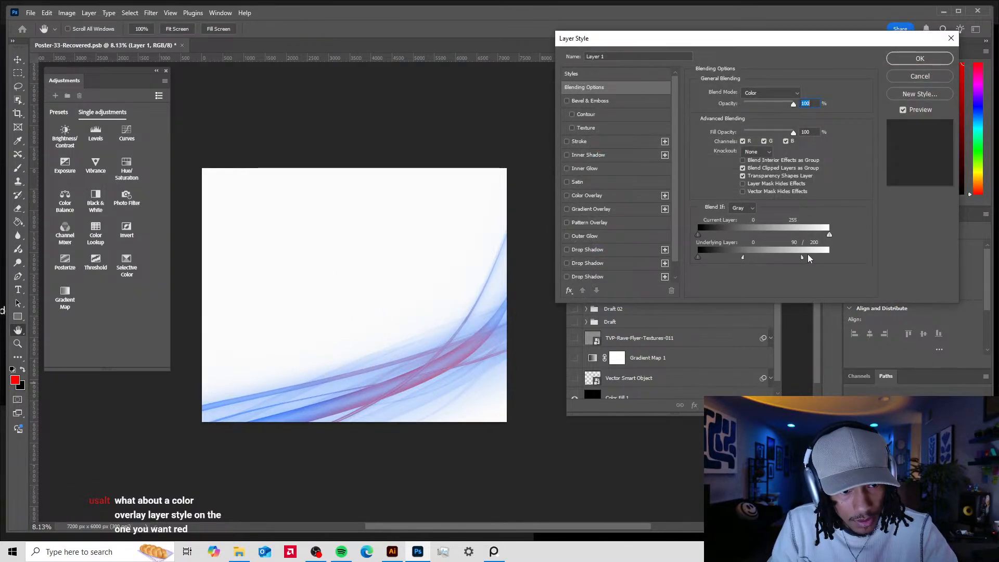
left_click_drag(816, 256, 817, 256)
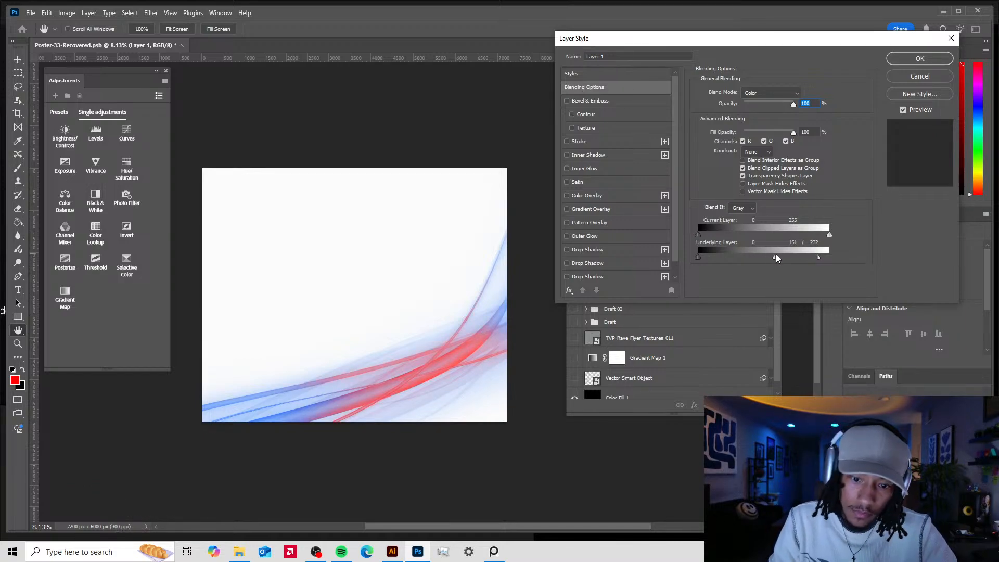
left_click(907, 58)
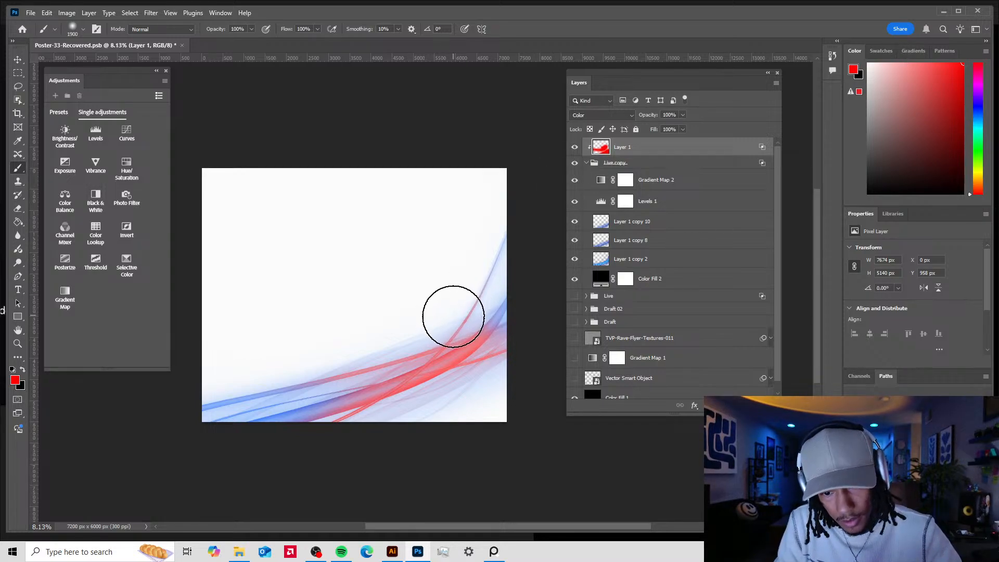
- Erase the red paint on Layer 1 over the blue waves with the 2300 px Eraser
key("e")
mouse_move(453, 328)
left_mouse_down()
mouse_move(330, 393)
mouse_move(540, 290)
left_mouse_up()
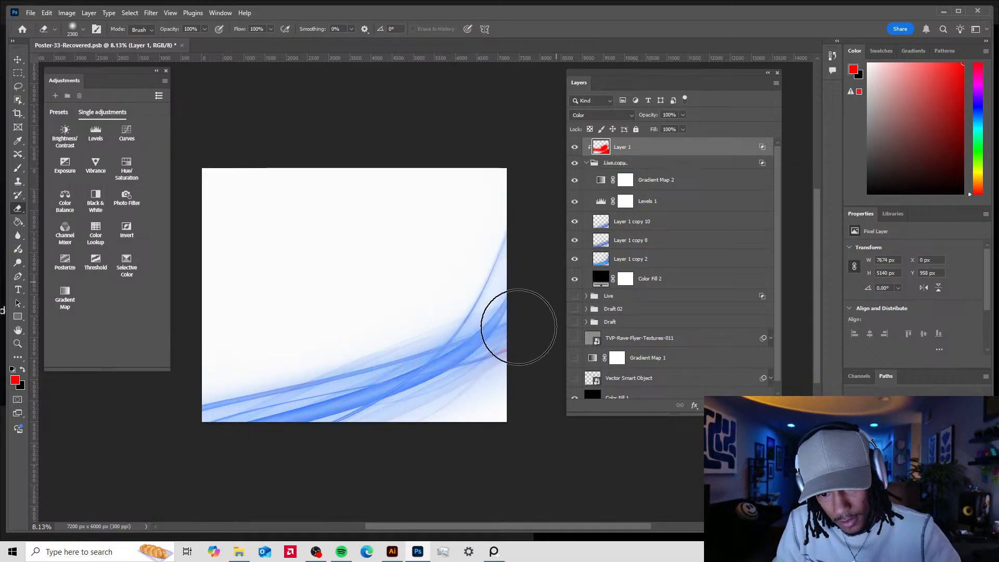
key("b")
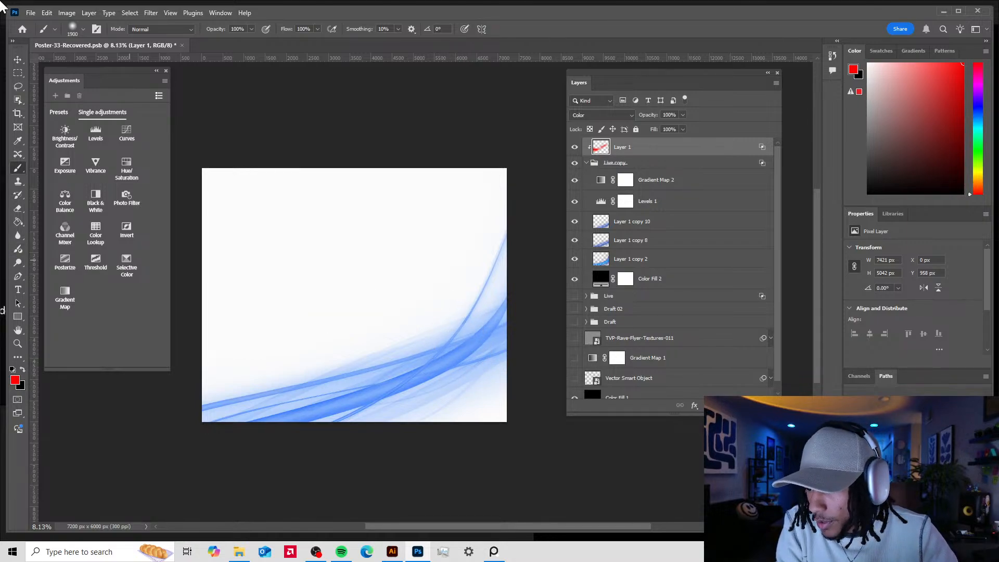
- Set the foreground colour to dark grey with RGB 42, 42, 42 for the Brush
left_click(15, 379)
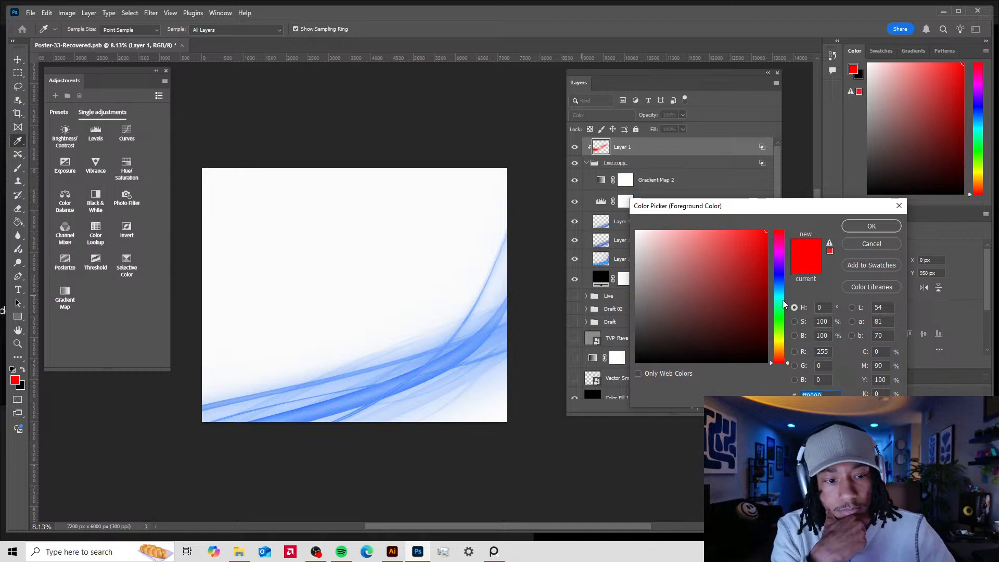
mouse_move(780, 279)
left_mouse_down()
mouse_move(697, 281)
mouse_move(679, 296)
mouse_move(744, 361)
mouse_move(601, 347)
left_mouse_up()
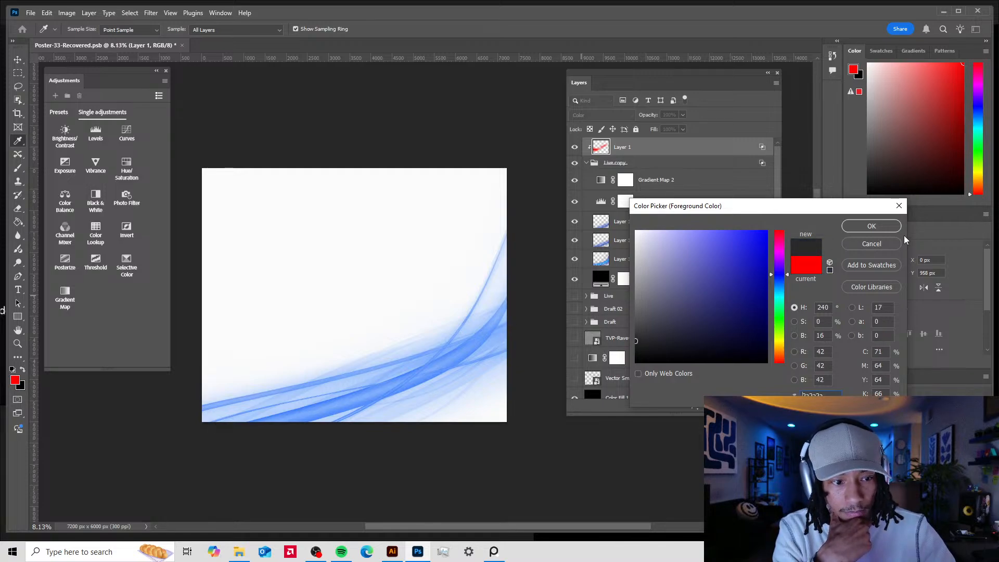
left_click(871, 226)
key("b")
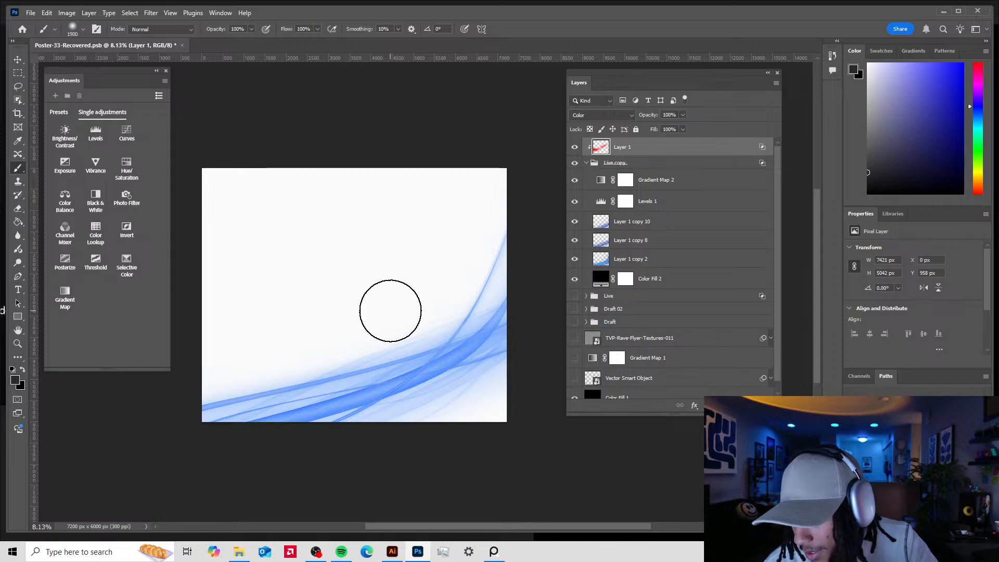
- Try painting dark grey on Layer 1 over the upper strands and the waves' right end, reducing the soft Brush to 1600 px
mouse_move(390, 310)
left_mouse_down()
mouse_move(471, 298)
mouse_move(462, 279)
mouse_move(383, 344)
mouse_move(450, 257)
mouse_move(288, 373)
mouse_move(409, 323)
mouse_move(238, 384)
mouse_move(370, 316)
left_mouse_up()
key("bracketleft")
key("bracketleft")
key("bracketleft")
left_click_drag(254, 384, 348, 355)
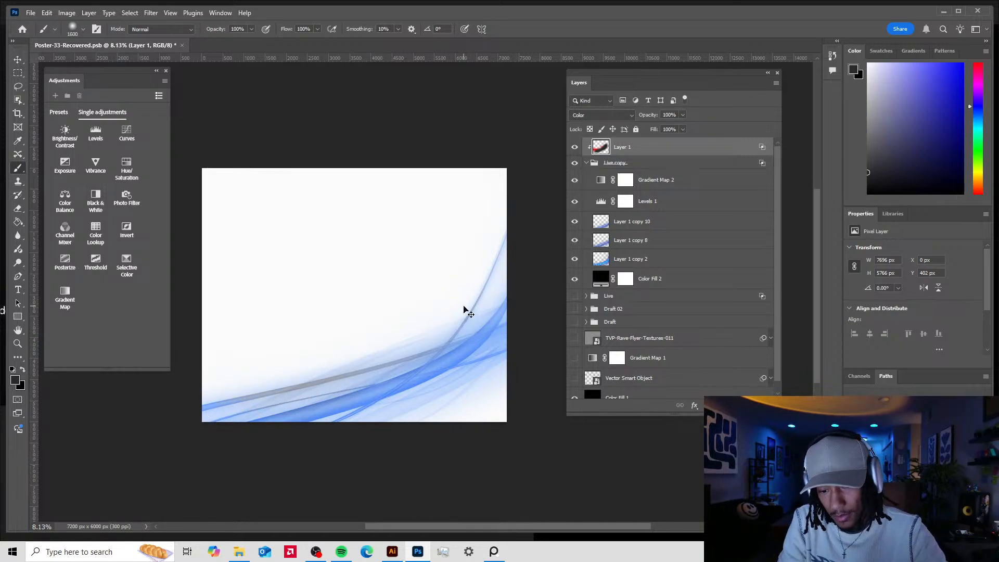
mouse_move(502, 375)
left_mouse_down()
mouse_move(396, 439)
mouse_move(520, 363)
left_mouse_up()
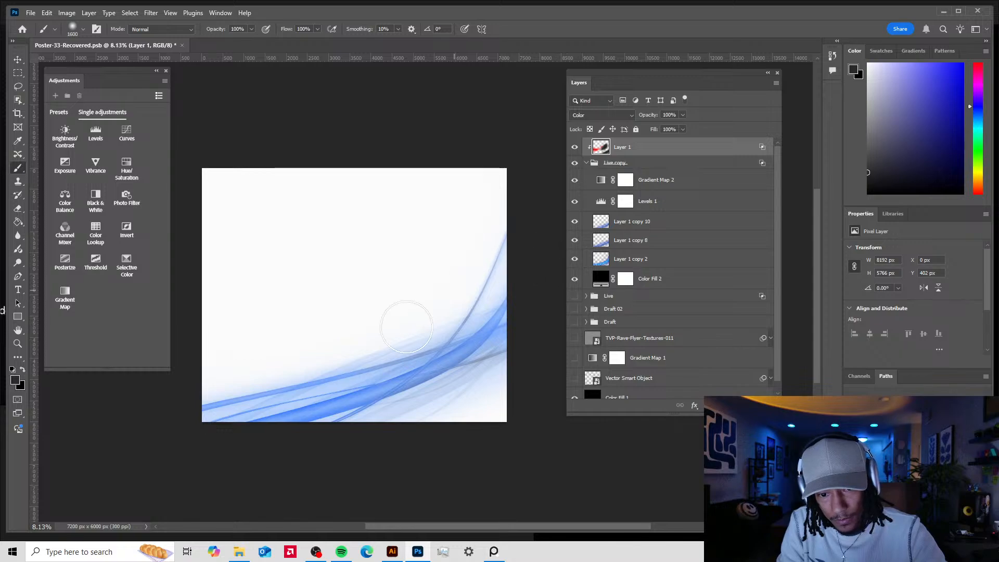
left_click_drag(354, 367, 80, 415)
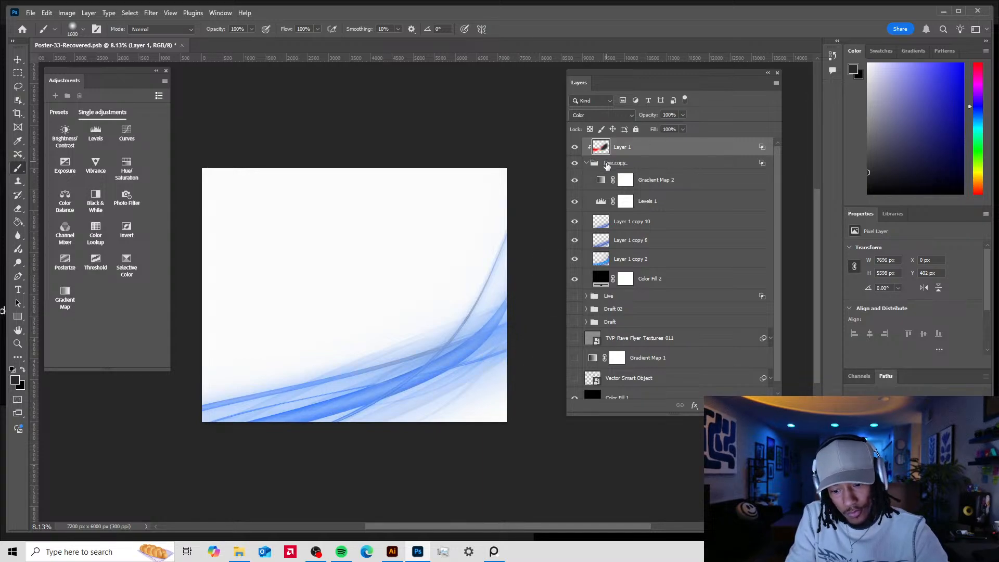
left_click_drag(505, 310, 235, 495)
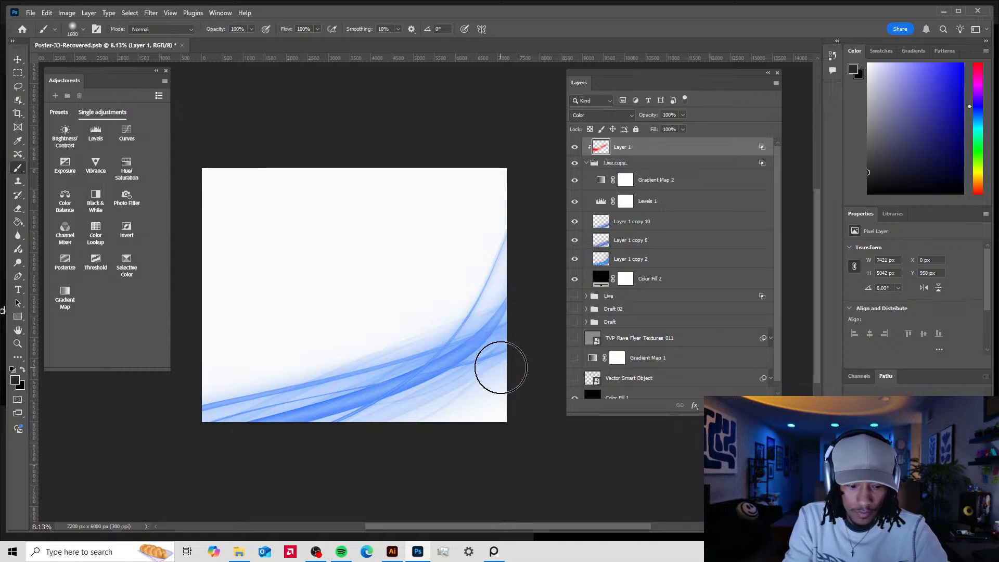
- Paint dark grey on Layer 1 along the thin upper strands and the lower right strand with a 900 px soft Brush
key("bracketleft")
key("bracketleft")
key("bracketleft")
key("bracketleft")
key("bracketleft")
key("bracketleft")
key("bracketleft")
mouse_move(245, 469)
left_mouse_down()
mouse_move(454, 350)
mouse_move(502, 353)
left_mouse_up()
mouse_move(252, 475)
left_mouse_down()
mouse_move(453, 323)
mouse_move(503, 351)
left_mouse_up()
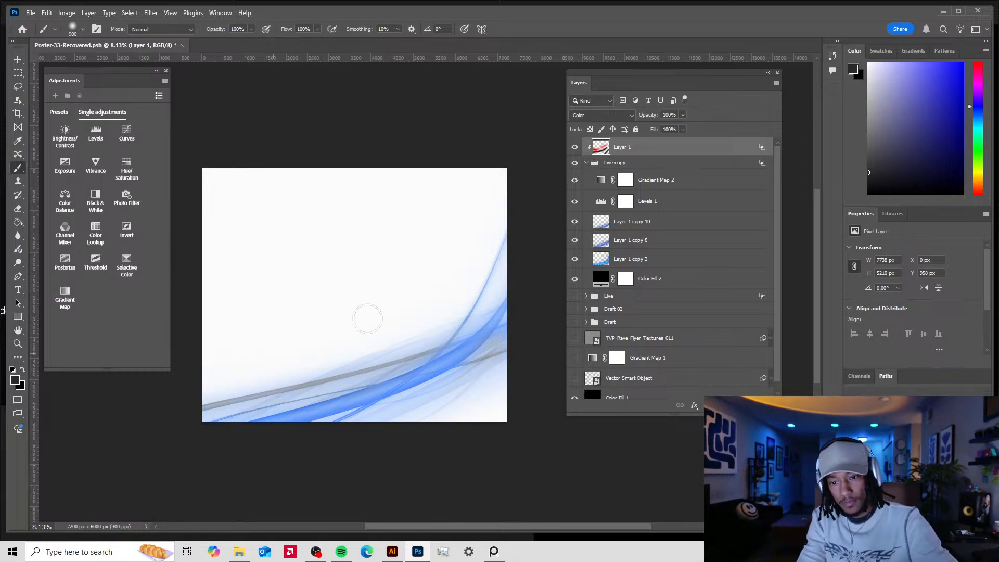
- Change Layer 1's blend mode to Pin Light and hide the Gradient Map 2 adjustment
left_click(595, 116)
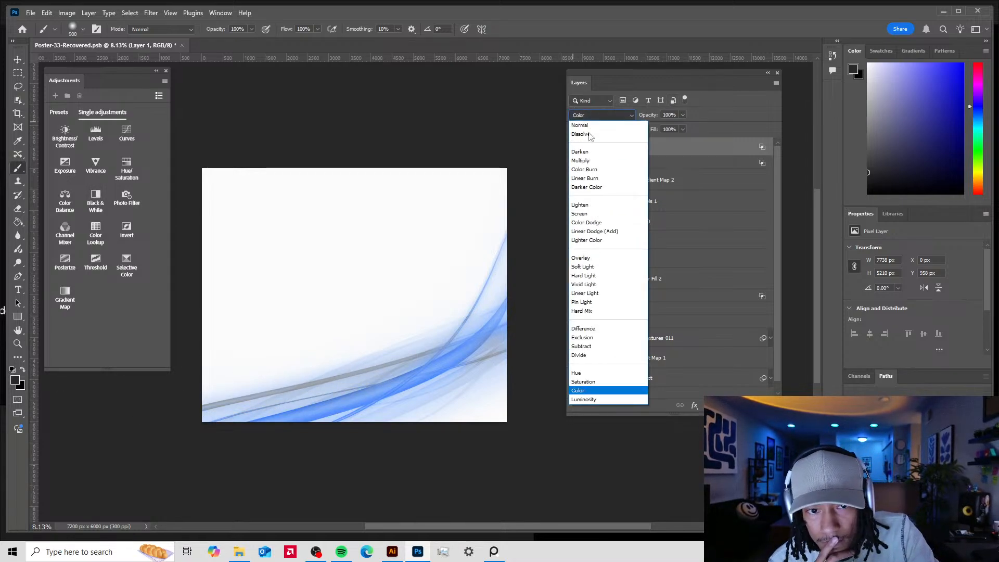
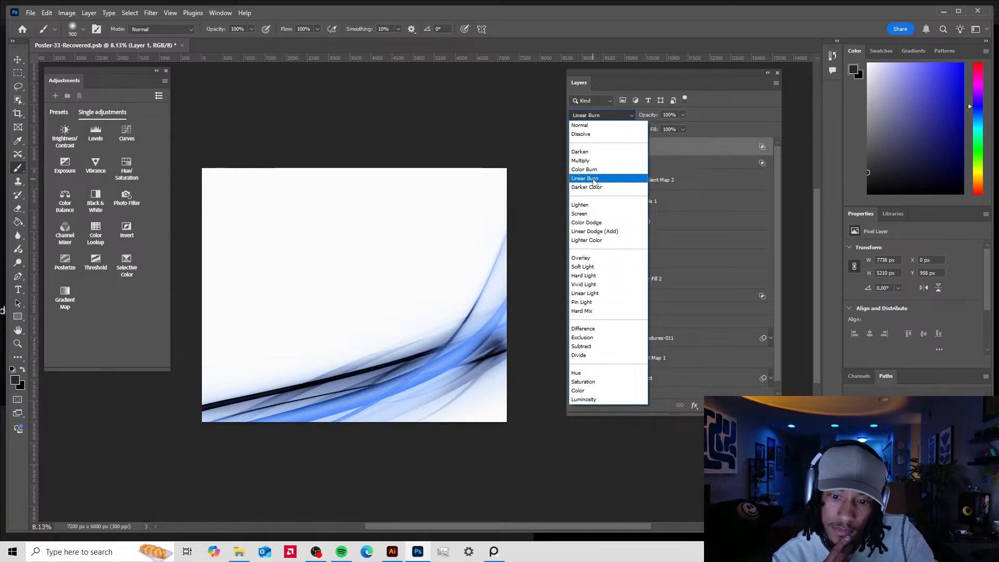
left_click(582, 302)
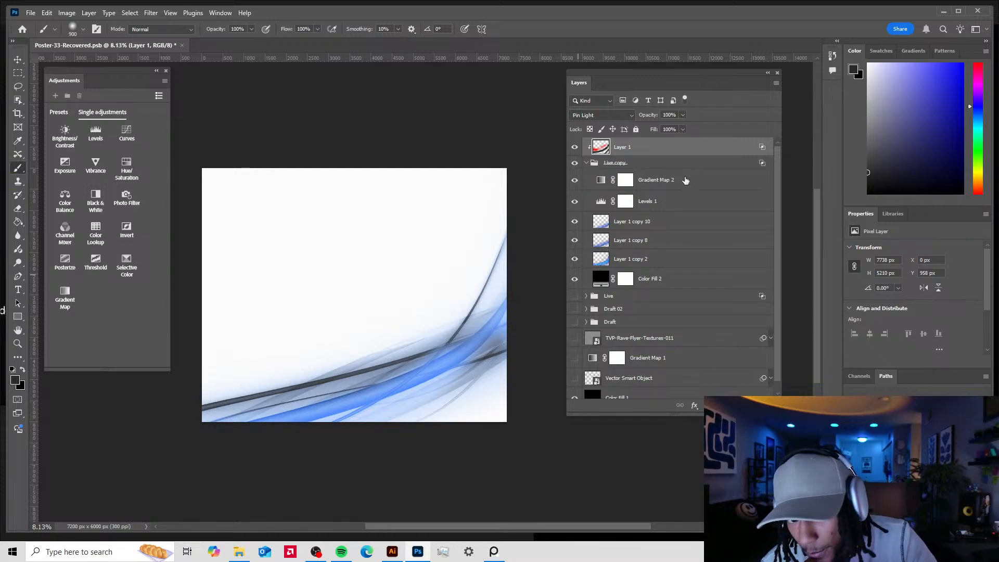
left_click(677, 180)
left_click(575, 180)
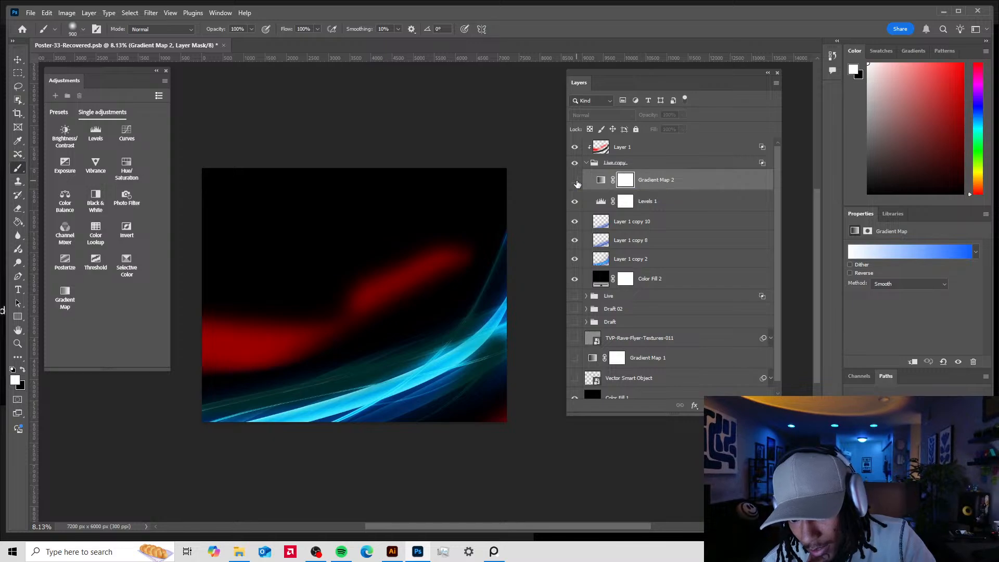
- Compare the artwork with and without the Gradient Map 2 adjustment, leaving the adjustment visible
left_click(575, 180)
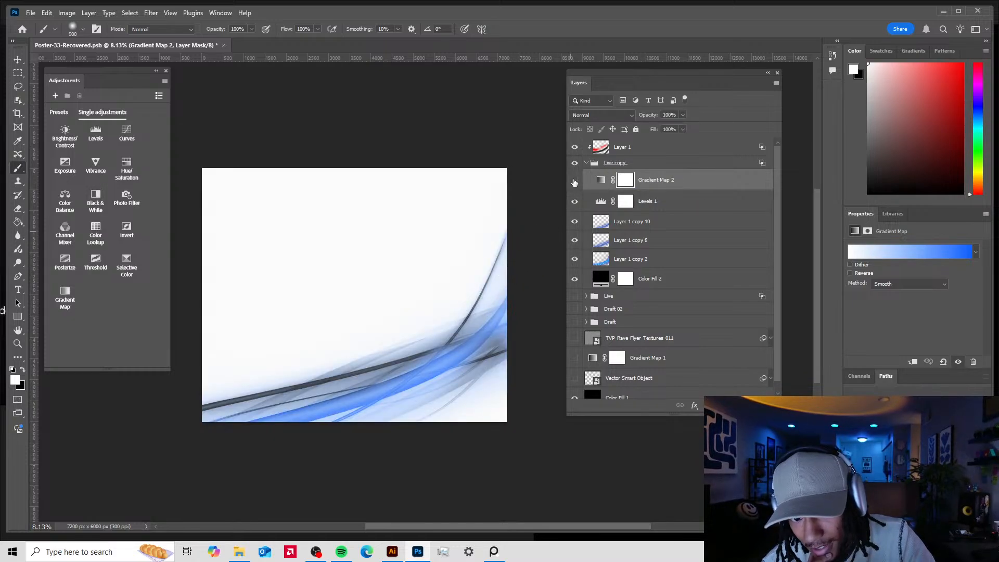
left_click(574, 181)
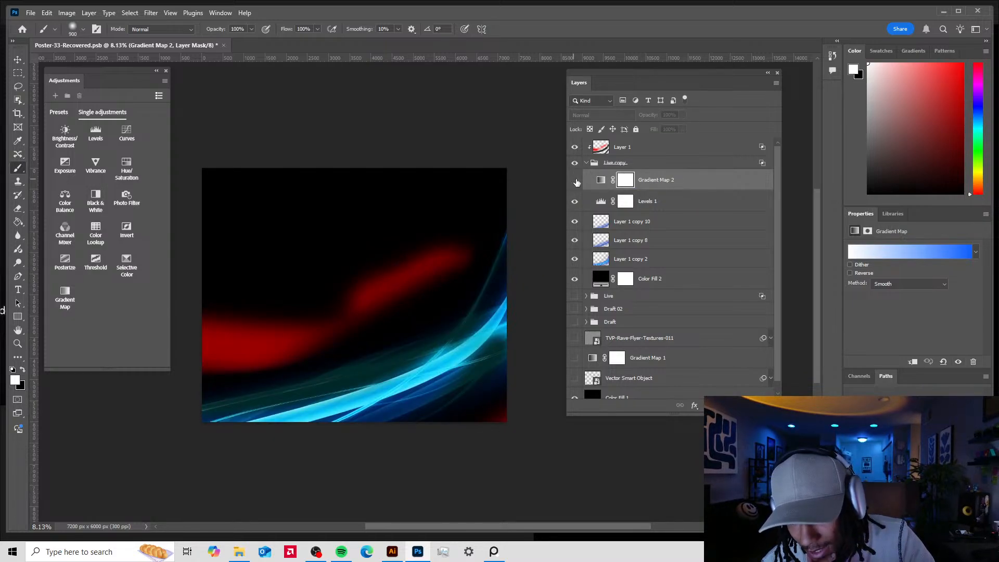
left_click(575, 180)
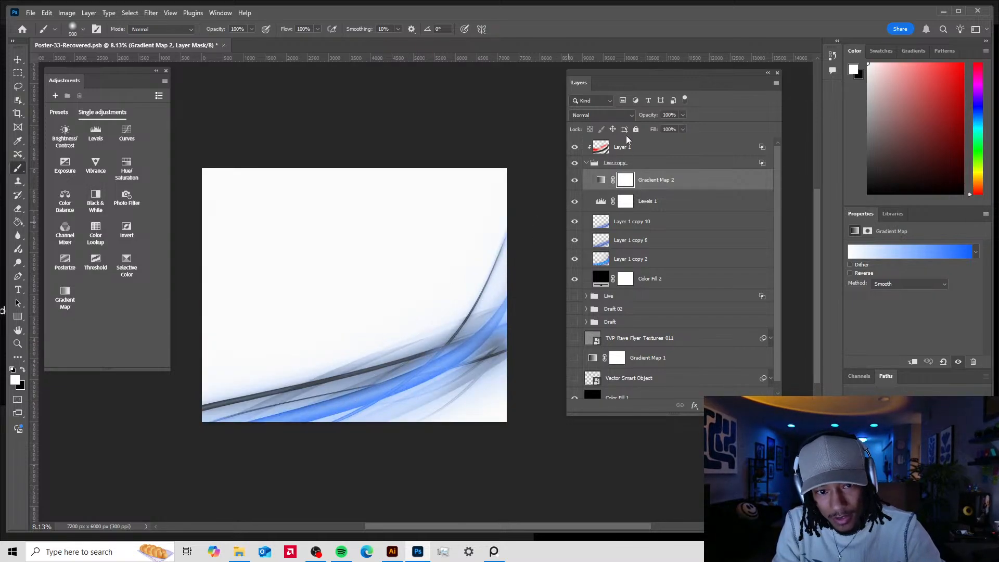
- Erase the dark grey paint on Layer 1 along the strands with a soft 2300 px Eraser
left_click(620, 150)
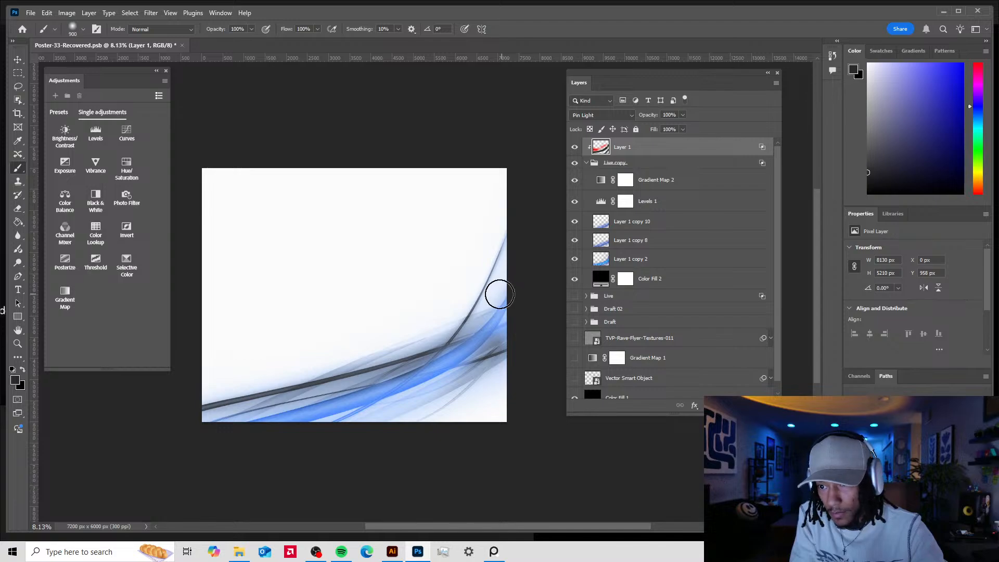
key("e")
mouse_move(495, 290)
left_mouse_down()
mouse_move(308, 397)
mouse_move(223, 403)
left_mouse_up()
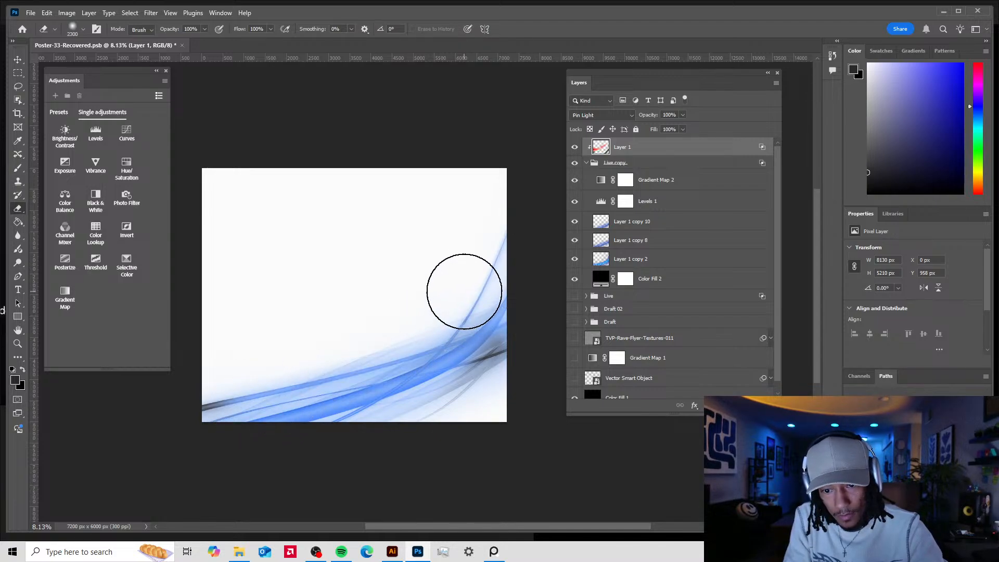
- Try repainting Layer 1 dark grey along the thin strands and black over the thick wave, and undo the strokes
key("b")
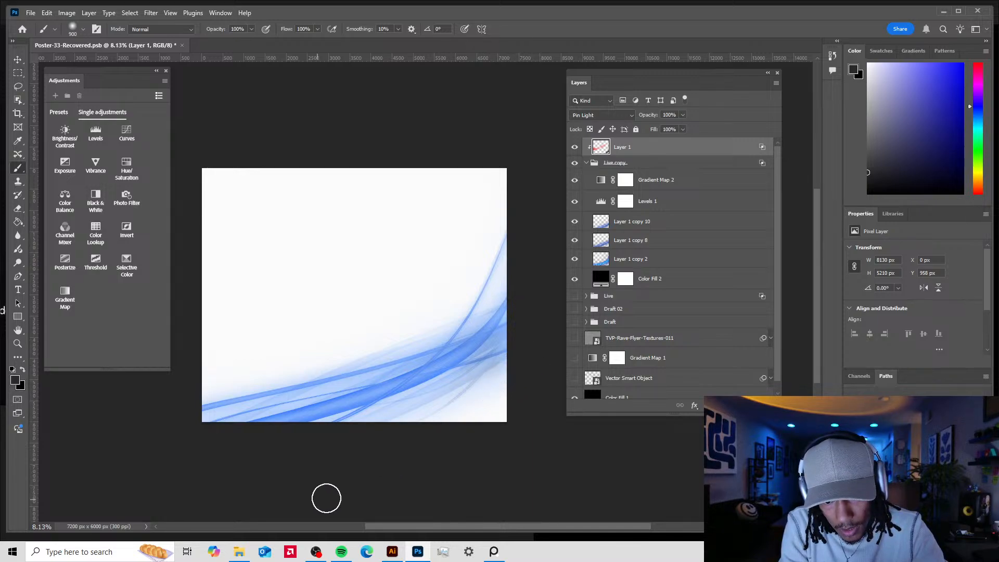
mouse_move(505, 228)
left_mouse_down()
mouse_move(442, 317)
mouse_move(483, 284)
mouse_move(517, 220)
left_mouse_up()
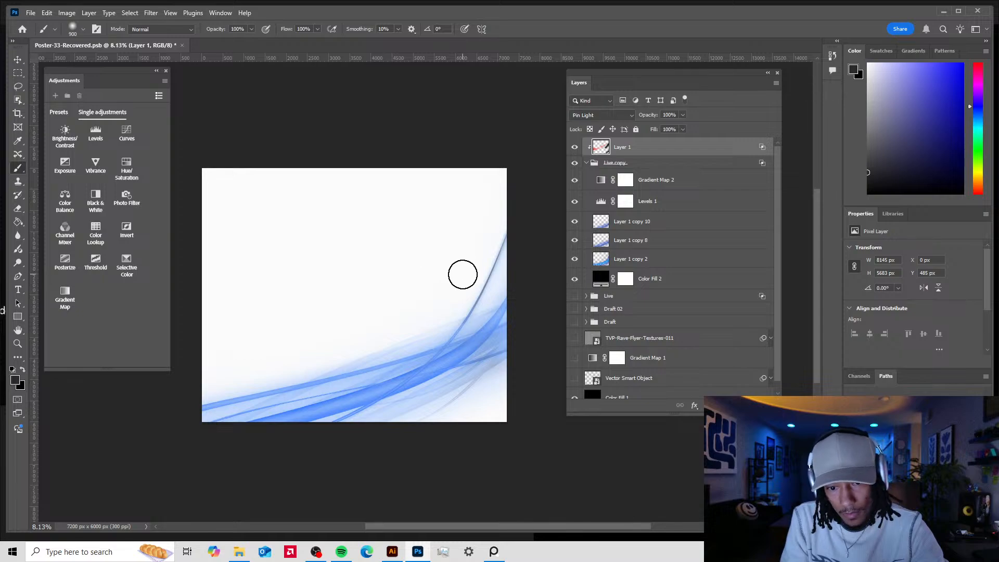
mouse_move(463, 307)
left_mouse_down()
mouse_move(386, 367)
mouse_move(197, 393)
mouse_move(40, 394)
left_mouse_up()
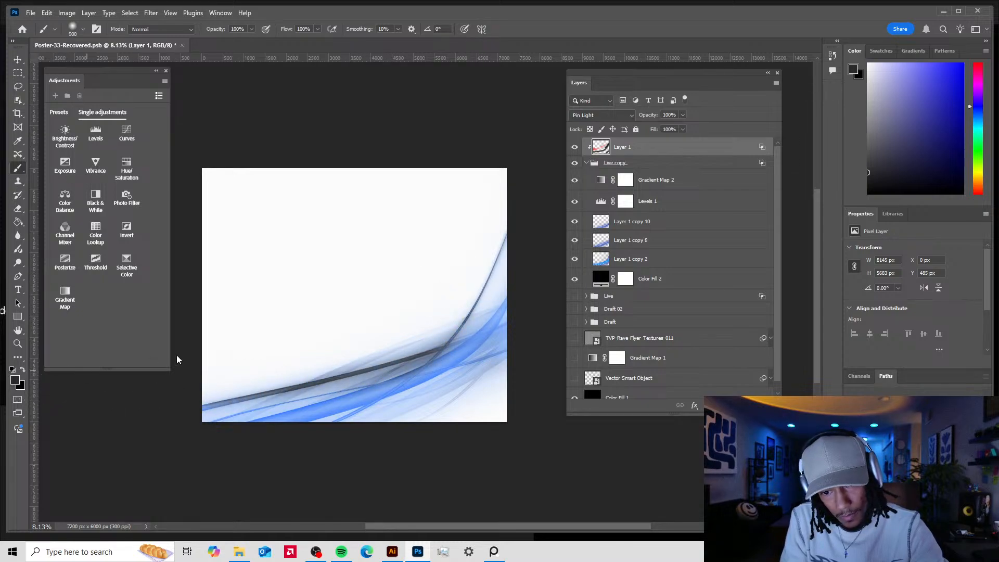
key("x")
left_click_drag(460, 371, 312, 423)
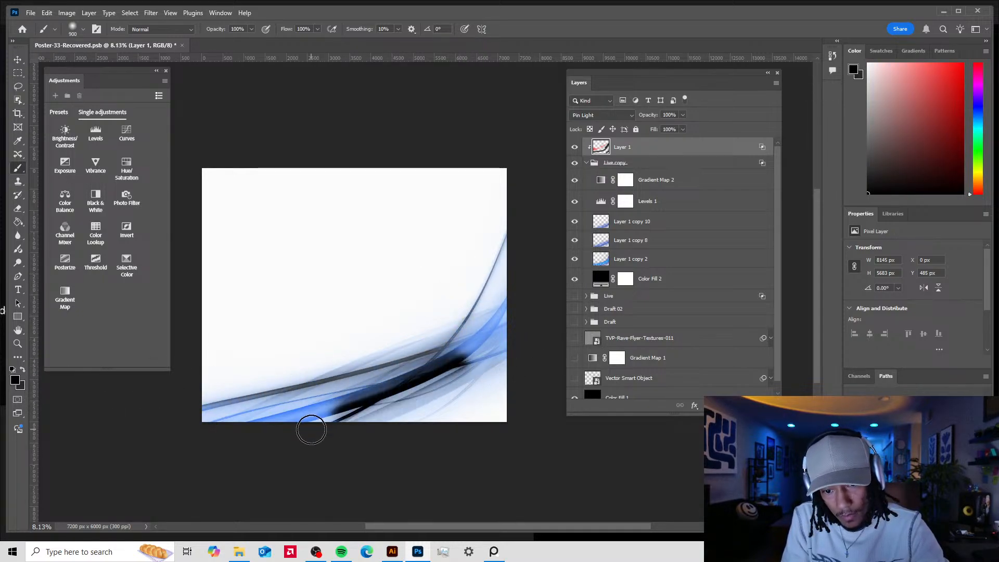
key("ctrl+z")
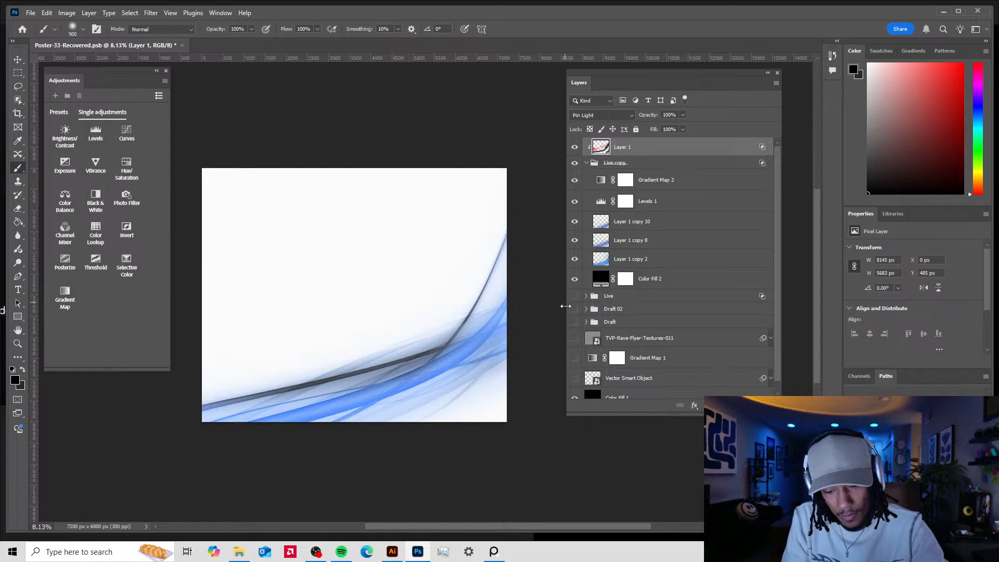
key("ctrl+z")
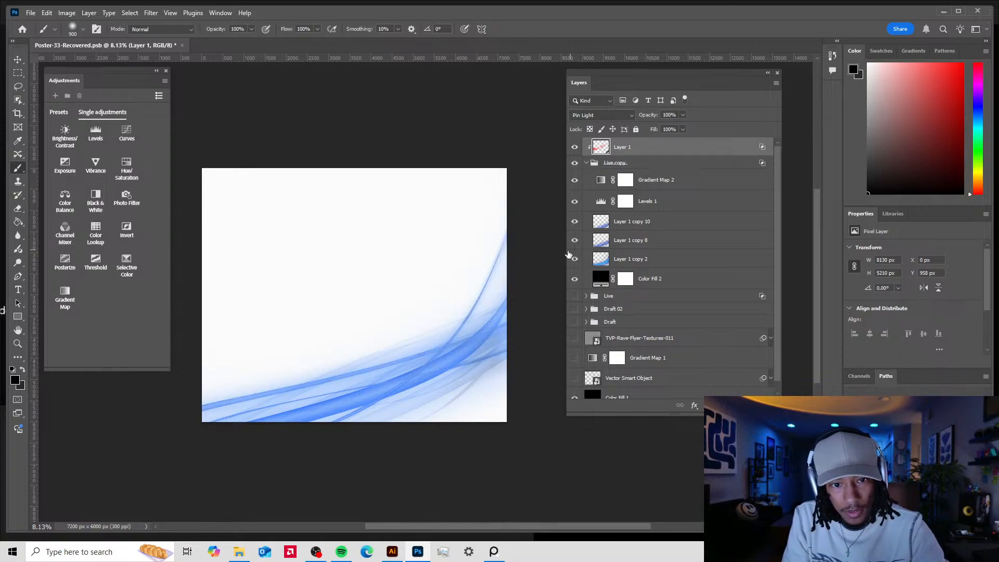
- Add a black Solid Color fill layer above Layer 1 and fill its layer mask with black
left_click(722, 405)
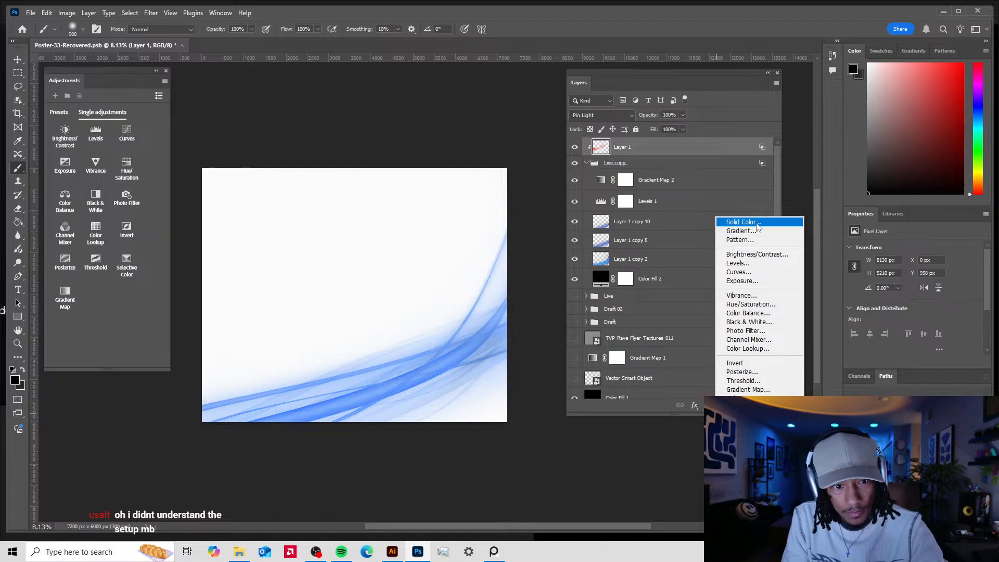
left_click(744, 222)
left_click(868, 227)
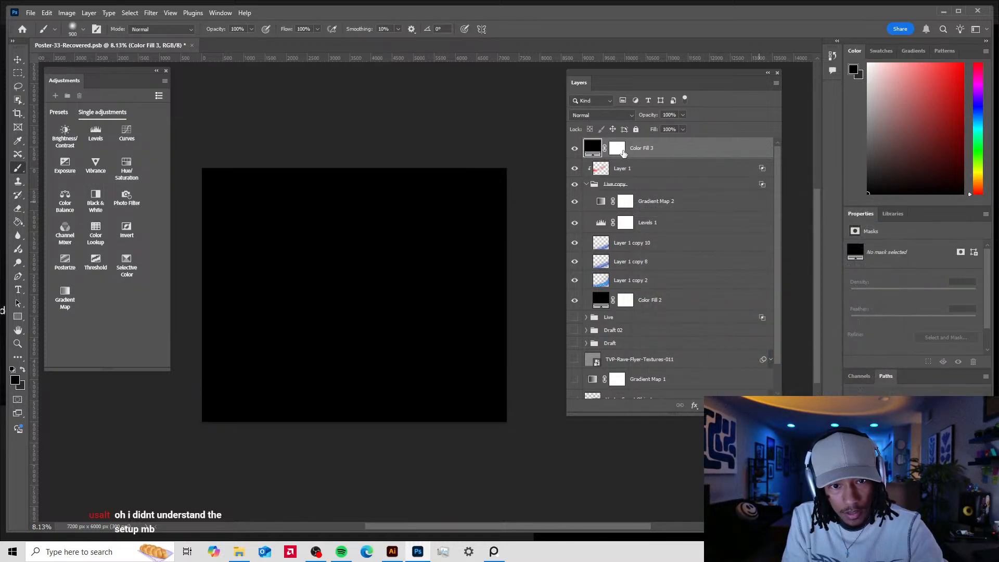
left_click(616, 150)
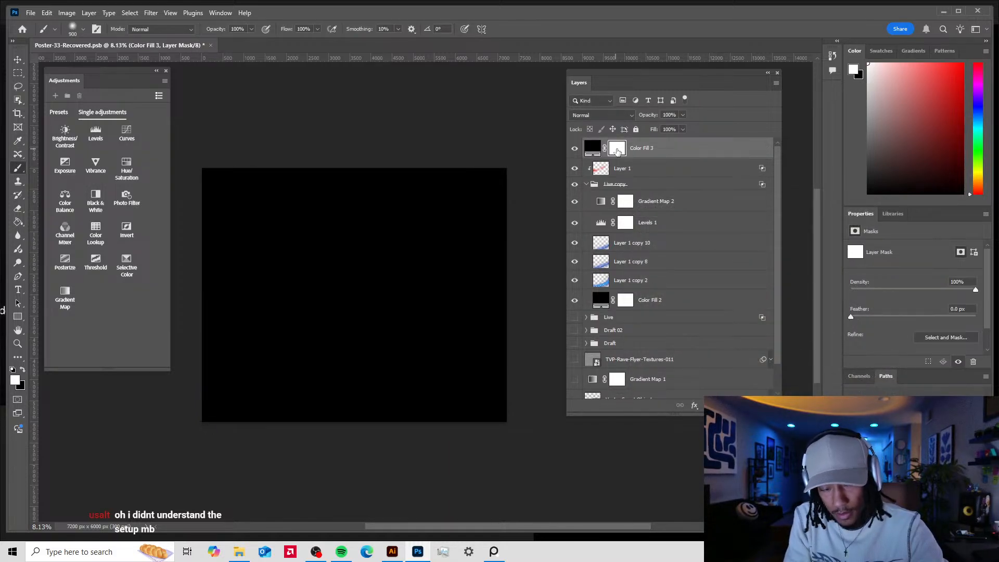
key("g")
key("x")
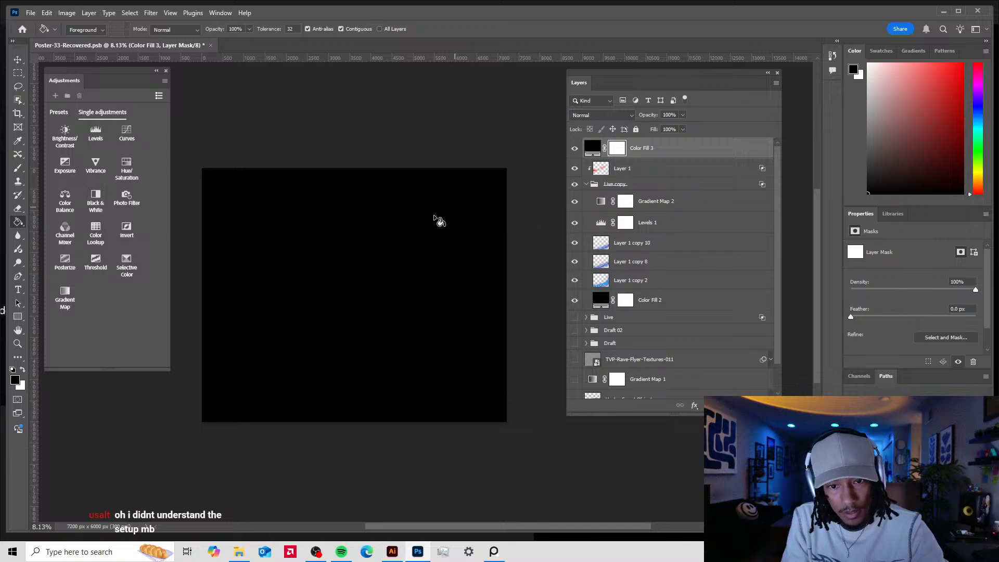
left_click(398, 238)
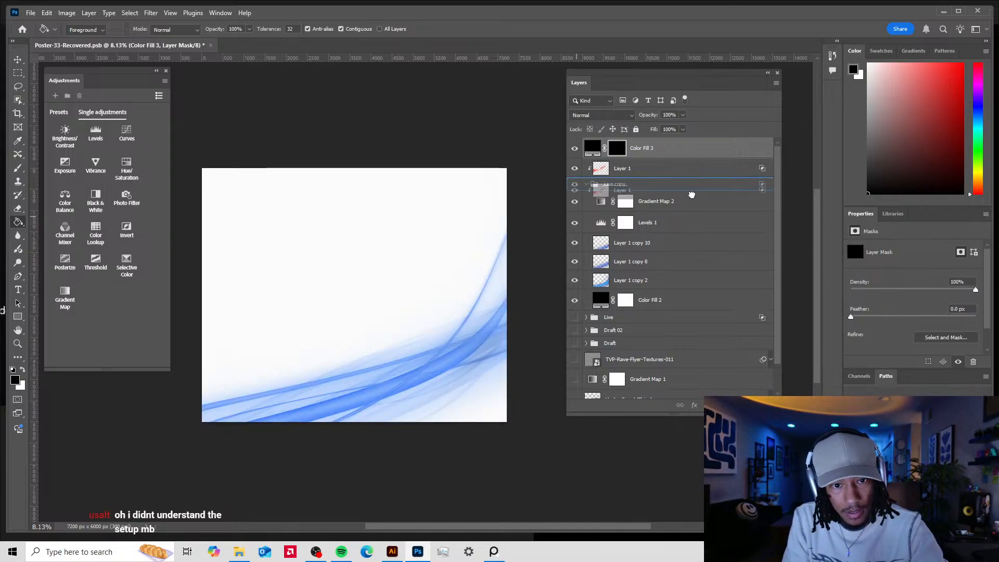
- Delete Layer 1 and set the new black fill layer's blend mode to Pin Light
left_click(643, 172)
key("Delete")
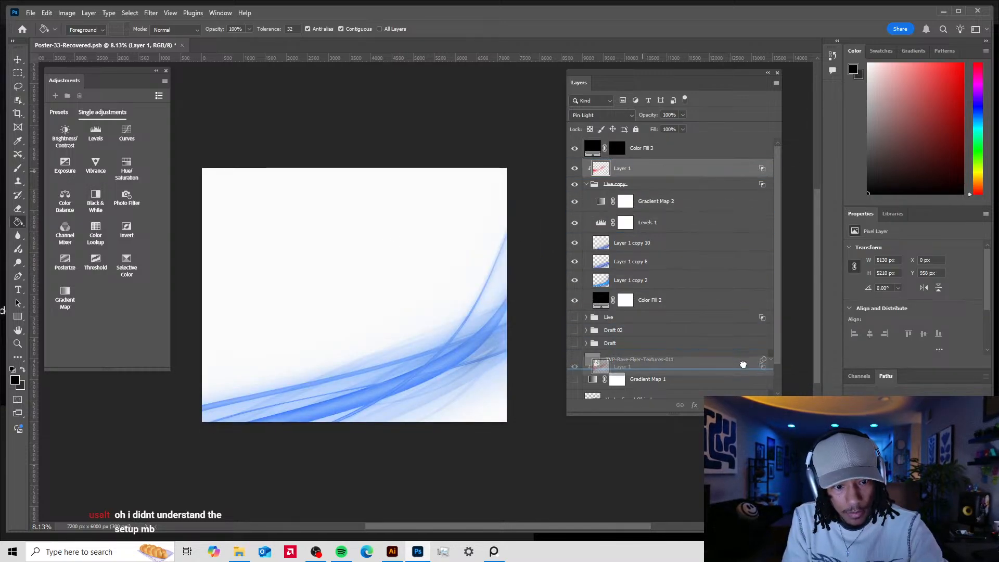
left_click(667, 149)
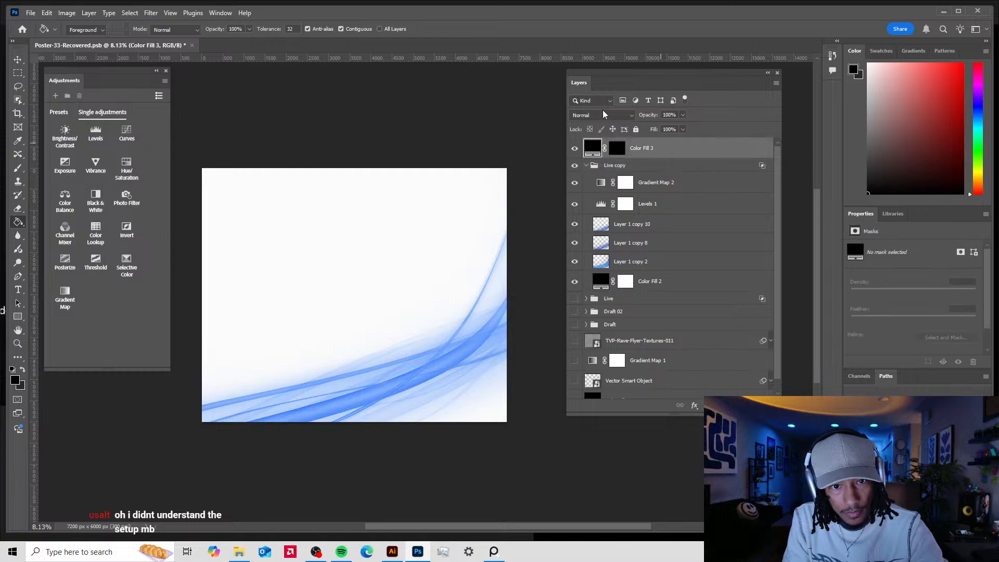
left_click(601, 115)
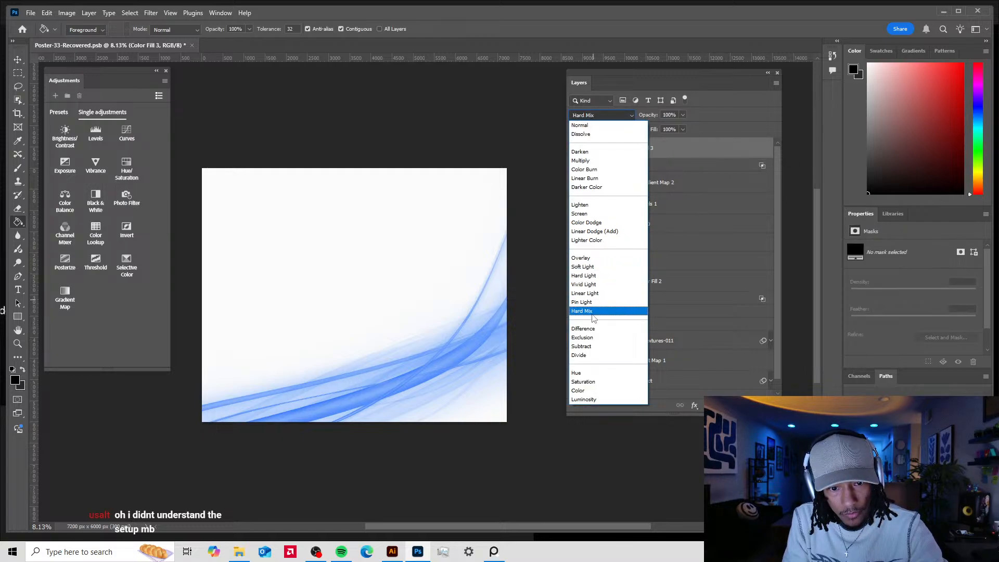
left_click(596, 301)
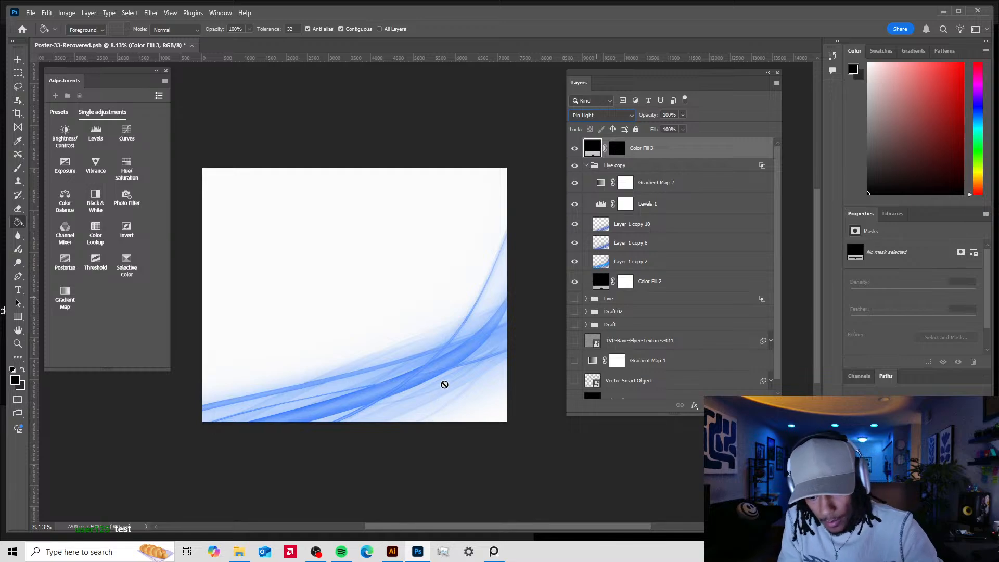
- Try painting white on the Color Fill 3 mask beside the upper right strand with the Brush, and undo the stroke
left_click(617, 148)
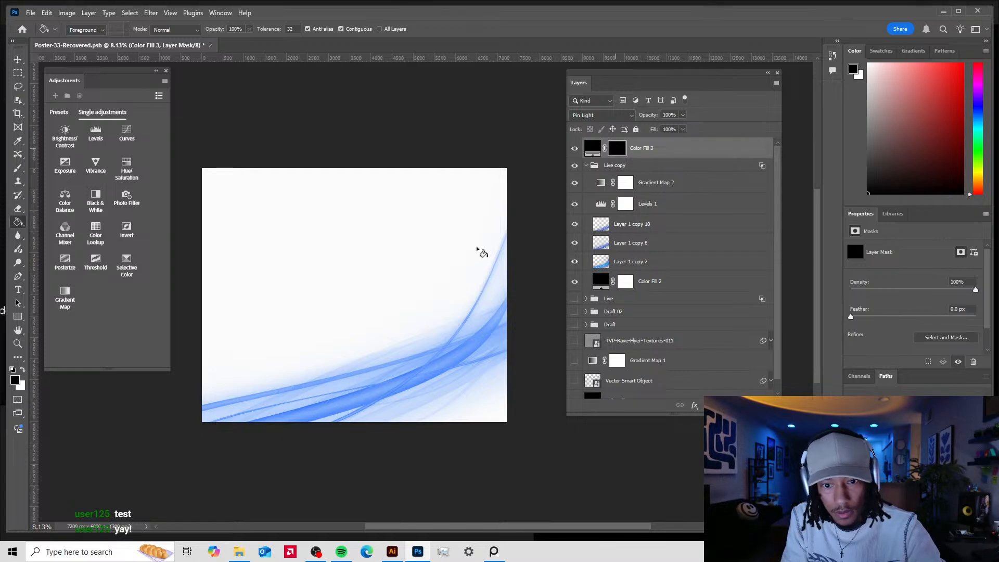
key("v")
key("b")
key("x")
mouse_move(485, 241)
left_mouse_down()
mouse_move(424, 334)
mouse_move(453, 278)
mouse_move(486, 245)
left_mouse_up()
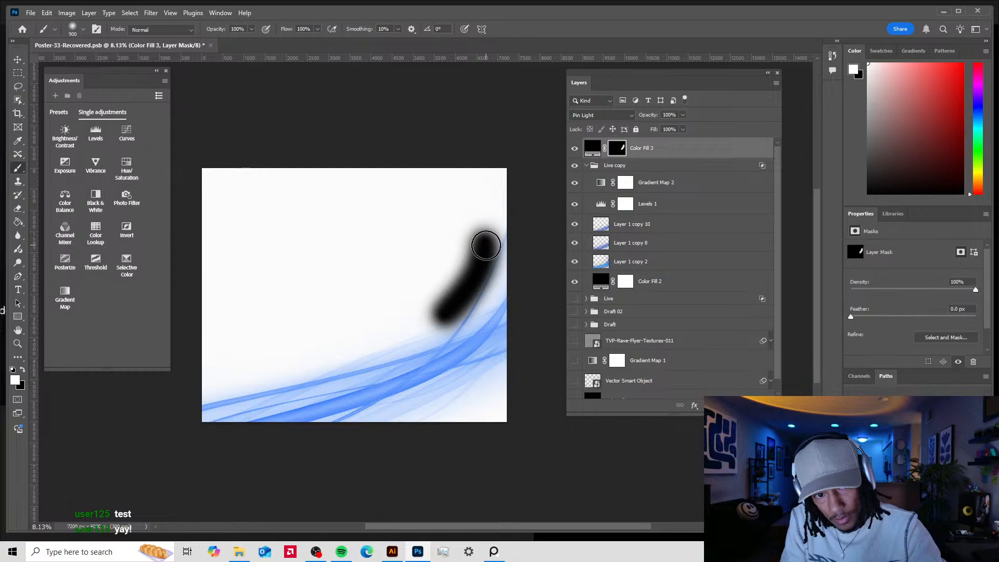
key("ctrl+z")
- Clip Color Fill 3 to the Live copy group, and test and undo a white mask stroke over the upper right strand
right_click(682, 149)
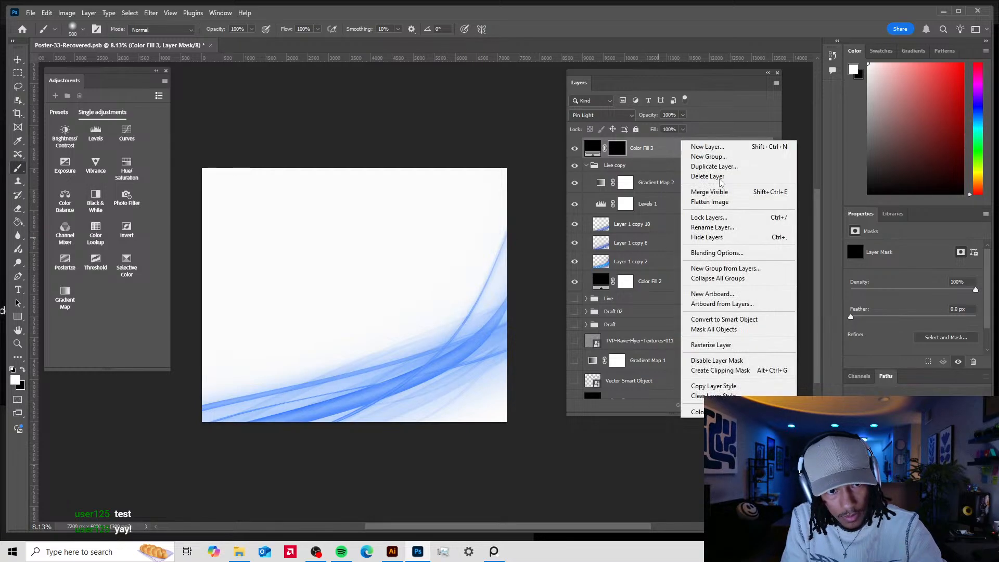
left_click(720, 370)
left_click_drag(492, 229, 462, 295)
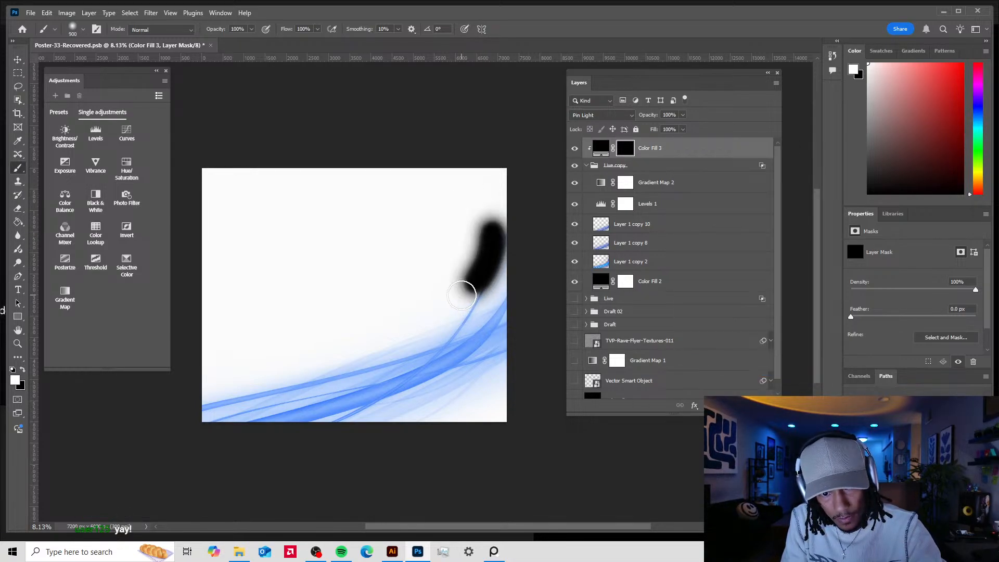
key("ctrl+z")
- Split Color Fill 3's Blend If underlying white slider to 109 / 232, and paint white on its mask along the thin dark strands
left_click(694, 405)
left_click(714, 418)
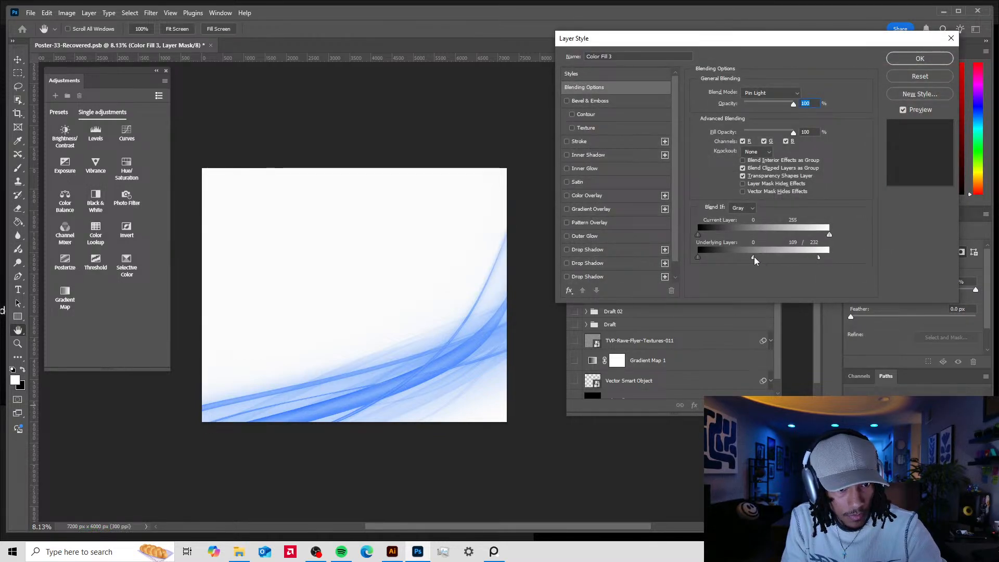
left_click(916, 60)
mouse_move(484, 224)
left_mouse_down()
mouse_move(472, 284)
mouse_move(435, 335)
mouse_move(395, 370)
mouse_move(304, 395)
left_mouse_up()
mouse_move(455, 330)
left_mouse_down()
mouse_move(357, 369)
mouse_move(107, 428)
left_mouse_up()
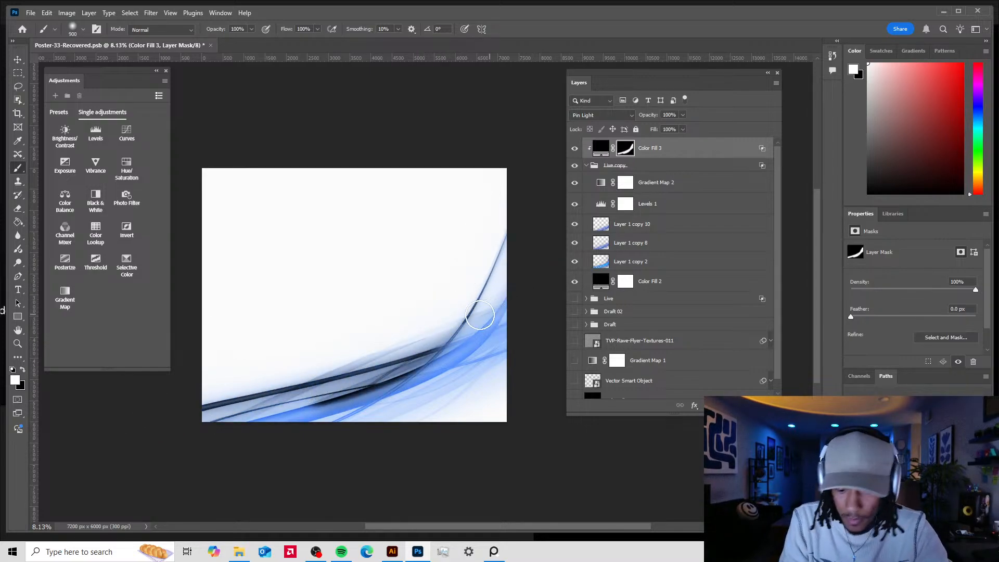
key("c")
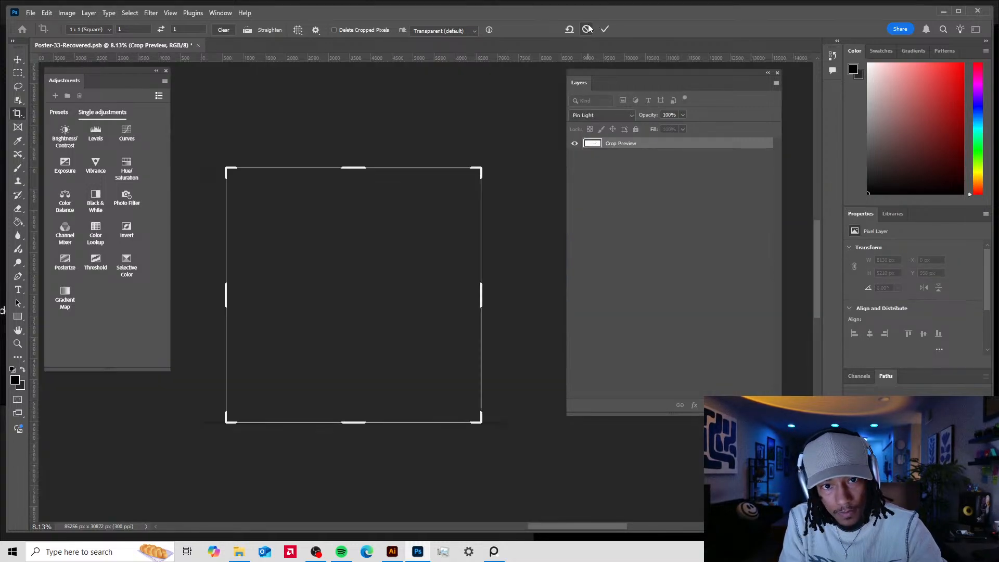
left_click(586, 29)
key("v")
key("b")
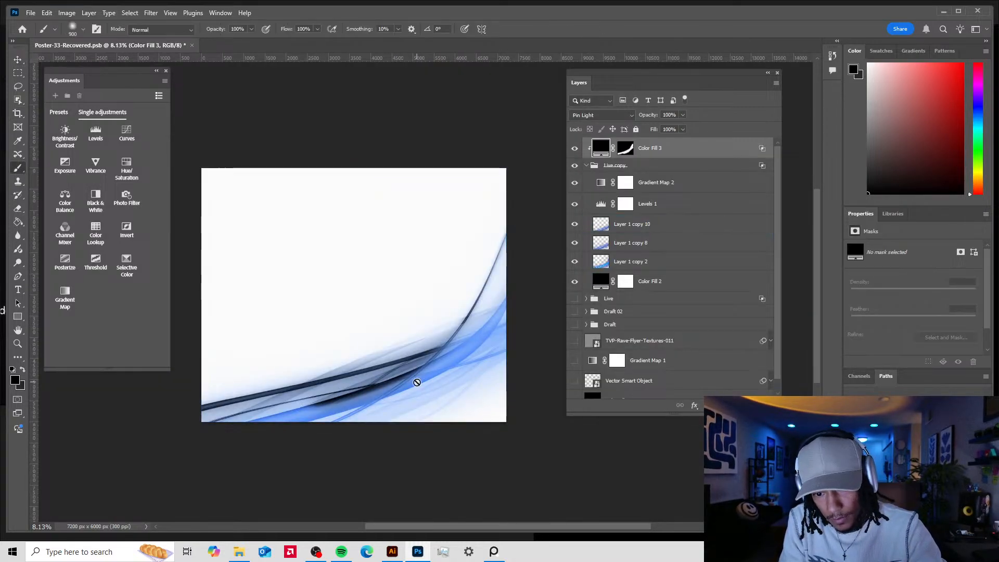
- Refine the Color Fill 3 mask, painting black to restore blue on the thick lower wave and white to darken the strand crossing
left_click(626, 149)
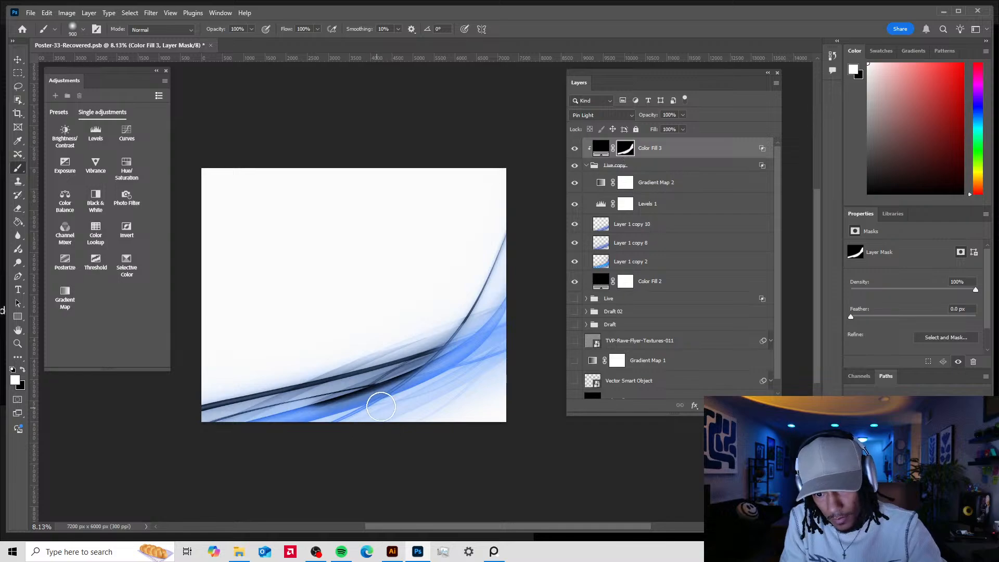
left_click_drag(485, 377, 283, 418)
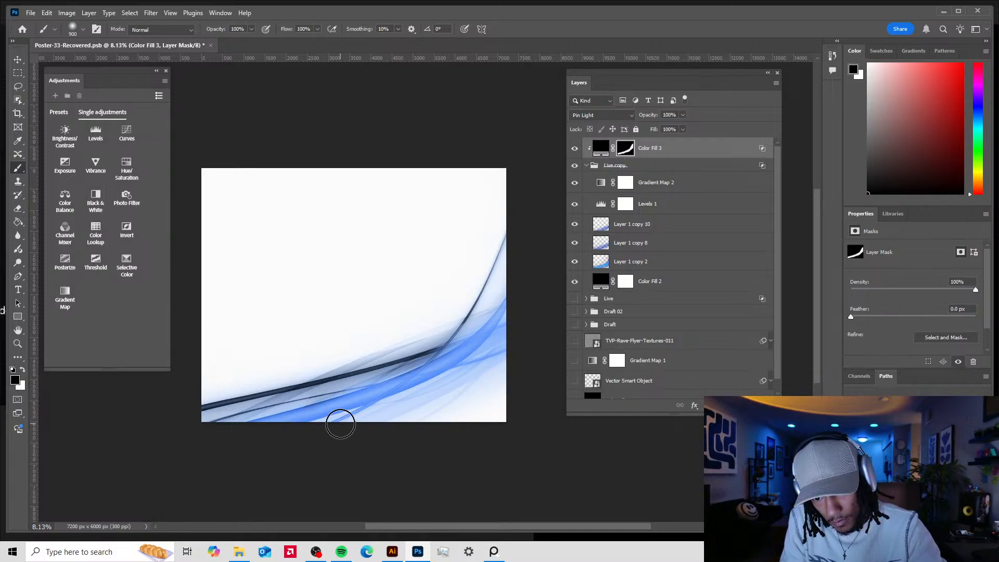
key("x")
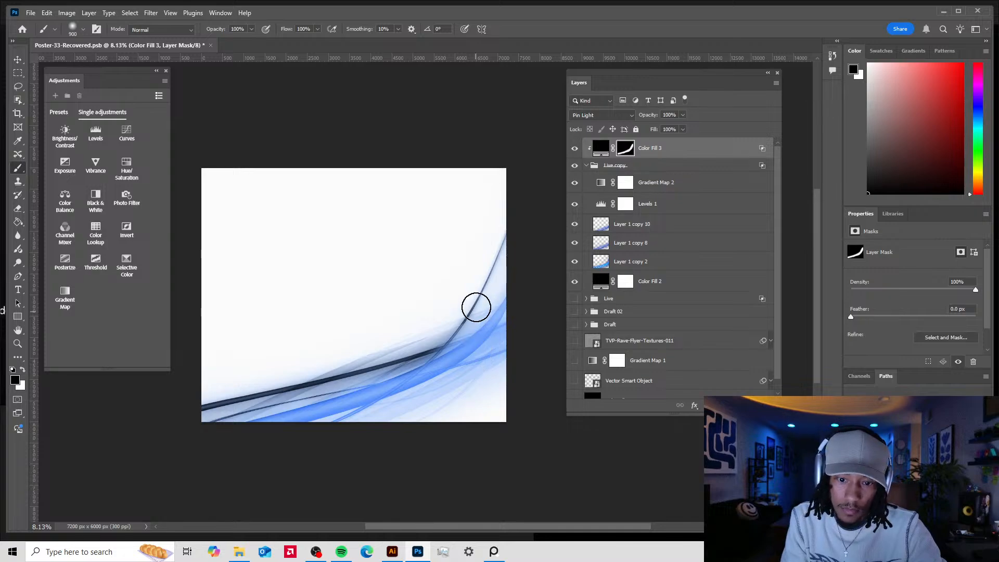
left_click_drag(444, 342, 382, 361)
key("x")
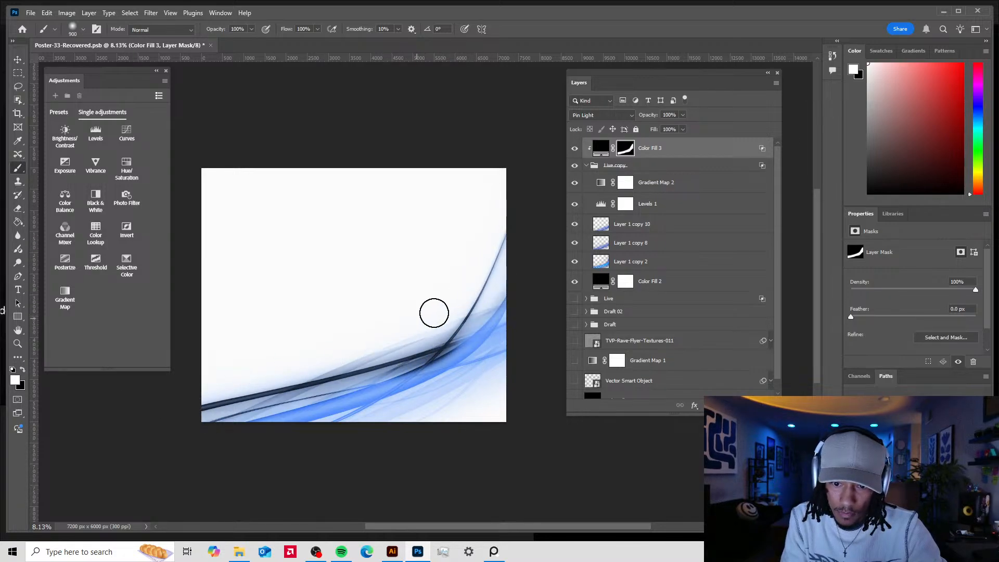
- Paint Color Fill 3's mask with a smaller 150 px brush to restore blue on the thick wave beside the strand crossing
scroll(435, 375, "up", 5)
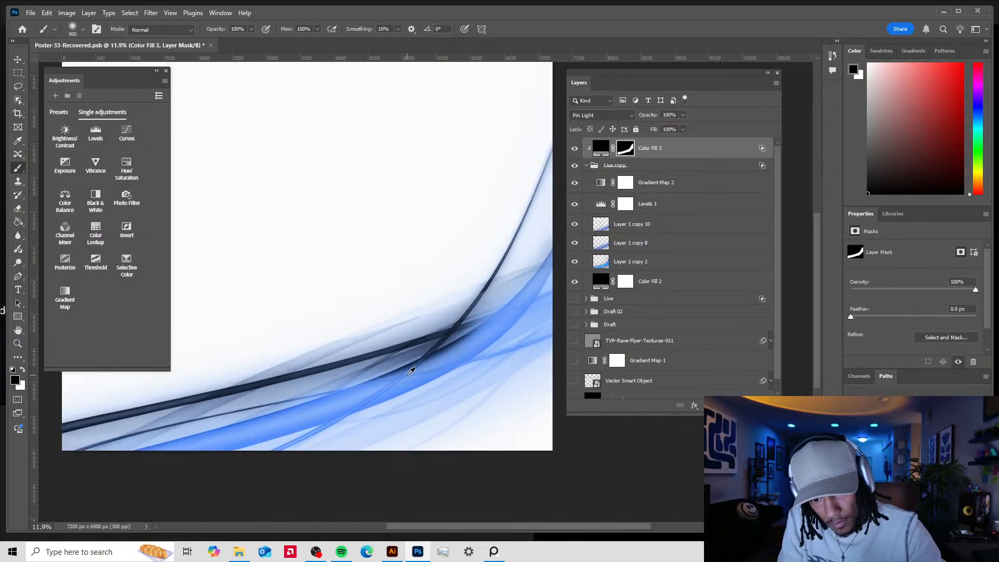
left_click_drag(470, 357, 359, 319)
key("bracketleft")
key("bracketleft")
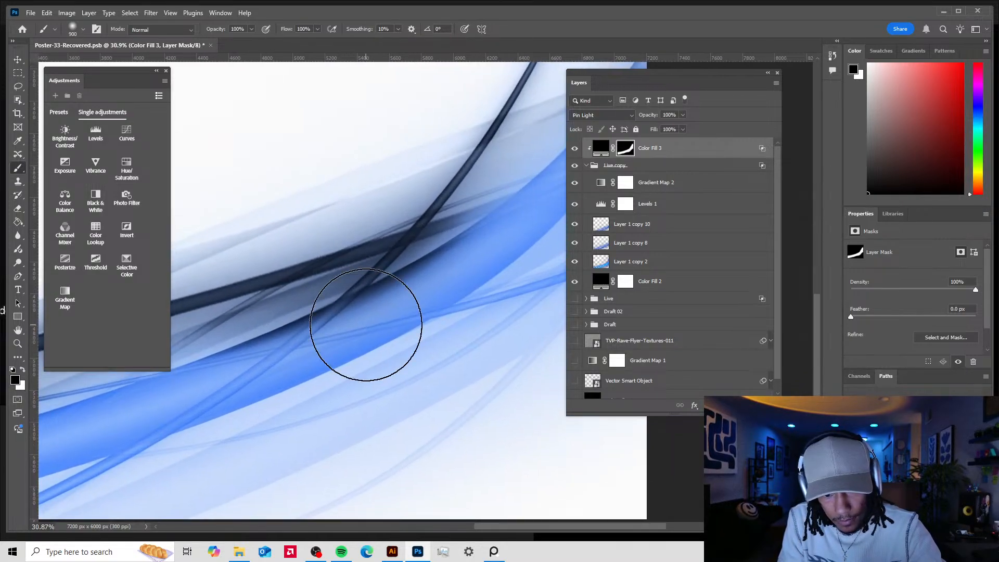
key("bracketleft")
key("bracketleft")
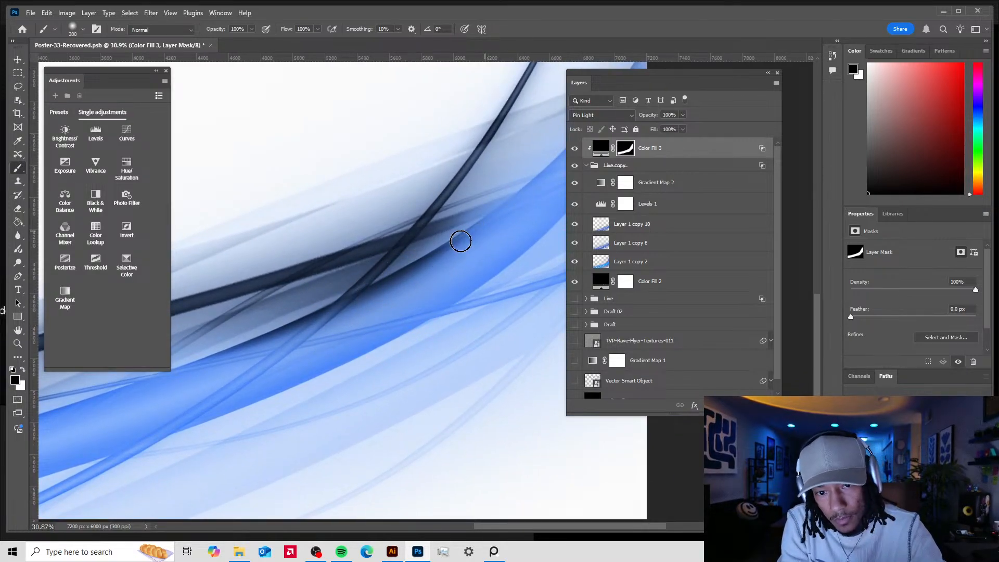
key("x")
mouse_move(420, 268)
left_mouse_down()
mouse_move(364, 311)
mouse_move(423, 265)
mouse_move(370, 303)
mouse_move(383, 306)
mouse_move(364, 329)
mouse_move(405, 288)
mouse_move(340, 335)
mouse_move(387, 289)
mouse_move(348, 321)
mouse_move(490, 230)
left_mouse_up()
key("x")
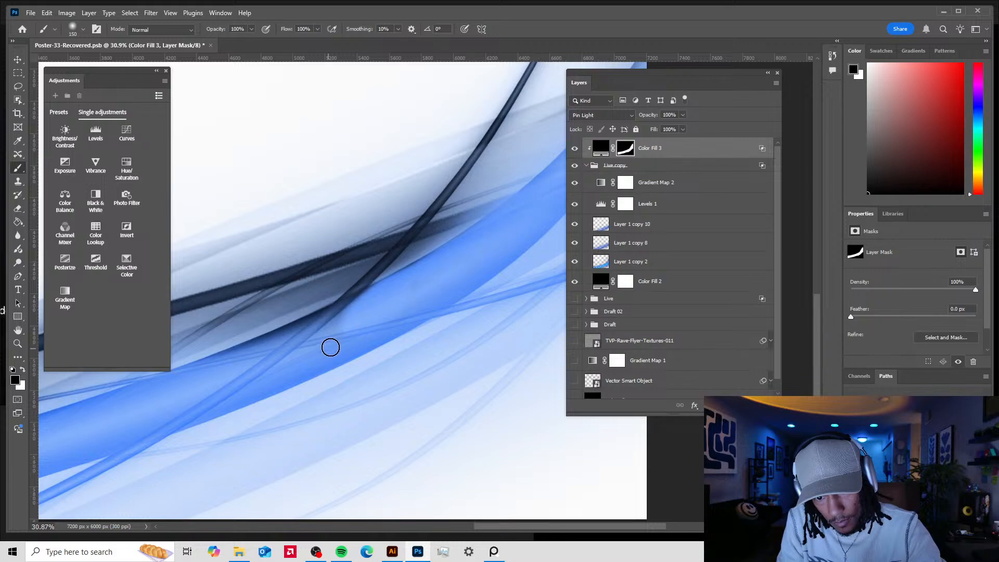
- Try painting black on the Color Fill 3 mask over the crossing strand's lower tail, and undo both strokes
left_click_drag(326, 315, 368, 304)
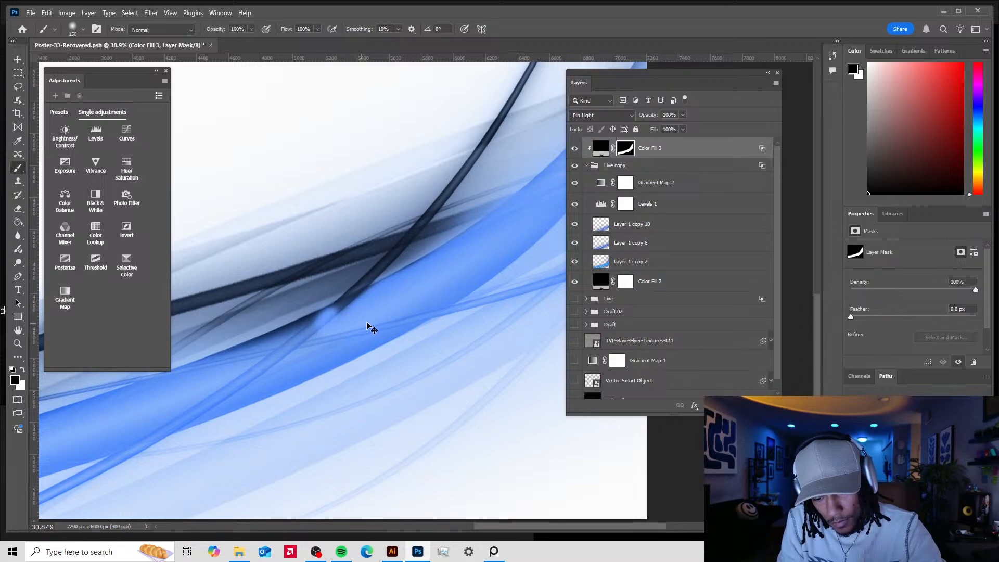
key("ctrl+z")
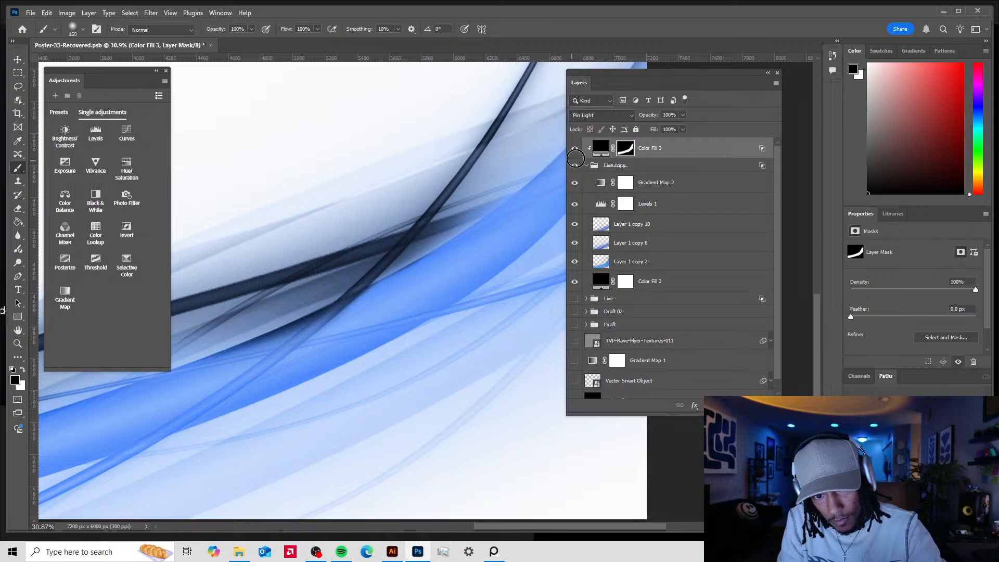
mouse_move(222, 364)
left_mouse_down()
mouse_move(289, 328)
mouse_move(282, 338)
mouse_move(353, 273)
left_mouse_up()
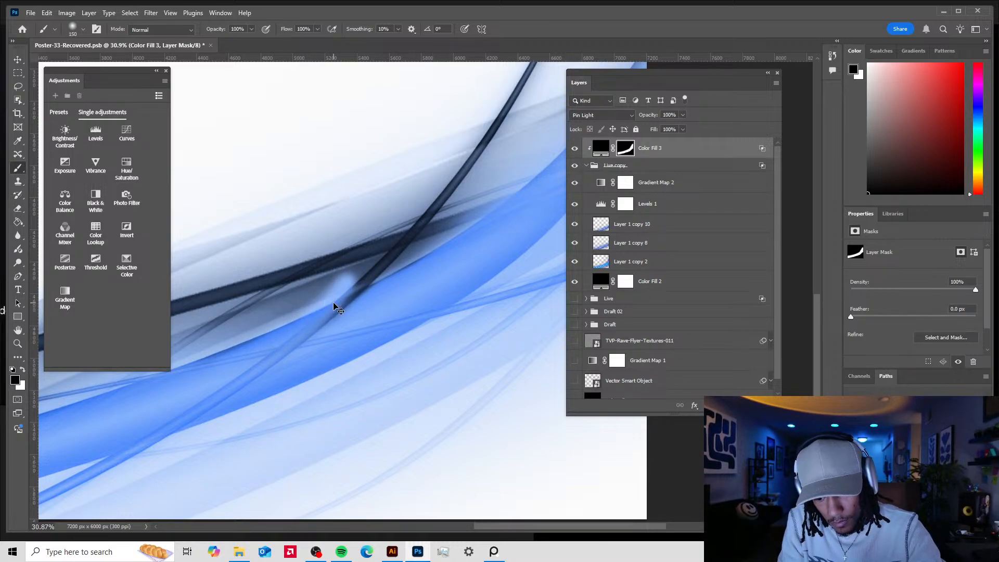
key("ctrl+z")
- Paint black on the mask over the crossing strand's tail on the thick wave, and retouch the dark edge above with white
mouse_move(351, 316)
left_mouse_down()
mouse_move(279, 346)
mouse_move(433, 275)
mouse_move(296, 323)
mouse_move(308, 337)
left_mouse_up()
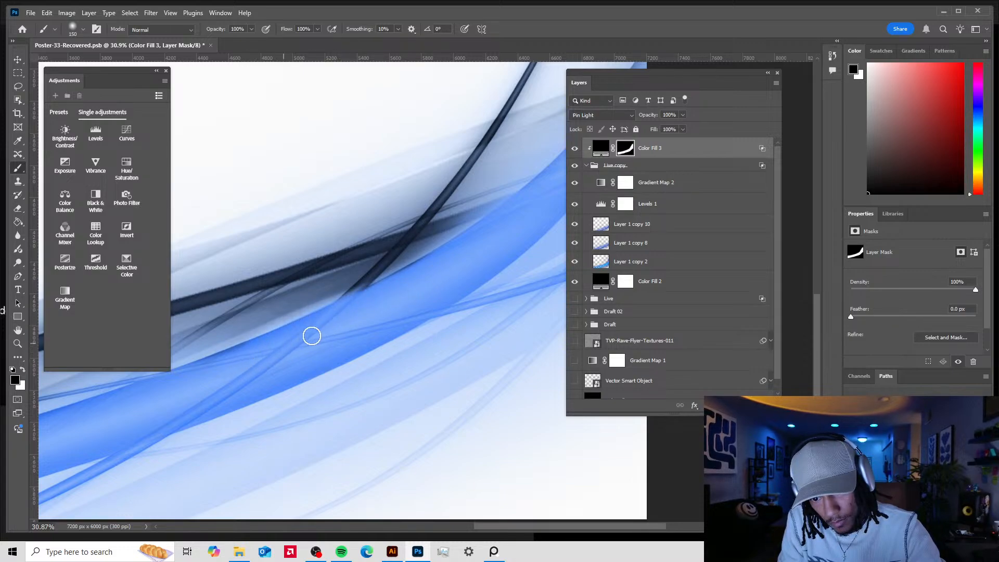
key("x")
left_click_drag(356, 279, 307, 304)
key("x")
key("x")
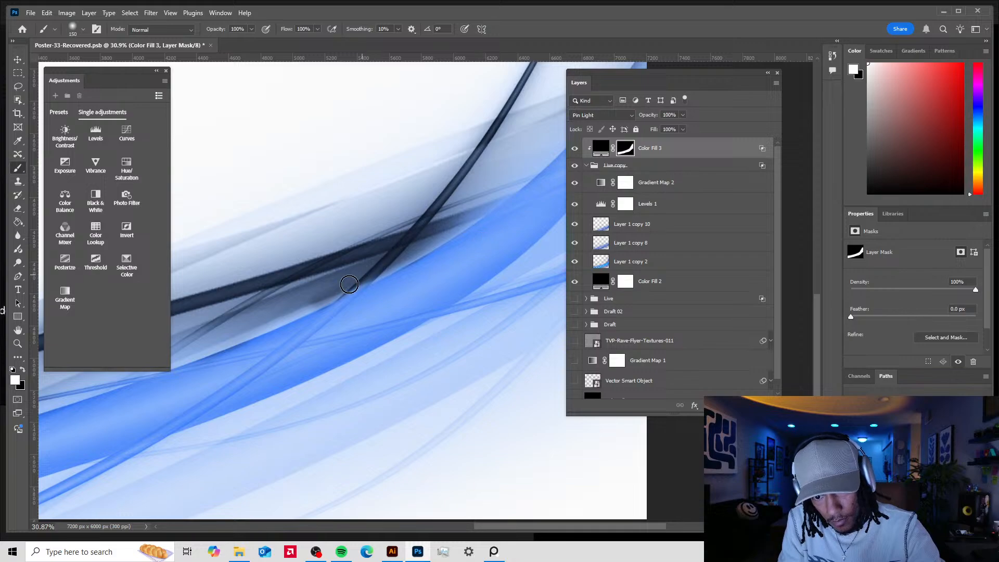
mouse_move(392, 264)
left_mouse_down()
mouse_move(296, 304)
mouse_move(304, 330)
mouse_move(389, 288)
left_mouse_up()
key("x")
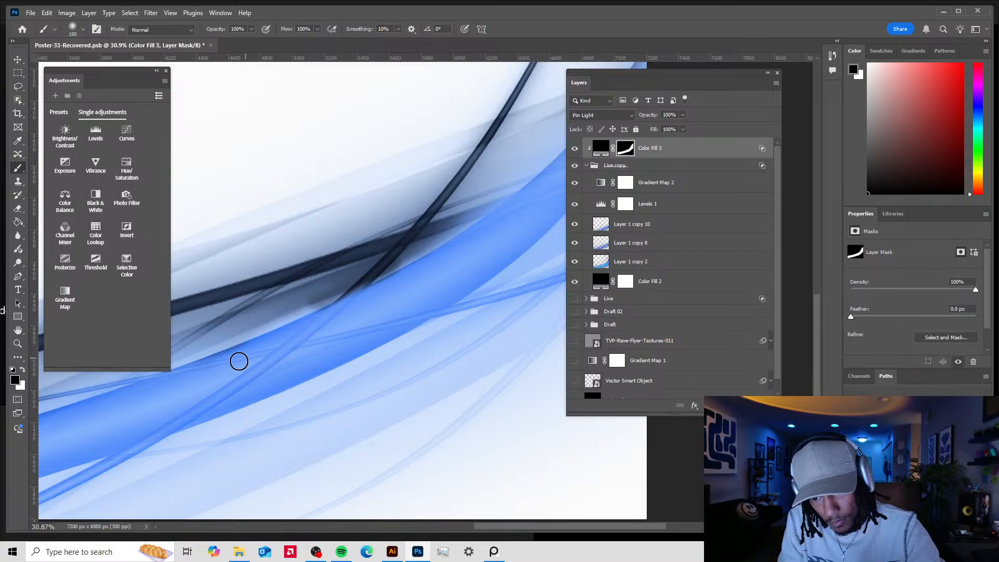
mouse_move(233, 374)
left_mouse_down()
mouse_move(437, 350)
mouse_move(424, 341)
mouse_move(315, 348)
left_mouse_up()
- Try painting black on the mask along the upper dark strands with a brush enlarged to 1600 px, and undo the strokes
key("bracketright")
key("bracketright")
key("bracketright")
key("bracketright")
key("bracketright")
key("bracketright")
key("bracketright")
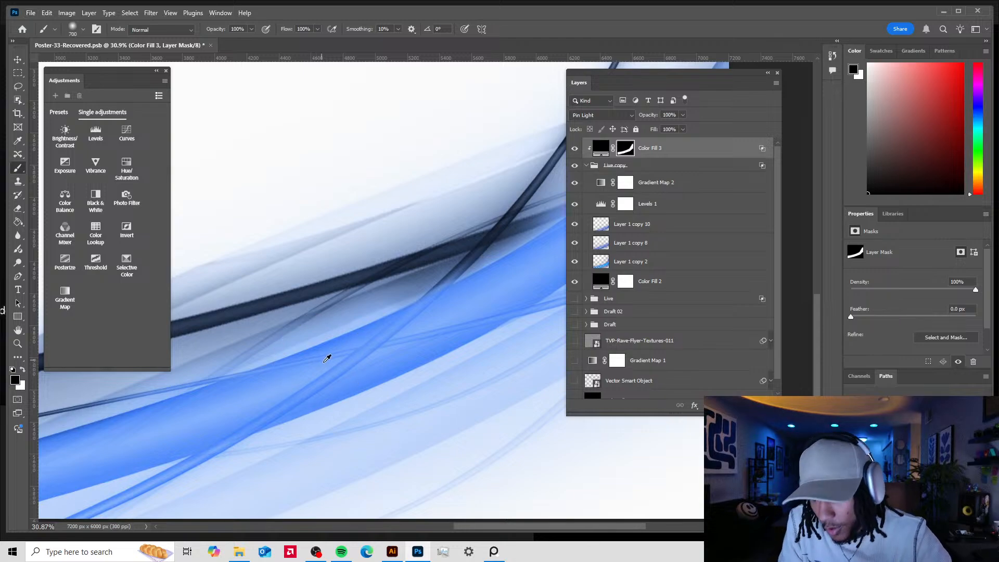
scroll(328, 359, "down", 3)
left_click_drag(345, 348, 352, 382)
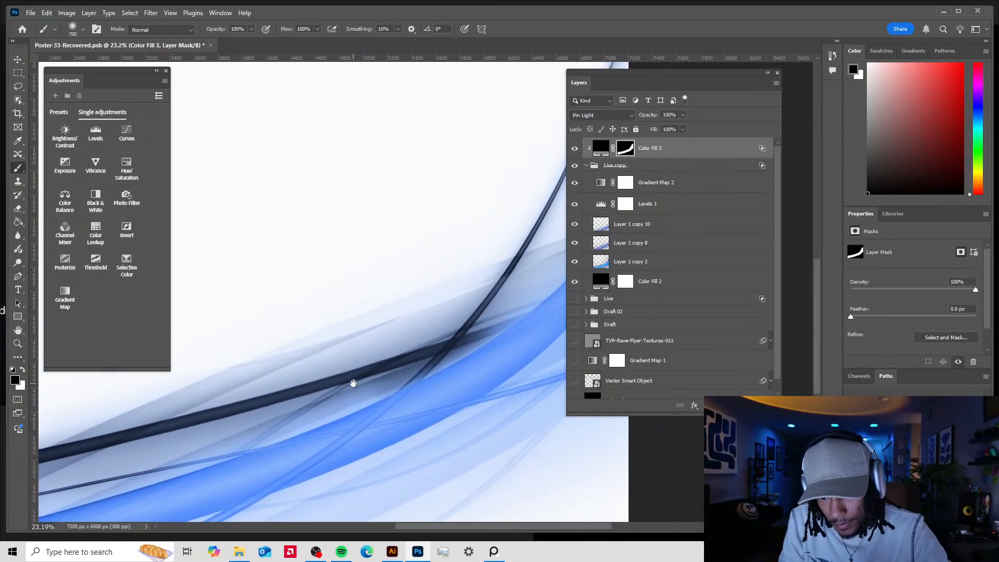
scroll(391, 366, "up", 3)
scroll(406, 383, "down", 5)
scroll(413, 381, "down", 3)
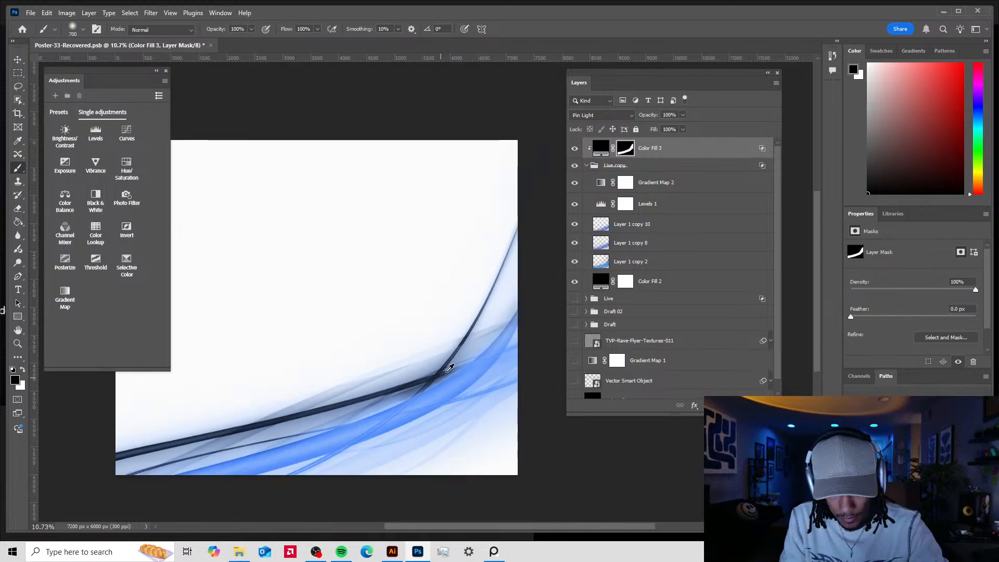
mouse_move(416, 363)
left_mouse_down()
mouse_move(310, 390)
mouse_move(417, 334)
left_mouse_up()
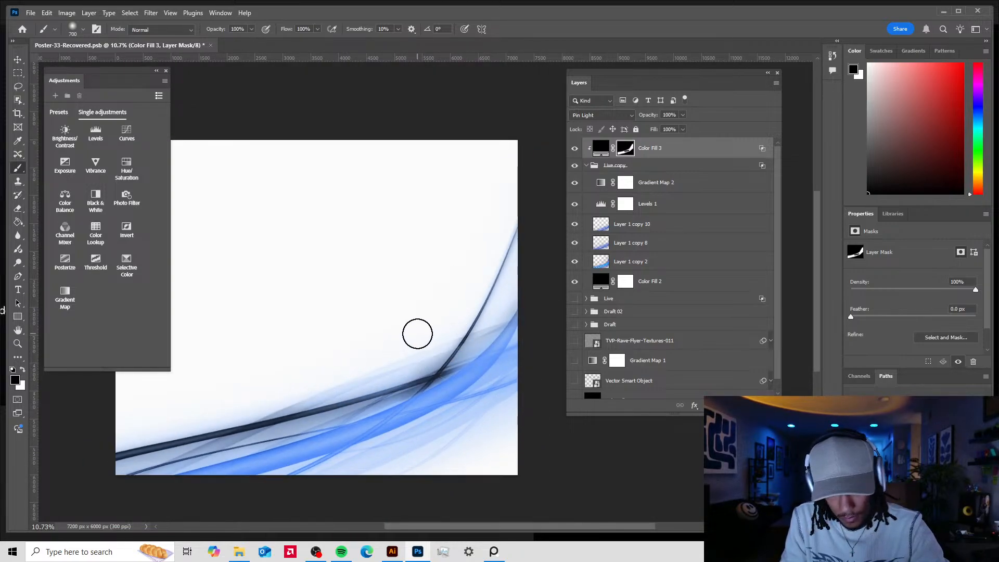
key("bracketright")
key("bracketright")
key("bracketright")
key("bracketright")
key("bracketright")
key("bracketright")
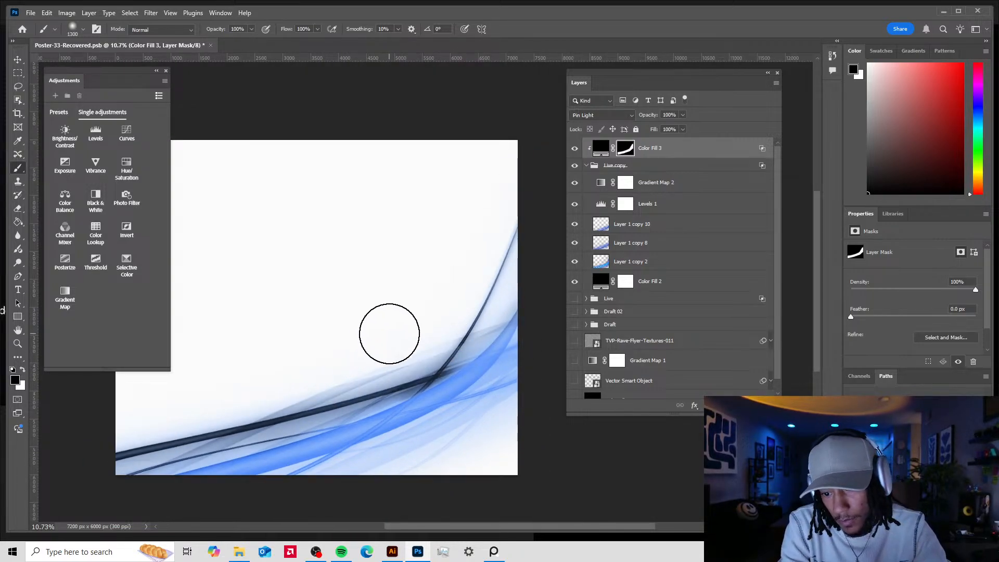
mouse_move(402, 333)
left_mouse_down()
mouse_move(142, 408)
mouse_move(463, 310)
mouse_move(288, 384)
mouse_move(221, 400)
left_mouse_up()
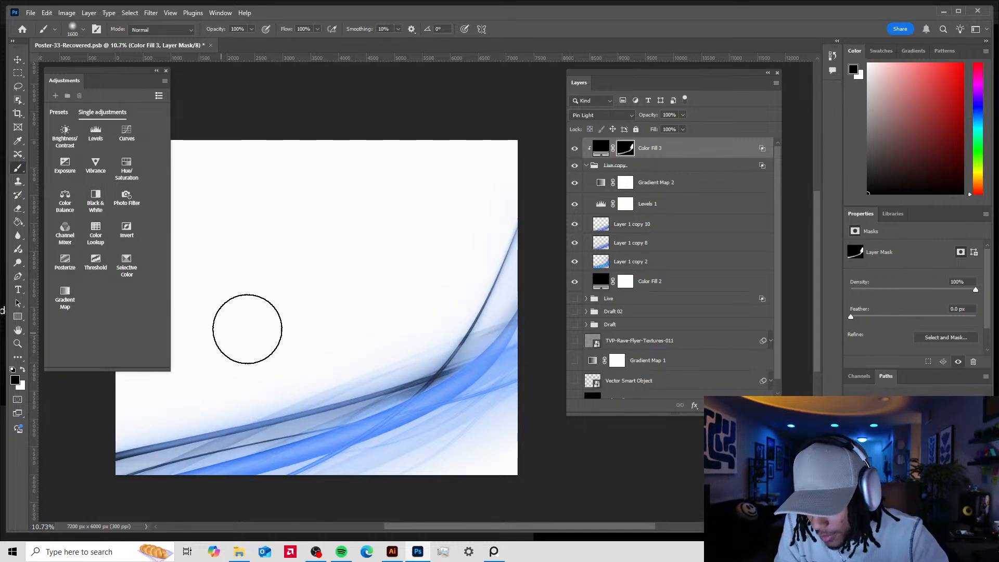
key("ctrl+z")
key("ctrl+z")
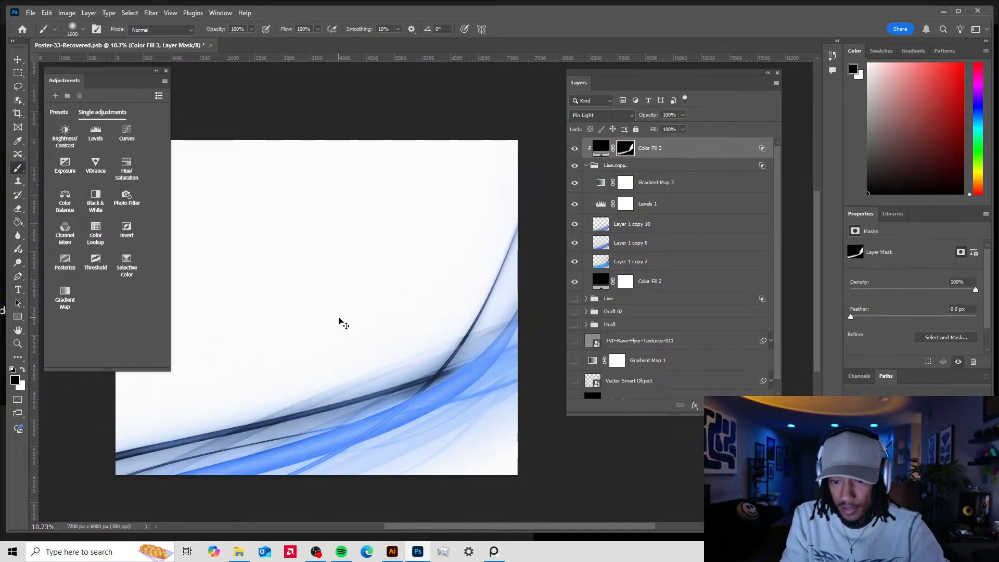
- Paint white on the Color Fill 3 mask over the faint lower right strands, undoing the stroke that blackens the thick wave
key("x")
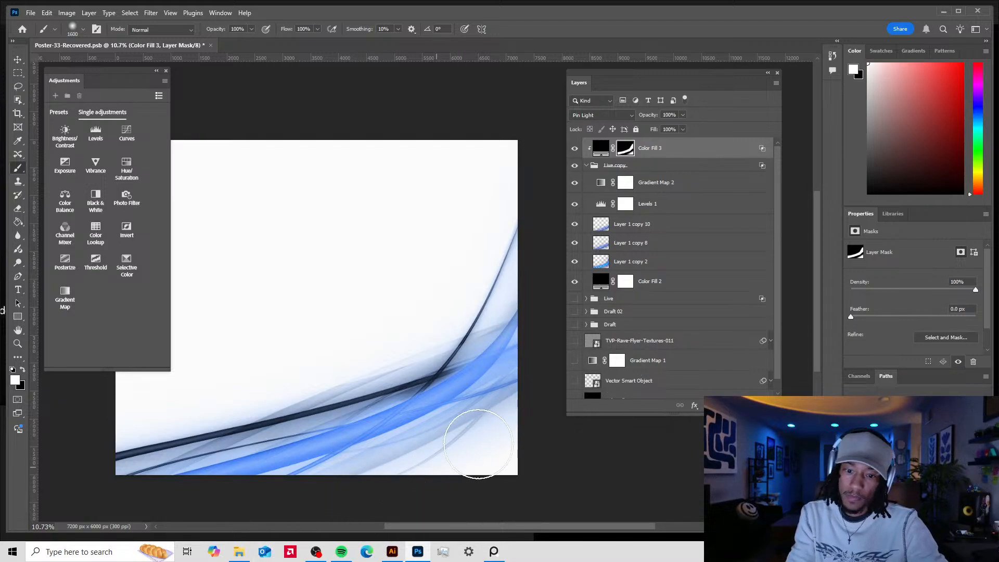
mouse_move(529, 408)
left_mouse_down()
mouse_move(462, 401)
mouse_move(2, 521)
left_mouse_up()
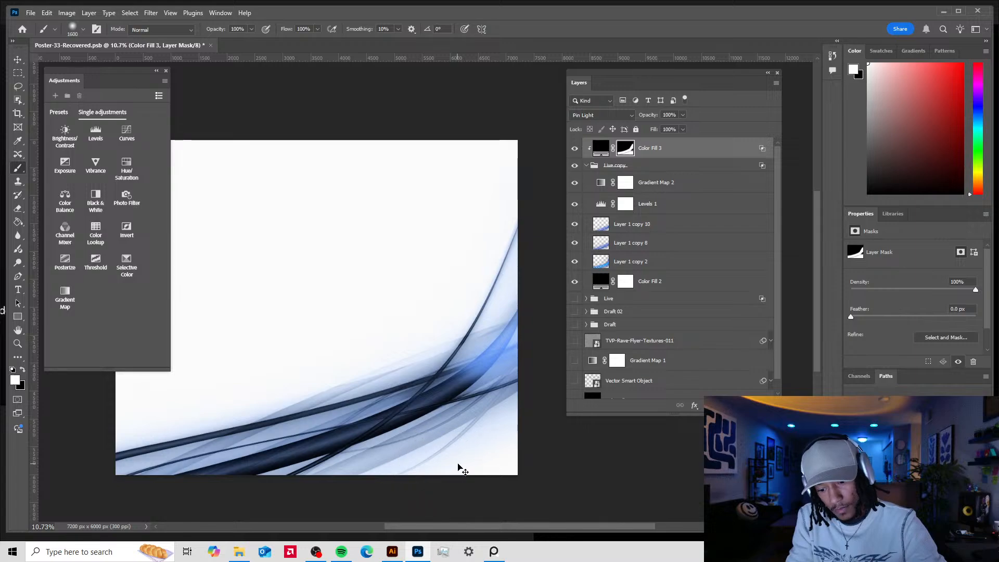
key("ctrl+z")
- Recolor Color Fill 3 to light pink, RGB 255, 210, 240, and set its blend mode to Color
double_click(601, 147)
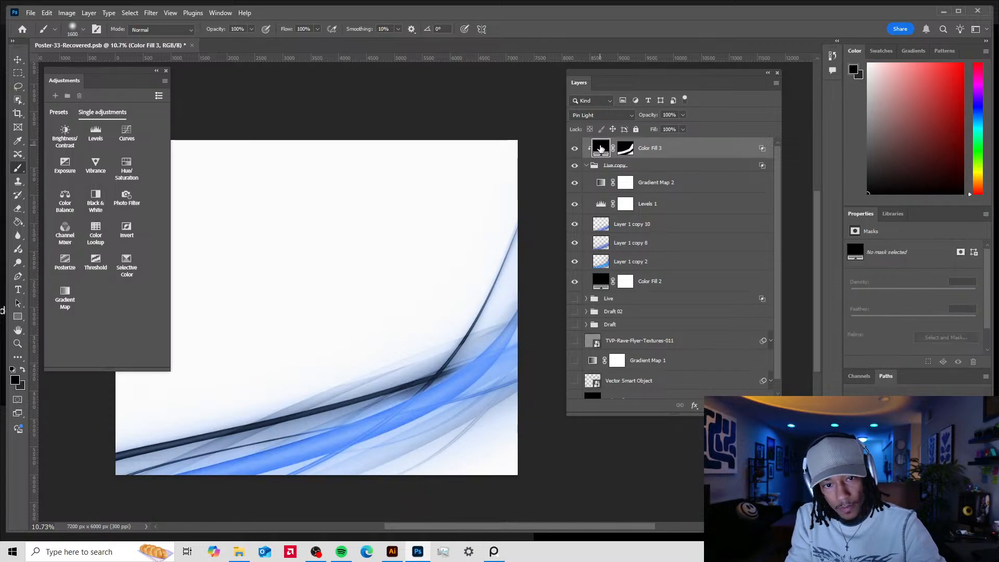
mouse_move(716, 253)
left_mouse_down()
mouse_move(713, 270)
mouse_move(726, 280)
mouse_move(635, 266)
mouse_move(672, 214)
mouse_move(653, 214)
mouse_move(682, 227)
left_mouse_up()
mouse_move(667, 283)
left_mouse_down()
mouse_move(795, 386)
mouse_move(640, 214)
left_mouse_up()
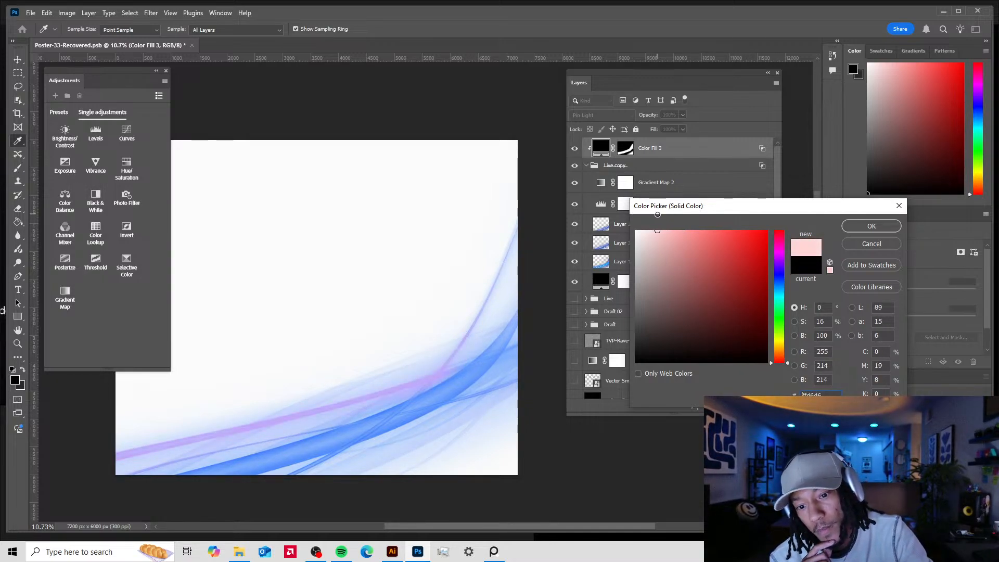
left_click_drag(780, 357, 778, 249)
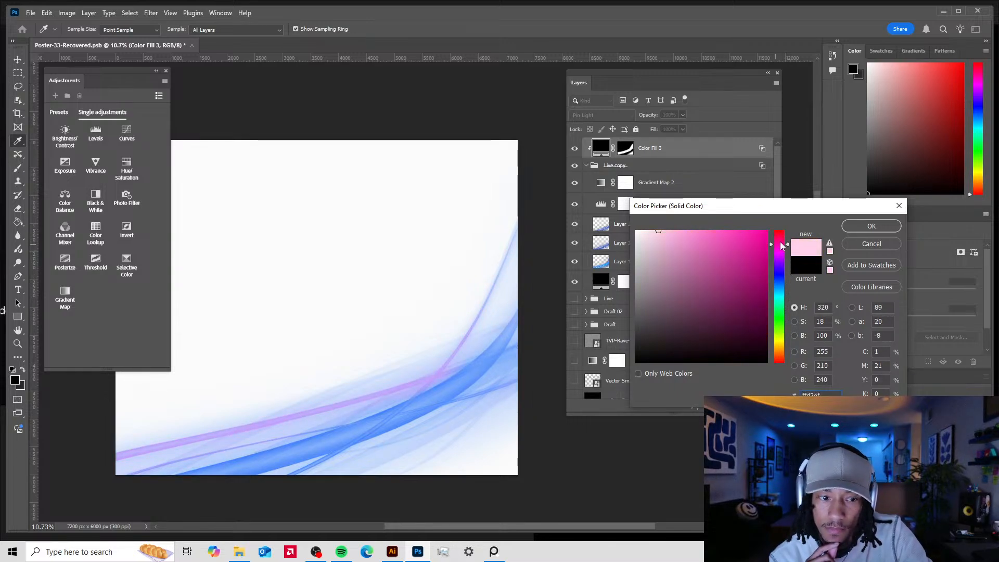
left_click(871, 226)
left_click(601, 115)
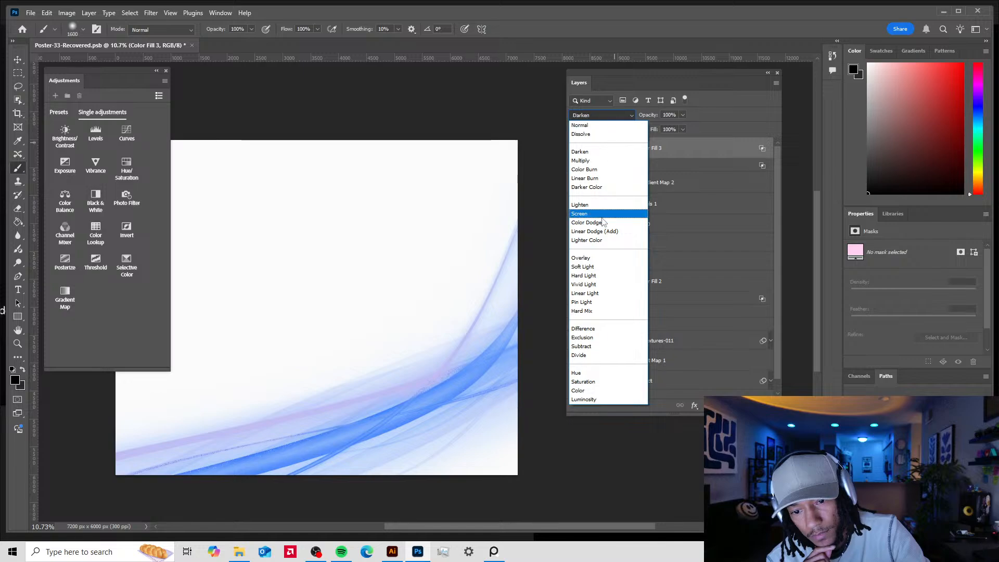
left_click(593, 392)
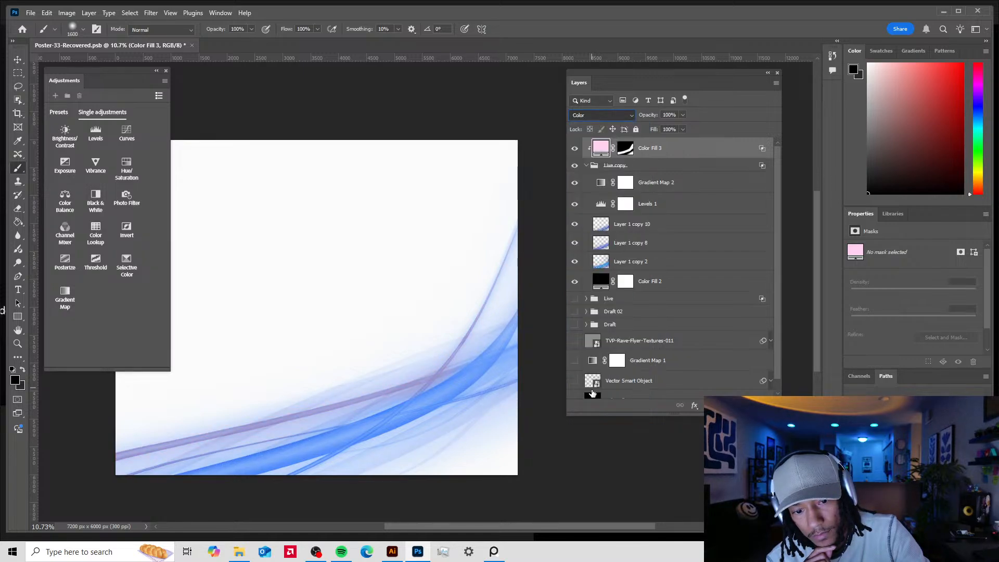
- Change Color Fill 3's color to bright green, RGB 76, 255, 148, and lower its Fill to 52%
double_click(602, 147)
mouse_move(684, 235)
left_mouse_down()
mouse_move(781, 229)
mouse_move(782, 361)
mouse_move(772, 330)
mouse_move(783, 307)
mouse_move(784, 344)
mouse_move(783, 300)
mouse_move(783, 358)
mouse_move(785, 323)
left_mouse_up()
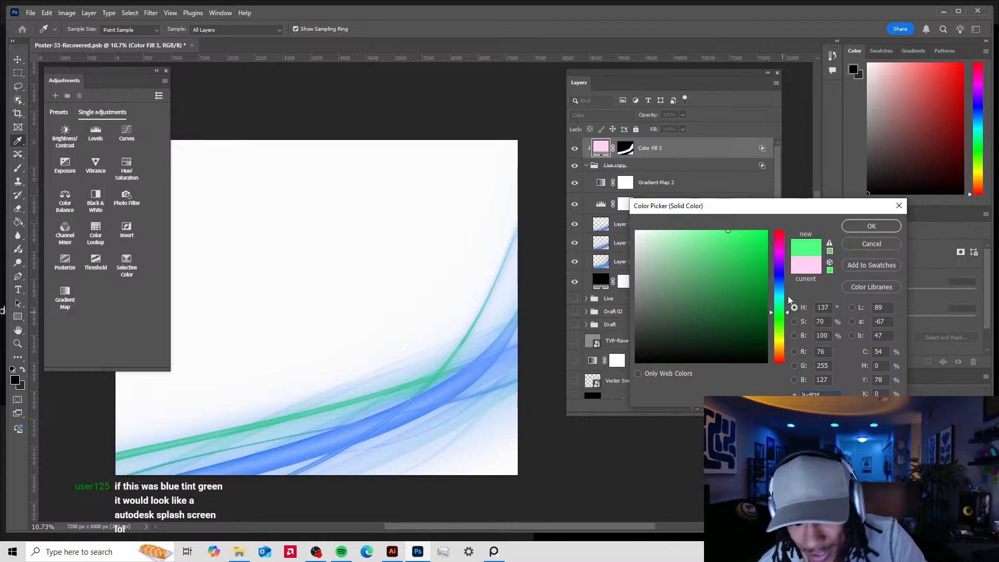
left_click_drag(779, 305, 783, 307)
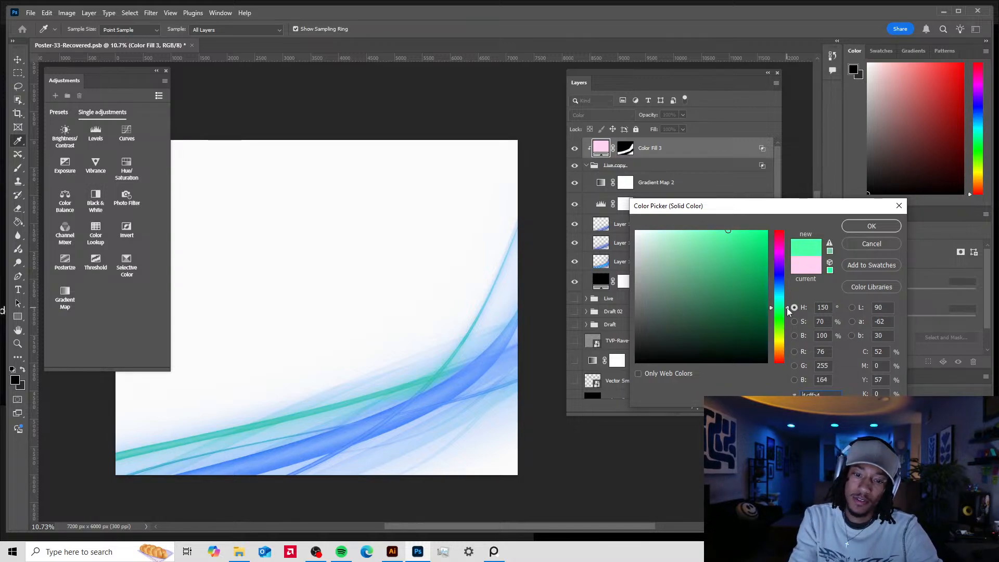
left_click_drag(787, 311, 786, 310)
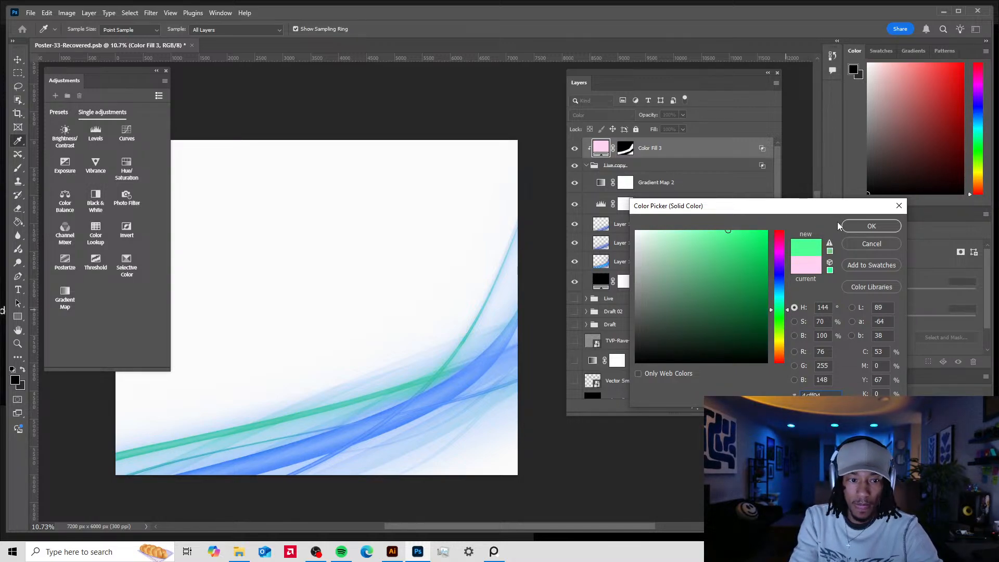
left_click(858, 226)
left_click(682, 129)
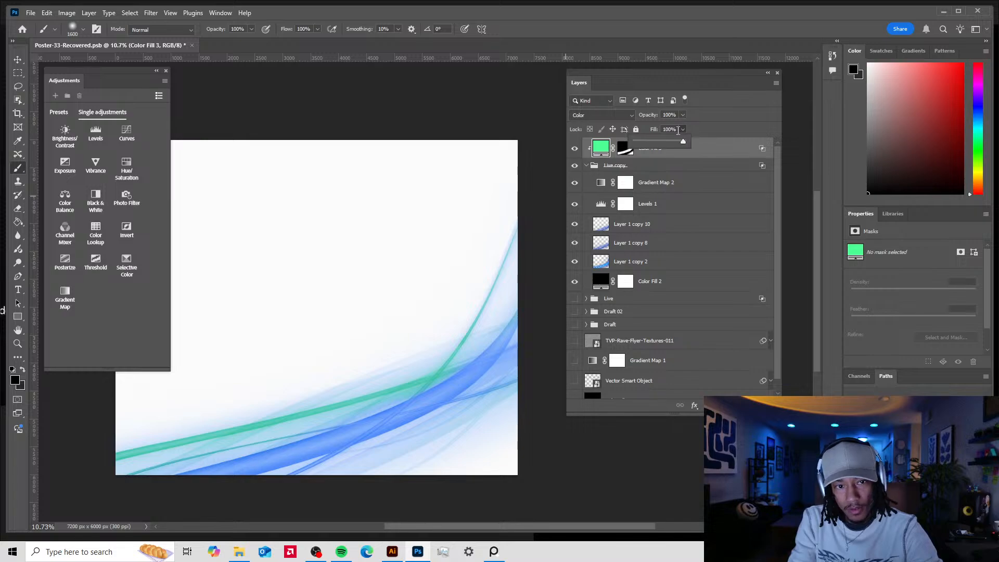
left_click_drag(686, 141, 660, 140)
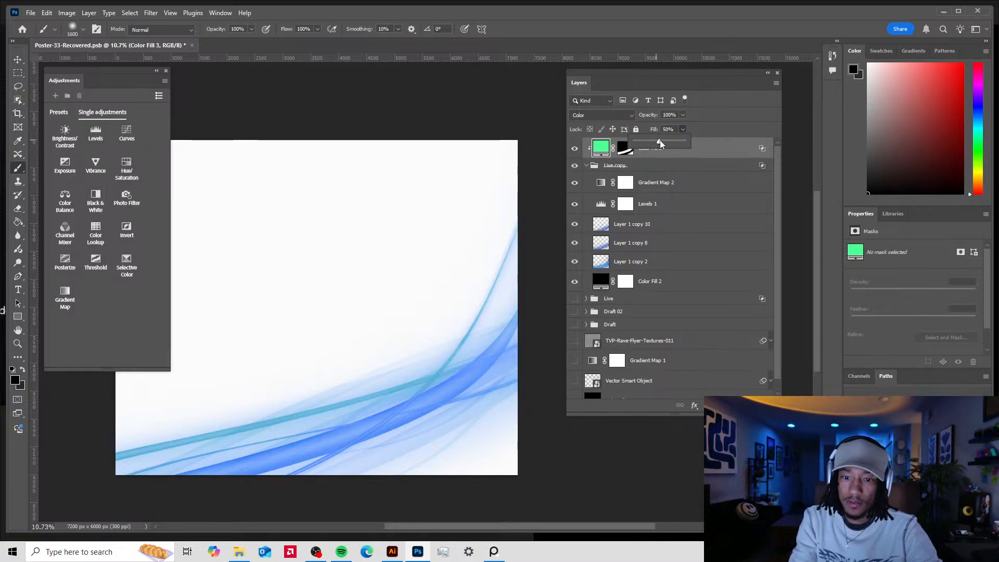
- Paint white on the Color Fill 3 mask over the lower left part of the thick wave to tint it teal
left_click(624, 150)
key("x")
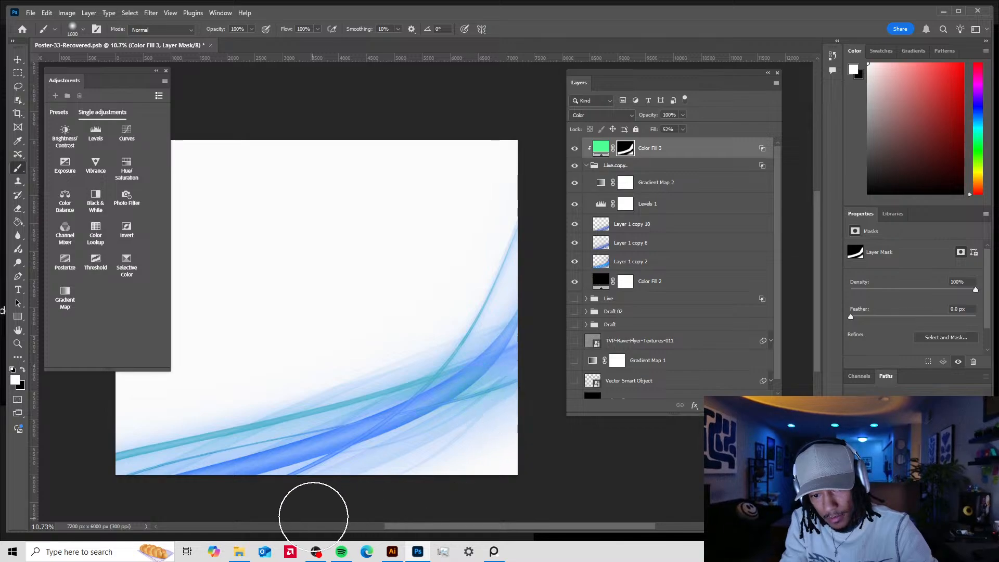
mouse_move(281, 492)
left_mouse_down()
mouse_move(394, 448)
mouse_move(450, 411)
mouse_move(432, 410)
mouse_move(312, 481)
left_mouse_up()
key("x")
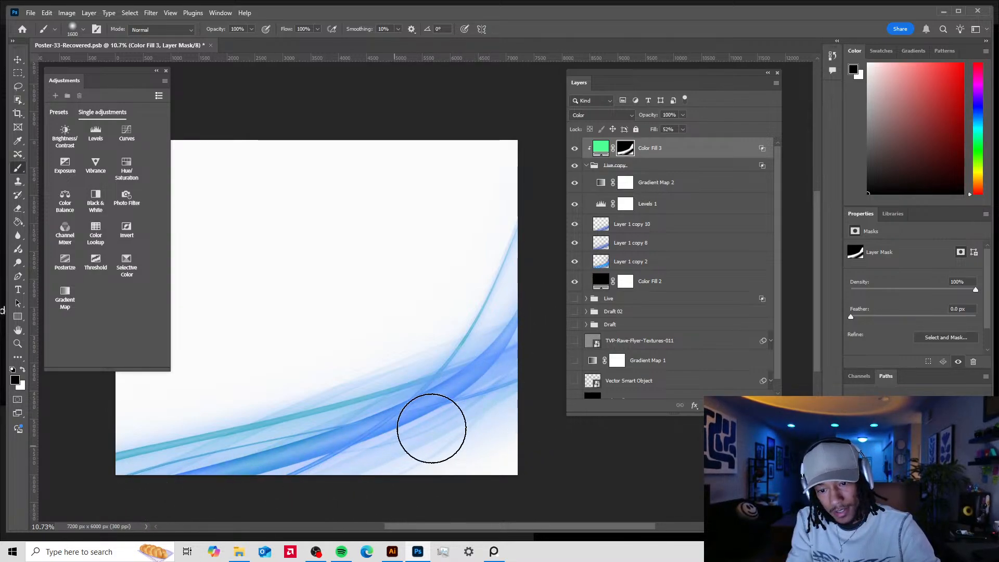
- Paint black on the Color Fill 3 mask along the long upper strand to return it to blue
mouse_move(287, 420)
left_mouse_down()
mouse_move(475, 278)
mouse_move(376, 357)
left_mouse_up()
key("x")
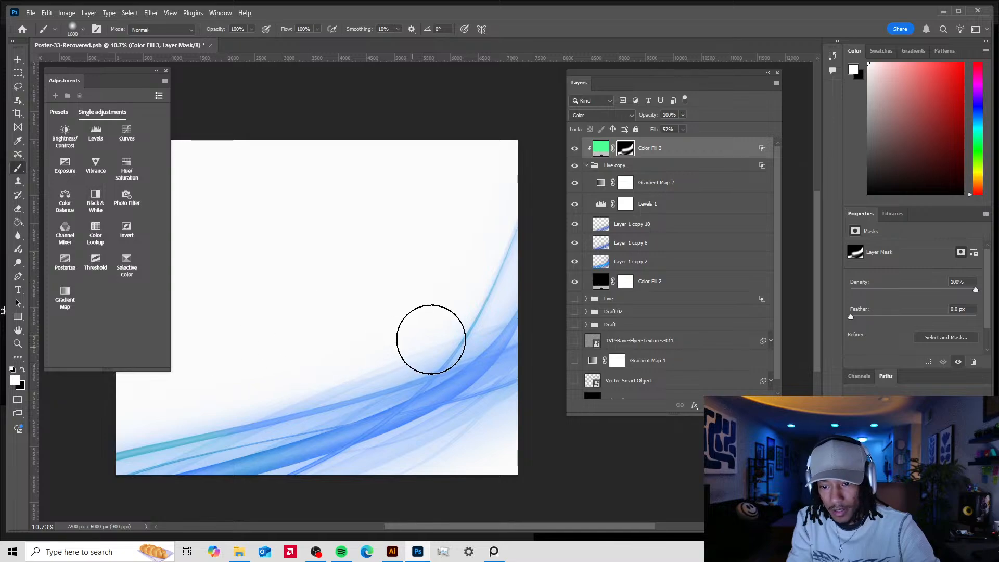
key("x")
left_click_drag(171, 437, 229, 435)
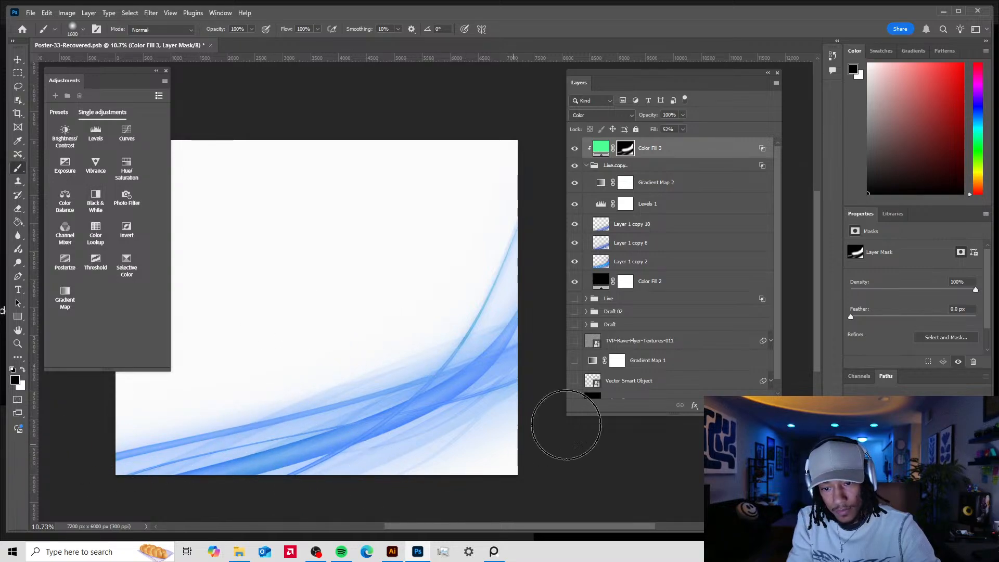
- Paint white on the mask over the faint lower right strands to tint them teal, and reduce the brush to 1100 px
key("x")
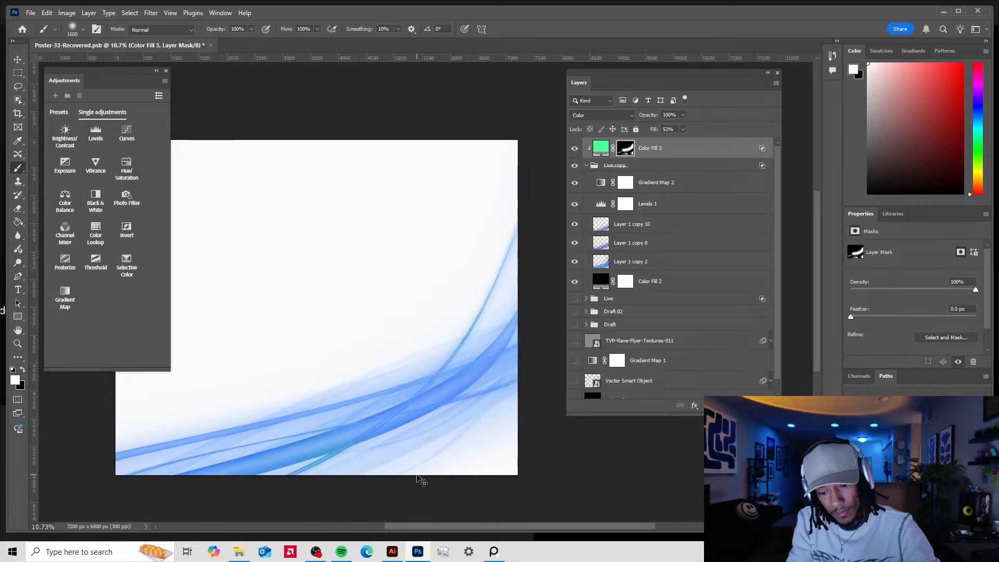
key("bracketleft")
key("bracketleft")
key("bracketleft")
key("bracketleft")
key("bracketleft")
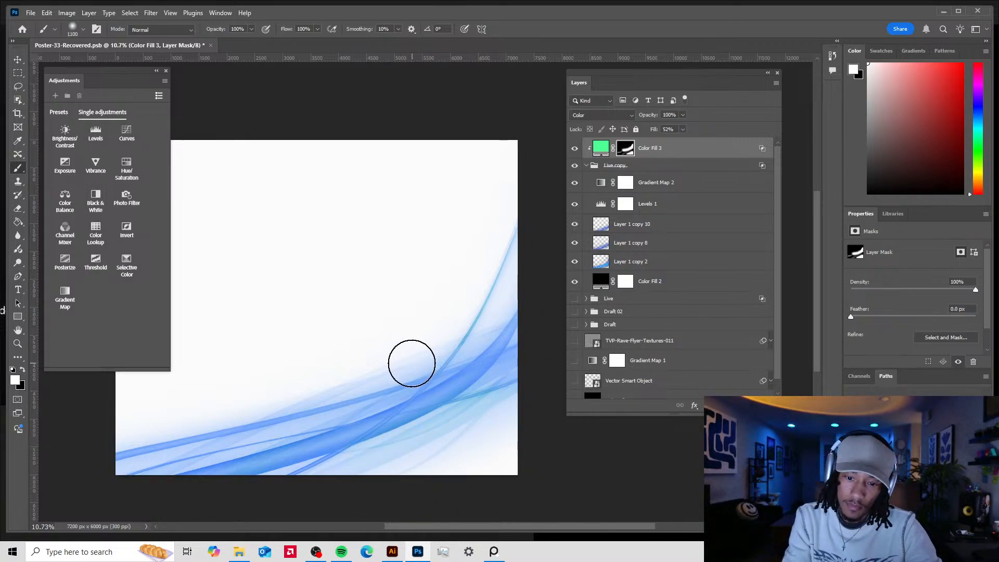
- Enlarge the brush to 1400 px and paint white on the Color Fill 3 mask along the long upper strand to tint it teal
key("bracketright")
key("bracketright")
key("bracketright")
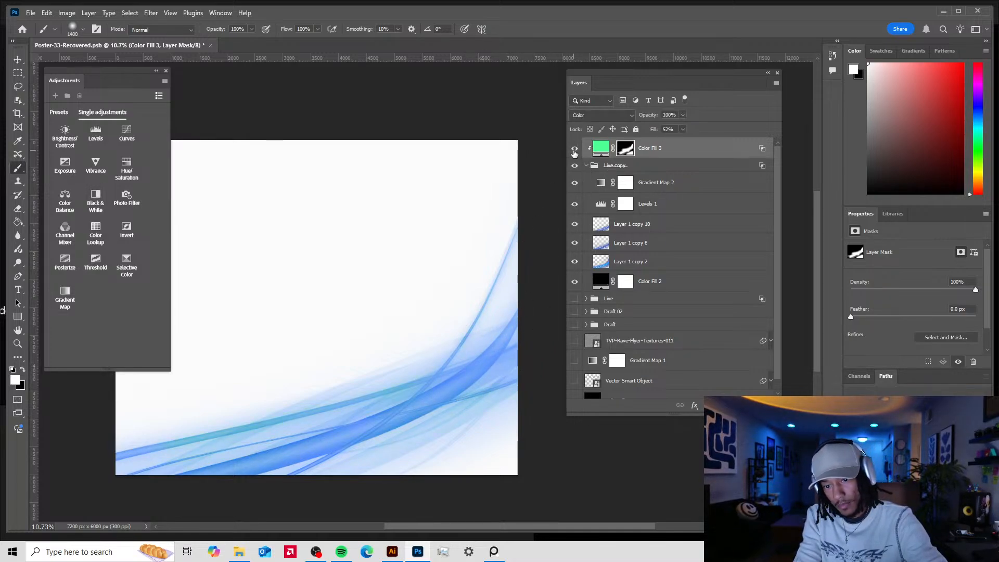
- Lighten Color Fill 3's green to RGB 147, 255, 190 and compare the artwork with and without the tint
double_click(601, 149)
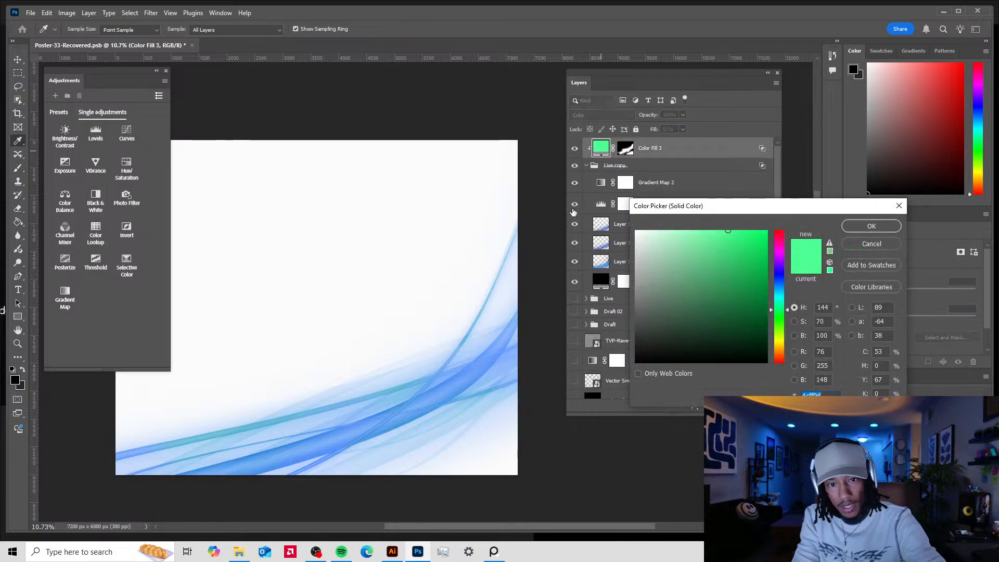
mouse_move(720, 258)
left_mouse_down()
mouse_move(676, 205)
mouse_move(692, 235)
mouse_move(727, 222)
mouse_move(691, 229)
left_mouse_up()
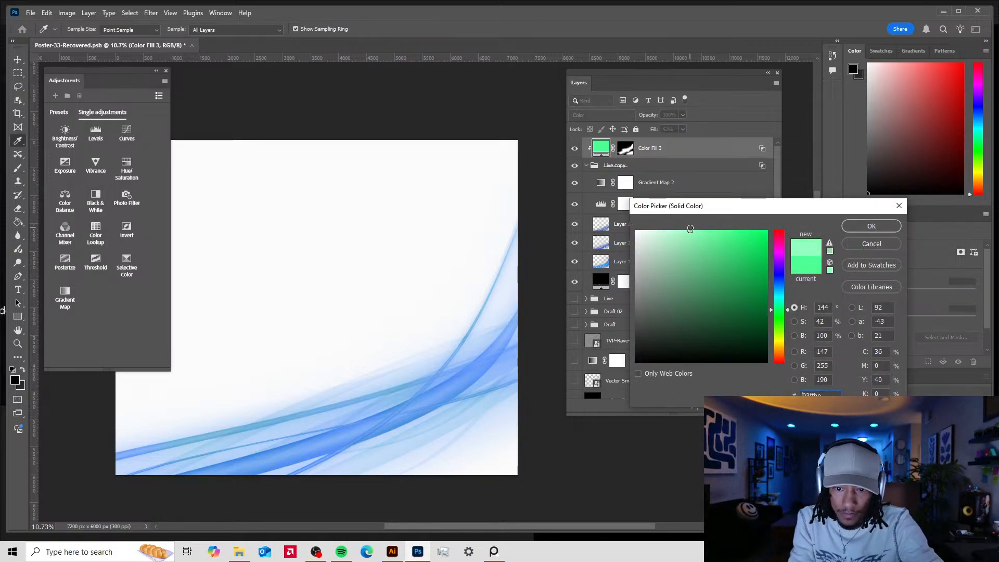
left_click(871, 226)
left_click(587, 167)
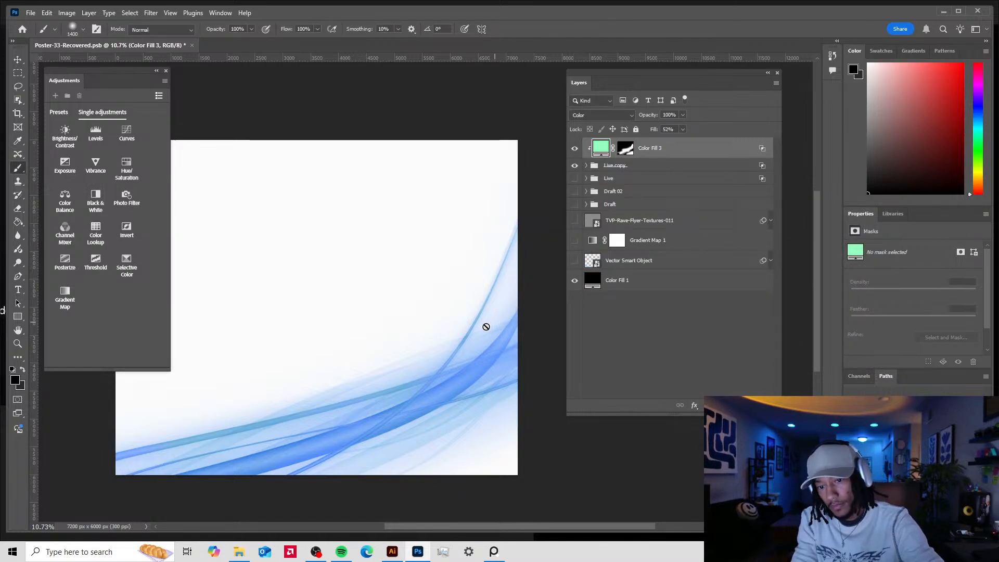
key("v")
left_click(574, 150)
left_click(574, 150)
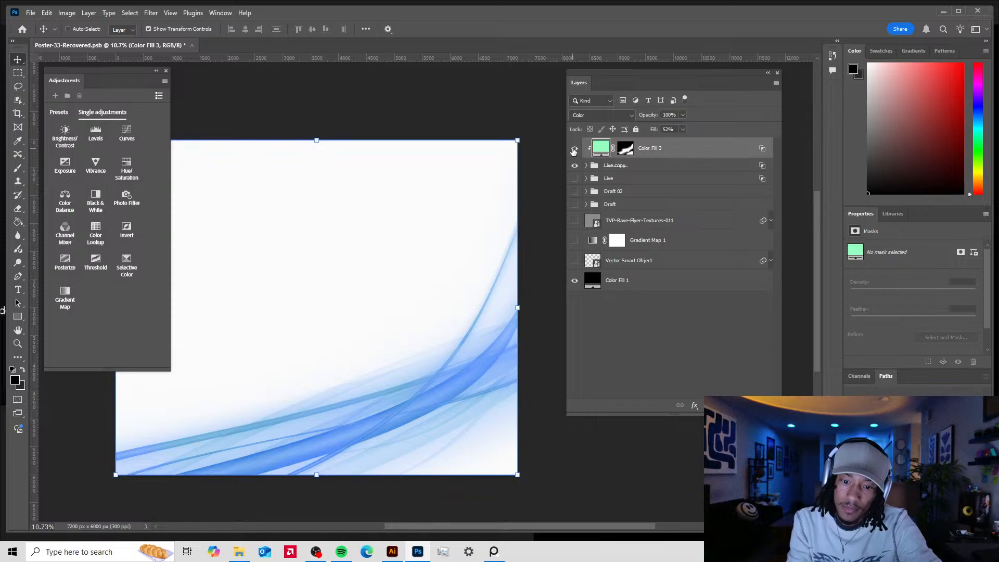
- Duplicate Gradient Map 2 out of the Live copy group to above Color Fill 3, and collapse the group
left_click(587, 165)
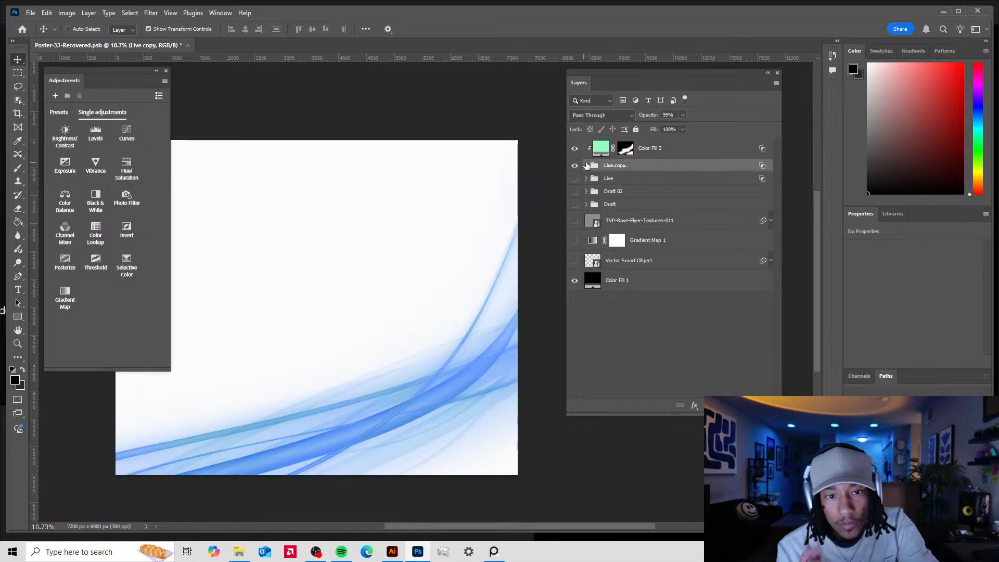
left_click(586, 165)
left_click(668, 187)
left_click_drag(653, 180, 676, 141)
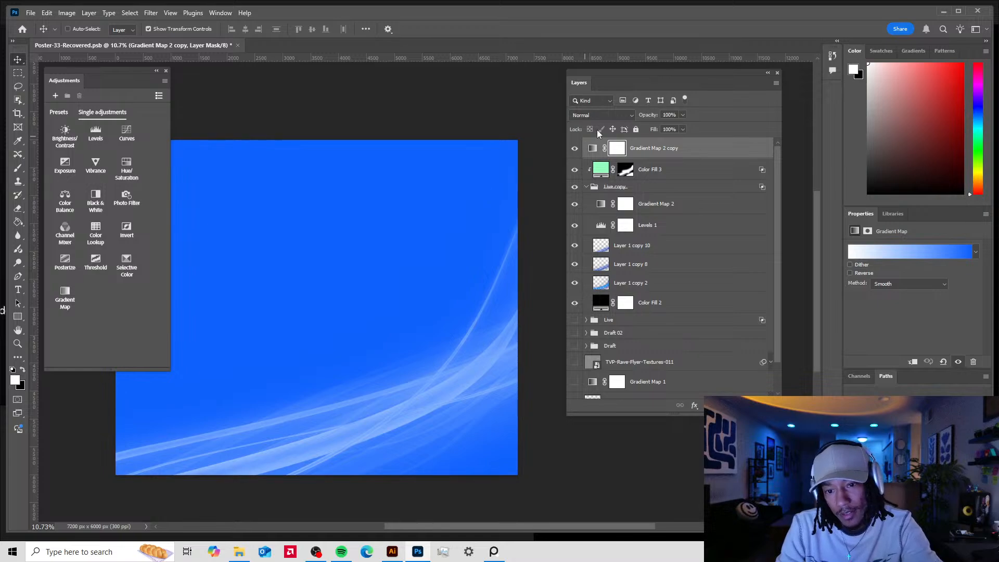
left_click(579, 187)
left_click(586, 187)
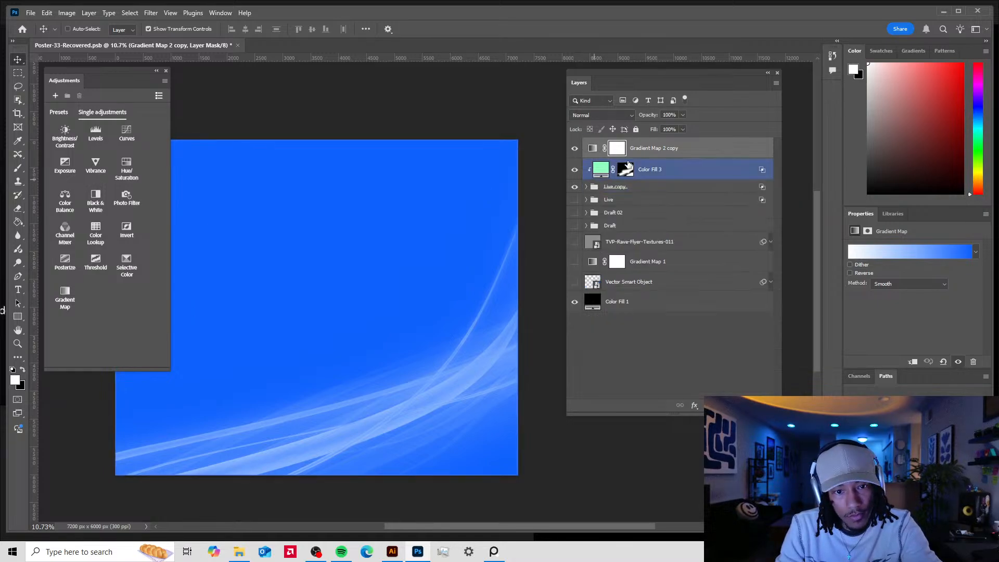
- Duplicate Color Fill 3 together with the Live copy group above the originals, and hide the originals
left_click(661, 175)
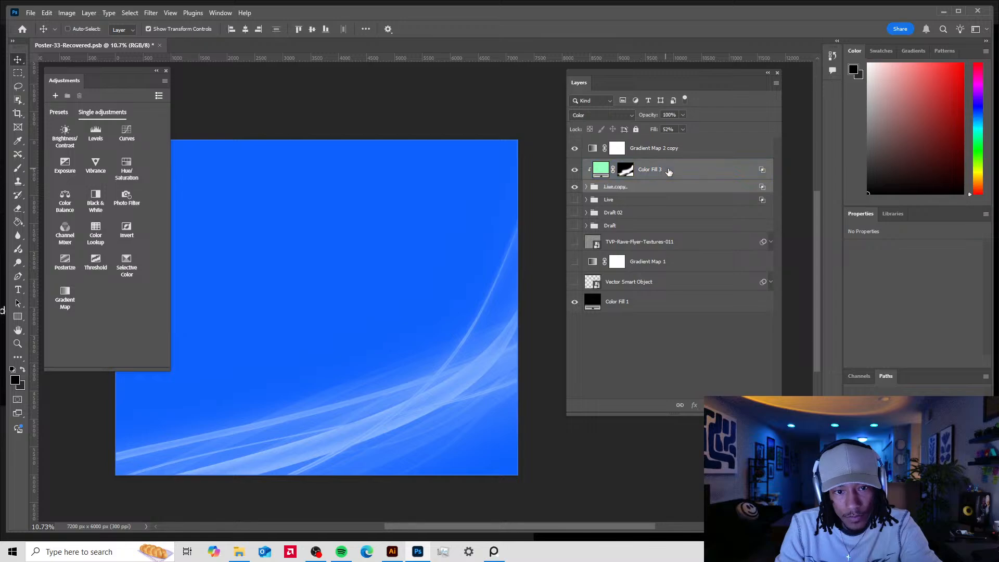
left_click_drag(671, 169, 677, 163)
left_click(643, 208)
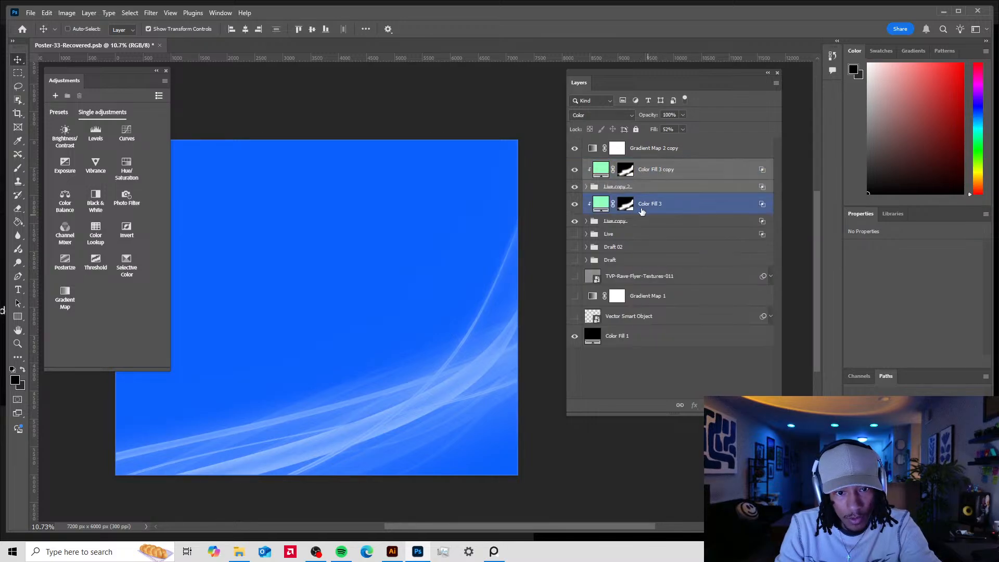
left_click(646, 223, "shift")
right_click(669, 205)
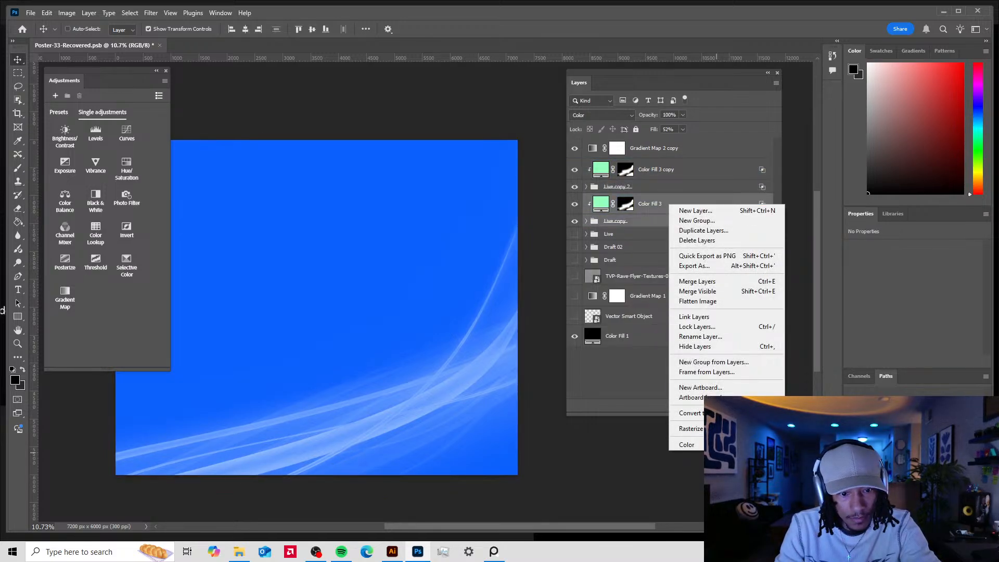
left_click(694, 346)
- Merge Color Fill 3 copy and the Live copy 2 group into a single pixel layer
left_click(681, 171)
left_click(666, 188)
left_click(672, 169, "shift")
right_click(705, 171)
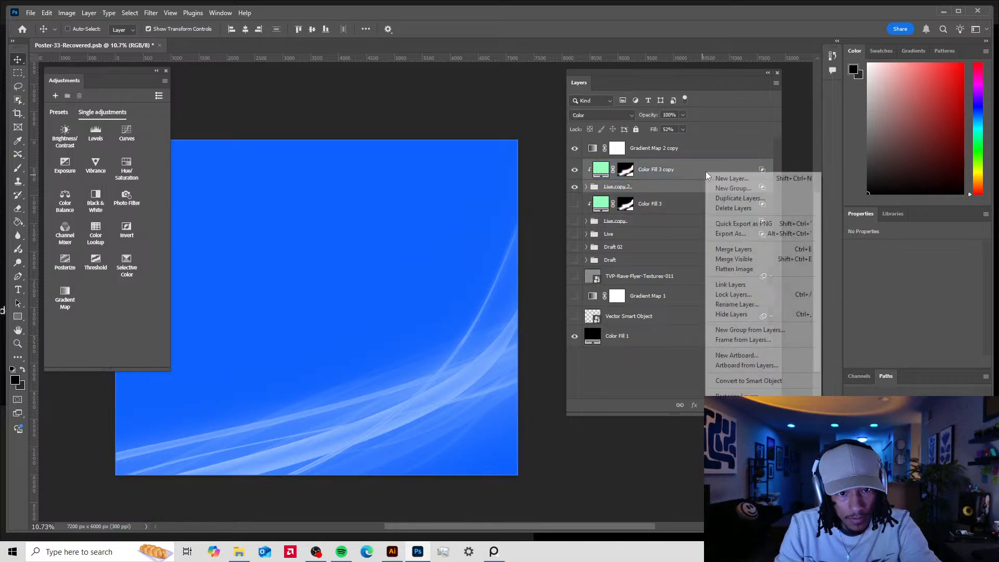
left_click(752, 248)
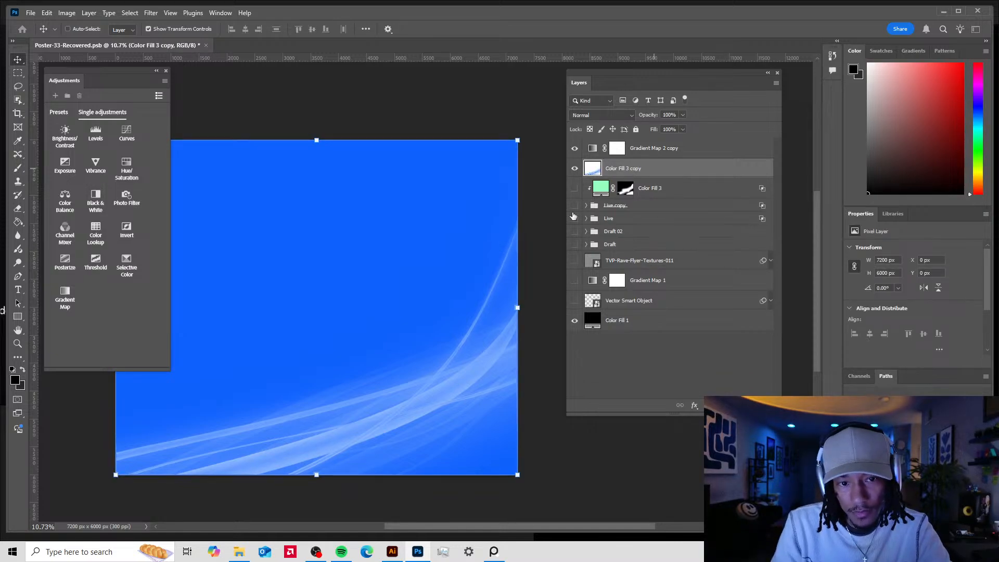
- Inspect Gradient Map 2 copy's gradient and its effect on the artwork, and select the merged Color Fill 3 copy layer
left_click(574, 149)
left_click(574, 149)
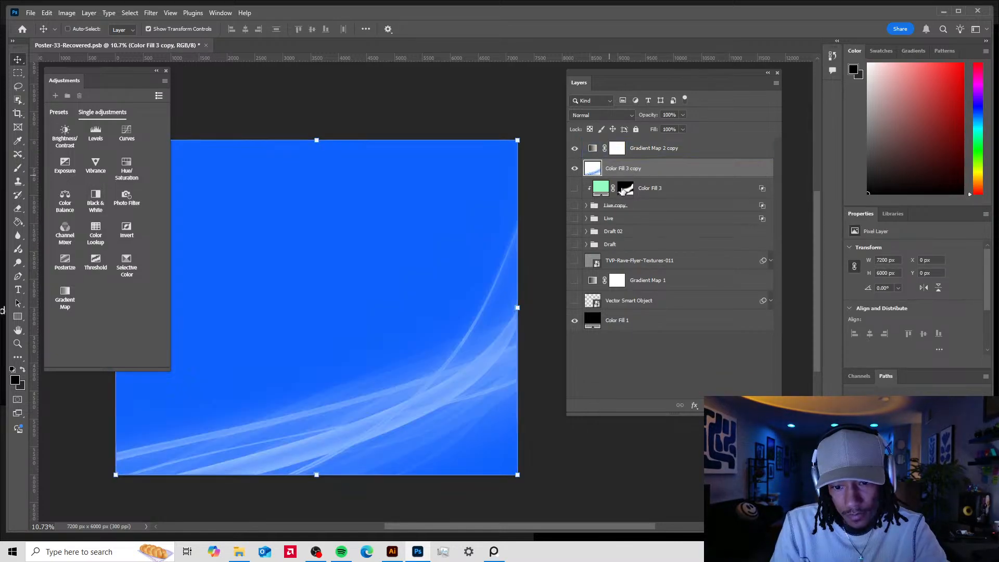
left_click(654, 148)
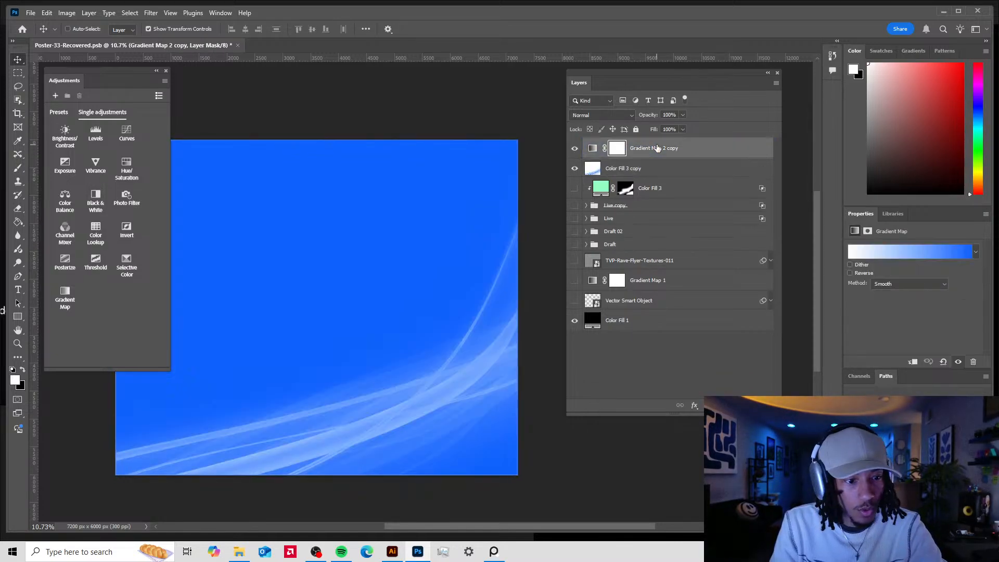
left_click(895, 252)
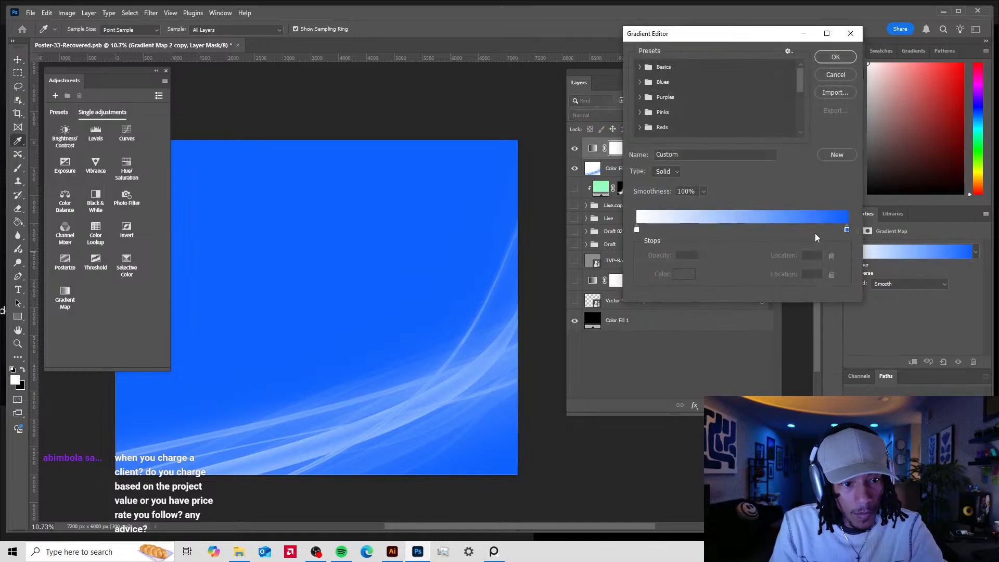
left_click(834, 75)
left_click(630, 168)
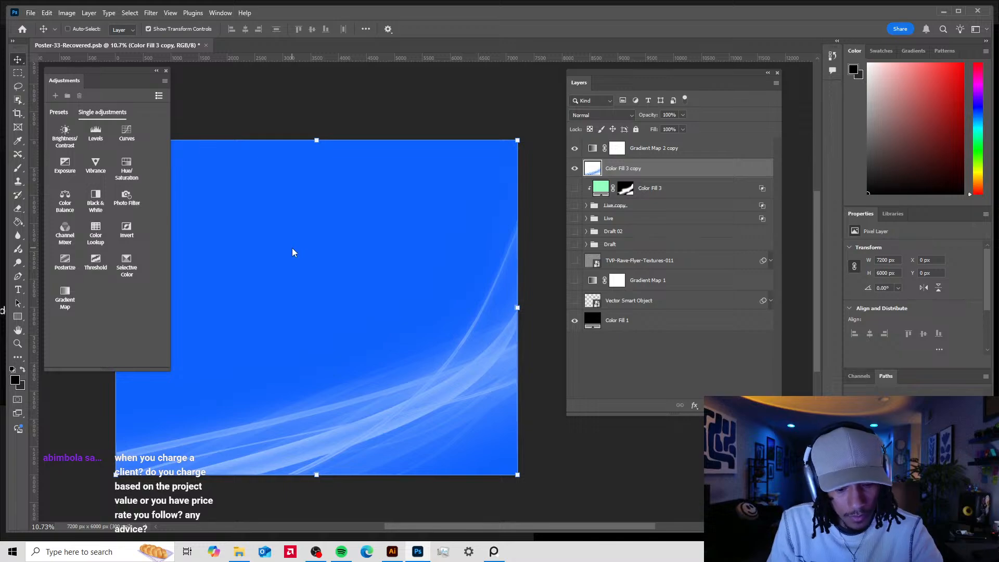
key("alt+l")
left_click(450, 125)
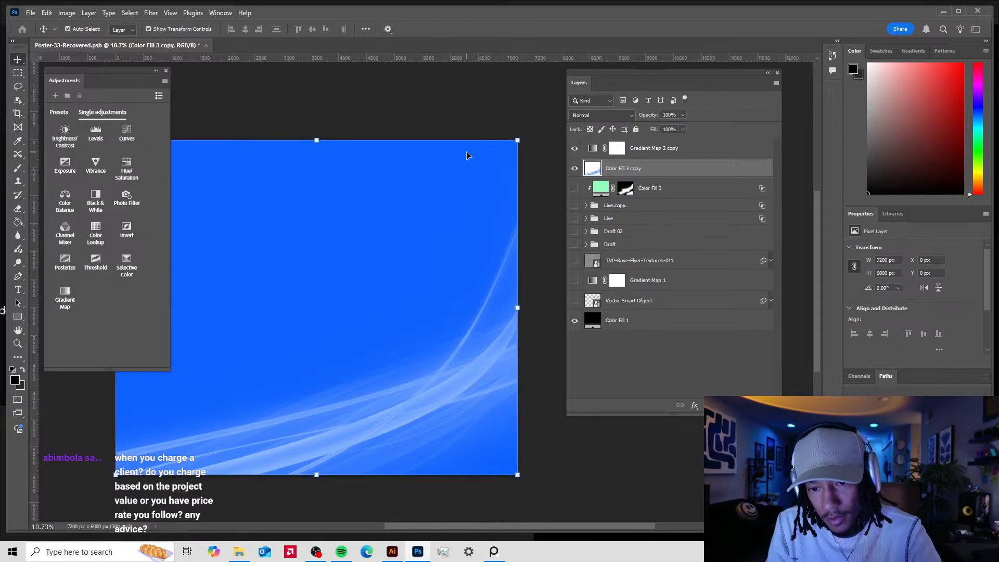
key("shift+alt+c")
key("shift+alt+n")
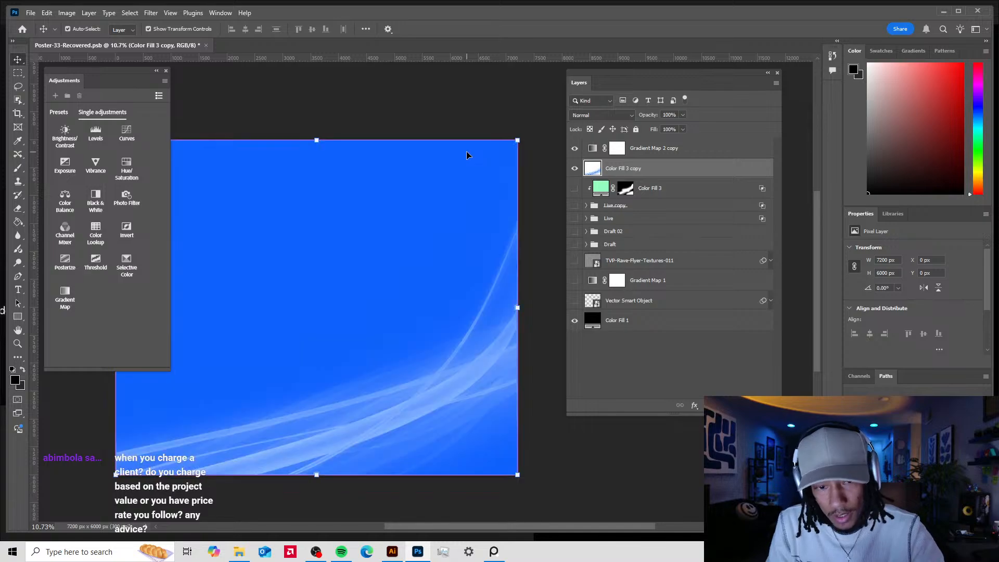
scroll(285, 86, "up", 1)
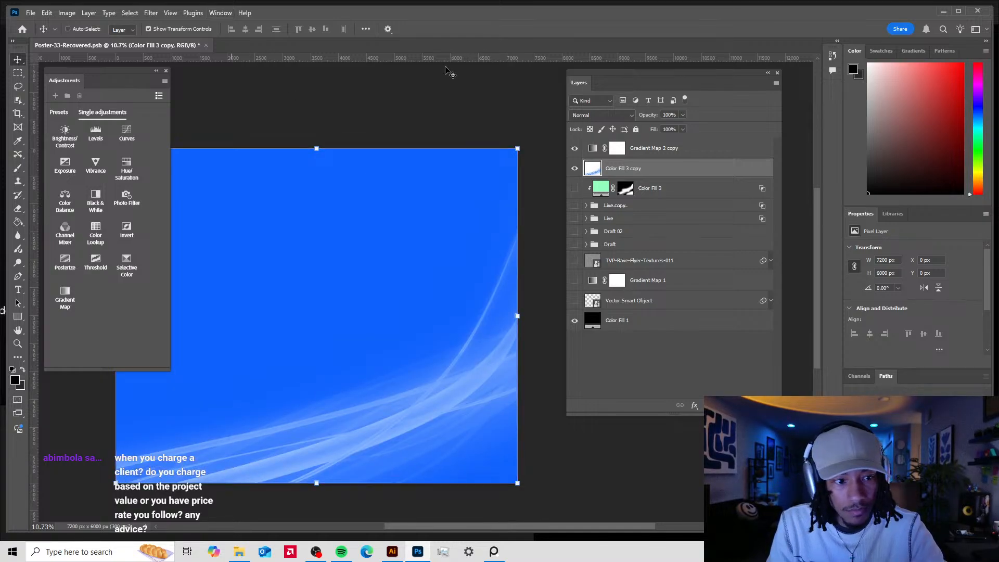
- Add a Curves adjustment clipped to Color Fill 3 copy and enlarge its detached settings for easier editing
left_click(127, 131)
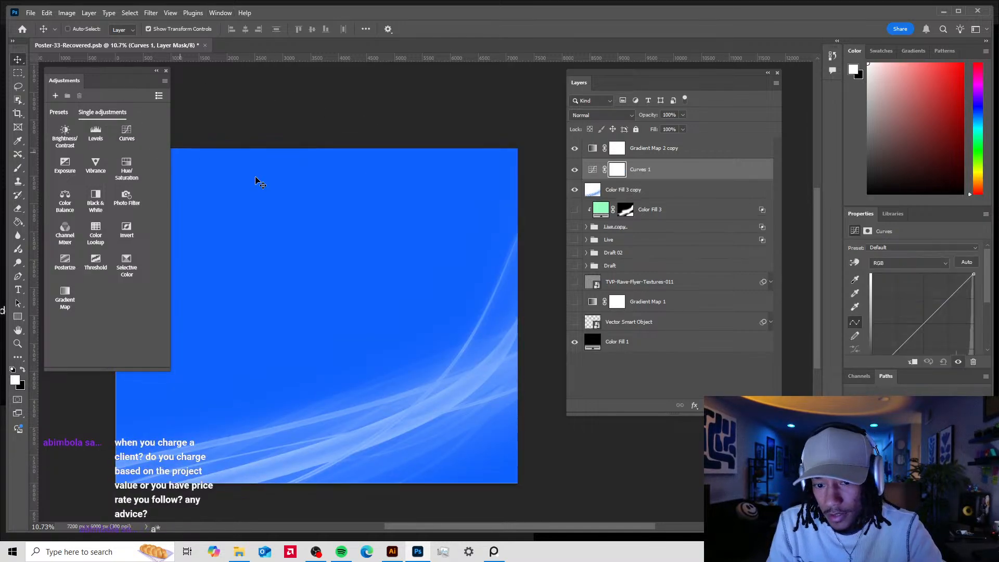
right_click(703, 173)
left_click(746, 400)
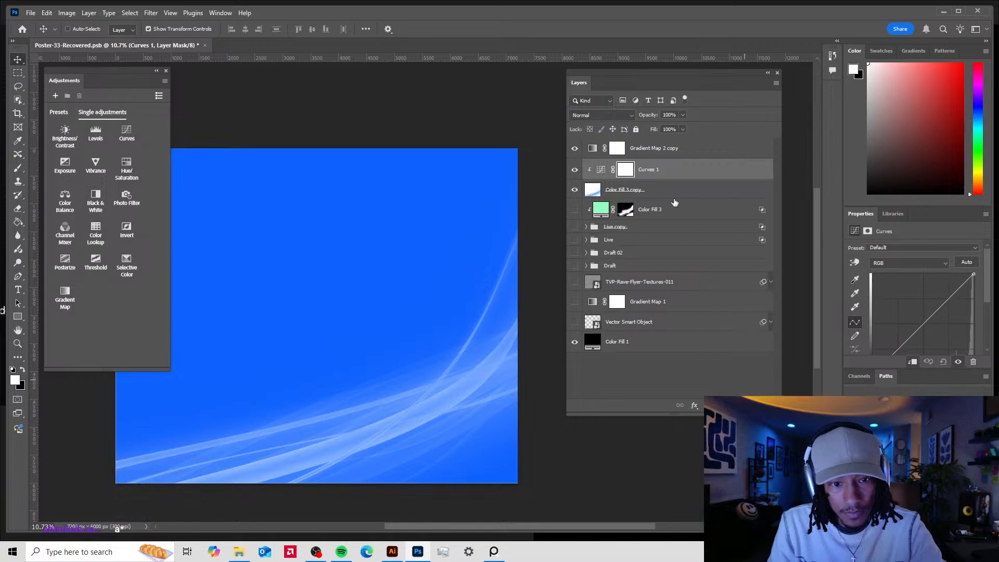
left_click_drag(871, 221, 459, 77)
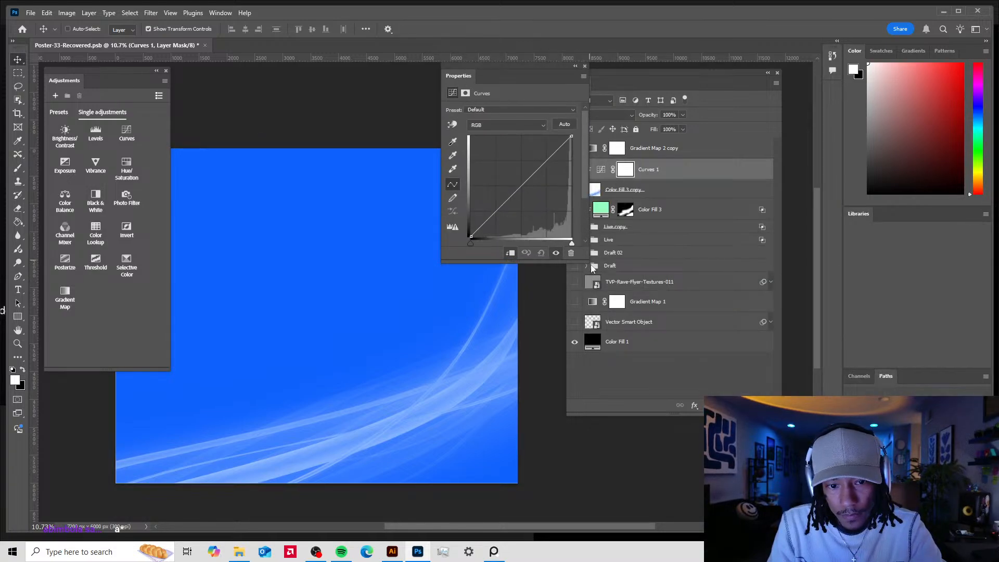
left_click_drag(585, 261, 701, 346)
- Add a series of control points along the whole RGB curve of Curves 1, from shadows to highlights
left_click(519, 260)
left_click(530, 251)
left_click(543, 238)
left_click(563, 222)
left_click(576, 208)
left_click(591, 192)
left_click(608, 175)
left_click(622, 160)
mouse_move(632, 152)
left_mouse_down()
mouse_move(624, 229)
mouse_move(629, 151)
left_mouse_up()
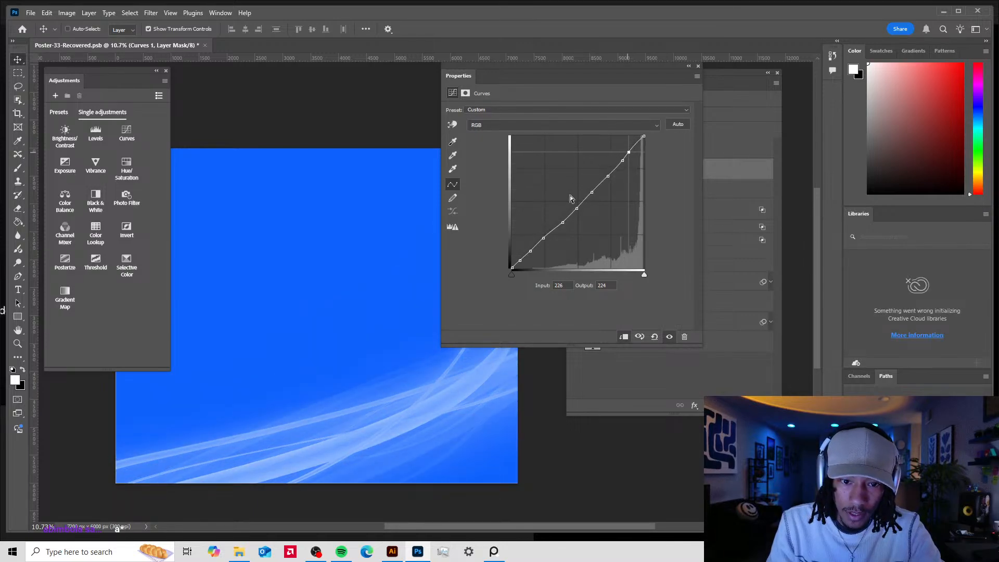
- Bend the RGB curve into steep peaks and dips, moving one midtone point to input 150, output 228
mouse_move(543, 238)
left_mouse_down()
mouse_move(552, 272)
mouse_move(553, 113)
mouse_move(558, 243)
mouse_move(551, 220)
mouse_move(554, 233)
left_mouse_up()
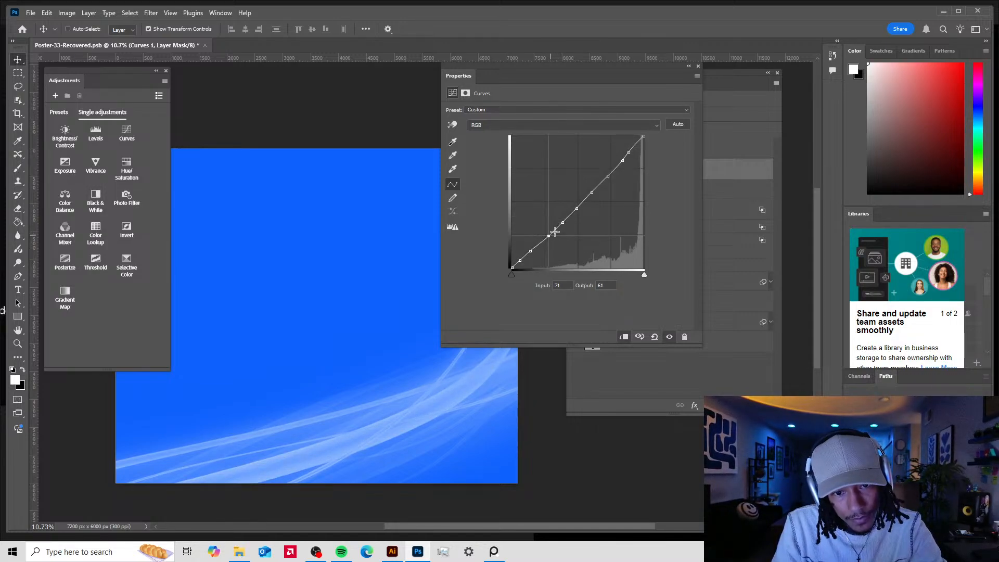
left_click_drag(582, 201, 604, 216)
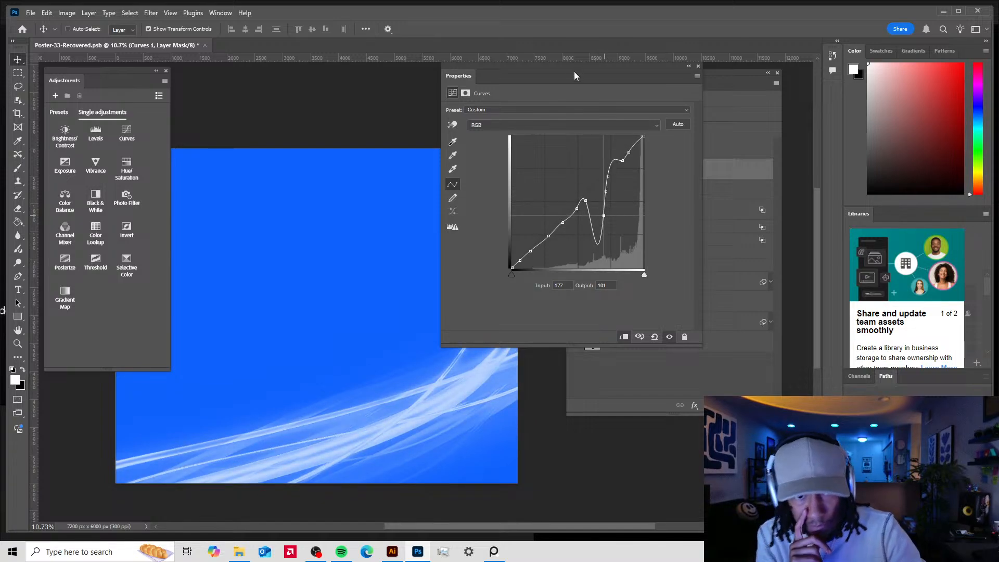
left_click_drag(535, 63, 688, 53)
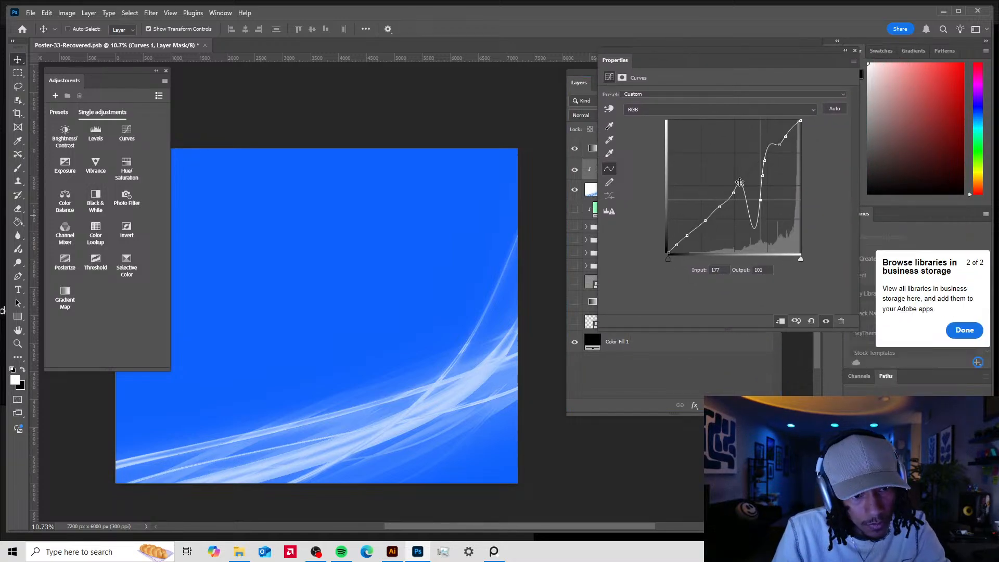
left_click_drag(761, 201, 746, 135)
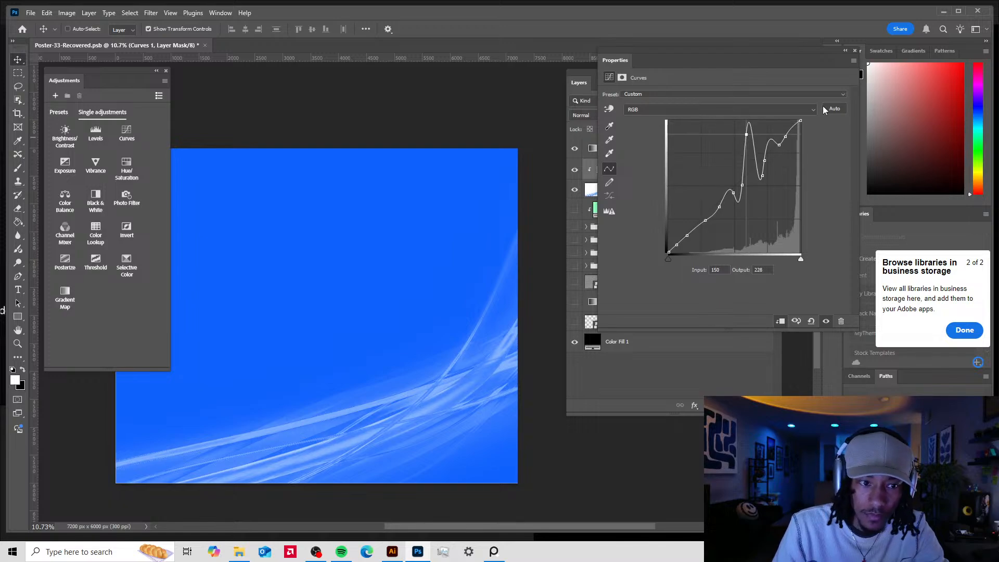
- Delete the Curves 1 adjustment and compare the artwork with and without Gradient Map 2 copy
left_click(853, 50)
left_click_drag(738, 175, 767, 405)
left_click(574, 148)
left_click(575, 148)
- Edit Gradient Map 2 copy's gradient, moving the white and blue stops inward and setting their midpoint to 20%
left_click(671, 150)
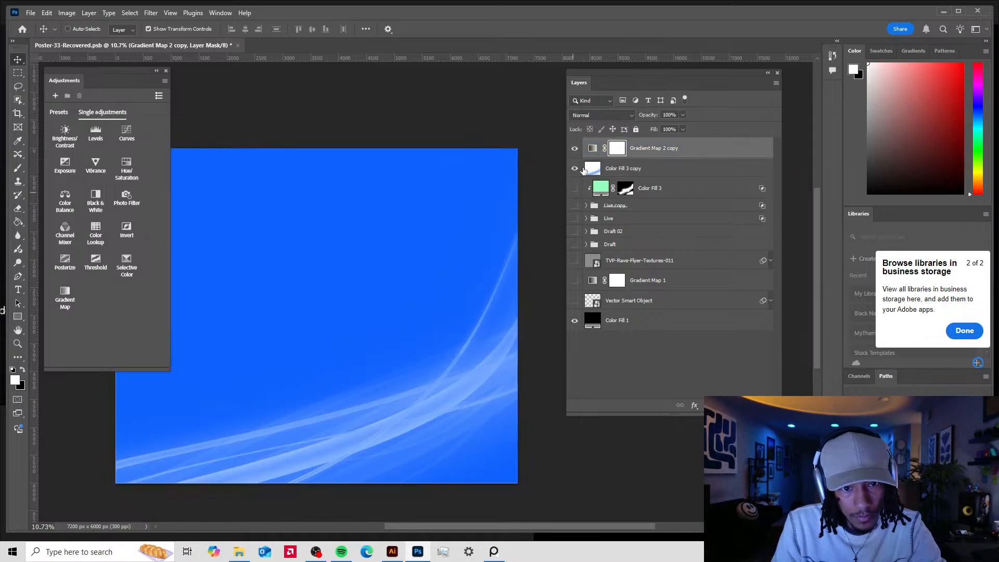
double_click(592, 148)
left_click(755, 98)
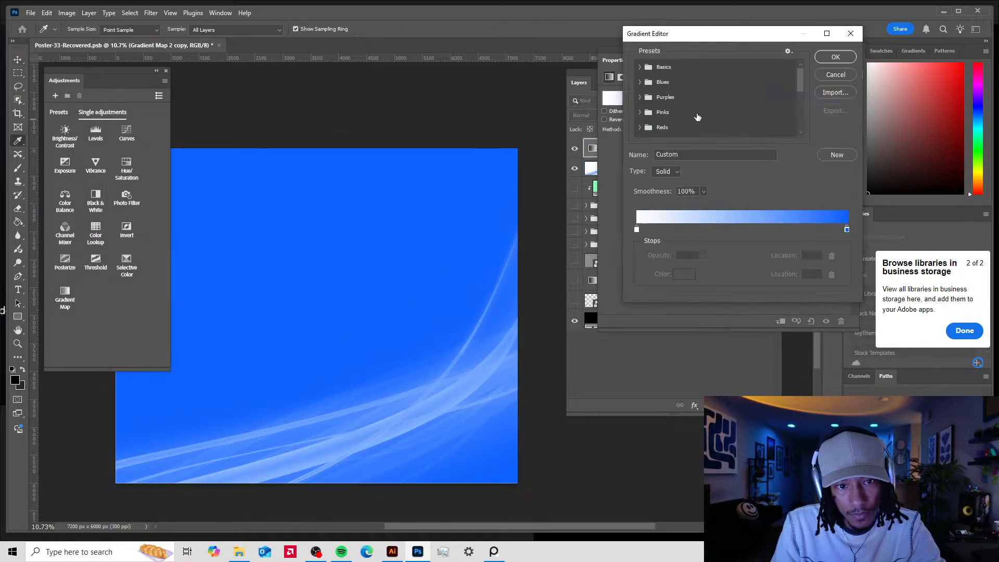
left_click_drag(700, 39, 651, 128)
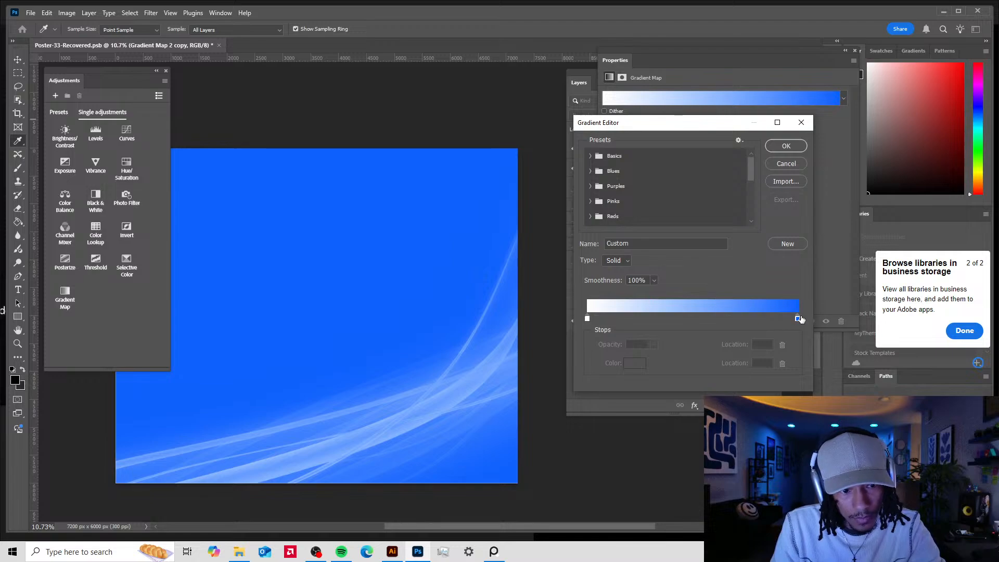
mouse_move(788, 319)
left_mouse_down()
mouse_move(772, 318)
mouse_move(790, 317)
left_mouse_up()
left_click_drag(589, 318, 654, 318)
left_click_drag(723, 313, 681, 314)
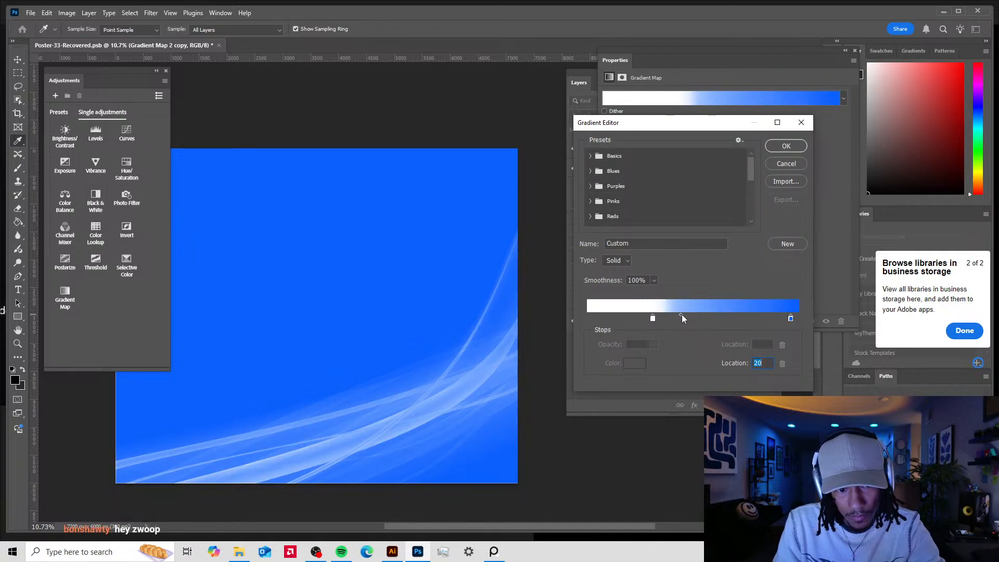
- Set the gradient's white stop to 30%, its blue stop to 86% and the midpoint between them to 48%, and apply the gradient
left_click_drag(790, 318, 673, 339)
left_click(701, 319)
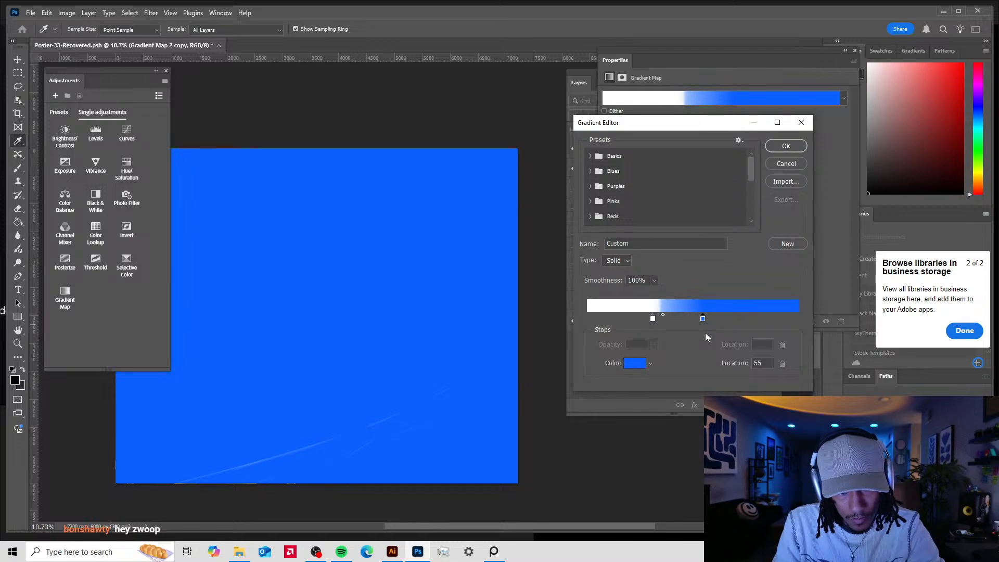
mouse_move(663, 314)
left_mouse_down()
mouse_move(749, 321)
mouse_move(632, 318)
mouse_move(649, 321)
left_mouse_up()
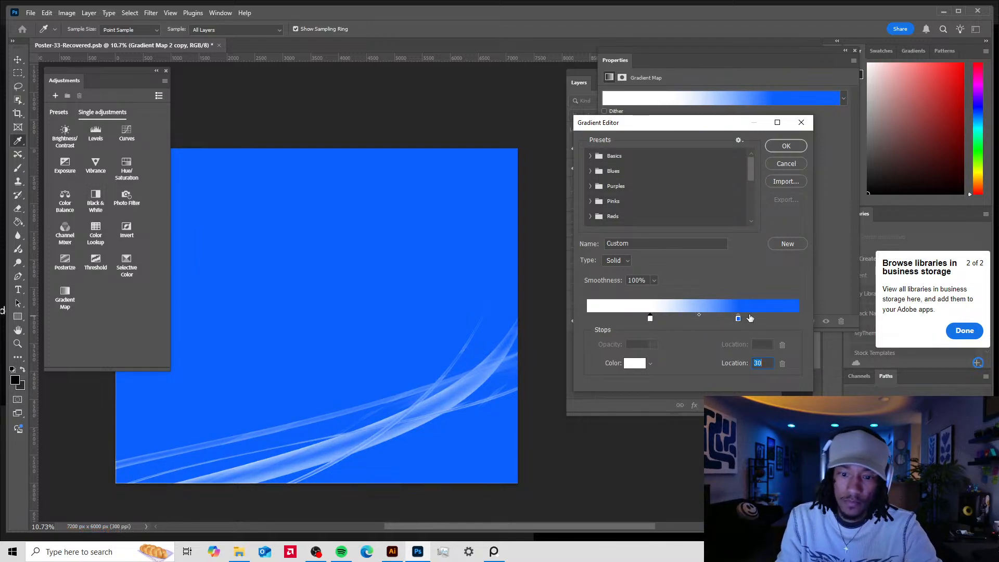
left_click_drag(737, 318, 770, 323)
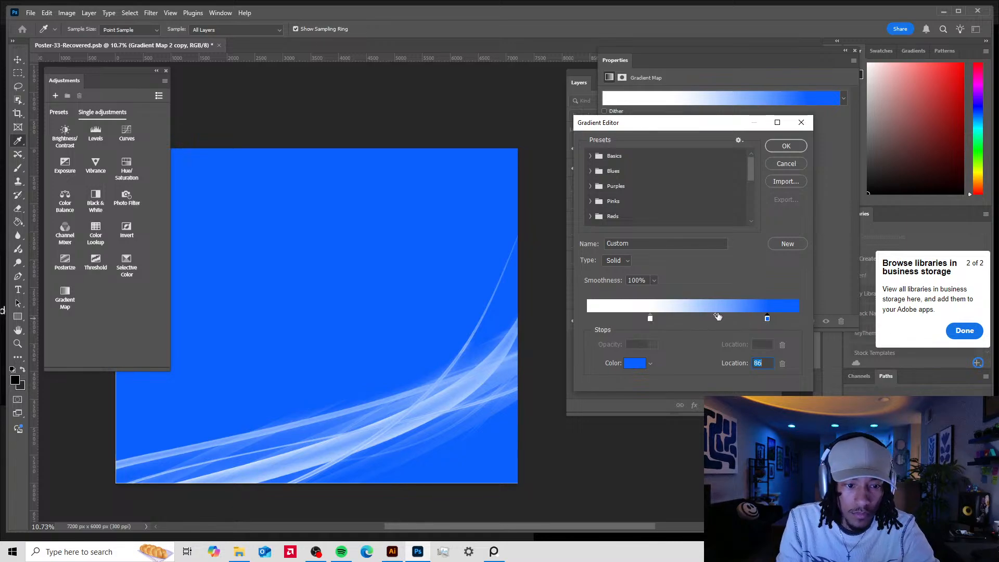
left_click_drag(714, 314, 707, 313)
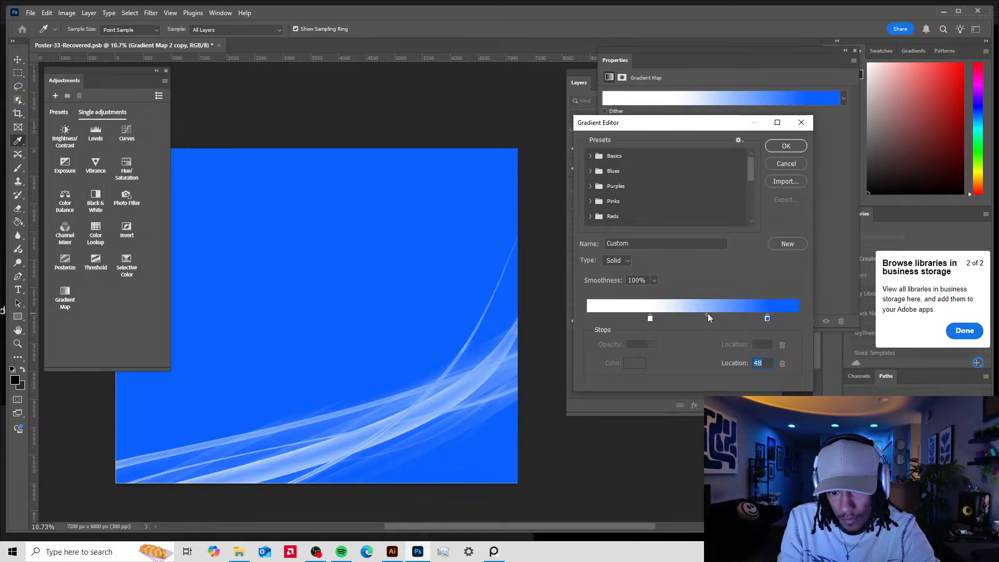
left_click(786, 146)
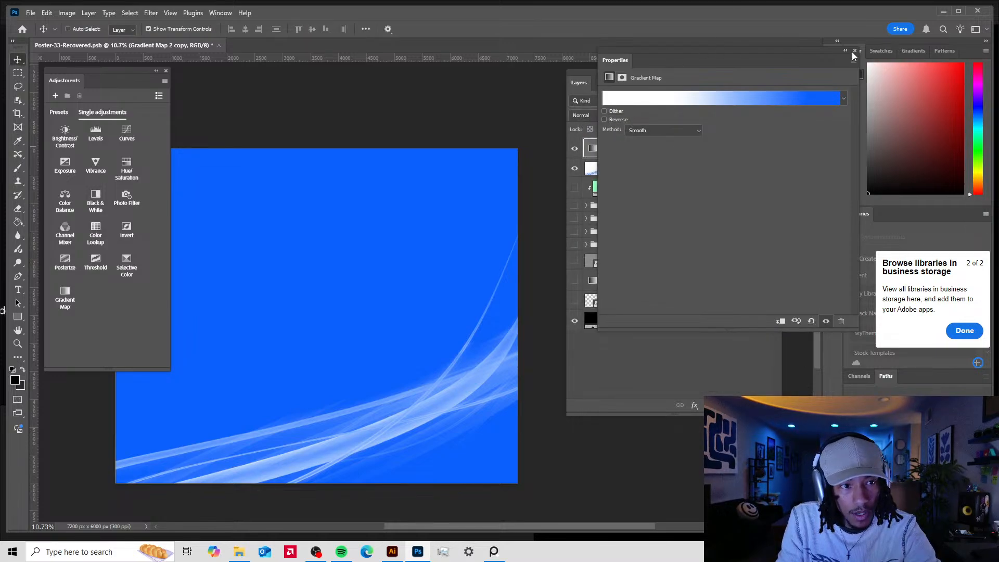
- Compare the artwork with and without Gradient Map 2 copy, and check its gradient reversed and unreversed
left_click(482, 114)
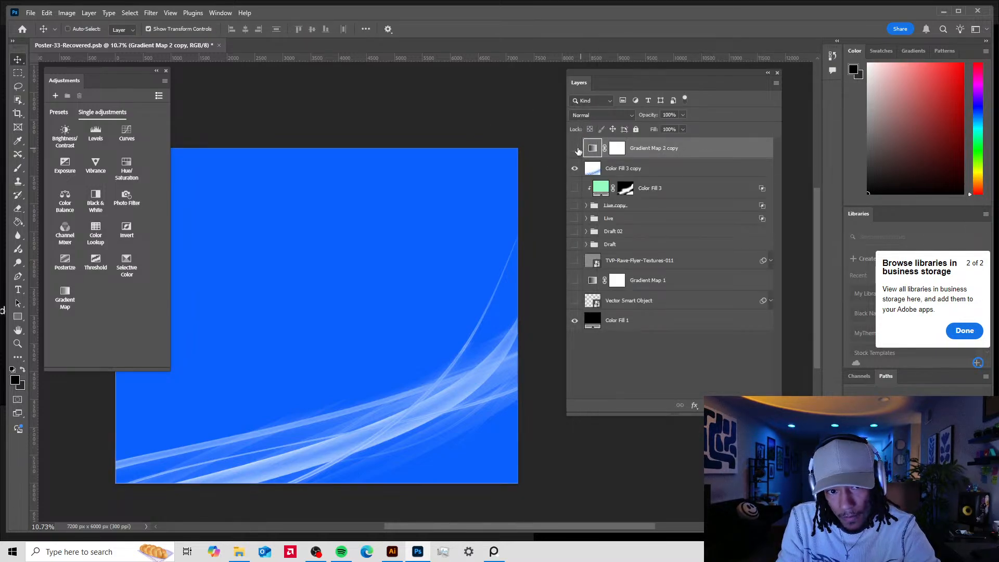
left_click(575, 148)
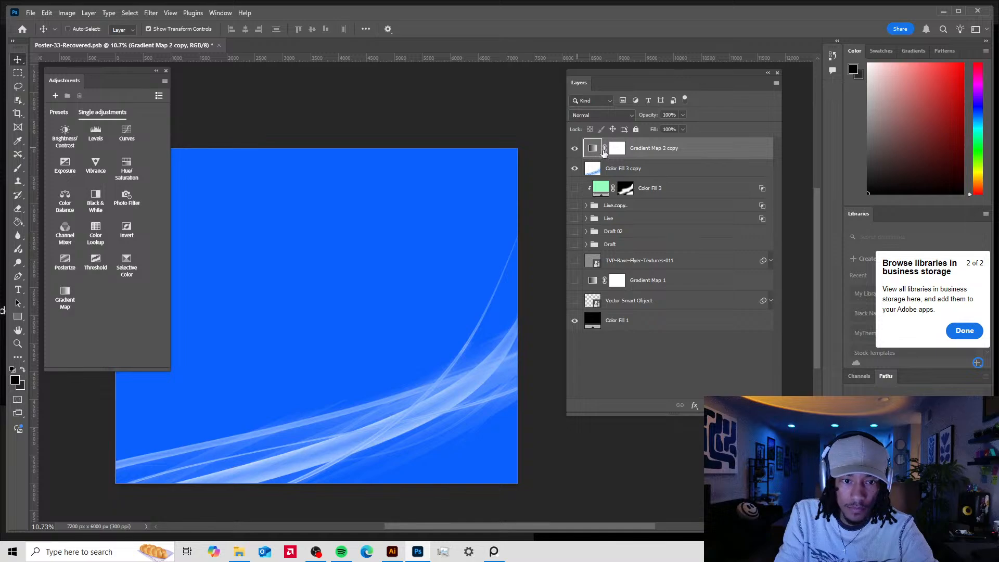
double_click(592, 148)
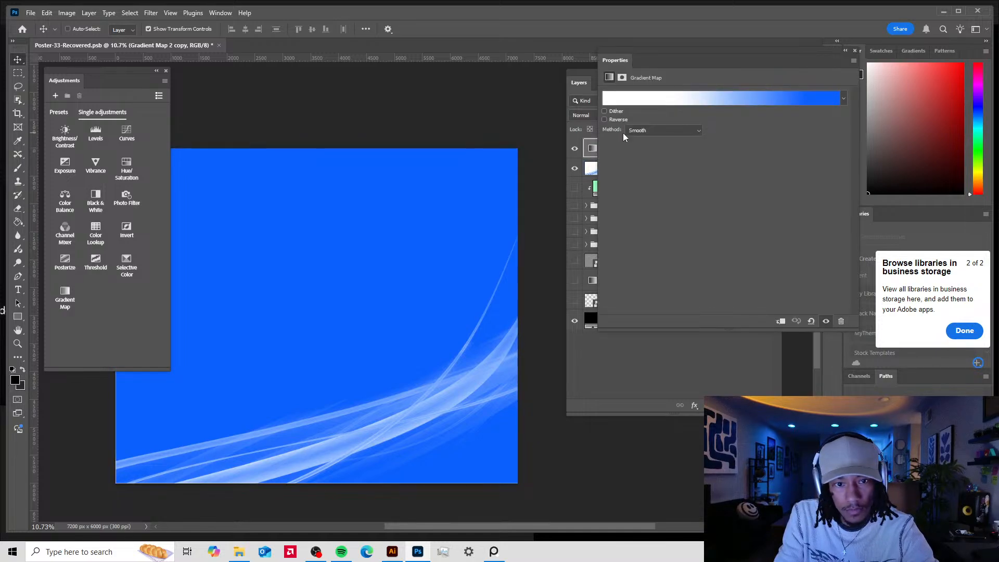
left_click(604, 119)
left_click(605, 119)
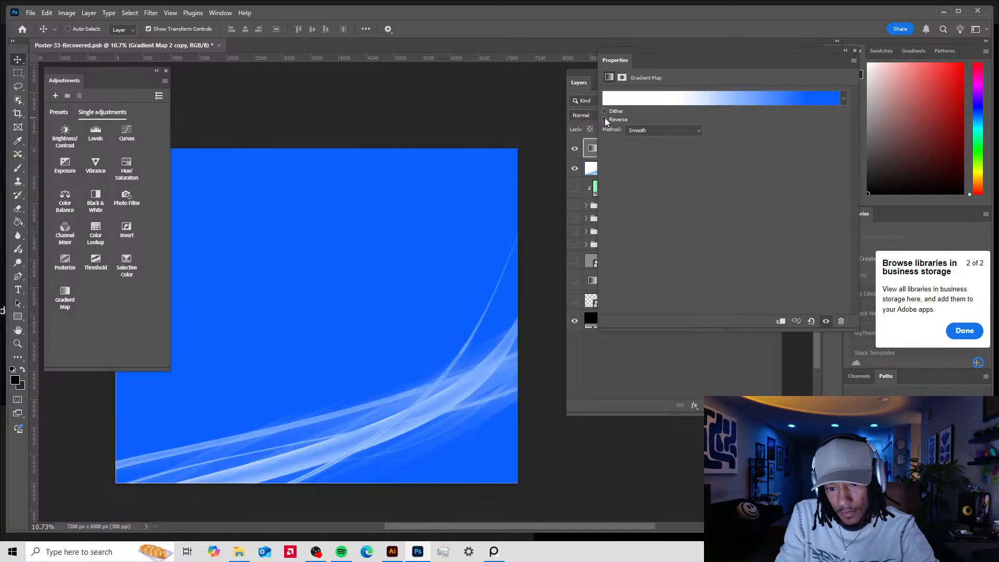
left_click(653, 379)
- Try warping the Color Fill 3 copy layer by lifting its waves and pulling the bottom corner and edge outward
left_click(633, 172)
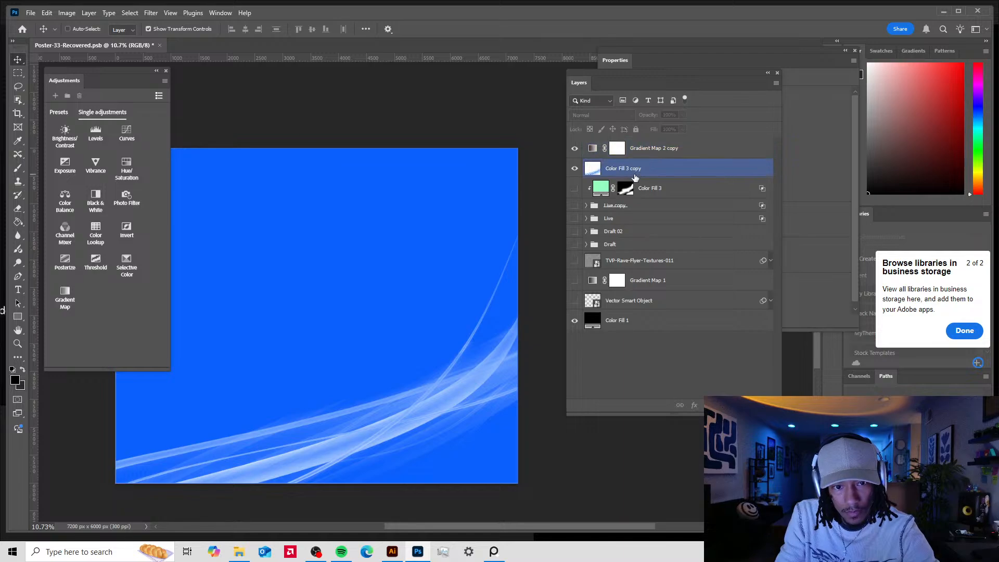
scroll(470, 413, "up", 2)
scroll(450, 407, "down", 4)
left_click_drag(447, 409, 479, 379)
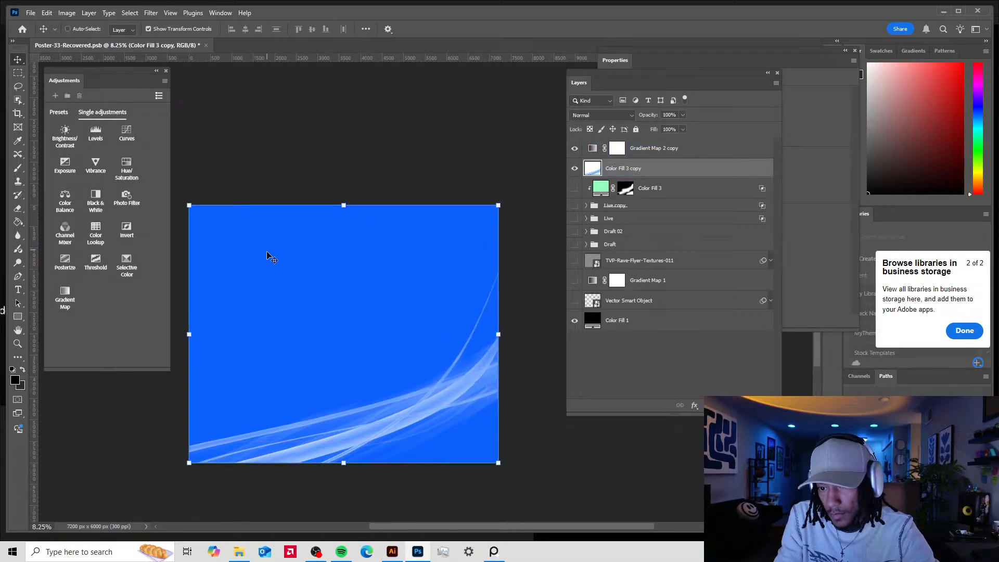
left_click(47, 13)
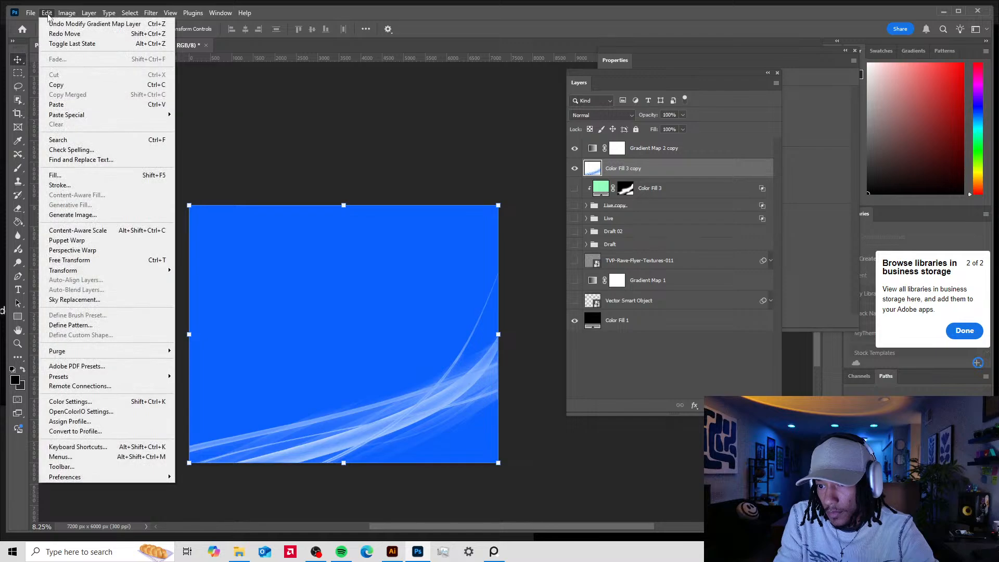
mouse_move(140, 270)
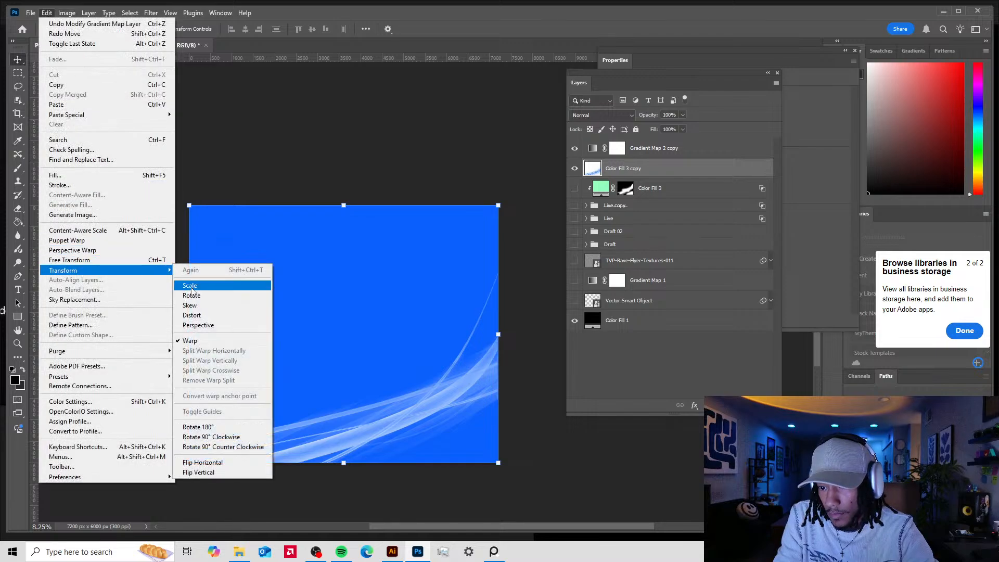
left_click(210, 342)
left_click_drag(432, 391, 417, 361)
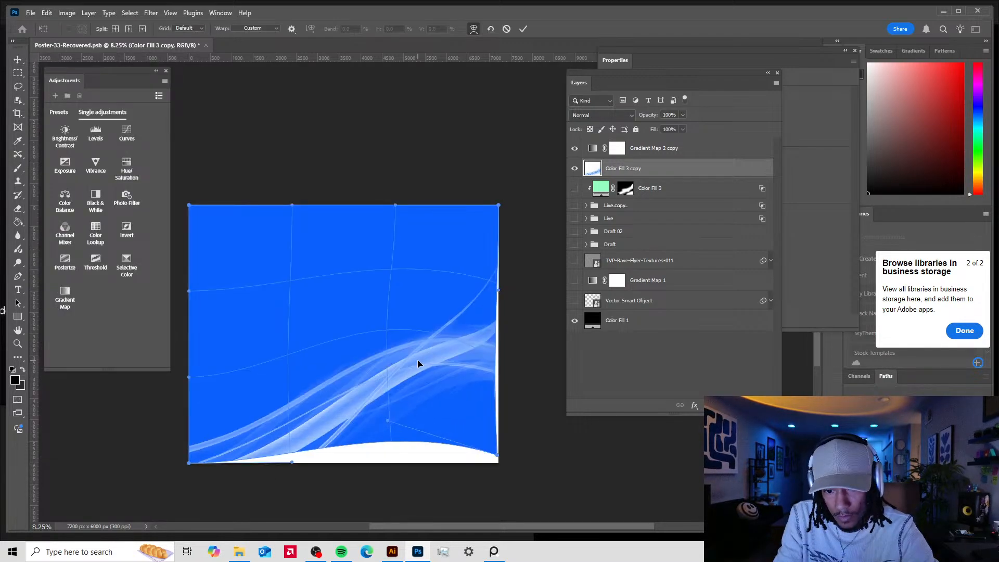
left_click_drag(504, 461, 637, 506)
left_click_drag(292, 462, 196, 545)
left_click_drag(434, 155, 475, 226)
- Undo the warp edits made to the Color Fill 3 copy waves
key("ctrl+z")
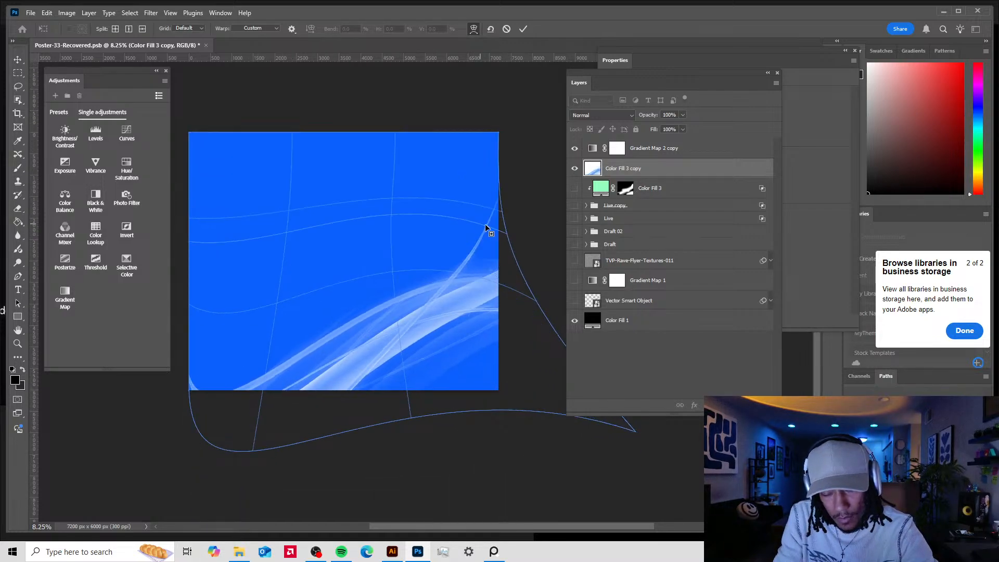
key("ctrl+z")
key("ctrl+z")
key("ctrl+z")
key("ctrl+z")
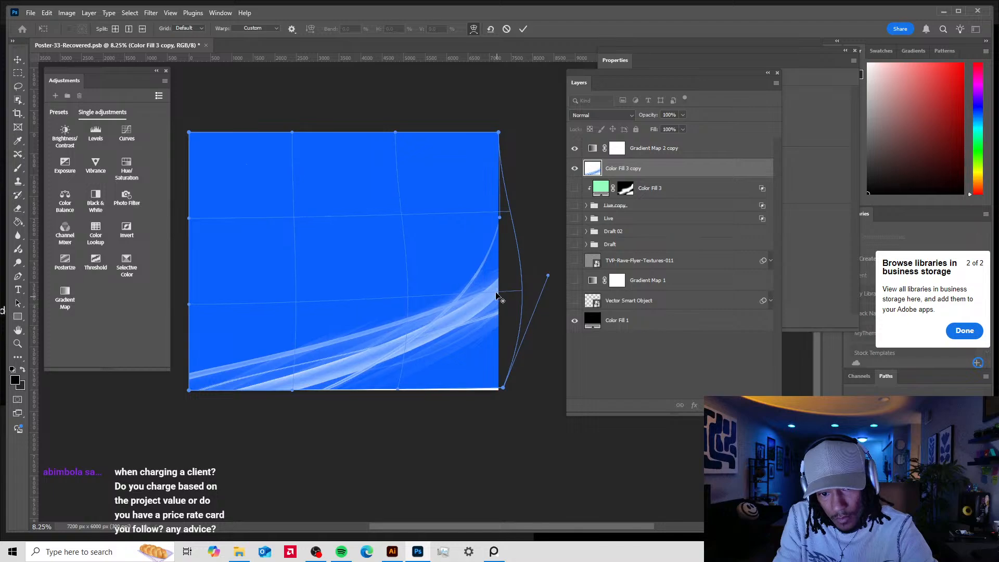
- Try stretching the warped waves toward the canvas's lower-left corner, and undo the latest warp changes
left_click_drag(264, 374, 251, 376)
left_click_drag(310, 354, 196, 373)
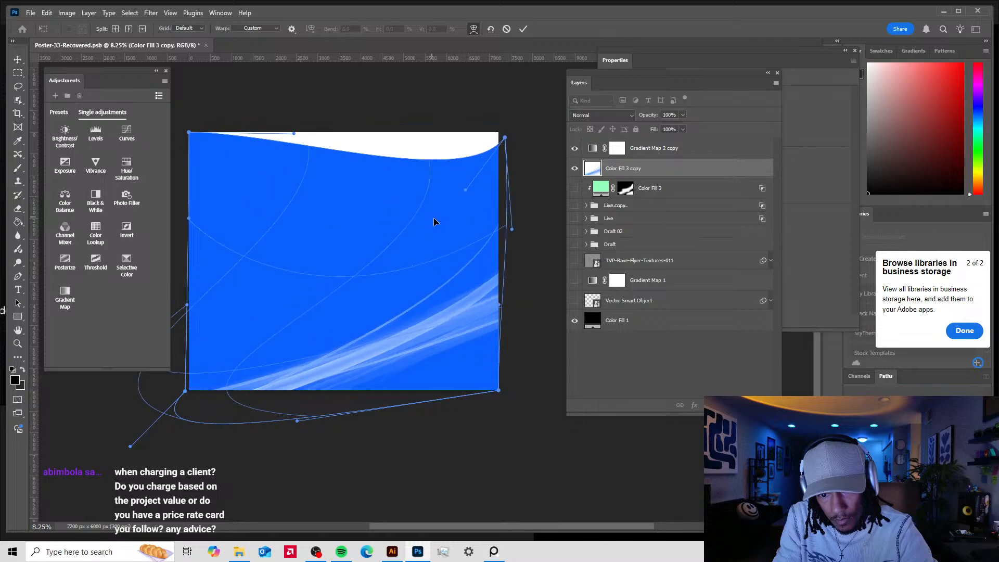
key("ctrl+alt+z")
key("ctrl+alt+z")
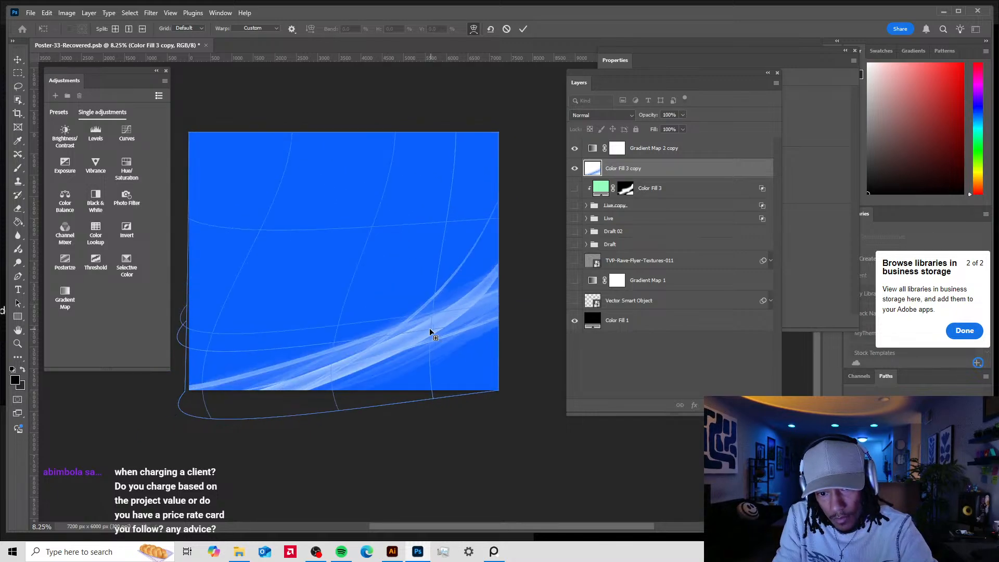
- Try bending the waves into a stronger S-curve with the upper mesh and corner pulled outward, and abandon the warp
left_click_drag(393, 305, 455, 365)
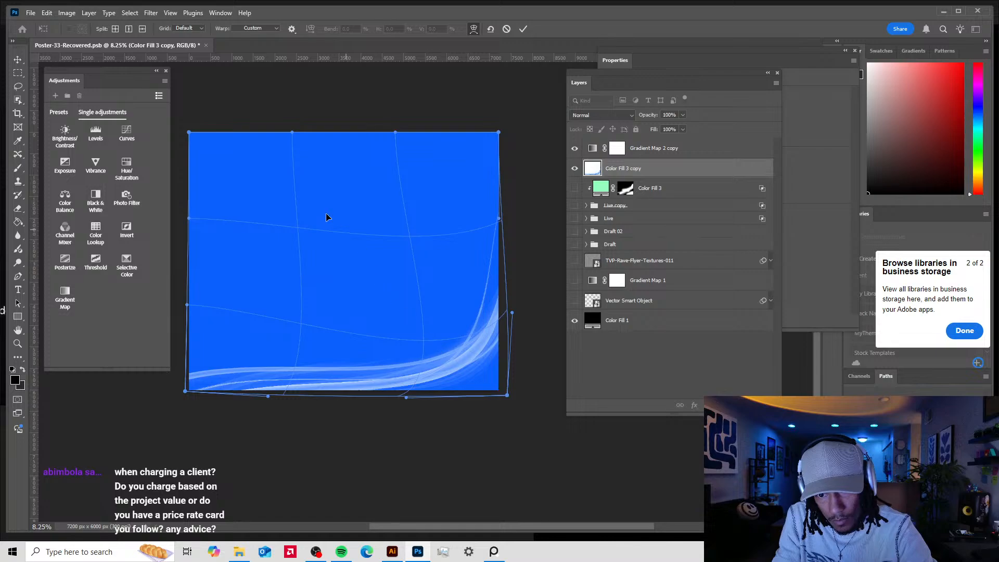
left_click_drag(294, 230, 189, 74)
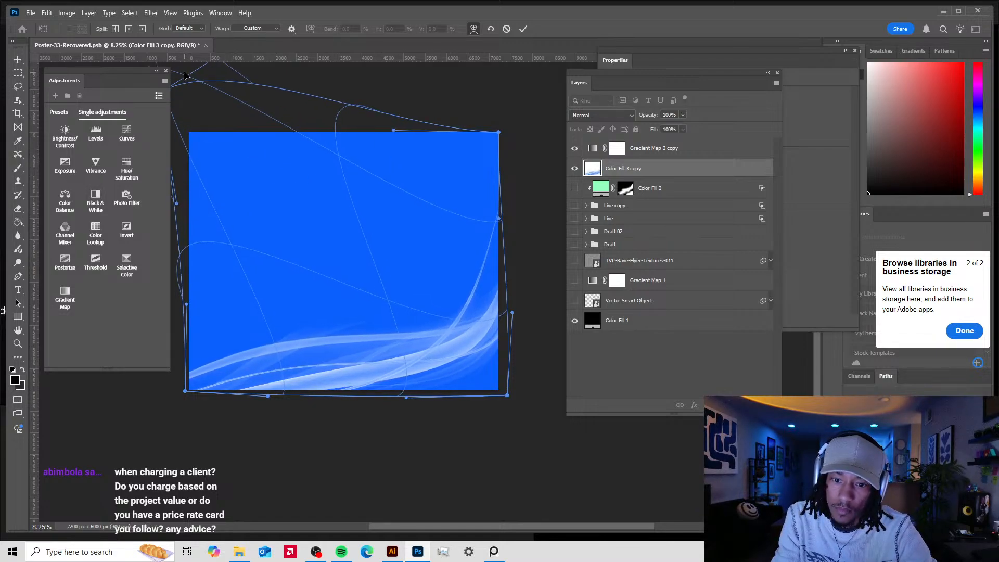
left_click_drag(353, 244, 339, 217)
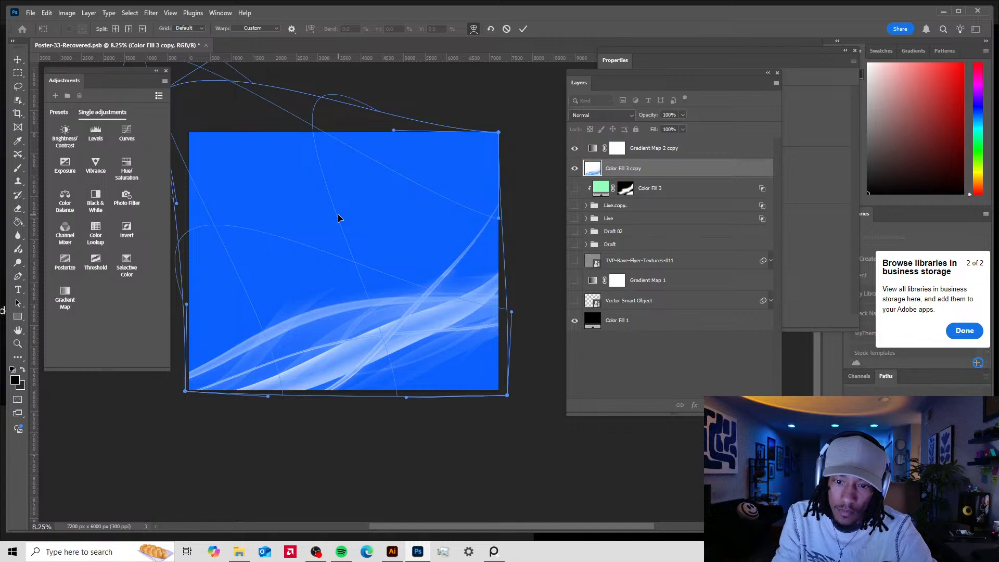
mouse_move(484, 359)
left_mouse_down()
mouse_move(462, 328)
mouse_move(487, 369)
left_mouse_up()
left_click_drag(498, 132, 706, 98)
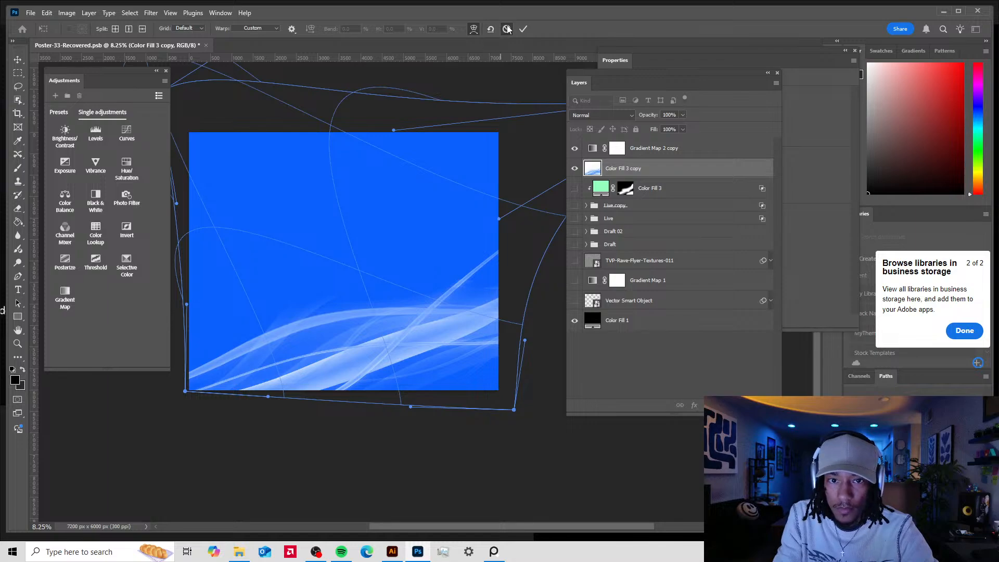
key("Return")
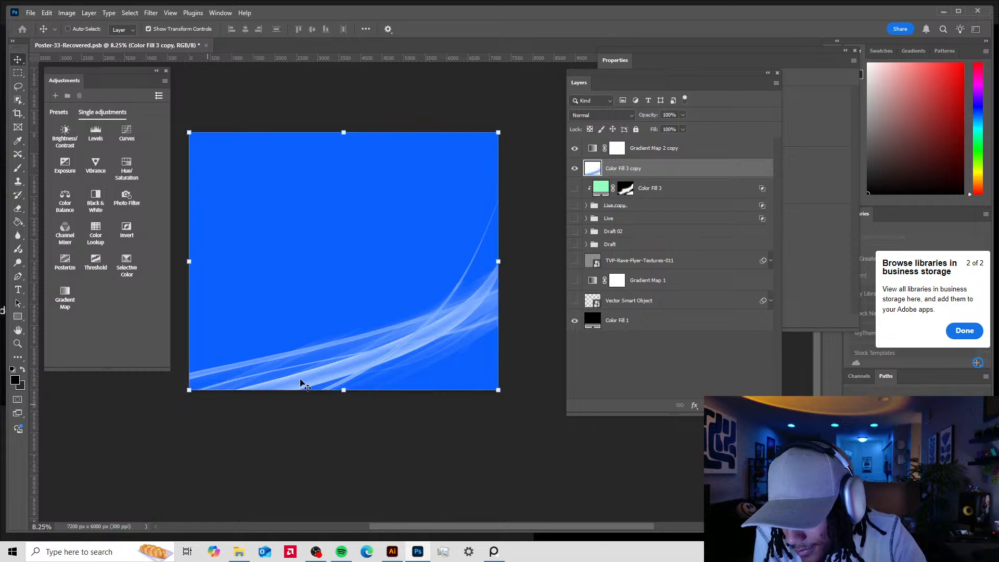
- Undo the accidental layer shift and check the artwork with Color Fill 3 copy hidden and shown
left_click(535, 148)
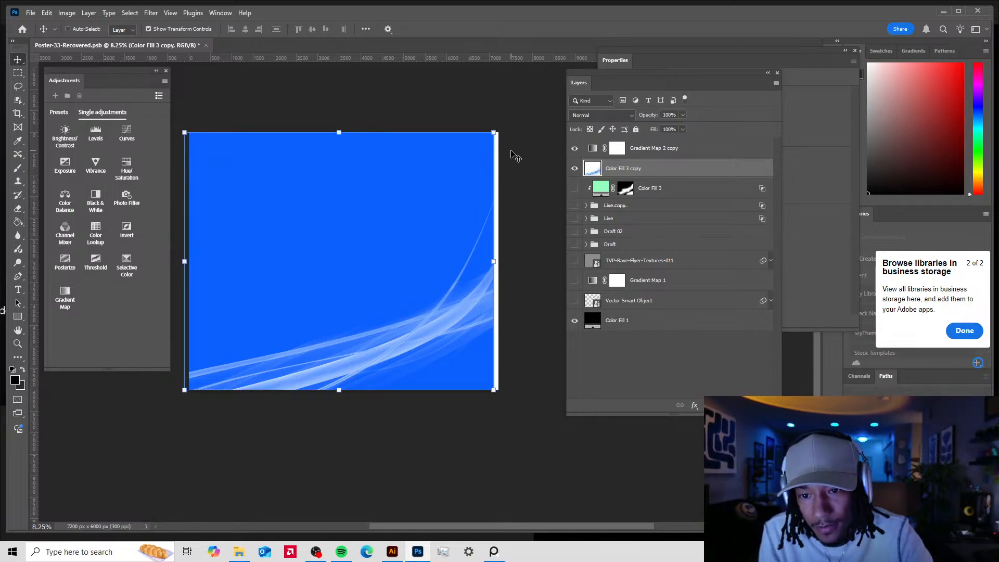
key("ctrl+z")
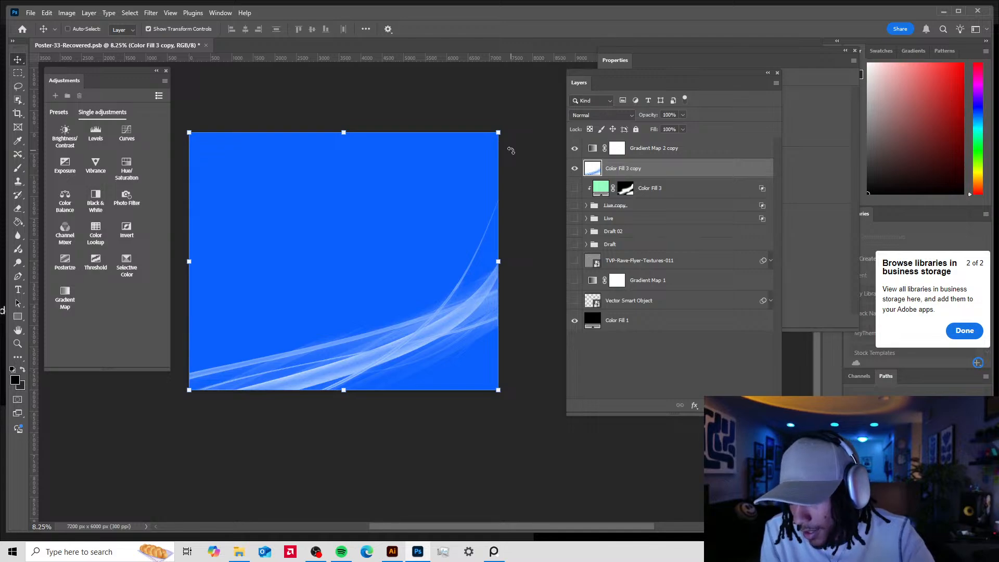
mouse_move(529, 137)
left_mouse_down()
mouse_move(506, 136)
mouse_move(524, 143)
left_mouse_up()
left_click_drag(299, 156, 273, 92)
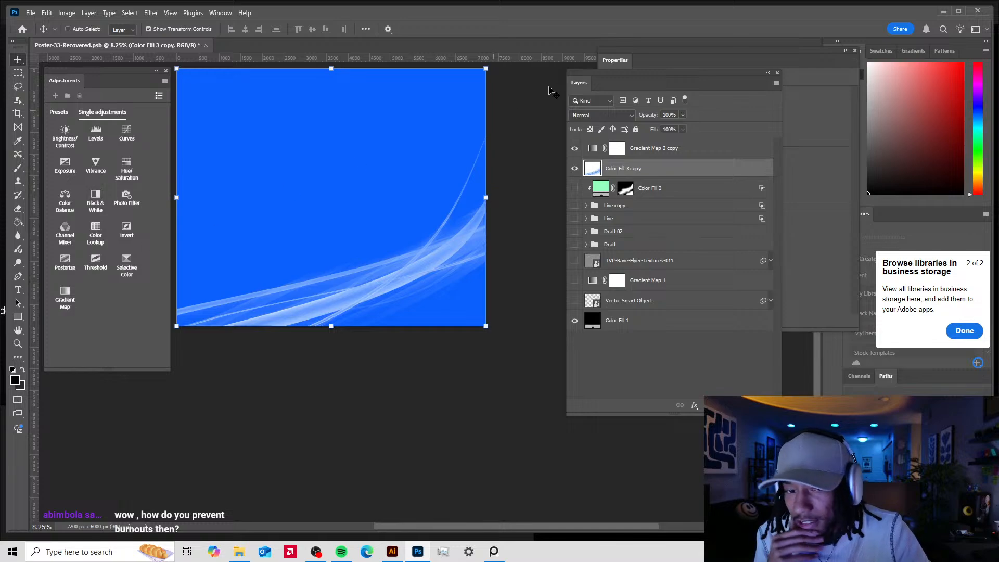
left_click(574, 170)
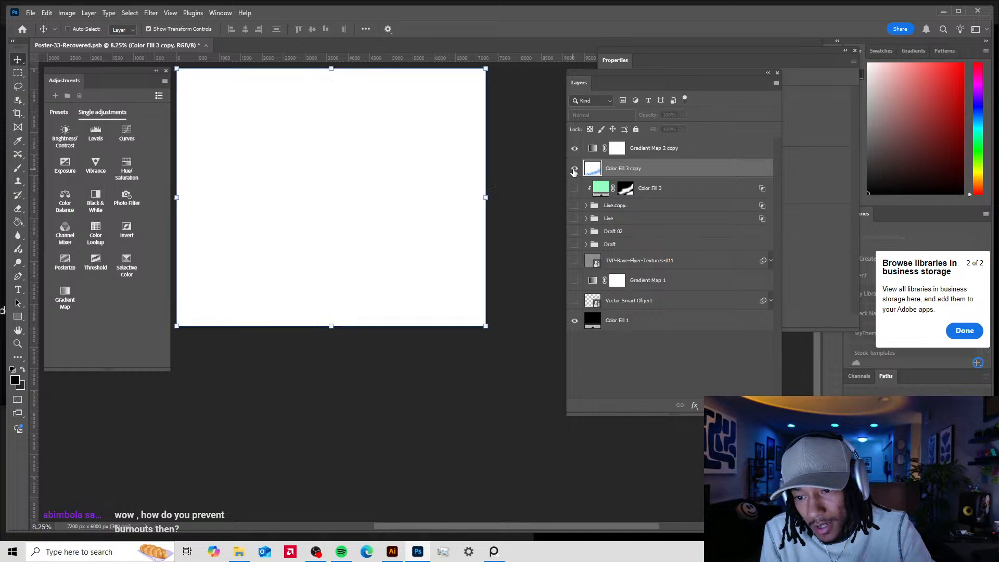
left_click(574, 170)
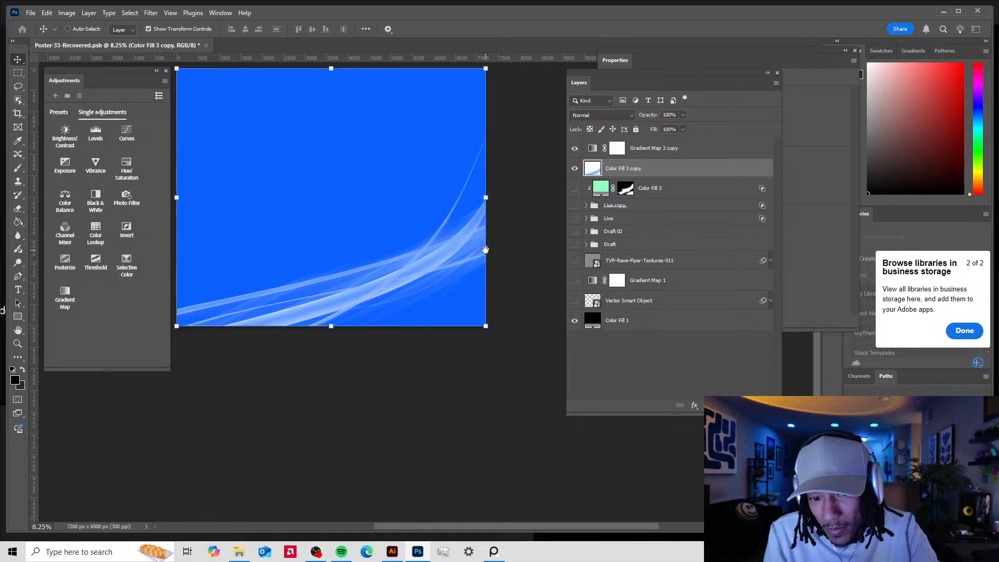
- Start a warp on Color Fill 3 copy and pull the lower handle of its right edge outward and up
left_click_drag(484, 250, 499, 264)
scroll(429, 264, "up", 3)
left_click_drag(444, 220, 474, 226)
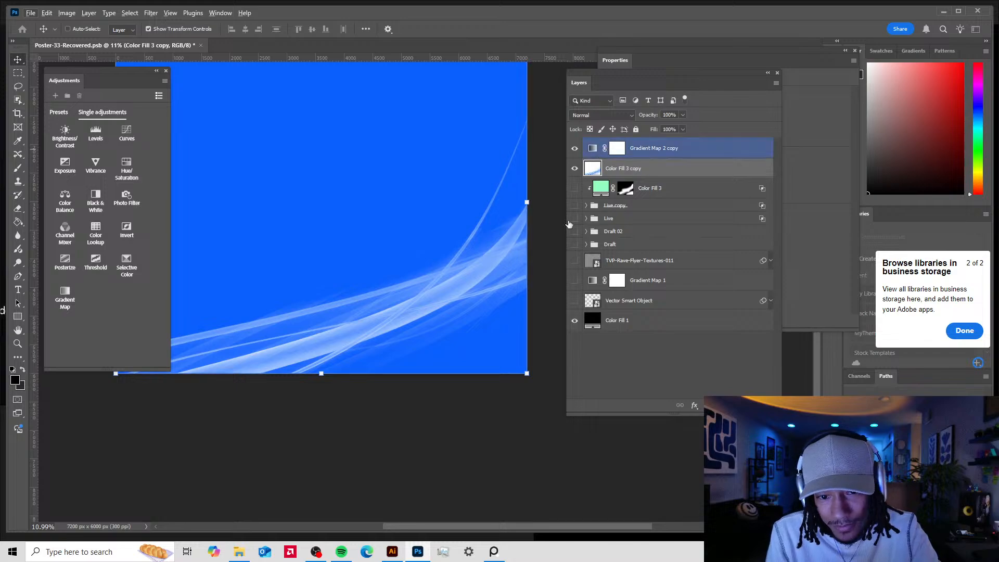
left_click(50, 14)
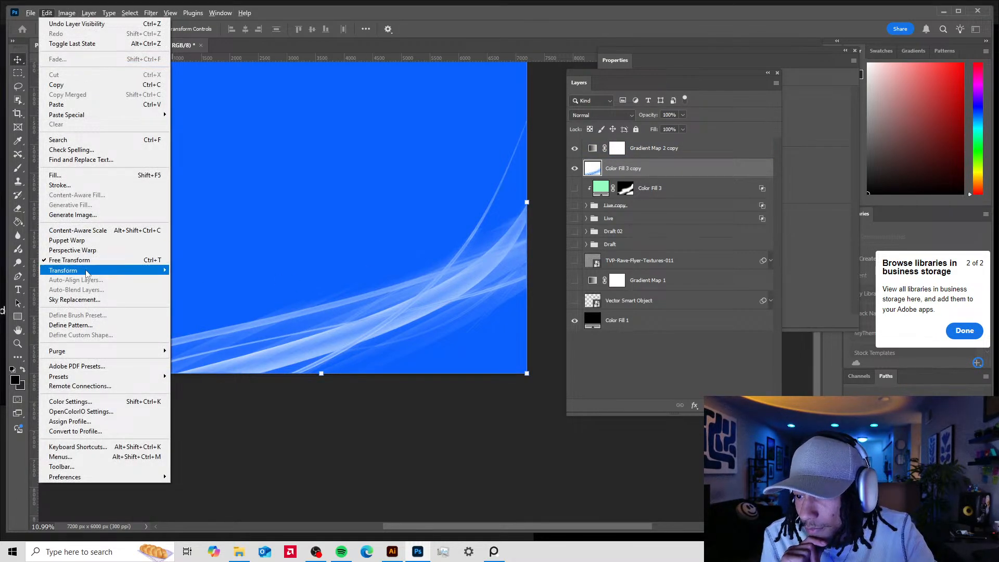
mouse_move(87, 273)
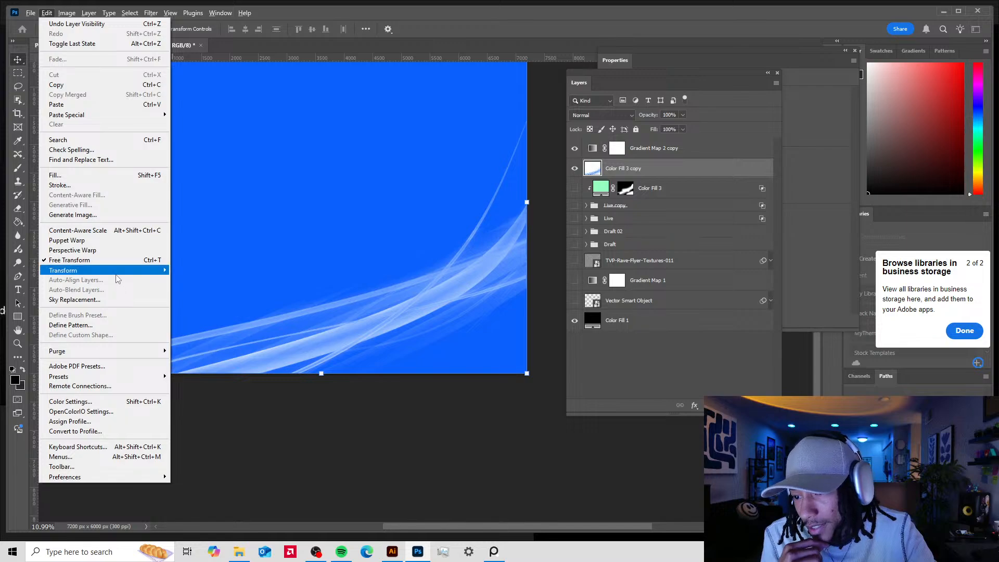
left_click(187, 340)
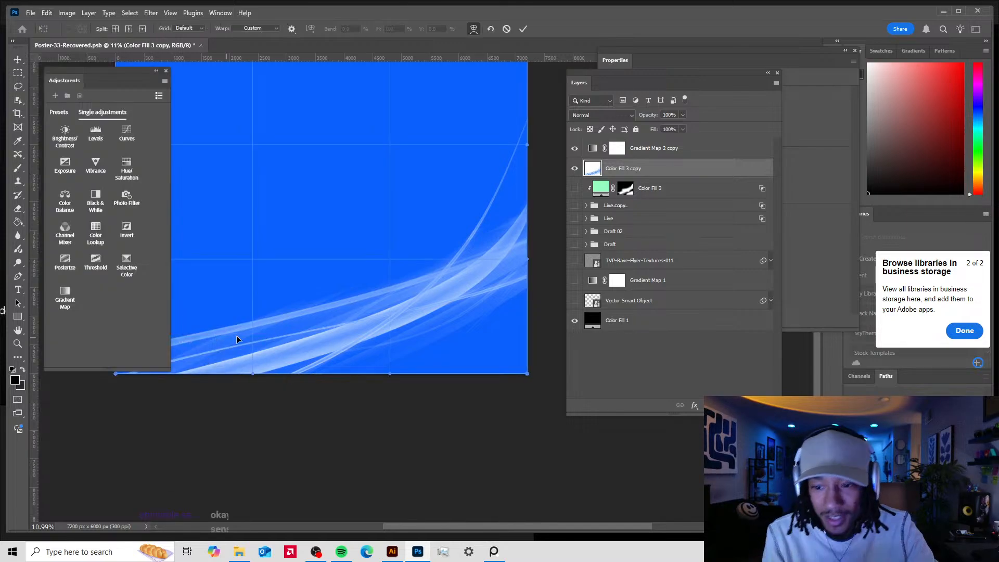
left_click_drag(528, 259, 594, 207)
scroll(367, 340, "down", 1)
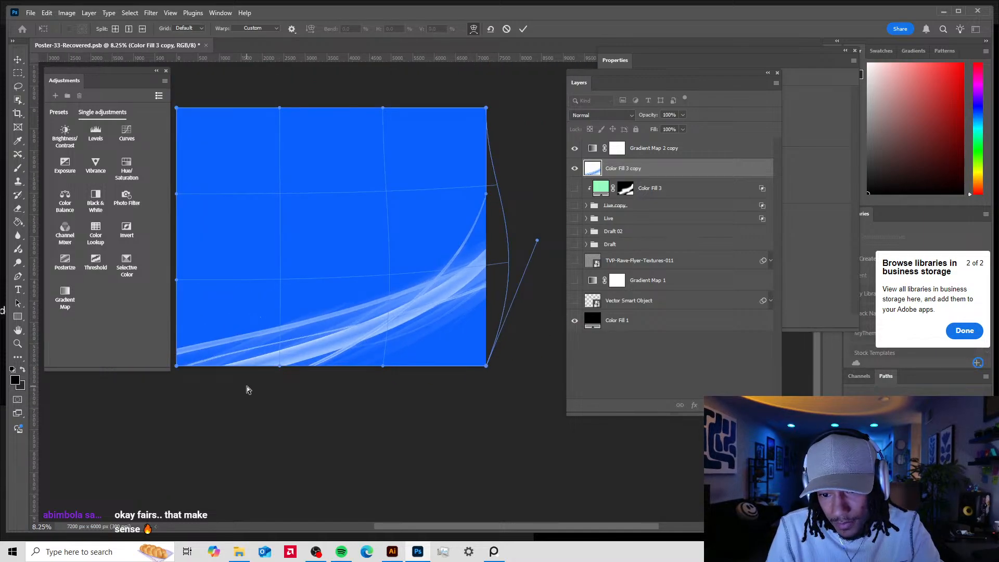
- Pull the warp mesh's lower-left corner well outside the canvas and bend the bottom edge downward with its two handles
left_click_drag(279, 371, 131, 458)
scroll(219, 370, "left", 2)
left_click_drag(211, 367, 121, 412)
left_click_drag(159, 459, 191, 398)
left_click_drag(498, 360, 462, 395)
left_click_drag(150, 421, 152, 427)
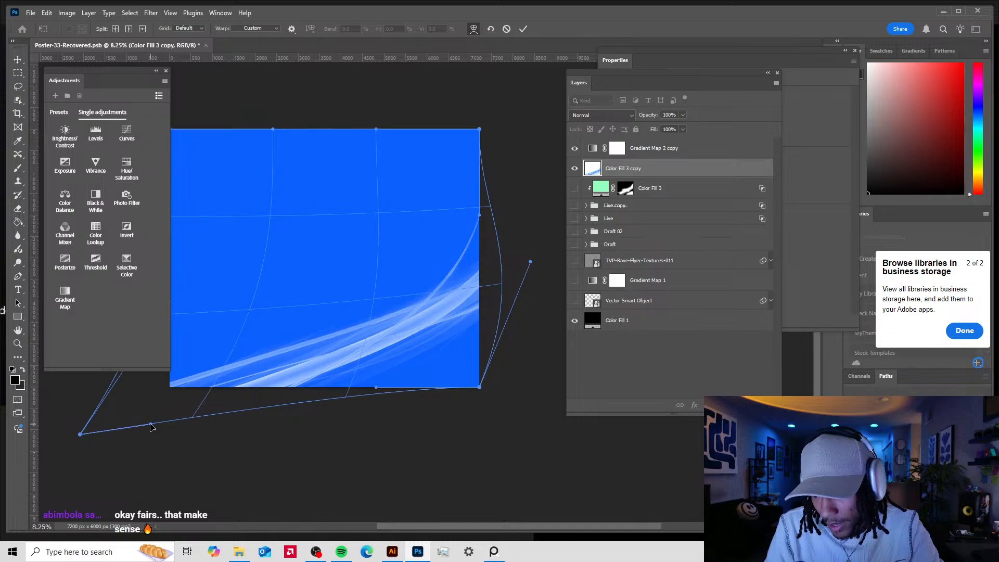
left_click_drag(378, 392, 374, 403)
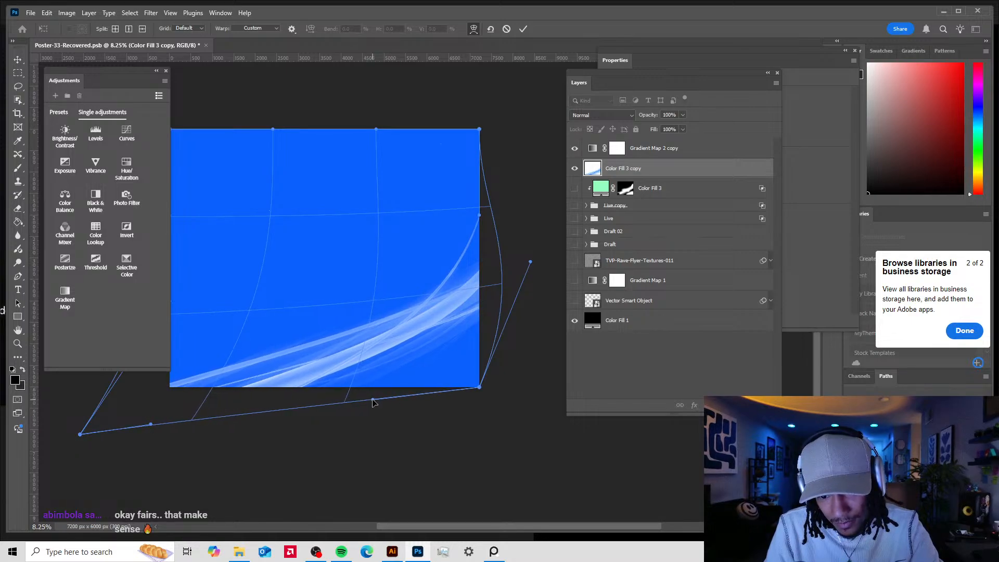
- Pull the warp mesh's upper-right and lower-right corners outside the canvas and straighten the right edge with its handles
left_click_drag(479, 130, 539, 81)
left_click_drag(476, 219, 529, 204)
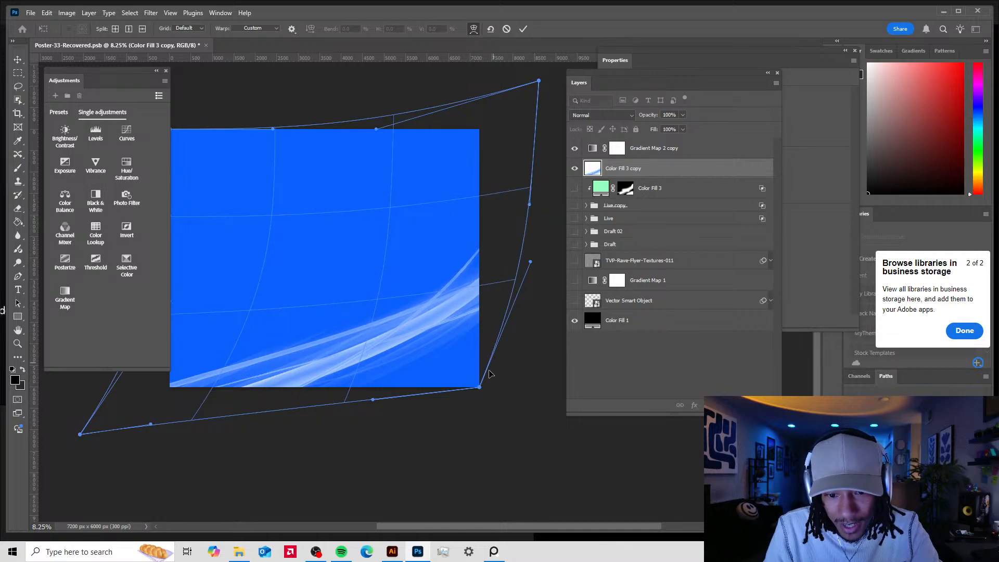
left_click_drag(478, 390, 529, 391)
left_click_drag(507, 284, 481, 335)
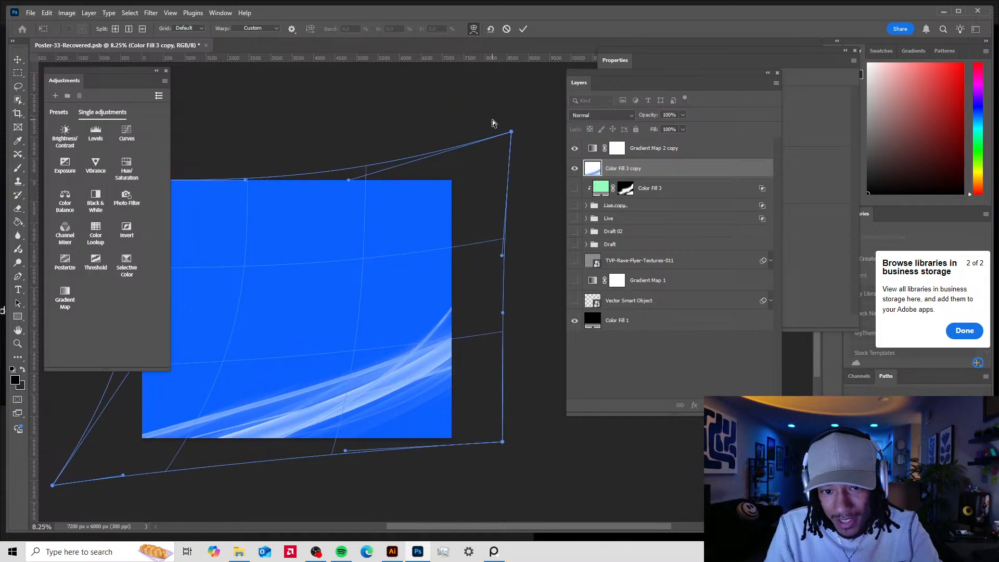
left_click_drag(512, 133, 510, 133)
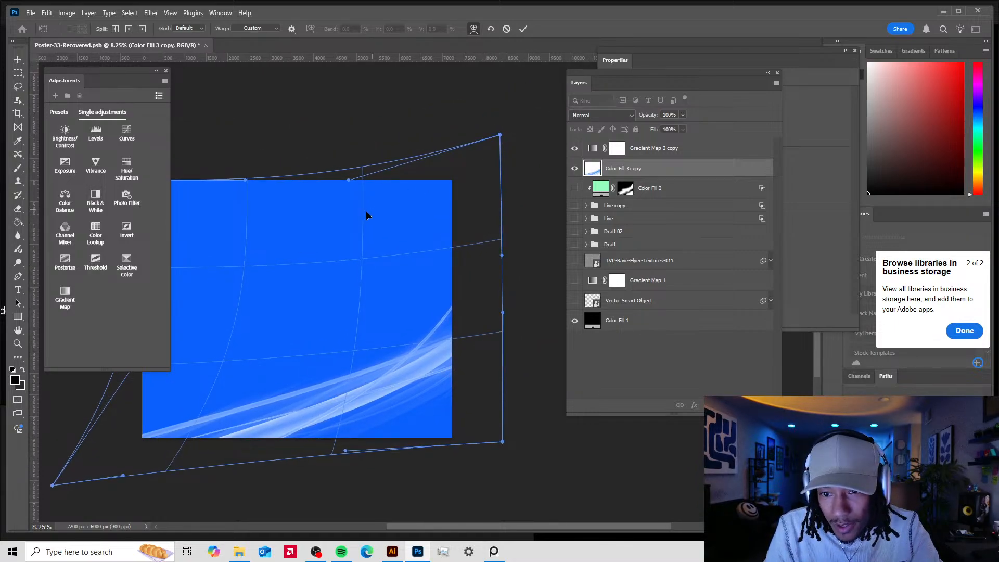
- Pull the warp mesh's upper-left corner up and outward beyond the canvas corner
left_click_drag(367, 213, 460, 213)
scroll(328, 227, "up", 1)
scroll(347, 220, "down", 2)
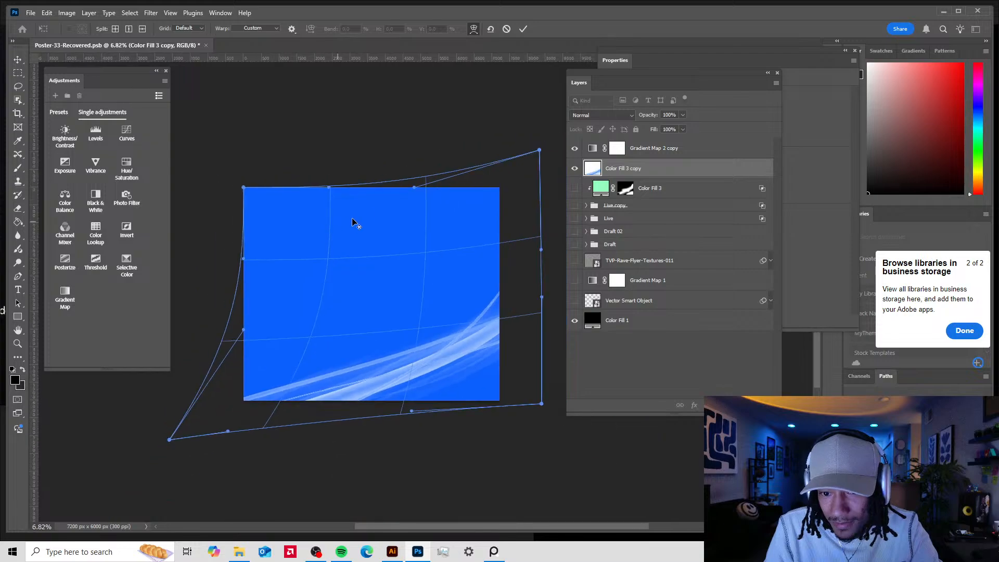
left_click_drag(239, 186, 273, 192)
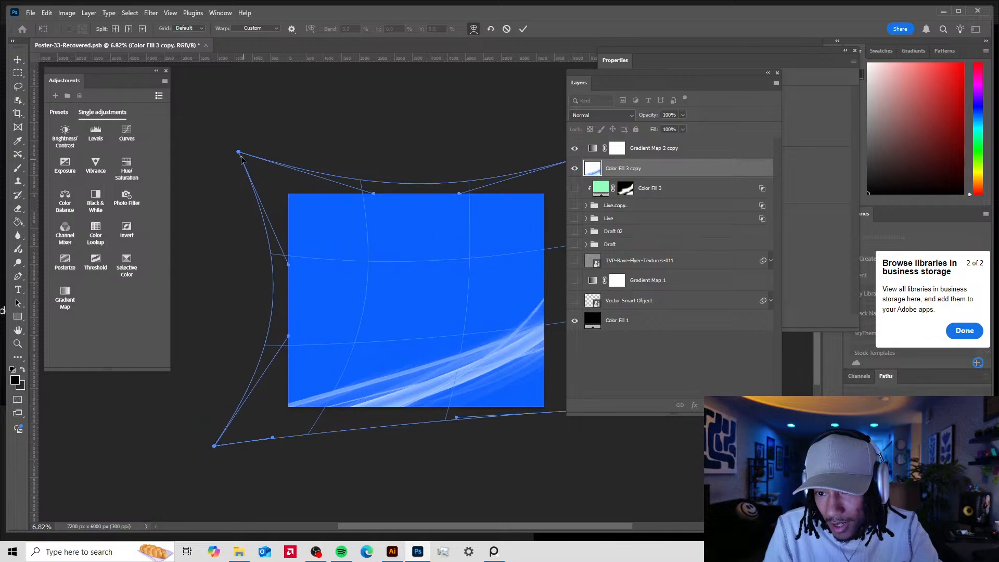
left_click_drag(234, 151, 215, 134)
left_click_drag(402, 239, 397, 240)
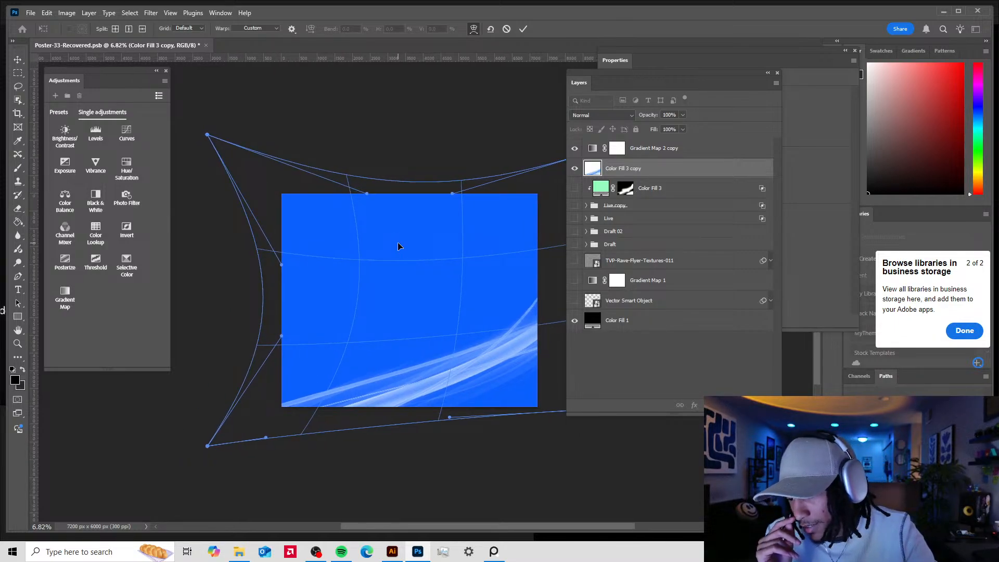
- Fine-tune the mesh's right corners, pull the right edge's upper handle outward, reshape the mesh interior, and apply the warp
left_click_drag(476, 205, 421, 208)
left_click_drag(520, 156, 522, 149)
left_click_drag(397, 192, 407, 189)
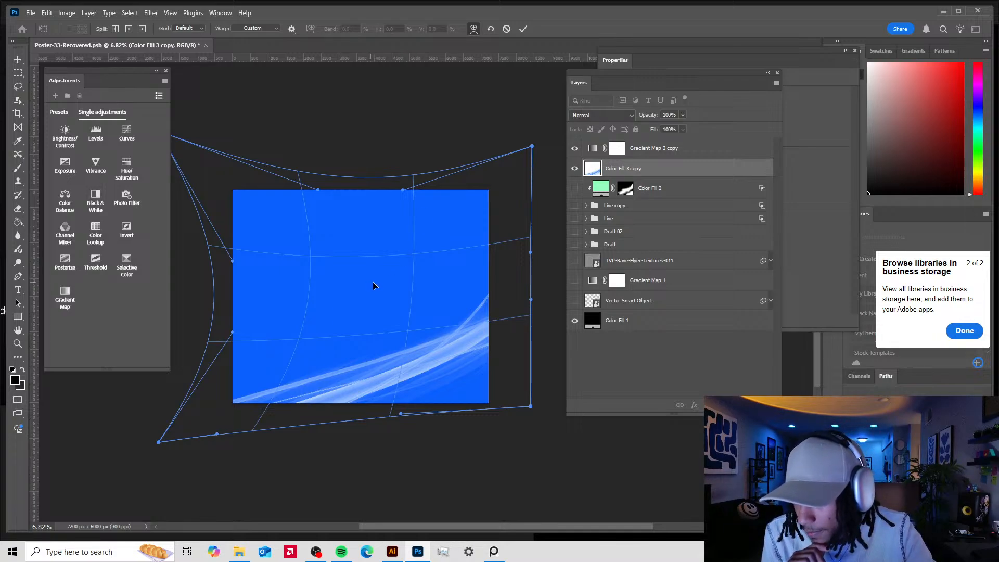
mouse_move(531, 407)
left_mouse_down()
mouse_move(544, 410)
mouse_move(530, 412)
left_mouse_up()
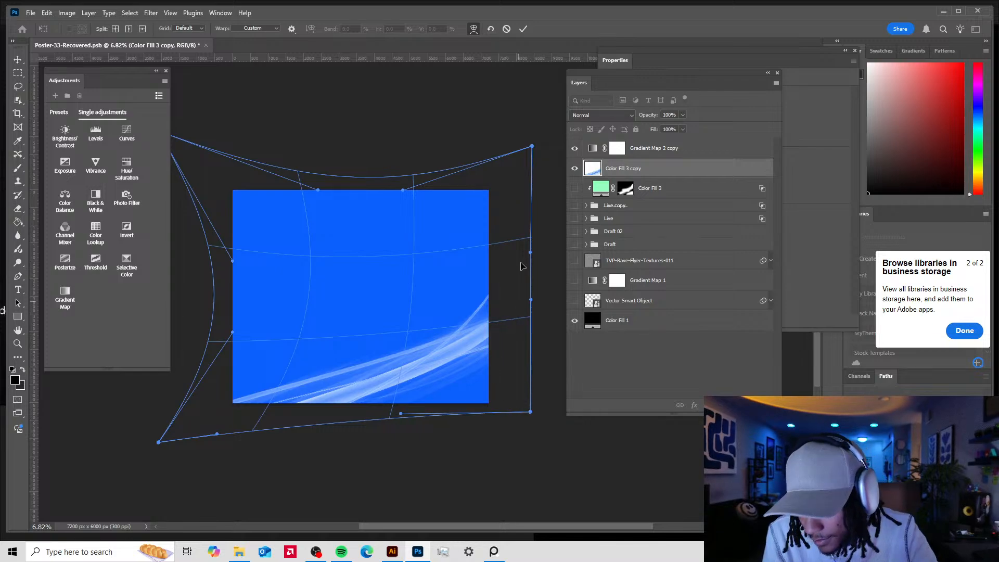
left_click_drag(530, 255, 555, 241)
mouse_move(389, 348)
left_mouse_down()
mouse_move(379, 351)
mouse_move(334, 252)
mouse_move(312, 367)
mouse_move(332, 361)
mouse_move(317, 373)
mouse_move(252, 256)
mouse_move(248, 211)
mouse_move(241, 221)
mouse_move(272, 281)
left_mouse_up()
left_click(524, 29)
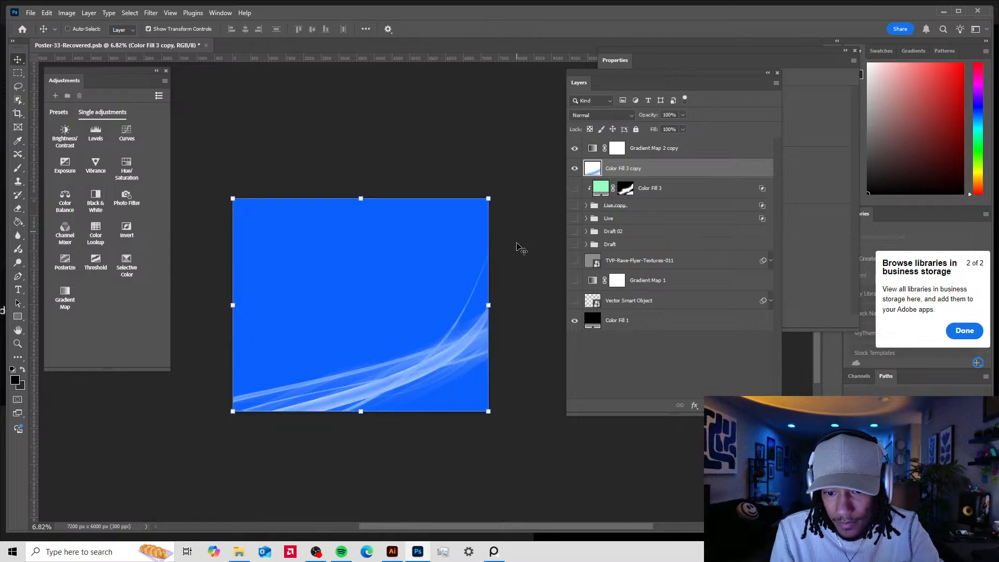
- Enlarge Color Fill 3 copy from its upper-left corner so the waves extend beyond the canvas
left_click_drag(232, 199, 150, 110)
key("Return")
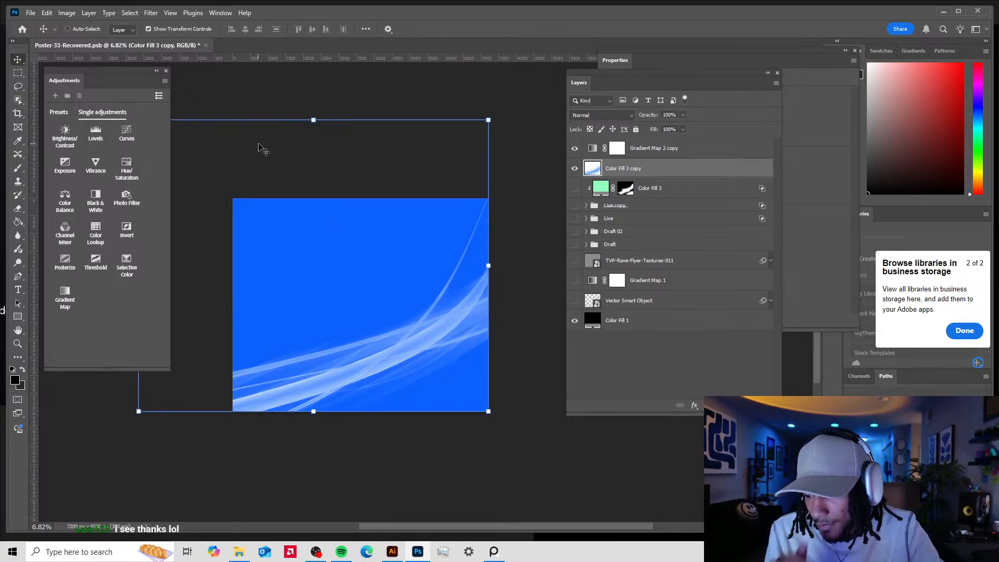
left_click(124, 13)
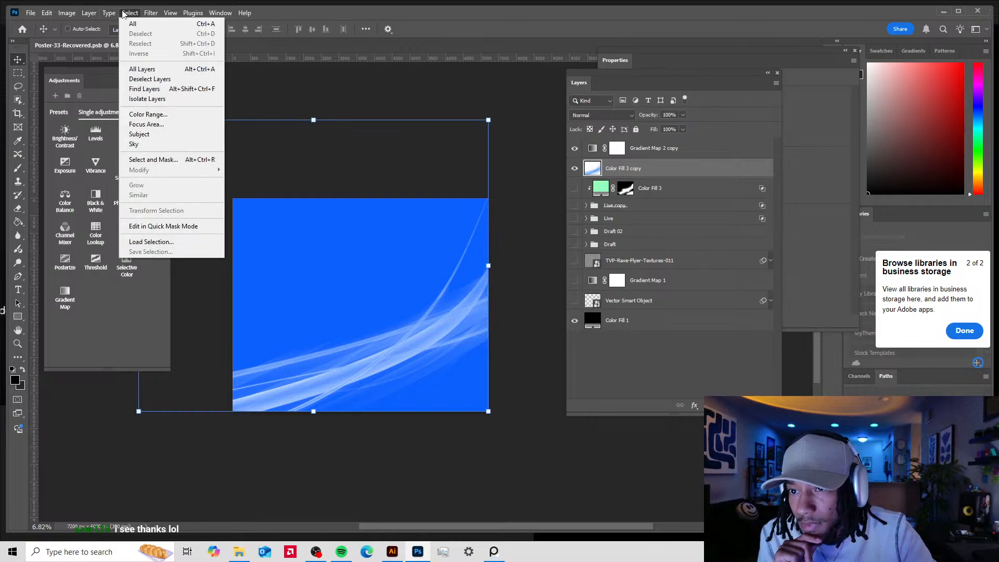
mouse_move(149, 13)
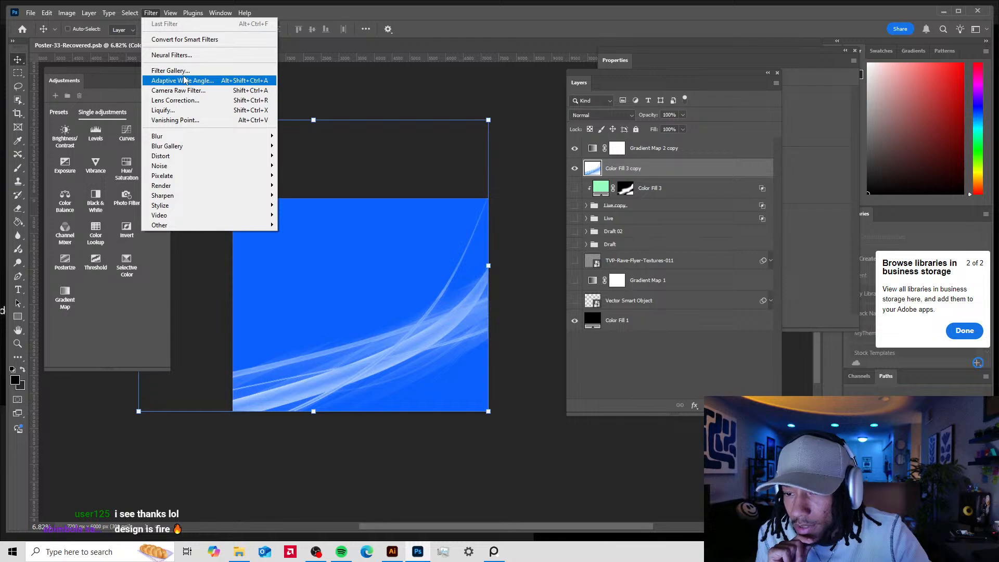
mouse_move(198, 177)
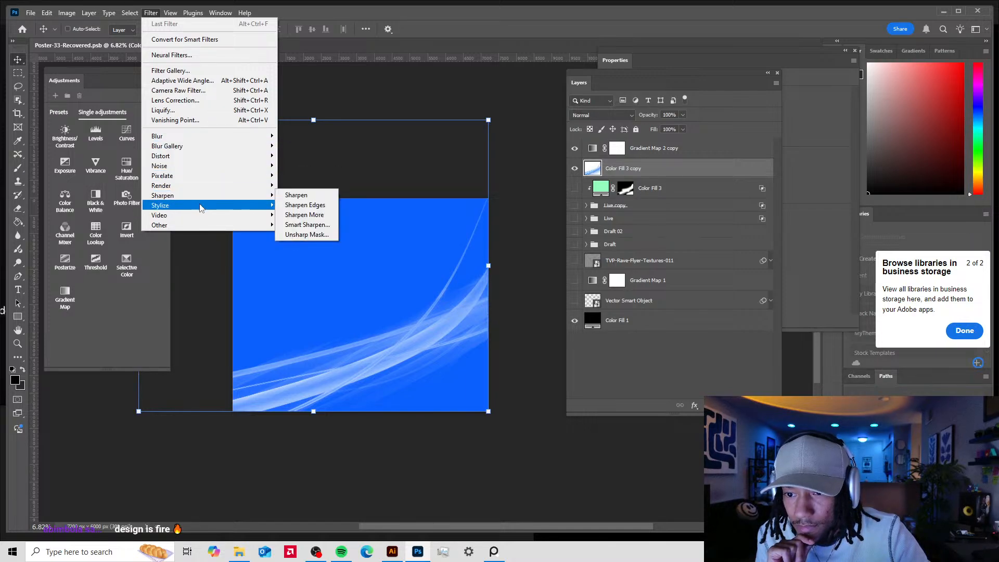
mouse_move(198, 210)
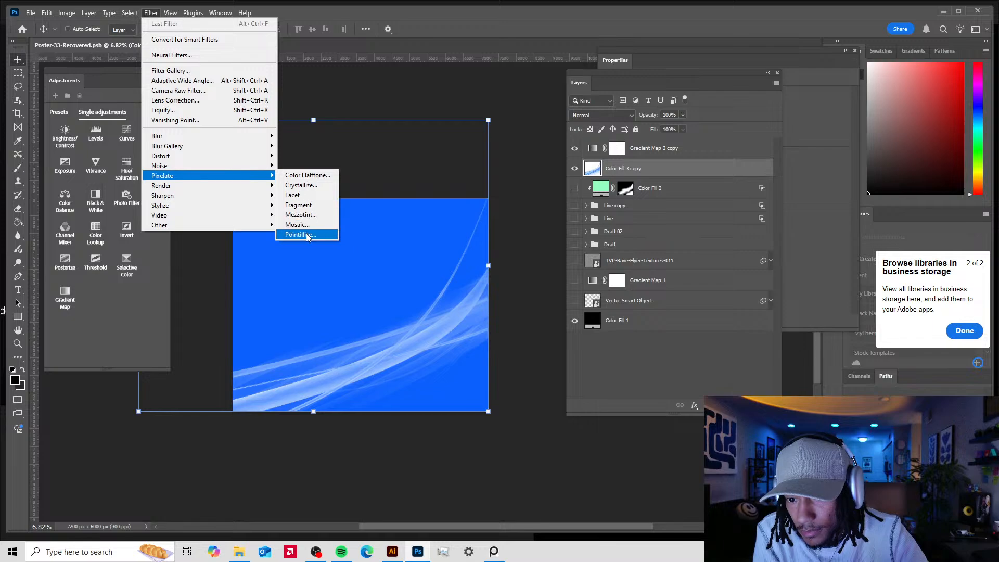
left_click(301, 215)
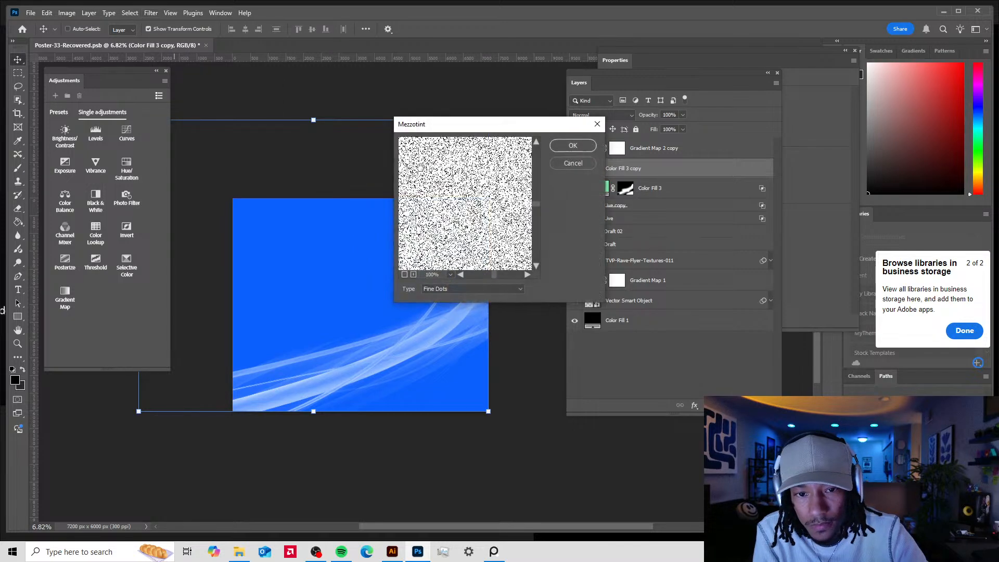
left_click(573, 163)
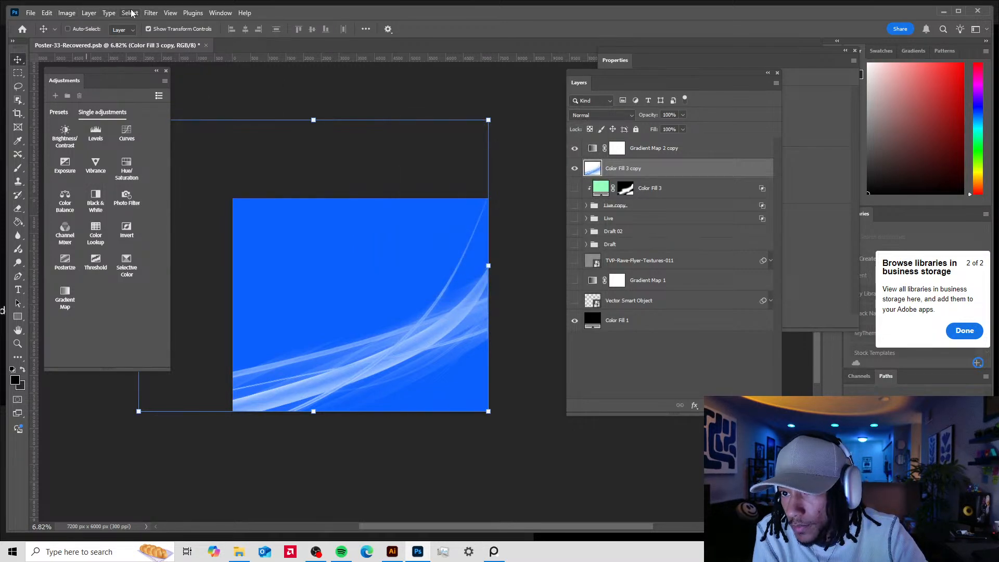
- Apply the Facet pixelate filter to Color Fill 3 copy and inspect the wave detail up close
left_click(151, 14)
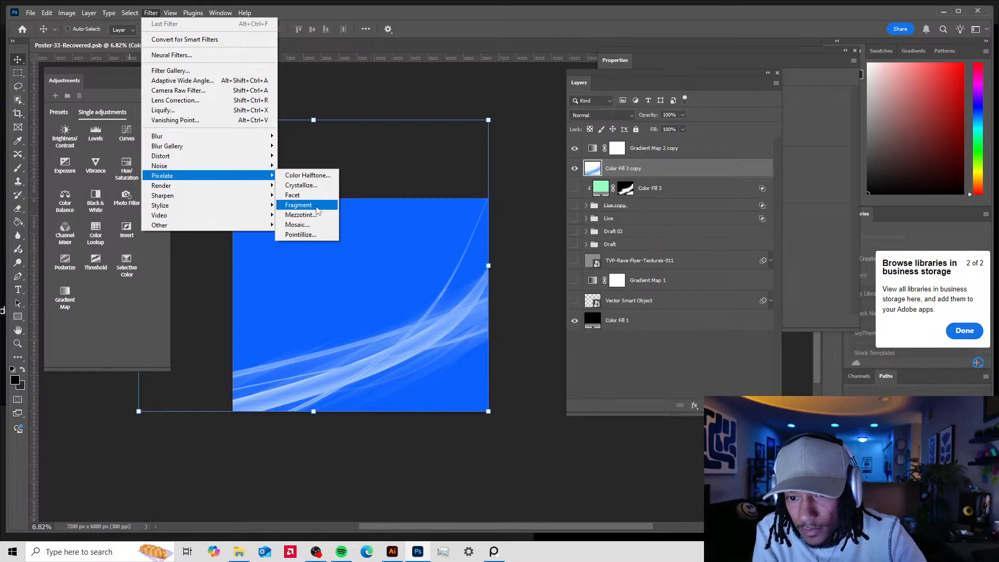
left_click(297, 195)
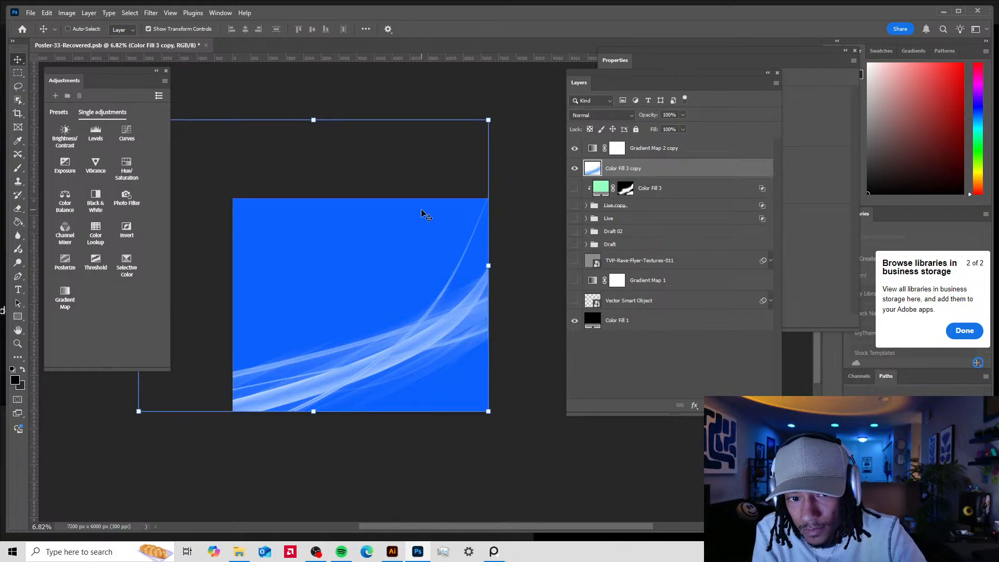
scroll(465, 336, "up", 10)
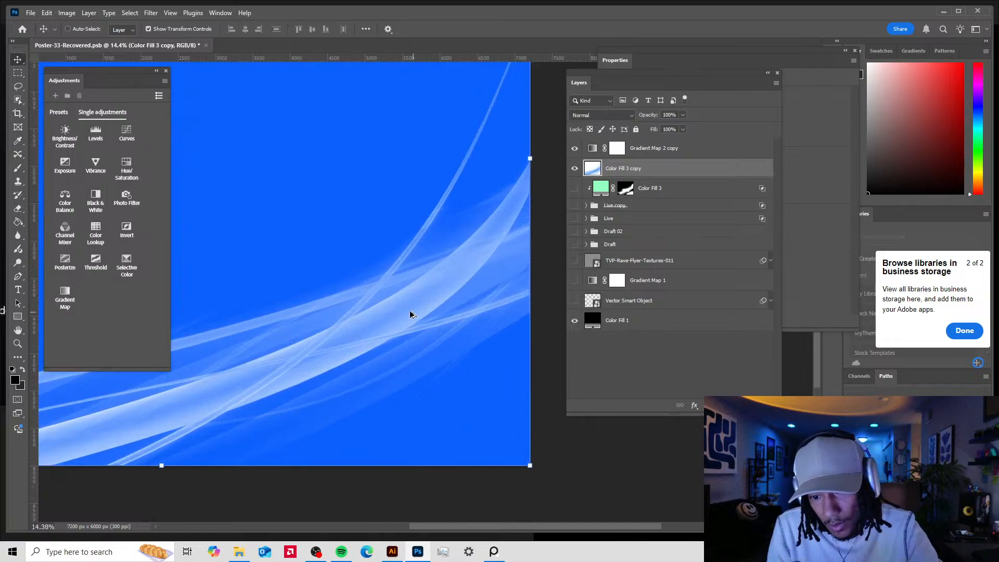
scroll(364, 330, "up", 1)
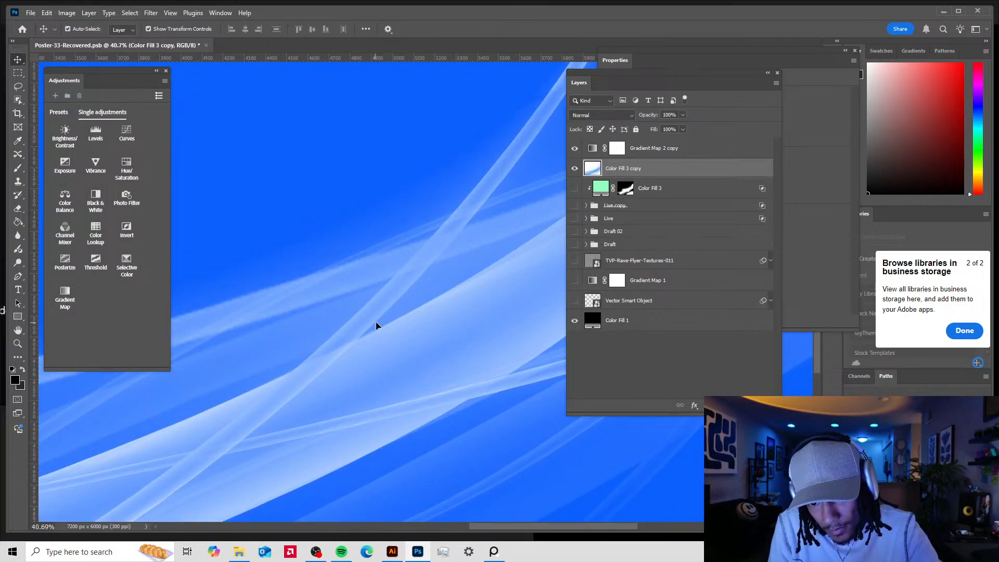
scroll(390, 312, "down", 3)
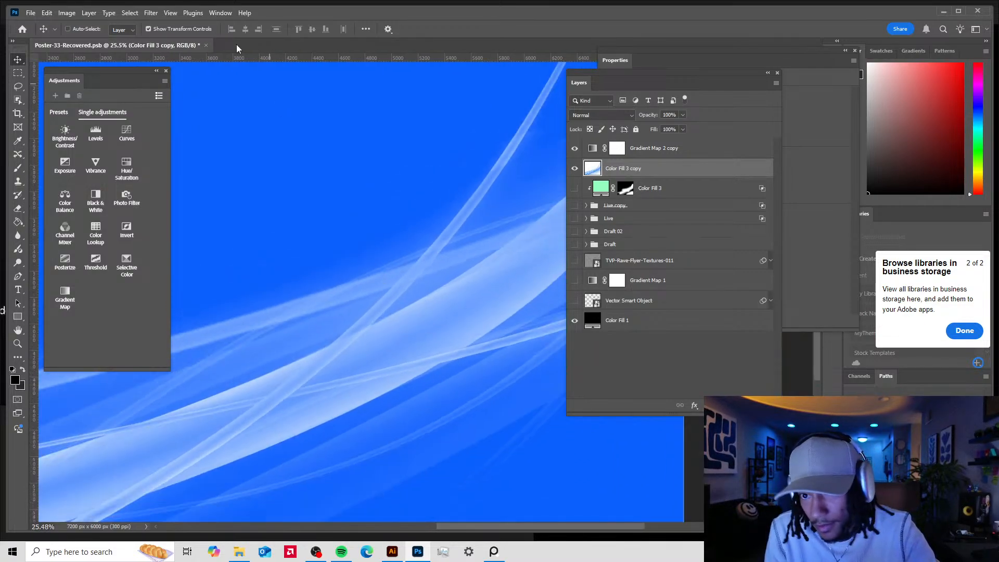
left_click(151, 14)
mouse_move(237, 141)
left_click(303, 175)
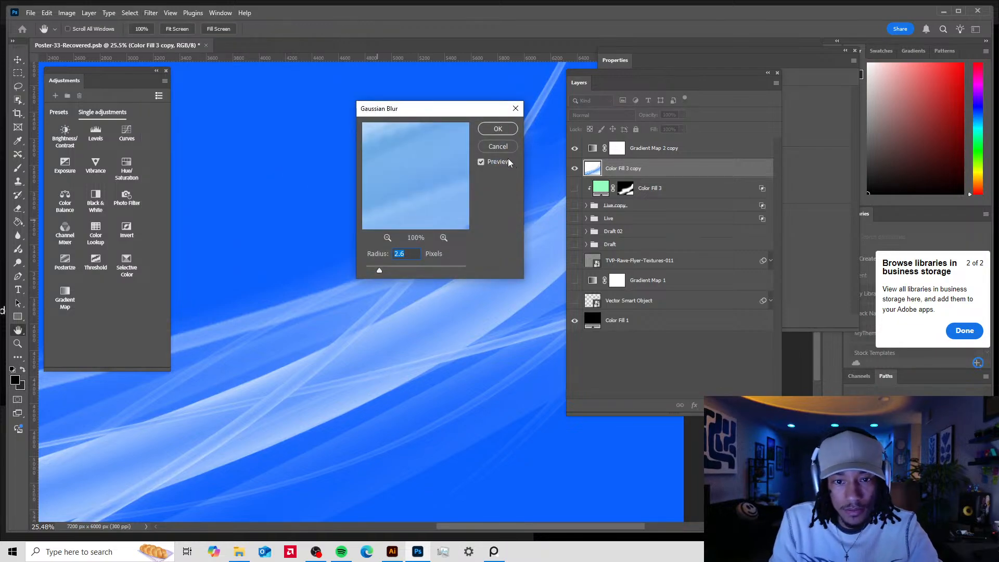
left_click(501, 145)
- Duplicate Color Fill 3 copy and place the duplicate above Gradient Map 2 copy
key("ctrl+j")
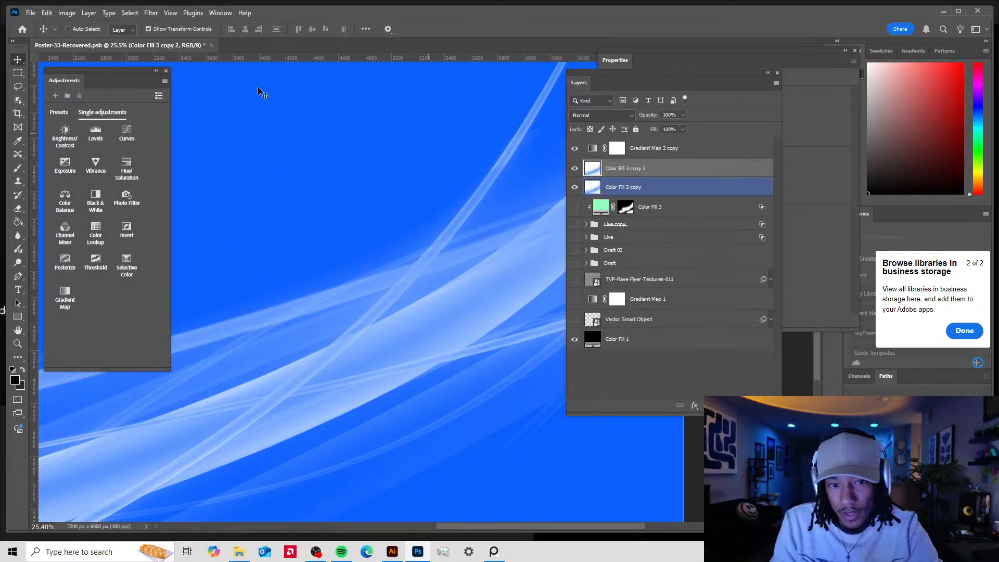
left_click_drag(647, 173, 644, 144)
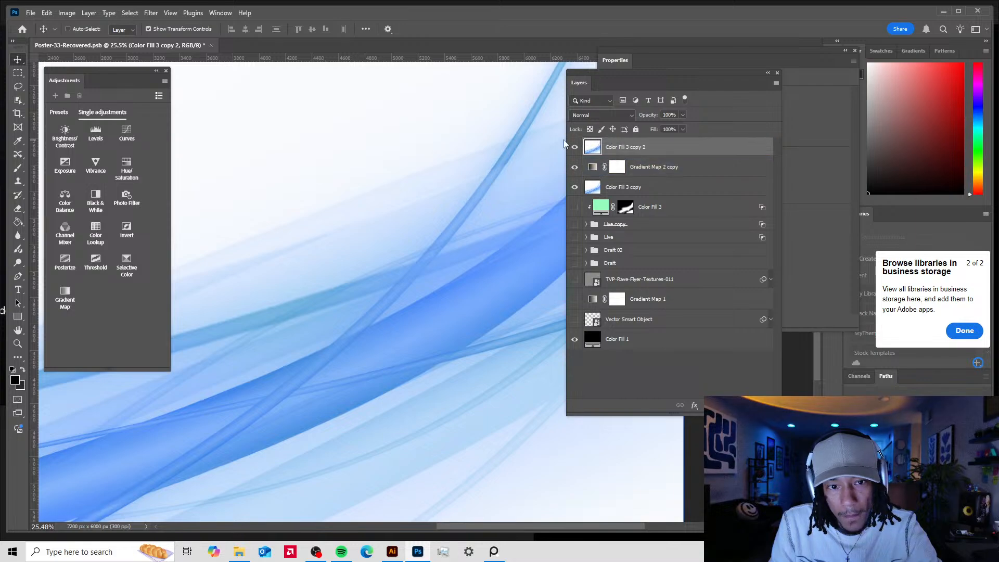
scroll(447, 230, "down", 3)
scroll(438, 230, "down", 3)
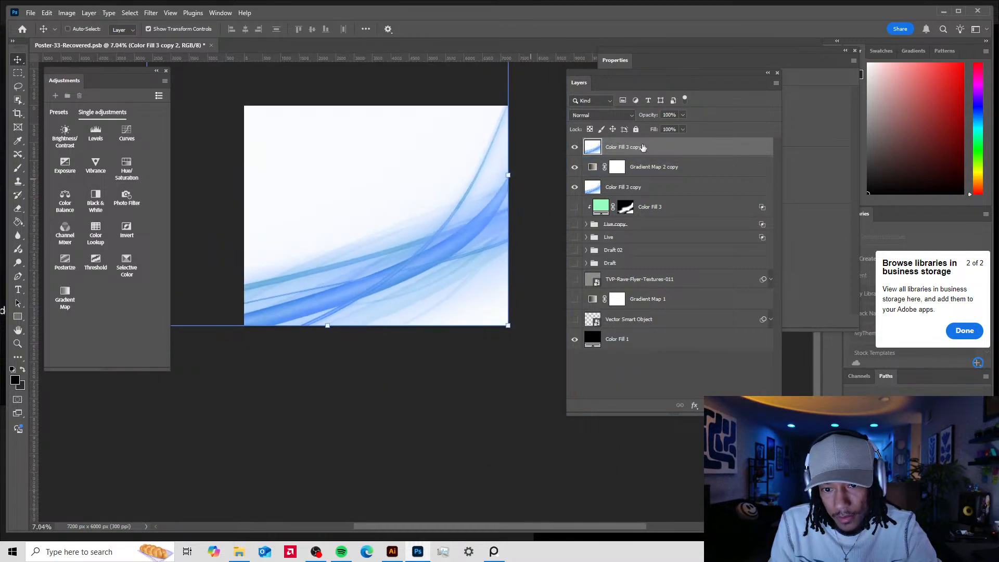
- Try the Divide blend mode on Color Fill 3 copy 2 and preview other modes such as Overlay
left_click(604, 115)
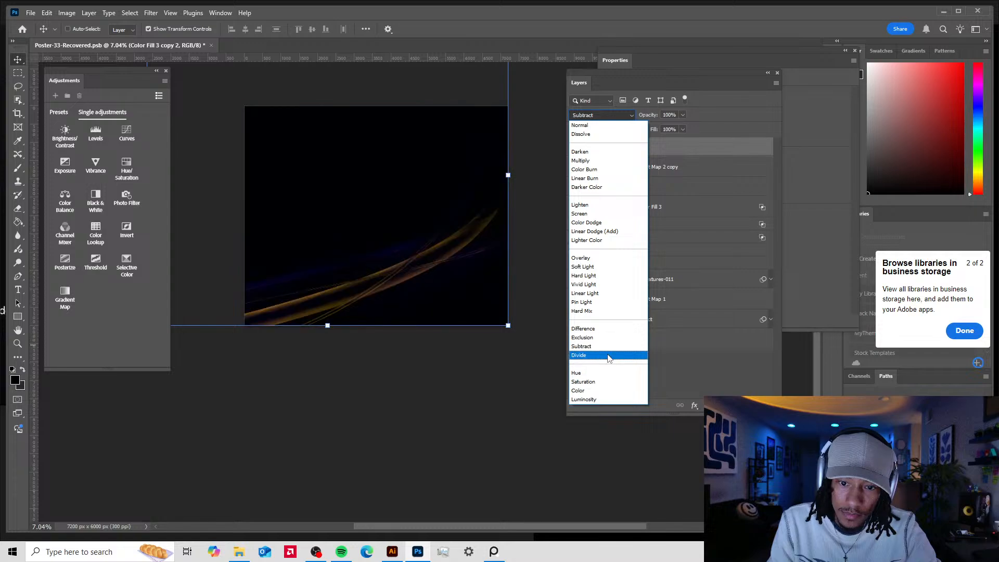
left_click(609, 356)
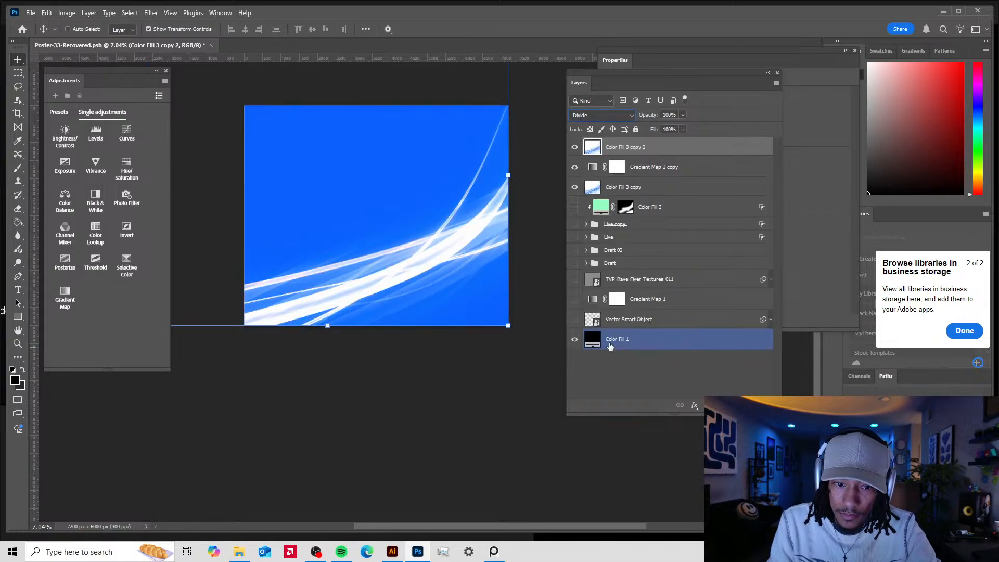
left_click(621, 115)
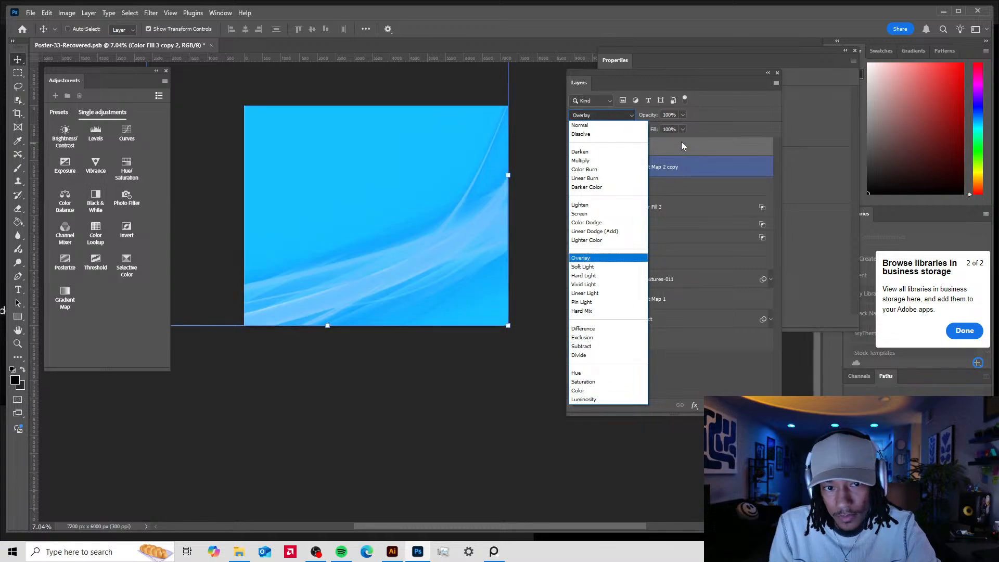
left_click(680, 145)
- Move Color Fill 3 copy 2 beneath Gradient Map 2 copy and set its blend mode to Normal
left_click_drag(653, 149, 653, 179)
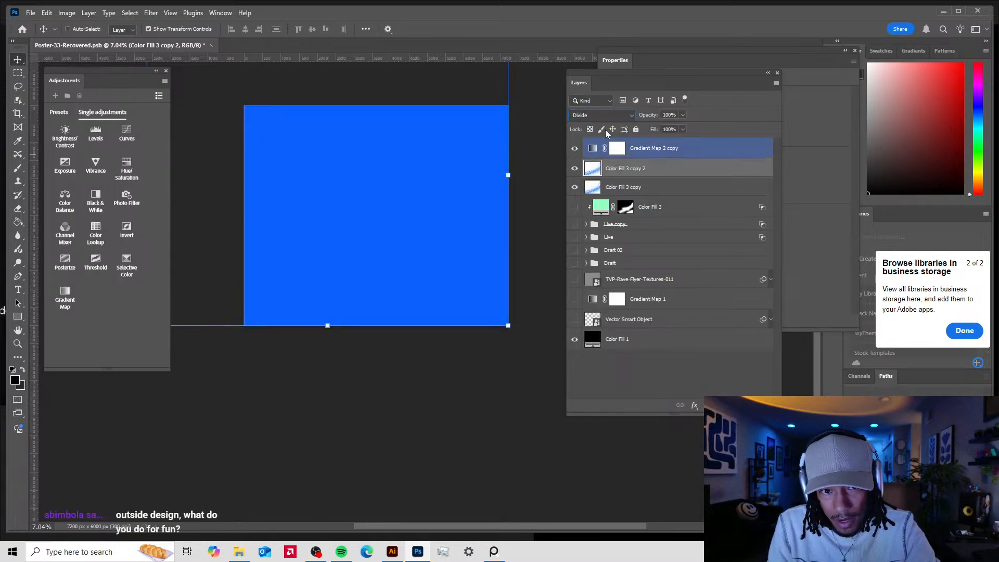
left_click(604, 115)
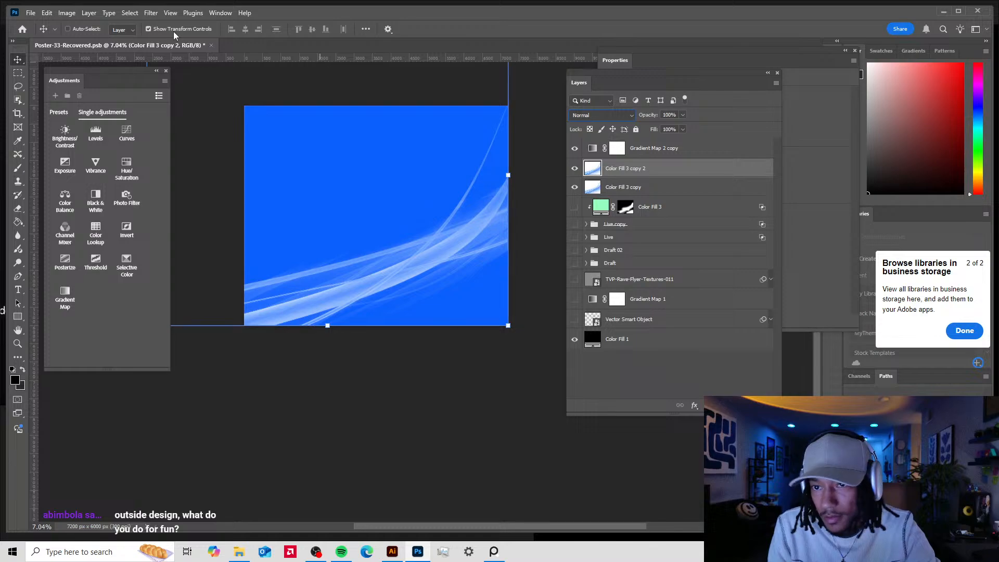
- Apply a Gaussian Blur with a radius of about 101.4 pixels to Color Fill 3 copy 2
left_click(151, 12)
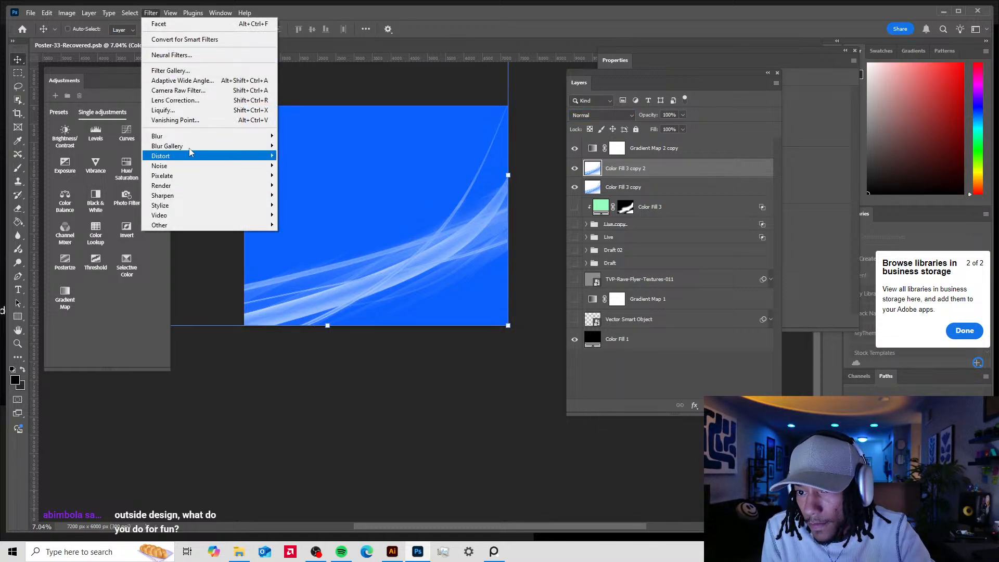
mouse_move(212, 140)
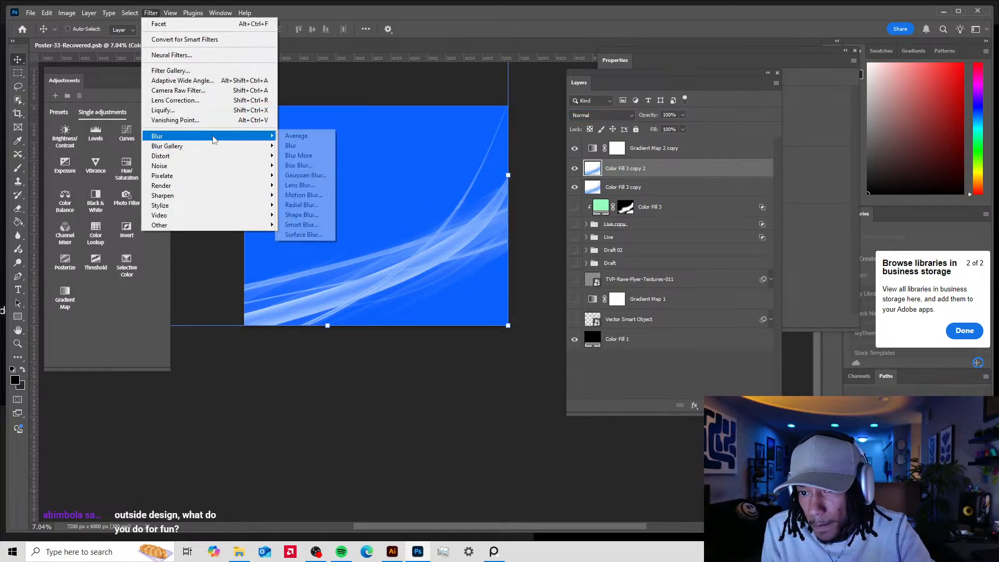
left_click(295, 174)
left_click_drag(385, 271, 420, 268)
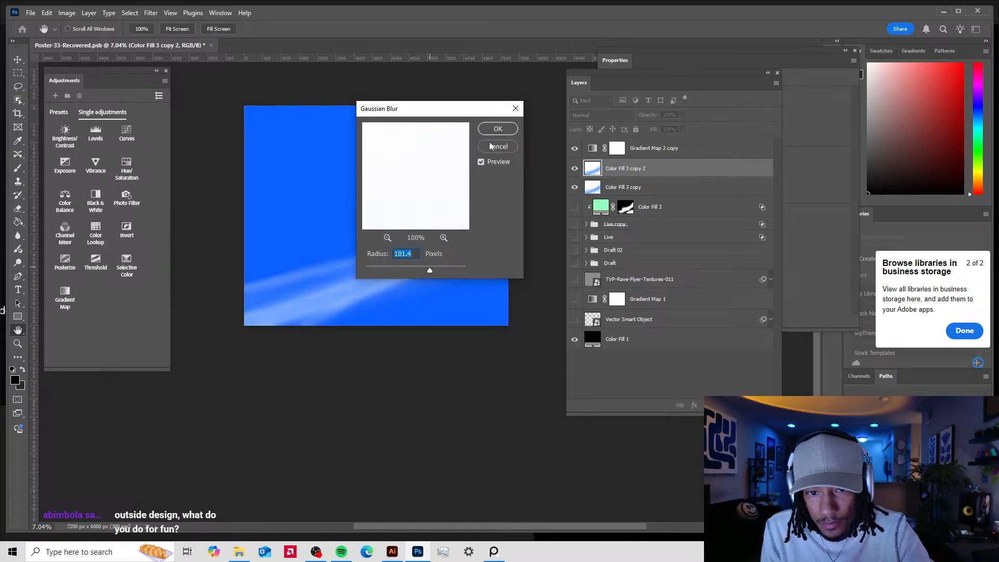
left_click(498, 129)
- Set the blend mode of Color Fill 3 copy 2 to Multiply
left_click(593, 116)
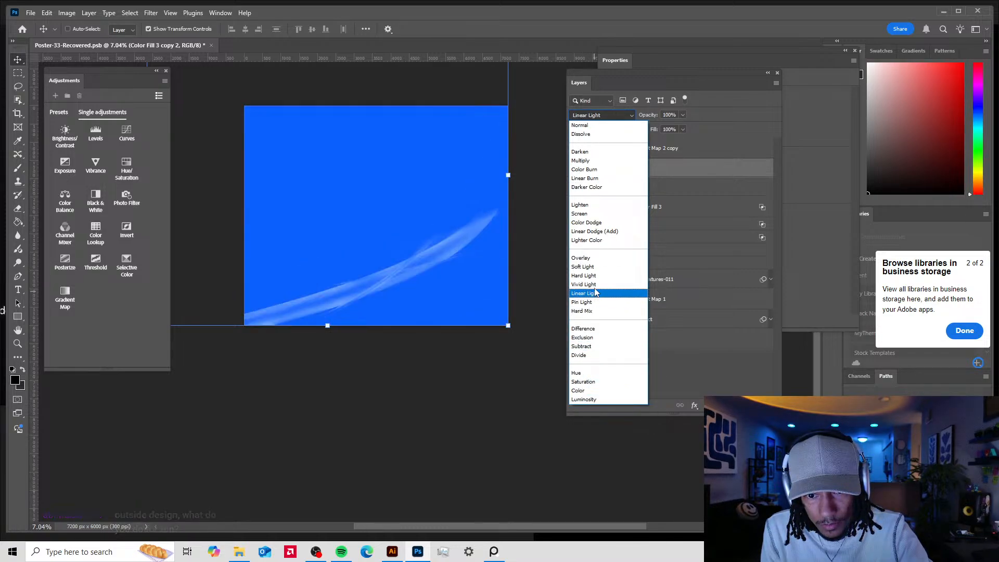
left_click(590, 164)
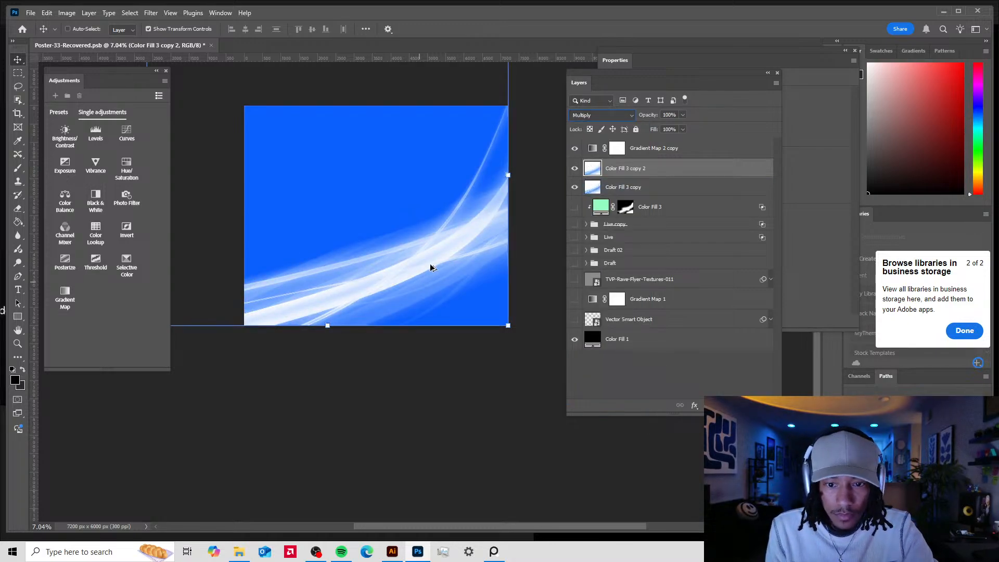
left_click_drag(468, 264, 476, 275)
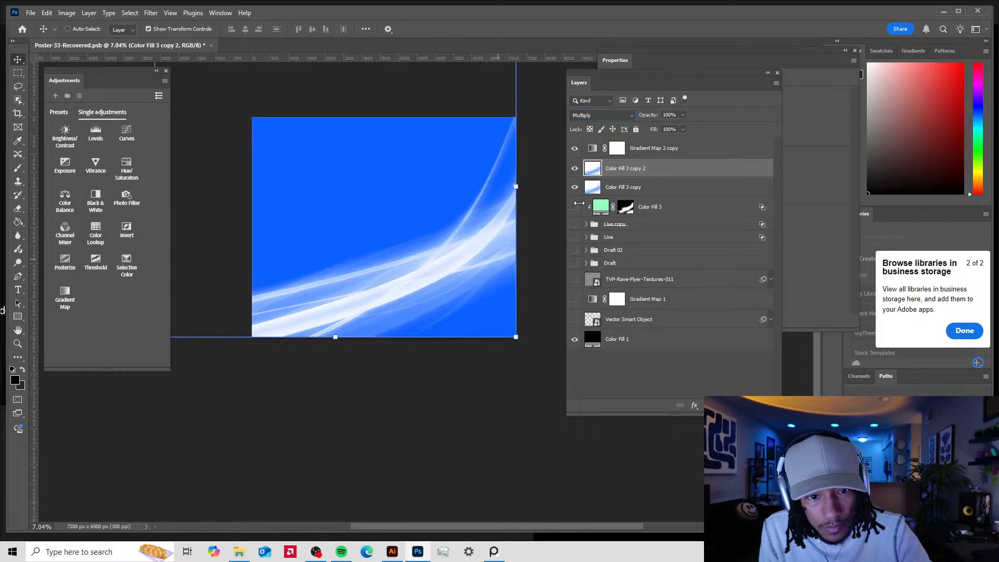
- Split the underlying-layer Blend If ranges of Color Fill 3 copy 2 to 0/255 for blacks and whites, and compare with the layer hidden
left_click(694, 405)
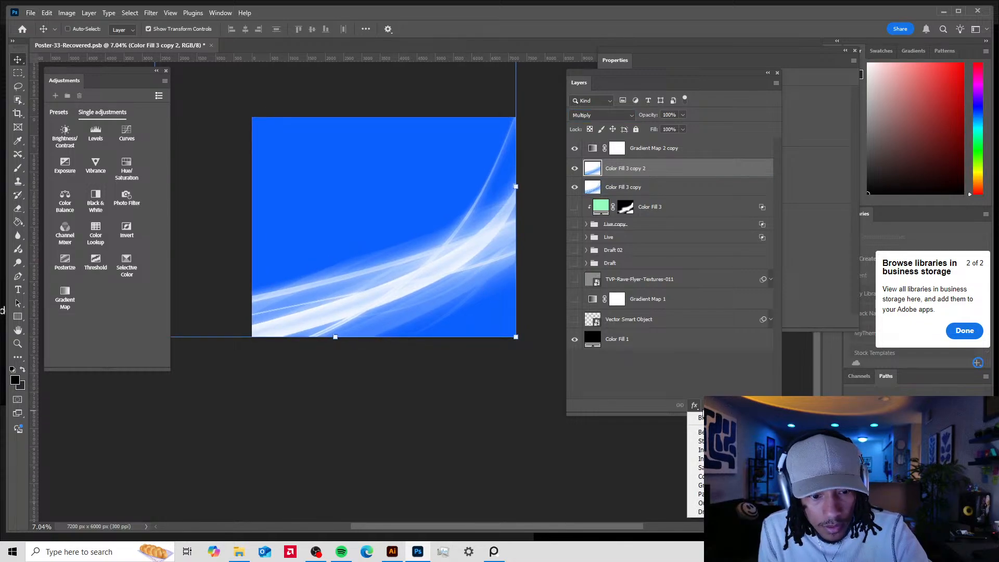
left_click(697, 417)
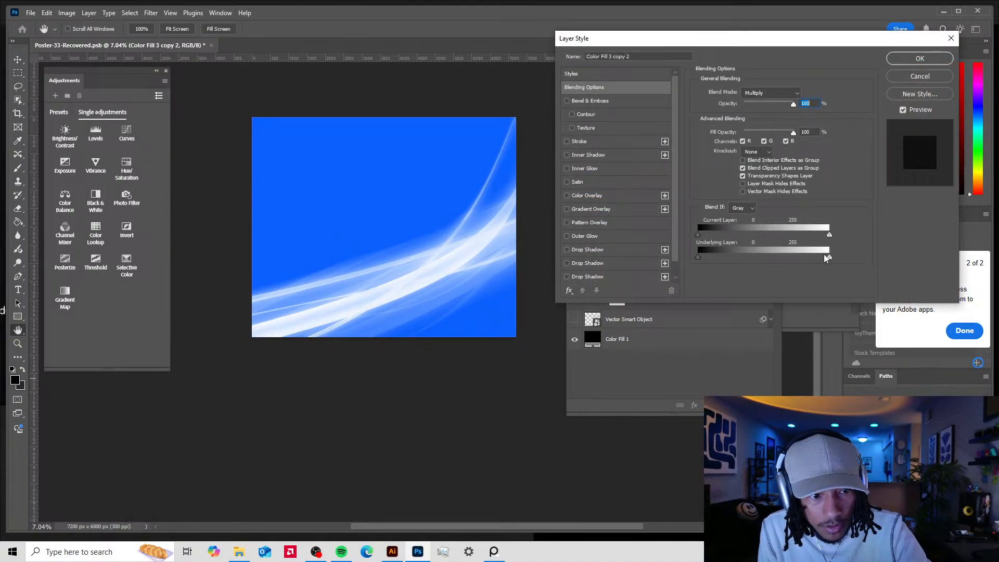
mouse_move(816, 261)
left_mouse_down()
mouse_move(795, 255)
mouse_move(833, 259)
mouse_move(731, 271)
mouse_move(867, 242)
left_mouse_up()
left_click_drag(697, 257, 872, 264)
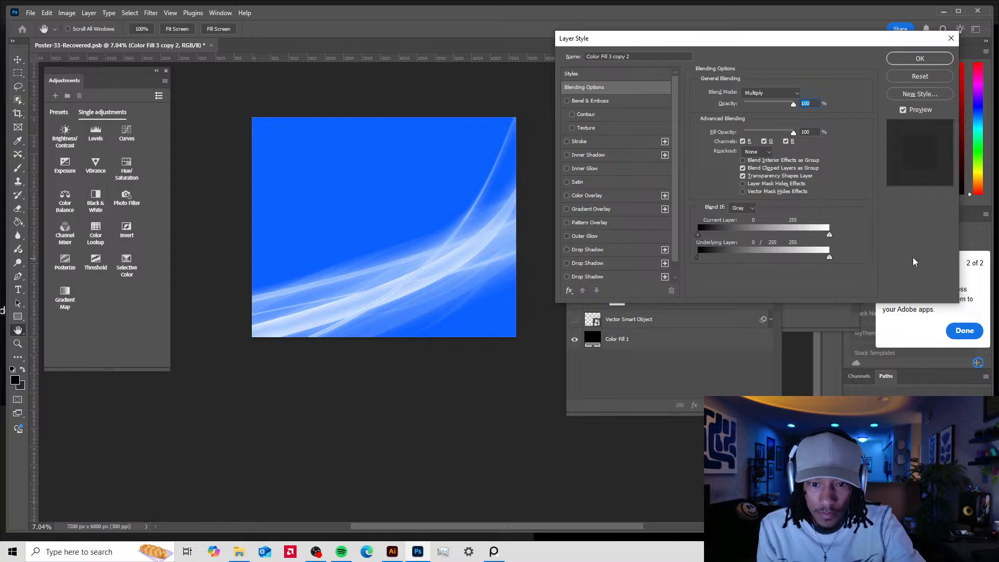
mouse_move(725, 258)
left_mouse_down()
mouse_move(776, 256)
mouse_move(682, 260)
left_mouse_up()
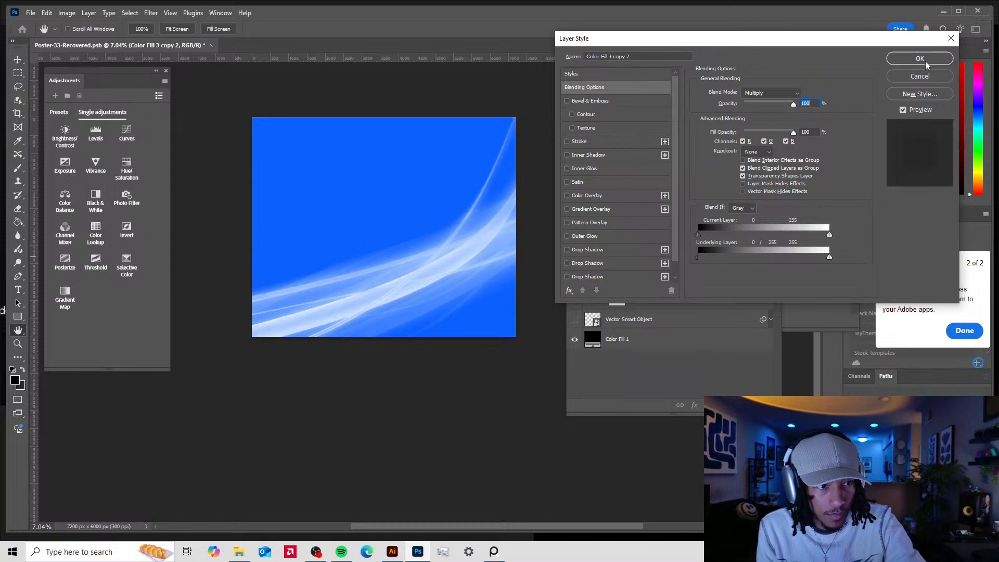
left_click_drag(830, 257, 711, 268)
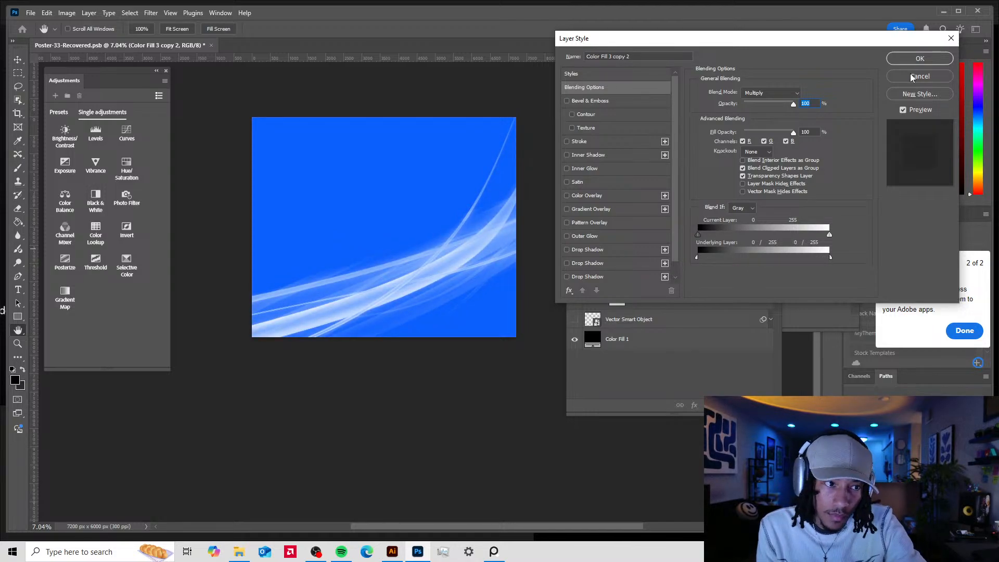
left_click(919, 58)
left_click(576, 169)
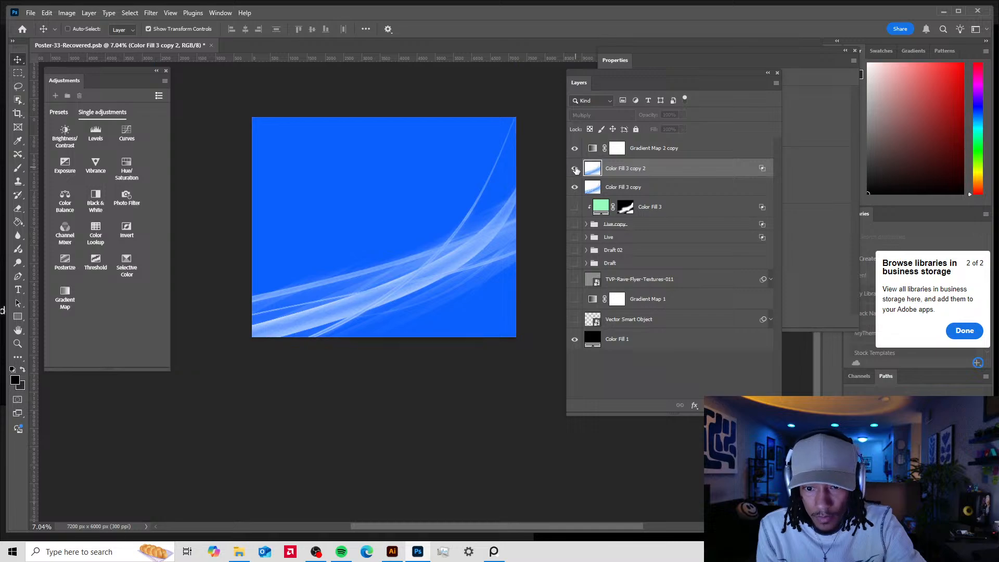
left_click(575, 169)
left_click(575, 170)
left_click(575, 170)
- Merge Color Fill 3 copy 2 and Color Fill 3 copy into one layer
scroll(419, 301, "up", 5)
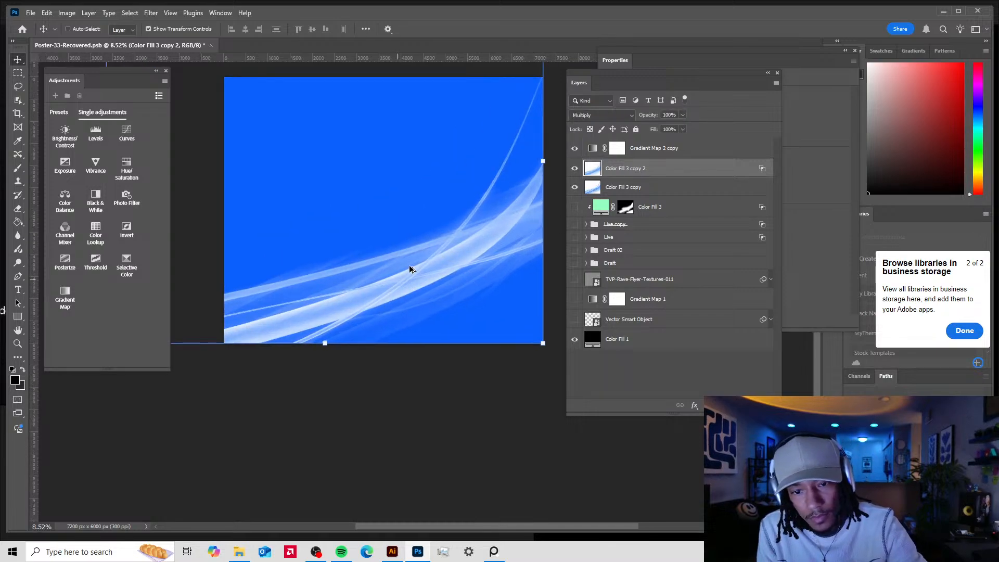
scroll(483, 286, "down", 2)
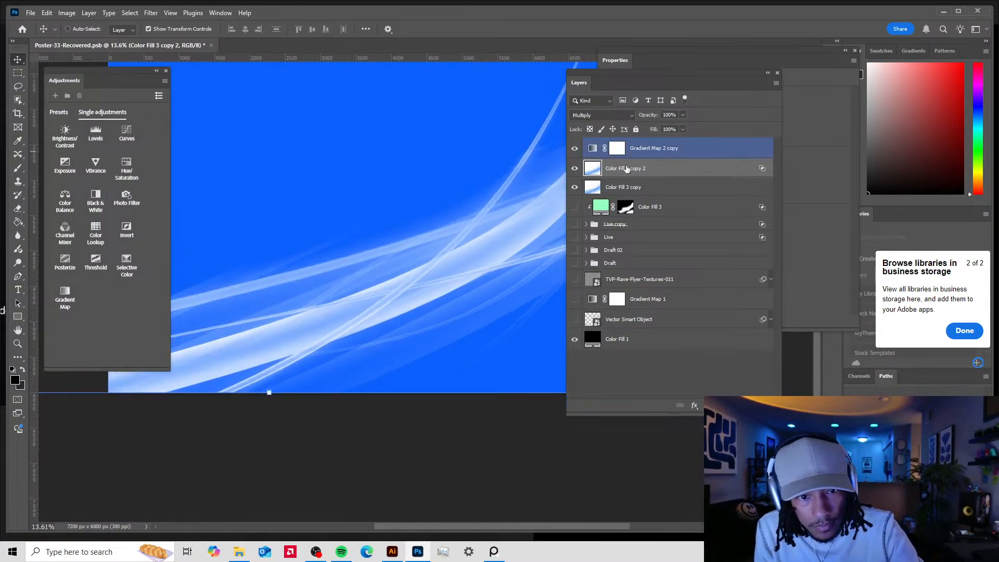
left_click(655, 182, "shift")
right_click(668, 173)
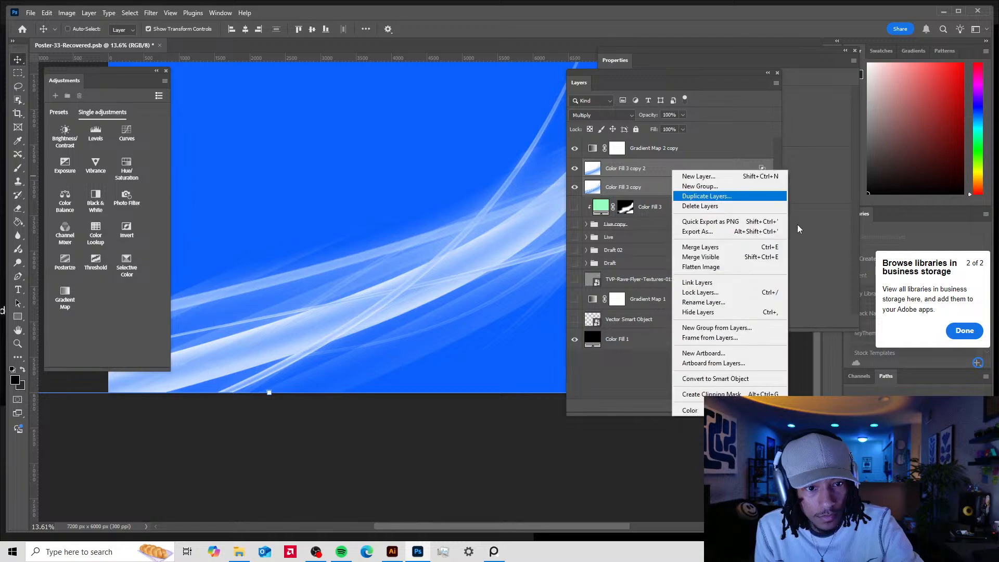
left_click(700, 246)
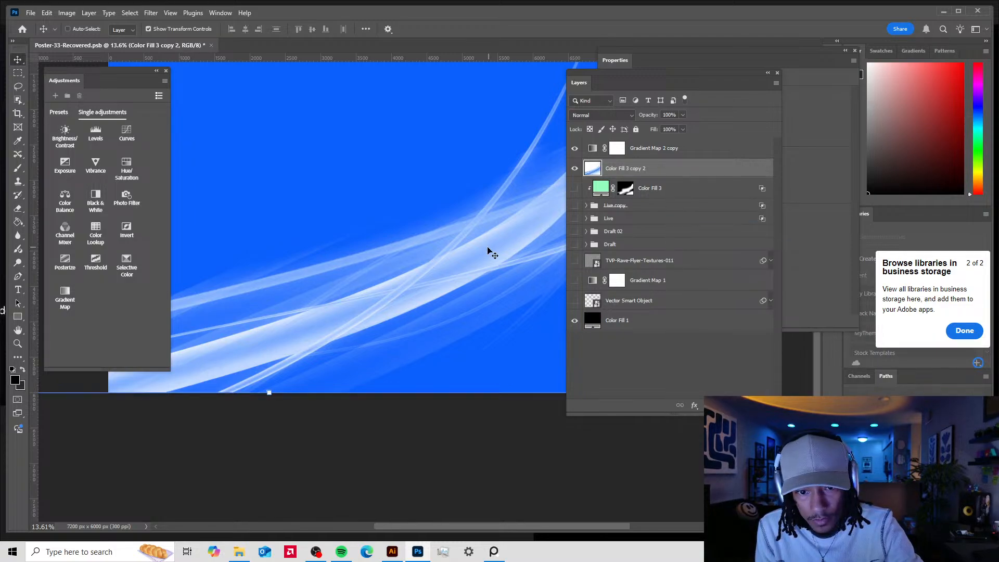
- Add monochromatic noise with uniform distribution at 9.29% to the merged wave layer
left_click(151, 12)
mouse_move(218, 177)
left_click(297, 173)
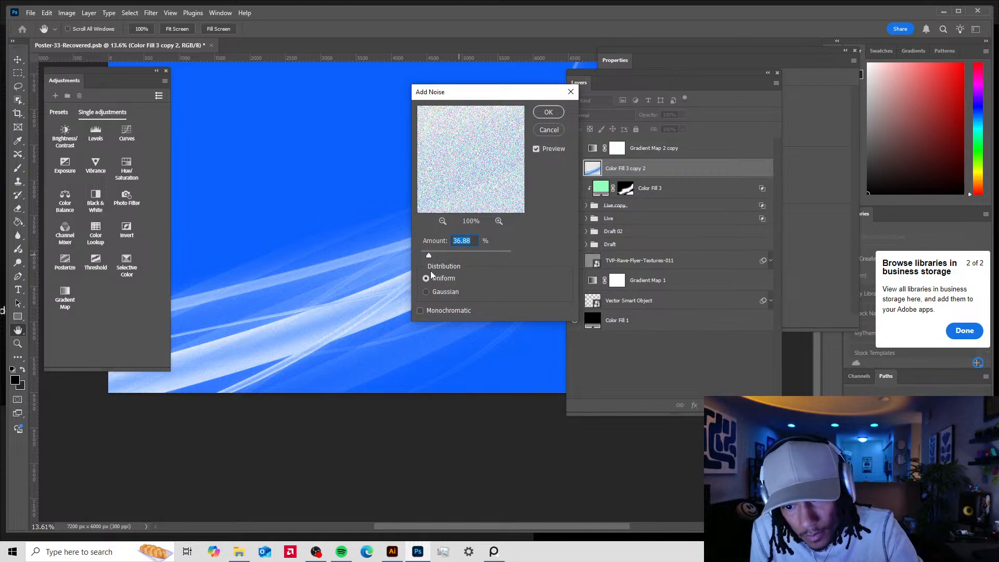
left_click(419, 311)
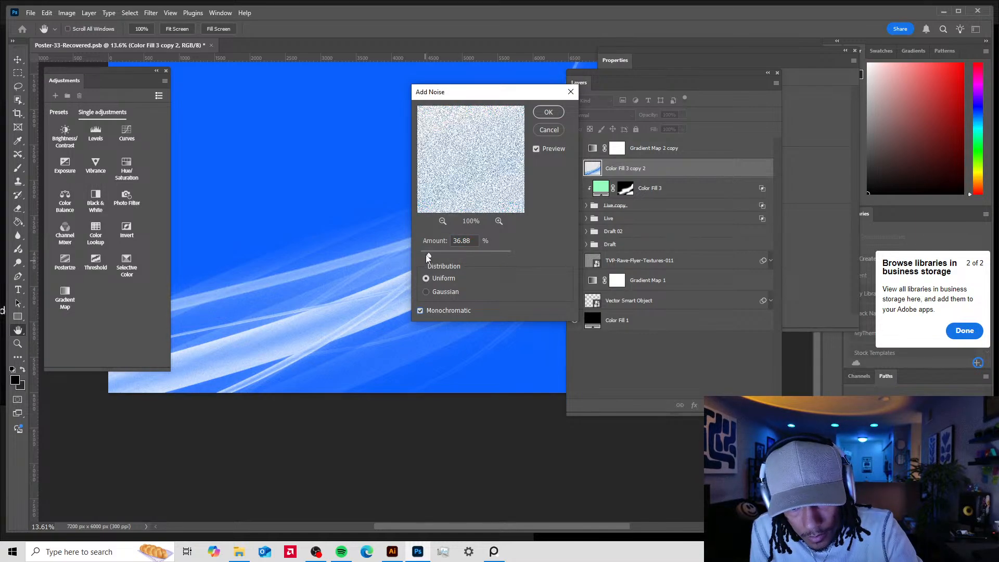
left_click_drag(426, 255, 421, 255)
key("alt")
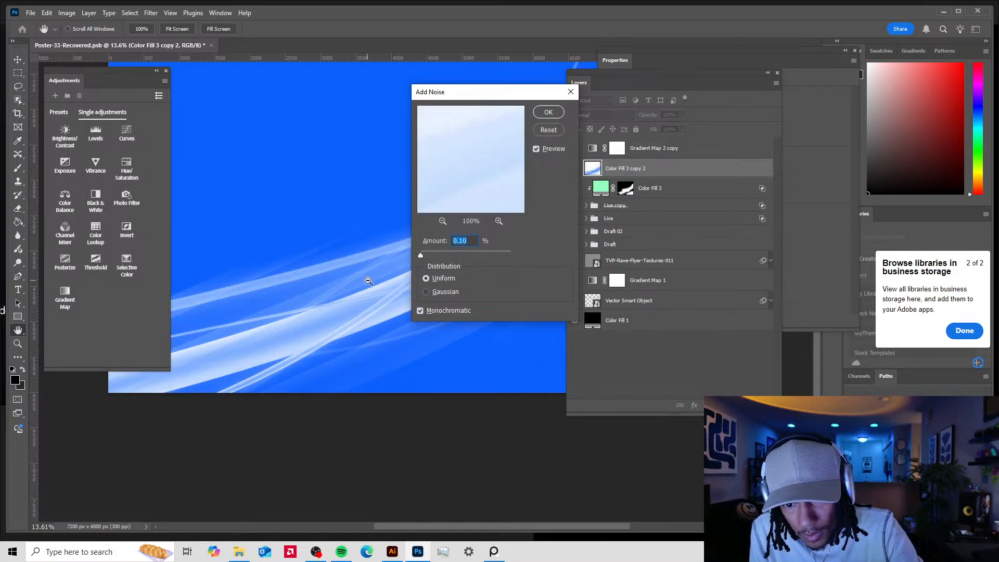
left_click_drag(420, 253, 422, 252)
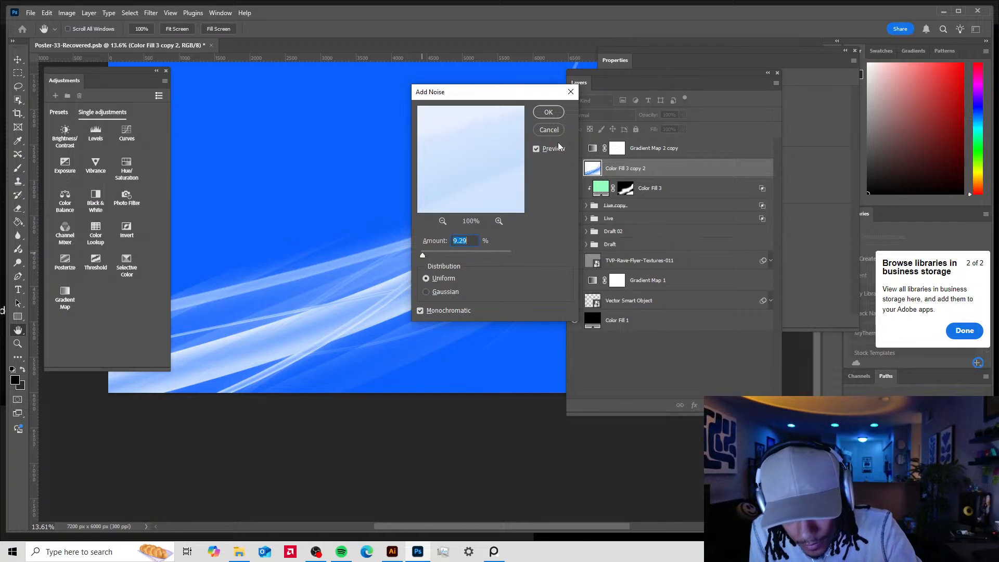
left_click(548, 112)
- Make the TVP-Rave-Flyer-Textures-011 layer visible and move it above Gradient Map 2 copy
left_click_drag(577, 263, 640, 141)
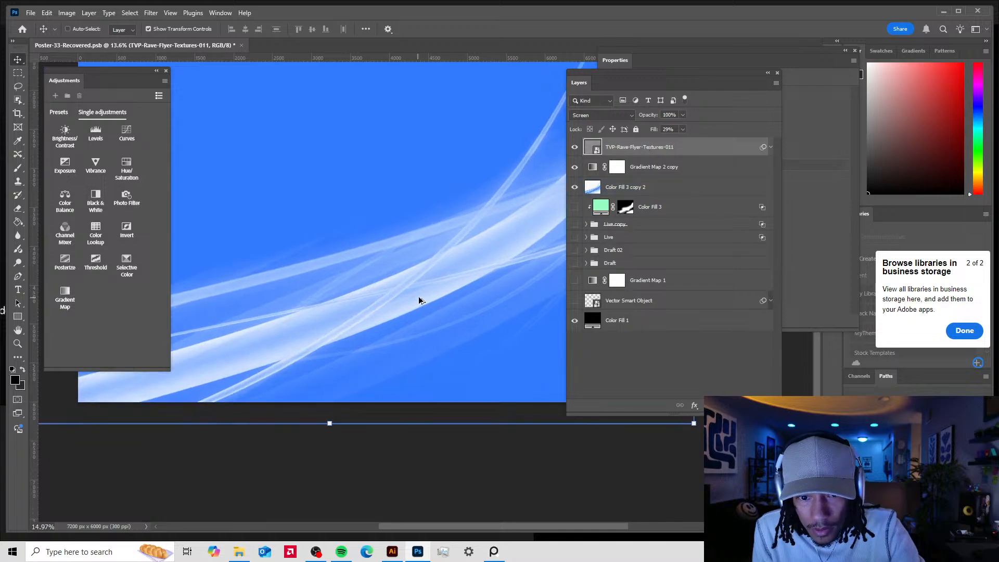
key("ctrl+0")
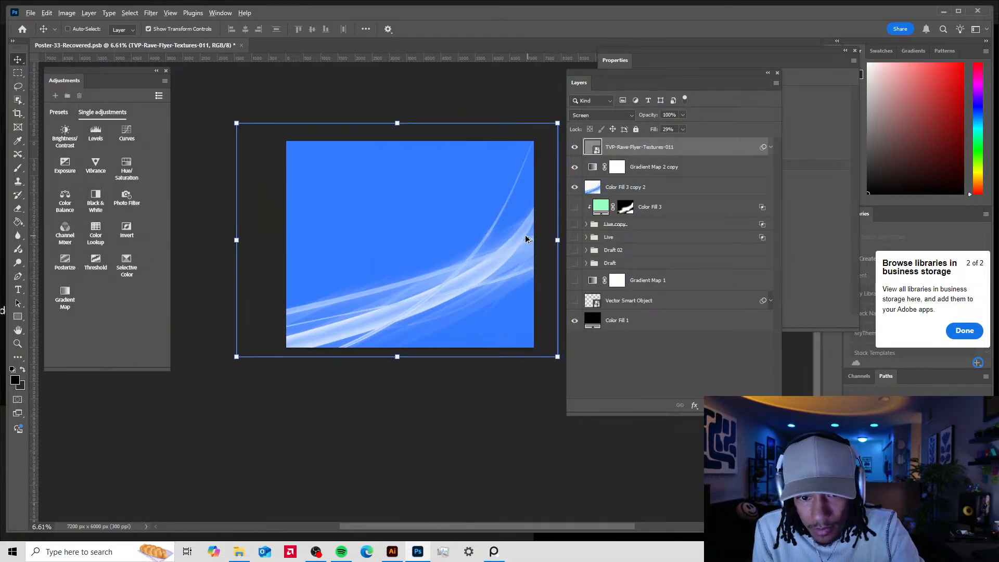
scroll(527, 239, "up", 3)
- Try the Luminosity blend mode on the TVP-Rave-Flyer-Textures-011 layer and check the whole poster
left_click(602, 114)
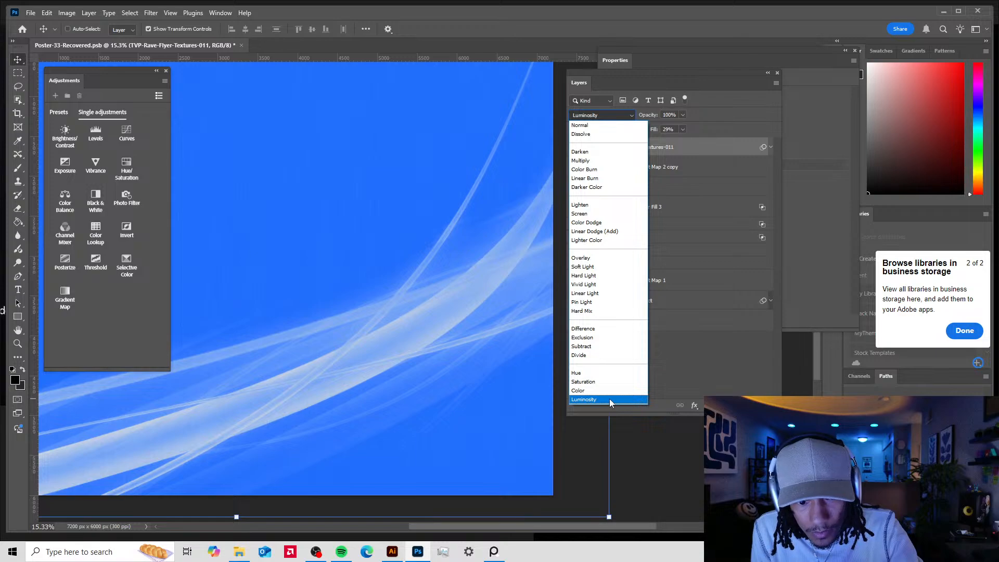
left_click(609, 399)
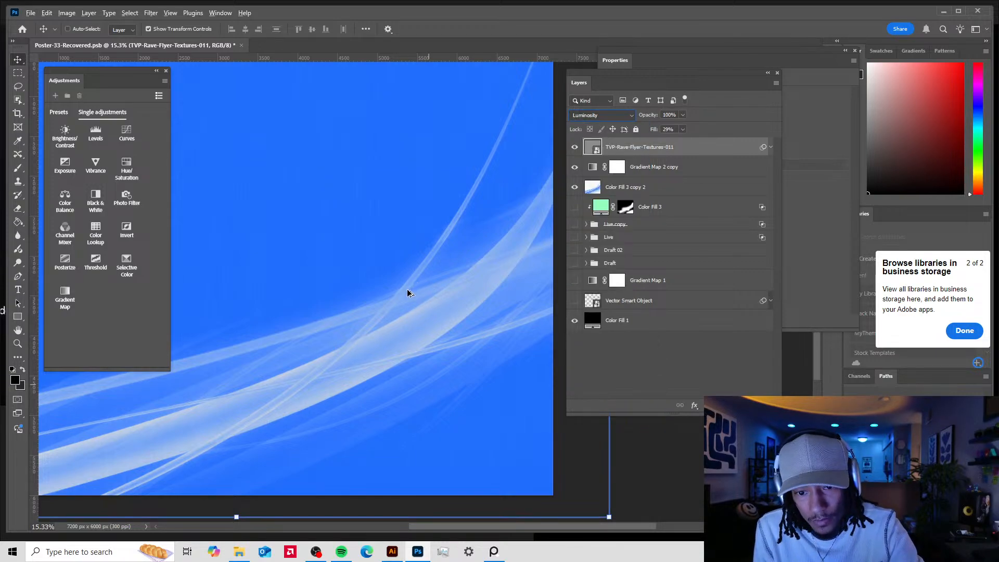
key("ctrl+0")
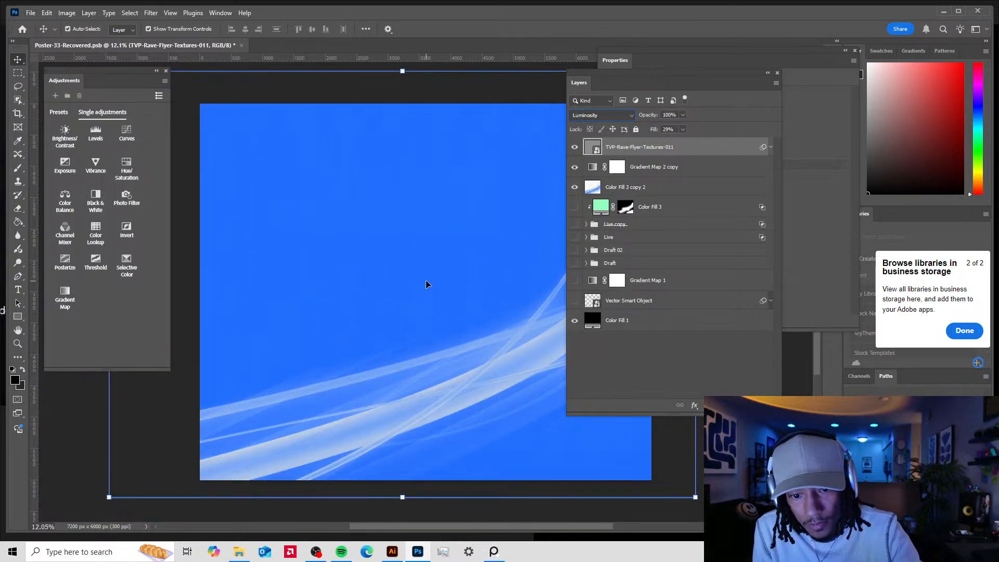
left_click_drag(442, 308, 410, 317)
- Set the blend mode of the TVP-Rave-Flyer-Textures-011 layer to Lighten
left_click(697, 167)
left_click(602, 115)
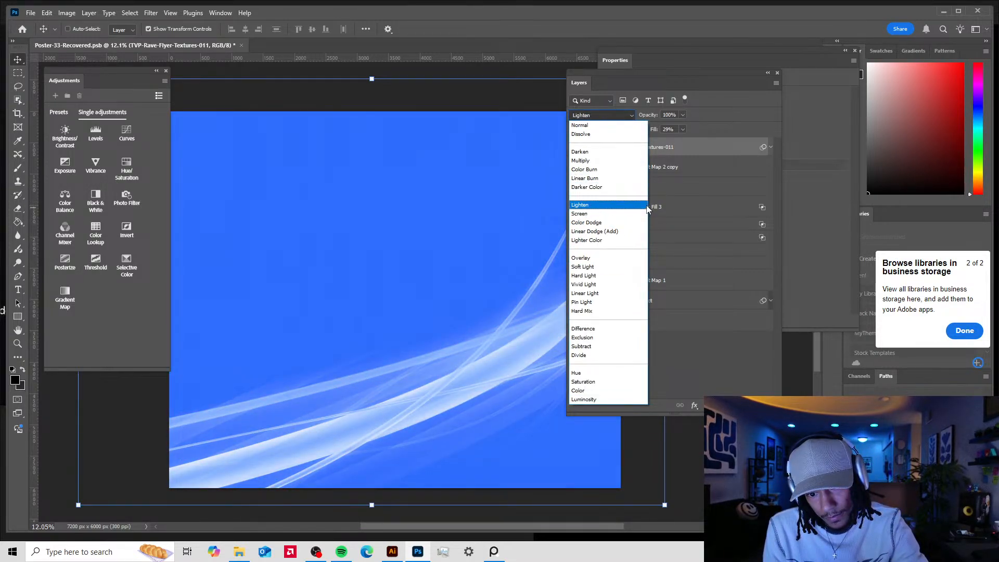
left_click(609, 205)
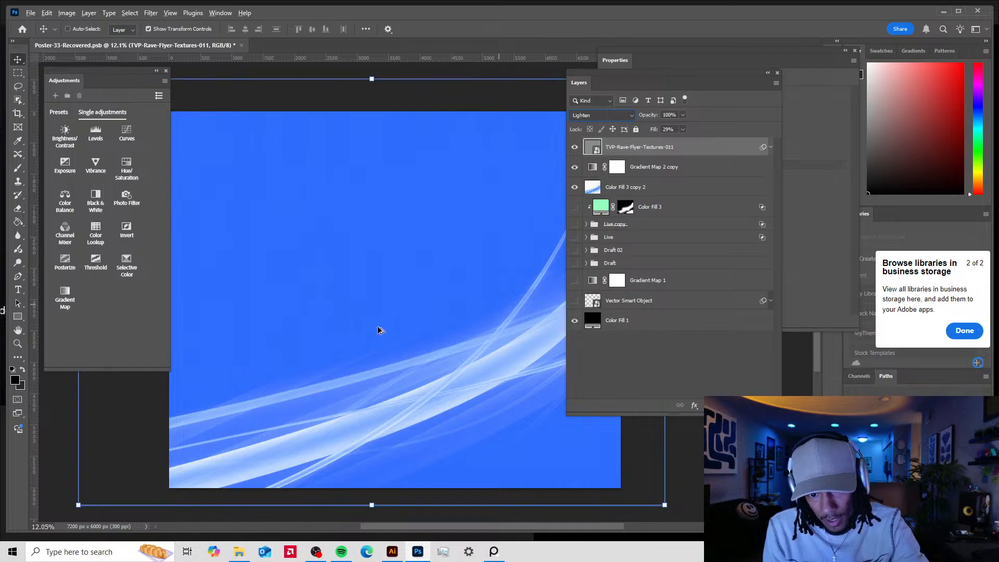
left_click(574, 206)
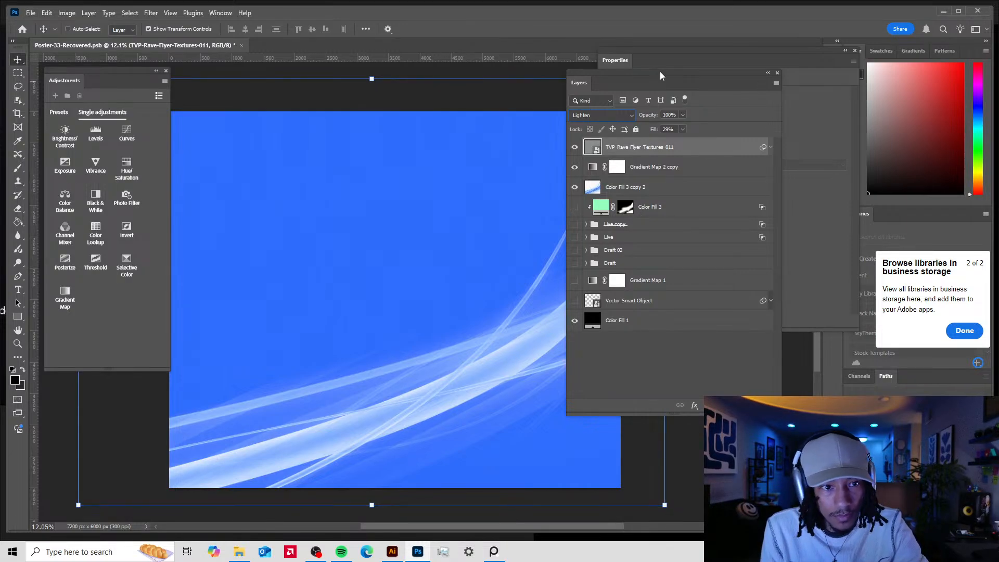
- Clear the view of the canvas and compare the poster with the TVP-Rave-Flyer-Textures-011 layer shown and hidden
left_click_drag(625, 69, 715, 73)
left_click_drag(471, 273, 443, 277)
left_click(665, 150)
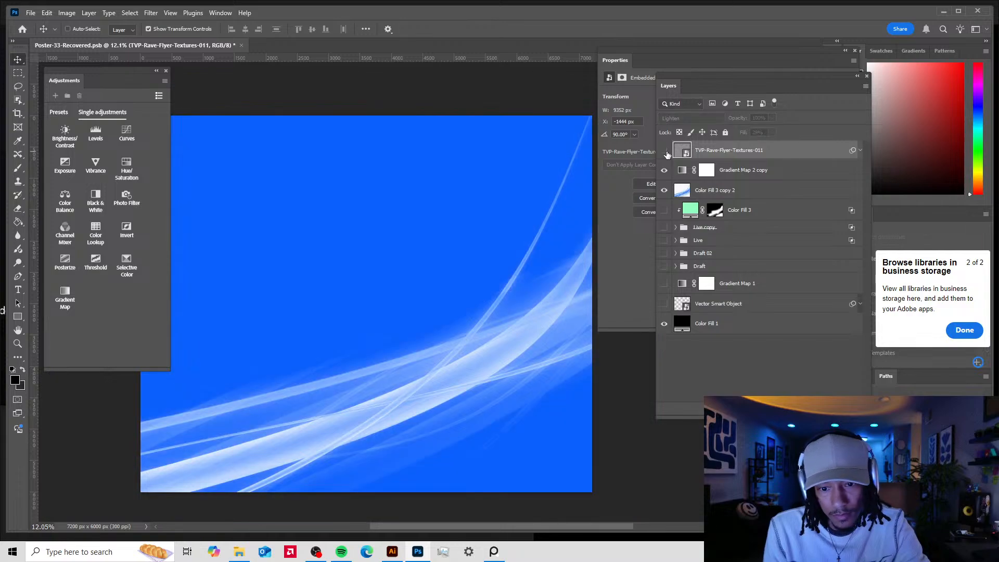
left_click(666, 154)
left_click(667, 155)
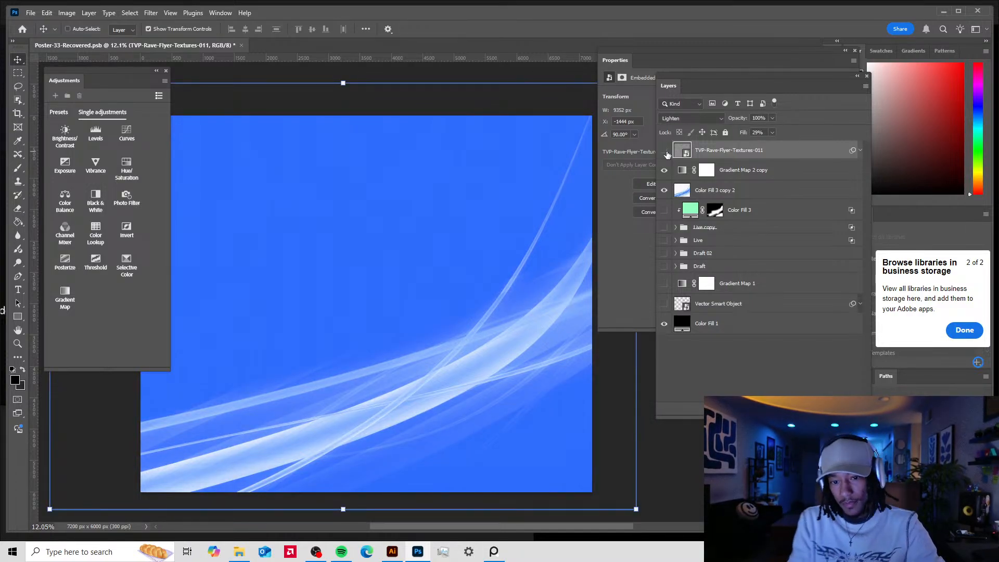
left_click(667, 154)
left_click(667, 154)
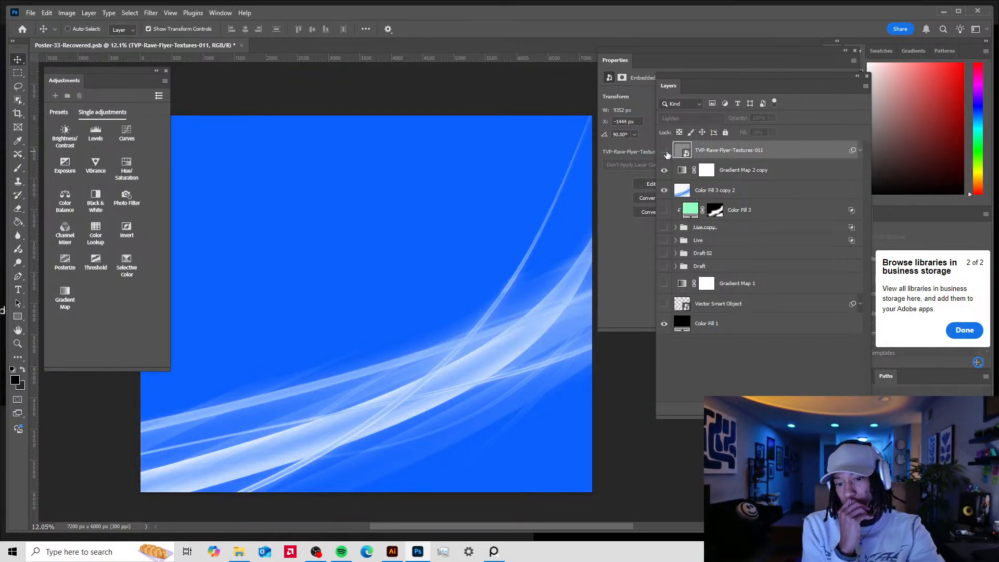
left_click(667, 154)
left_click(665, 151)
left_click(665, 151)
left_click(664, 151)
left_click(665, 151)
- Lower the fill of the TVP-Rave-Flyer-Textures-011 layer to 13% and check the effect up close and across the poster
left_click(772, 132)
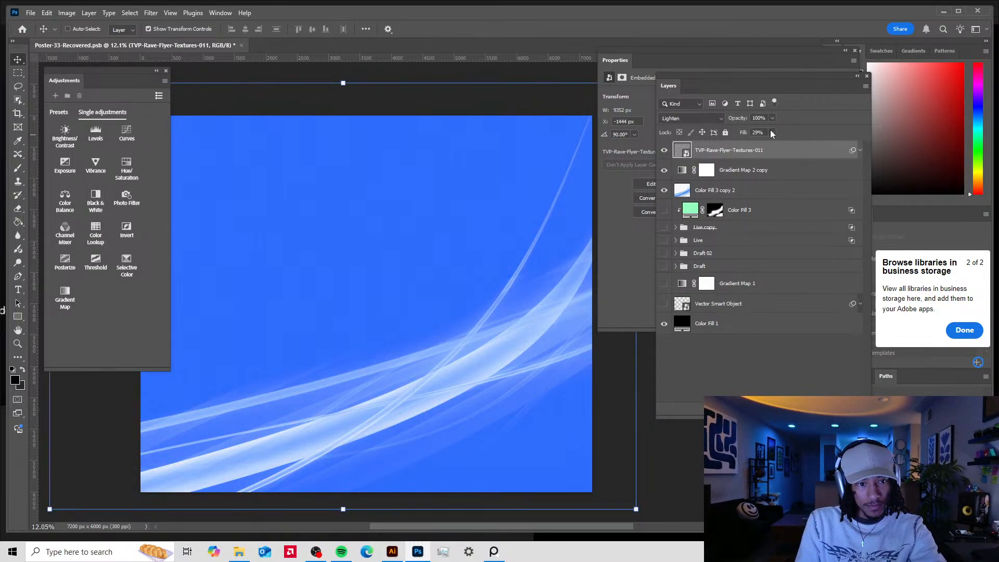
left_click_drag(766, 145, 612, 235)
scroll(508, 341, "up", 5)
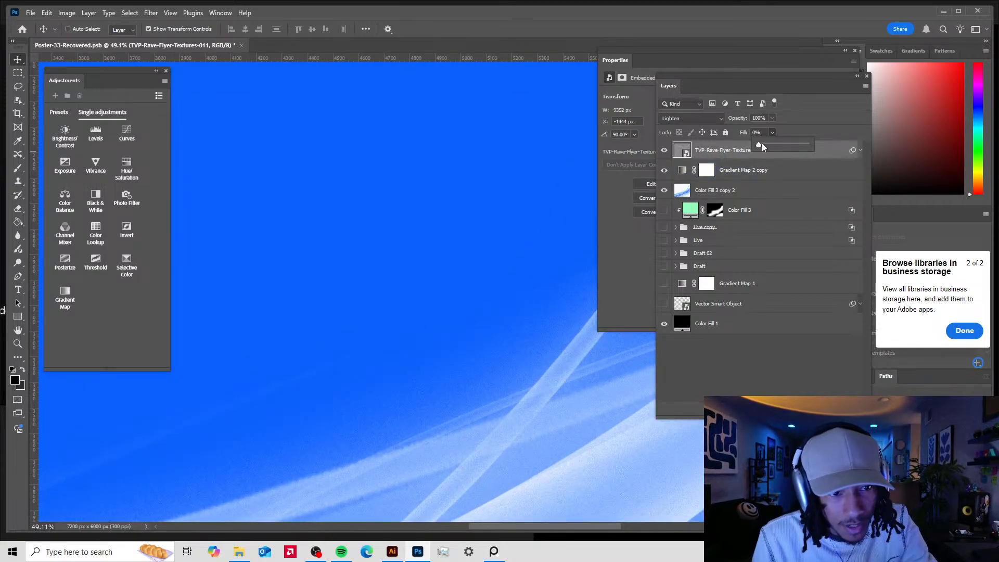
left_click_drag(759, 144, 764, 144)
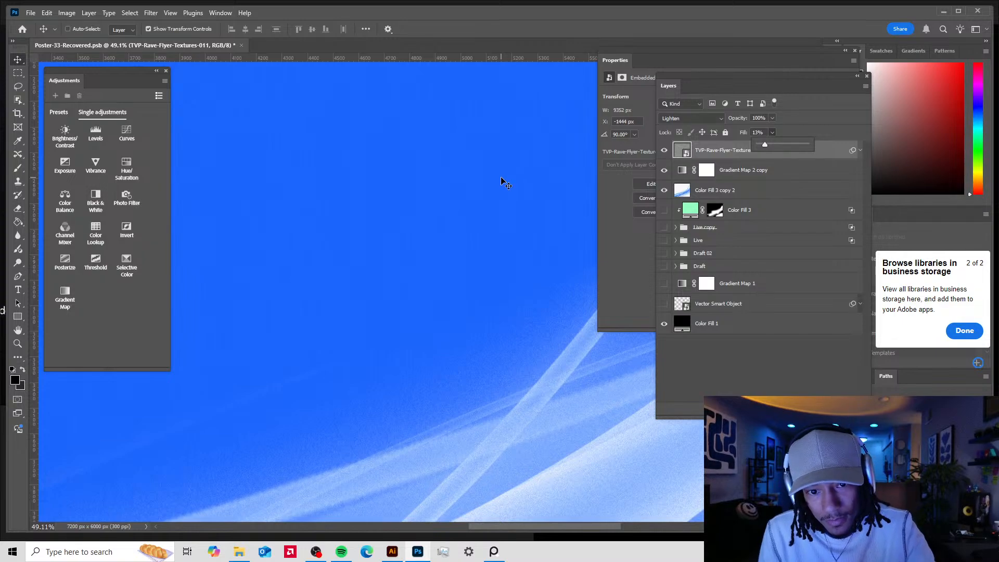
scroll(450, 238, "down", 6)
scroll(456, 223, "down", 6)
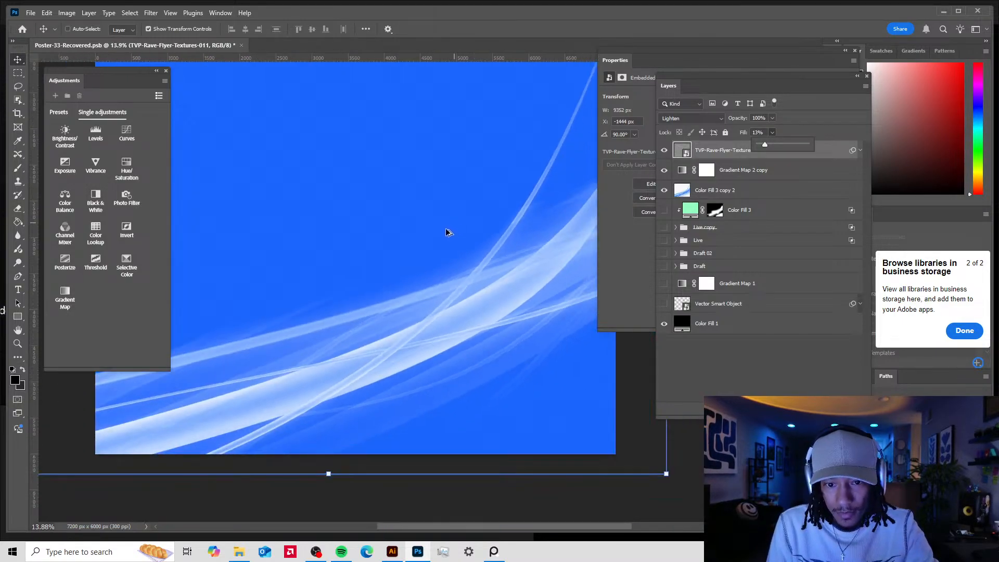
- Reposition the floating Properties and Layers panels clear of the canvas so the whole poster can be viewed
left_click_drag(348, 201, 377, 210)
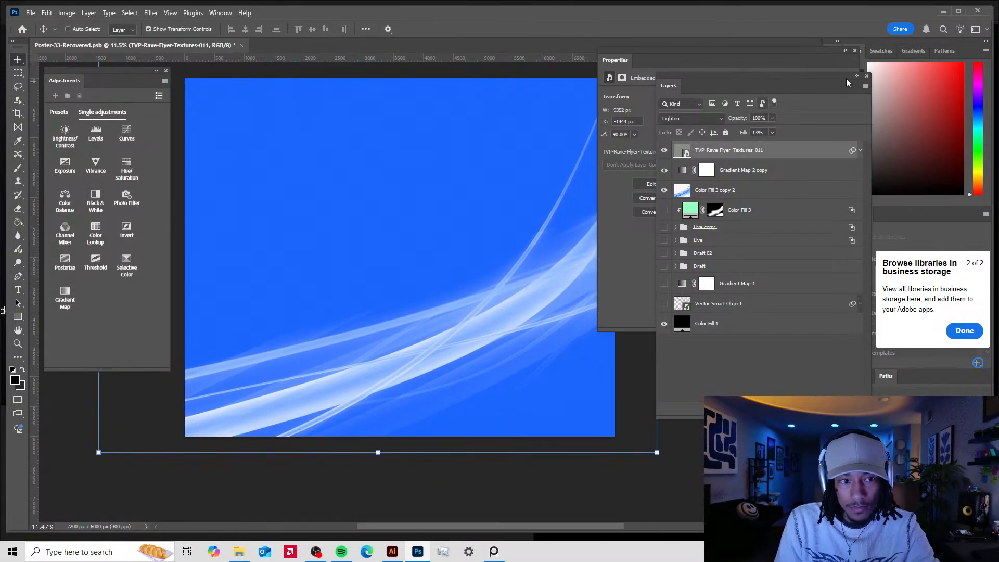
mouse_move(770, 85)
left_mouse_down()
mouse_move(815, 120)
mouse_move(731, 46)
mouse_move(763, 65)
mouse_move(757, 72)
left_mouse_up()
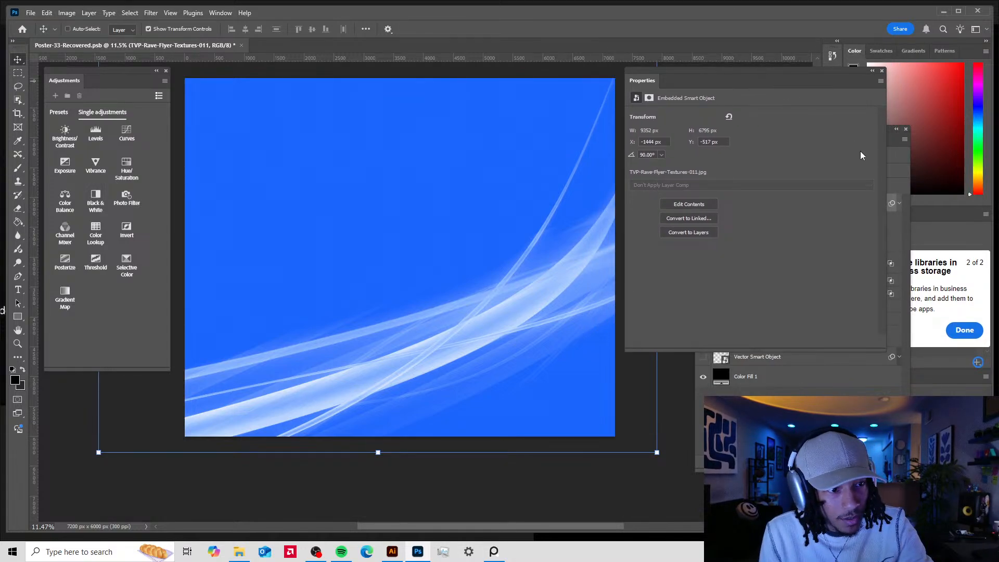
left_click(899, 148)
left_click_drag(846, 129, 781, 112)
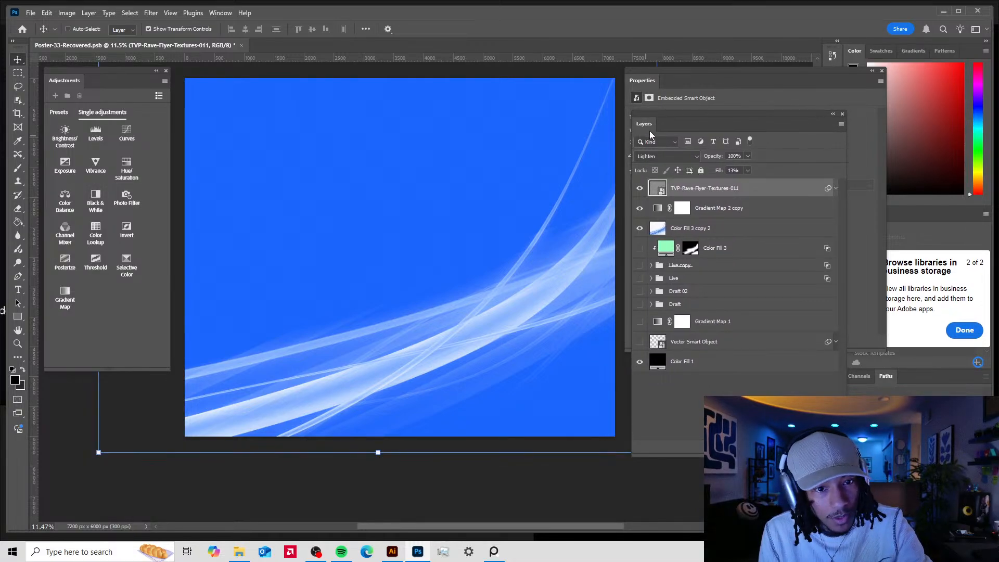
left_click_drag(651, 112, 650, 111)
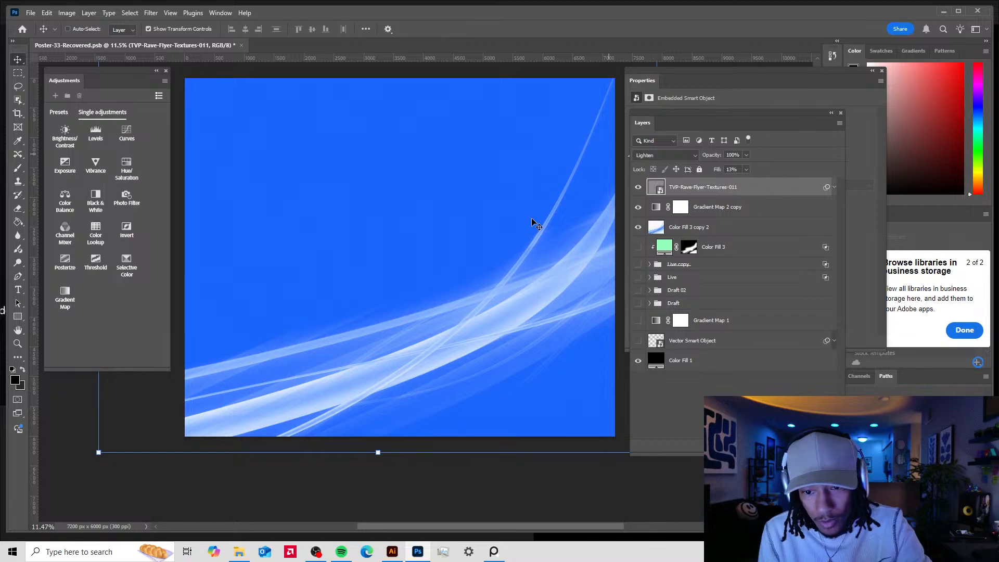
scroll(379, 309, "up", 3)
scroll(487, 317, "down", 4)
left_click_drag(474, 237, 453, 217)
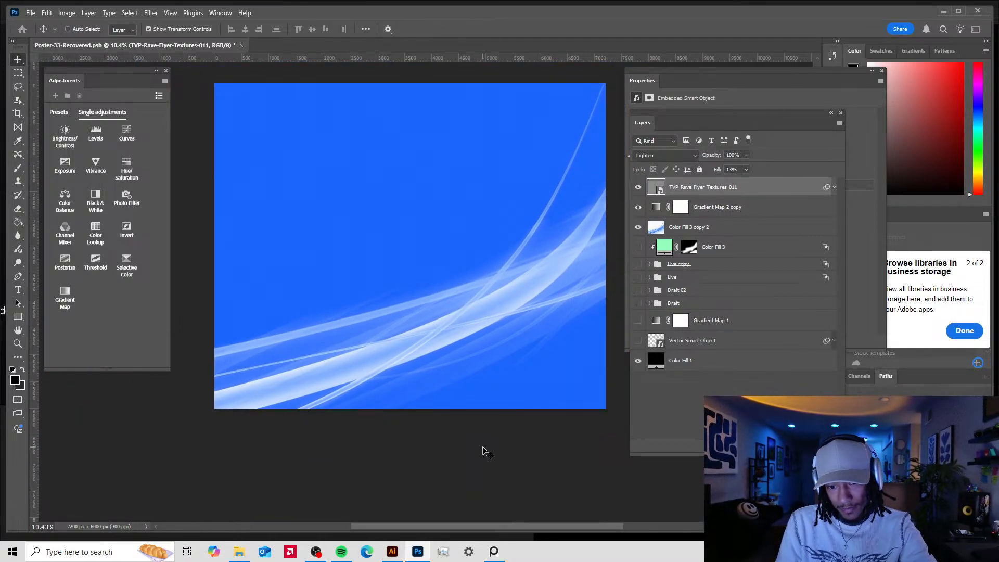
- Check the gradient ellipse artwork in Illustrator, clear its selection and return to the Photoshop poster
left_click(729, 360)
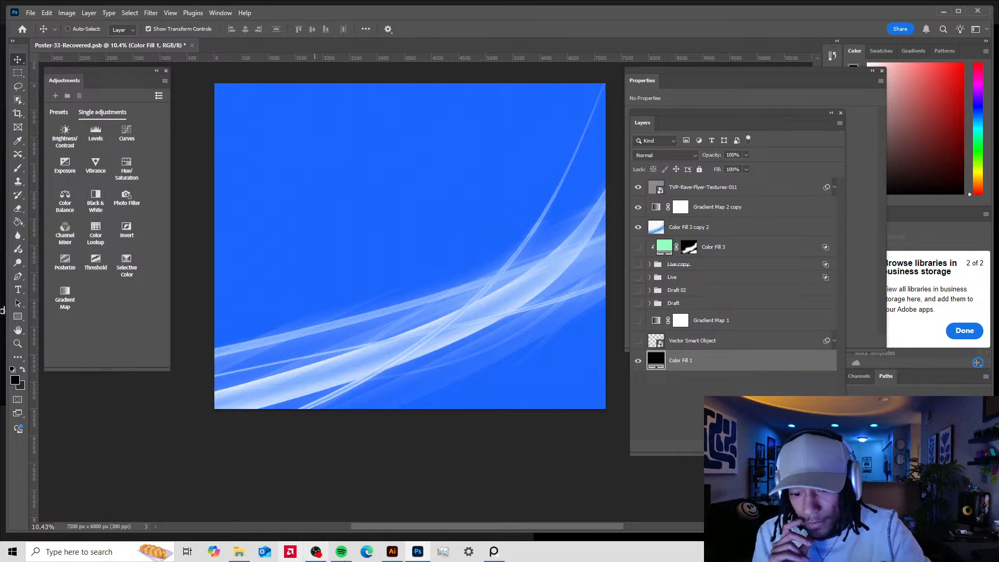
mouse_move(391, 555)
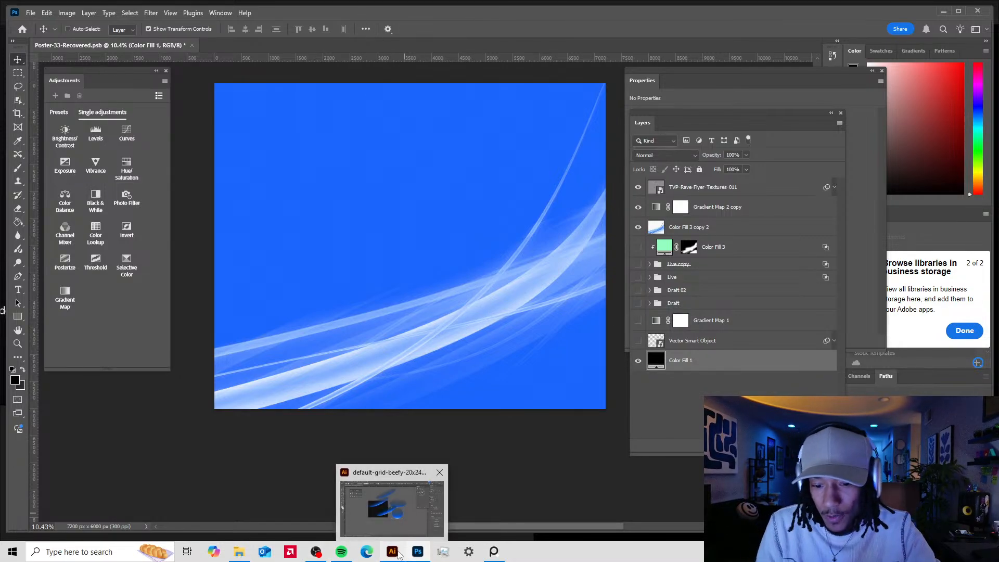
left_click(392, 507)
scroll(479, 304, "down", 3)
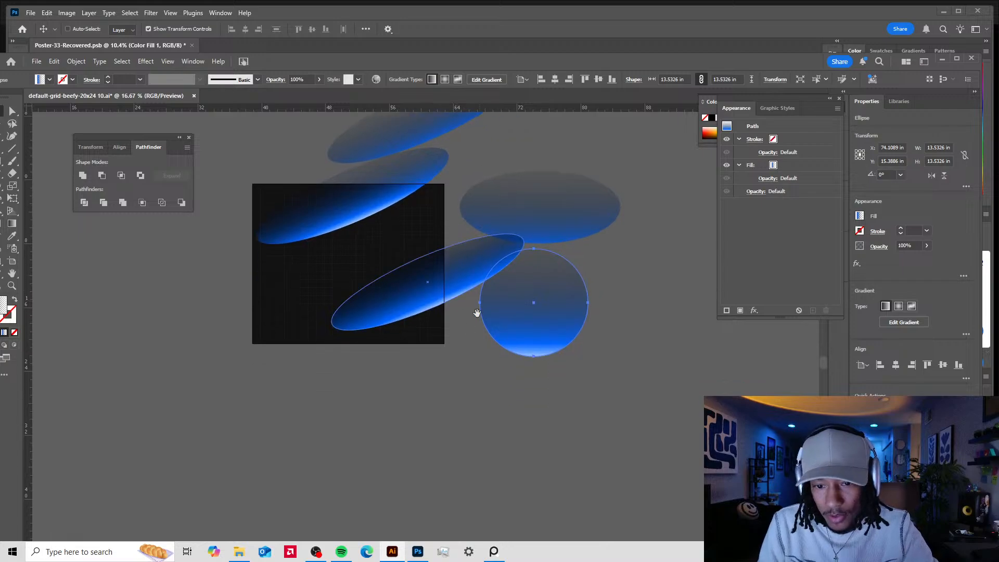
left_click(479, 304)
left_click(321, 347)
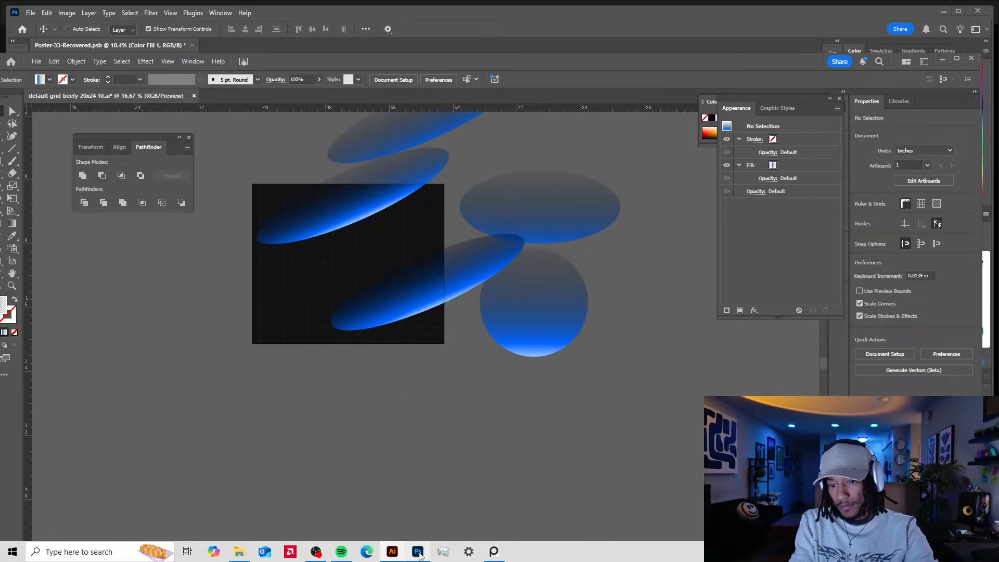
mouse_move(421, 556)
left_click(415, 524)
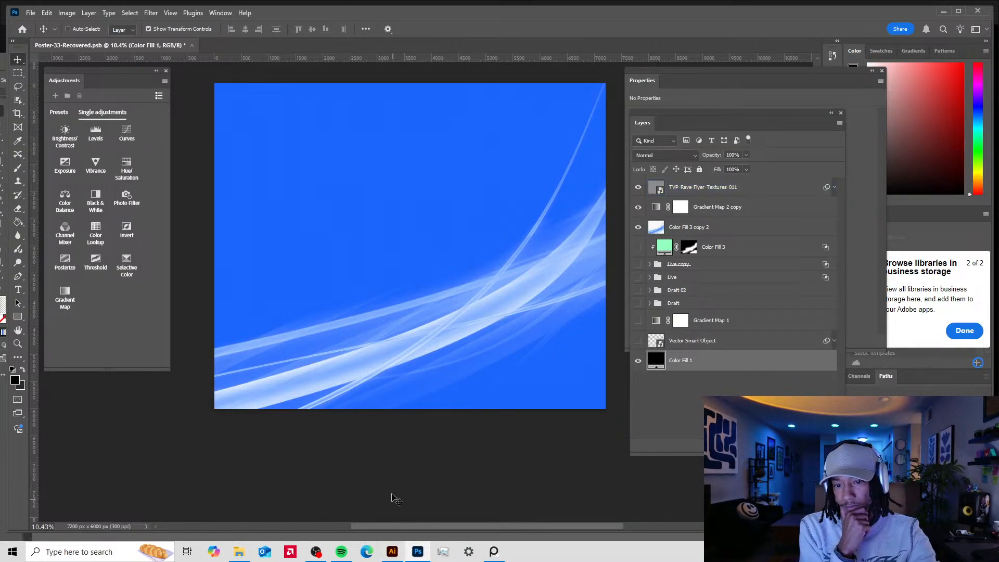
- Switch to Illustrator, add placeholder point text below the artboard and enlarge it to about 286 pt
left_click(392, 551)
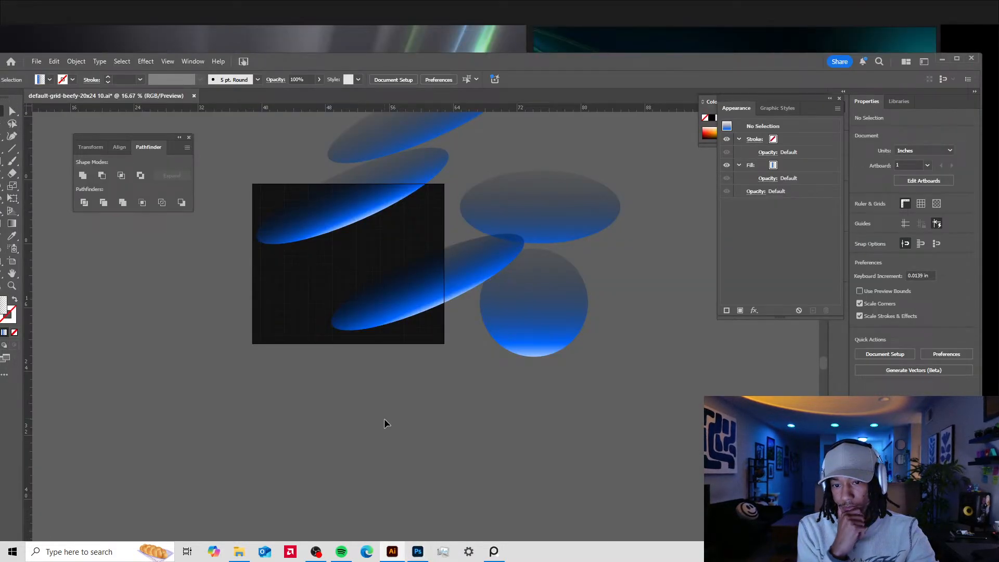
key("t")
left_click(347, 394)
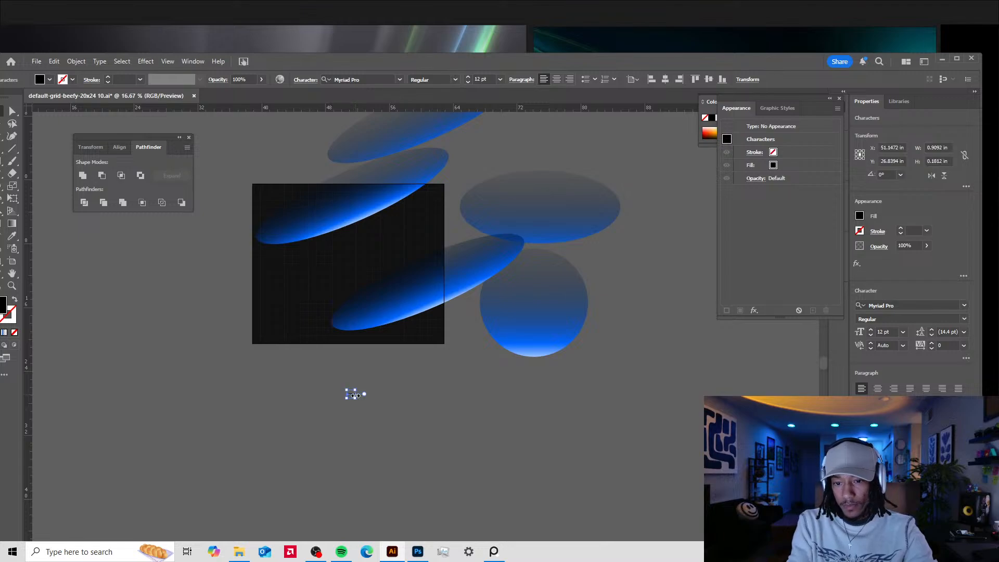
key("Escape")
left_click_drag(354, 391, 479, 352)
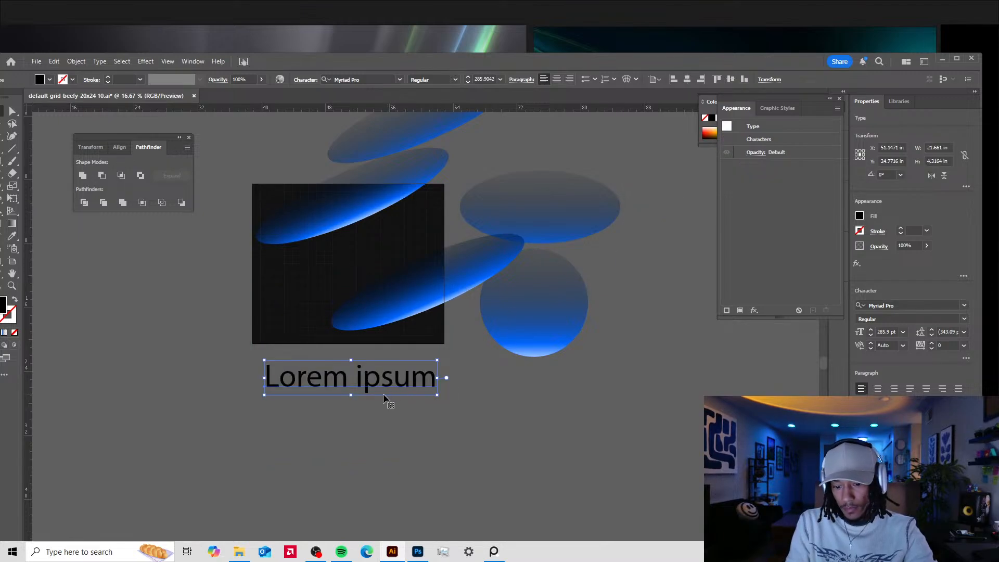
- Set the placeholder text's font to Microgramma Extd D Medium and shift the text slightly below the artboard
left_click(401, 80)
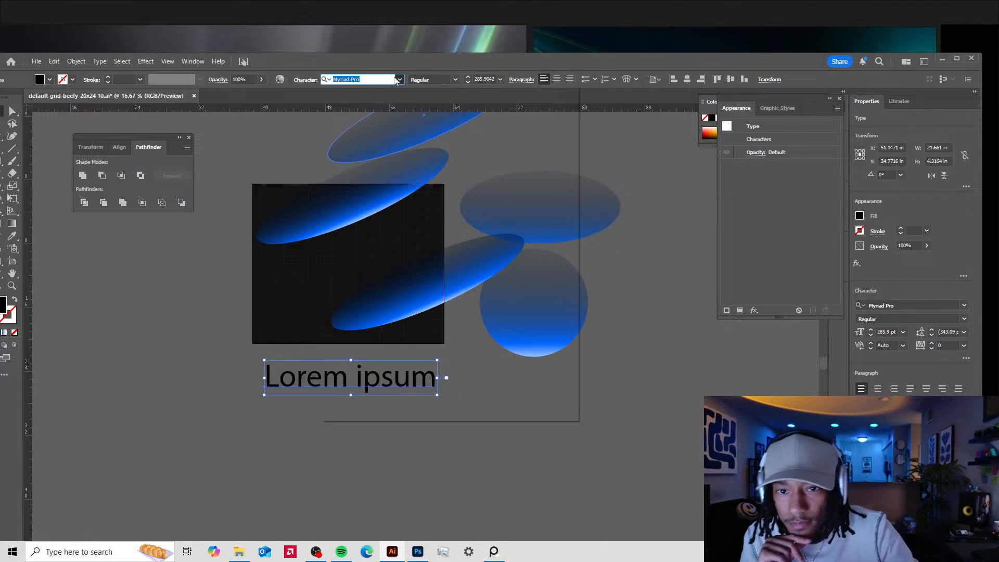
left_click(398, 80)
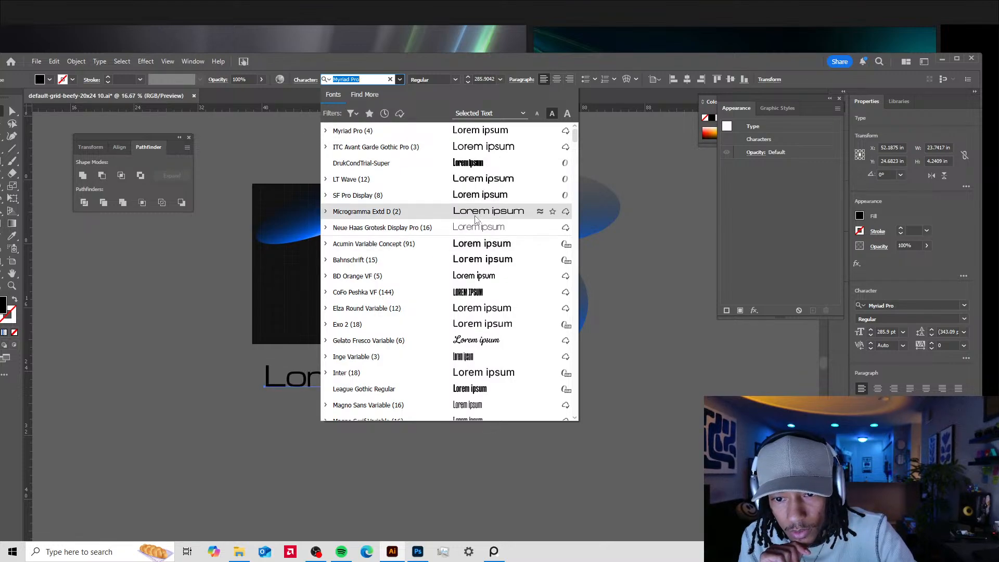
left_click(475, 217)
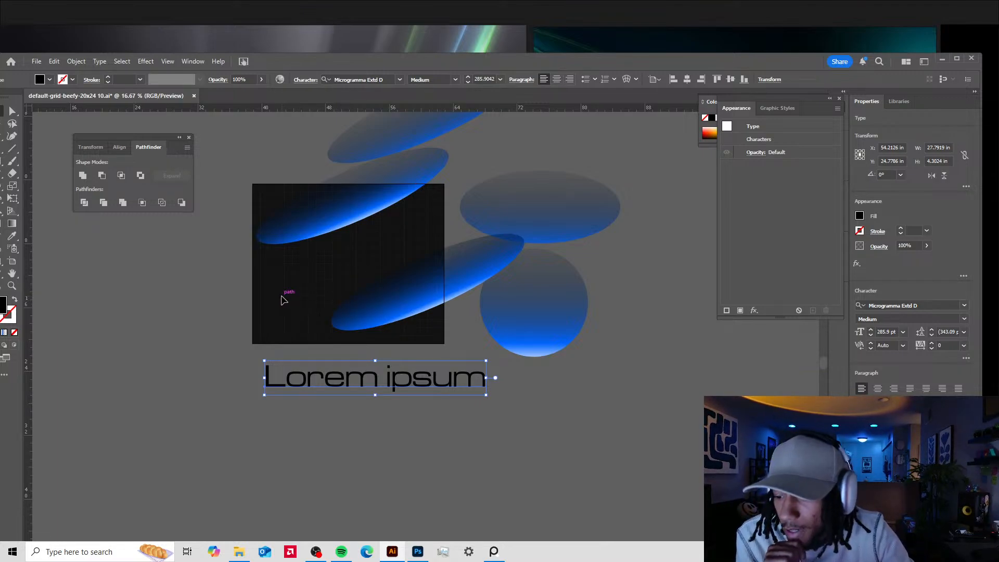
left_click_drag(382, 384, 362, 395)
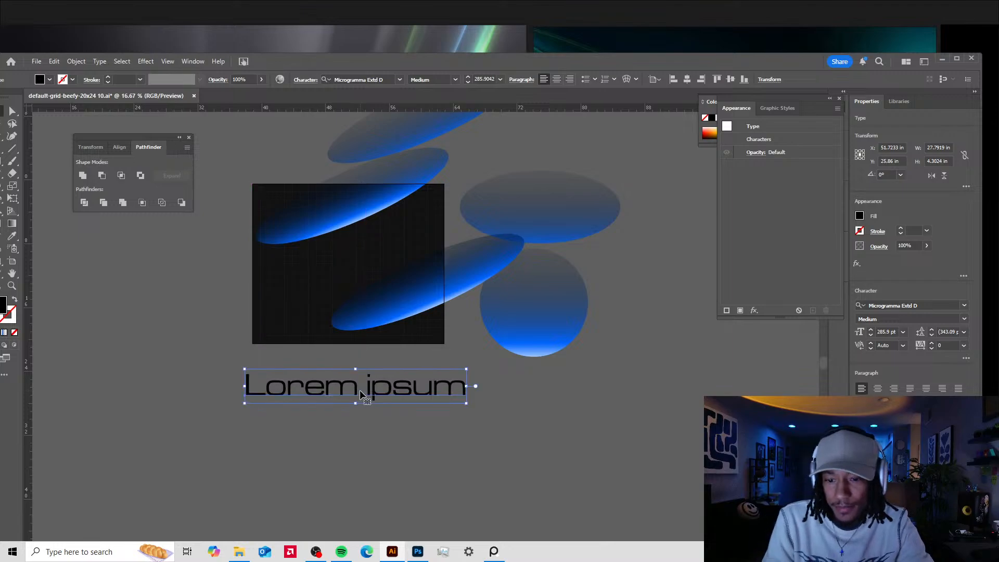
- Try tightening the kerning between the letters of "ipsum" in the placeholder text
double_click(362, 392)
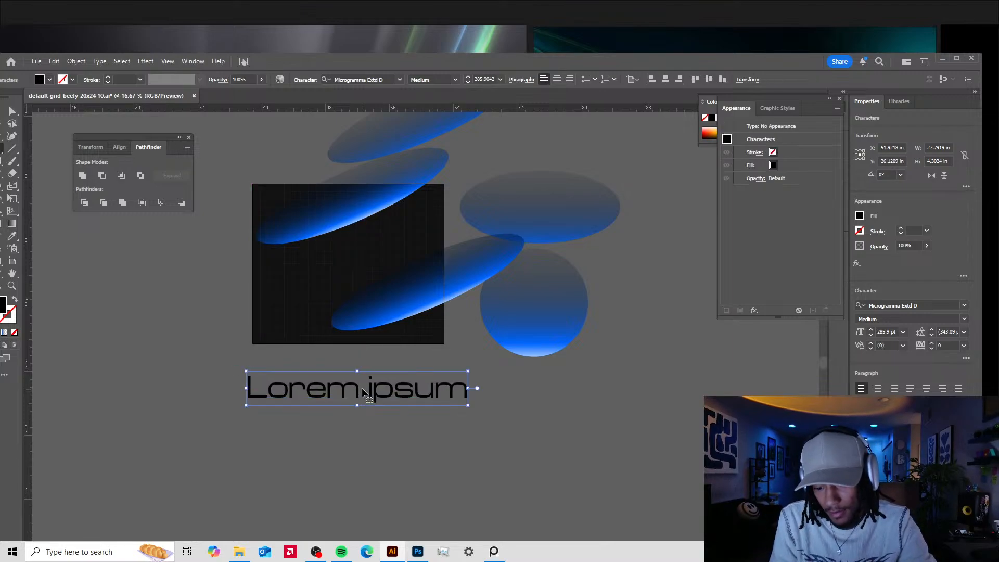
key("ctrl+a")
key("Caps_Lock")
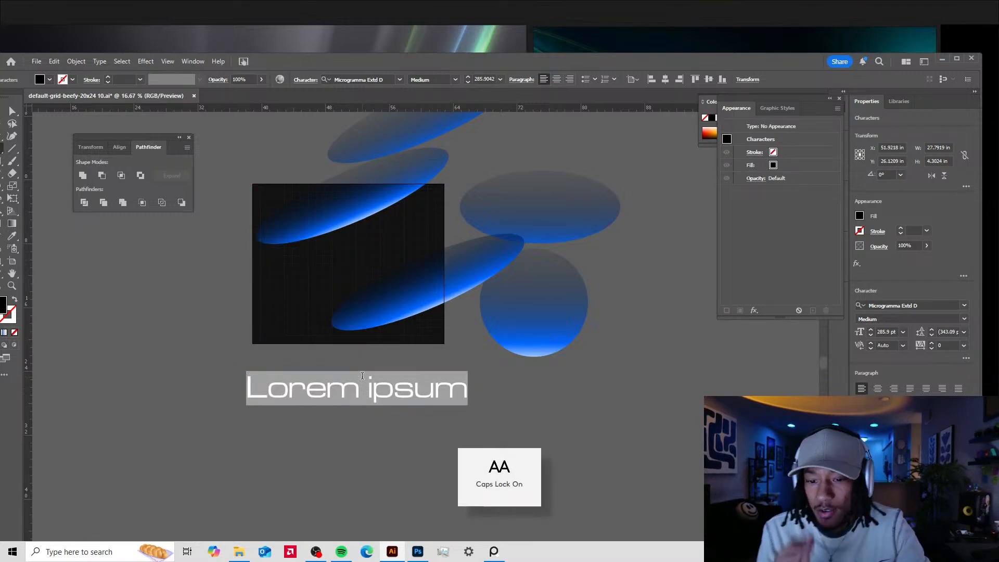
left_click(417, 393)
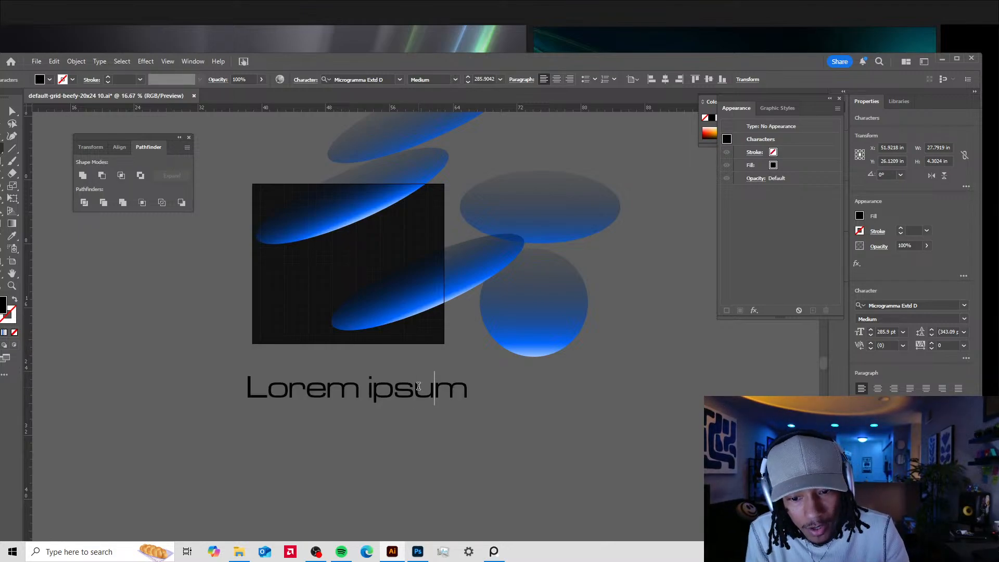
key("alt+Left")
key("alt+Left")
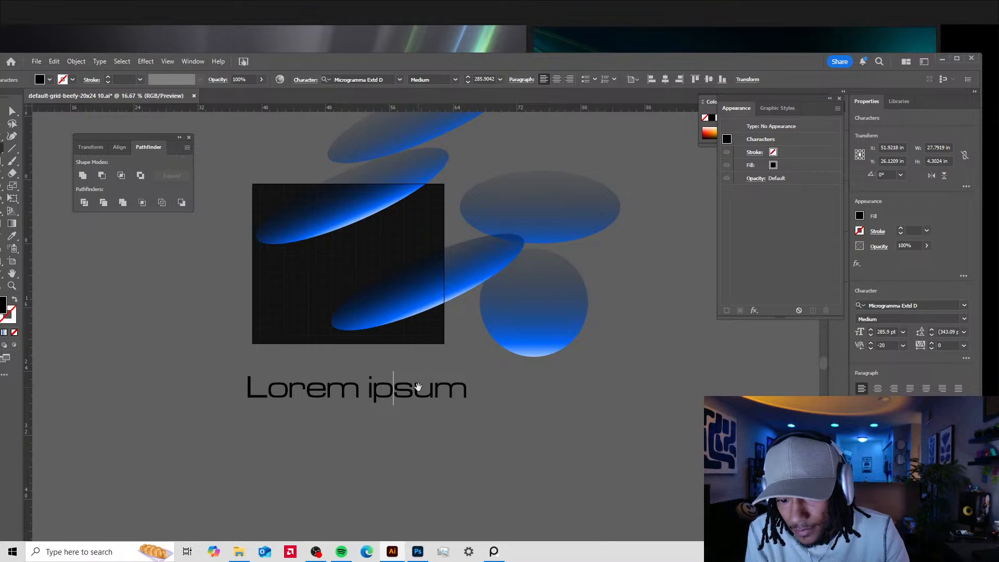
key("alt+Left")
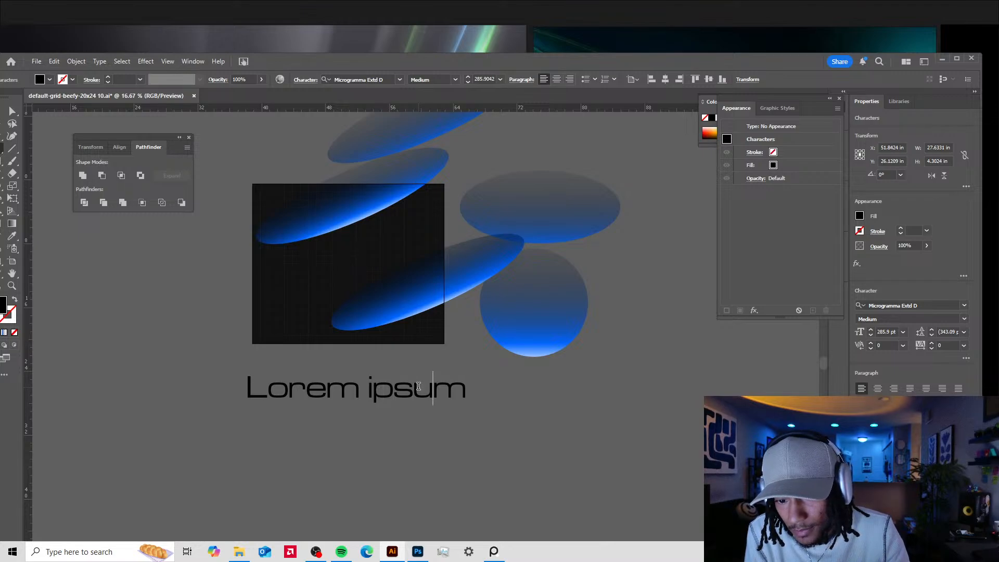
key("alt+Right")
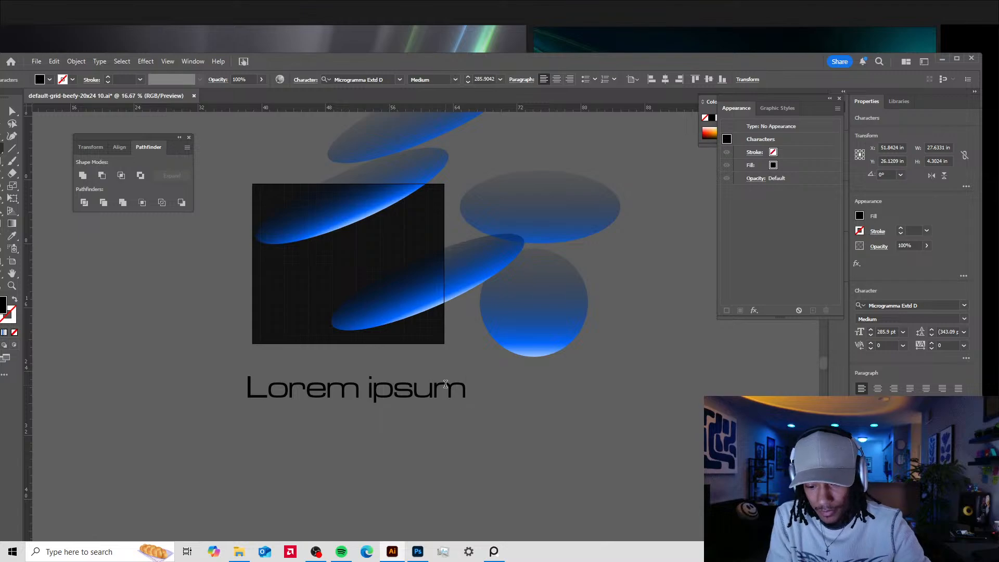
- Replace the whole placeholder text with "Frutiger Aurora" and finish editing it
key("ctrl+a")
key("Caps_Lock")
key("Caps_Lock")
type("F")
key("Caps_Lock")
type("rutiger")
key("Caps_Lock")
type("A")
key("Caps_Lock")
type("urora")
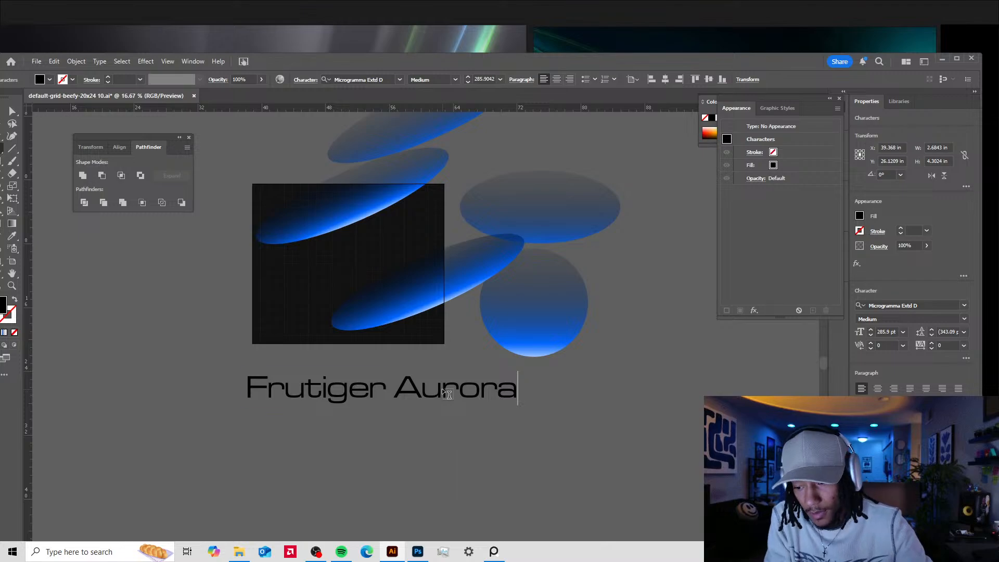
key("Escape")
left_click(616, 407)
- Set the fill colour of the Frutiger Aurora text to white, ffffff
left_click(459, 388)
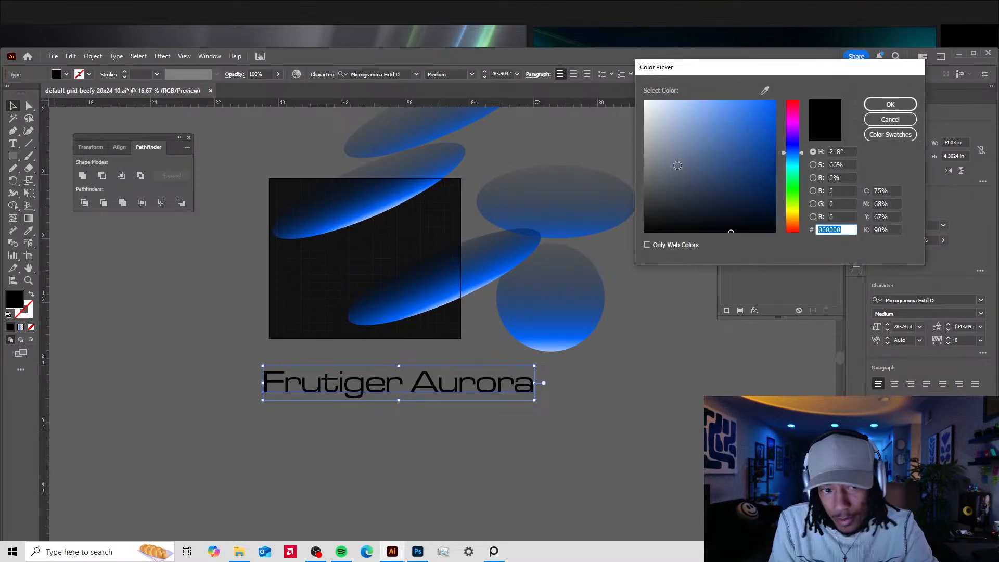
type("ffffff")
key("Return")
- Copy the Frutiger Aurora text, try pasting it into the Photoshop poster and undo the stray pasted layers
key("ctrl+c")
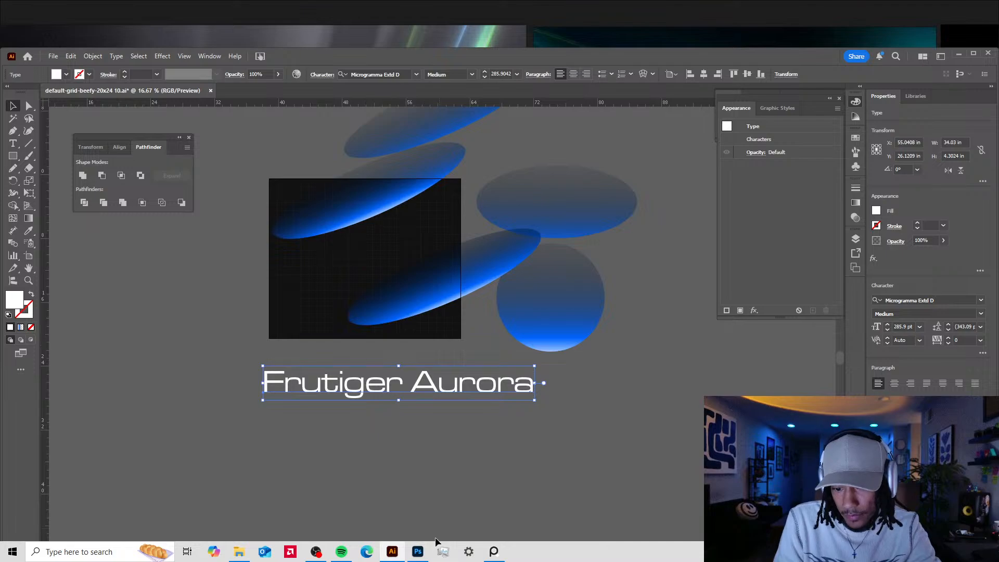
left_click(422, 553)
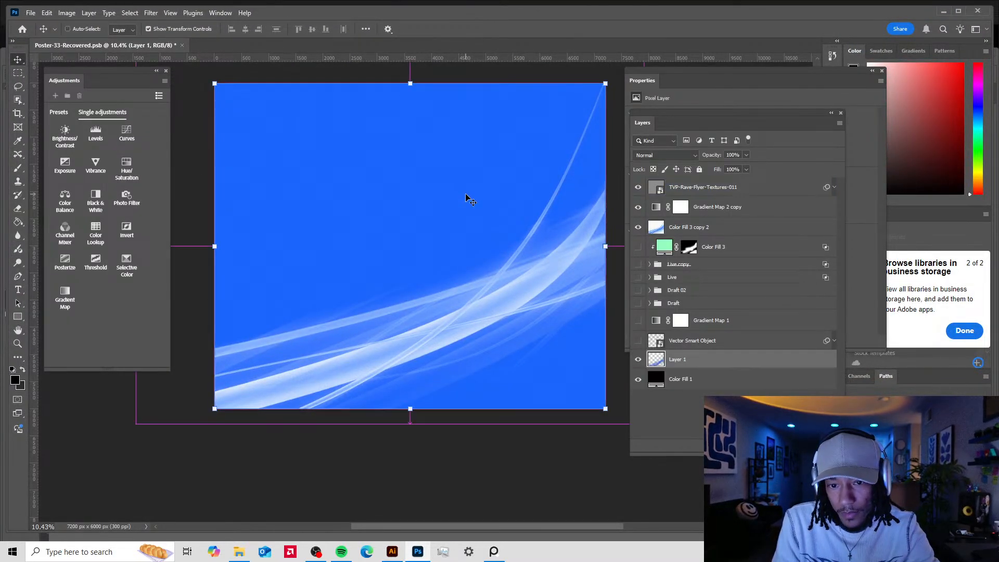
key("ctrl+v")
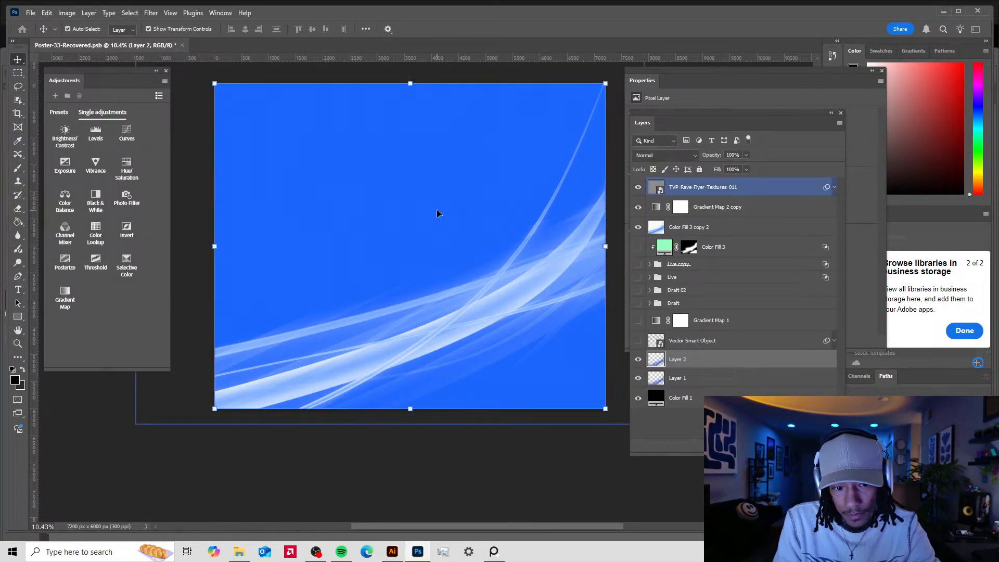
key("ctrl+v")
key("ctrl+z")
key("ctrl+z")
key("ctrl+z")
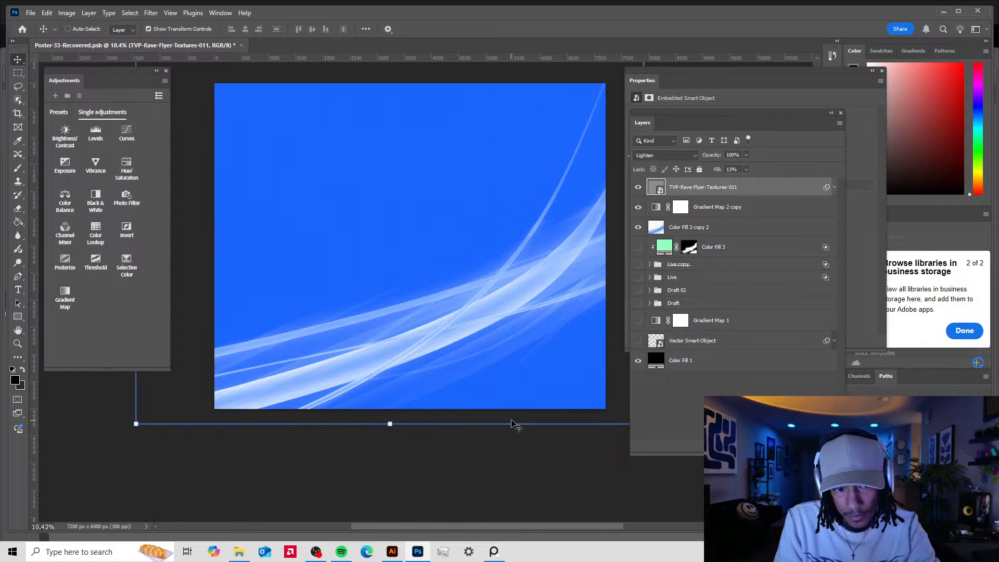
- Return to the Illustrator text, paste it into the Photoshop poster as pixels and fit it across the poster's top edge
left_click(388, 553)
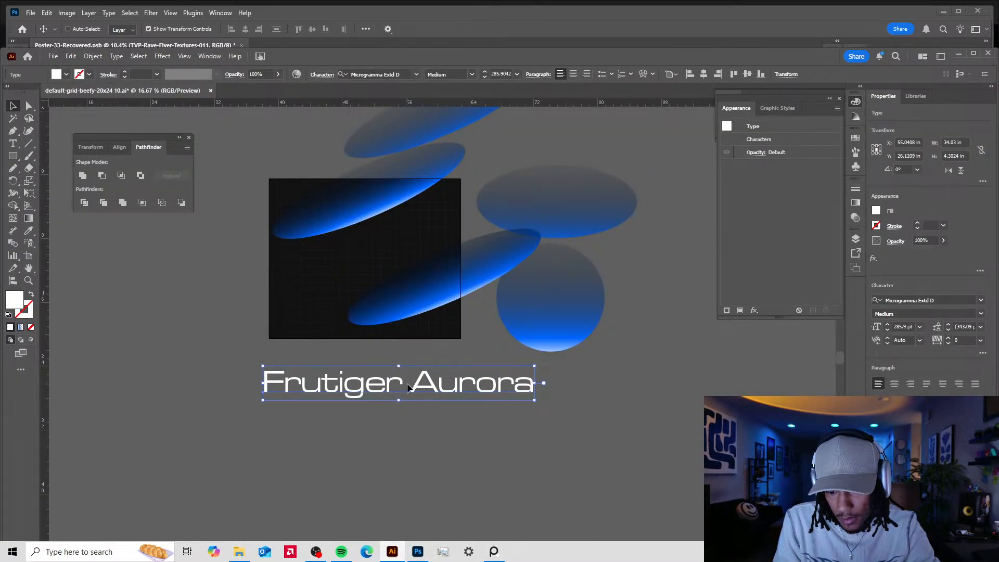
key("ctrl+v")
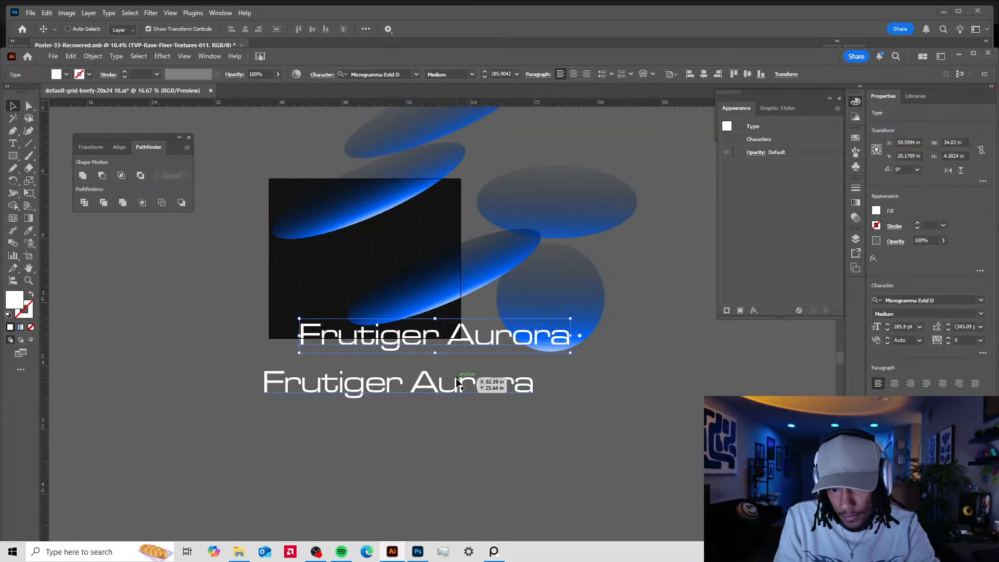
left_click(417, 551)
key("ctrl+v")
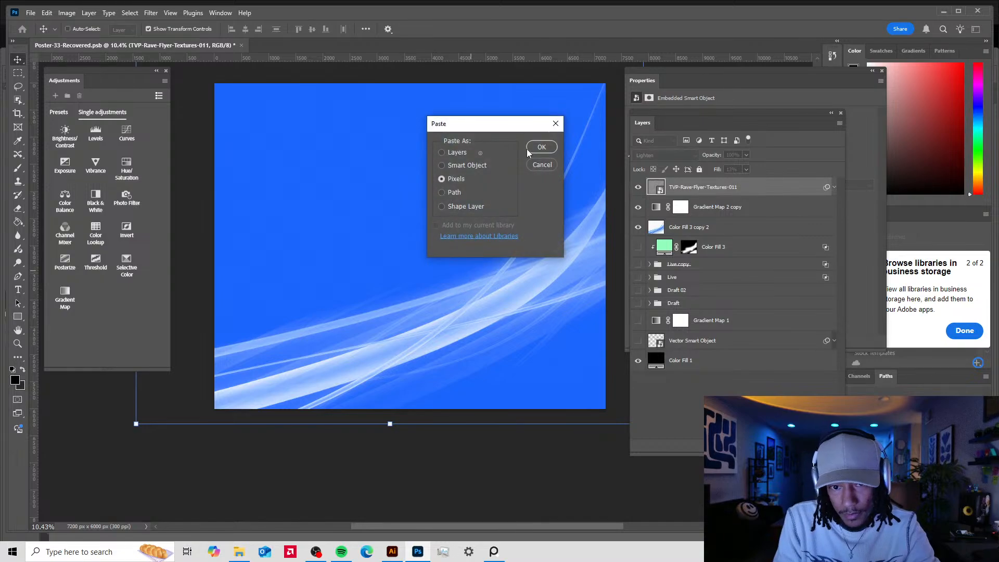
left_click(540, 148)
left_click_drag(606, 248, 606, 98)
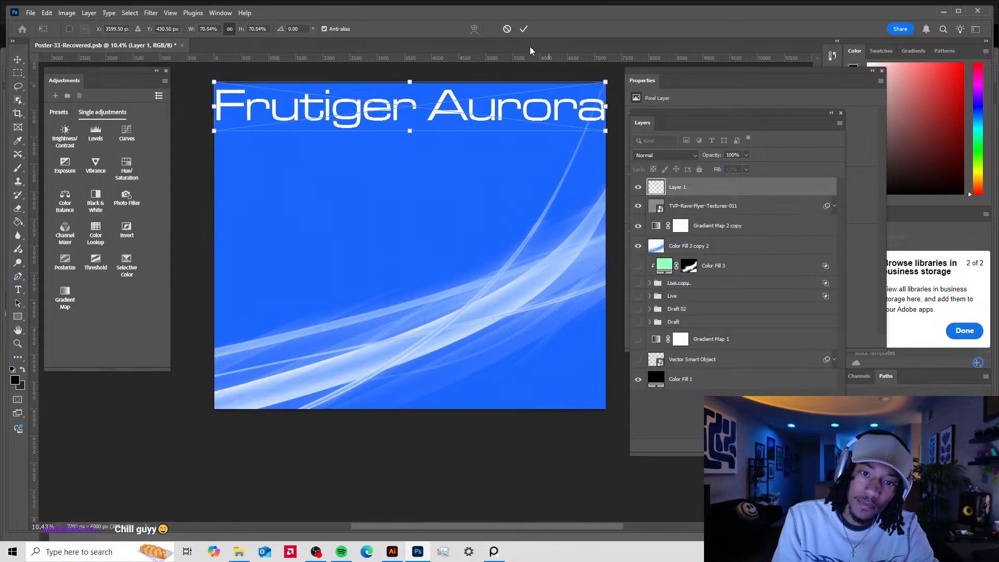
left_click(523, 30)
- Try shrinking the pasted Frutiger Aurora text into the poster's upper-left corner and undo the placement
left_click_drag(214, 91, 256, 100)
left_click(524, 29)
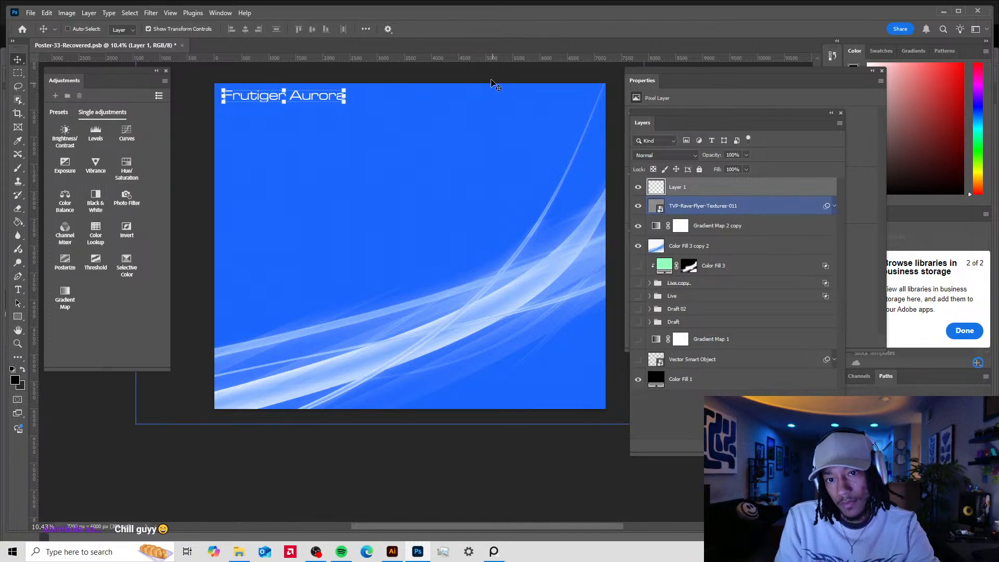
key("ctrl+z")
key("ctrl+z")
key("ctrl+z")
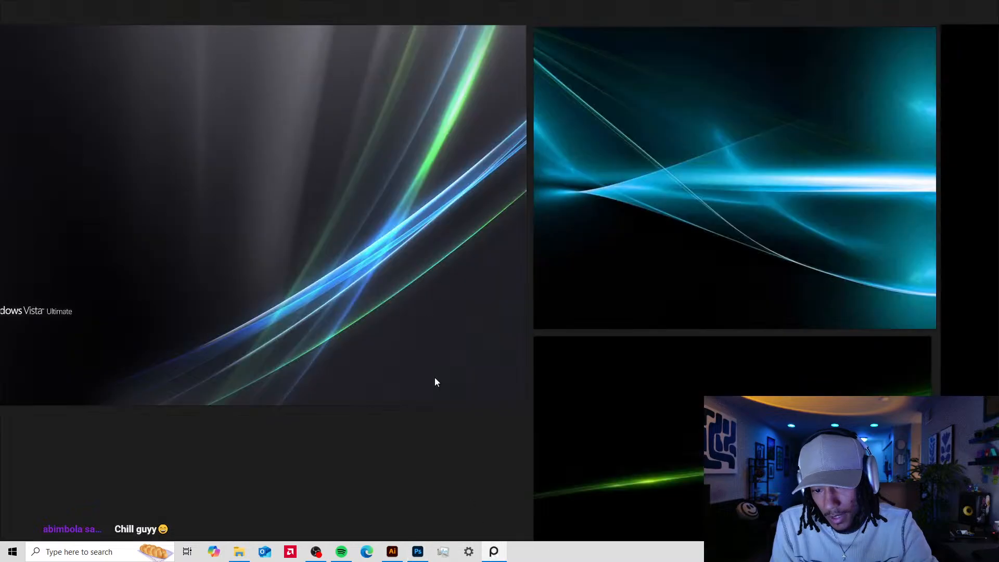
- Switch to Illustrator and place a duplicate of the Frutiger Aurora text just below the original
left_click(494, 552)
left_click(392, 553)
left_click_drag(431, 341, 404, 443)
- Replace the wording of the lower text copy with WINDOWS VISTA in capitals
double_click(402, 440)
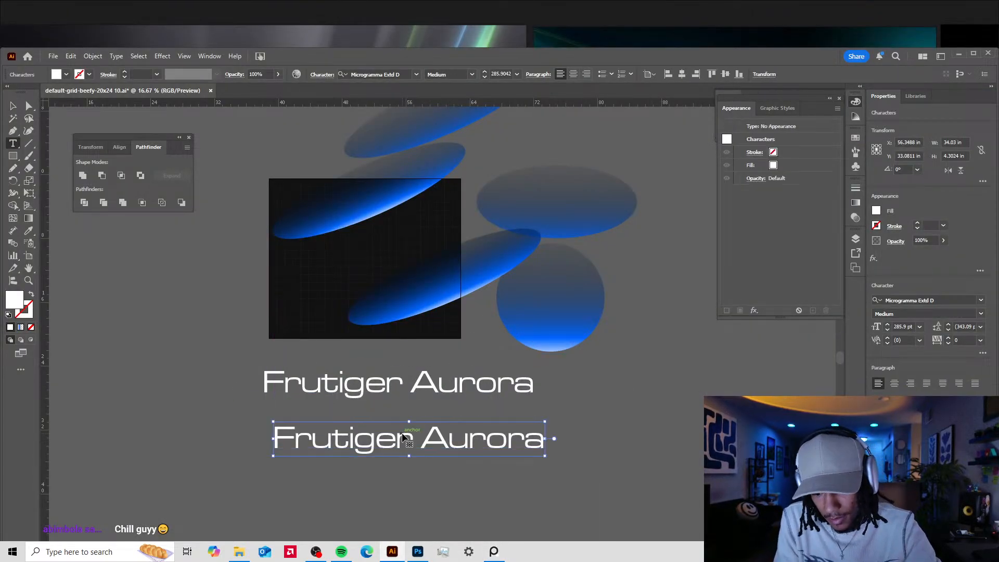
key("ctrl+a")
key("Caps_Lock")
type("W")
key("Caps_Lock")
type("i")
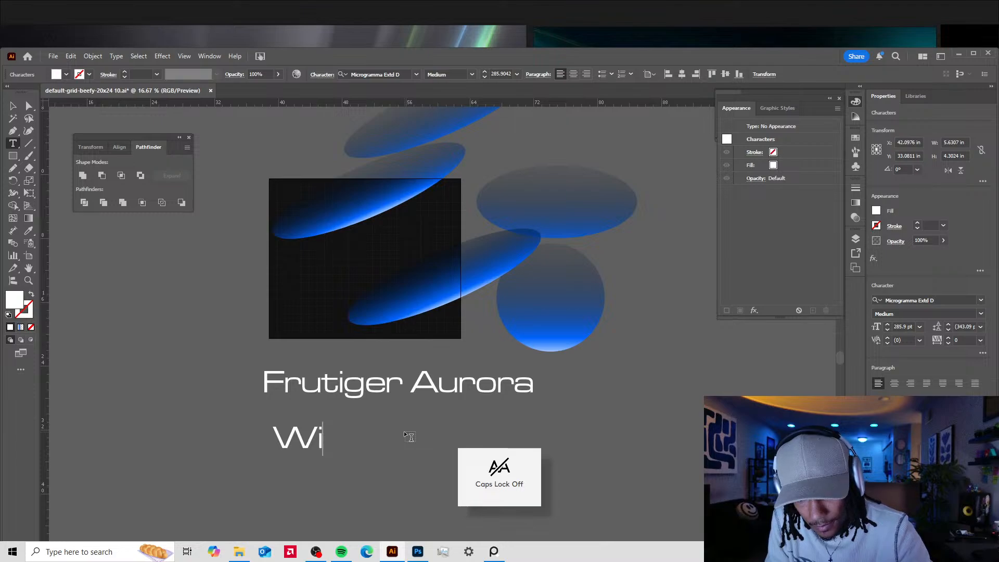
type("IN")
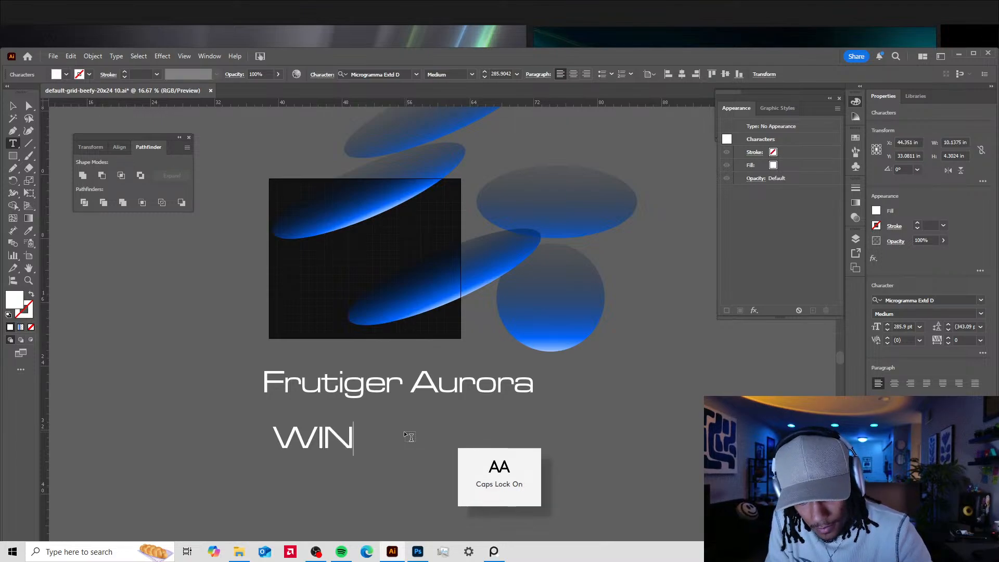
type("DOWS 11")
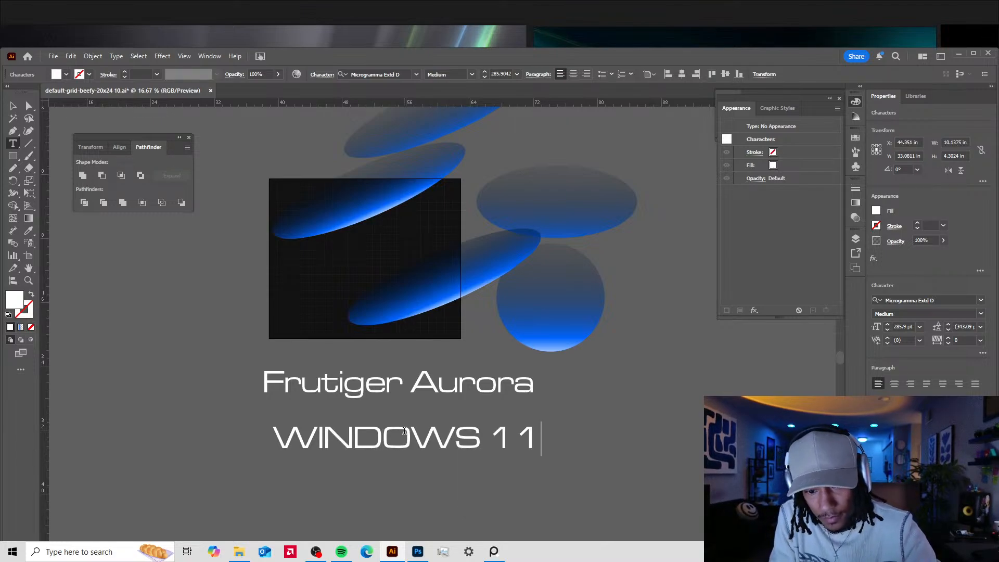
key("BackSpace")
key("BackSpace")
key("BackSpace")
type("VISTA")
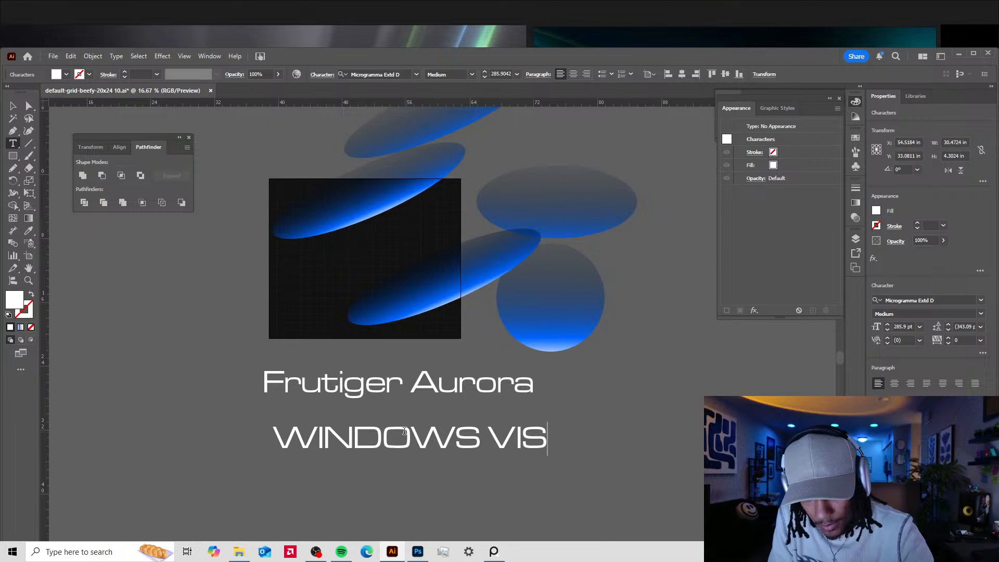
key("Escape")
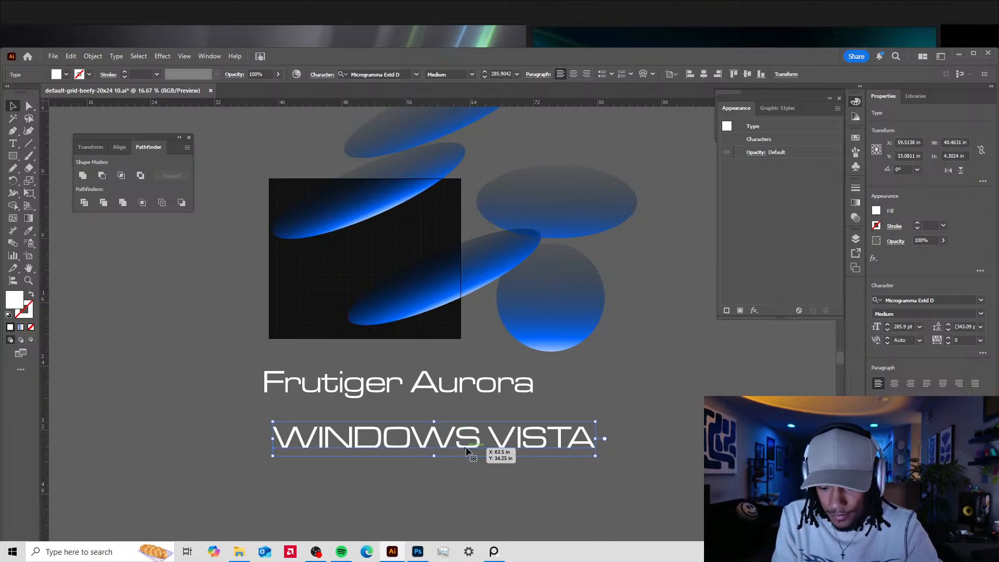
- Paste the WINDOWS VISTA text into the Photoshop poster as pixels, shrunk into the lower-right corner, and undo a trial move to the upper left
key("ctrl+a")
left_click(517, 473)
left_click(520, 447)
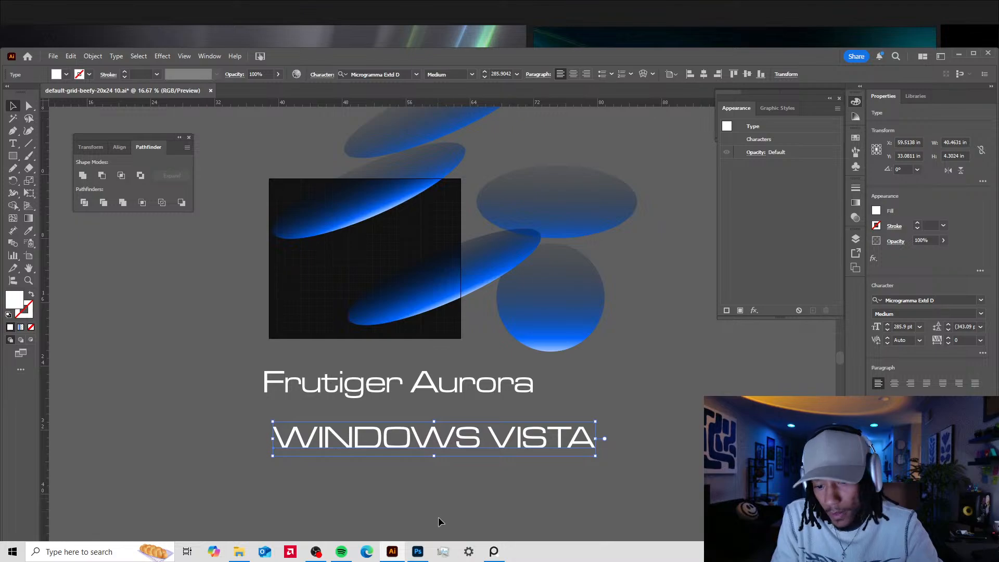
left_click(391, 553)
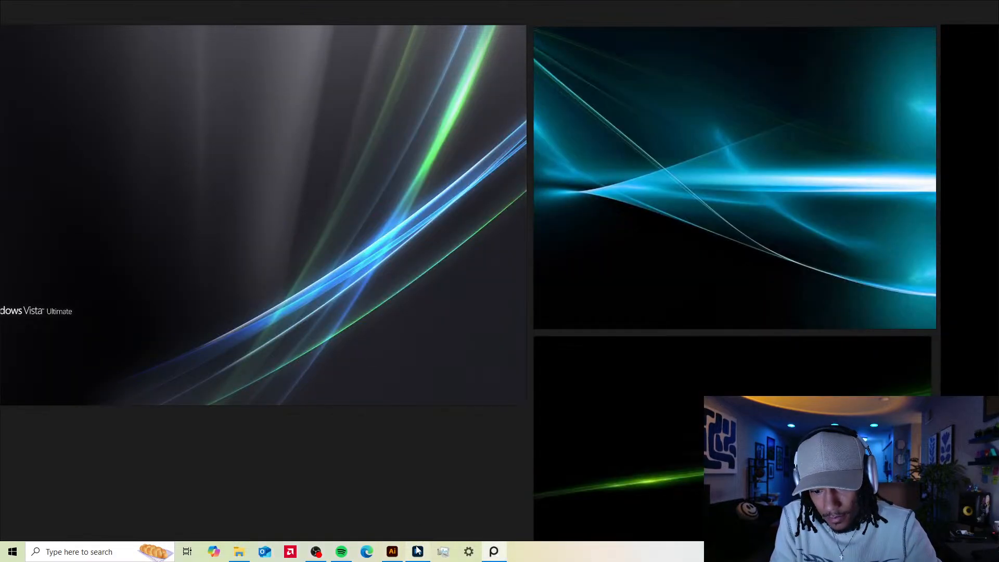
left_click(417, 550)
key("ctrl+v")
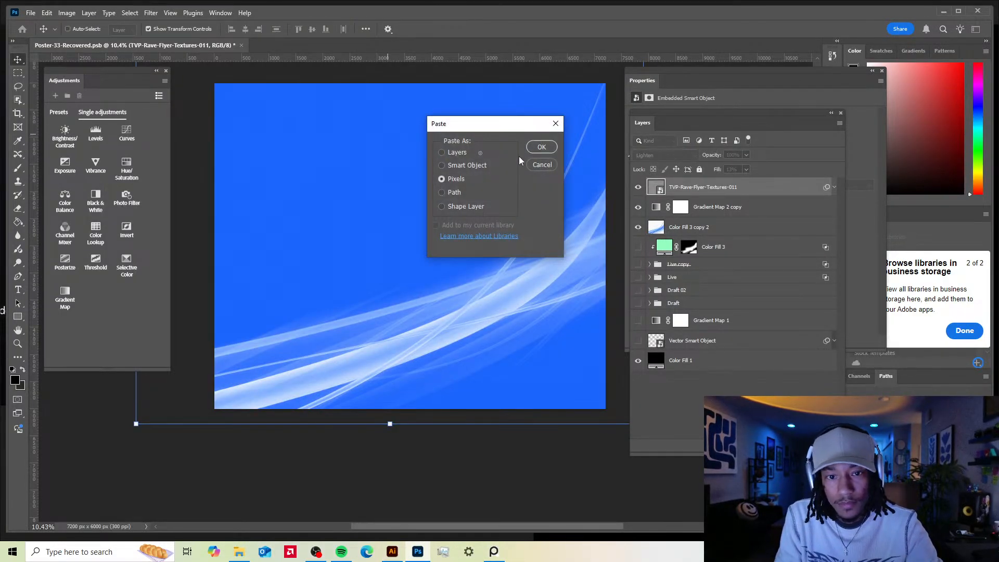
key("Return")
left_click_drag(608, 225, 584, 400)
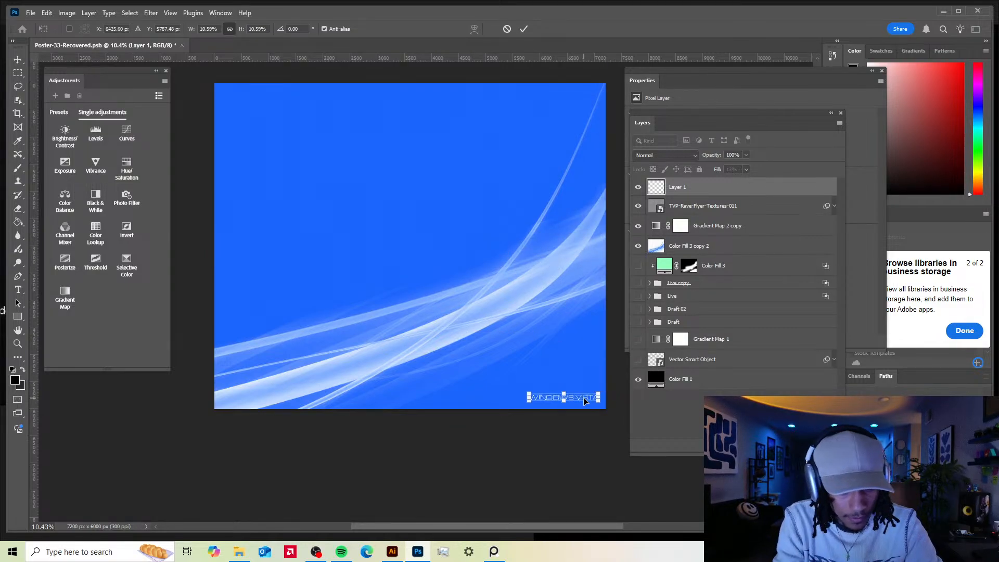
key("Return")
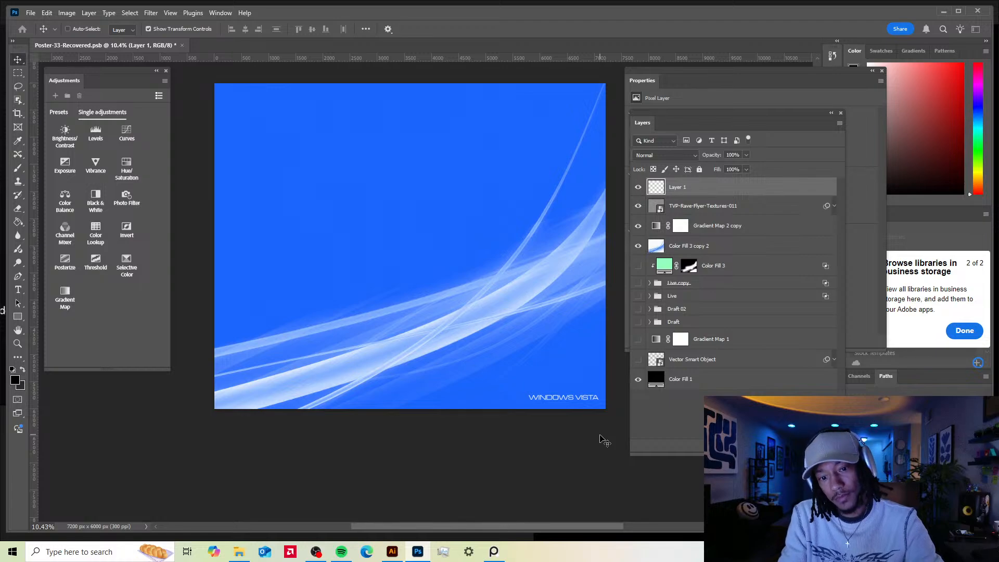
left_click_drag(582, 402, 264, 110)
key("ctrl+z")
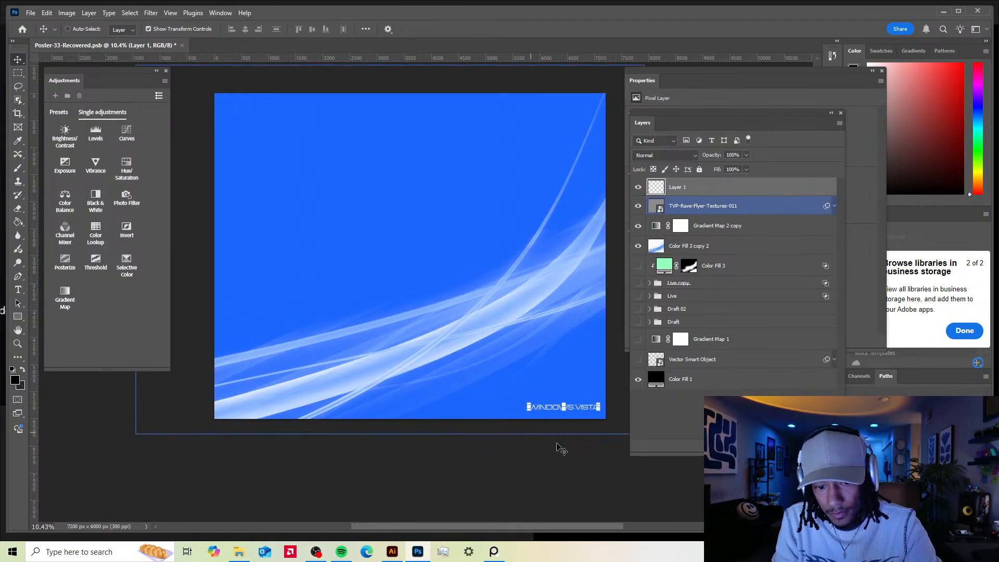
- Return to Illustrator and replace the WINDOWS VISTA text with the date 04.13.2025
left_click(392, 552)
double_click(431, 438)
key("ctrl+a")
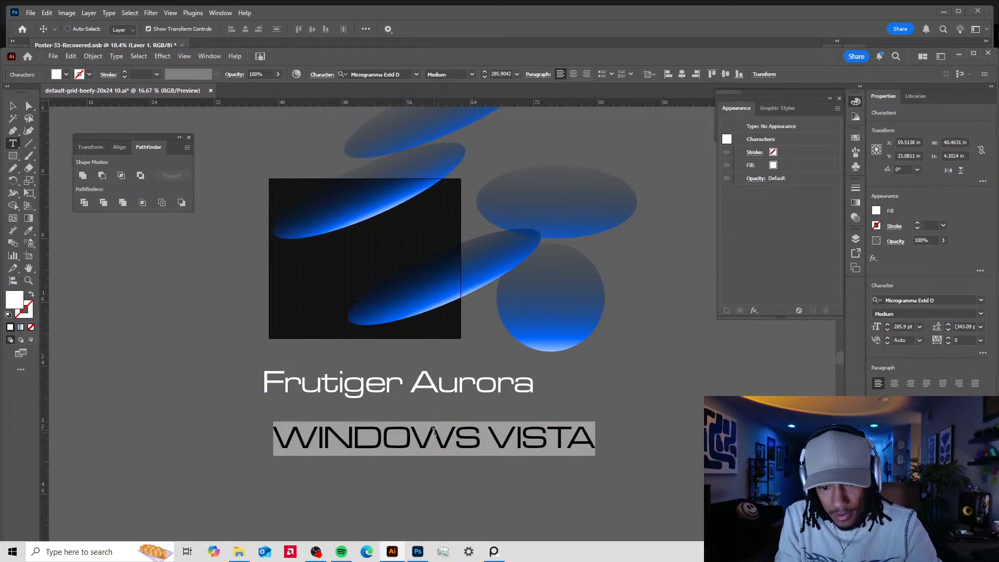
type("04/")
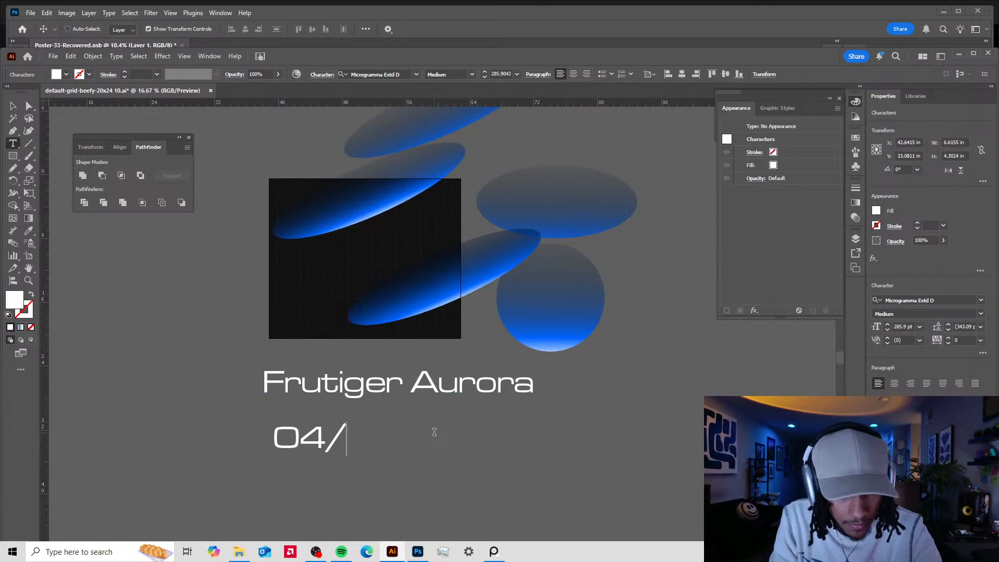
type("13")
key("BackSpace")
key("BackSpace")
key("BackSpace")
type(".1")
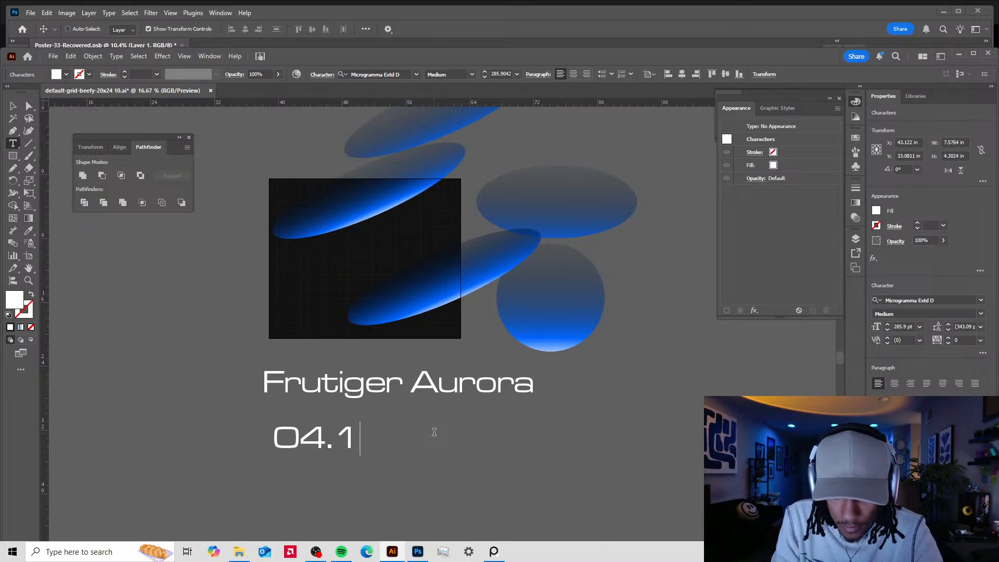
type("3-2025")
key("Escape")
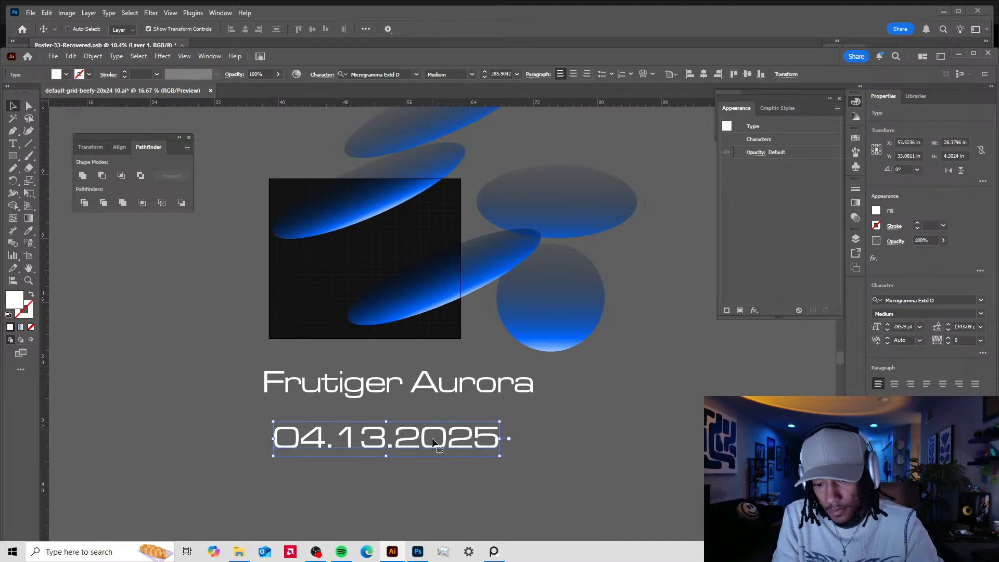
- Tighten the kerning between the 4 and the first period of the date to -260
double_click(352, 432)
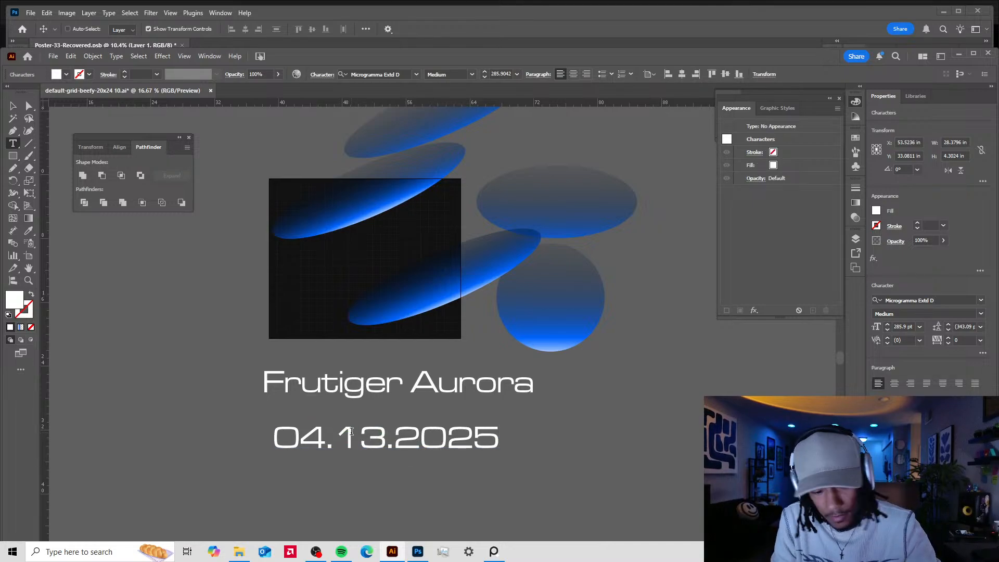
key("alt+Left")
key("alt+Left")
key("alt+Left")
key("alt+Left")
key("alt+Left")
key("alt+Left")
key("alt+Left")
key("alt+Left")
key("alt+Left")
key("alt+Left")
key("alt+Left")
key("alt+Left")
key("alt+Left")
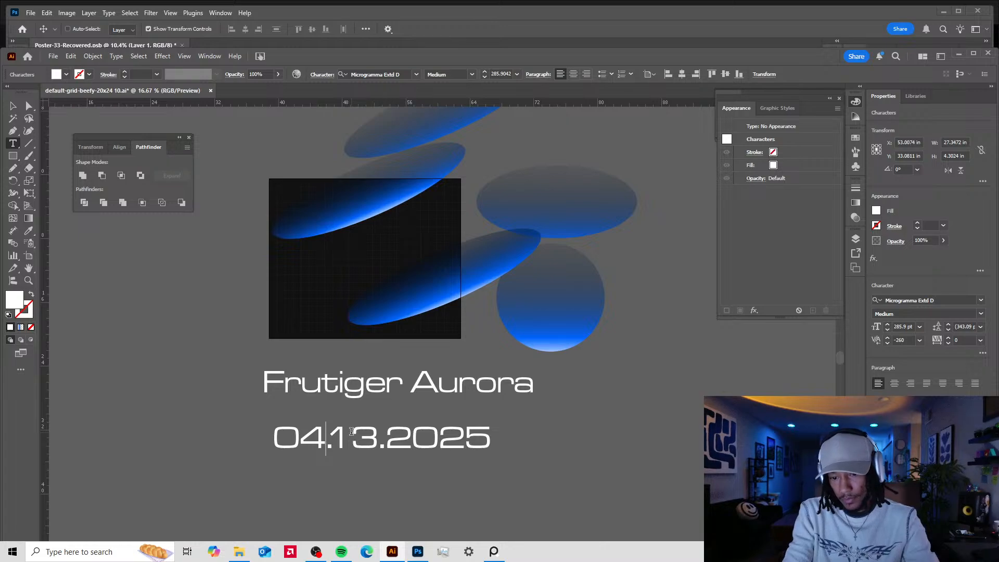
key("Escape")
- Copy the date text, paste it into the Photoshop poster as pixels and fit it across the poster's top edge
key("ctrl+c")
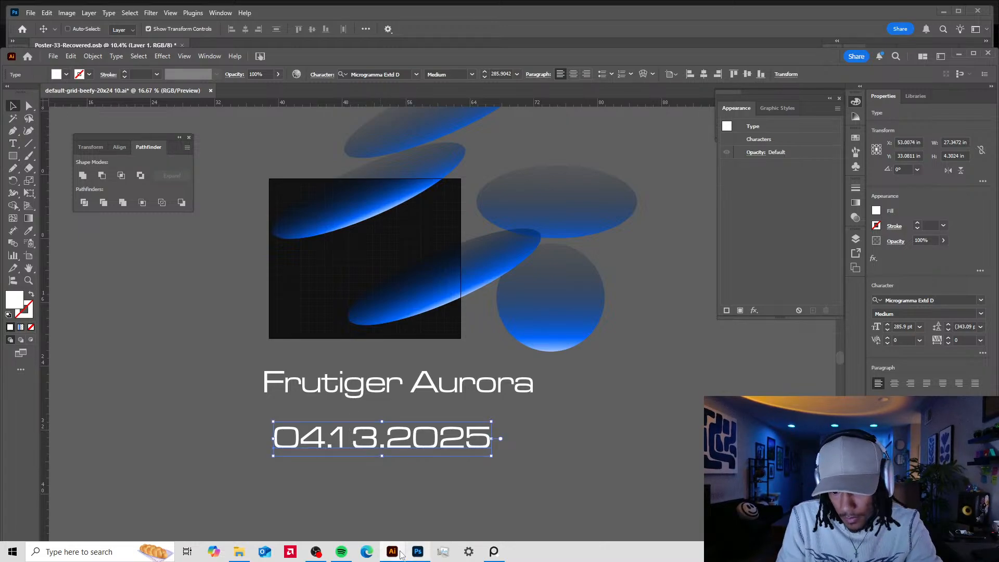
left_click(417, 551)
key("ctrl+v")
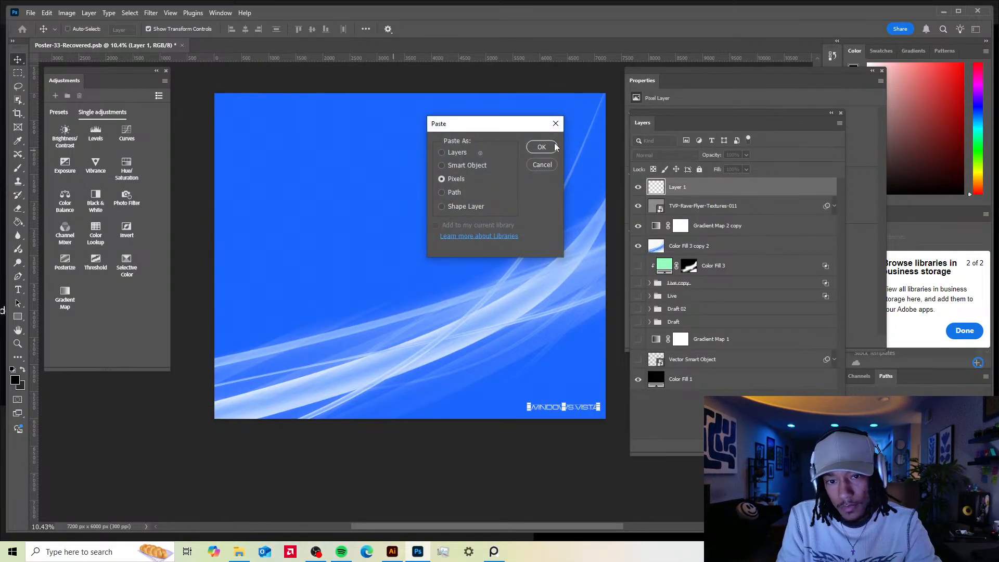
left_click(541, 147)
mouse_move(606, 287)
left_mouse_down()
mouse_move(438, 240)
mouse_move(268, 219)
mouse_move(600, 287)
left_mouse_up()
left_click_drag(523, 271, 526, 136)
left_click_drag(599, 154, 630, 140)
left_click(522, 30)
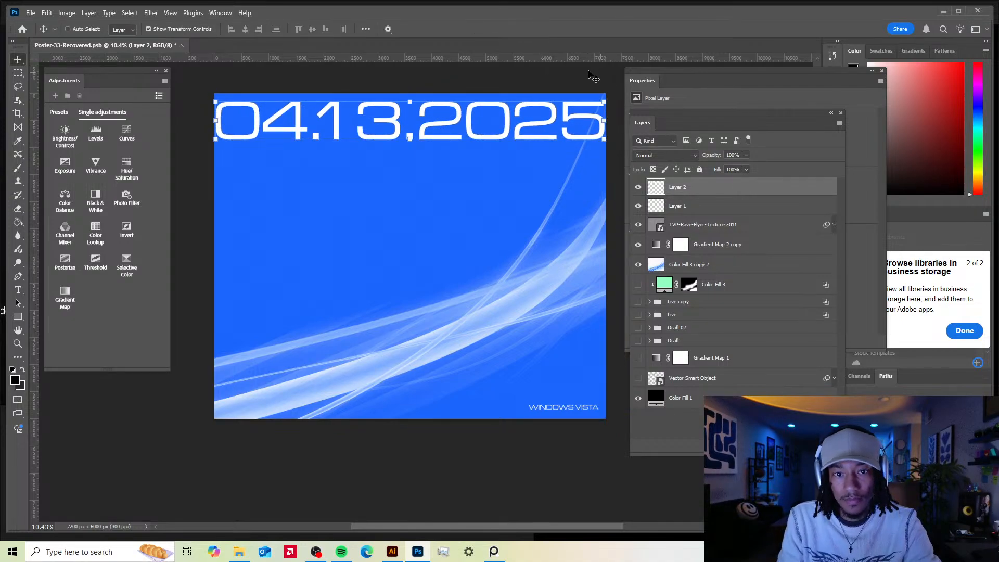
- Try enlarging the date past the poster's sides with the WINDOWS VISTA layer hidden, and undo back to the fitted date
left_click_drag(603, 99, 617, 95)
left_click_drag(563, 139, 563, 144)
left_click(522, 29)
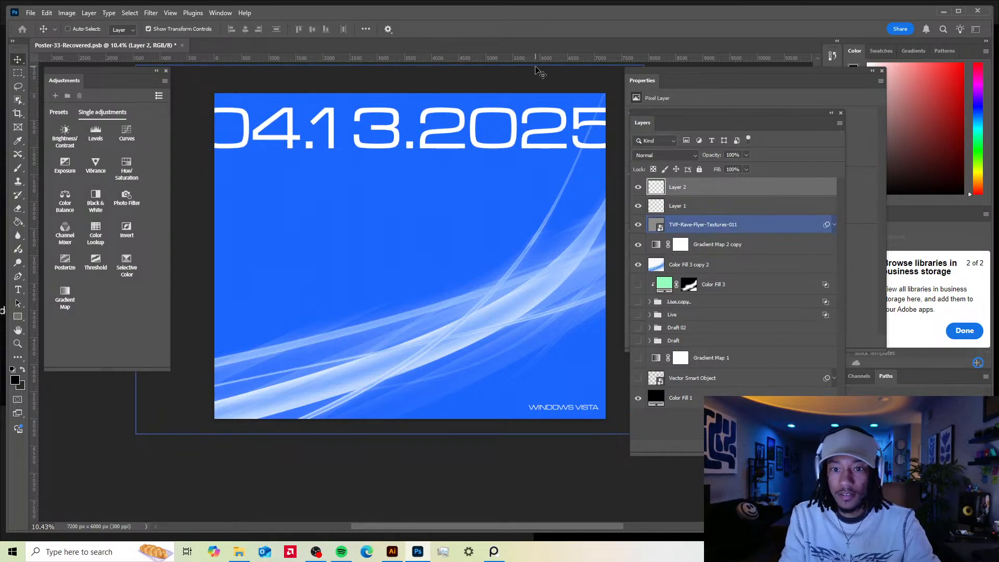
left_click(638, 207)
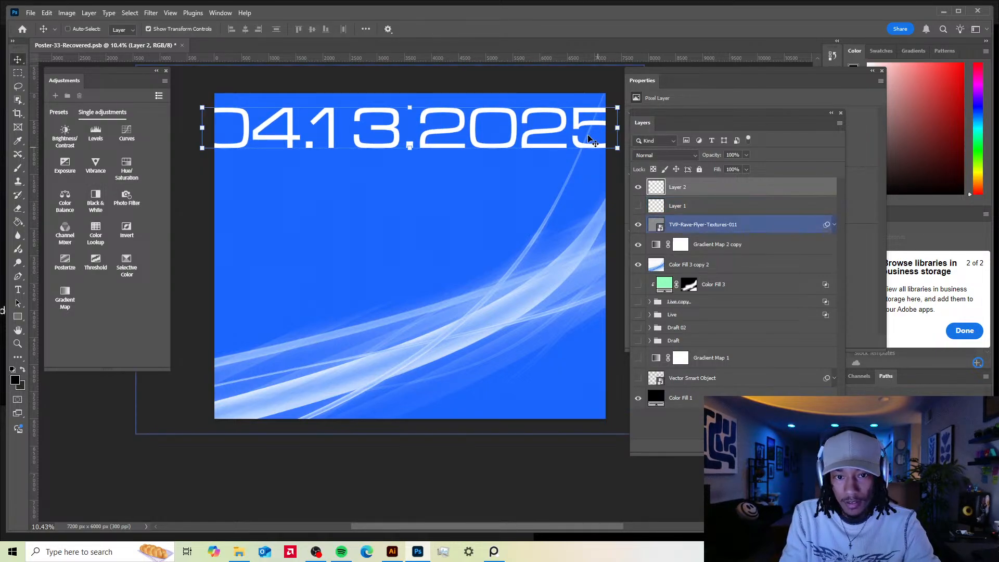
left_click(676, 398)
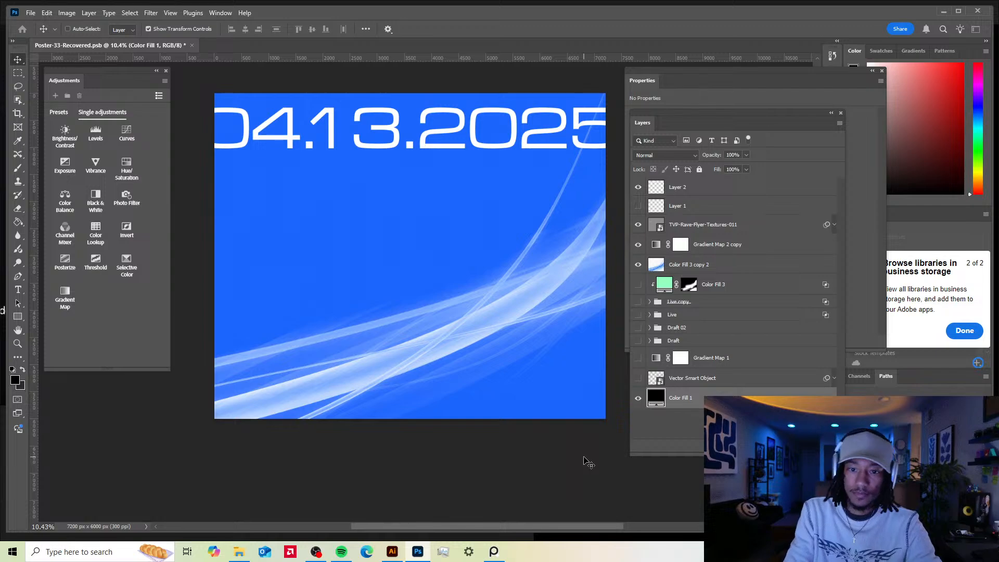
key("ctrl+z")
key("ctrl+z")
key("ctrl+z")
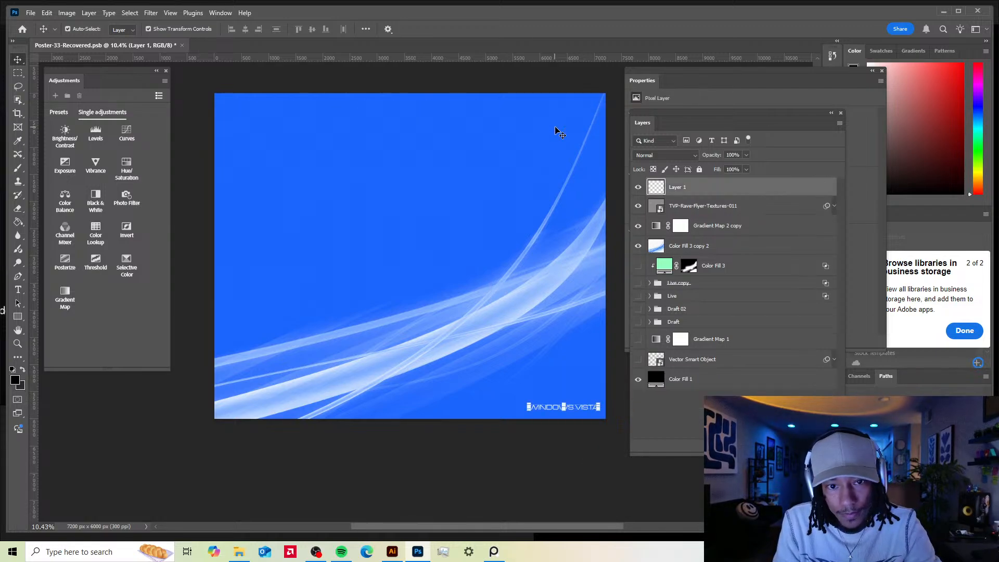
key("ctrl+shift+z")
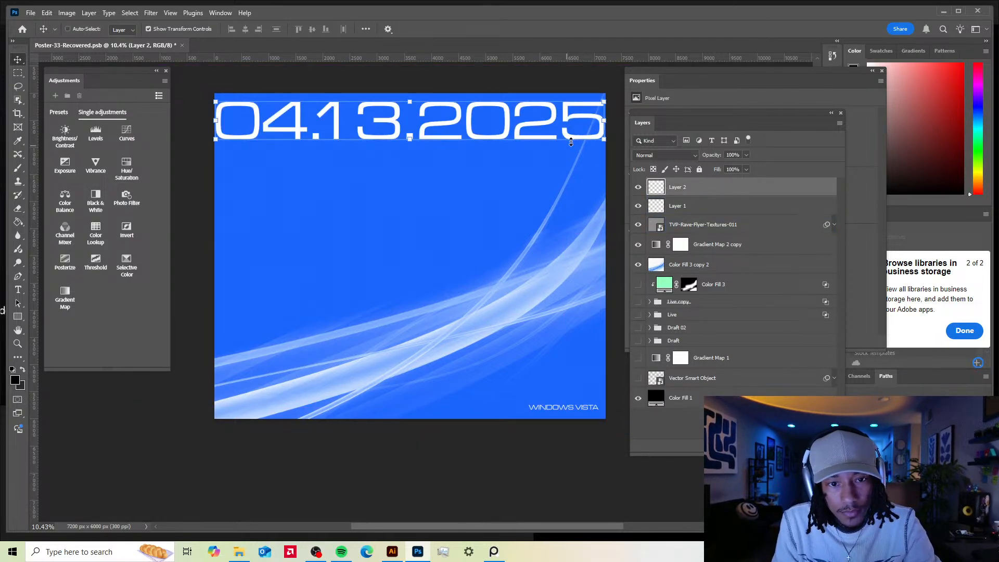
- Shrink the date into the poster's upper-left corner, try a duplicate in the upper-right corner and delete that duplicate
left_click_drag(605, 138, 282, 107)
key("Return")
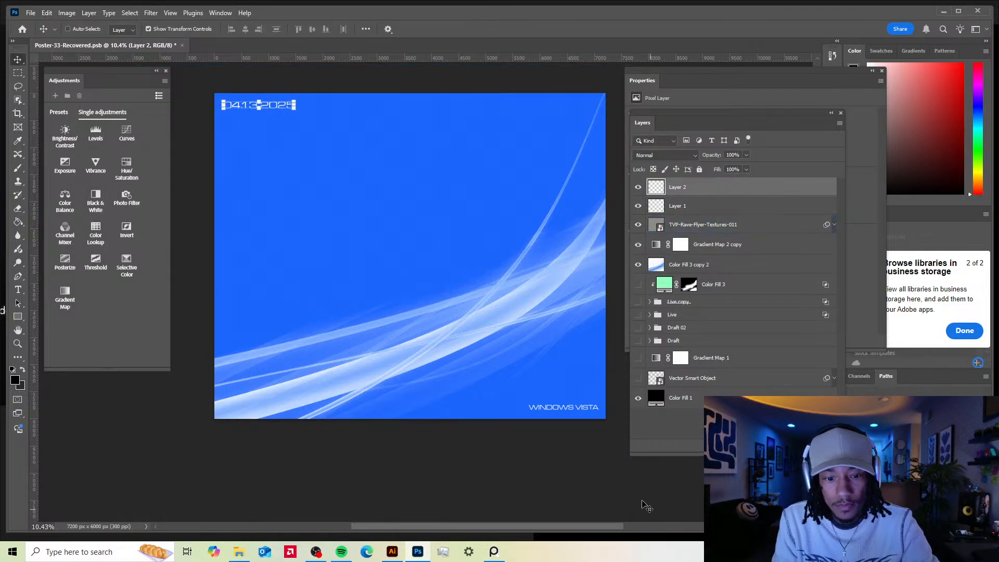
scroll(604, 478, "up", 1)
left_click_drag(281, 115, 578, 133)
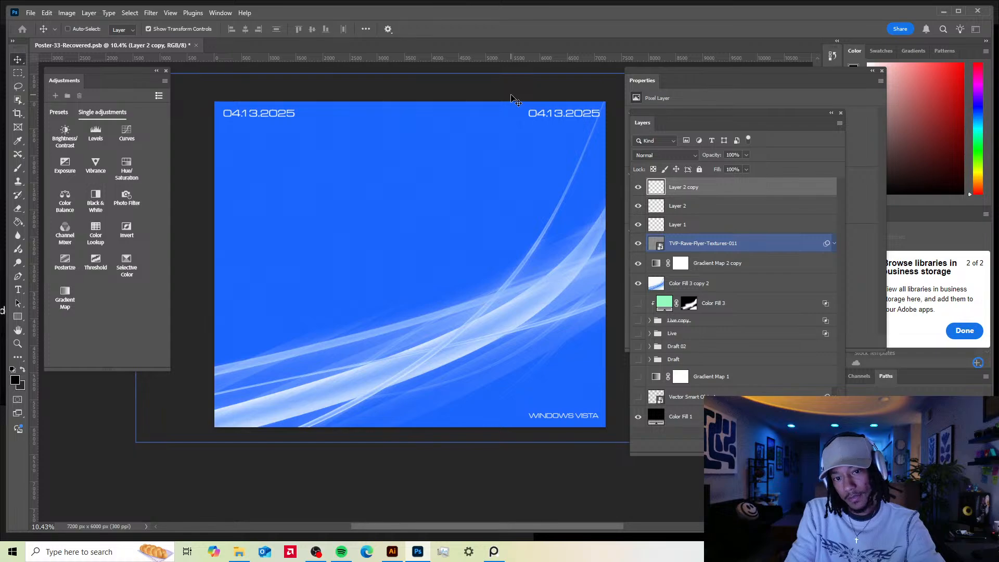
left_click_drag(550, 115, 432, 118)
key("Delete")
- Try the date scaled to about 61% and right-aligned above the WINDOWS VISTA text, and delete the date layer
left_click_drag(240, 116, 562, 405)
scroll(531, 404, "up", 1)
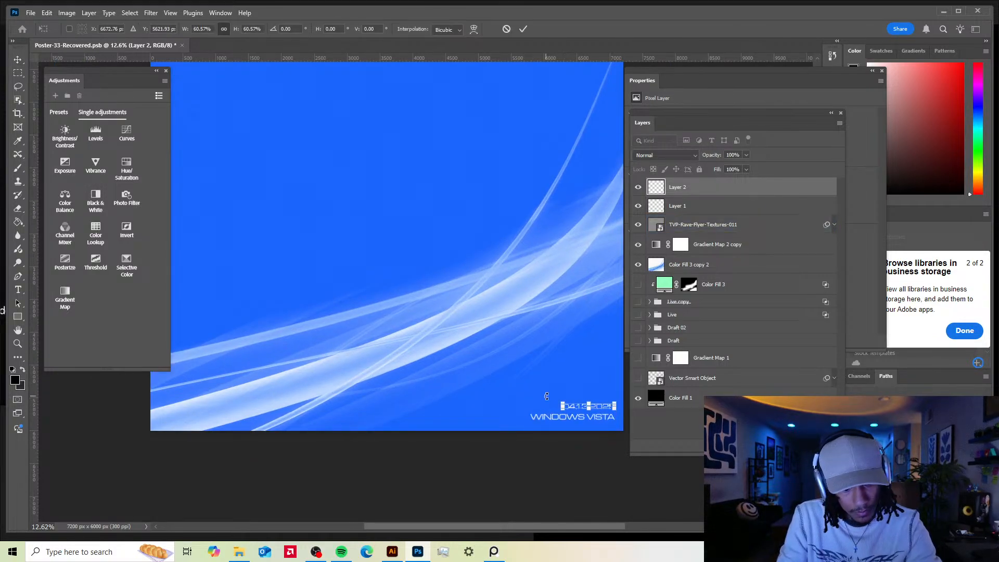
key("Return")
left_click(653, 434)
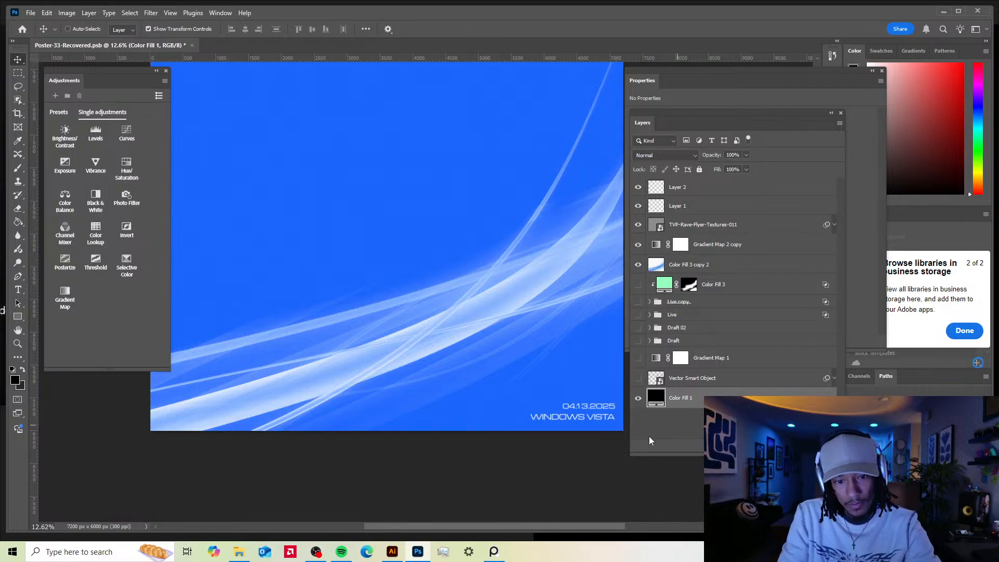
scroll(598, 445, "down", 4)
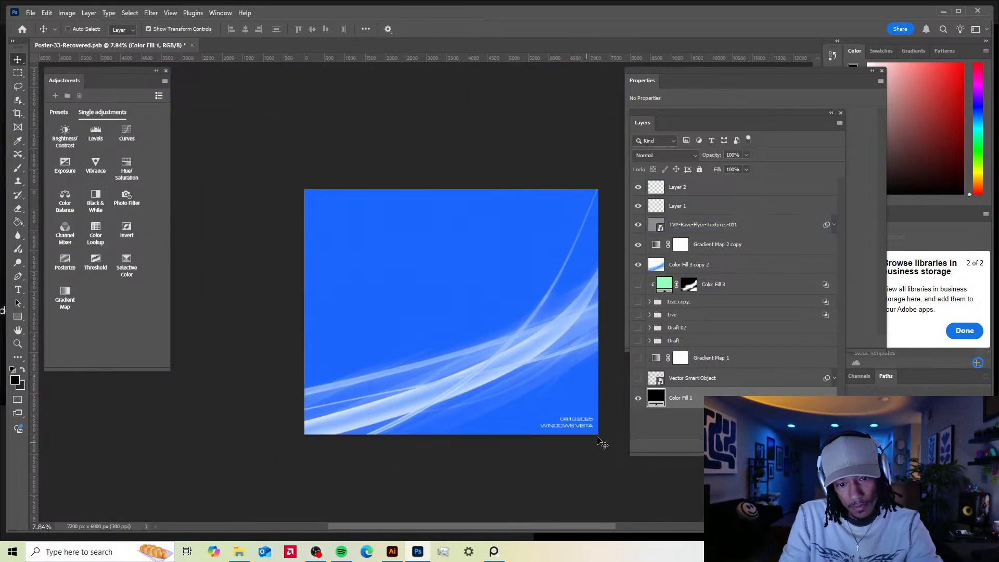
scroll(599, 444, "up", 2)
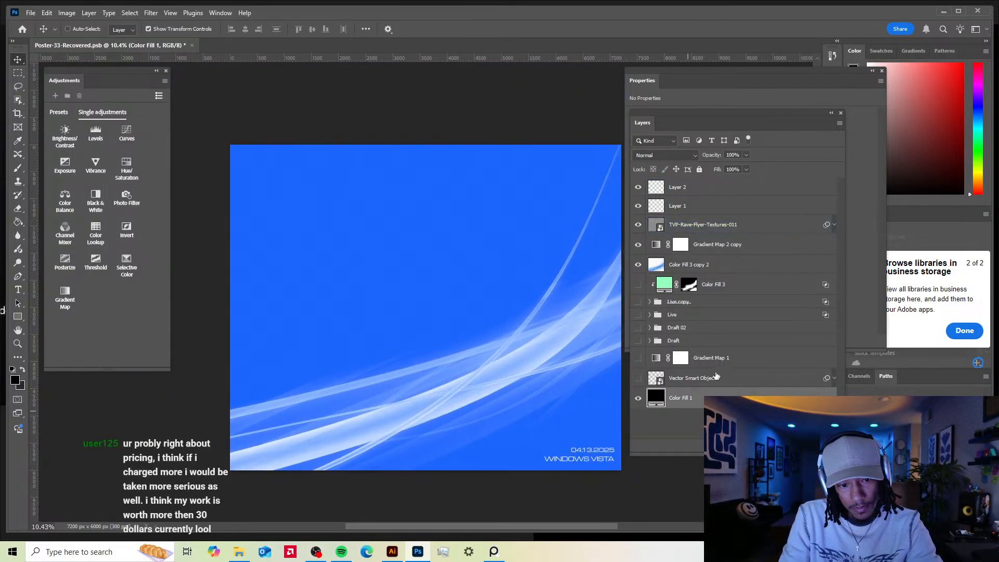
left_click(686, 189)
key("Delete")
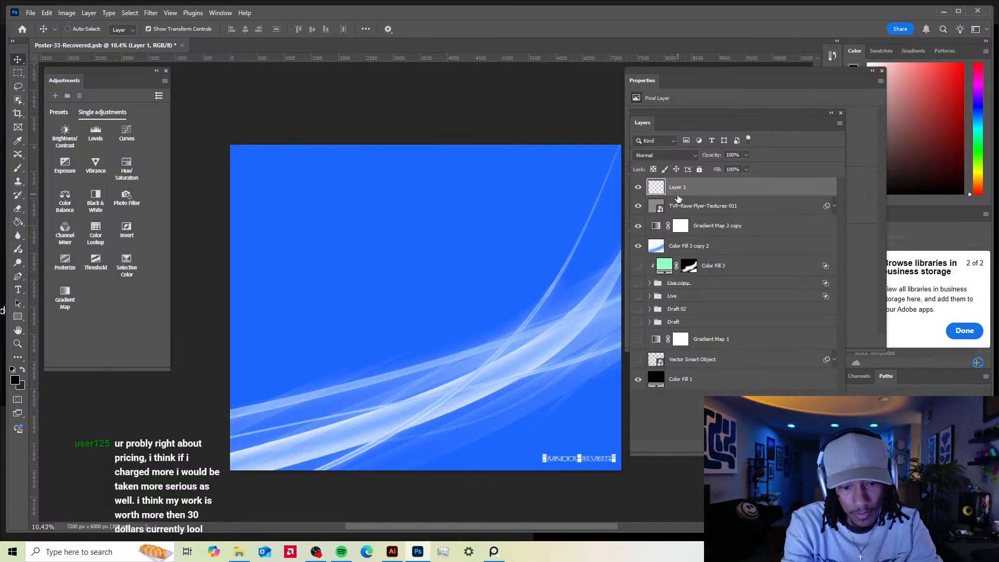
key("ctrl+t")
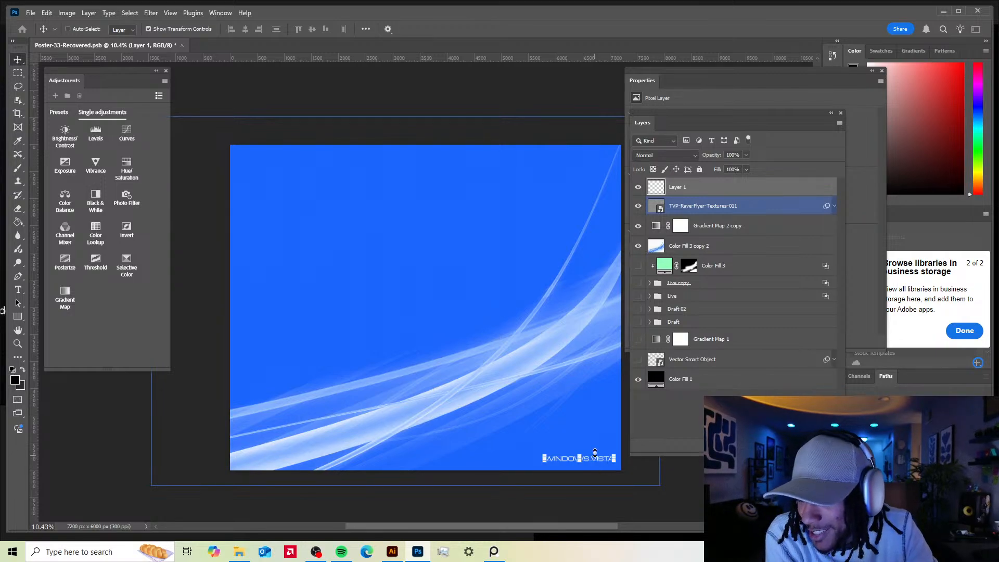
key("ctrl+h")
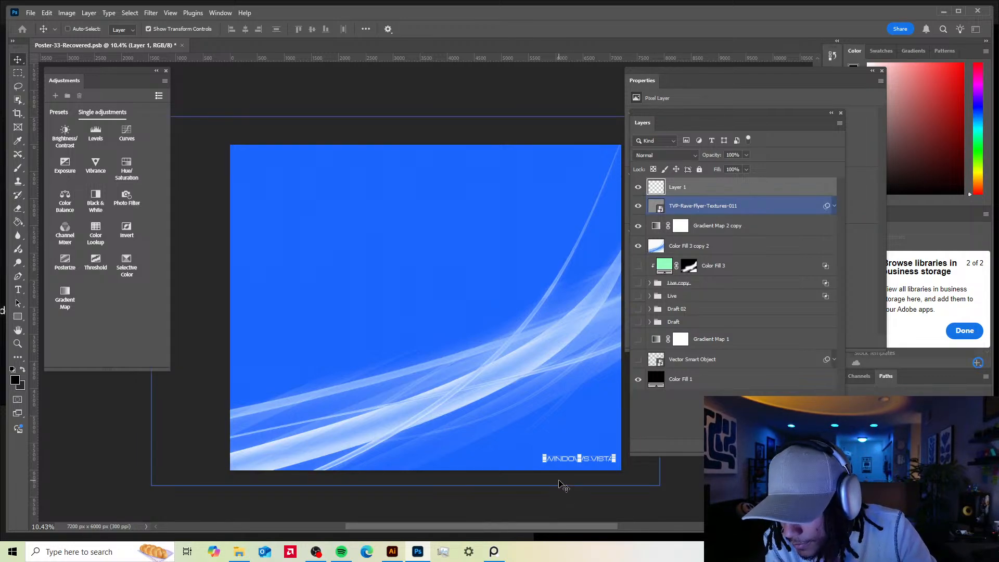
- Select the Vector Smart Object layer and widen the floating Adjustments panel to fit four adjustments per row
left_click(707, 379)
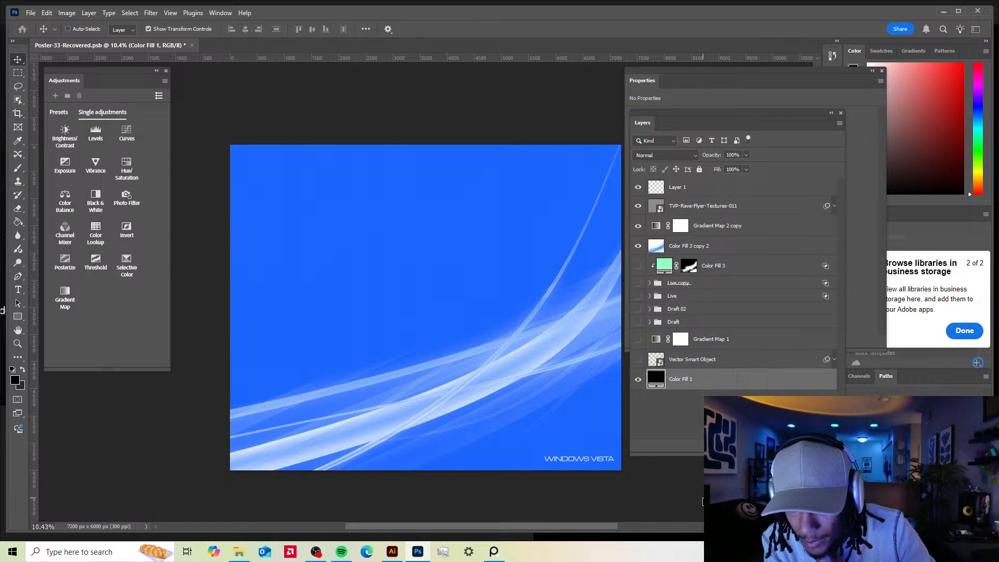
left_click(728, 363)
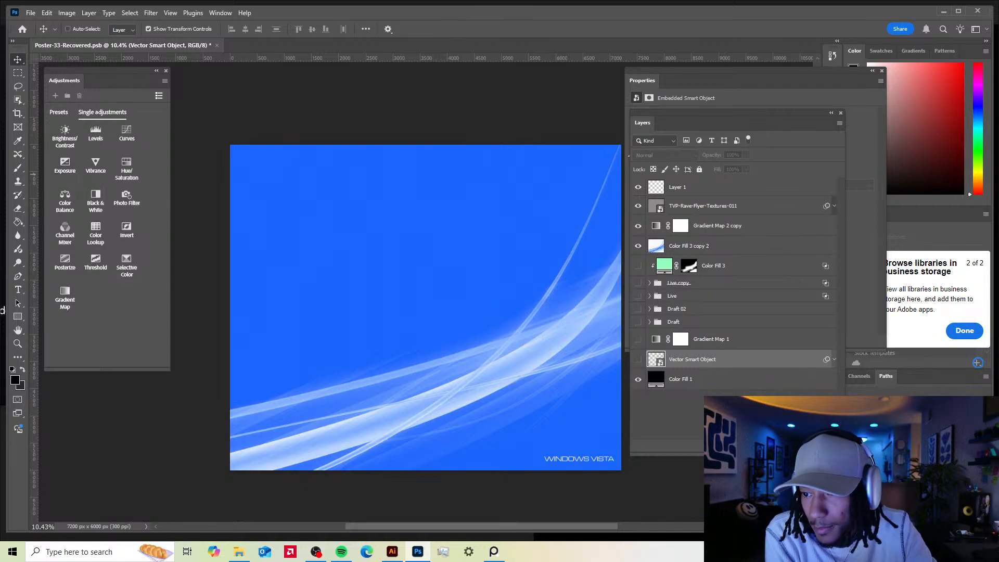
left_click_drag(87, 68, 86, 71)
left_click(197, 387, "ctrl")
left_click_drag(174, 373, 219, 376)
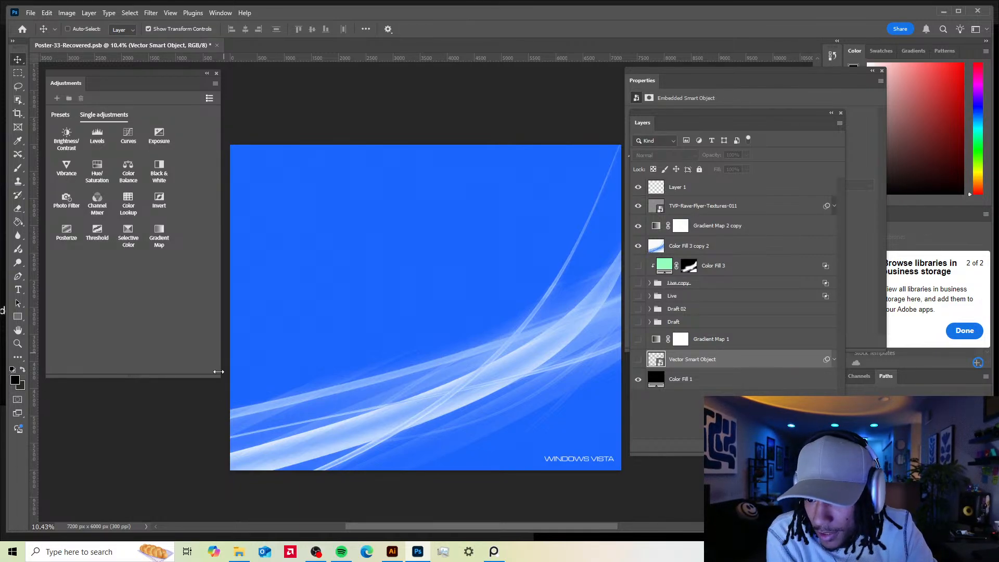
left_click_drag(216, 374, 219, 375)
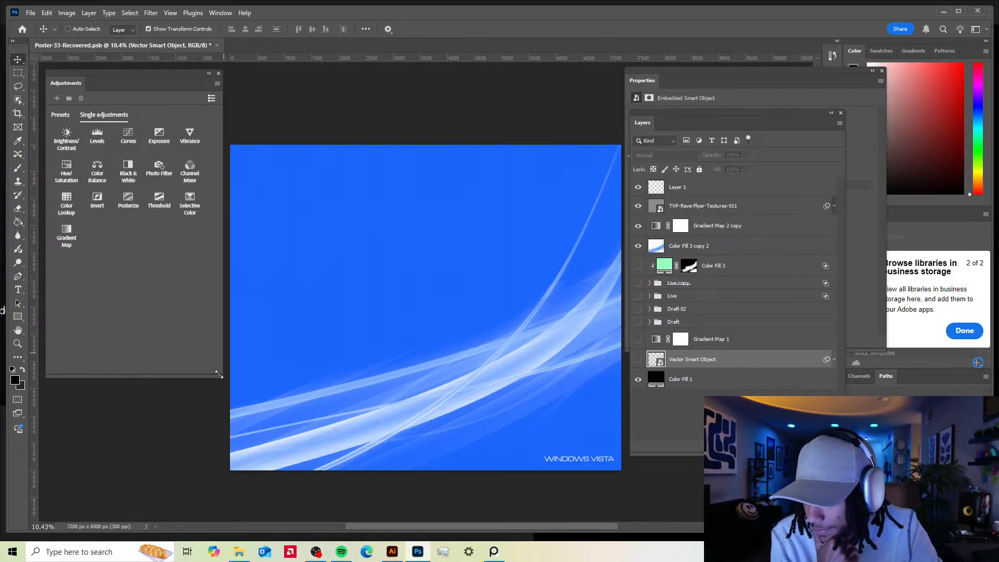
left_click_drag(219, 374, 216, 375)
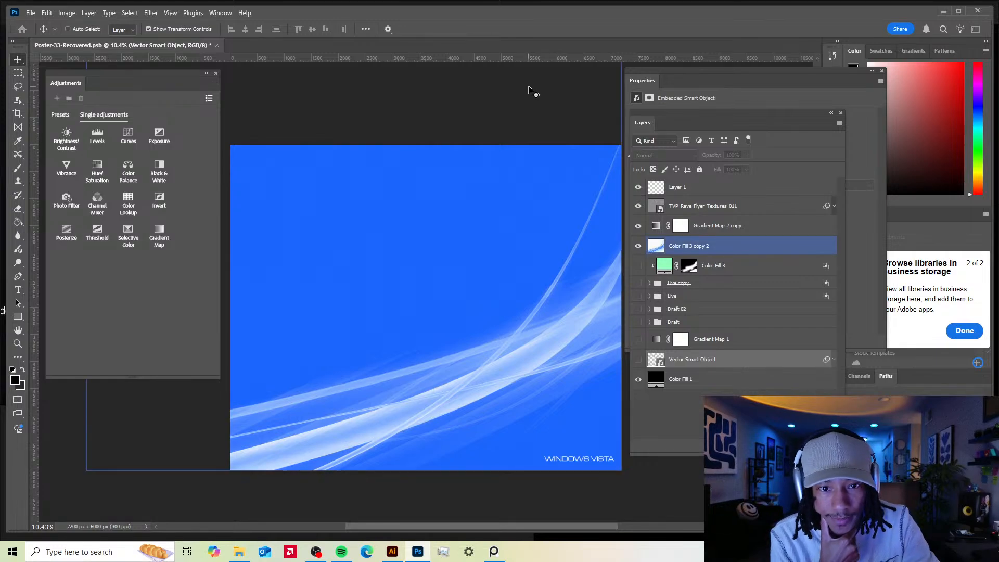
- Examine the whole blue wave poster full screen, including its WINDOWS VISTA lettering, and return to the normal workspace
key("f")
key("f")
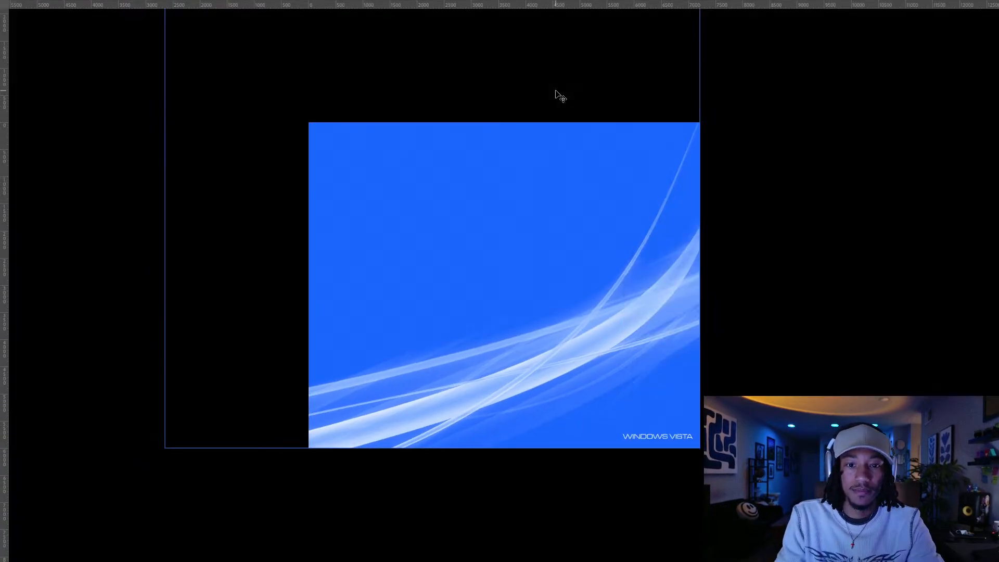
key("ctrl+0")
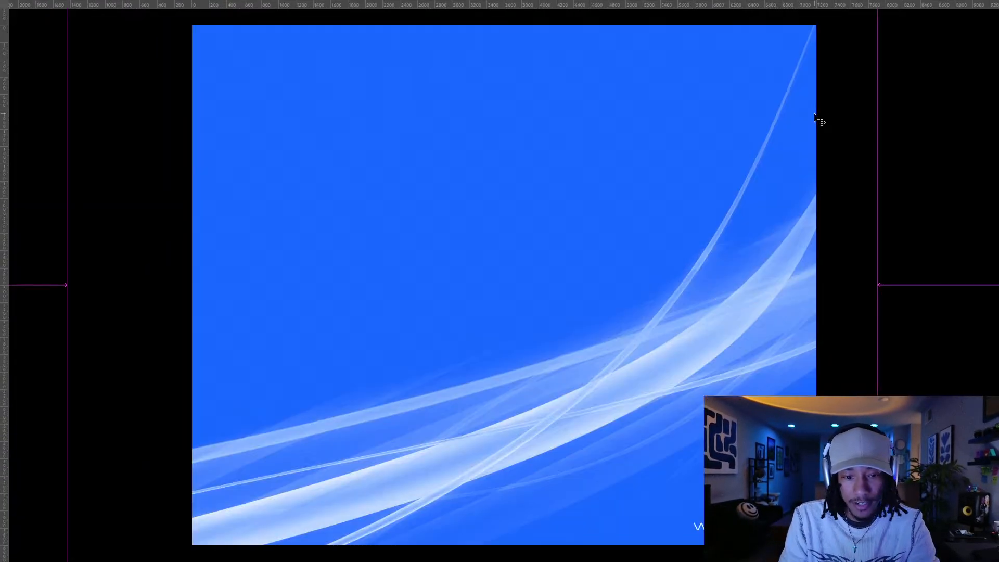
left_click_drag(784, 185, 622, 186)
key("ctrl+;")
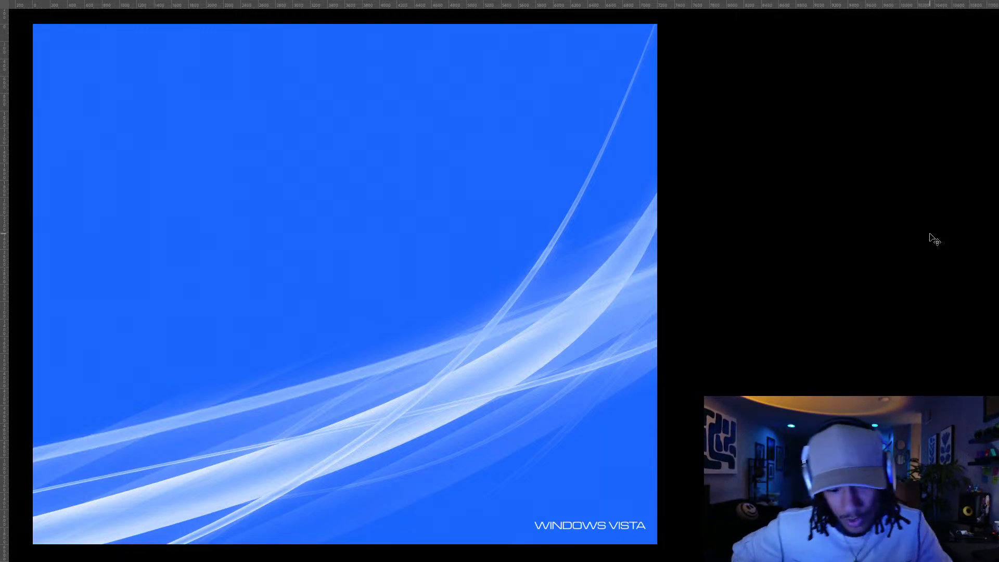
key("ctrl+;")
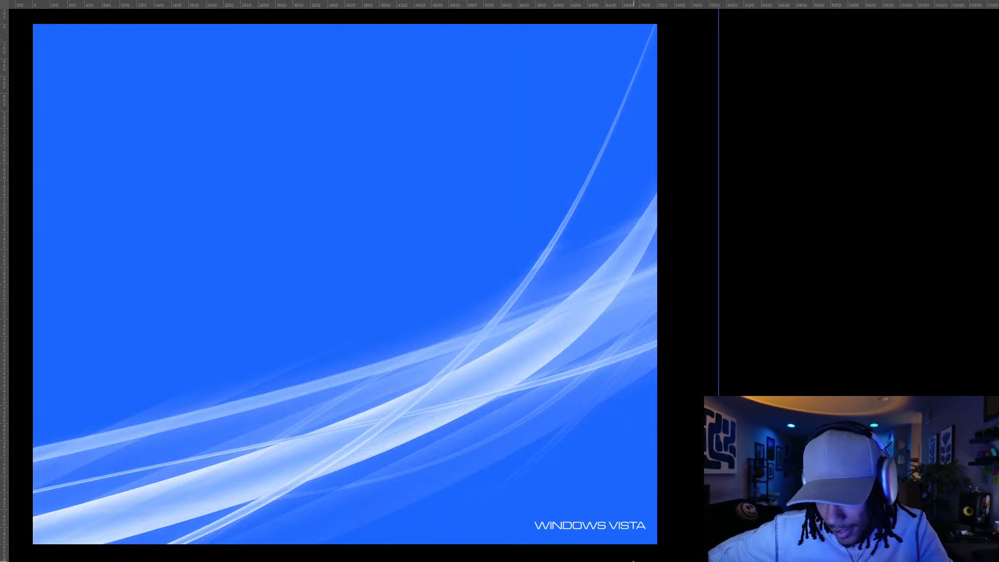
key("f")
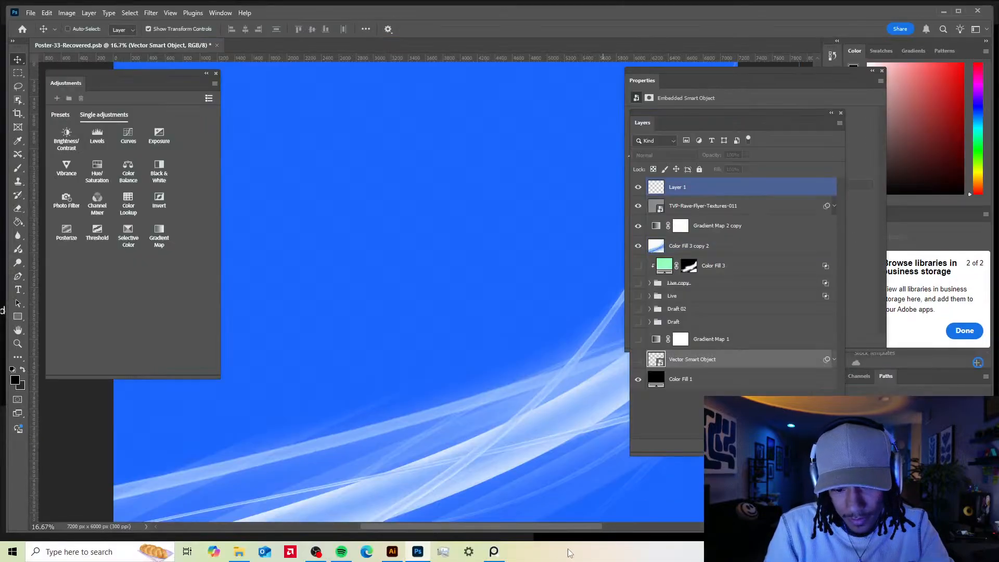
- Switch to the reference board to study the Windows Vista wallpapers, and view the poster full screen again in Photoshop for comparison
left_click(493, 551)
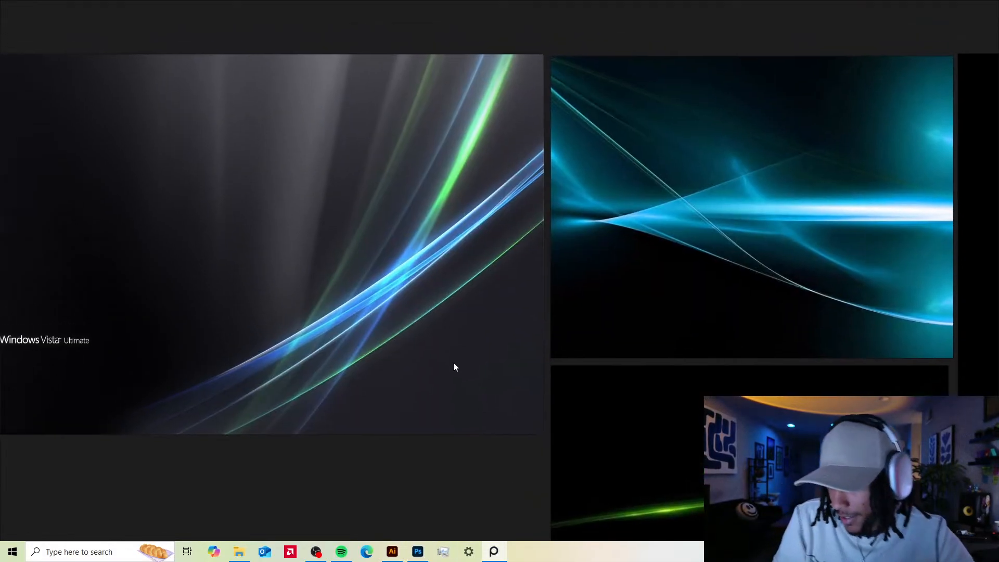
left_click_drag(454, 363, 455, 402)
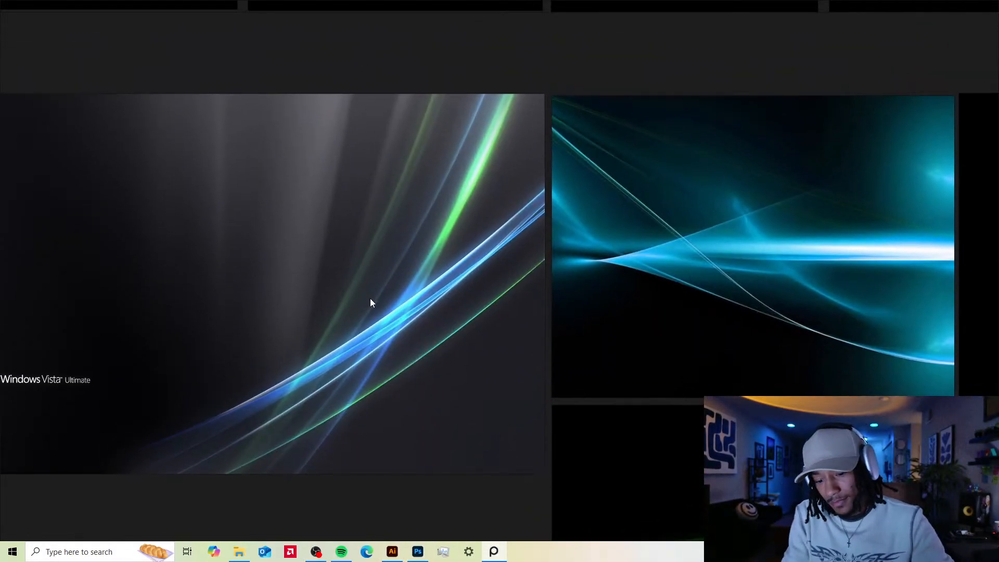
left_click(417, 551)
key("f")
key("f")
left_click_drag(761, 286, 558, 279)
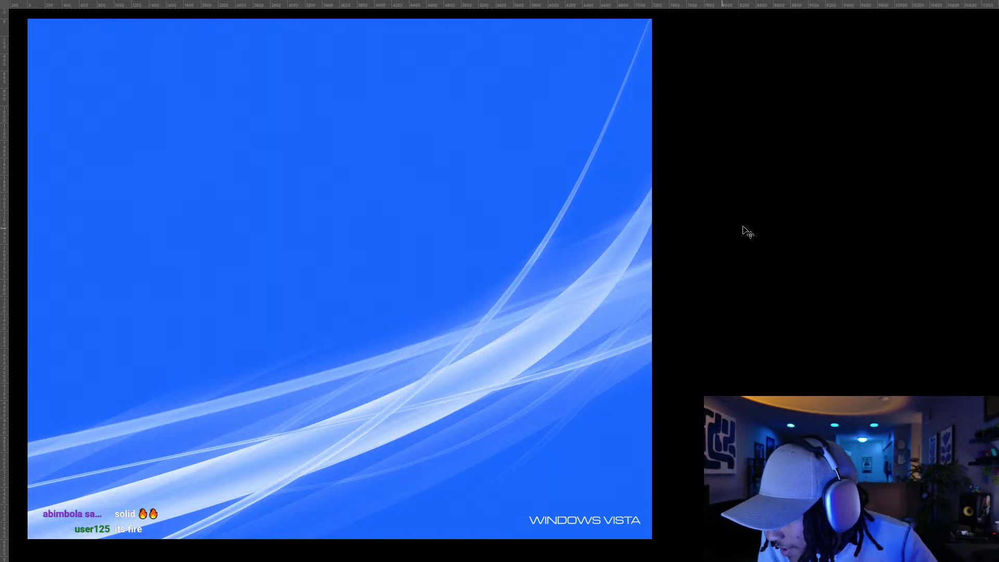
key("ctrl+;")
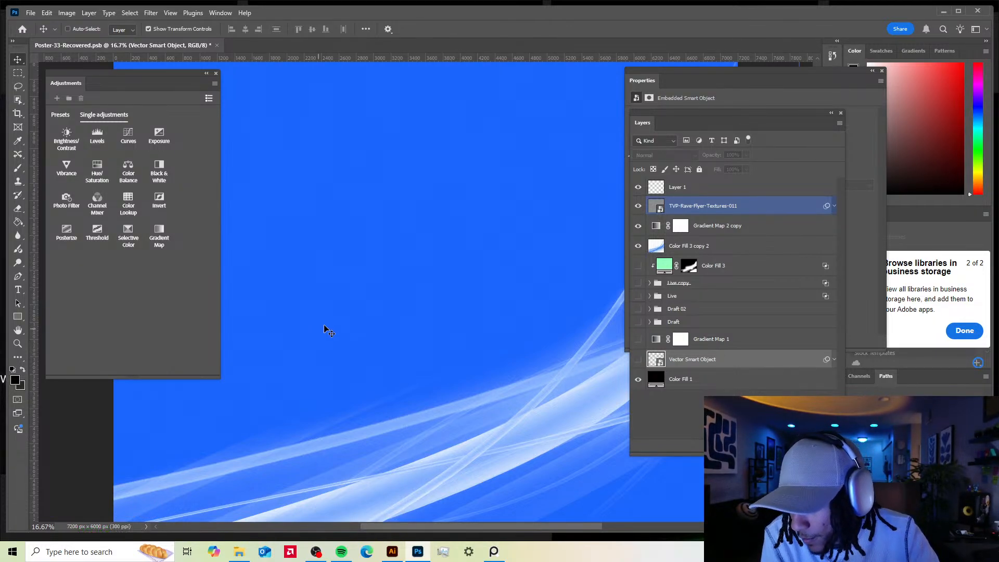
mouse_move(387, 334)
left_mouse_down()
mouse_move(397, 298)
mouse_move(457, 296)
mouse_move(454, 277)
left_mouse_up()
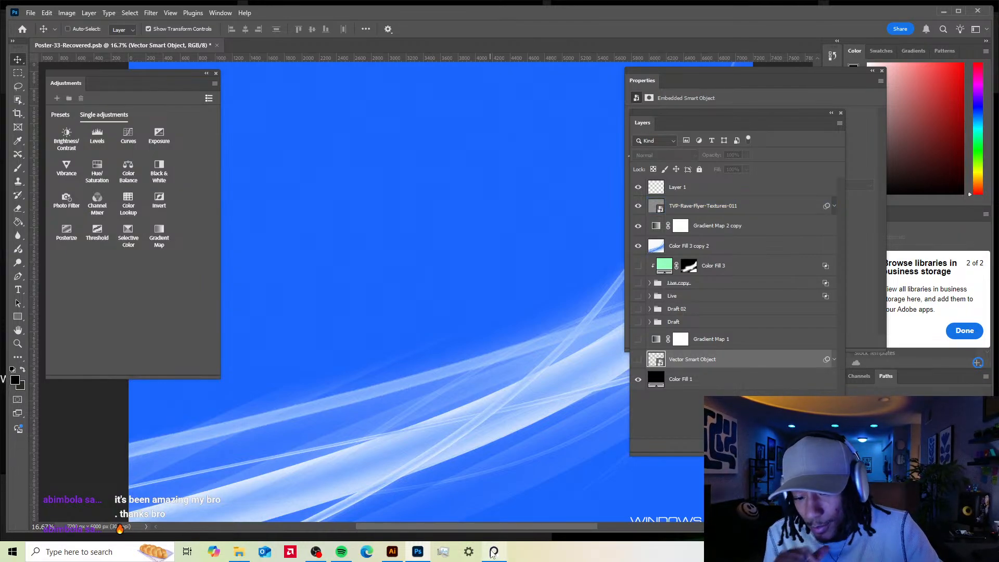
mouse_move(318, 555)
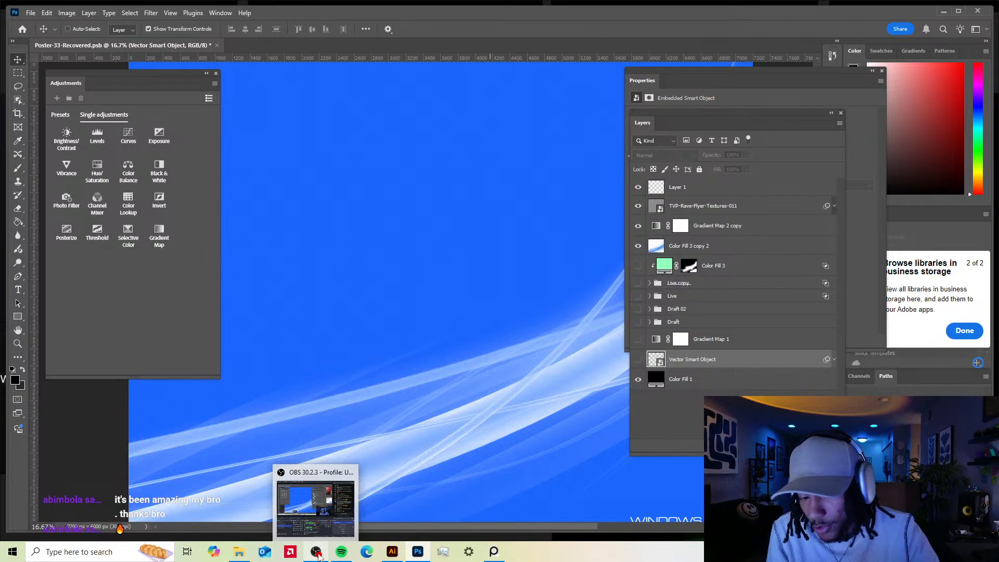